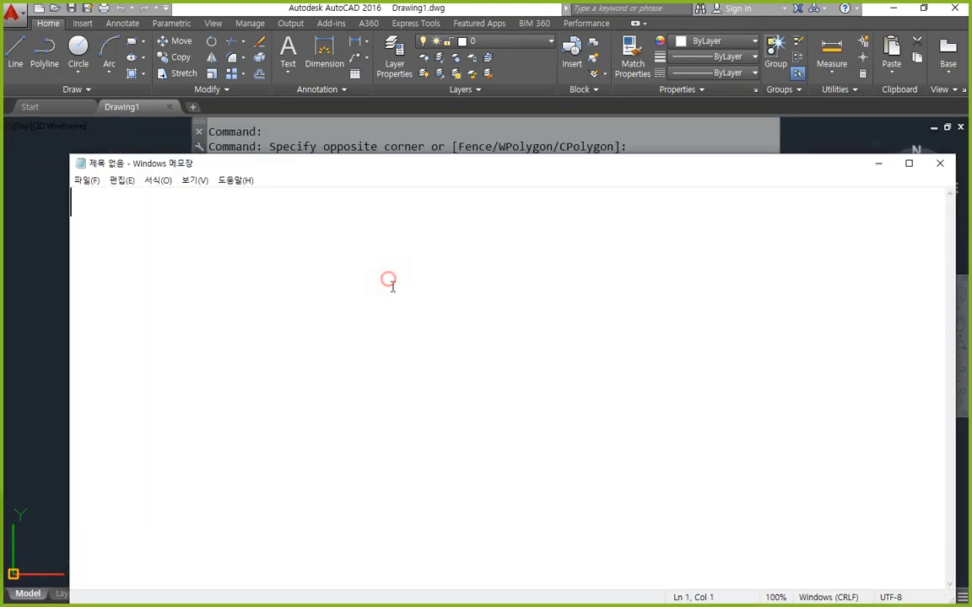
# - Write the heading "Dimstyle" indented on the second line of the blank note
pyautogui.press('Return')
pyautogui.press('Tab')
pyautogui.write('D')
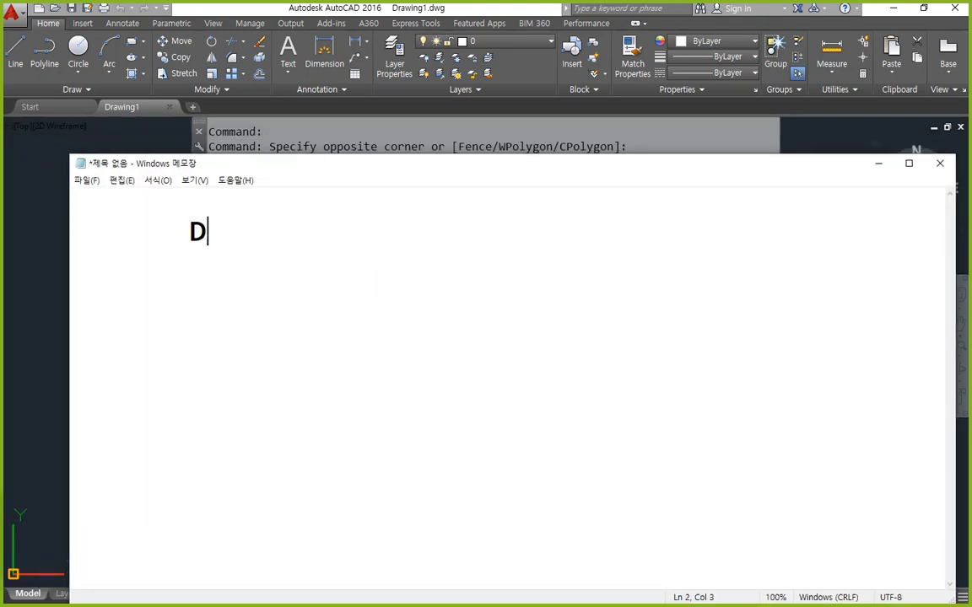
pyautogui.write('imstyle')
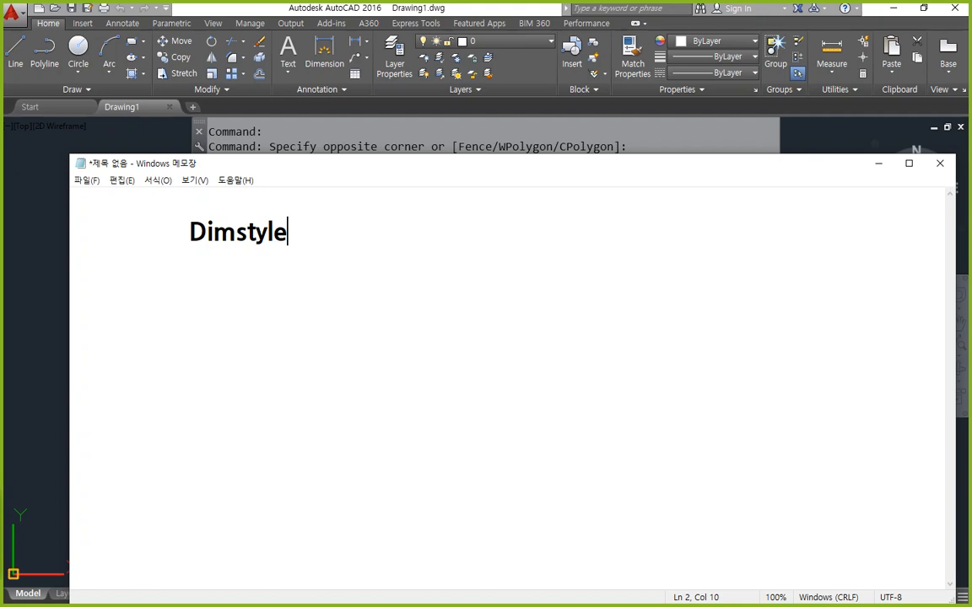
# - Switch to AutoCAD and open the Dimension Style Manager from the dimension annotation tools
pyautogui.hotkey('alt', 'Tab')
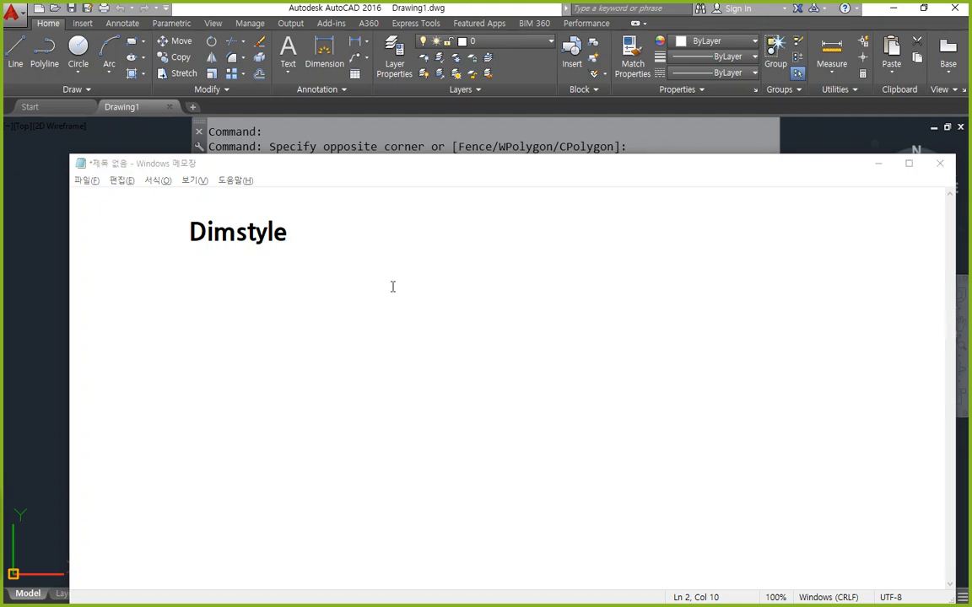
pyautogui.click(397, 21)
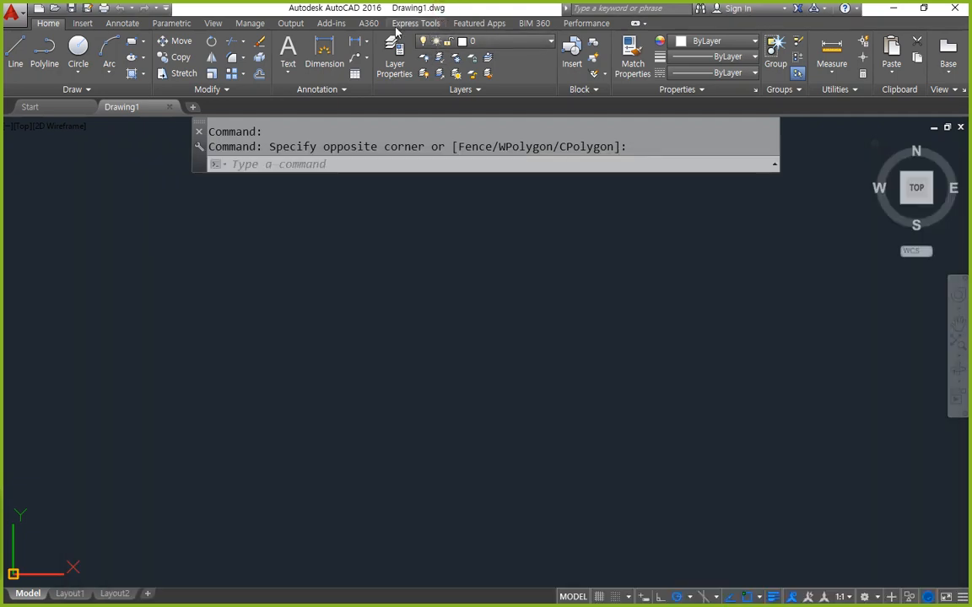
pyautogui.click(122, 22)
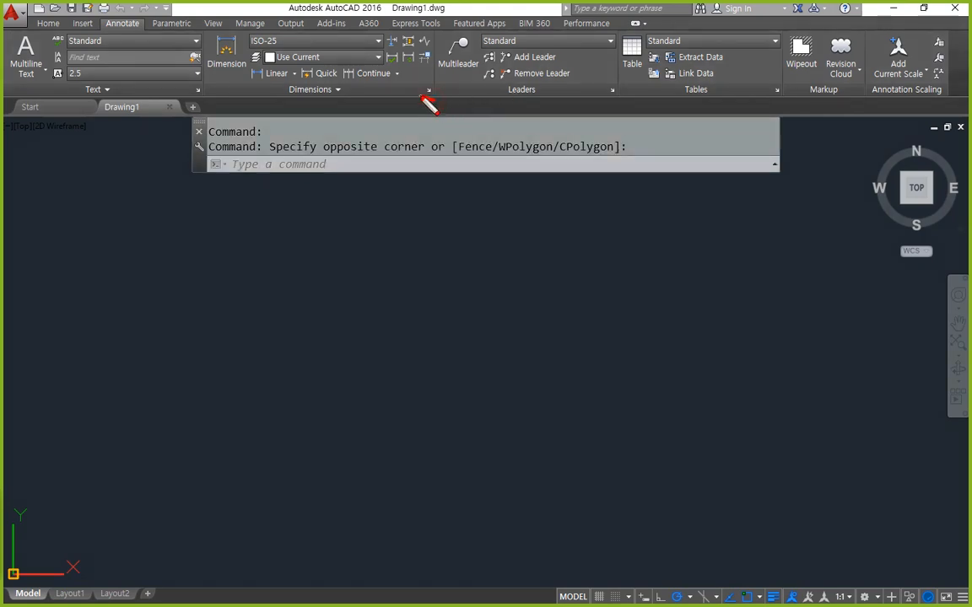
pyautogui.moveTo(430, 84); pyautogui.dragTo(444, 92)
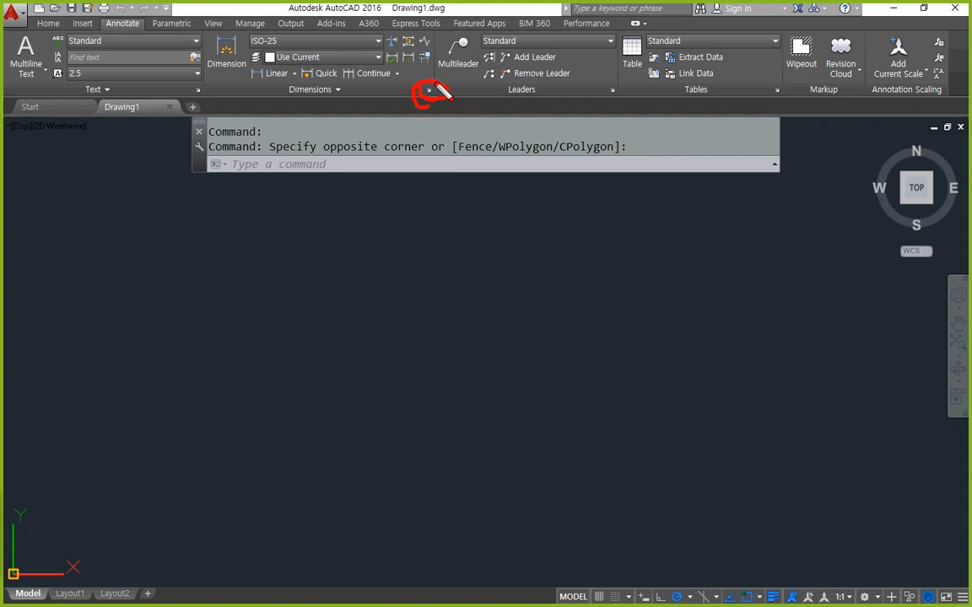
pyautogui.press('Escape')
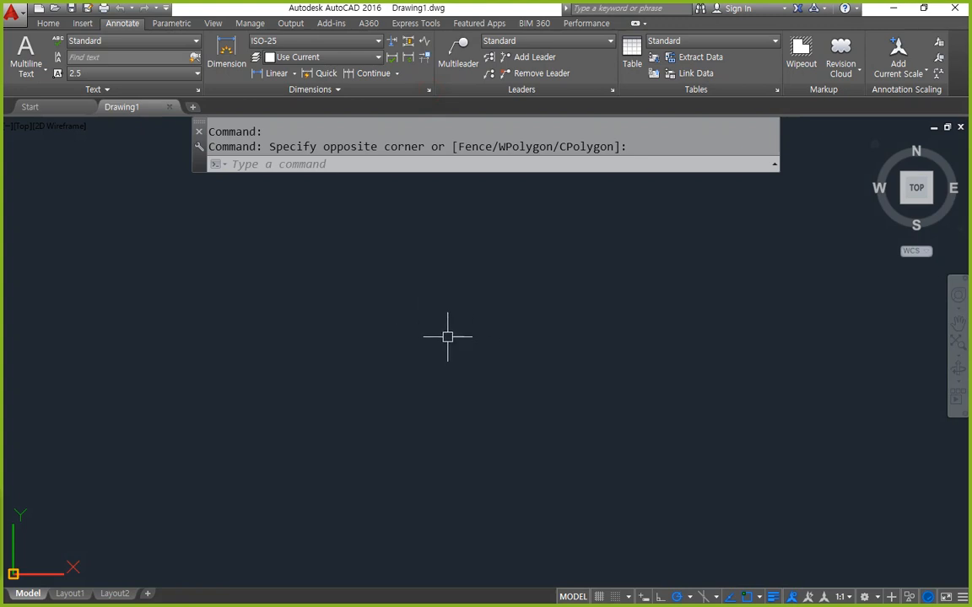
pyautogui.click(429, 90)
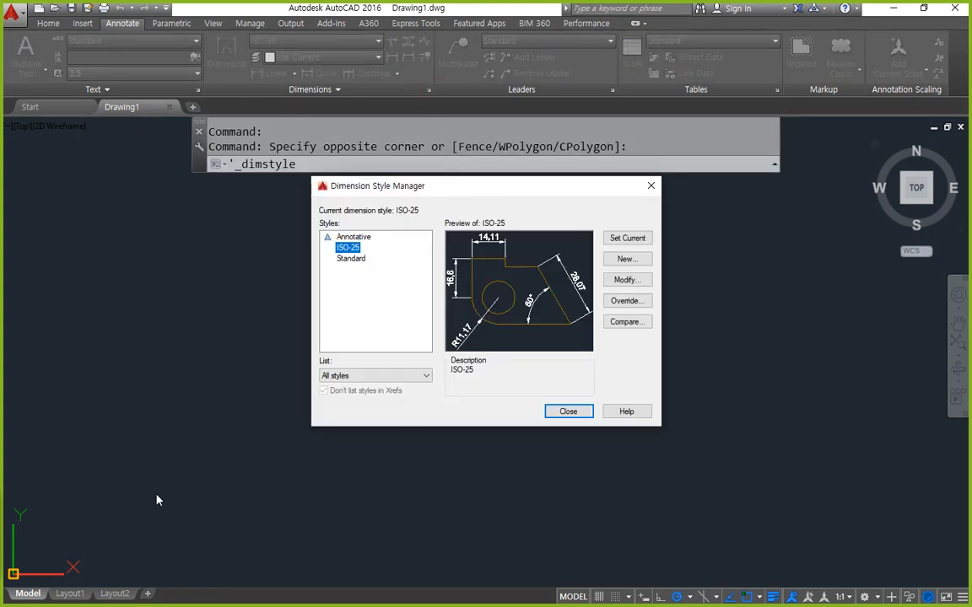
pyautogui.hotkey('ctrl', '2')
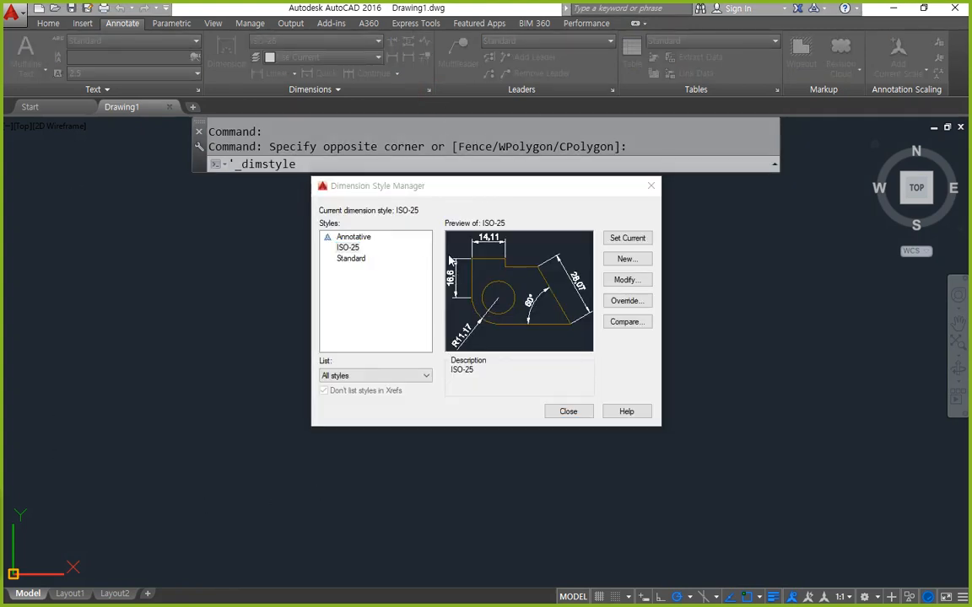
pyautogui.moveTo(380, 244)
pyautogui.mouseDown()
pyautogui.moveTo(326, 244)
pyautogui.moveTo(338, 266)
pyautogui.mouseUp()
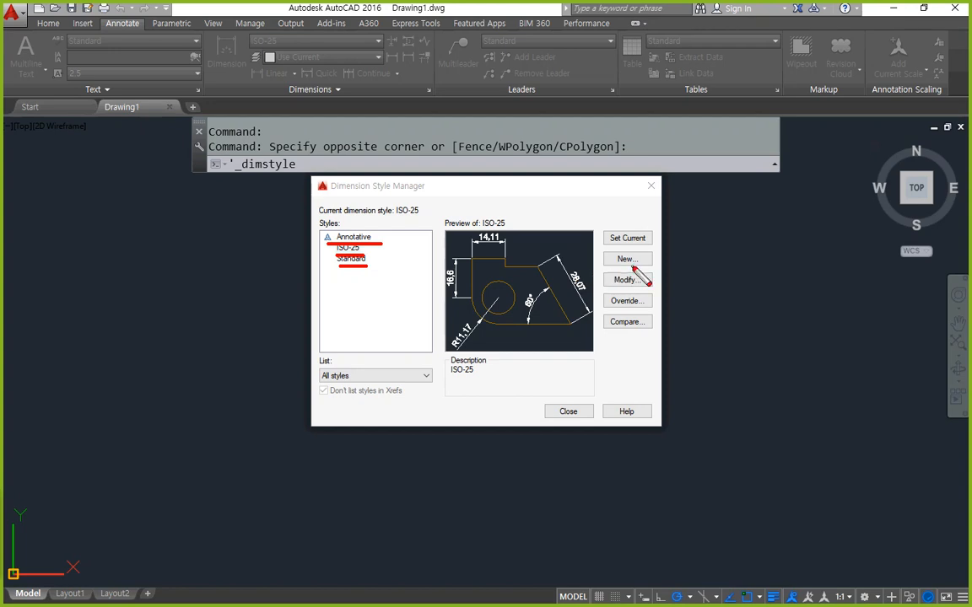
pyautogui.moveTo(629, 268)
pyautogui.mouseDown()
pyautogui.moveTo(651, 251)
pyautogui.moveTo(622, 269)
pyautogui.moveTo(422, 256)
pyautogui.mouseUp()
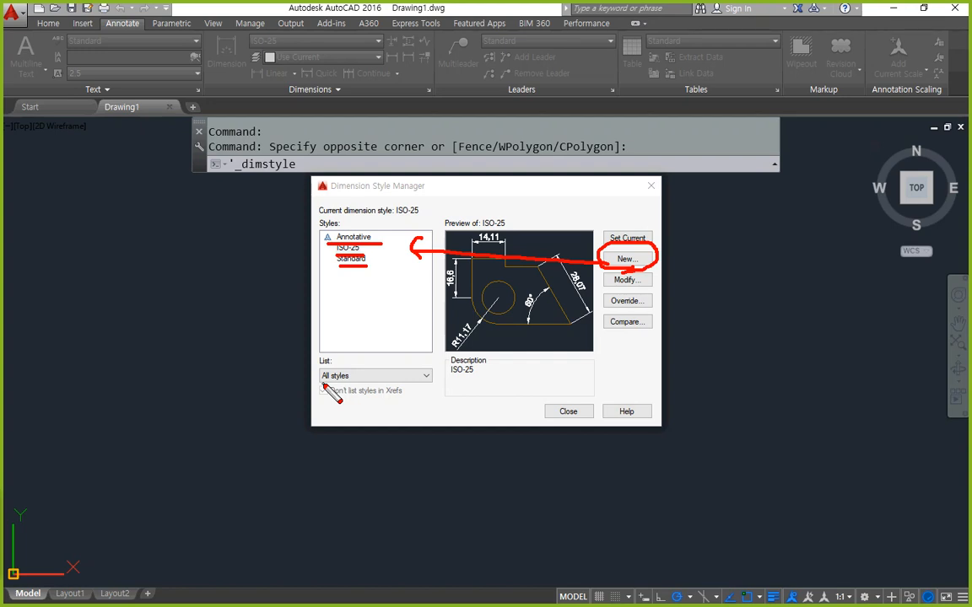
pyautogui.press('Escape')
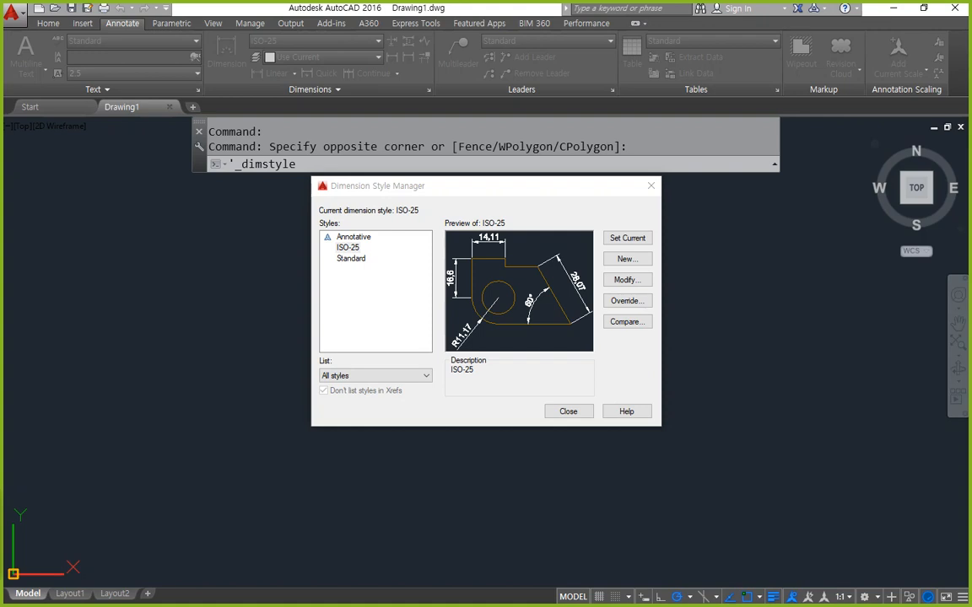
# - Open the ISO-25 dimension style for modification
pyautogui.doubleClick(347, 247)
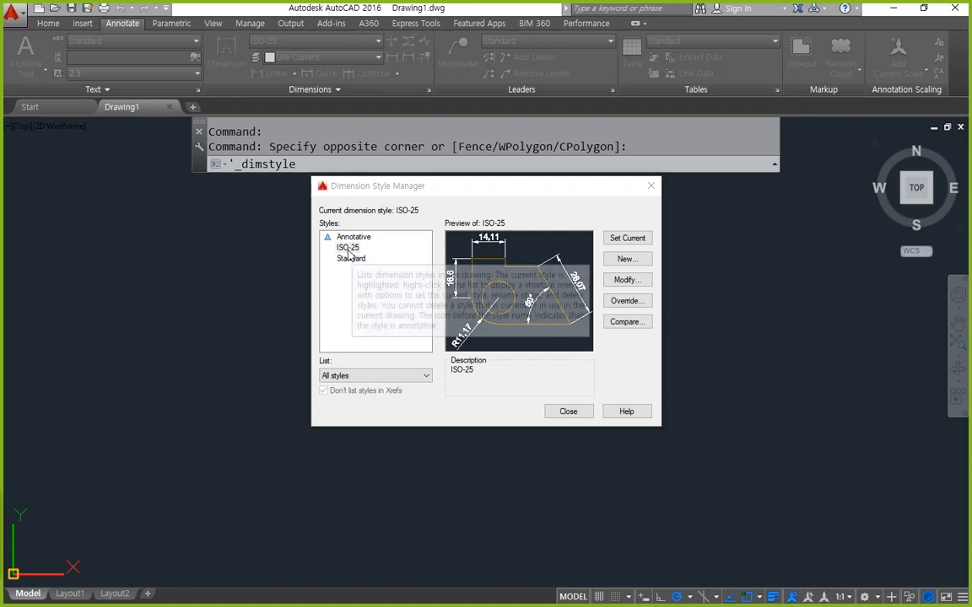
pyautogui.click(622, 284)
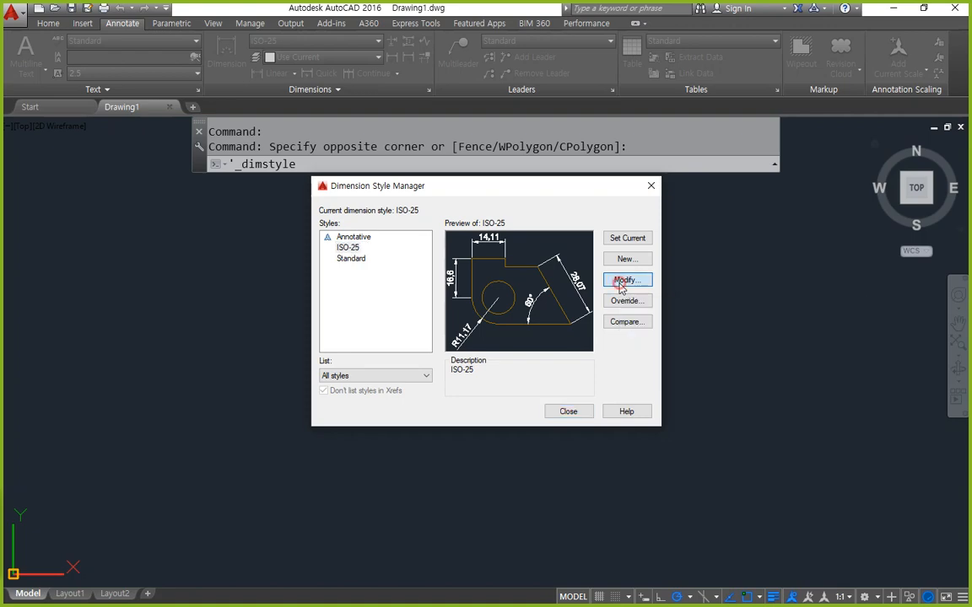
pyautogui.moveTo(374, 472)
pyautogui.mouseDown()
pyautogui.moveTo(305, 239)
pyautogui.moveTo(671, 329)
pyautogui.moveTo(422, 482)
pyautogui.mouseUp()
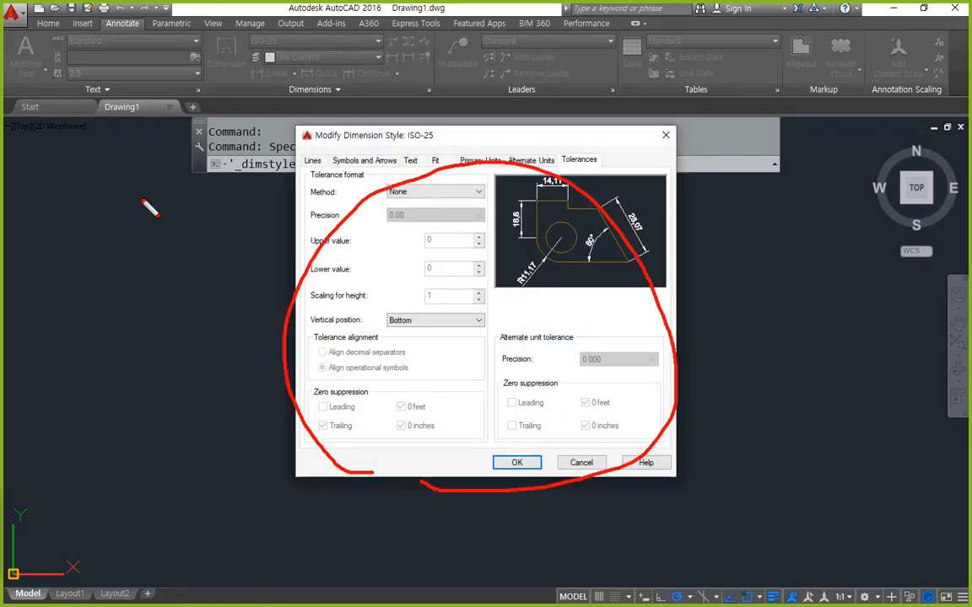
# - Review the ISO-25 settings for symbols and arrows, text, fit, primary and alternate units and tolerances, ending on the line settings
pyautogui.click(309, 160)
pyautogui.click(366, 162)
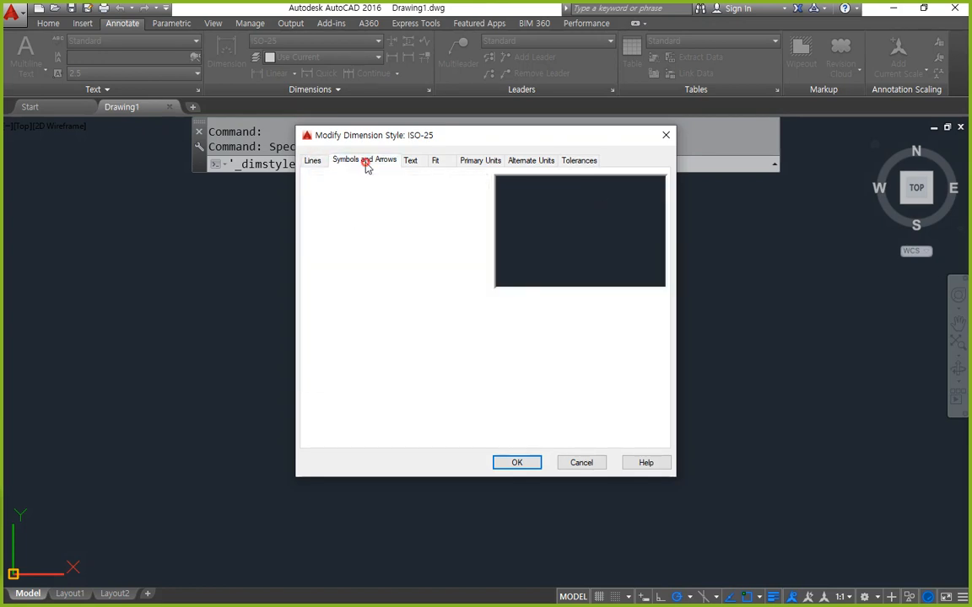
pyautogui.click(410, 160)
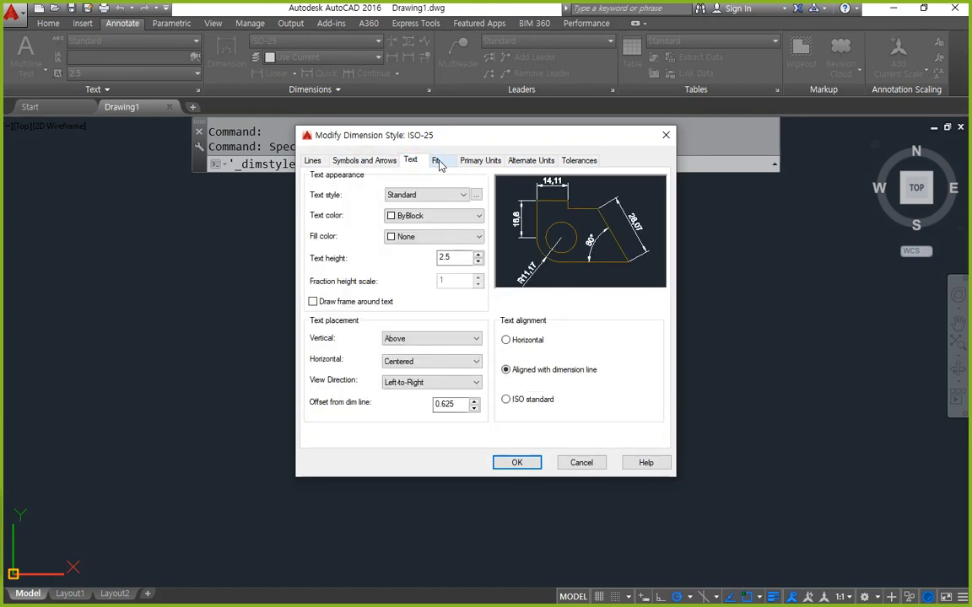
pyautogui.click(438, 162)
pyautogui.click(488, 163)
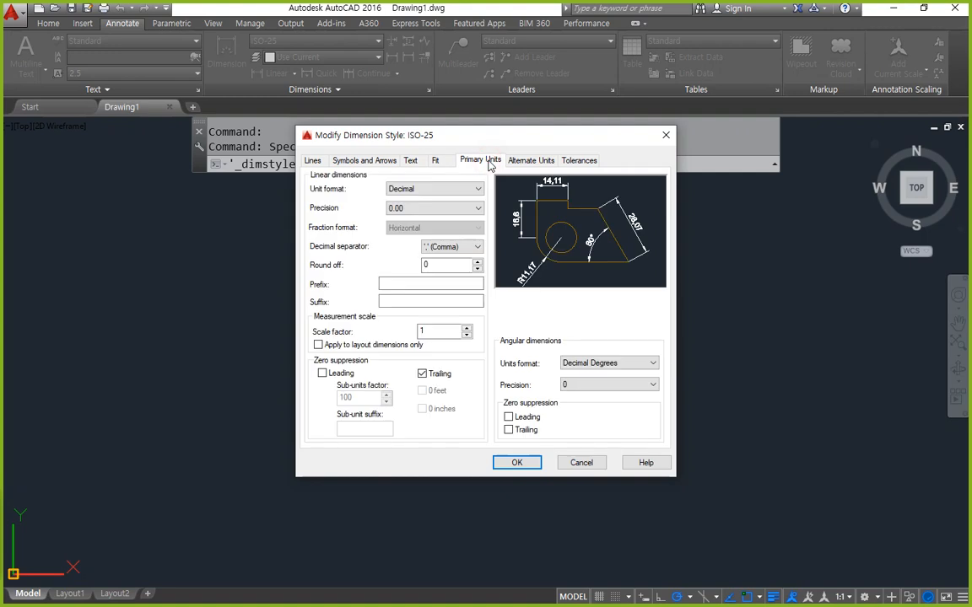
pyautogui.click(516, 162)
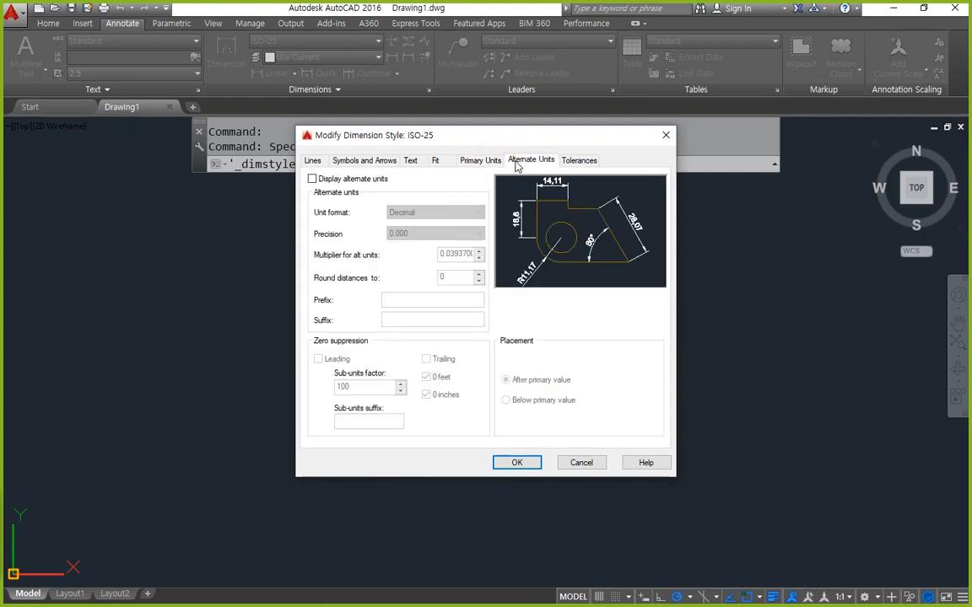
pyautogui.click(579, 160)
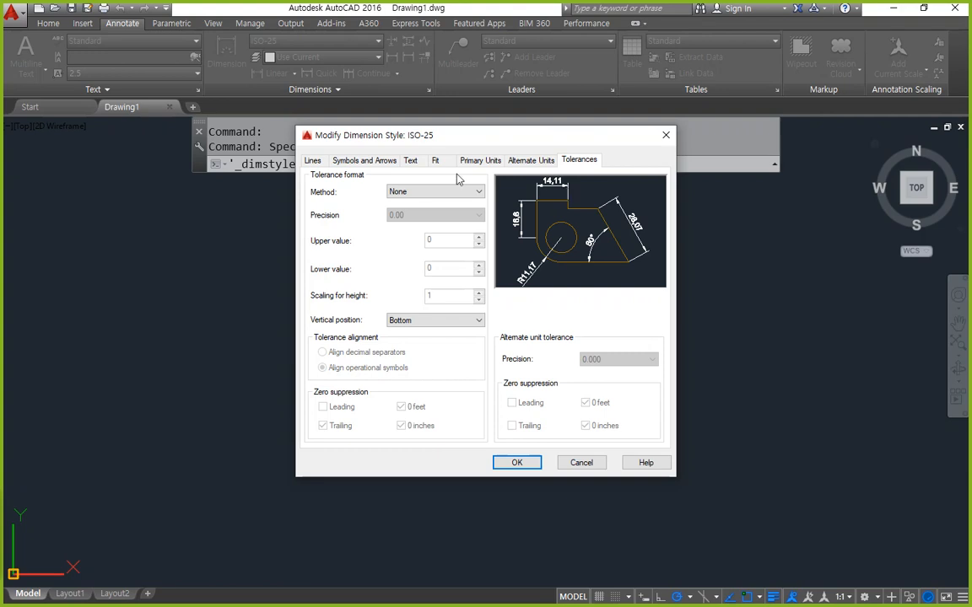
pyautogui.click(313, 161)
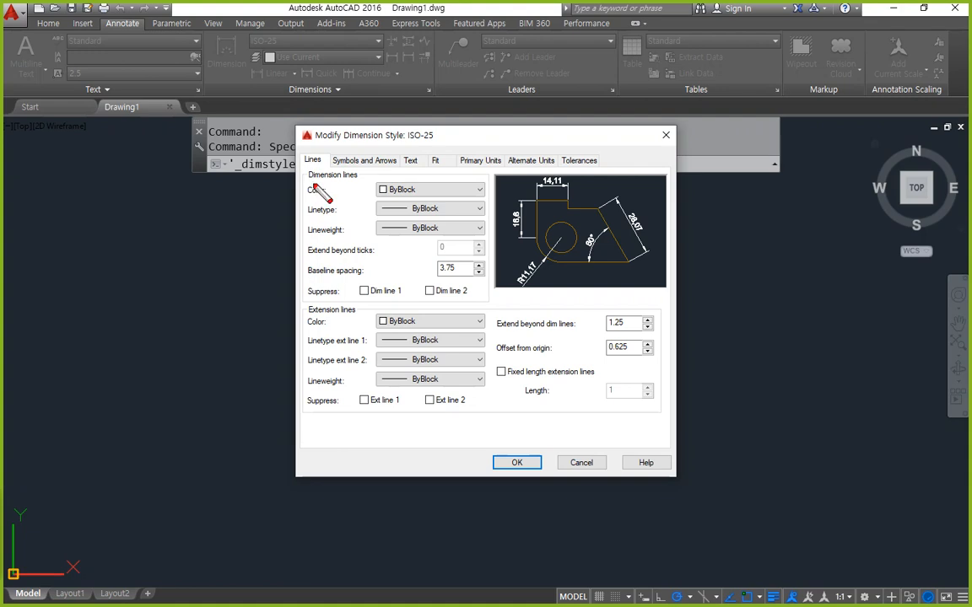
pyautogui.moveTo(308, 205); pyautogui.dragTo(503, 202)
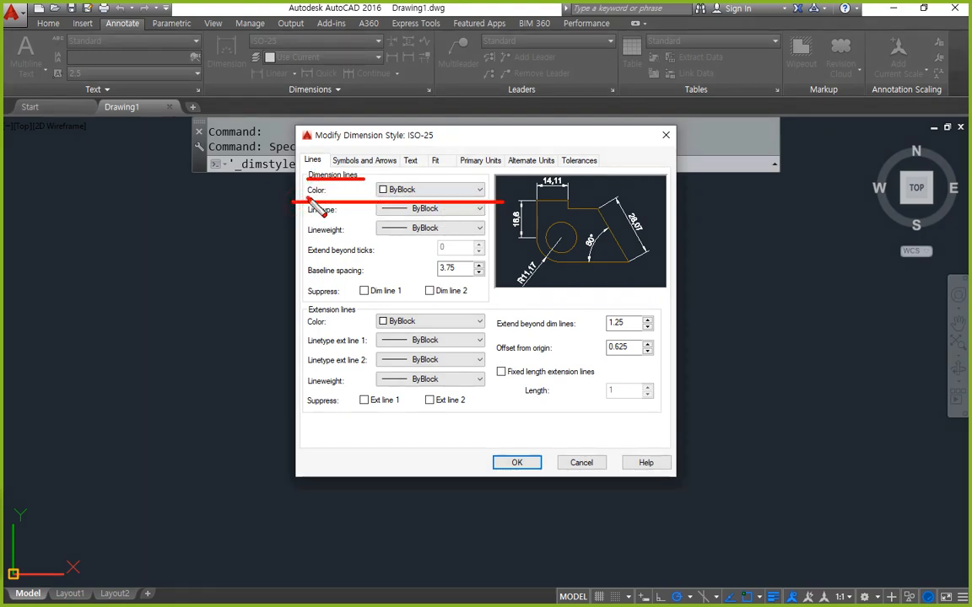
pyautogui.moveTo(308, 178); pyautogui.dragTo(364, 178)
pyautogui.moveTo(306, 199); pyautogui.dragTo(503, 200)
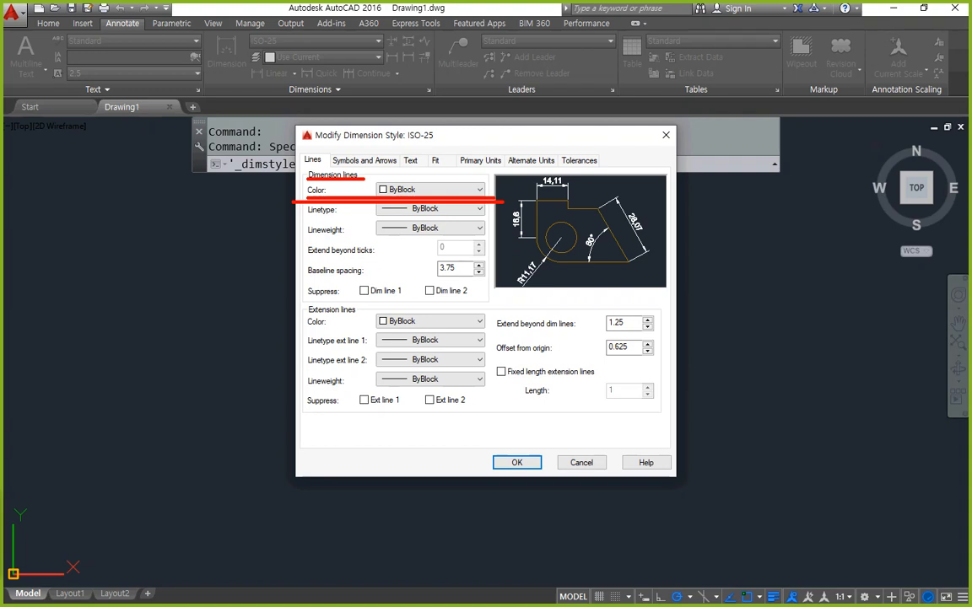
pyautogui.press('Escape')
# - Switch to Notepad and list the variables dimclrd, dimclre and dimclrt on separate indented lines below Dimstyle
pyautogui.hotkey('alt', 'Tab')
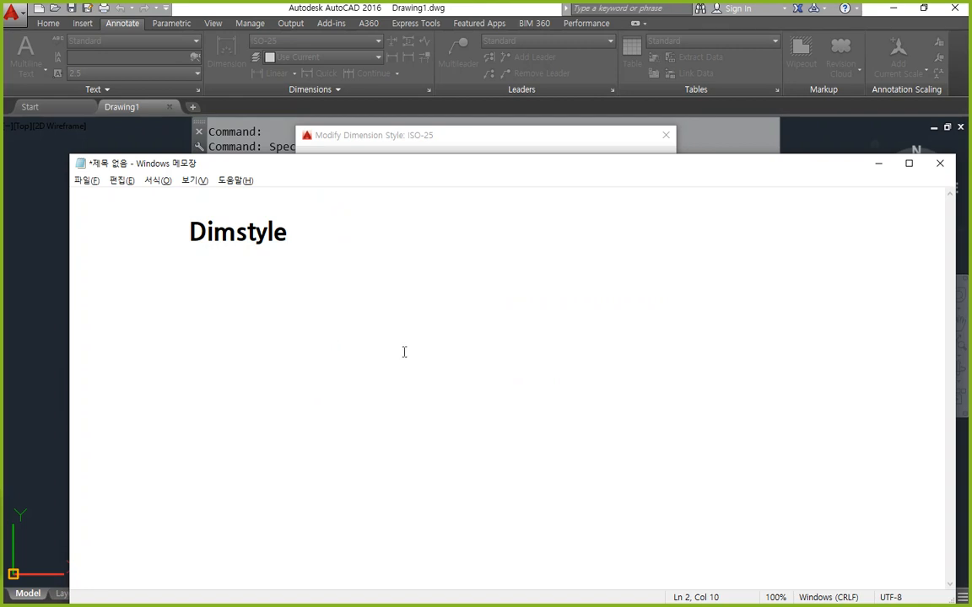
pyautogui.press('Return')
pyautogui.press('Tab')
pyautogui.write('dimclrd')
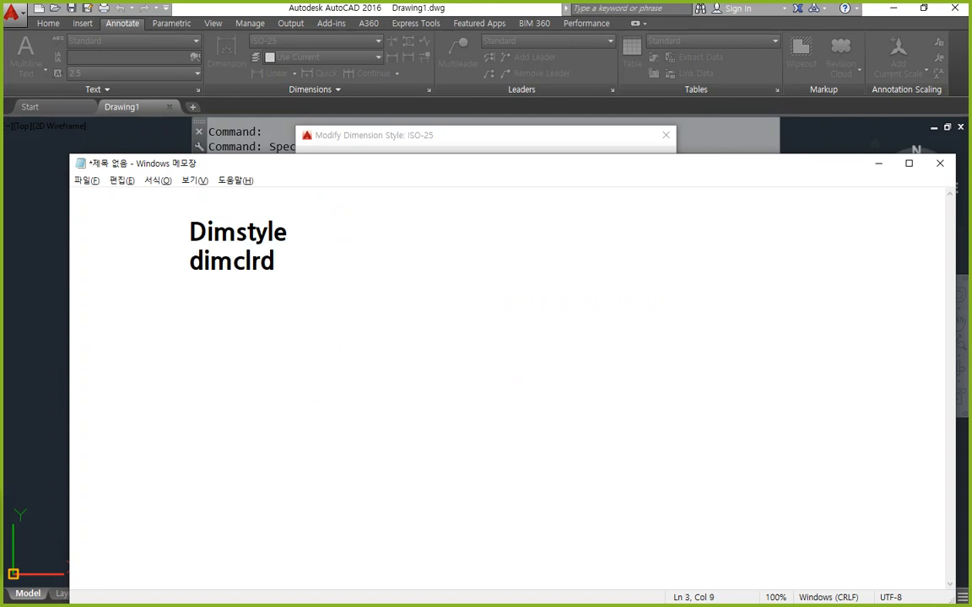
pyautogui.press('Return')
pyautogui.press('Tab')
pyautogui.write('dimclre')
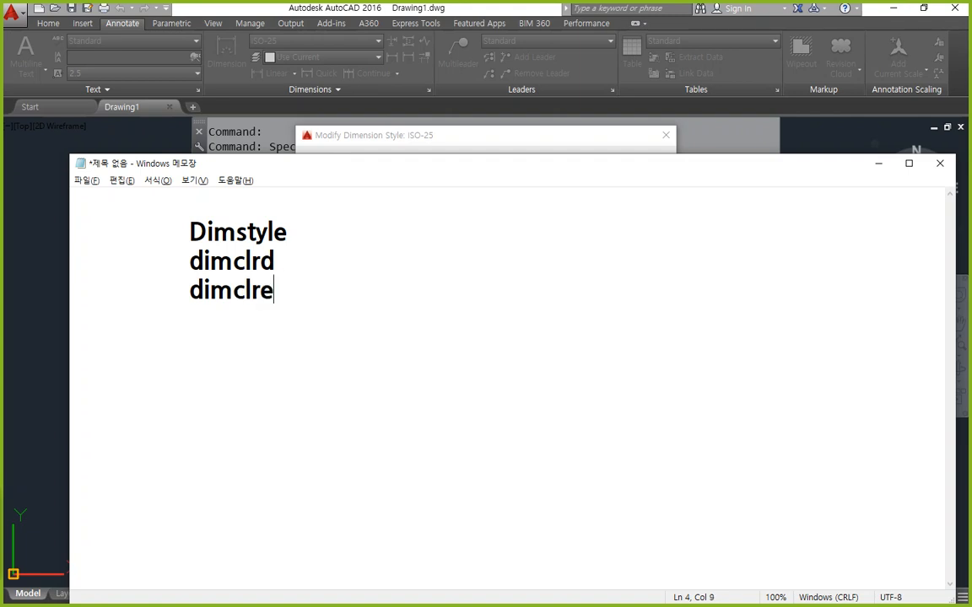
pyautogui.press('Return')
pyautogui.press('Tab')
pyautogui.write('dimclrt')
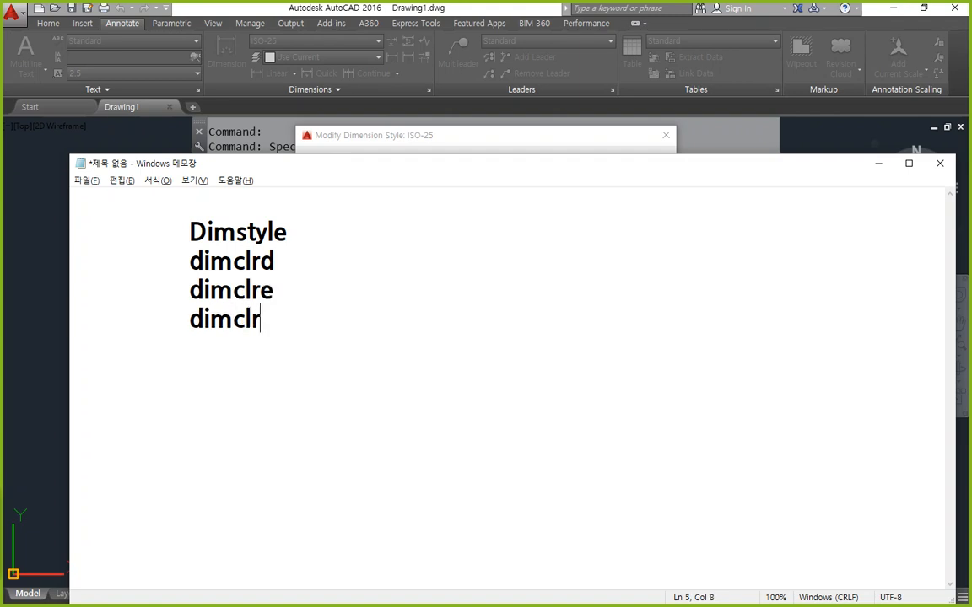
# - Add the explanation "dim color dimline" after dimclrd in the note
pyautogui.press('Up')
pyautogui.press('Up')
pyautogui.write('dim ')
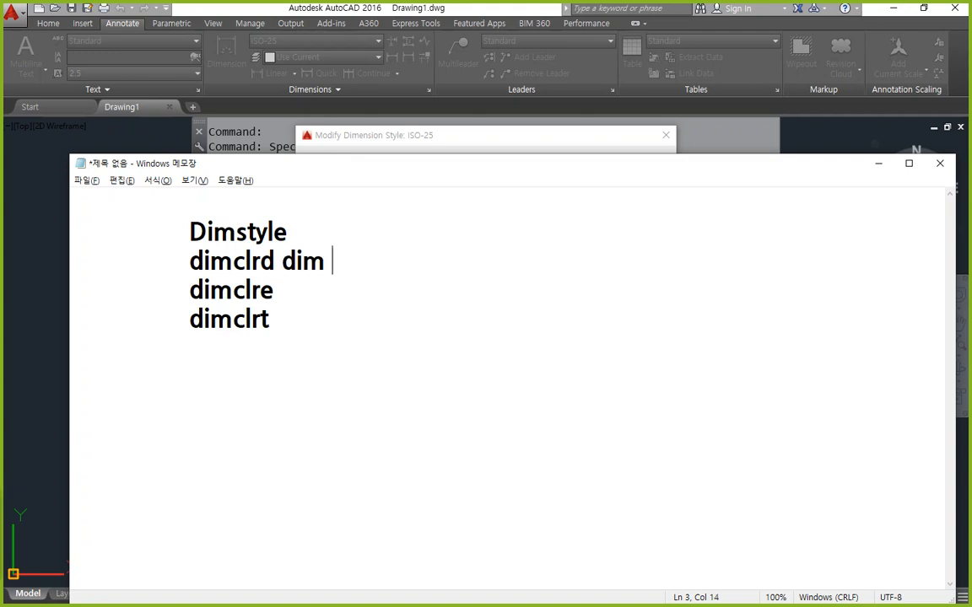
pyautogui.write('color dim')
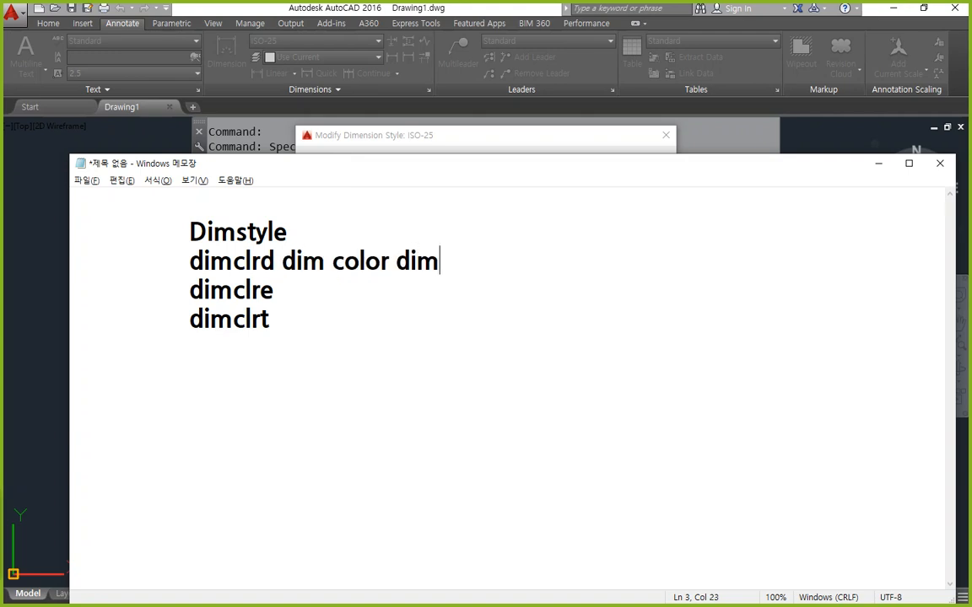
pyautogui.write('line')
pyautogui.press('Down')
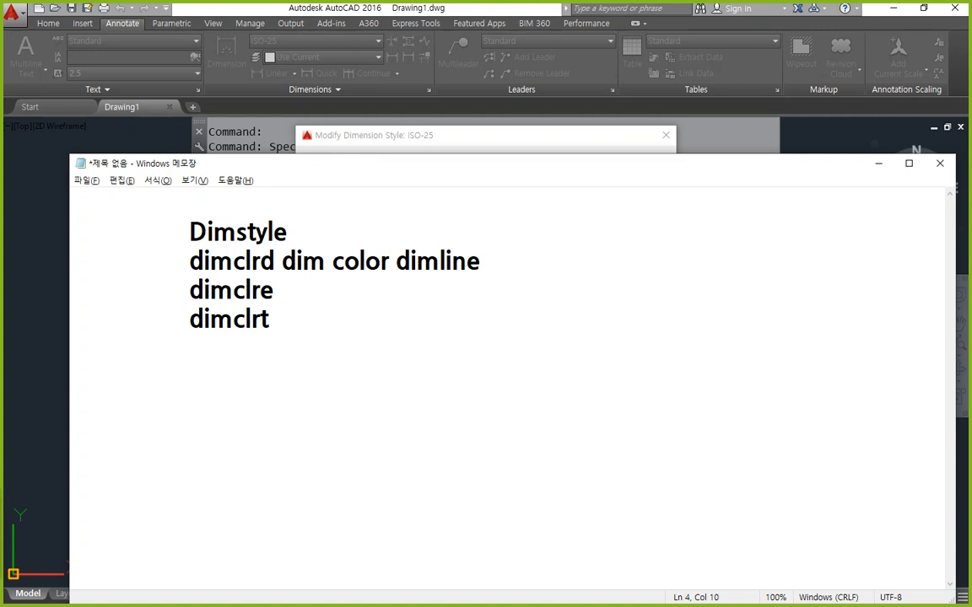
# - Add the explanations "dim color extline" after dimclre and "dim color txt" after dimclrt
pyautogui.write('dim col')
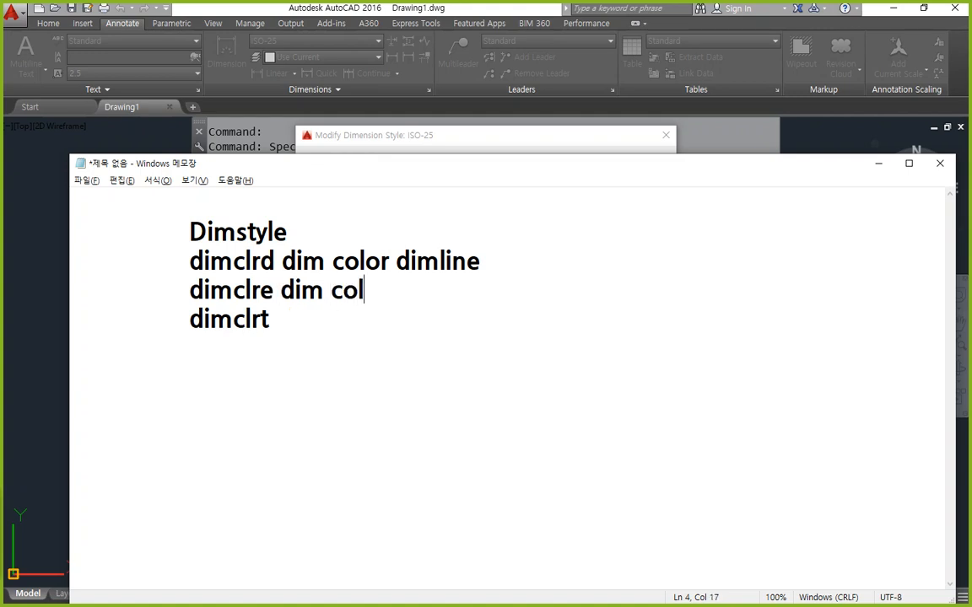
pyautogui.write('or extline')
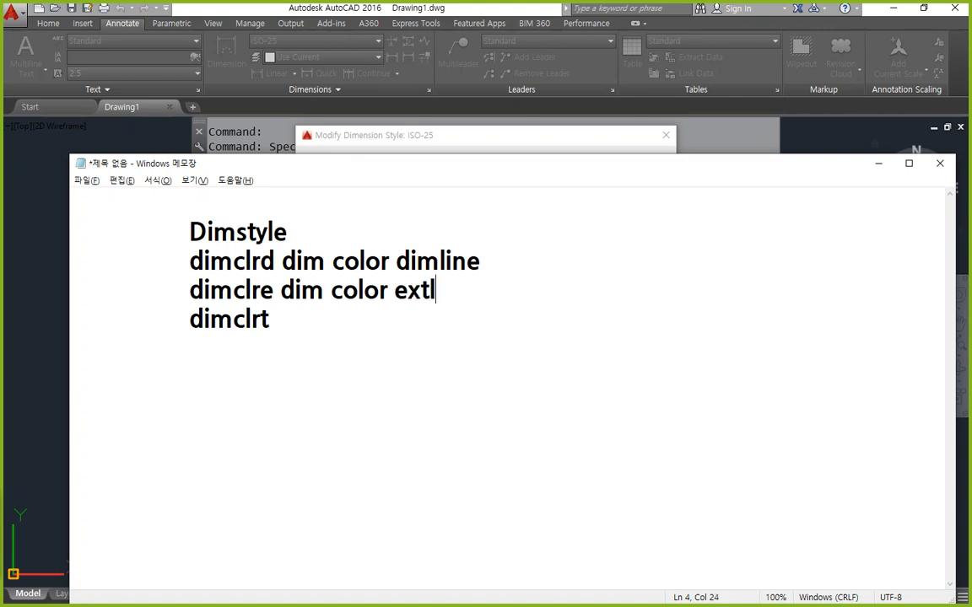
pyautogui.click(403, 349)
pyautogui.write('dim')
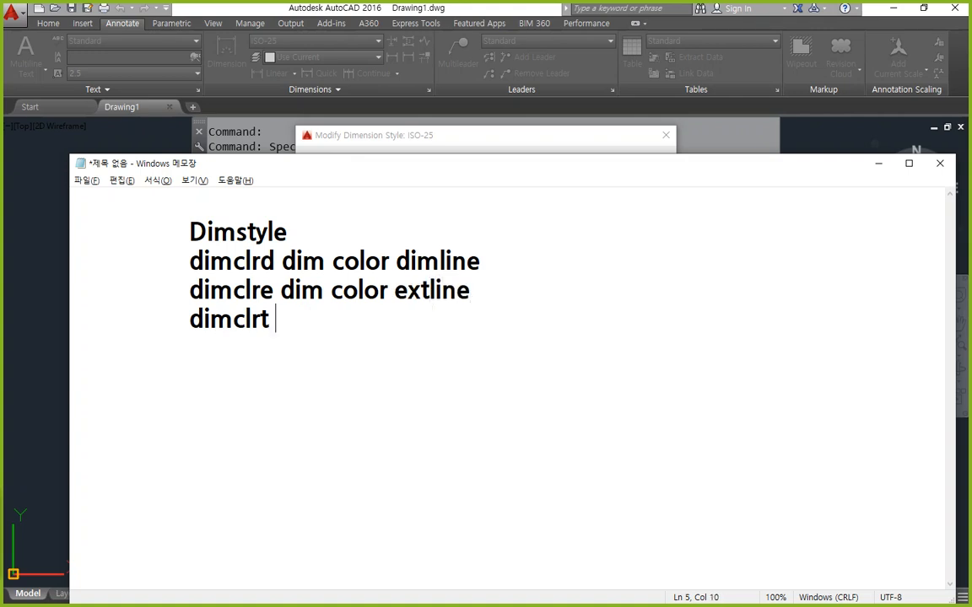
pyautogui.write(' color txt')
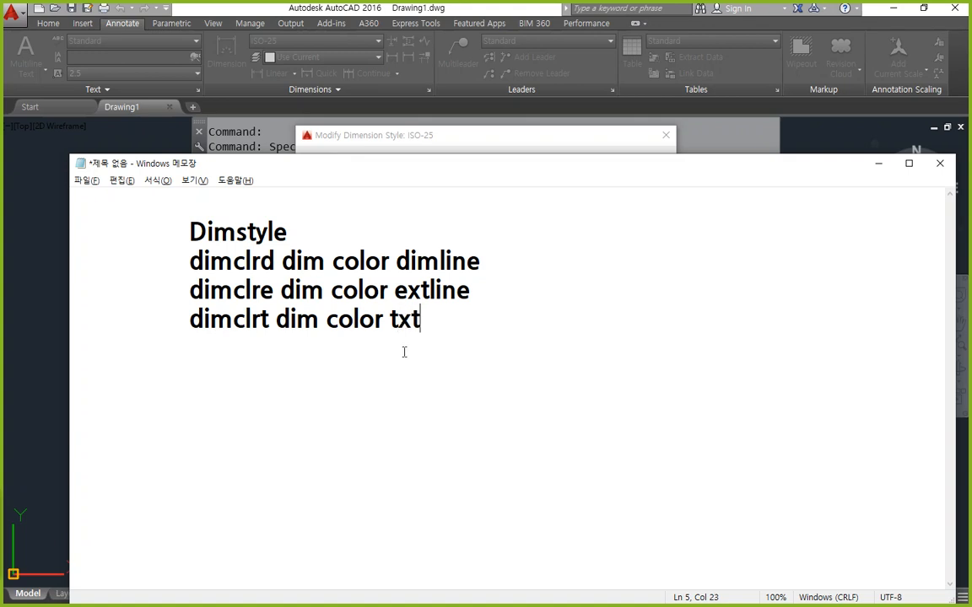
# - Append the Korean explanations "치수선의 색상" to the dimclrd line and "치수보조선의 색상" to the dimclre line of the note
pyautogui.press('Up')
pyautogui.press('Up')
pyautogui.press('End')
pyautogui.write('치')
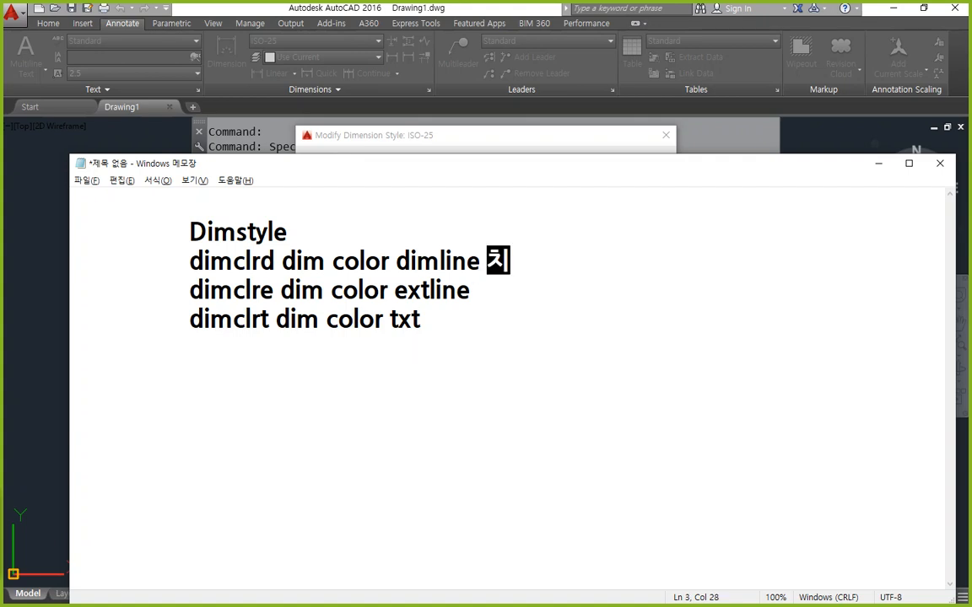
pyautogui.write('수선의 새ㄱ상')
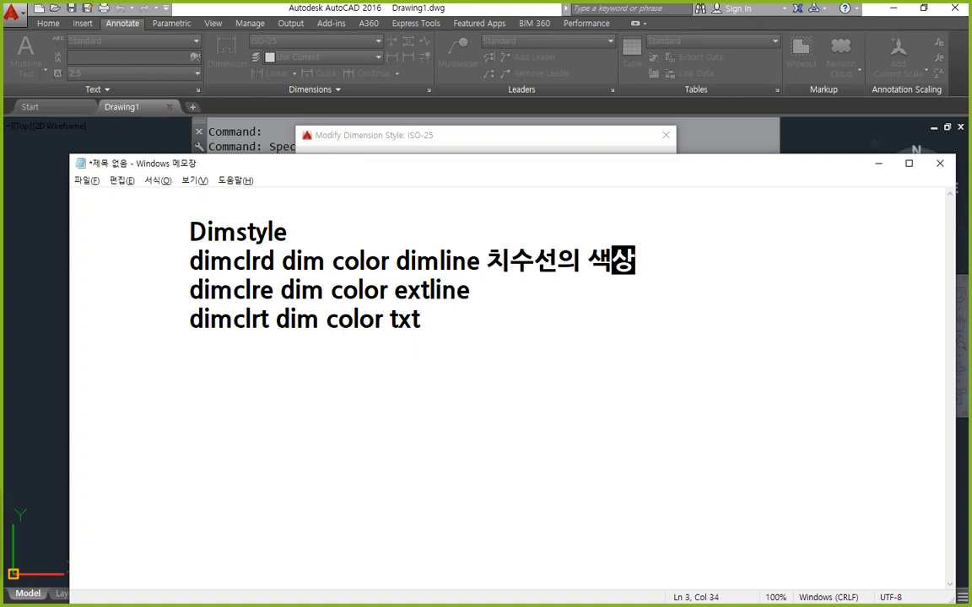
pyautogui.press('Down')
pyautogui.write('킷ㅜ보')
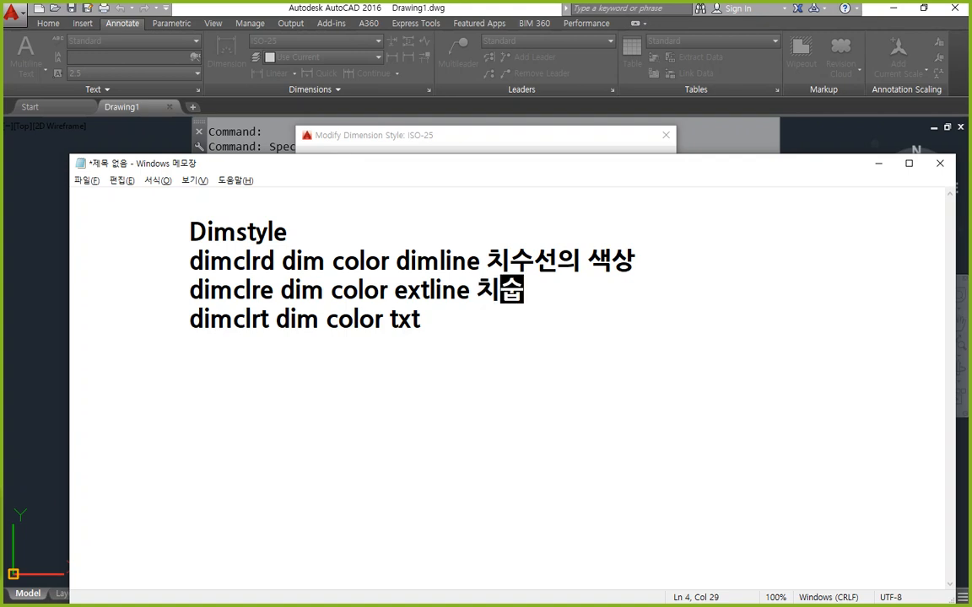
pyautogui.write('조선의 색상')
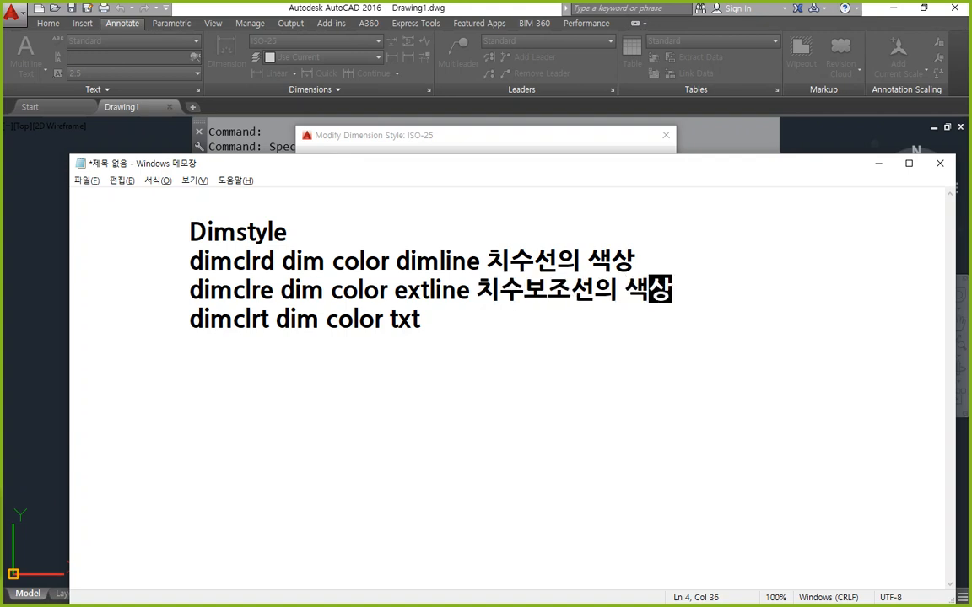
# - Append the Korean explanation "치수문자의 색상" to the dimclrt line of the note
pyautogui.press('Down')
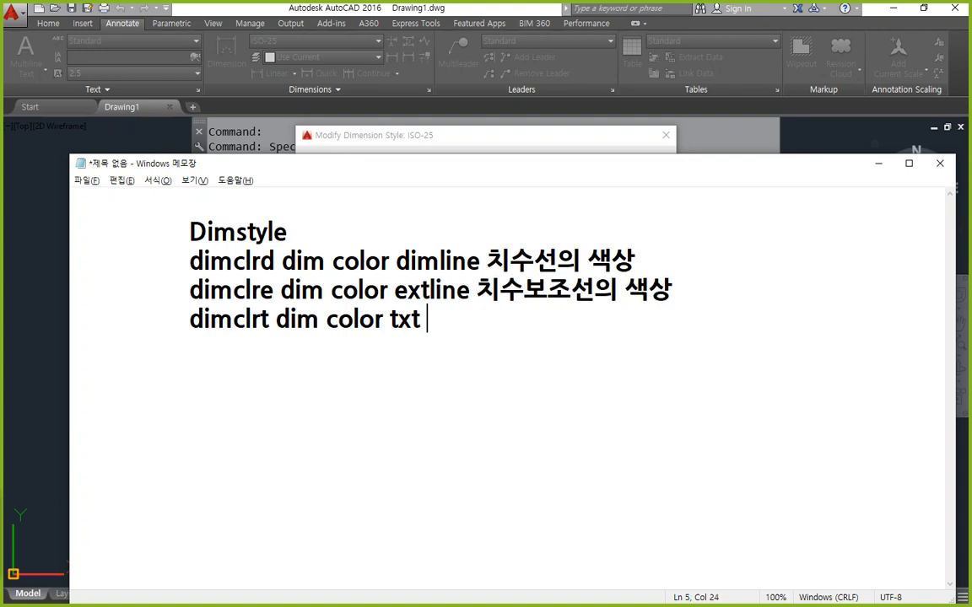
pyautogui.write('시')
pyautogui.press('BackSpace')
pyautogui.write('치수문자의 색상')
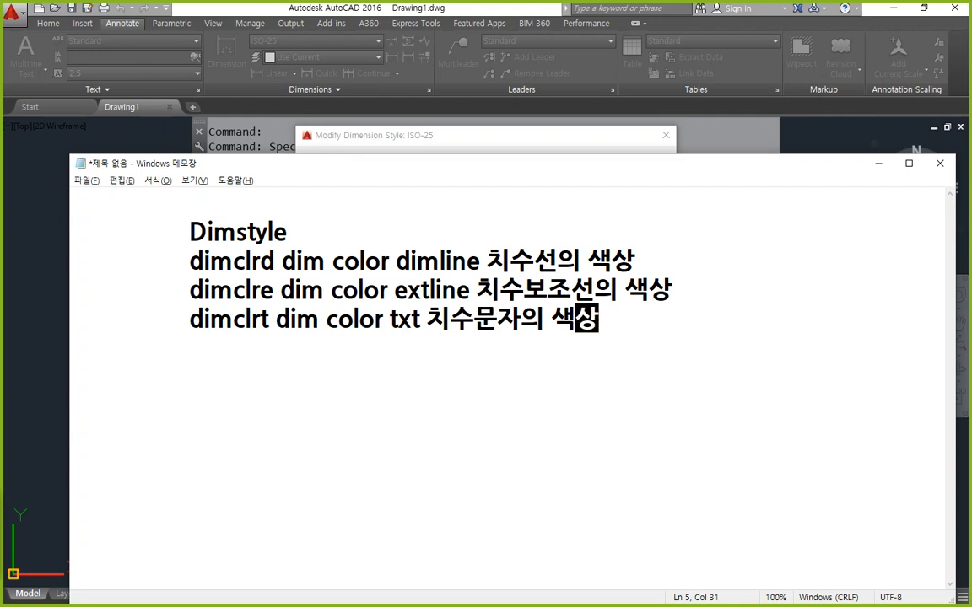
# - Insert a hyphen separator after each of the variable names dimclrd, dimclre and dimclrt
pyautogui.click(281, 262)
pyautogui.write('-')
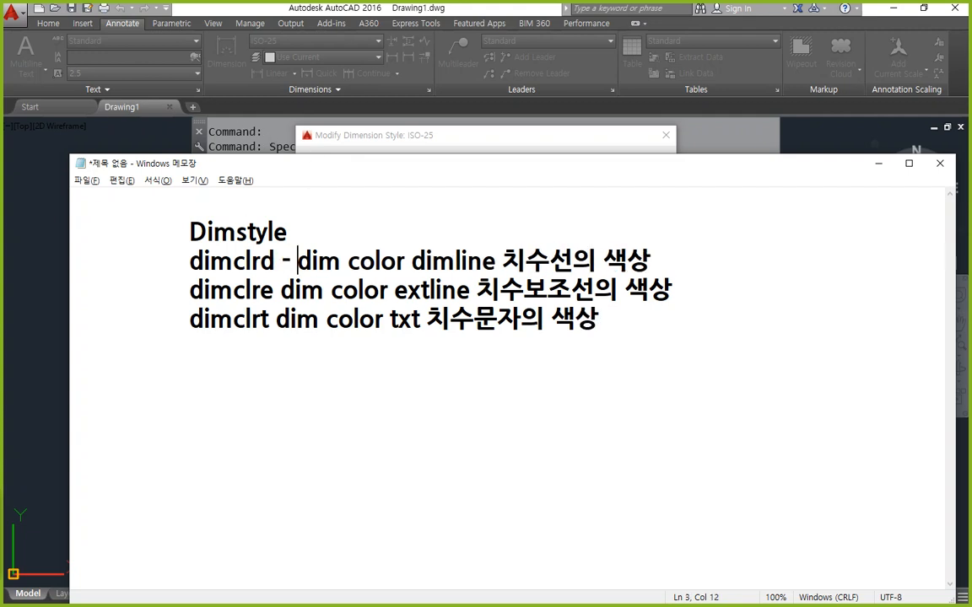
pyautogui.press('Down')
pyautogui.write('-')
pyautogui.press('Down')
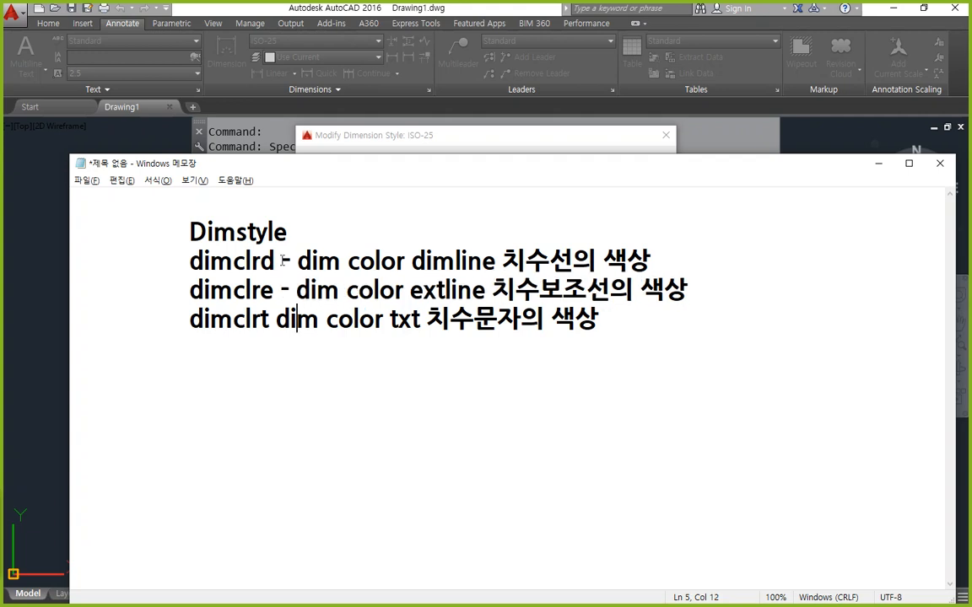
pyautogui.press('Left')
pyautogui.press('Left')
pyautogui.write('-')
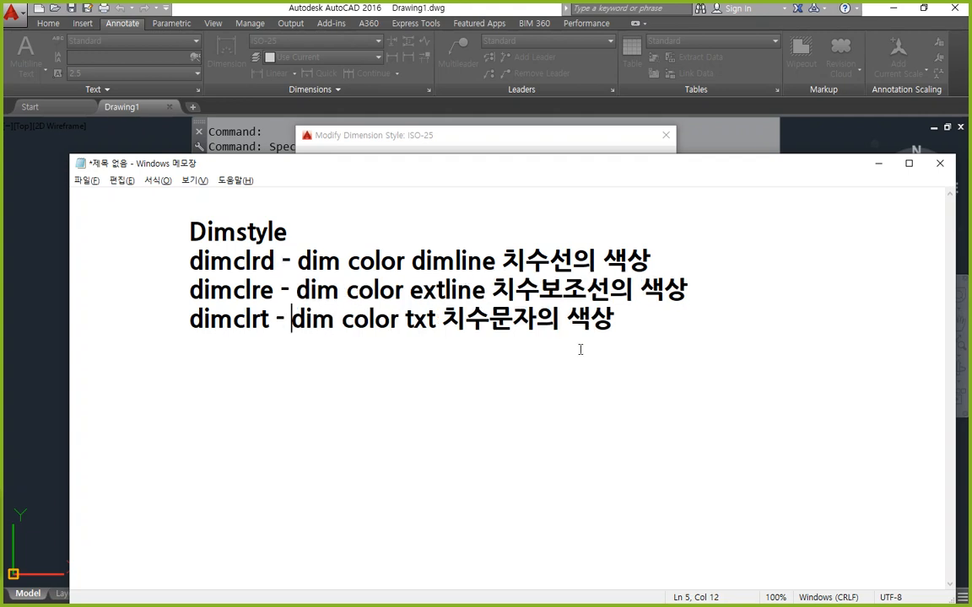
pyautogui.click(616, 386)
# - Switch to AutoCAD, accept the ISO-25 style dialog and close the dimension style manager
pyautogui.click(413, 134)
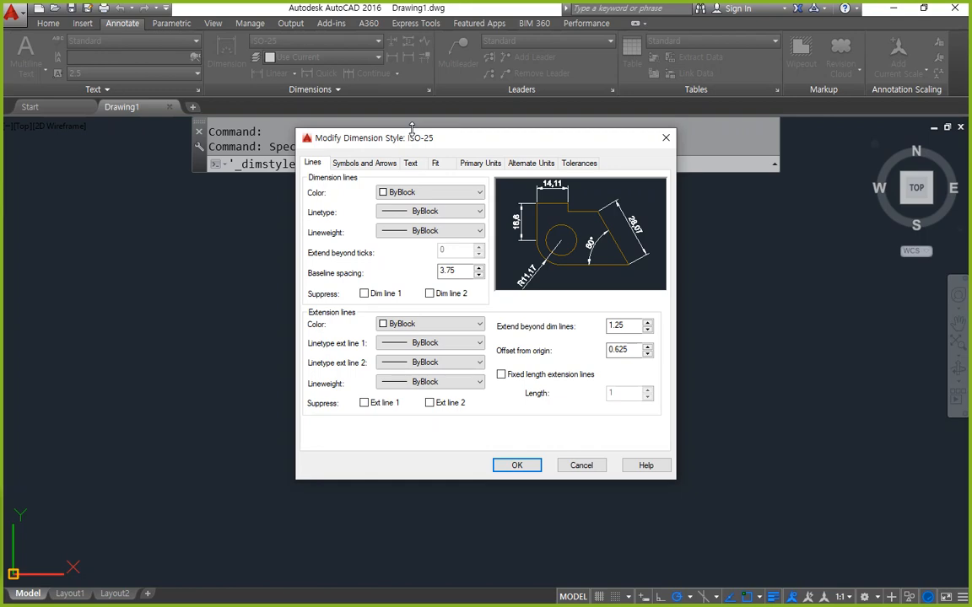
pyautogui.click(517, 465)
pyautogui.click(569, 410)
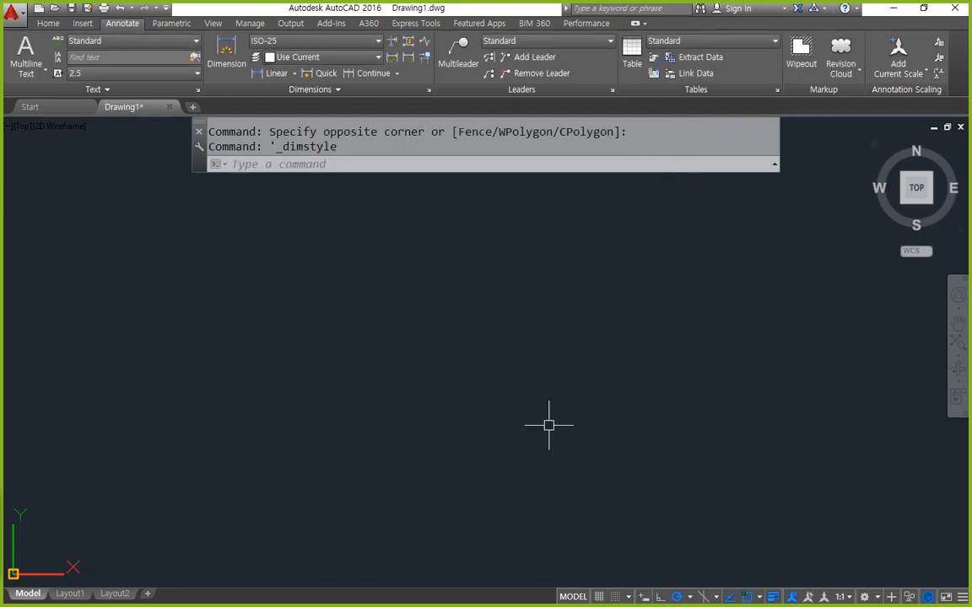
pyautogui.press('Escape')
pyautogui.press('Escape')
# - Draw a 30 by 30 square in the lower-left part of the drawing with the Rectangle command
pyautogui.write('rec')
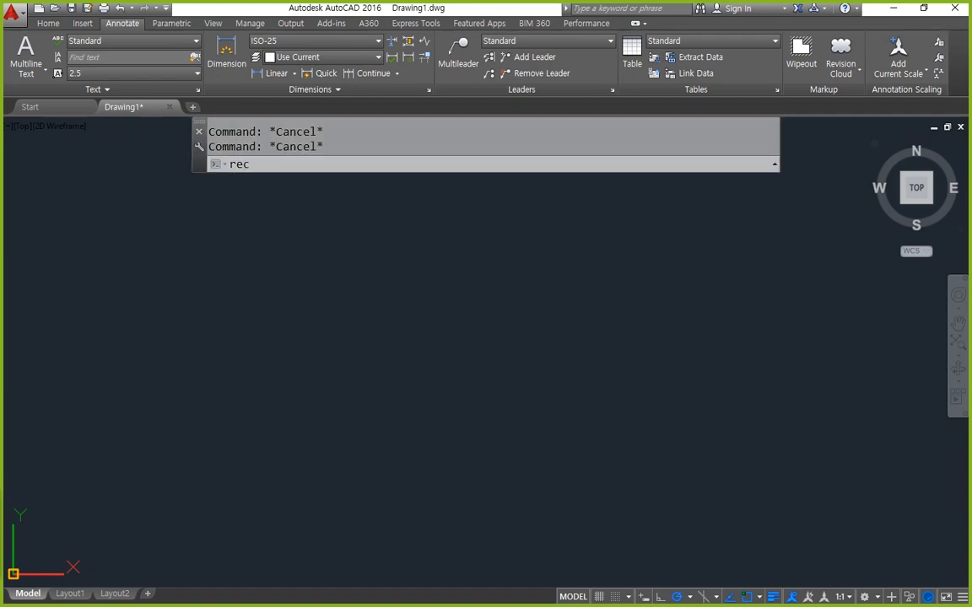
pyautogui.press('Return')
pyautogui.click(219, 489)
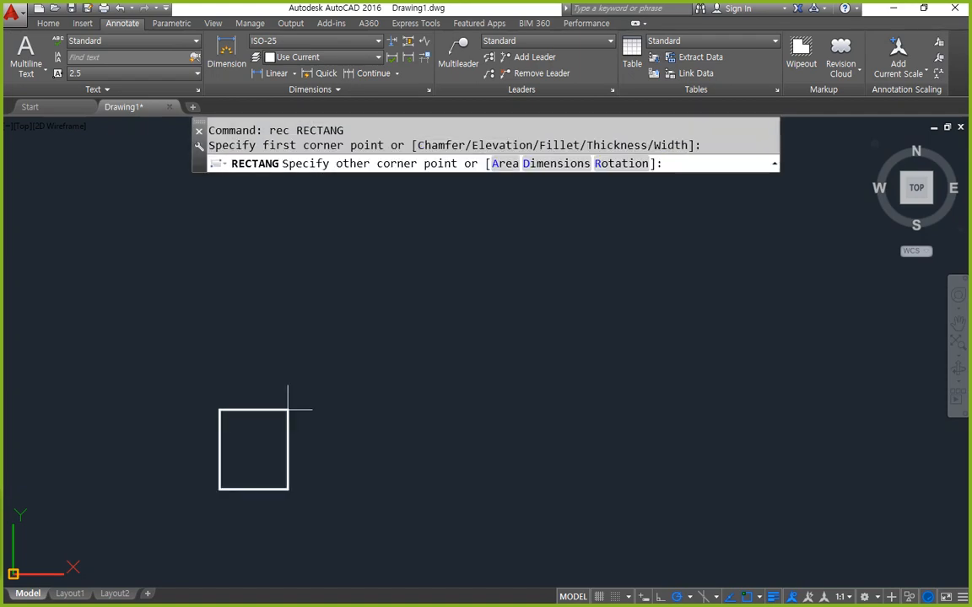
pyautogui.write('@30,30')
pyautogui.press('Return')
# - Copy the square diagonally so the copy's lower-left corner meets the original's upper-right corner
pyautogui.write('cp')
pyautogui.press('Return')
pyautogui.click(262, 468)
pyautogui.click(126, 371)
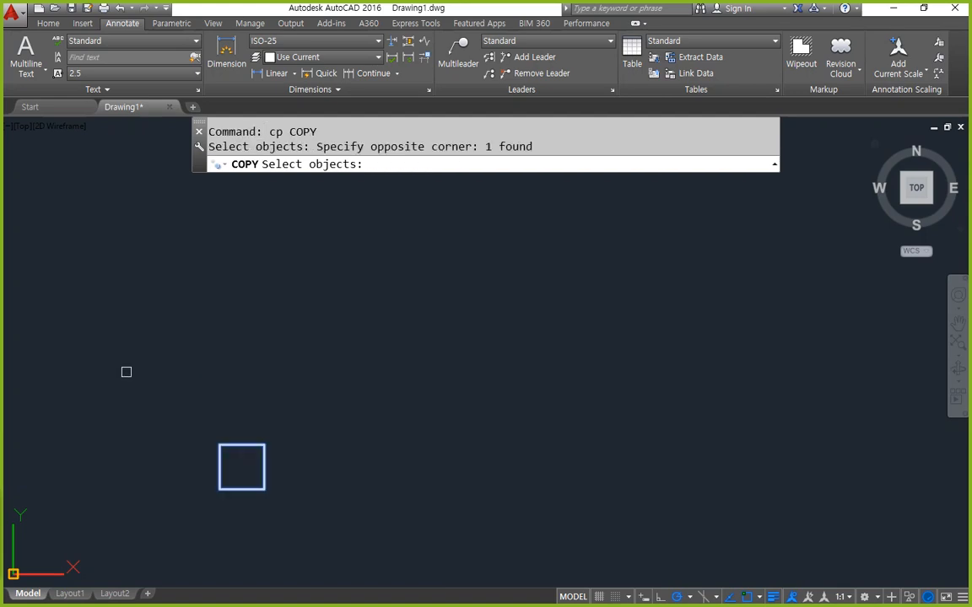
pyautogui.press('Return')
pyautogui.click(219, 489)
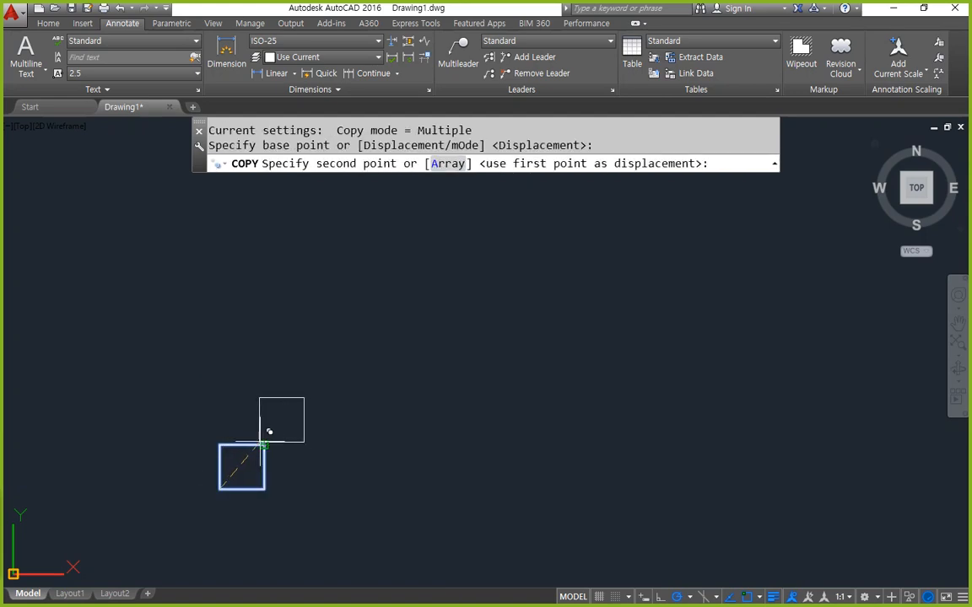
pyautogui.press('Return')
# - Copy the original square from its lower-right corner to the upper-left corner of the second square
pyautogui.press('Return')
pyautogui.click(284, 482)
pyautogui.click(213, 460)
pyautogui.press('Return')
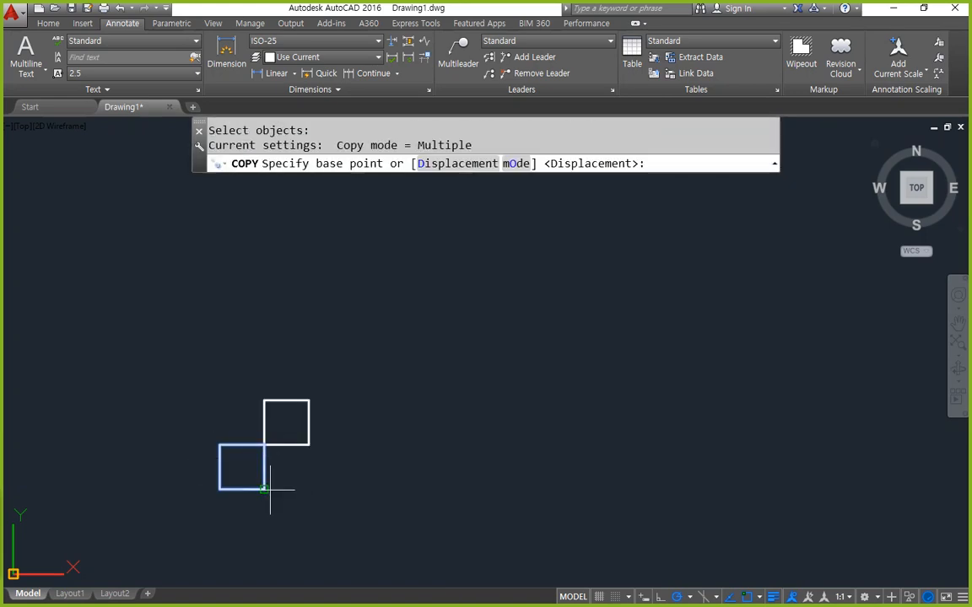
pyautogui.click(264, 489)
pyautogui.click(264, 400)
pyautogui.press('Return')
# - Copy the three squares as a horizontal array of 4 items, spaced from the left edge to the middle square's right edge
pyautogui.press('Return')
pyautogui.click(306, 473)
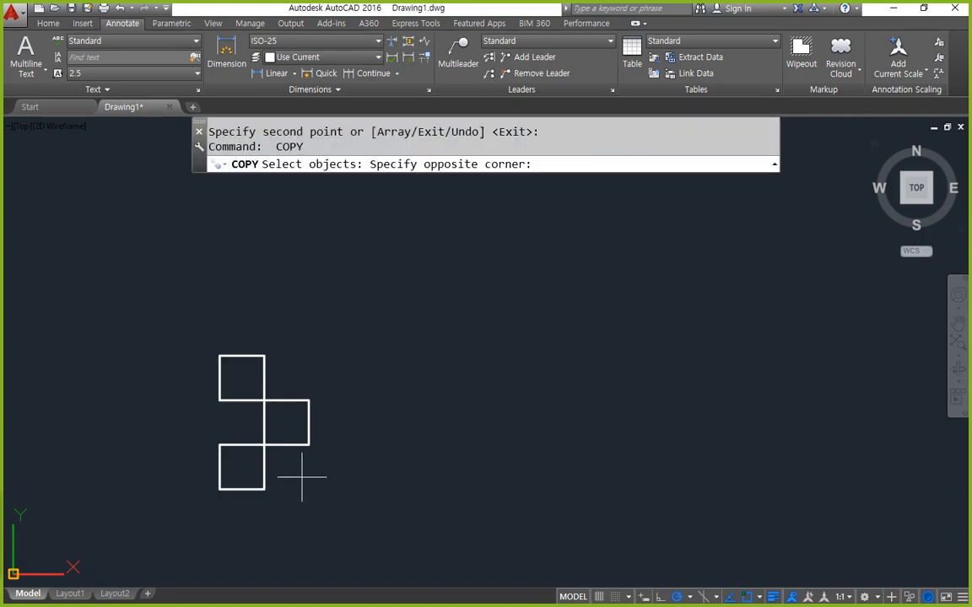
pyautogui.click(231, 379)
pyautogui.press('Return')
pyautogui.click(219, 444)
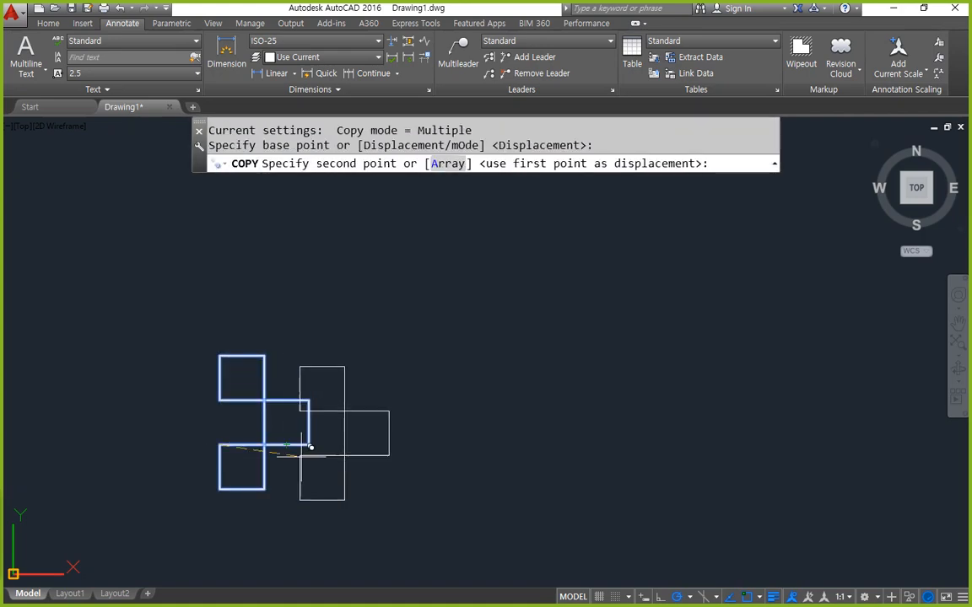
pyautogui.write('a')
pyautogui.press('Return')
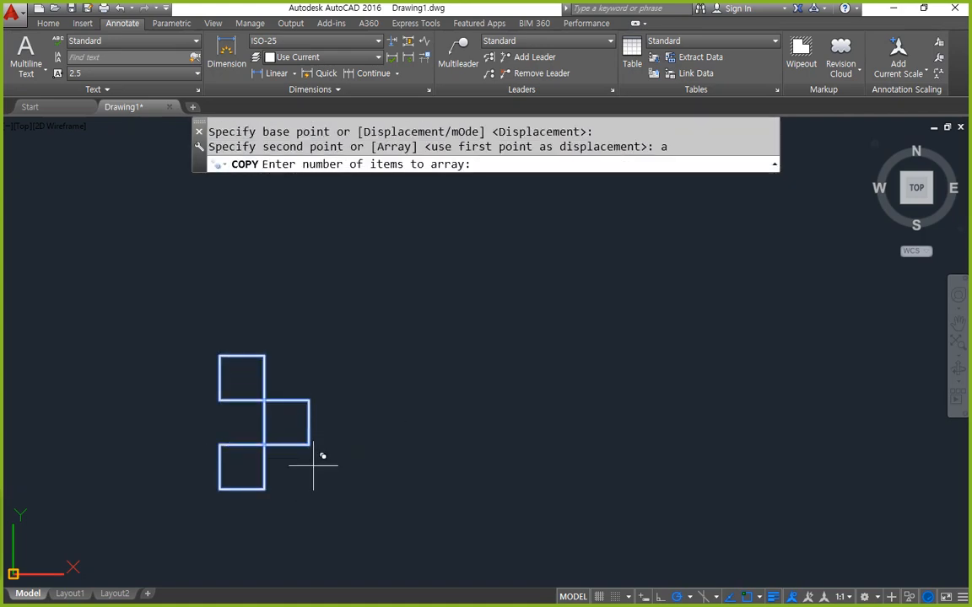
pyautogui.write('4')
pyautogui.press('Return')
pyautogui.click(313, 440)
pyautogui.press('Escape')
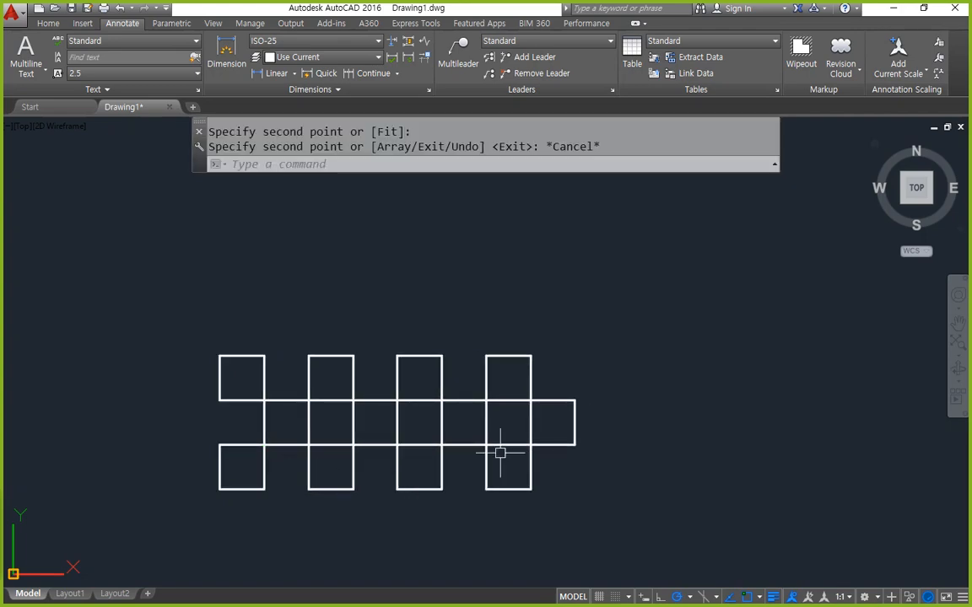
# - Erase the protruding middle square at the right end of the pattern
pyautogui.click(549, 447)
pyautogui.write('e')
pyautogui.press('Return')
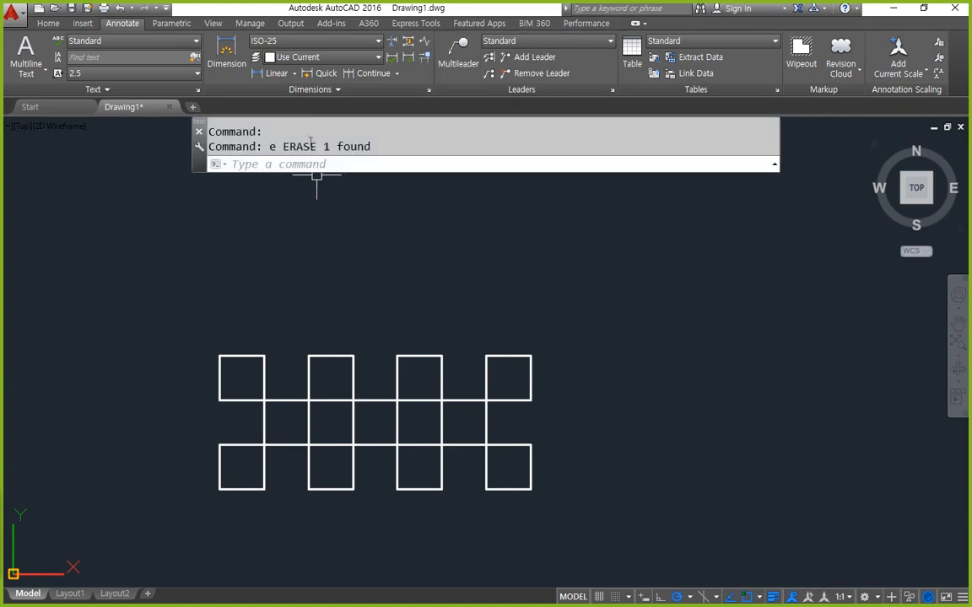
# - Add a horizontal linear dimension above the pattern between the upper-left corners of the first two top squares
pyautogui.click(272, 71)
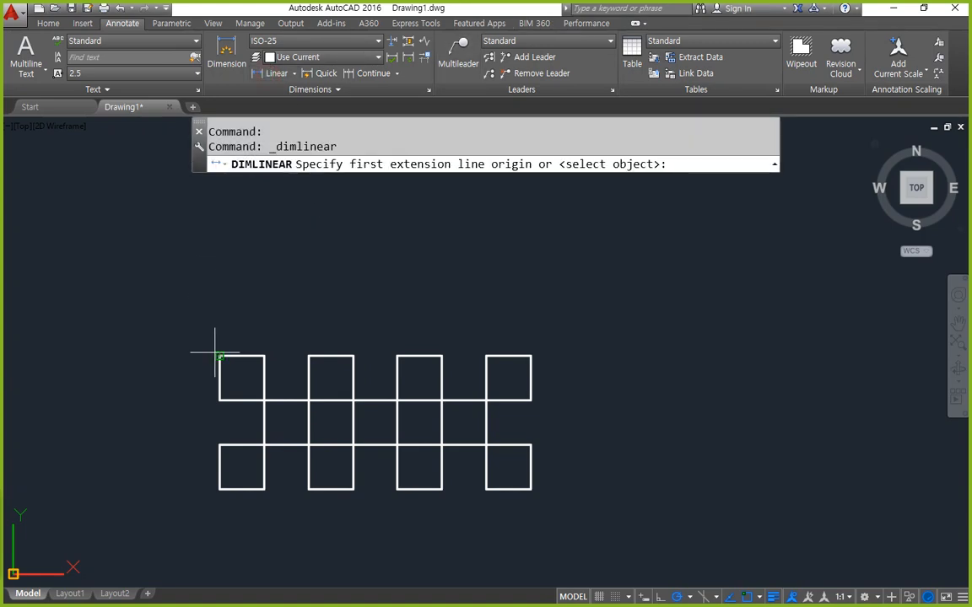
pyautogui.click(219, 356)
pyautogui.click(309, 355)
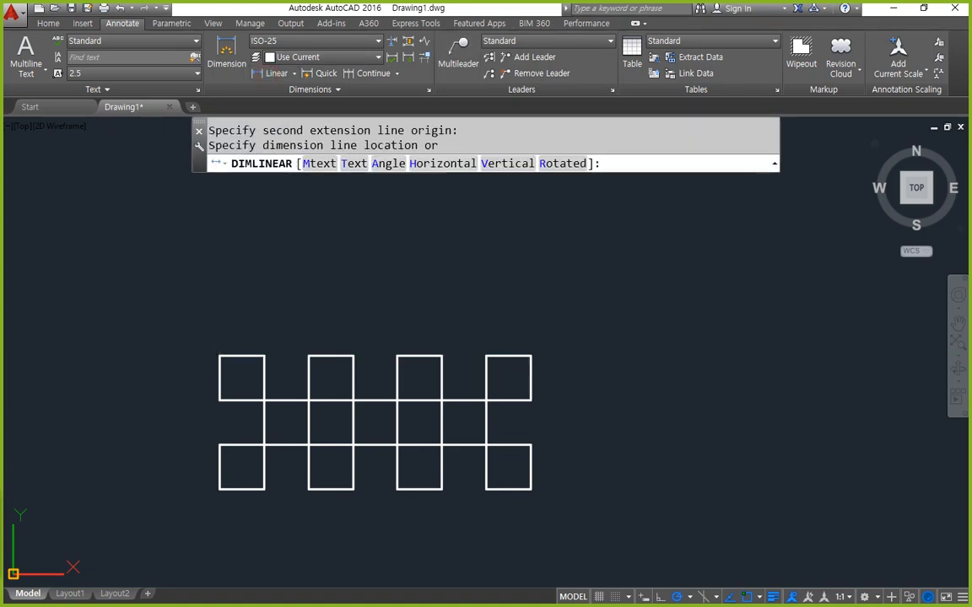
pyautogui.click(251, 333)
pyautogui.scroll(8, 251, 336)
pyautogui.scroll(2, 257, 350)
pyautogui.scroll(-2, 270, 356)
pyautogui.moveTo(276, 352); pyautogui.dragTo(338, 331, button='middle')
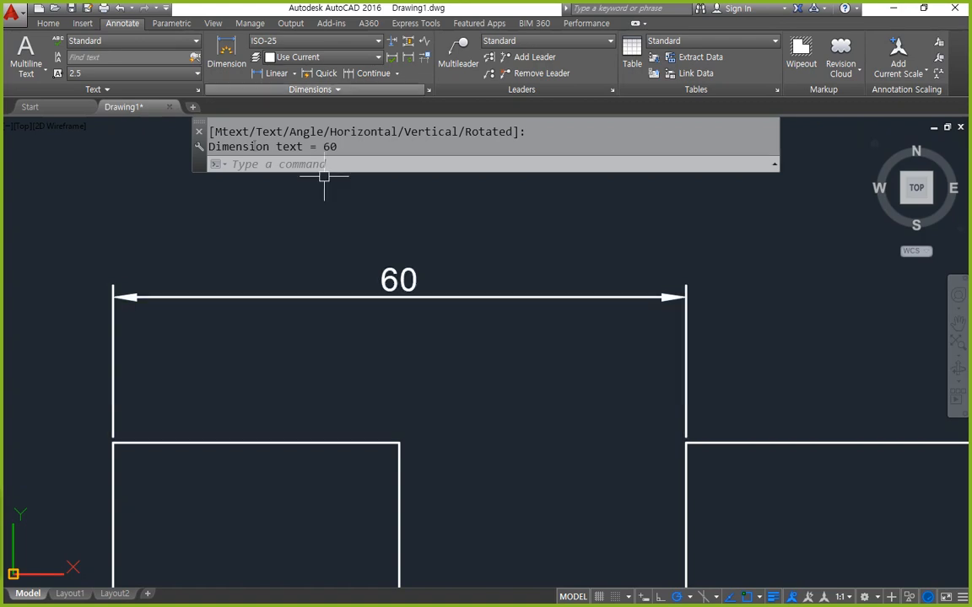
# - Switch to Notepad and add the heading "치수변수" on a new line below Dimstyle
pyautogui.hotkey('alt', 'Tab')
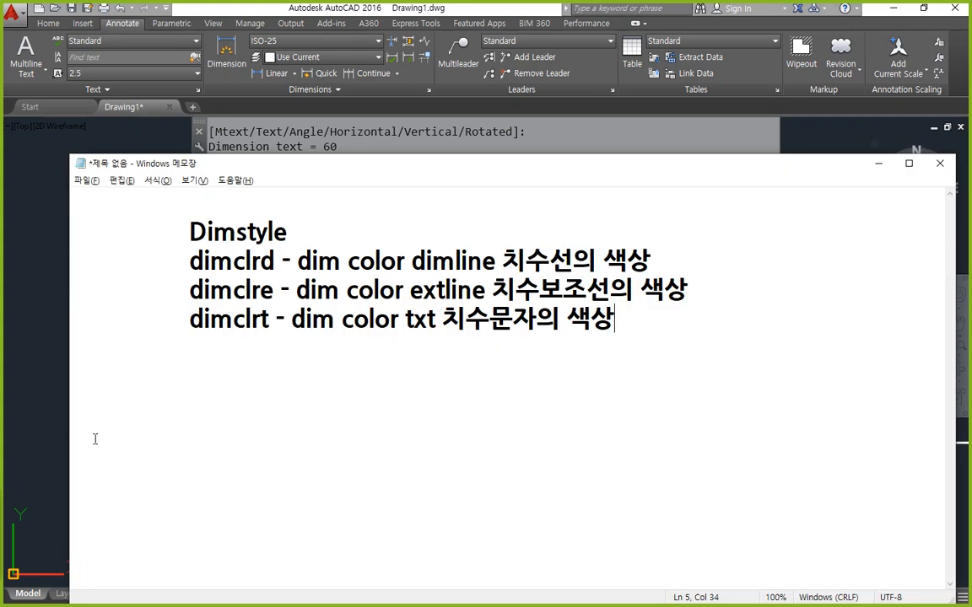
pyautogui.moveTo(178, 254); pyautogui.dragTo(293, 360)
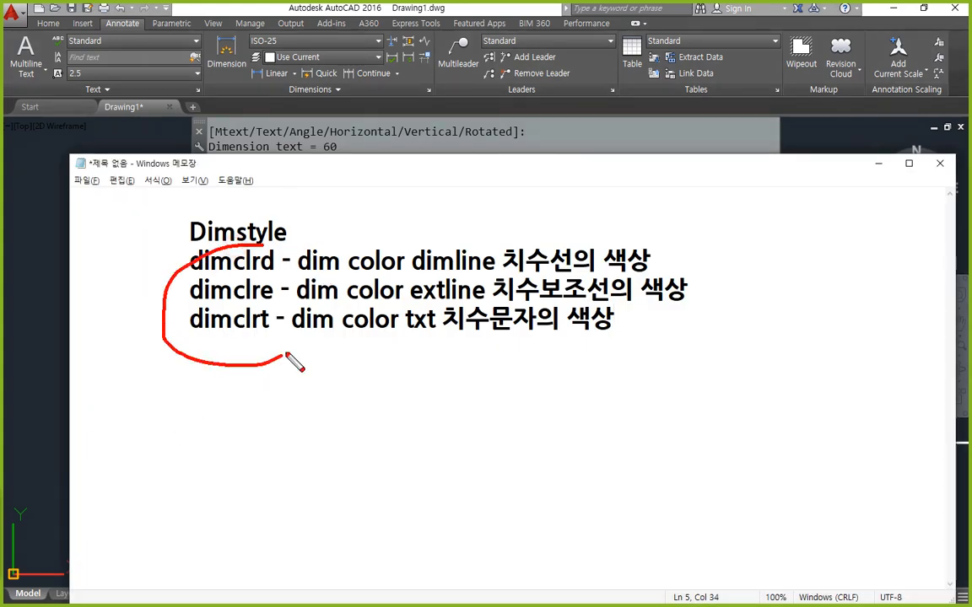
pyautogui.click(315, 225)
pyautogui.press('Return')
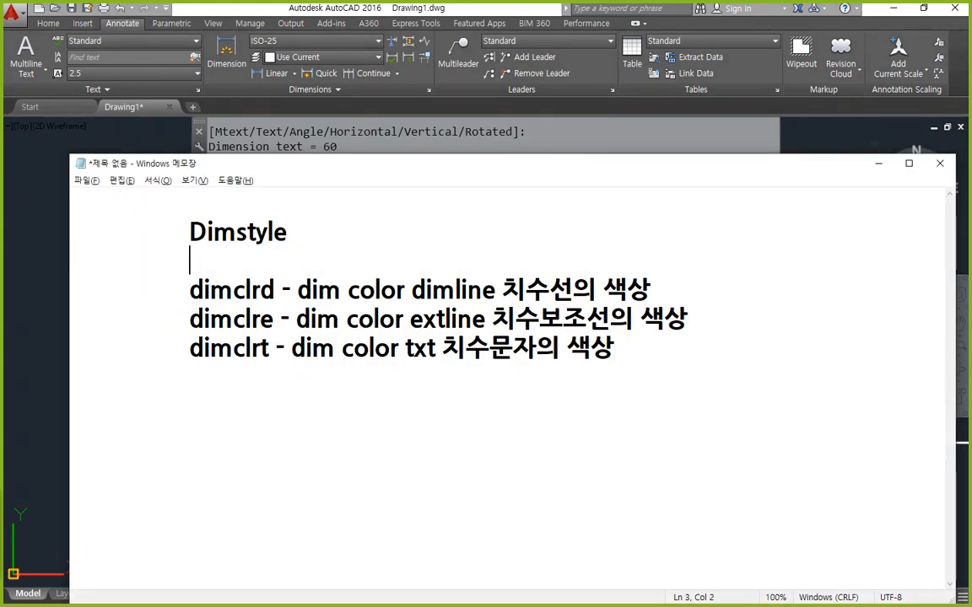
pyautogui.write('치숩')
pyautogui.write('변수')
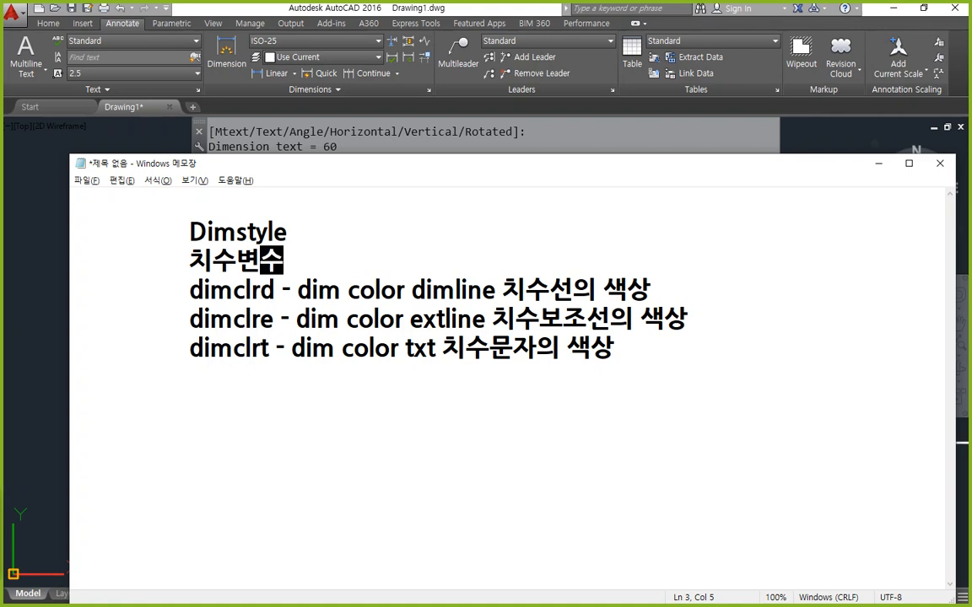
pyautogui.moveTo(192, 366); pyautogui.dragTo(270, 365)
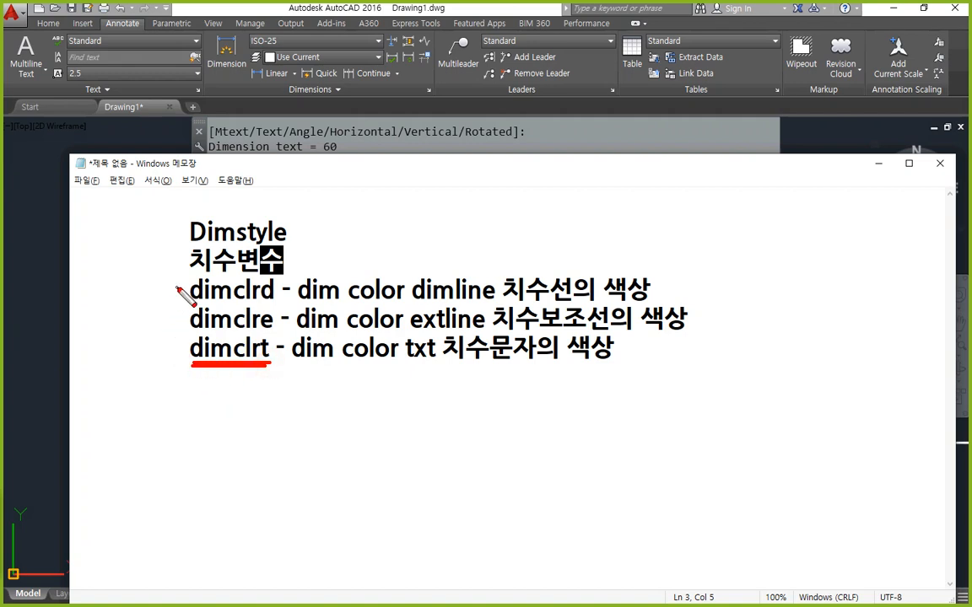
pyautogui.moveTo(179, 289); pyautogui.dragTo(180, 314)
pyautogui.press('Escape')
# - Switch back to AutoCAD and set the dimension text colour variable DIMCLRT to 3
pyautogui.click(466, 8)
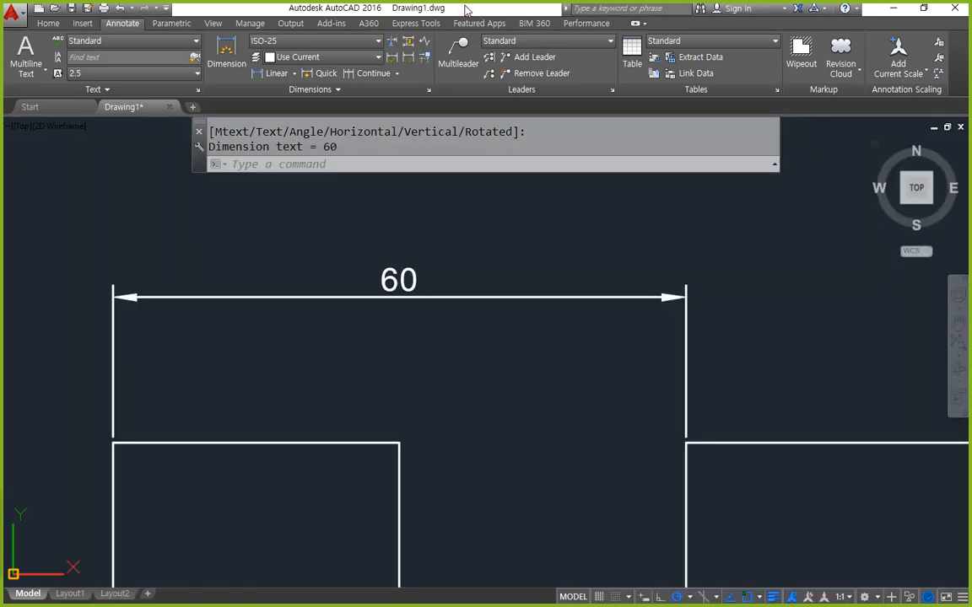
pyautogui.write('dim')
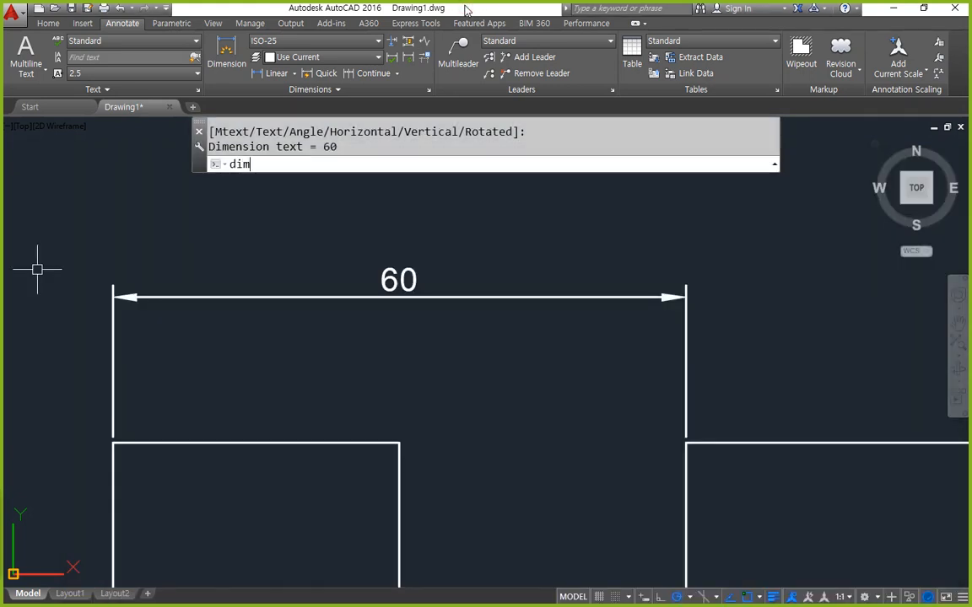
pyautogui.write('clrt')
pyautogui.press('Return')
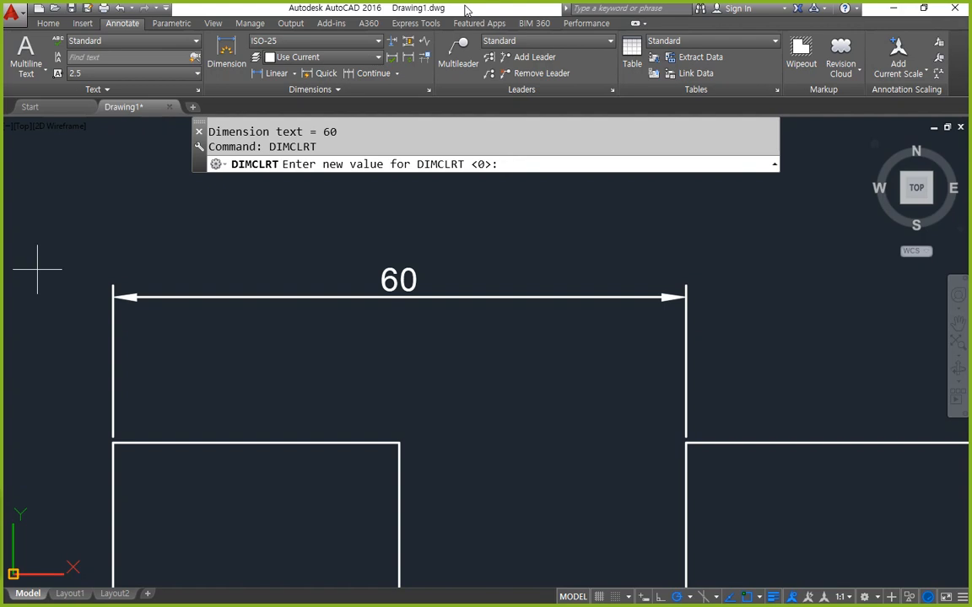
pyautogui.write('3')
pyautogui.press('Return')
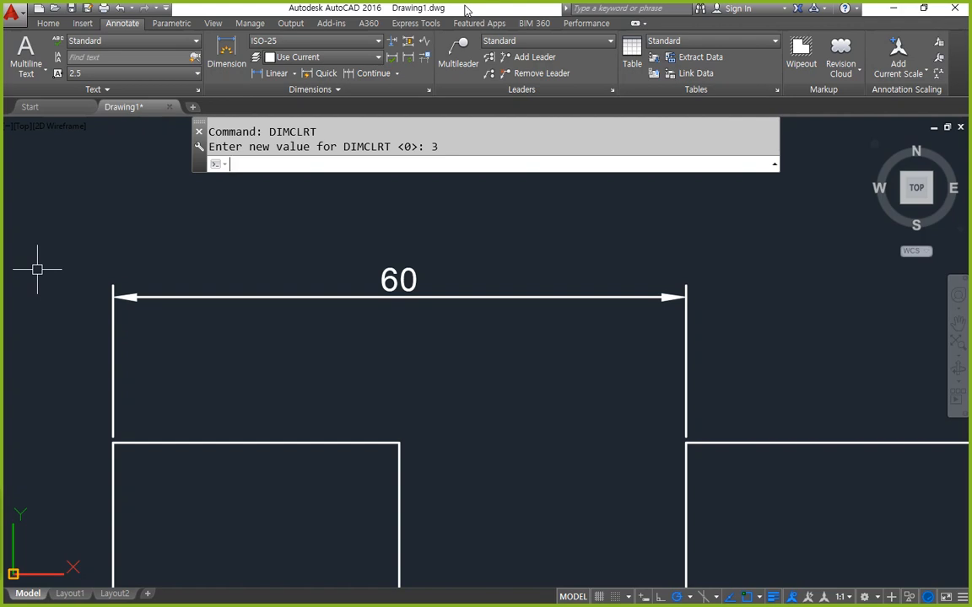
# - Examine the index colours with the COLOR command and close the palette without choosing one
pyautogui.write('color')
pyautogui.press('Return')
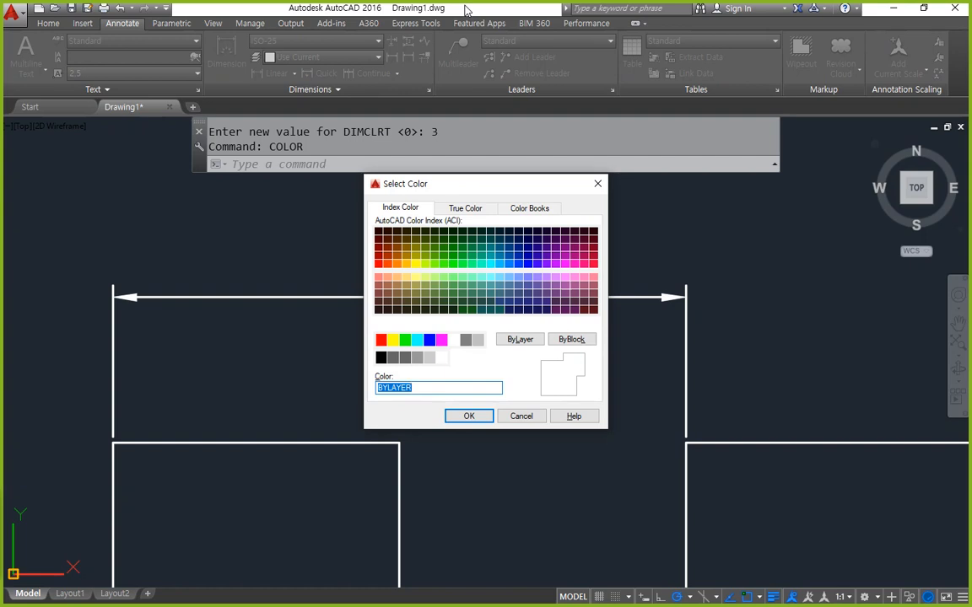
pyautogui.press('Escape')
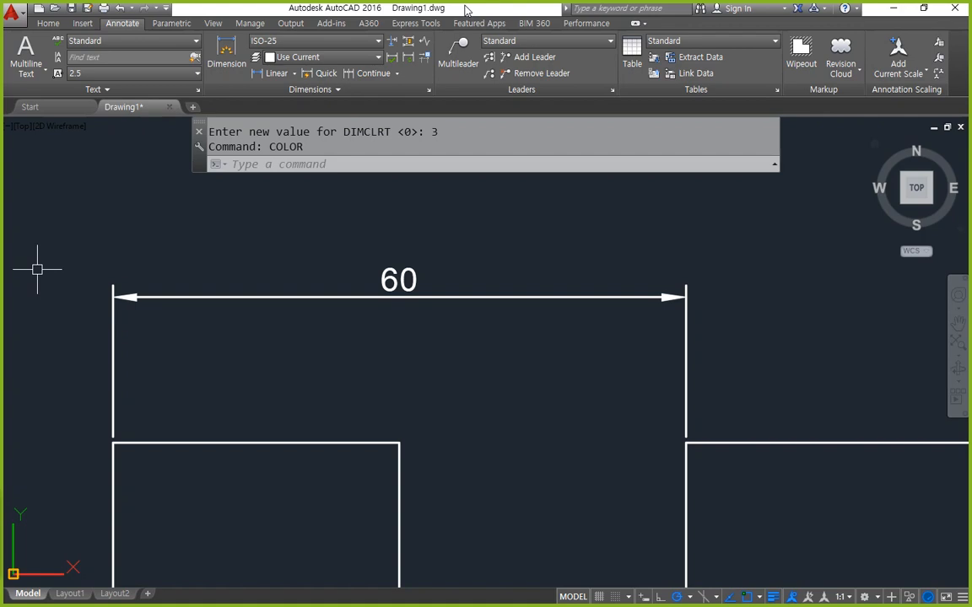
# - Add a horizontal linear dimension across the gap between the first two top squares, below the existing dimension
pyautogui.moveTo(413, 333)
pyautogui.mouseDown()
pyautogui.moveTo(386, 344)
pyautogui.moveTo(427, 349)
pyautogui.mouseUp()
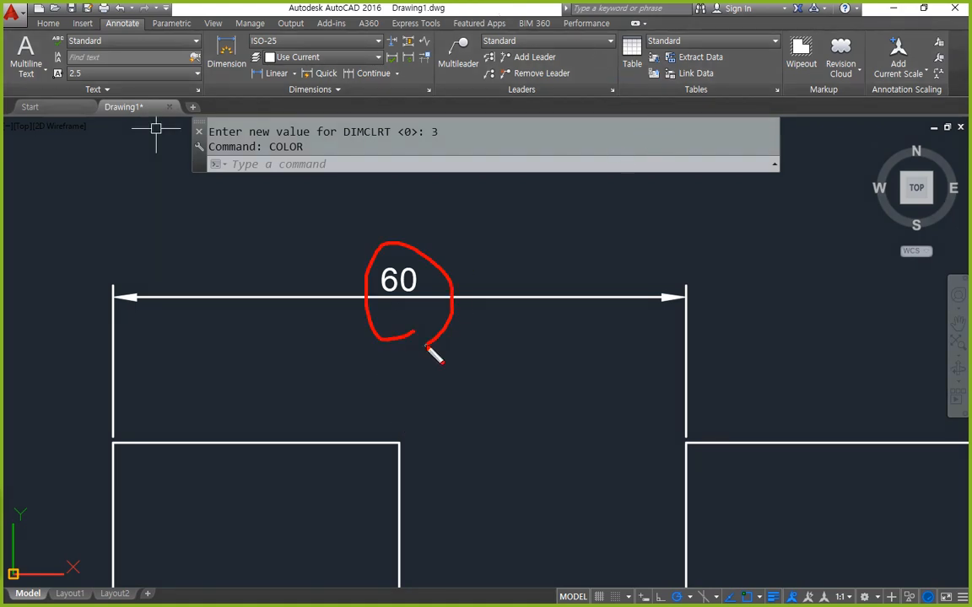
pyautogui.click(275, 74)
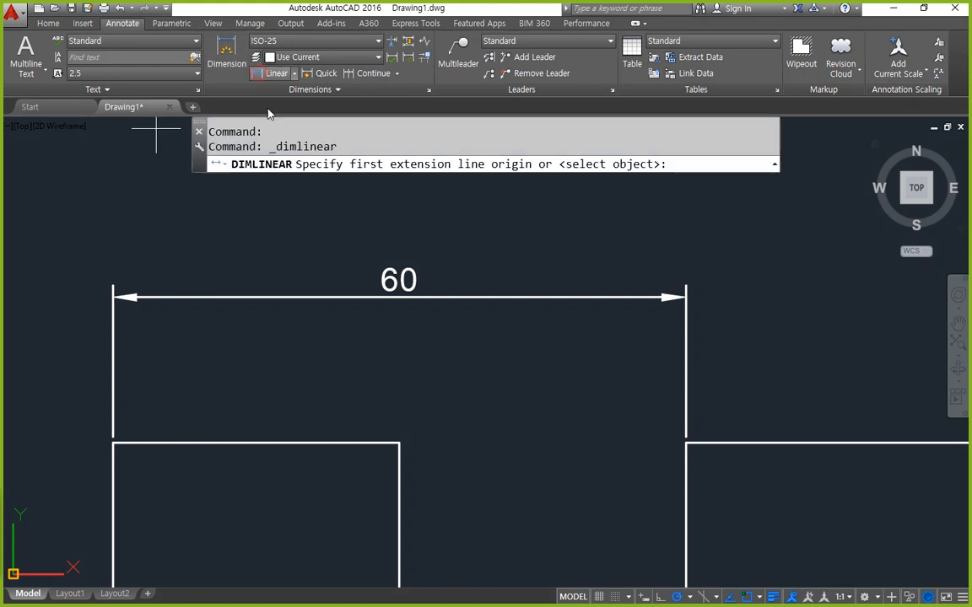
pyautogui.click(397, 442)
pyautogui.click(686, 443)
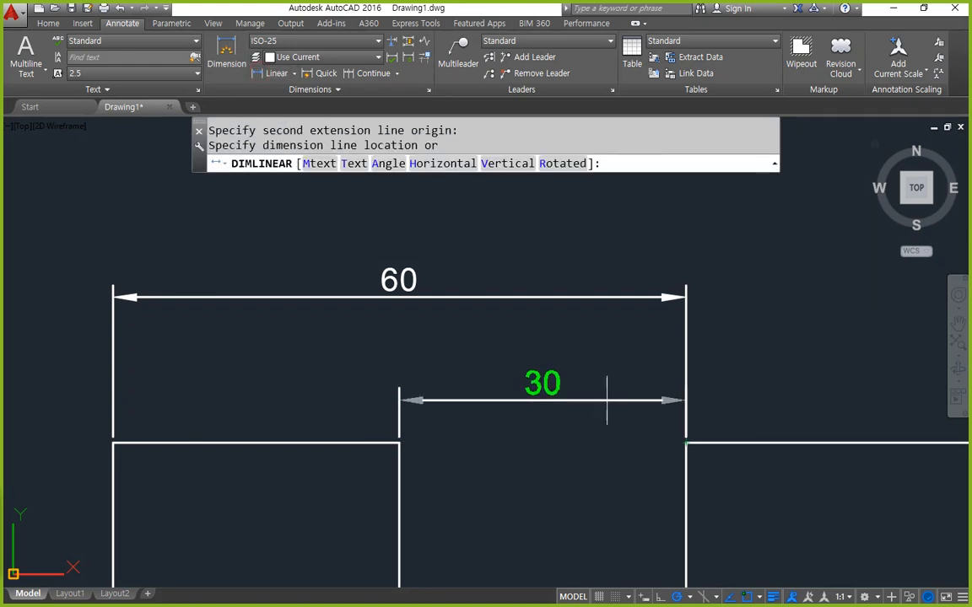
pyautogui.click(590, 387)
pyautogui.moveTo(550, 411)
pyautogui.mouseDown()
pyautogui.moveTo(504, 408)
pyautogui.moveTo(593, 377)
pyautogui.moveTo(568, 416)
pyautogui.mouseUp()
pyautogui.press('Escape')
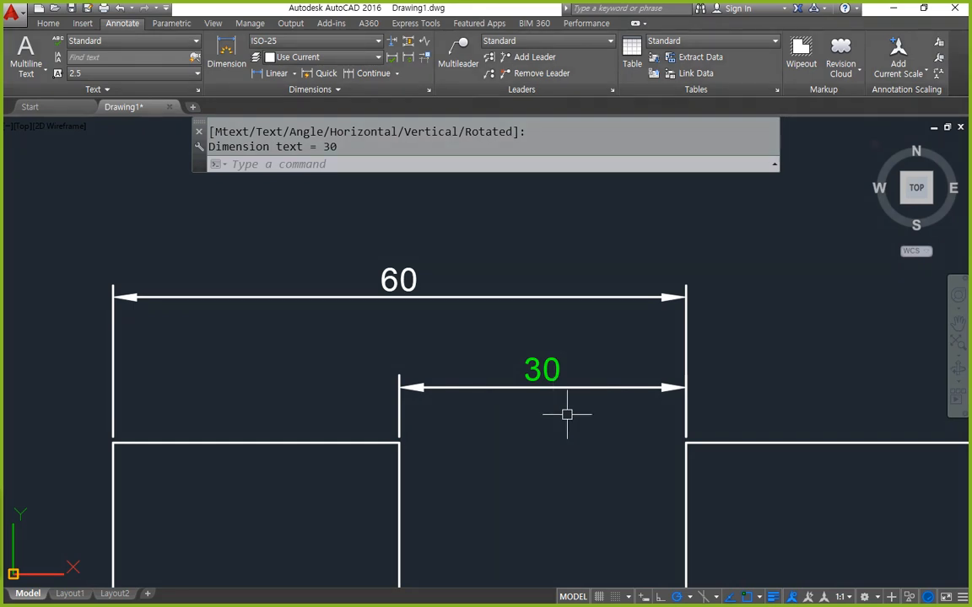
# - Update the upper dimension spanning the first two top squares to the current dimension style with its overrides
pyautogui.moveTo(393, 329)
pyautogui.mouseDown()
pyautogui.moveTo(352, 244)
pyautogui.moveTo(449, 327)
pyautogui.moveTo(394, 327)
pyautogui.mouseUp()
pyautogui.moveTo(483, 201)
pyautogui.mouseDown()
pyautogui.moveTo(432, 253)
pyautogui.moveTo(438, 264)
pyautogui.mouseUp()
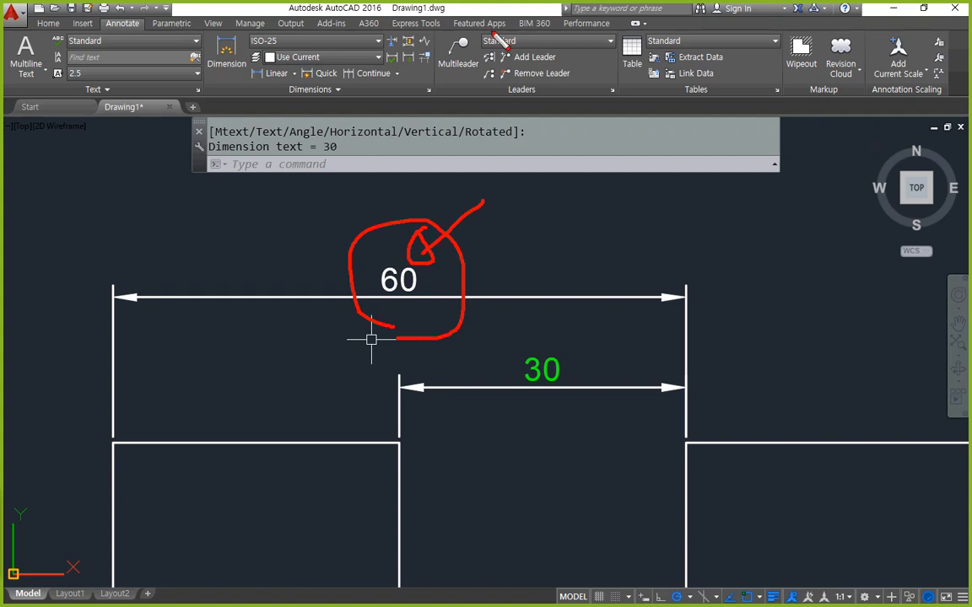
pyautogui.moveTo(403, 66)
pyautogui.mouseDown()
pyautogui.moveTo(418, 68)
pyautogui.moveTo(396, 62)
pyautogui.moveTo(408, 44)
pyautogui.moveTo(387, 69)
pyautogui.moveTo(402, 72)
pyautogui.mouseUp()
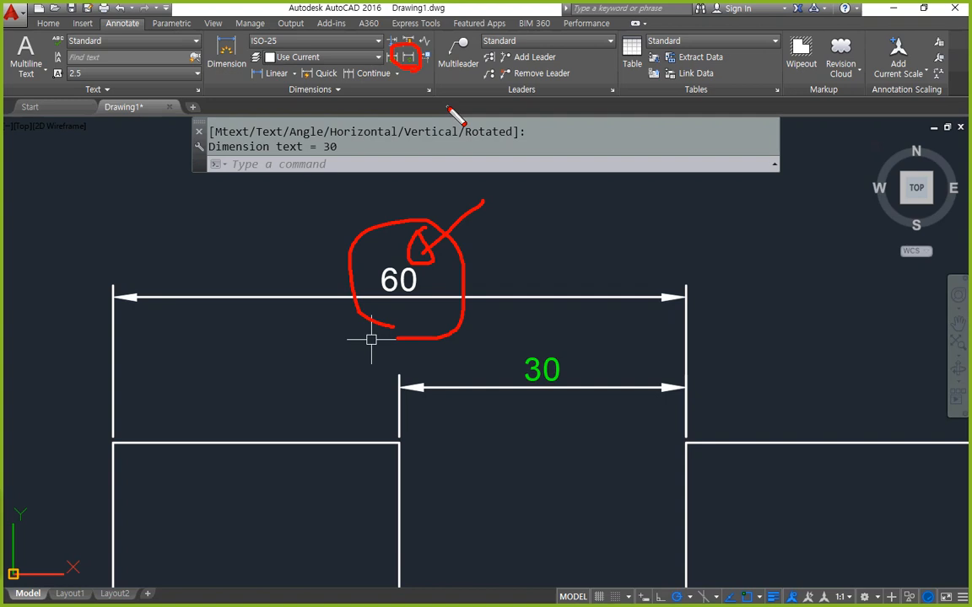
pyautogui.press('Escape')
pyautogui.click(411, 59)
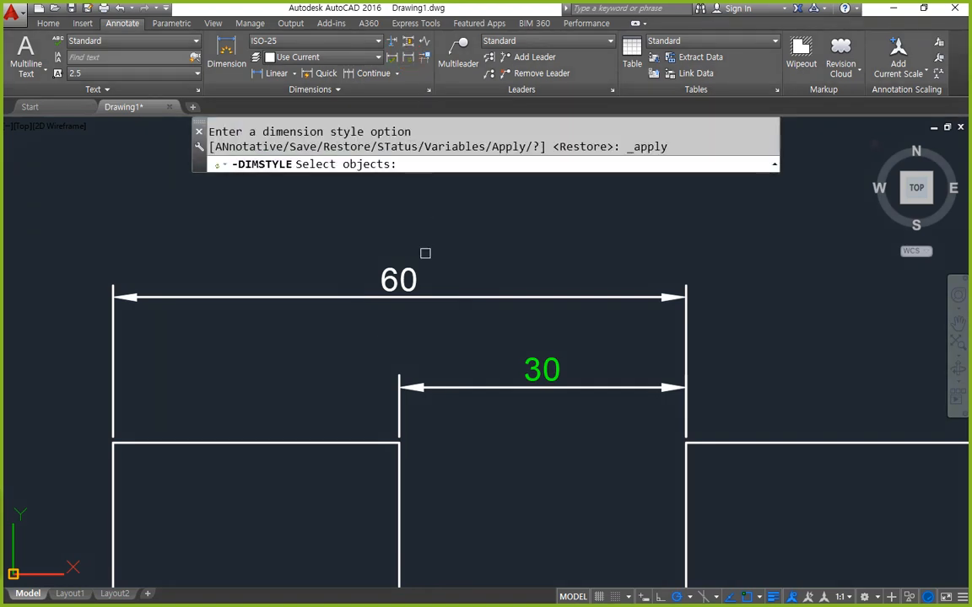
pyautogui.click(426, 289)
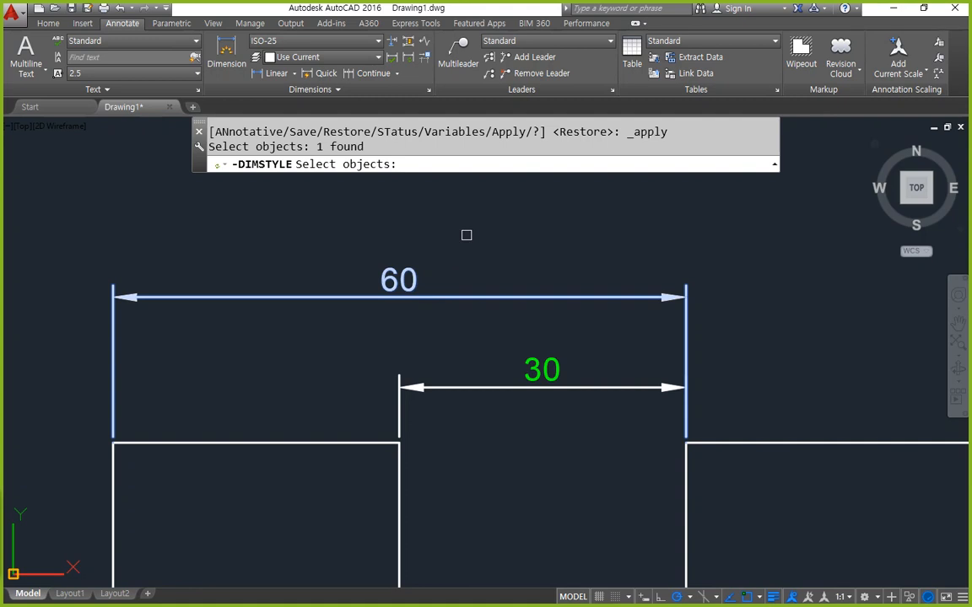
pyautogui.press('Return')
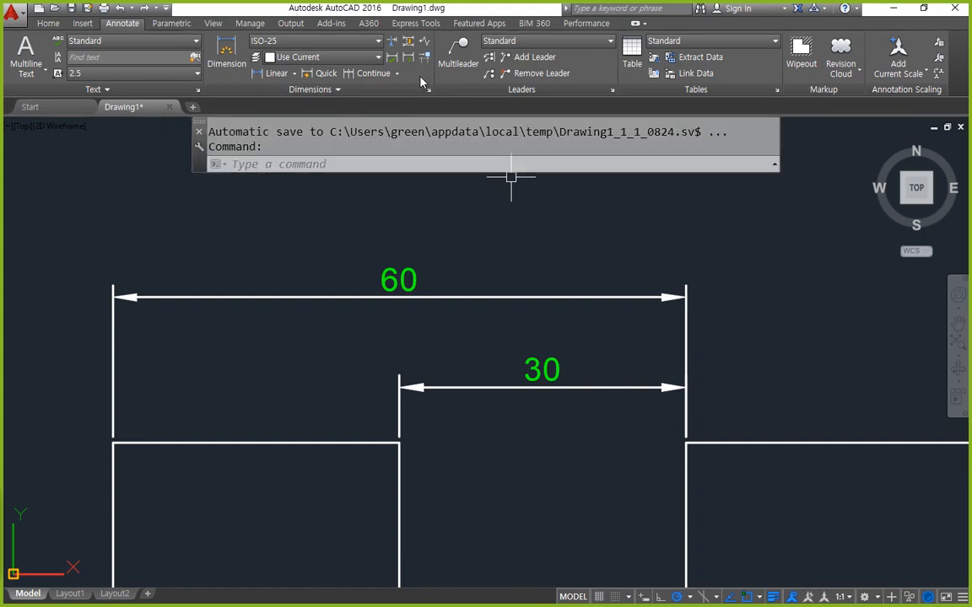
# - Examine the style overrides listed under ISO-25 and the Override option in the Dimension Style Manager
pyautogui.hotkey('ctrl', '2')
pyautogui.moveTo(411, 67)
pyautogui.mouseDown()
pyautogui.moveTo(396, 55)
pyautogui.moveTo(419, 55)
pyautogui.moveTo(415, 66)
pyautogui.mouseUp()
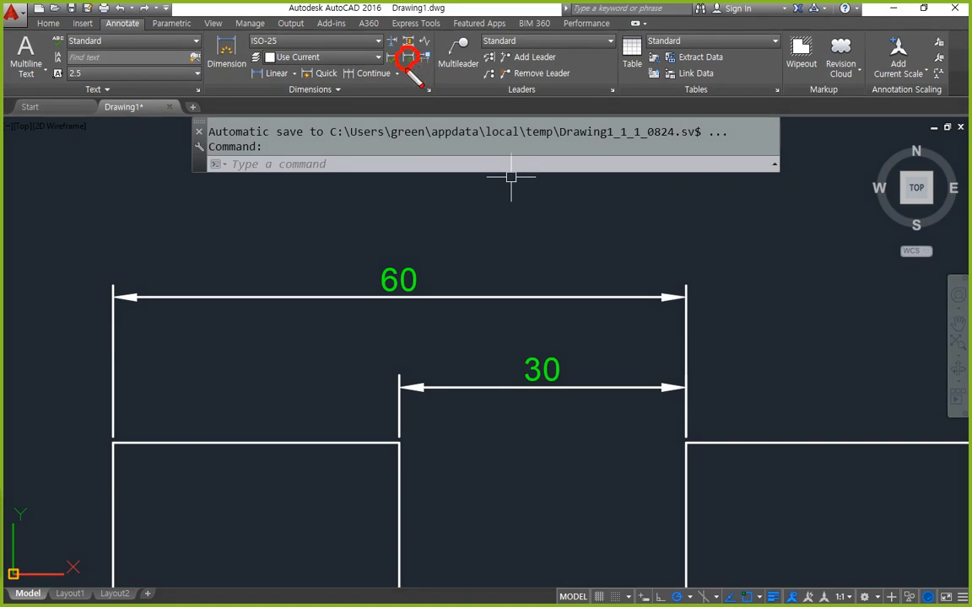
pyautogui.press('Escape')
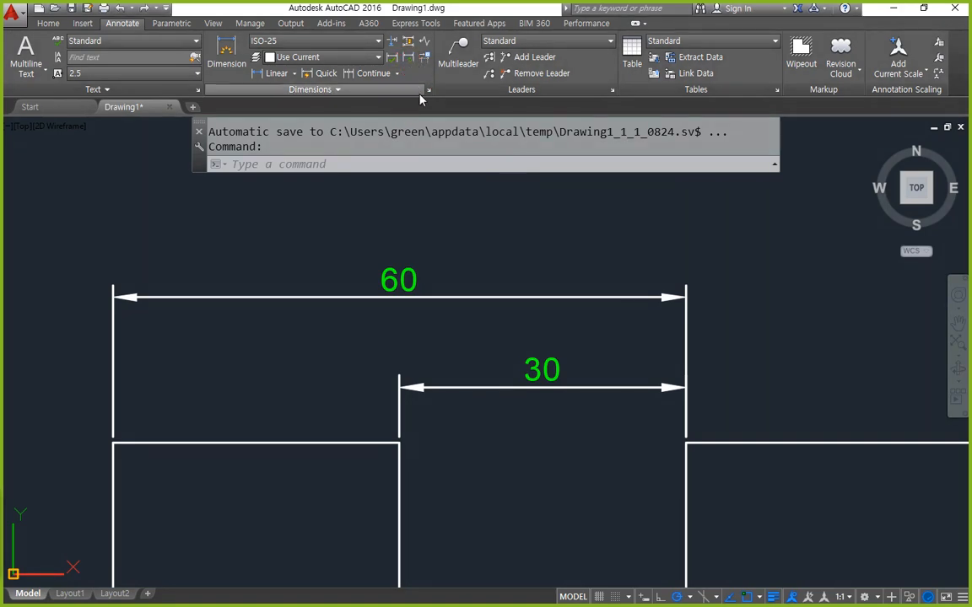
pyautogui.click(428, 89)
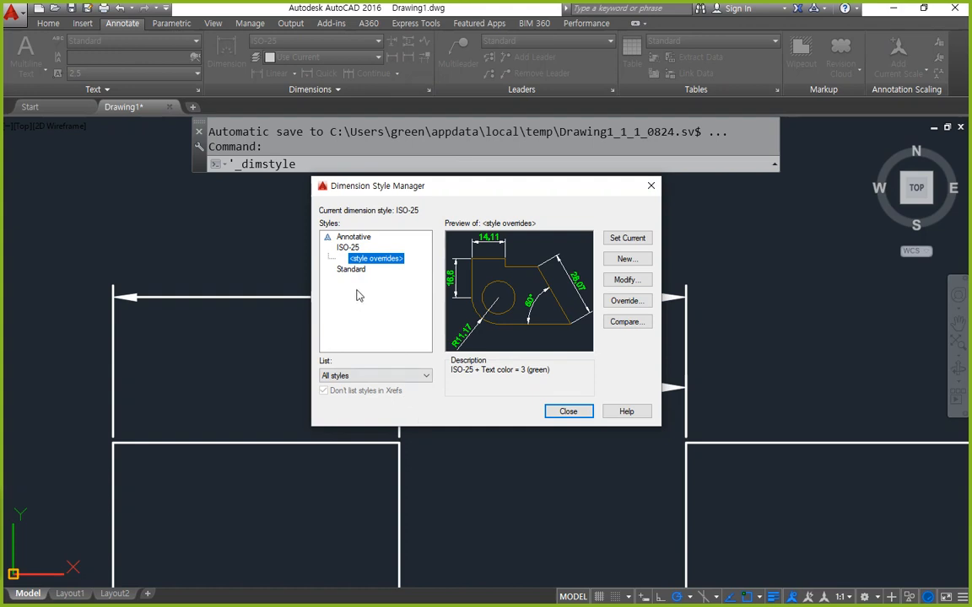
pyautogui.hotkey('ctrl', '2')
pyautogui.moveTo(344, 269); pyautogui.dragTo(419, 269)
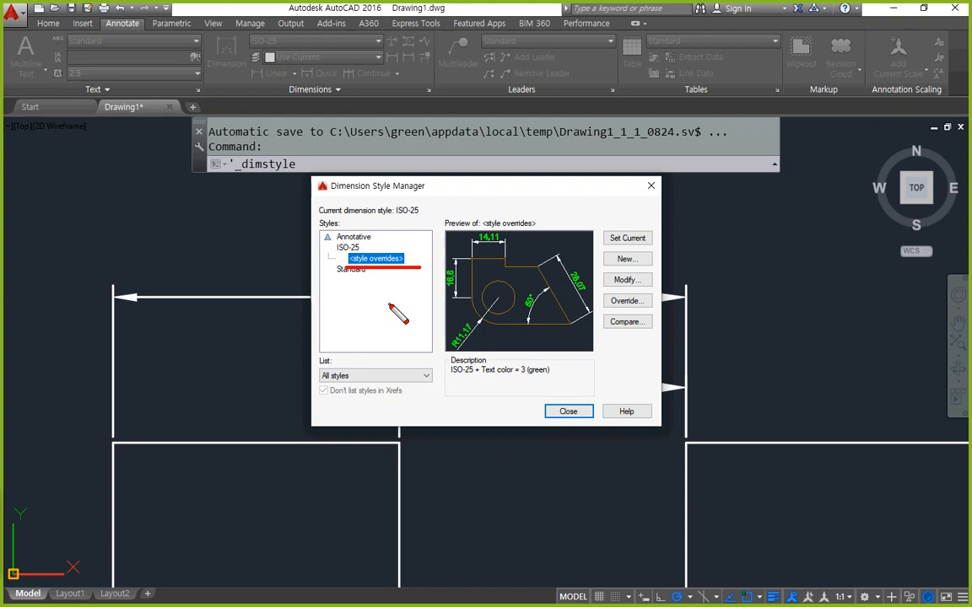
pyautogui.press('e')
pyautogui.moveTo(338, 251)
pyautogui.mouseDown()
pyautogui.moveTo(260, 287)
pyautogui.moveTo(334, 263)
pyautogui.mouseUp()
pyautogui.moveTo(479, 225)
pyautogui.mouseDown()
pyautogui.moveTo(408, 258)
pyautogui.moveTo(418, 262)
pyautogui.mouseUp()
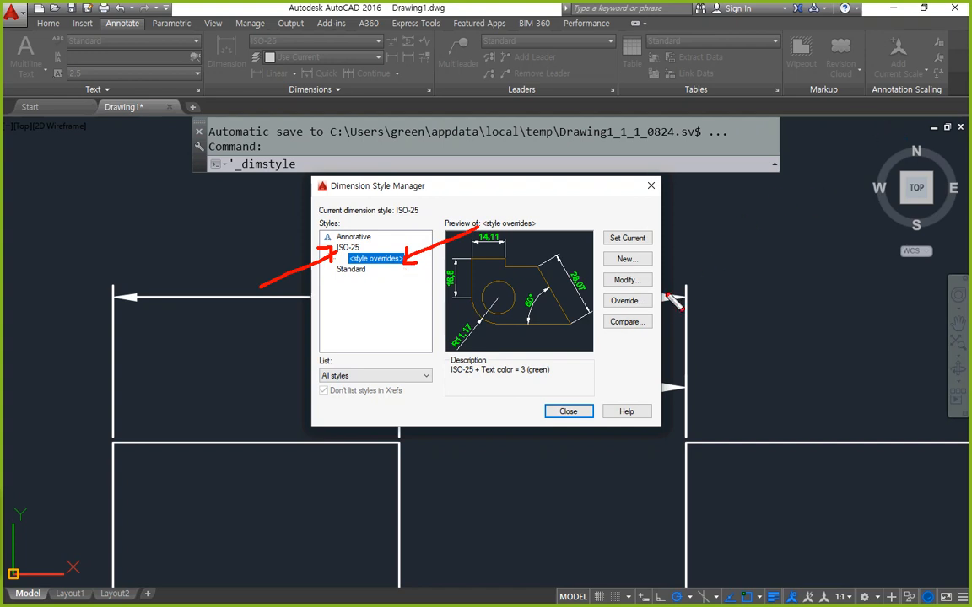
pyautogui.moveTo(634, 312)
pyautogui.mouseDown()
pyautogui.moveTo(595, 305)
pyautogui.moveTo(662, 328)
pyautogui.mouseUp()
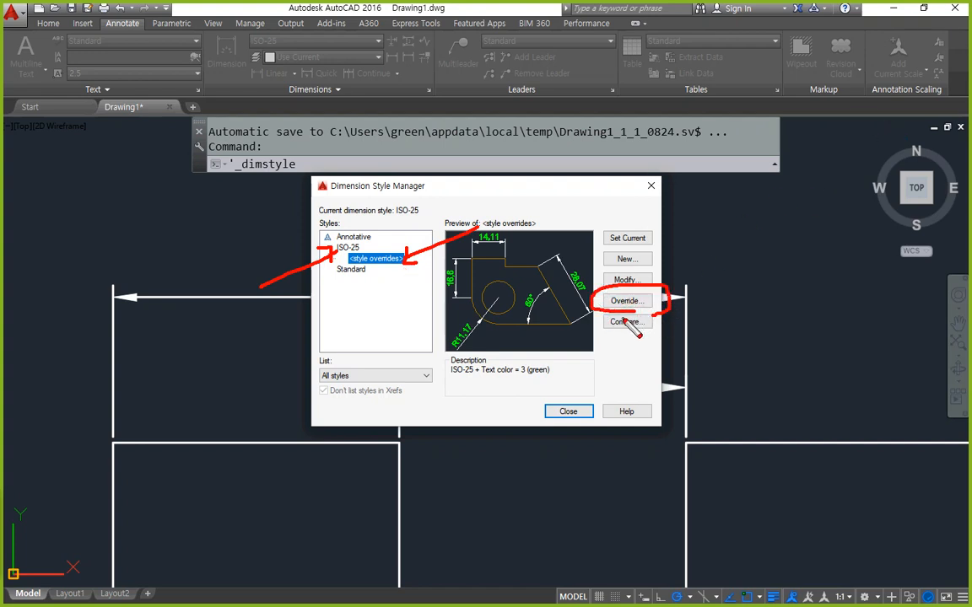
pyautogui.press('Escape')
# - Delete the style overrides under ISO-25 and close the Dimension Style Manager
pyautogui.click(348, 247)
pyautogui.click(382, 260)
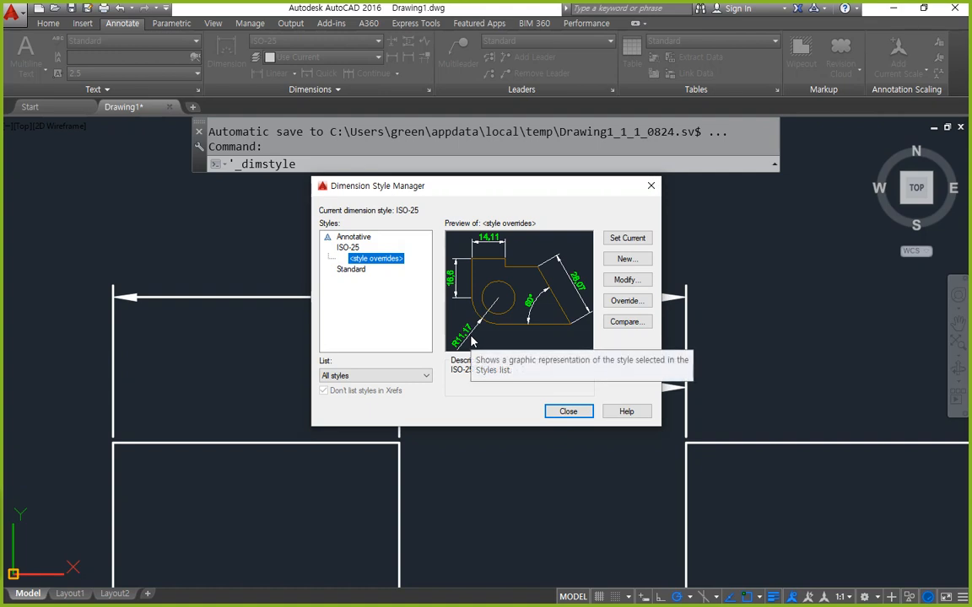
pyautogui.press('Delete')
pyautogui.press('Return')
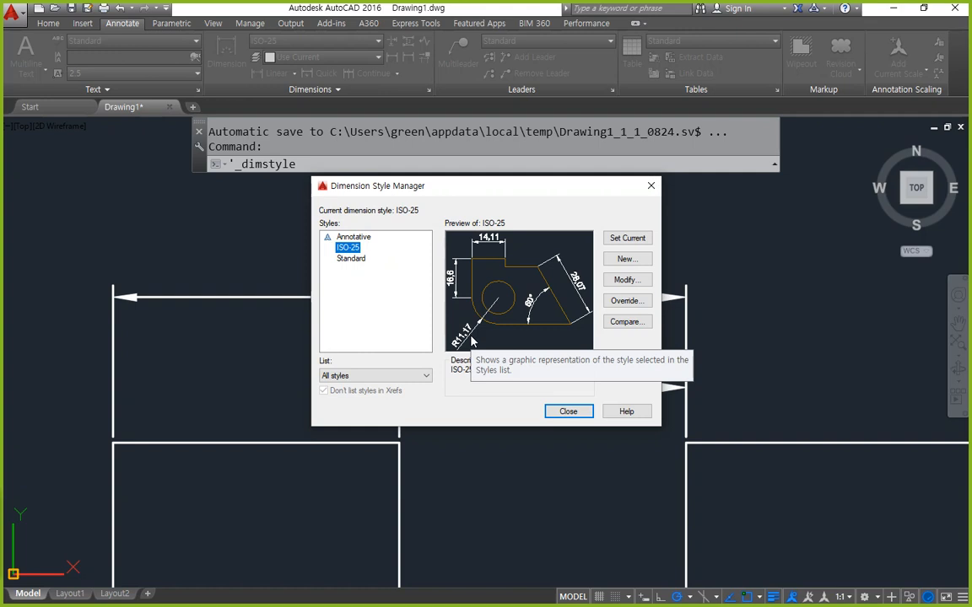
pyautogui.click(579, 411)
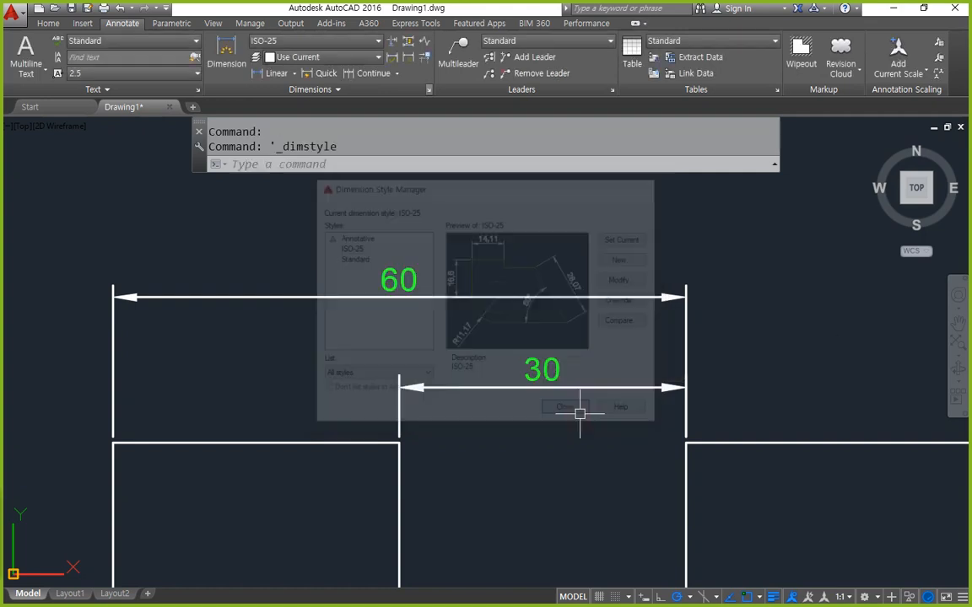
# - Erase both linear dimensions above the top squares
pyautogui.click(580, 421)
pyautogui.click(472, 203)
pyautogui.write('e')
pyautogui.press('Return')
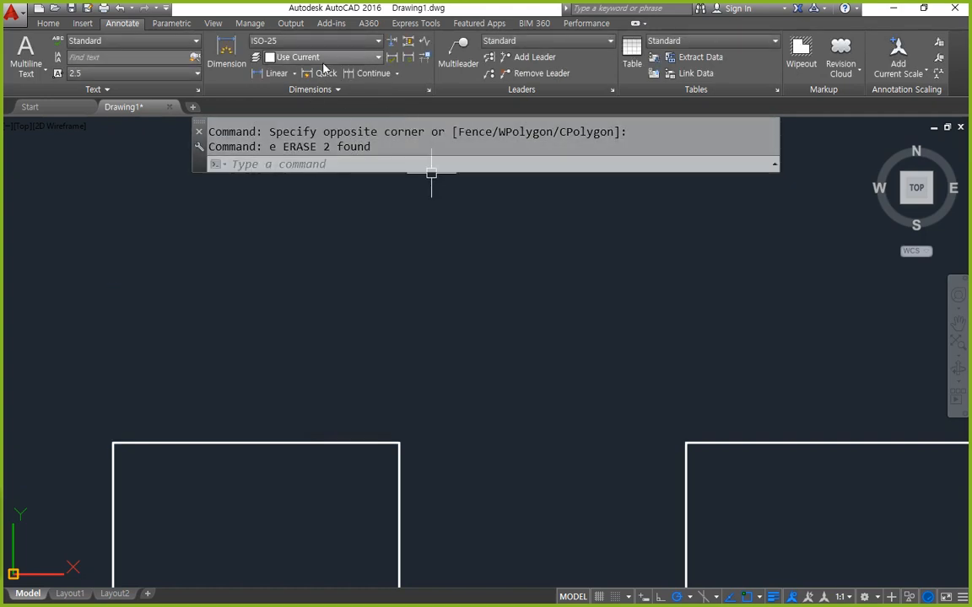
pyautogui.write('d')
pyautogui.press('Return')
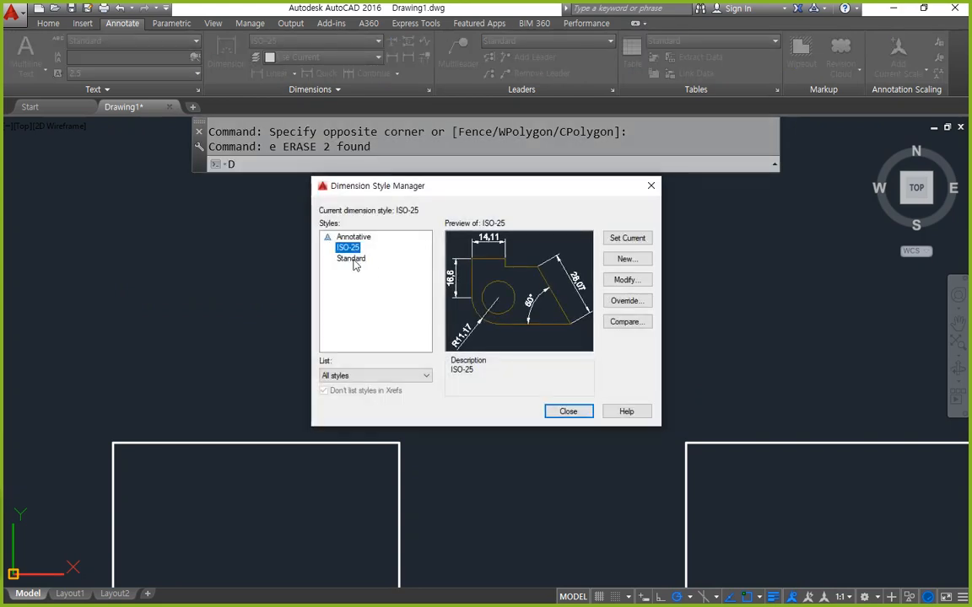
pyautogui.press('Escape')
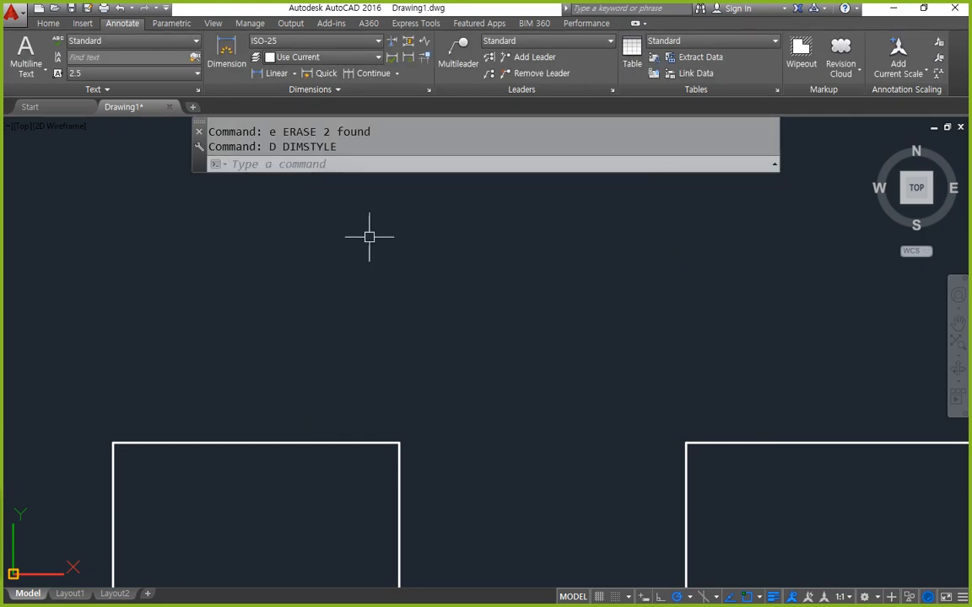
# - Add a horizontal linear dimension above the pattern from the first top square's upper-left corner to the second's upper-left corner
pyautogui.click(276, 73)
pyautogui.click(124, 442)
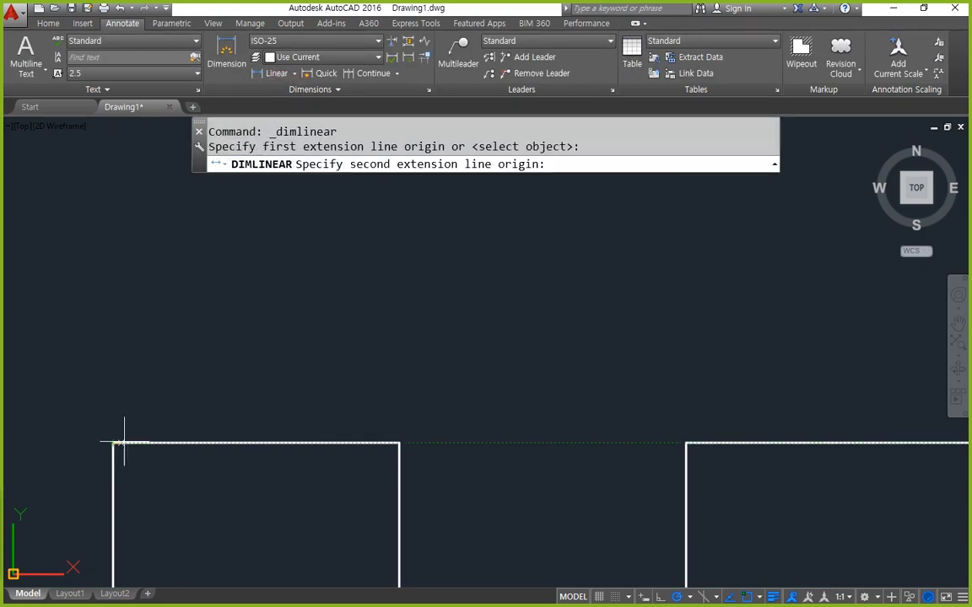
pyautogui.click(685, 442)
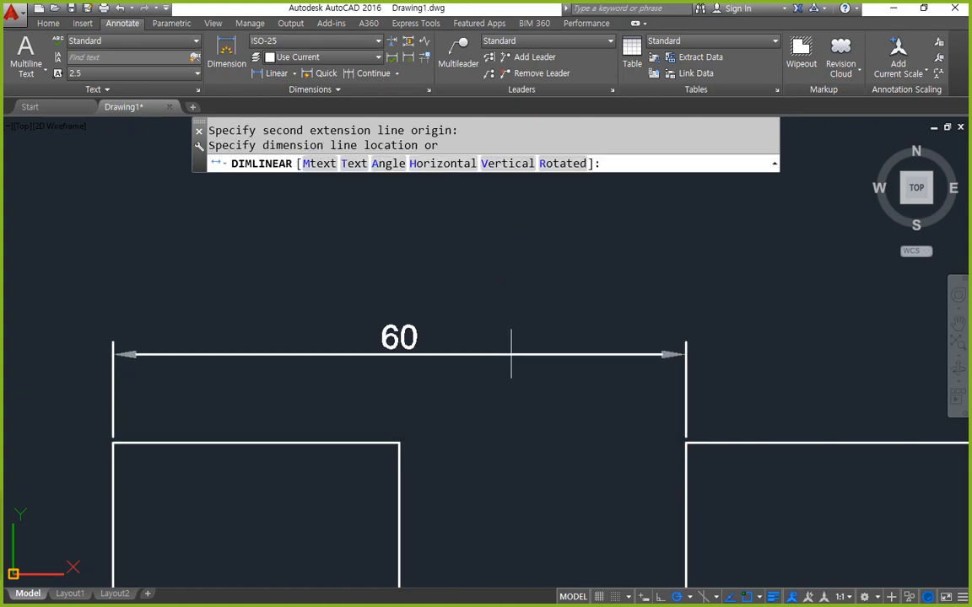
pyautogui.click(472, 340)
pyautogui.moveTo(418, 376)
pyautogui.mouseDown()
pyautogui.moveTo(485, 325)
pyautogui.moveTo(438, 377)
pyautogui.mouseUp()
pyautogui.moveTo(275, 53)
pyautogui.mouseDown()
pyautogui.moveTo(245, 26)
pyautogui.moveTo(230, 134)
pyautogui.moveTo(284, 240)
pyautogui.moveTo(269, 246)
pyautogui.mouseUp()
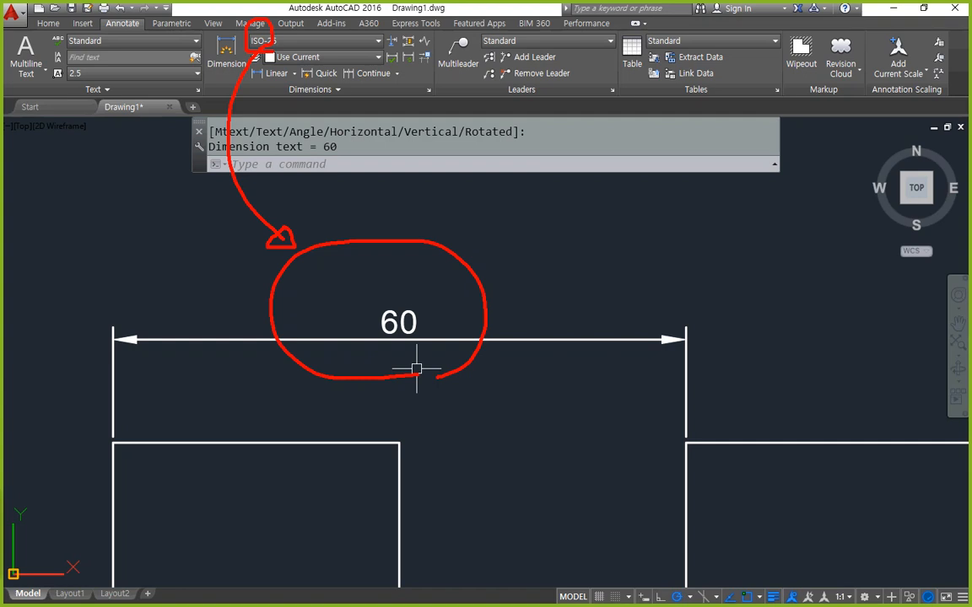
# - Open the ISO-25 dimension style for modification and examine its dimension line and extension line settings
pyautogui.write('d')
pyautogui.press('Return')
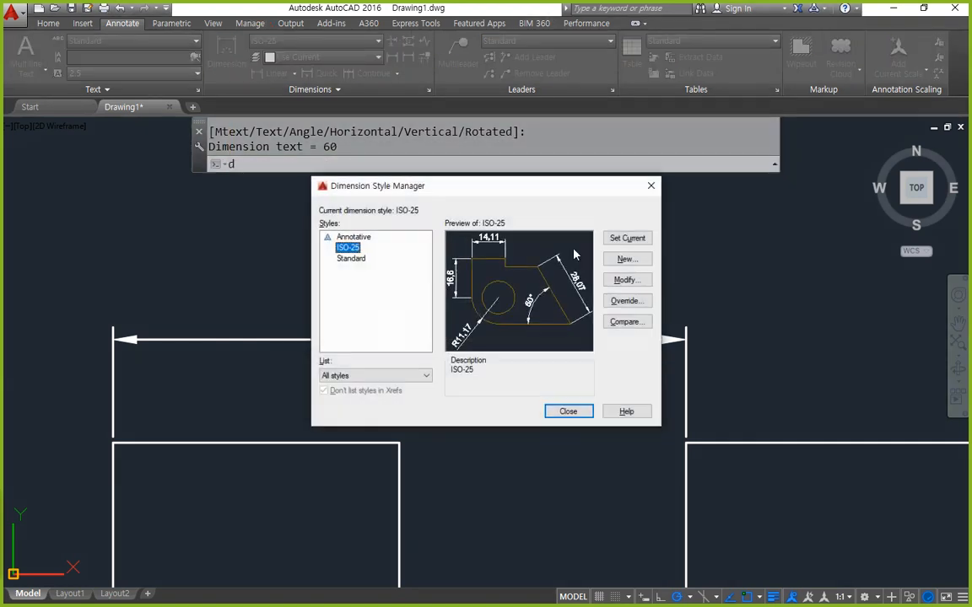
pyautogui.click(633, 281)
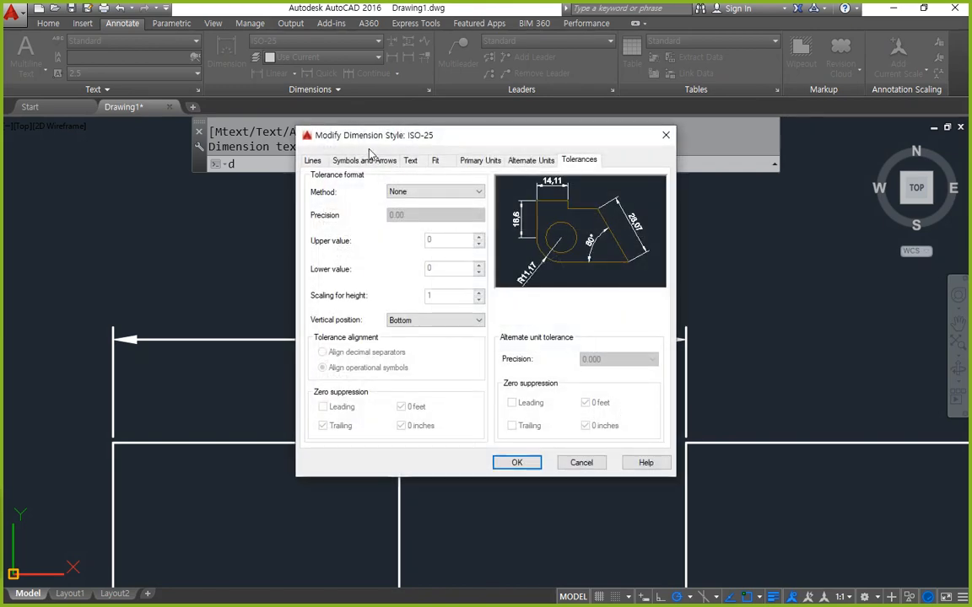
pyautogui.moveTo(307, 156)
pyautogui.mouseDown()
pyautogui.moveTo(313, 145)
pyautogui.moveTo(609, 144)
pyautogui.mouseUp()
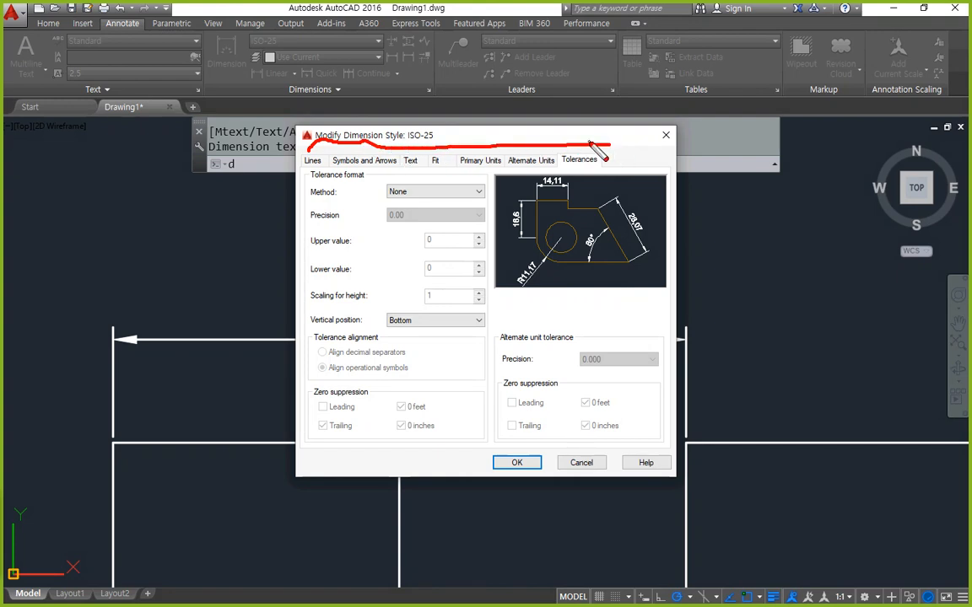
pyautogui.click(309, 161)
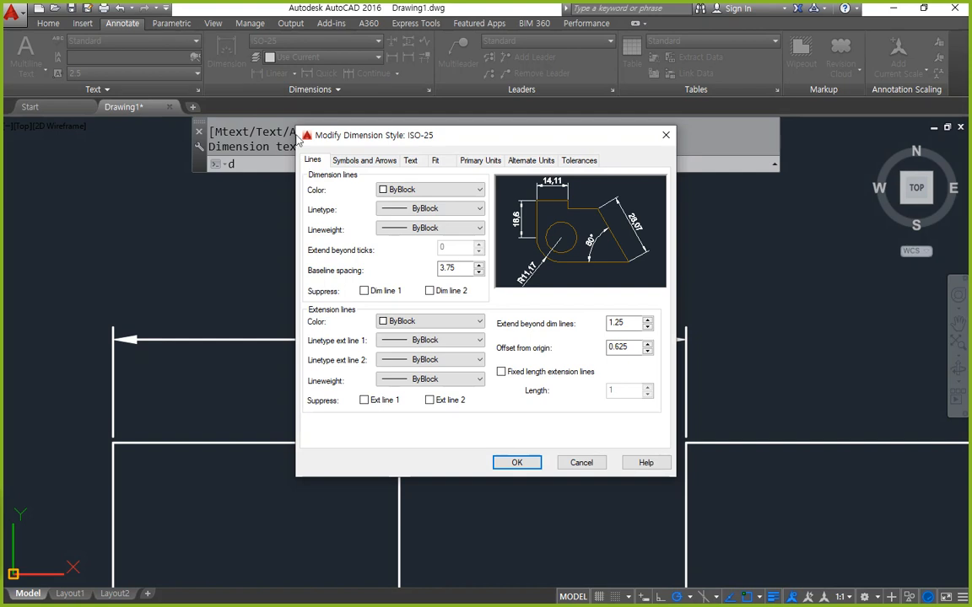
pyautogui.moveTo(307, 180)
pyautogui.mouseDown()
pyautogui.moveTo(317, 165)
pyautogui.moveTo(342, 171)
pyautogui.moveTo(291, 173)
pyautogui.moveTo(305, 304)
pyautogui.moveTo(493, 306)
pyautogui.moveTo(494, 197)
pyautogui.moveTo(435, 174)
pyautogui.moveTo(323, 176)
pyautogui.mouseUp()
pyautogui.moveTo(300, 311)
pyautogui.mouseDown()
pyautogui.moveTo(302, 415)
pyautogui.moveTo(660, 415)
pyautogui.moveTo(662, 307)
pyautogui.moveTo(493, 304)
pyautogui.mouseUp()
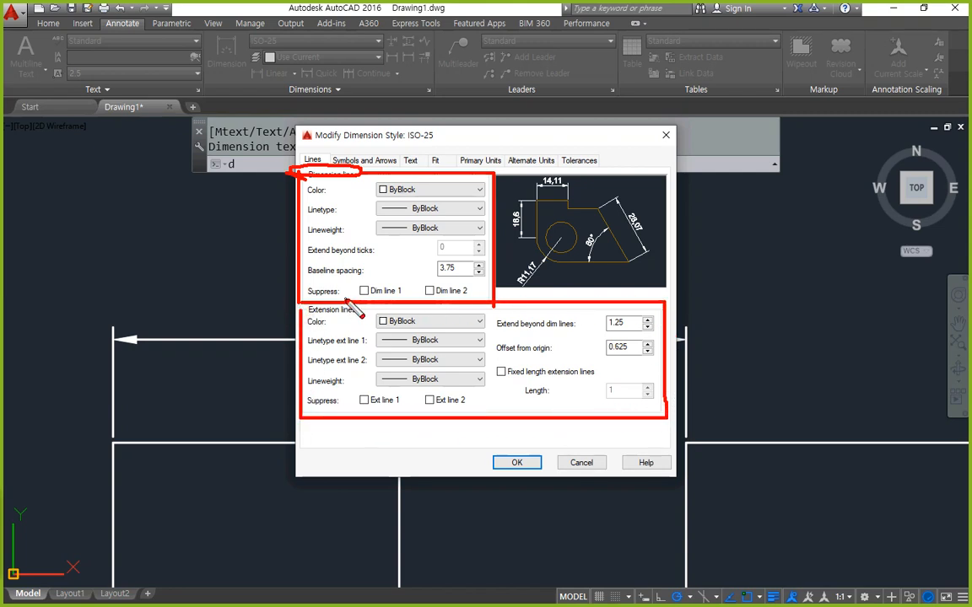
pyautogui.press('Escape')
# - Examine the ISO-25 style's arrowhead, center mark, arc length symbol, dimension break and jog settings
pyautogui.click(352, 162)
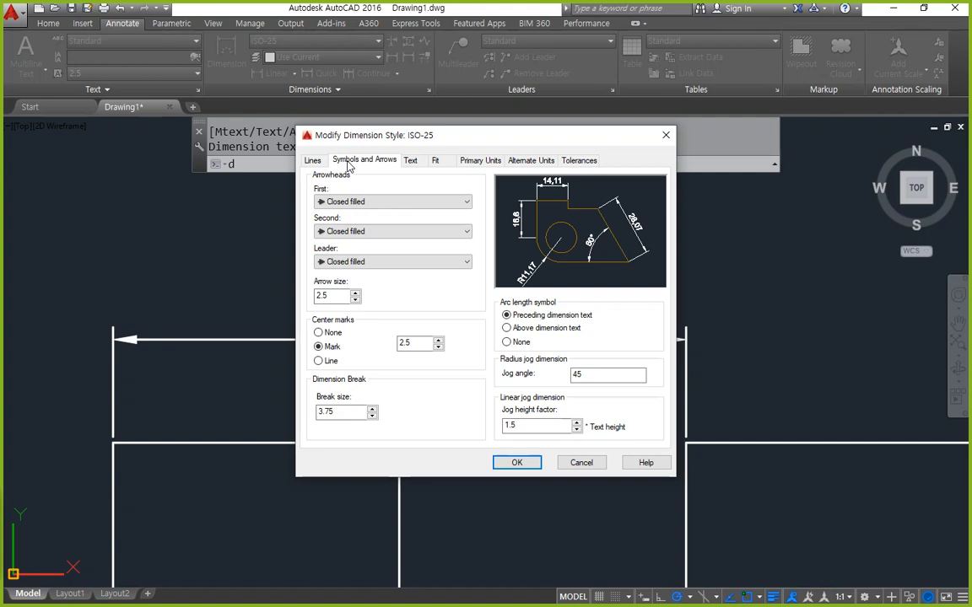
pyautogui.moveTo(361, 301)
pyautogui.mouseDown()
pyautogui.moveTo(303, 253)
pyautogui.moveTo(381, 271)
pyautogui.mouseUp()
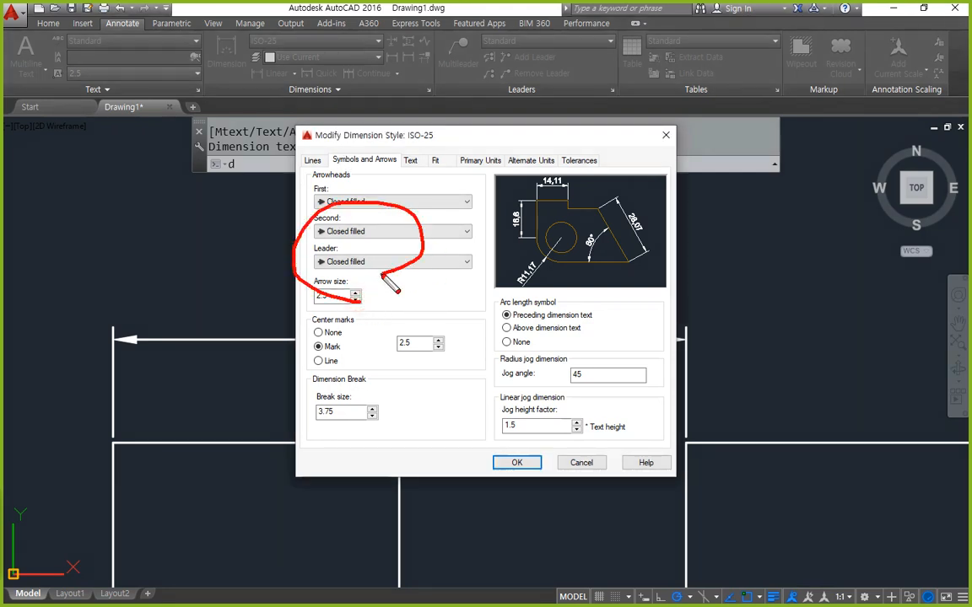
pyautogui.moveTo(361, 326)
pyautogui.mouseDown()
pyautogui.moveTo(377, 363)
pyautogui.moveTo(325, 326)
pyautogui.mouseUp()
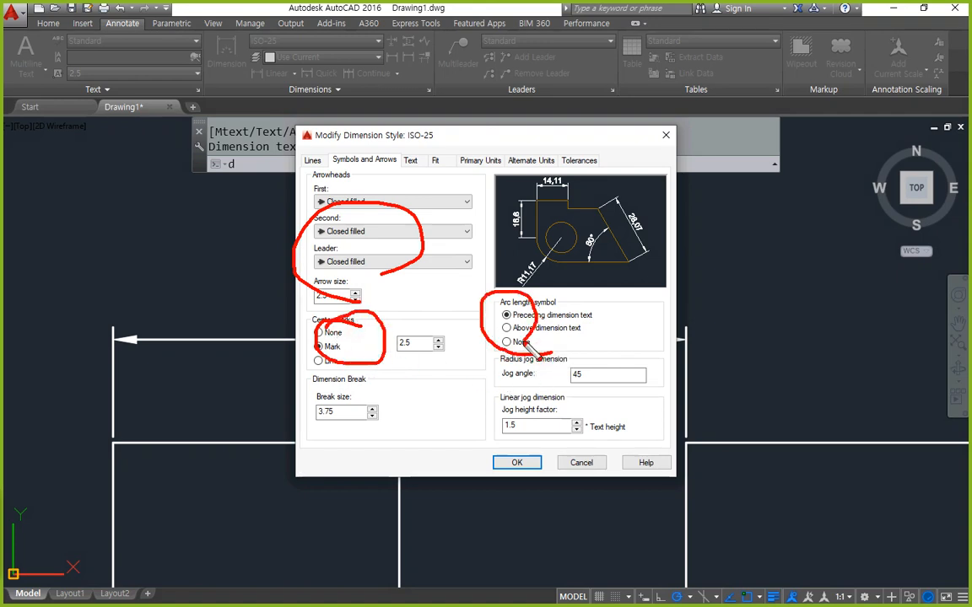
pyautogui.press('e')
pyautogui.moveTo(536, 369)
pyautogui.mouseDown()
pyautogui.moveTo(557, 425)
pyautogui.moveTo(530, 424)
pyautogui.mouseUp()
pyautogui.moveTo(535, 399); pyautogui.dragTo(565, 420)
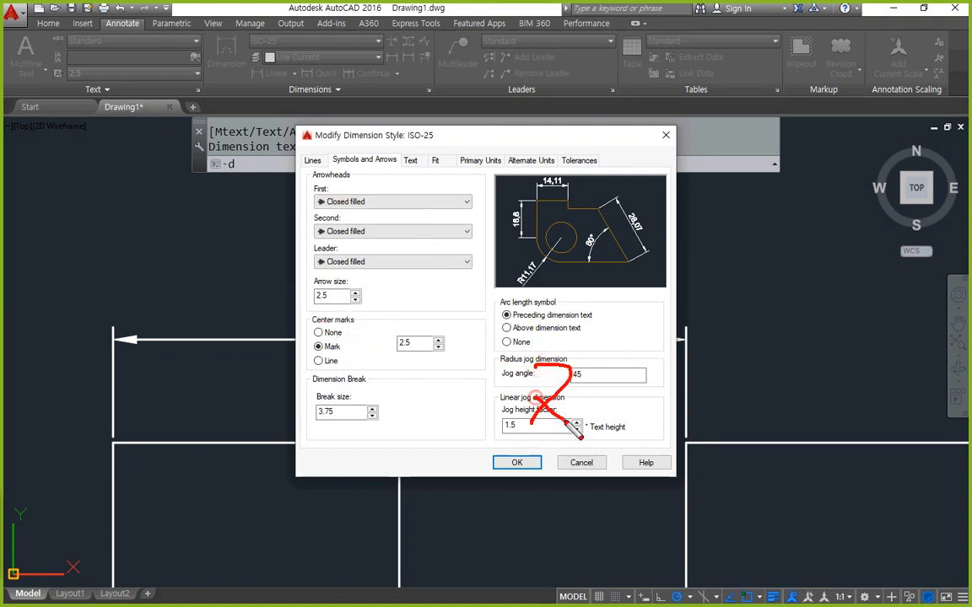
pyautogui.moveTo(319, 387)
pyautogui.mouseDown()
pyautogui.moveTo(358, 406)
pyautogui.moveTo(340, 433)
pyautogui.moveTo(360, 420)
pyautogui.mouseUp()
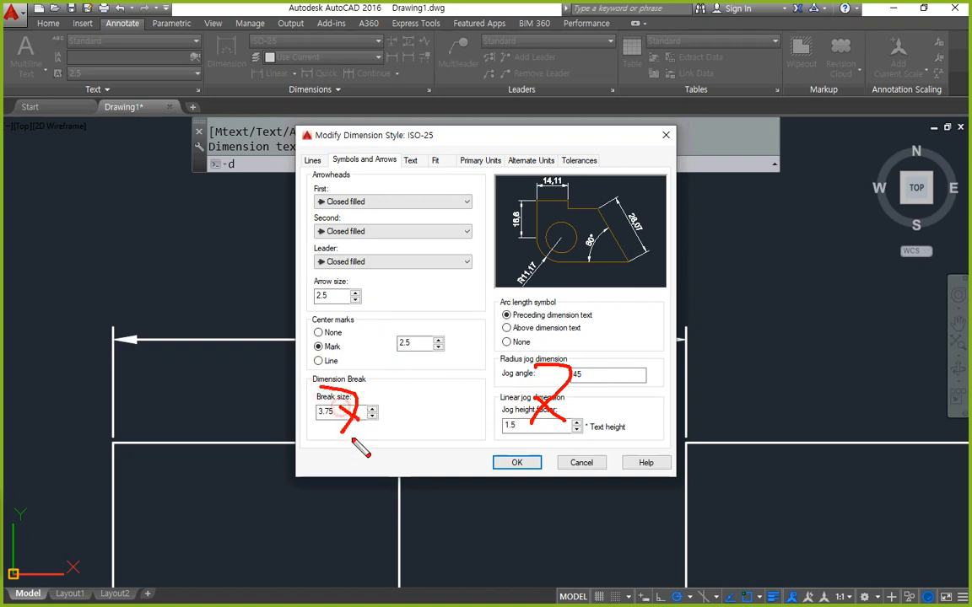
pyautogui.moveTo(464, 371)
pyautogui.mouseDown()
pyautogui.moveTo(313, 371)
pyautogui.moveTo(311, 175)
pyautogui.moveTo(487, 179)
pyautogui.moveTo(486, 371)
pyautogui.mouseUp()
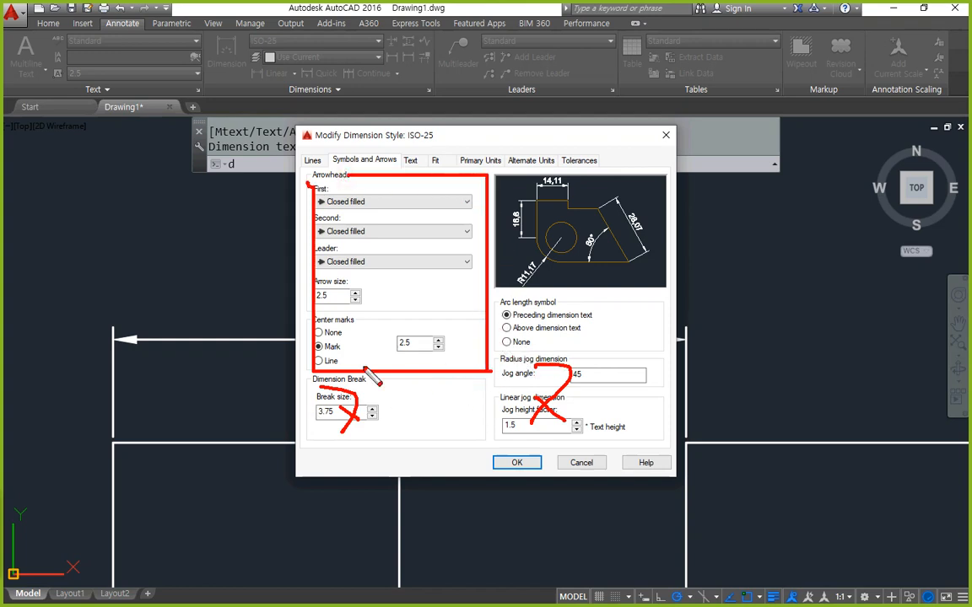
# - Examine the ISO-25 style's arc length symbol and jog settings, and its text appearance, placement and alignment settings
pyautogui.moveTo(529, 359)
pyautogui.mouseDown()
pyautogui.moveTo(485, 363)
pyautogui.moveTo(592, 318)
pyautogui.moveTo(549, 355)
pyautogui.moveTo(538, 396)
pyautogui.moveTo(577, 423)
pyautogui.mouseUp()
pyautogui.moveTo(346, 422); pyautogui.dragTo(372, 425)
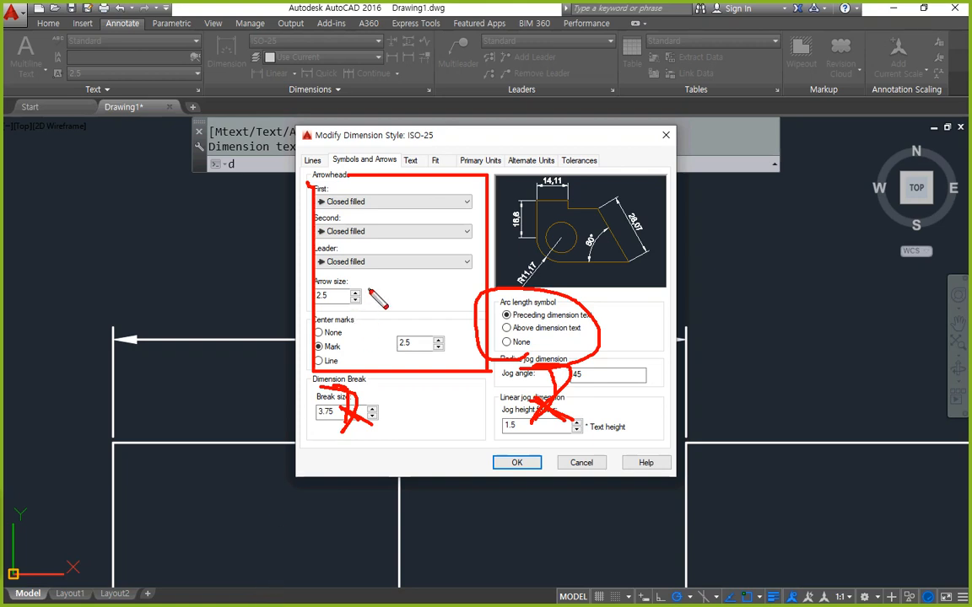
pyautogui.press('Escape')
pyautogui.click(410, 160)
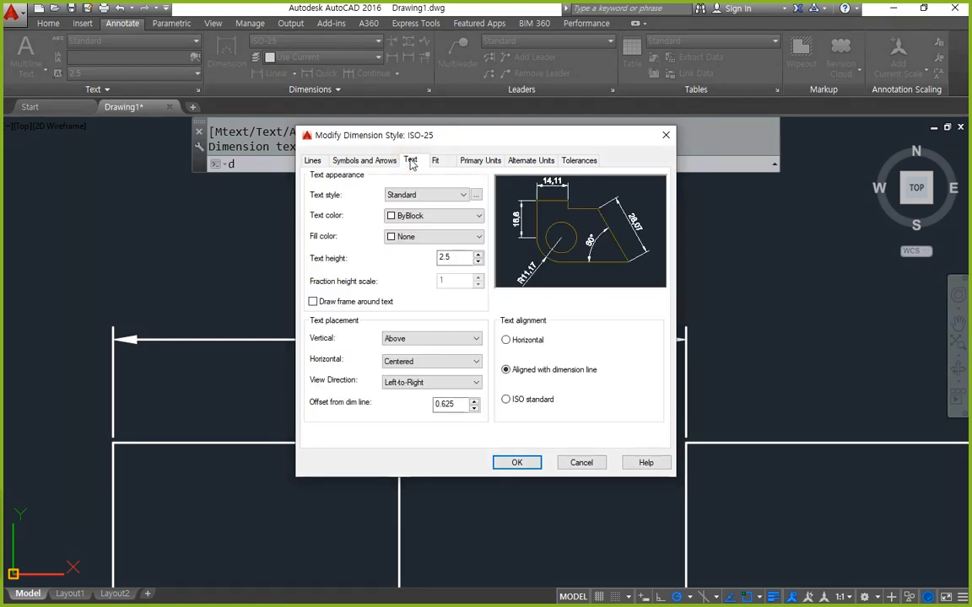
pyautogui.hotkey('ctrl', '2')
pyautogui.moveTo(362, 177)
pyautogui.mouseDown()
pyautogui.moveTo(295, 291)
pyautogui.moveTo(604, 390)
pyautogui.moveTo(358, 178)
pyautogui.mouseUp()
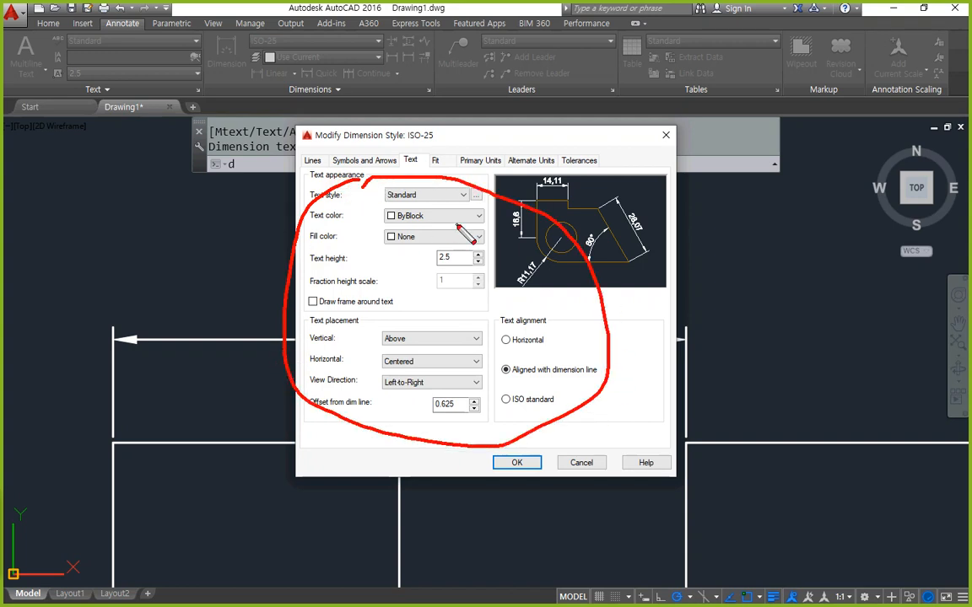
# - Examine the ISO-25 style's fit options, text placement and overall scale for dimension features
pyautogui.press('Escape')
pyautogui.click(435, 160)
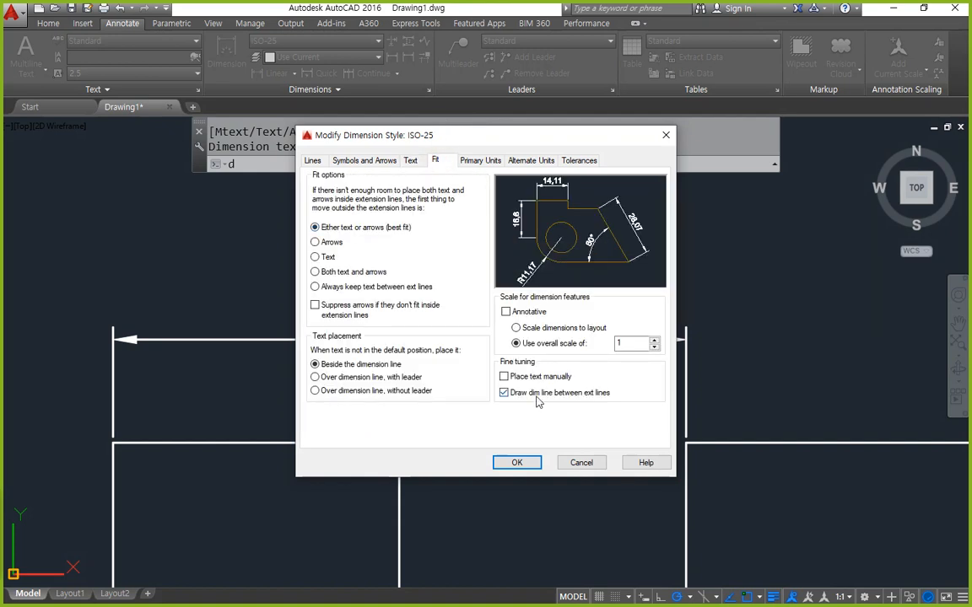
pyautogui.hotkey('ctrl', '2')
pyautogui.moveTo(425, 410)
pyautogui.mouseDown()
pyautogui.moveTo(567, 280)
pyautogui.moveTo(425, 435)
pyautogui.mouseUp()
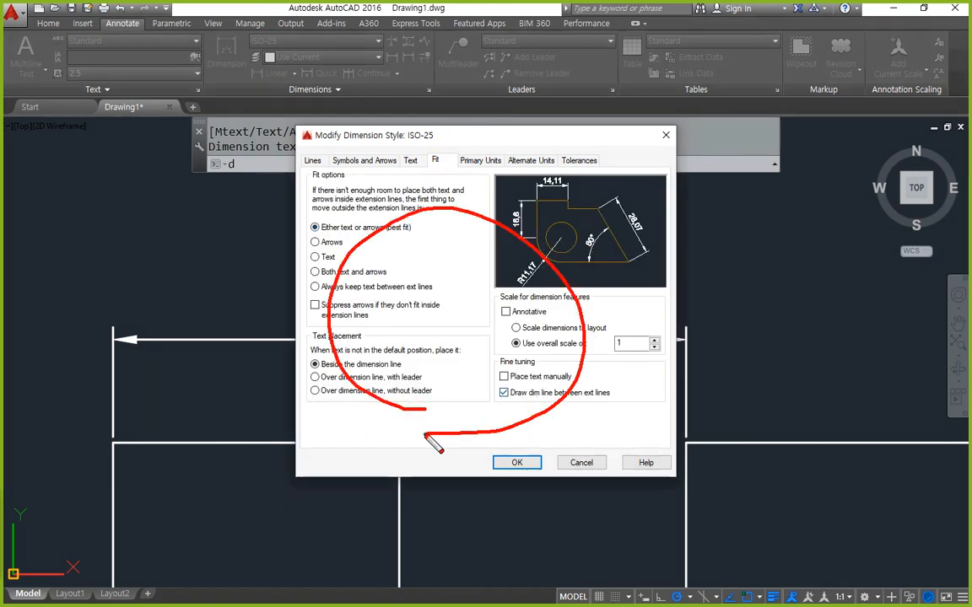
pyautogui.press('e')
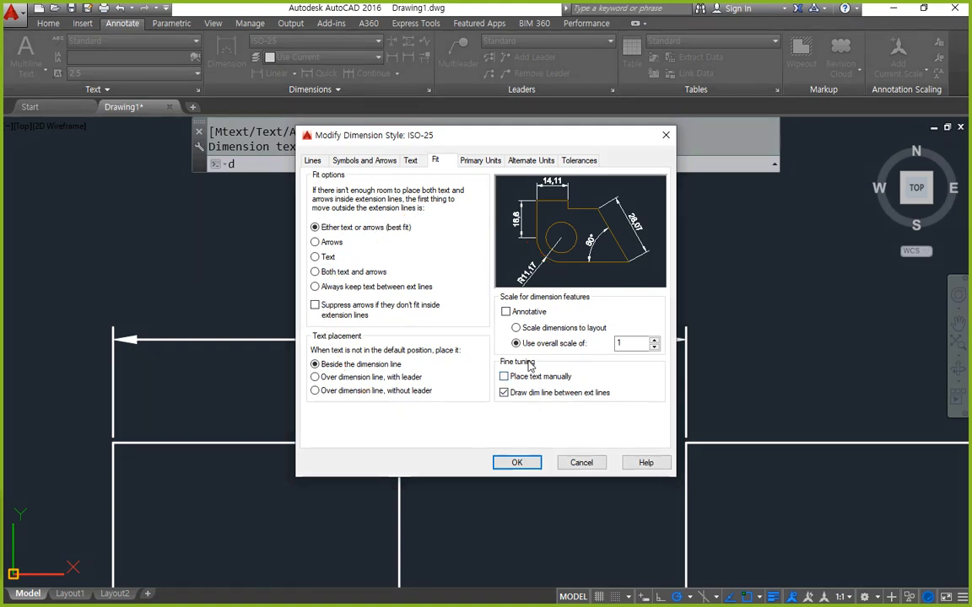
pyautogui.moveTo(505, 354)
pyautogui.mouseDown()
pyautogui.moveTo(651, 355)
pyautogui.moveTo(677, 346)
pyautogui.mouseUp()
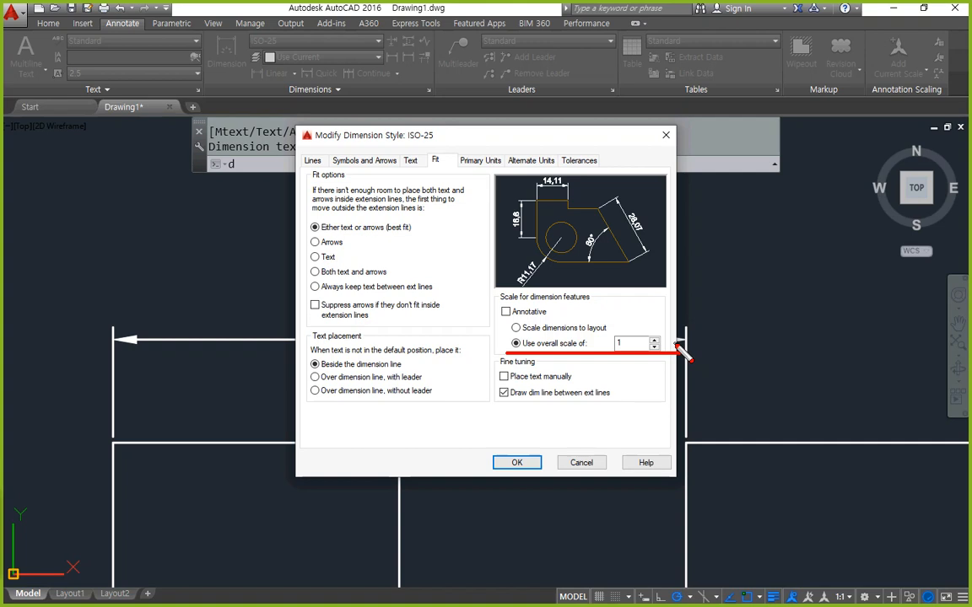
pyautogui.moveTo(631, 320)
pyautogui.mouseDown()
pyautogui.moveTo(614, 342)
pyautogui.moveTo(646, 334)
pyautogui.moveTo(639, 358)
pyautogui.mouseUp()
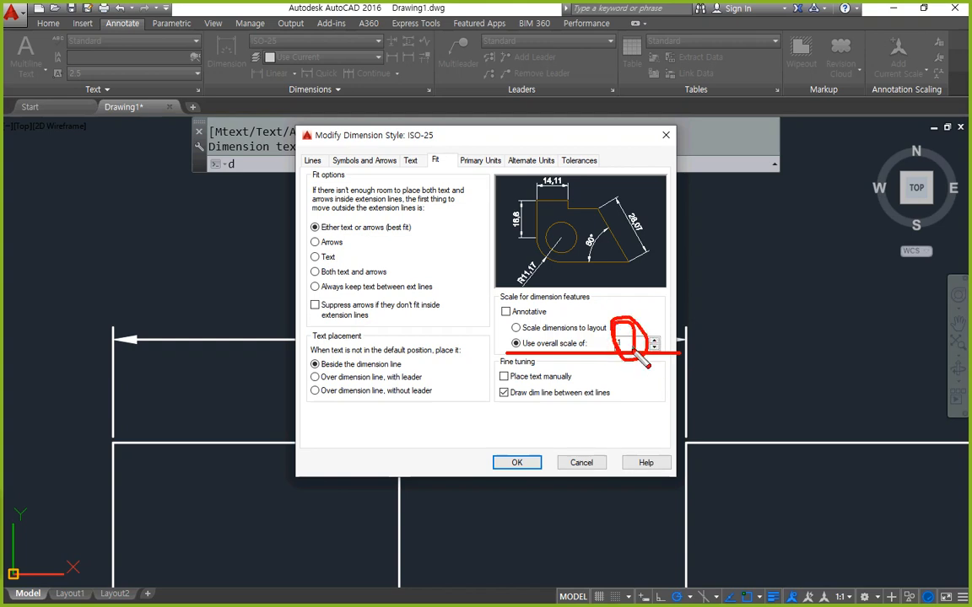
# - Examine the ISO-25 style's primary units, alternate units and tolerance settings
pyautogui.click(481, 160)
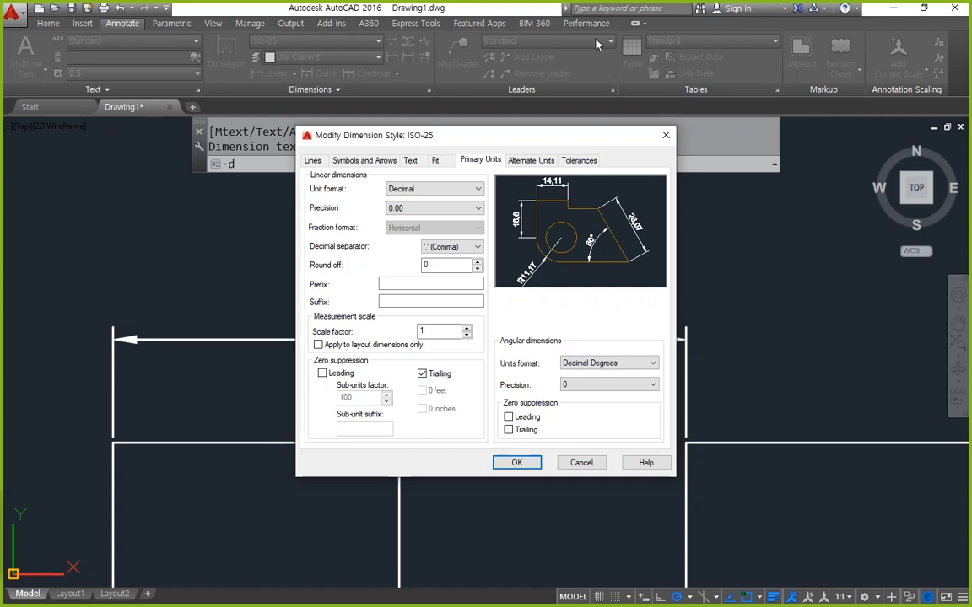
pyautogui.click(531, 160)
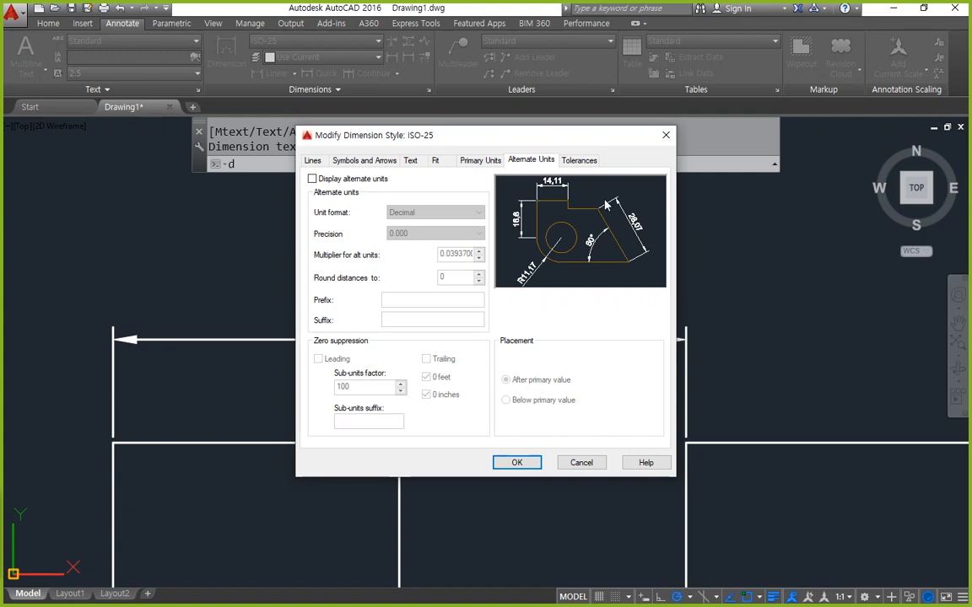
pyautogui.click(576, 160)
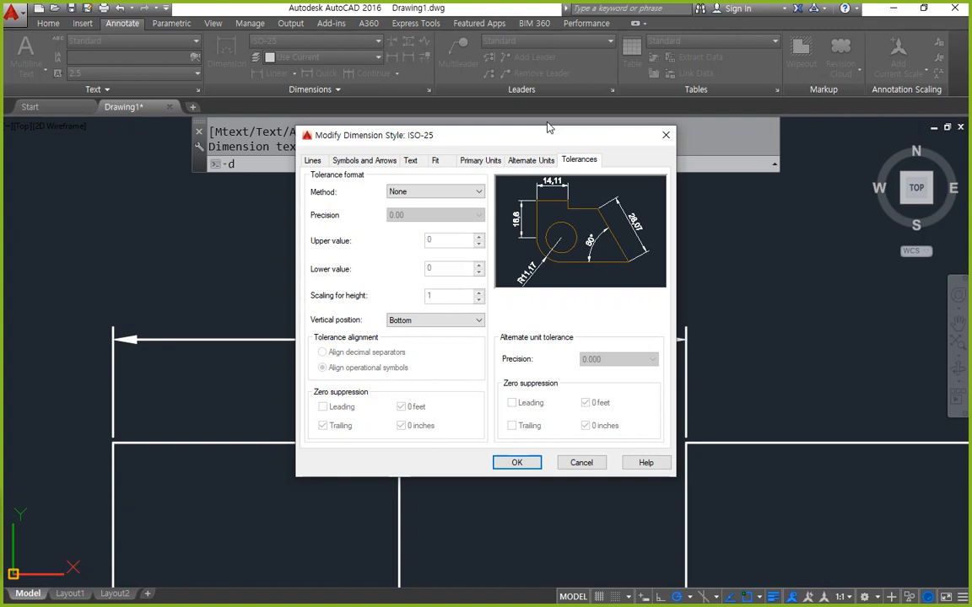
# - Set the ISO-25 style's dimension line color to Red and its extension line color to Cyan, and apply both to the drawing
pyautogui.click(310, 159)
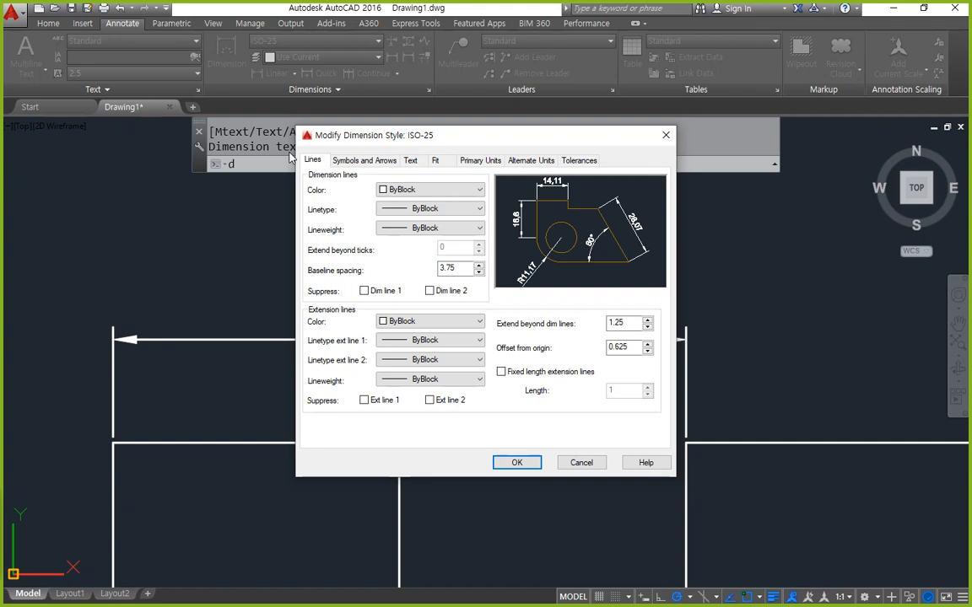
pyautogui.moveTo(305, 196); pyautogui.dragTo(523, 196)
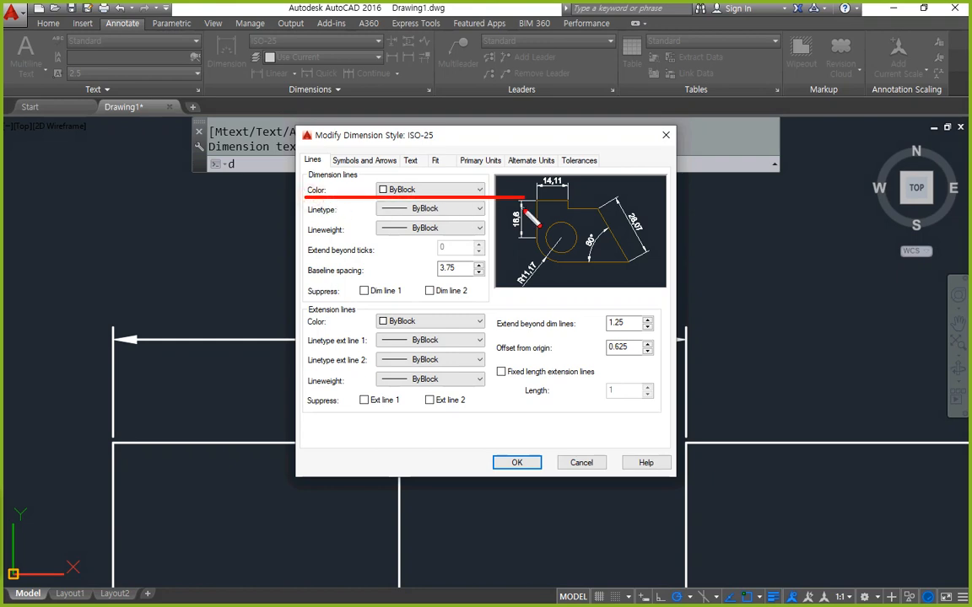
pyautogui.hotkey('ctrl', 'z')
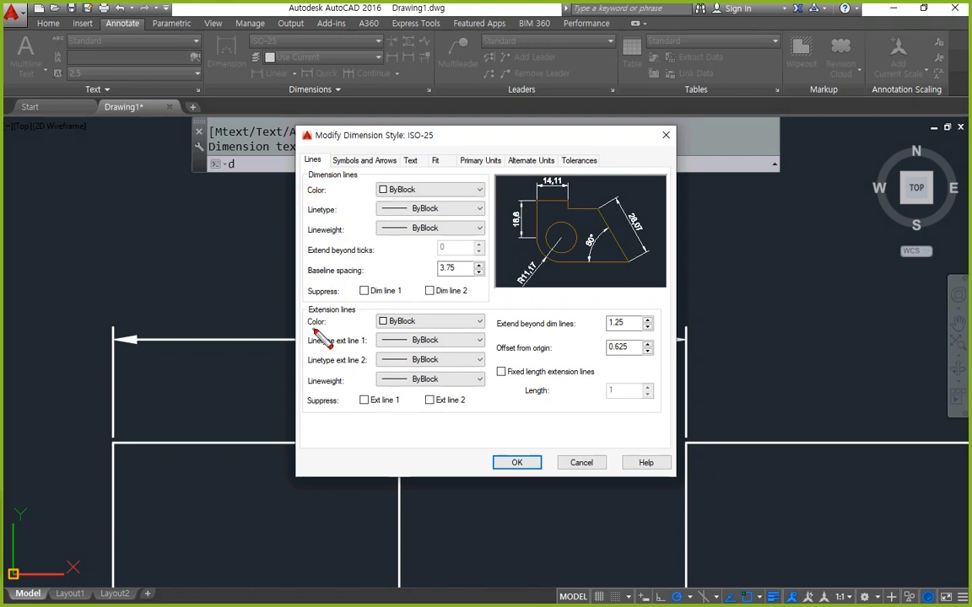
pyautogui.moveTo(300, 328); pyautogui.dragTo(531, 329)
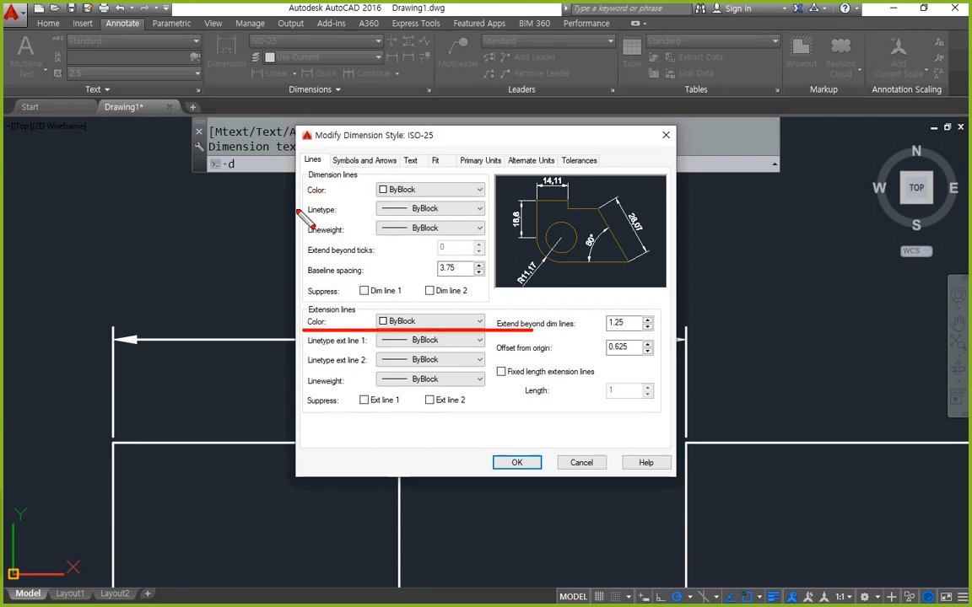
pyautogui.moveTo(301, 199); pyautogui.dragTo(485, 199)
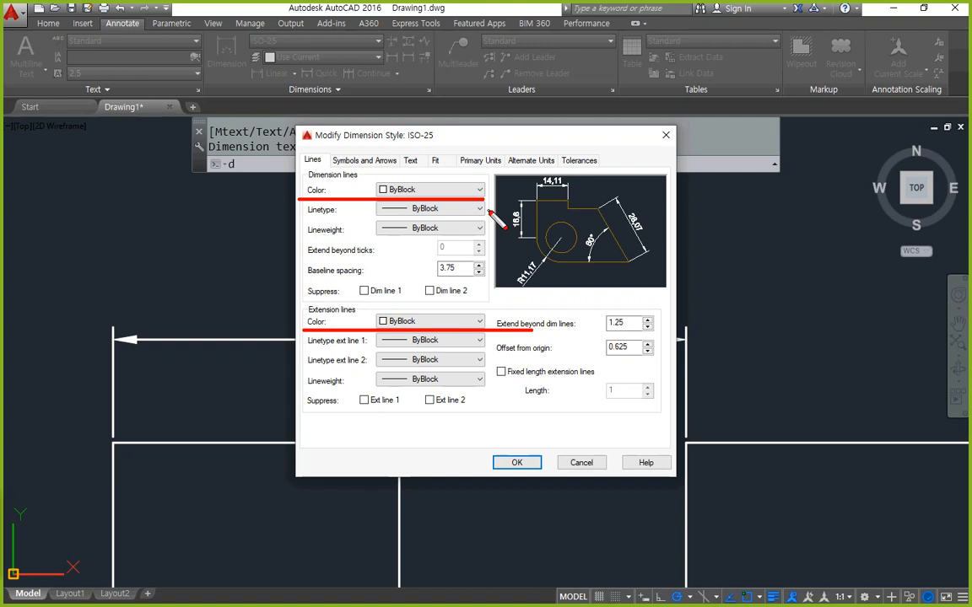
pyautogui.click(477, 190)
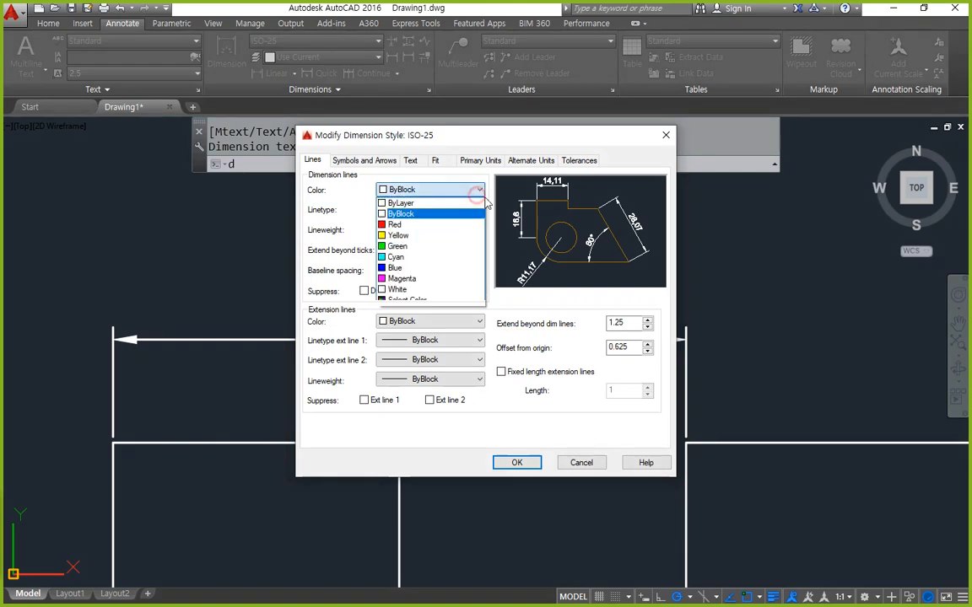
pyautogui.click(458, 226)
pyautogui.click(455, 322)
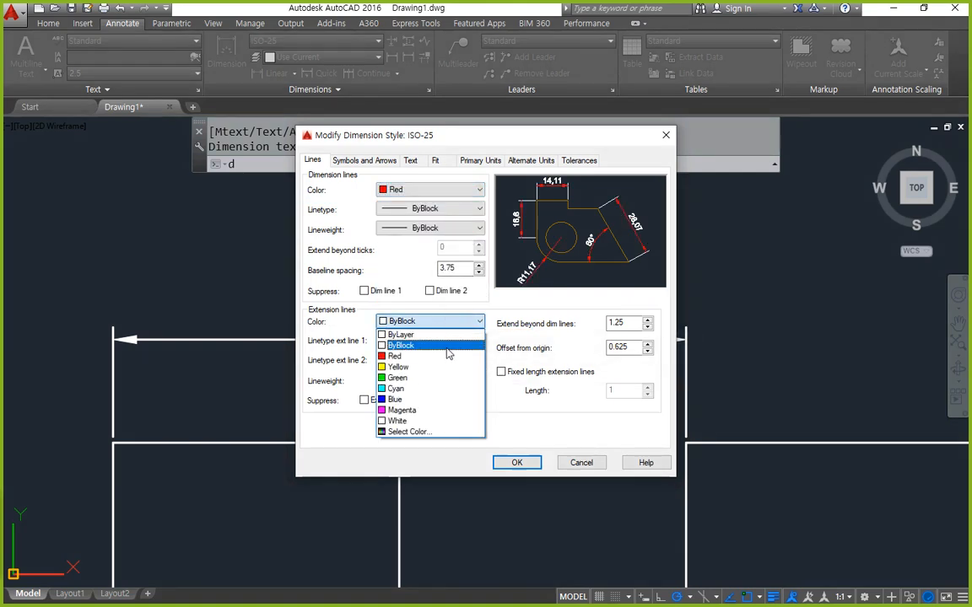
pyautogui.click(425, 389)
pyautogui.click(517, 464)
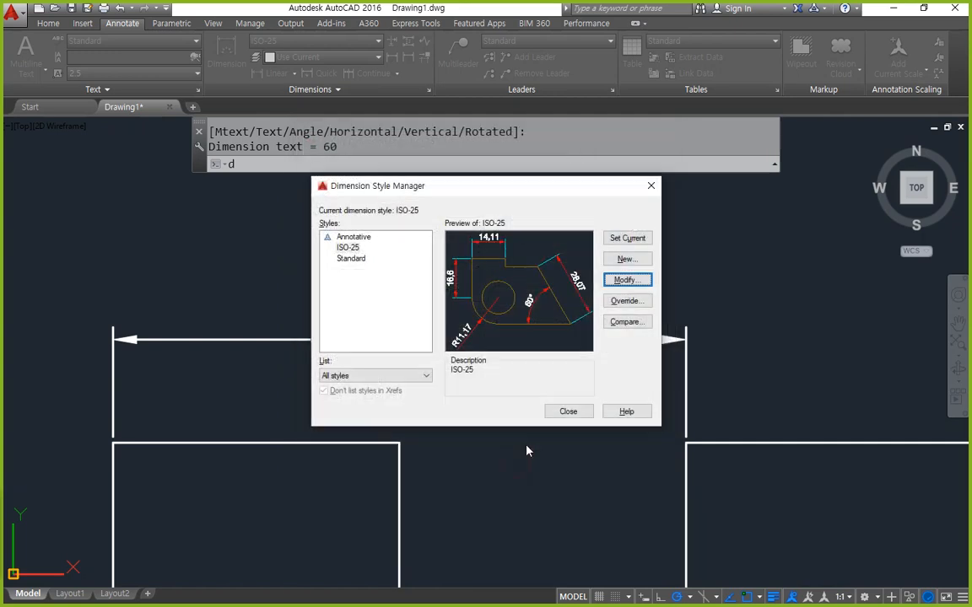
pyautogui.click(564, 410)
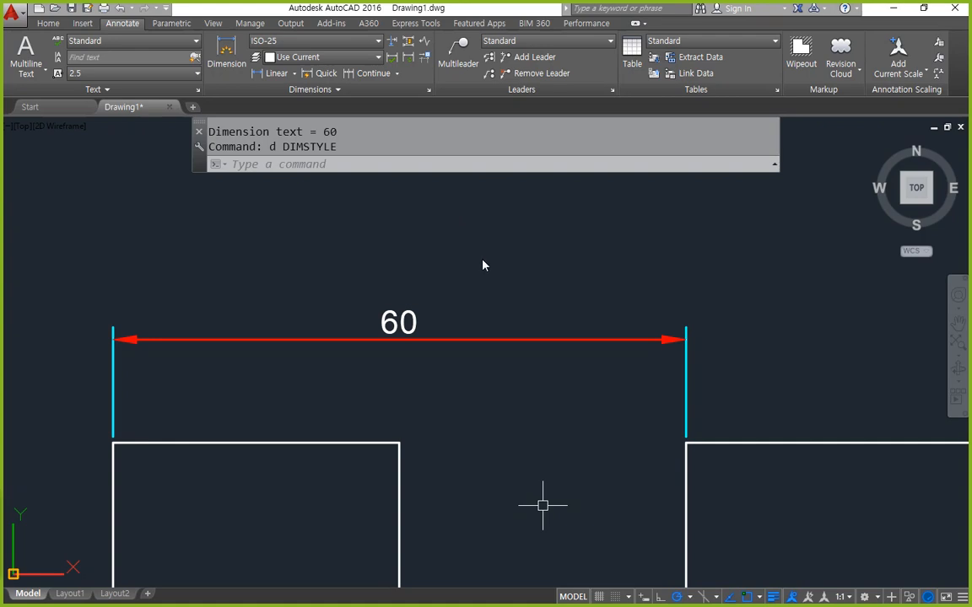
# - Try to reset the ISO-25 style's dimension line and extension line colors to ByBlock
pyautogui.write('d')
pyautogui.press('Return')
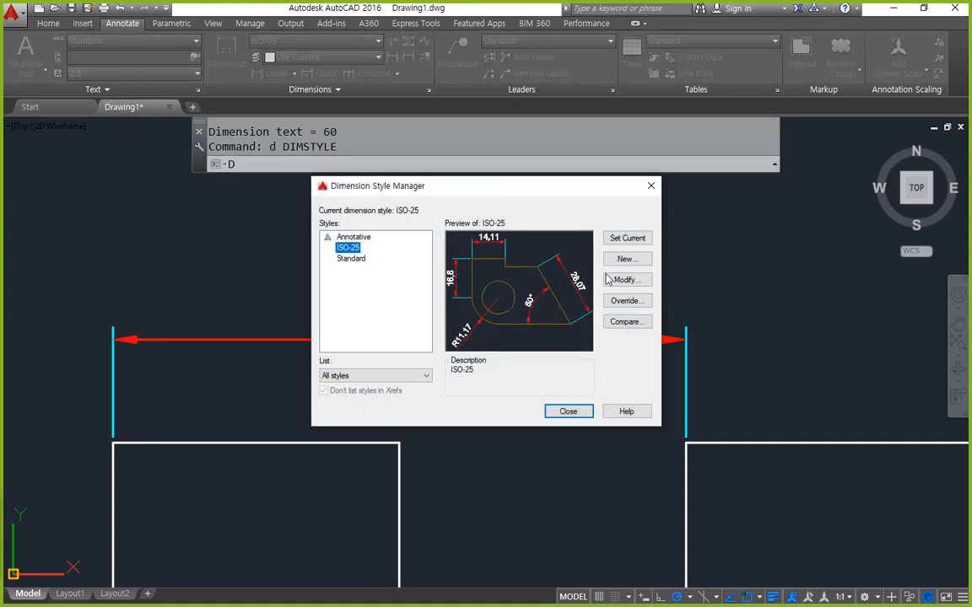
pyautogui.click(622, 280)
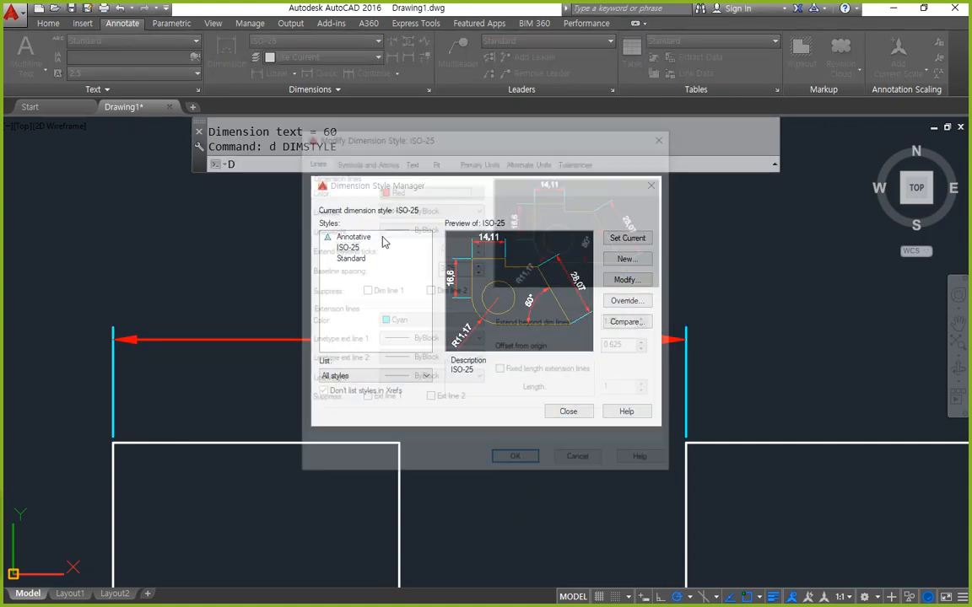
pyautogui.click(433, 194)
pyautogui.click(429, 212)
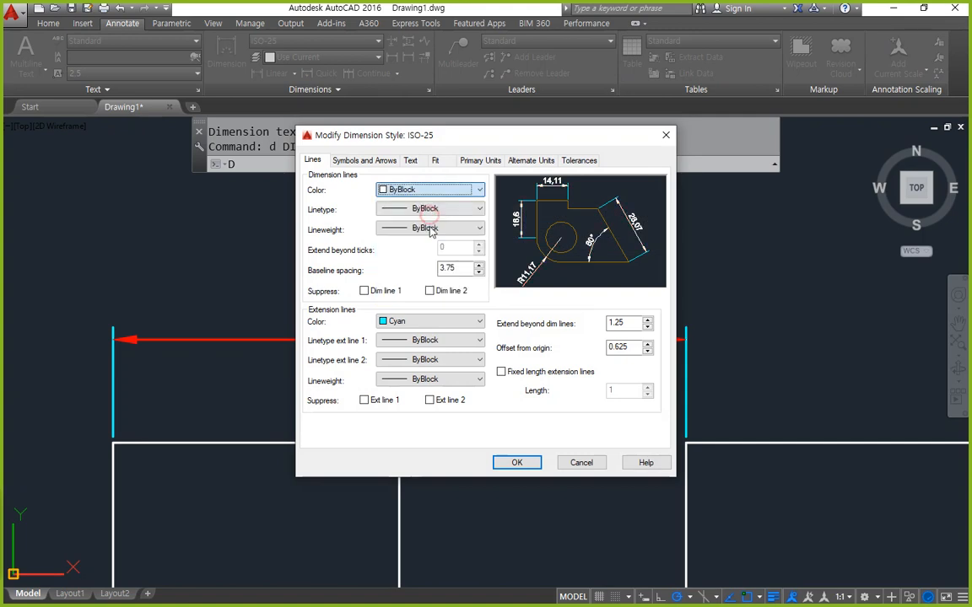
pyautogui.click(439, 320)
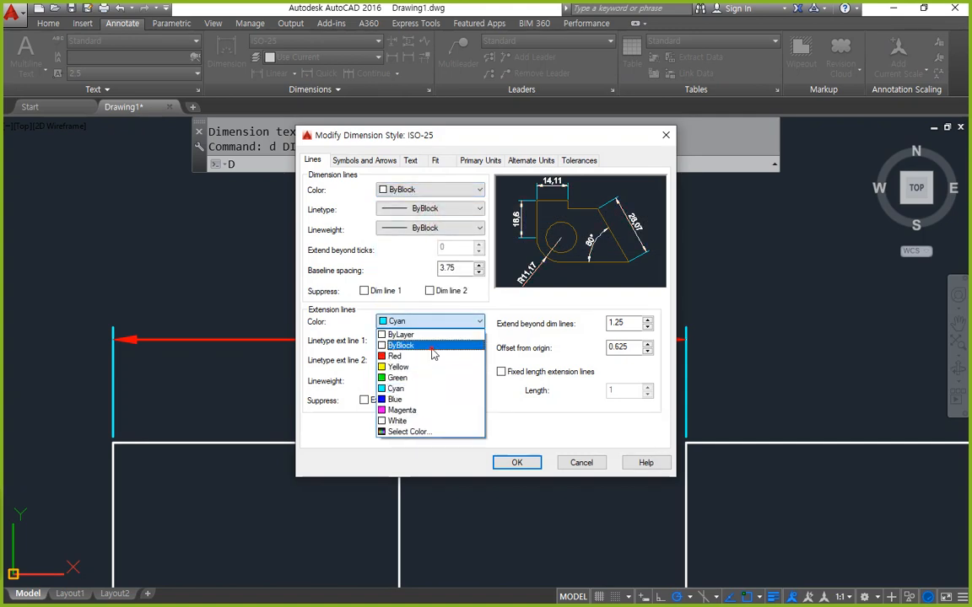
pyautogui.click(433, 346)
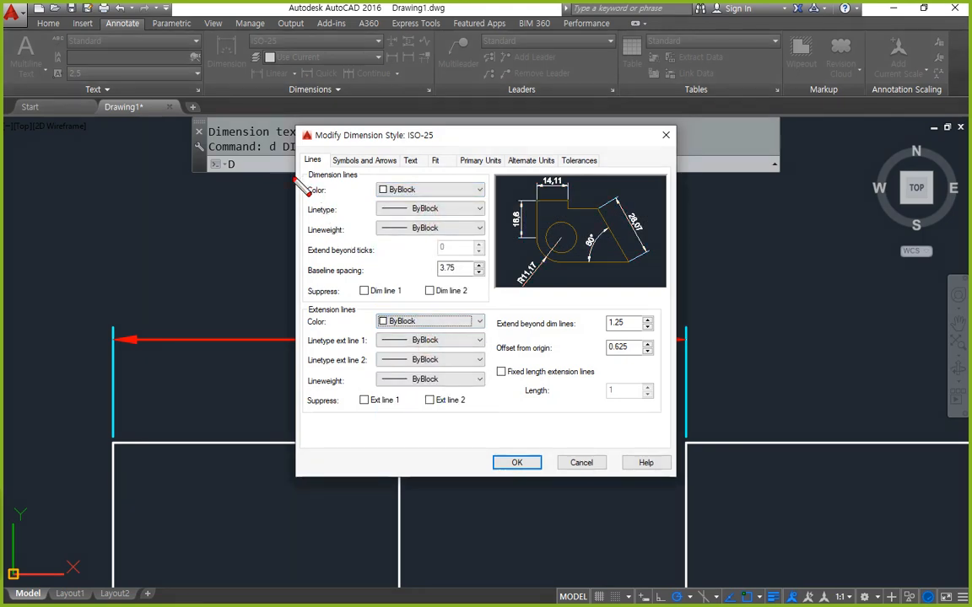
# - Examine the ISO-25 style's line color, linetype, lineweight and baseline spacing settings, and leave the style dialogs without saving
pyautogui.moveTo(295, 178)
pyautogui.mouseDown()
pyautogui.moveTo(295, 241)
pyautogui.moveTo(496, 241)
pyautogui.moveTo(489, 179)
pyautogui.moveTo(295, 178)
pyautogui.mouseUp()
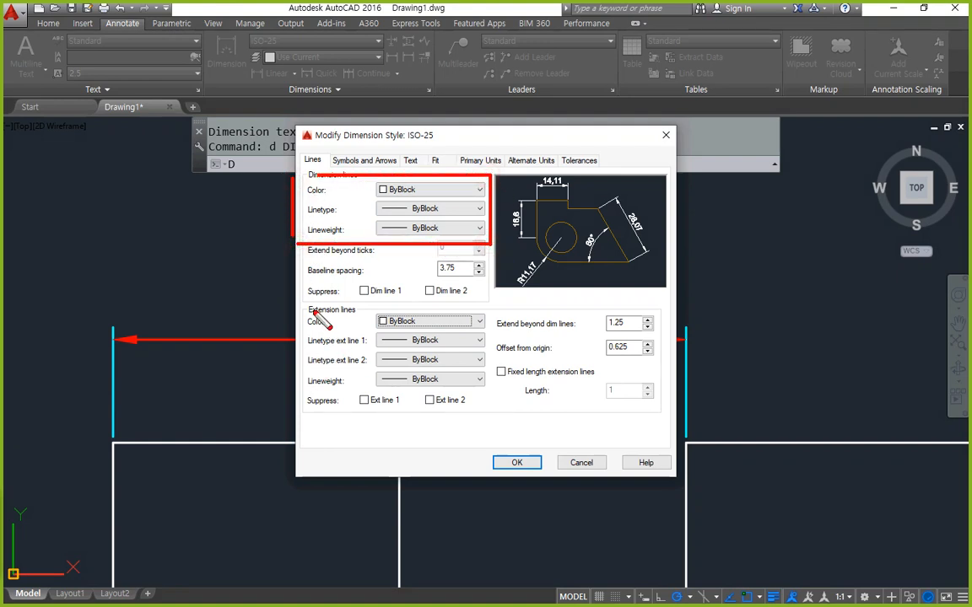
pyautogui.moveTo(305, 304); pyautogui.dragTo(304, 376)
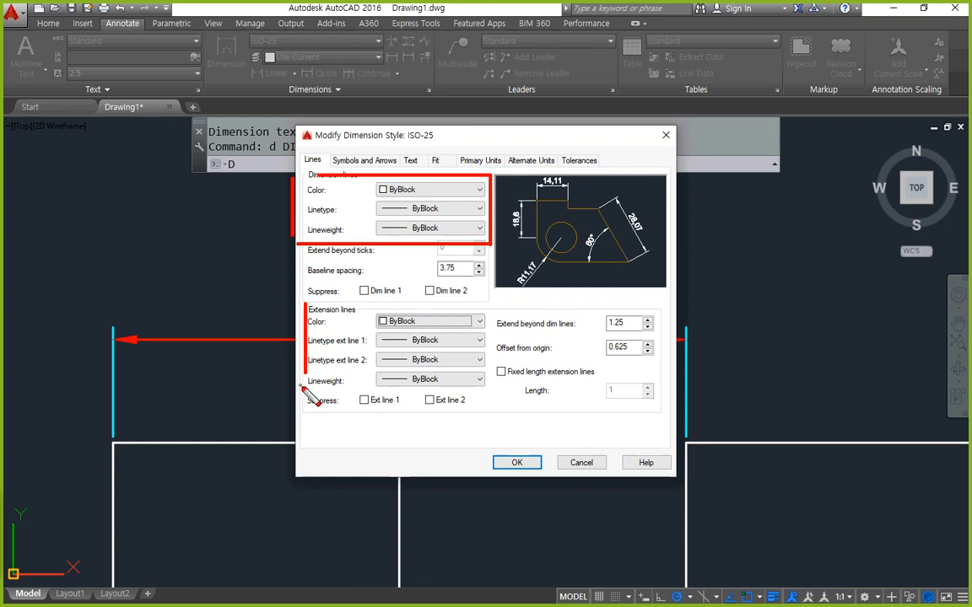
pyautogui.moveTo(308, 390)
pyautogui.mouseDown()
pyautogui.moveTo(493, 391)
pyautogui.moveTo(498, 345)
pyautogui.moveTo(308, 314)
pyautogui.mouseUp()
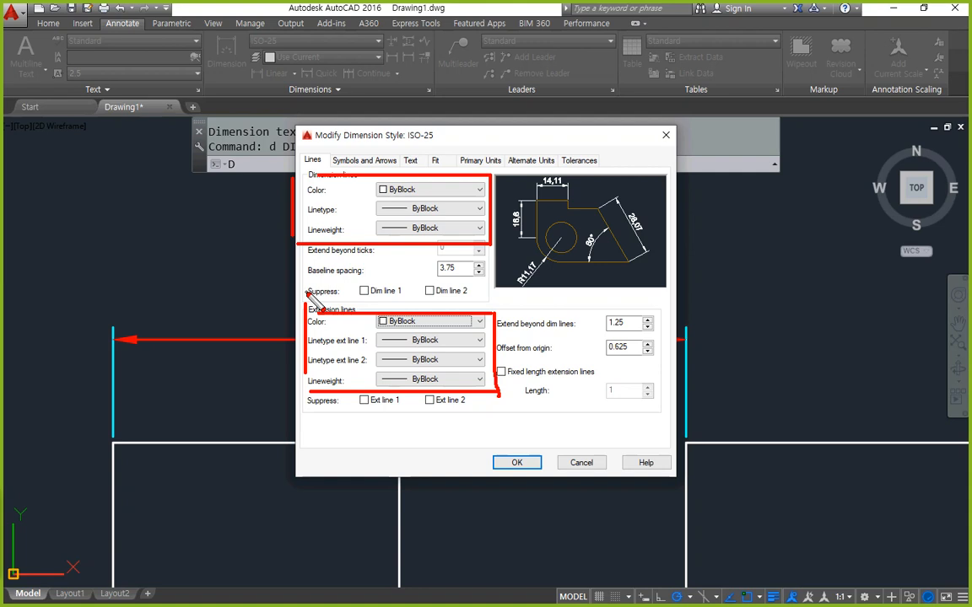
pyautogui.press('e')
pyautogui.moveTo(295, 284); pyautogui.dragTo(503, 286)
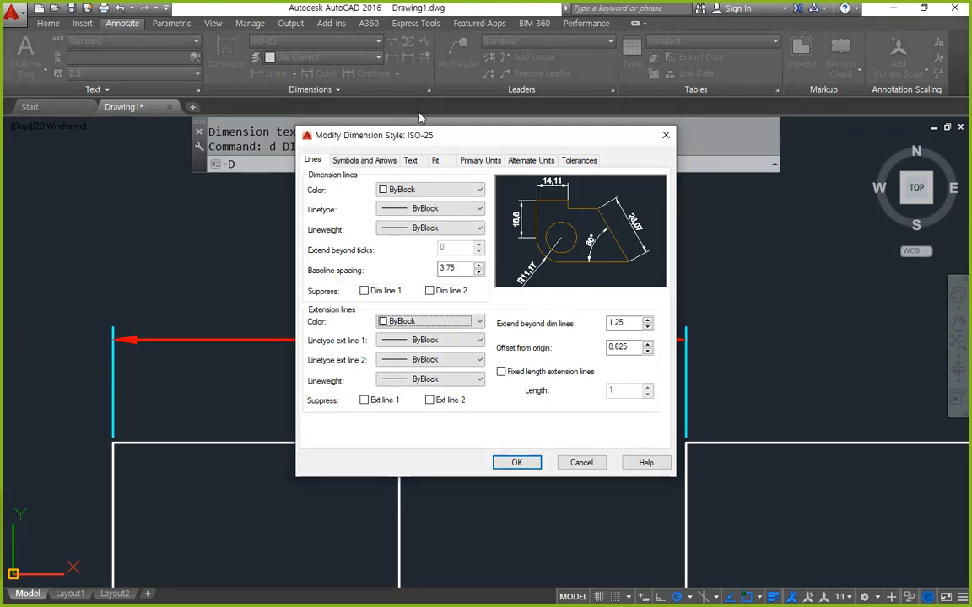
pyautogui.press('Escape')
pyautogui.press('Escape')
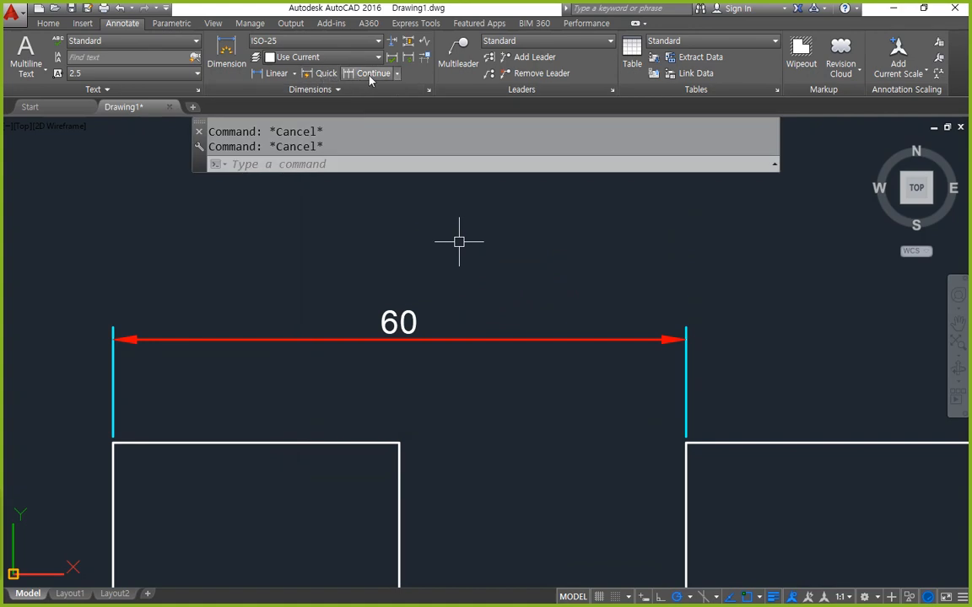
# - Preview a baseline dimension from the existing linear dimension above the squares without placing it
pyautogui.click(396, 74)
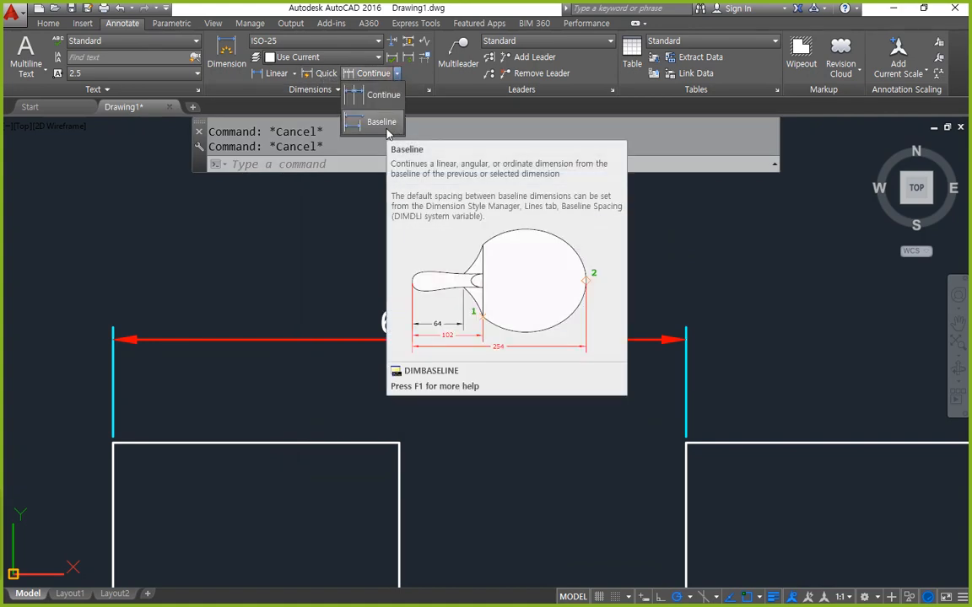
pyautogui.click(381, 122)
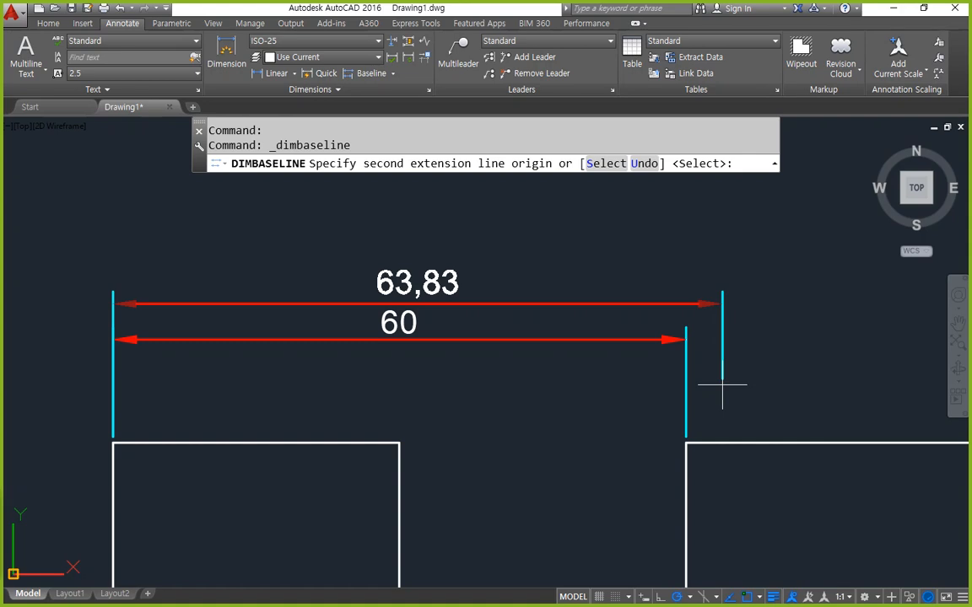
pyautogui.press('Escape')
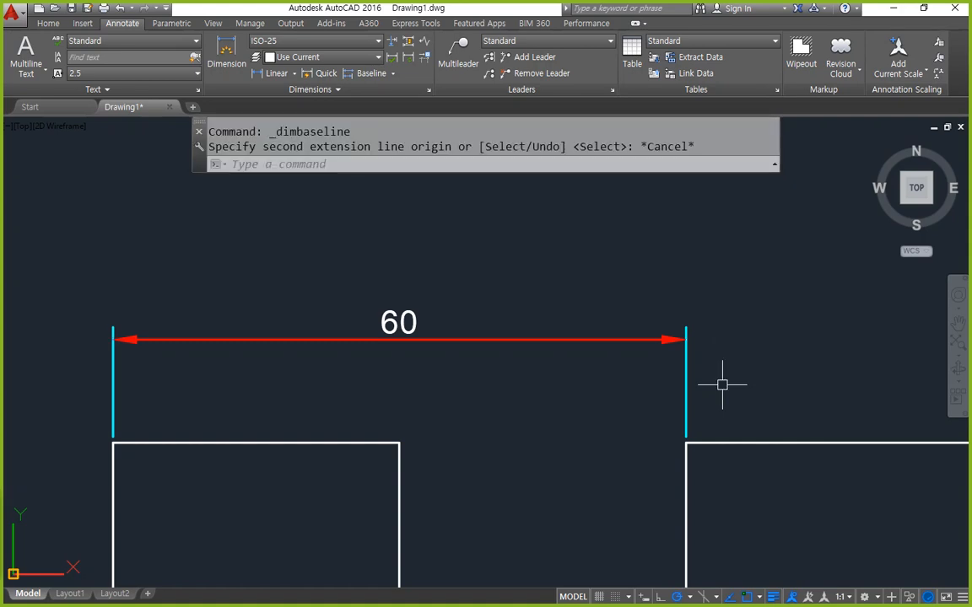
# - Reset the ISO-25 style's dimension line and extension line colors to ByBlock
pyautogui.write('D')
pyautogui.press('Return')
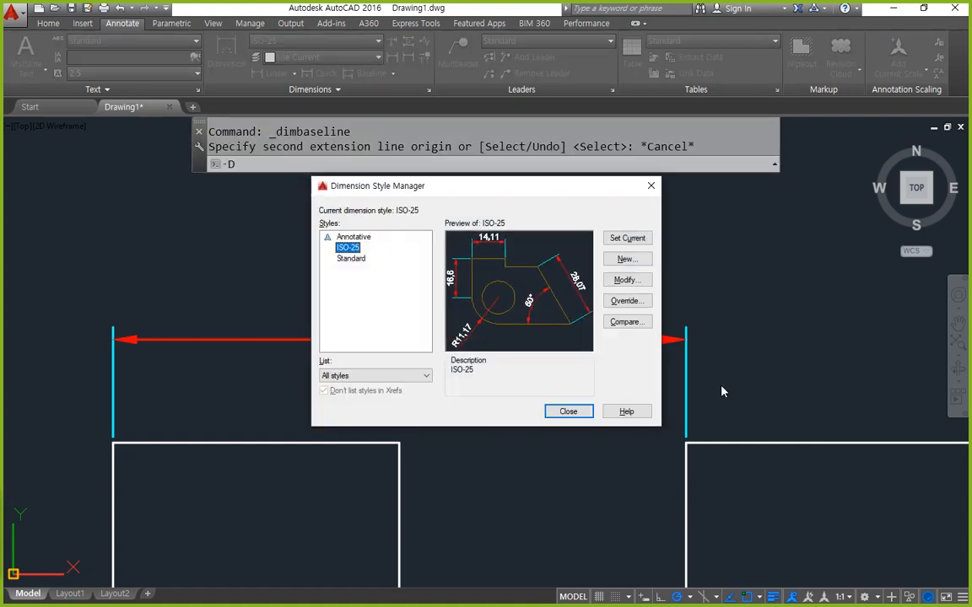
pyautogui.click(625, 279)
pyautogui.click(434, 190)
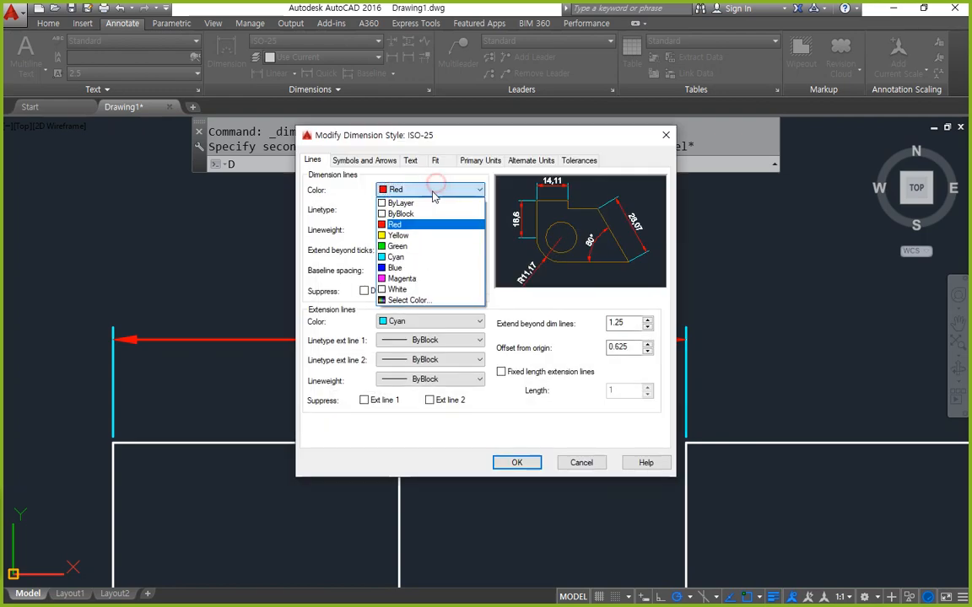
pyautogui.click(426, 216)
pyautogui.click(425, 320)
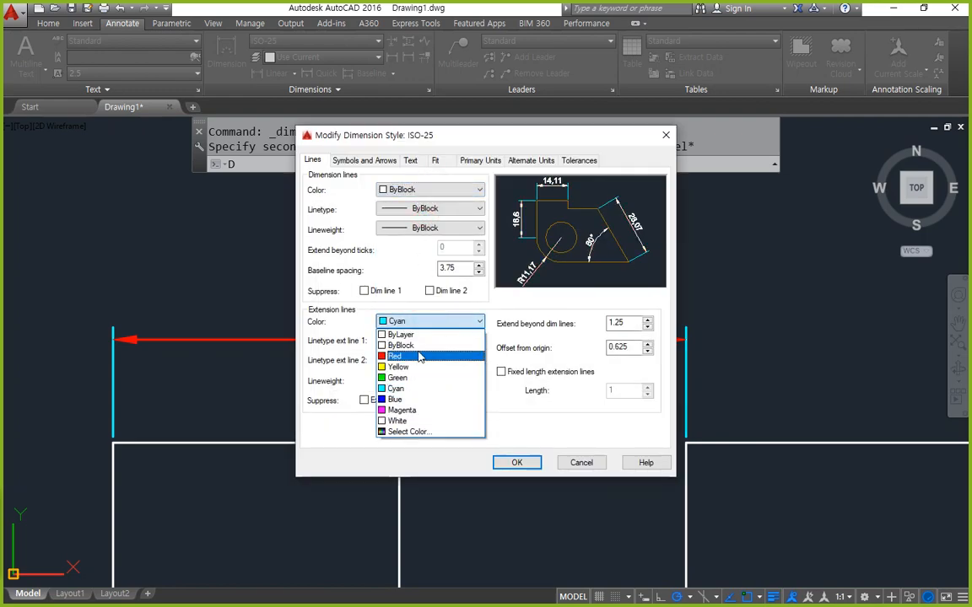
pyautogui.click(397, 356)
pyautogui.click(424, 321)
pyautogui.click(417, 347)
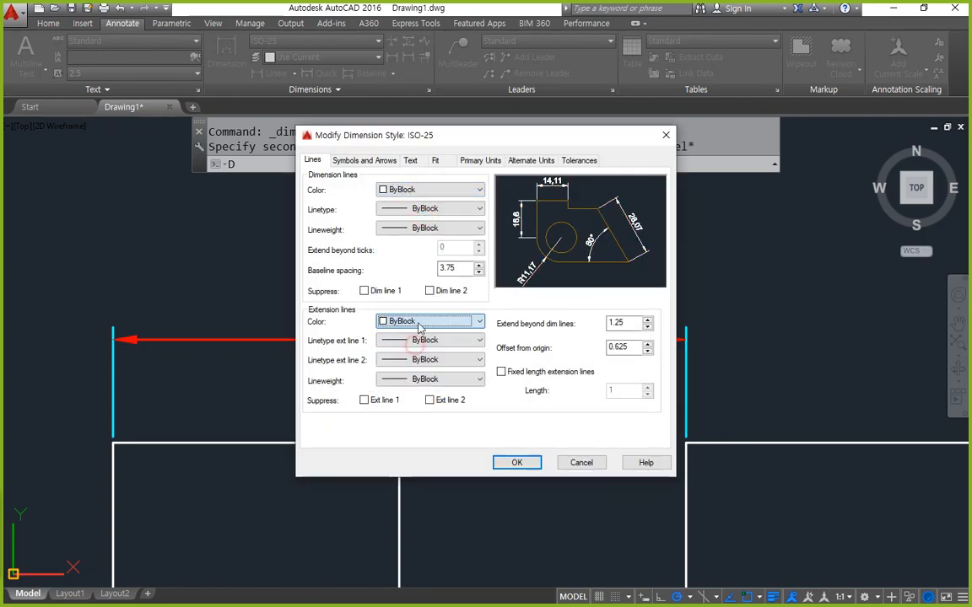
# - Set the ISO-25 style's baseline spacing to 8, apply it, and preview a baseline dimension from the existing linear dimension without placing it
pyautogui.moveTo(301, 279); pyautogui.dragTo(505, 280)
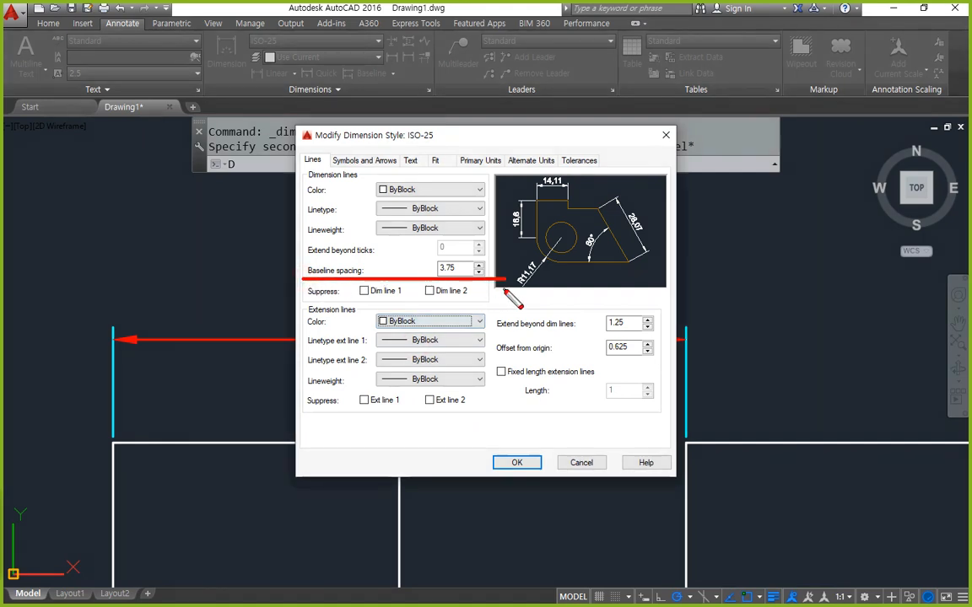
pyautogui.doubleClick(457, 268)
pyautogui.write('8')
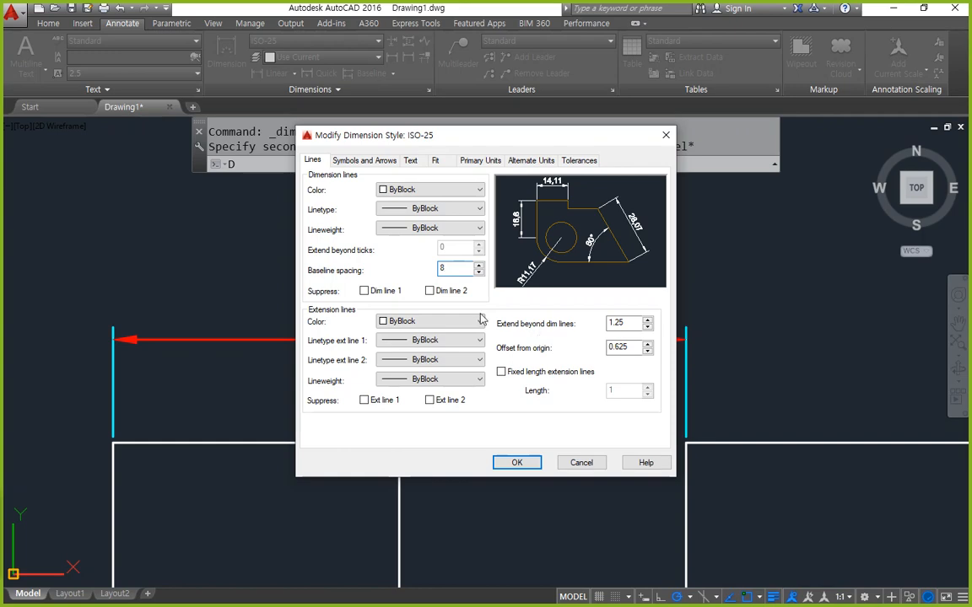
pyautogui.click(514, 461)
pyautogui.click(568, 411)
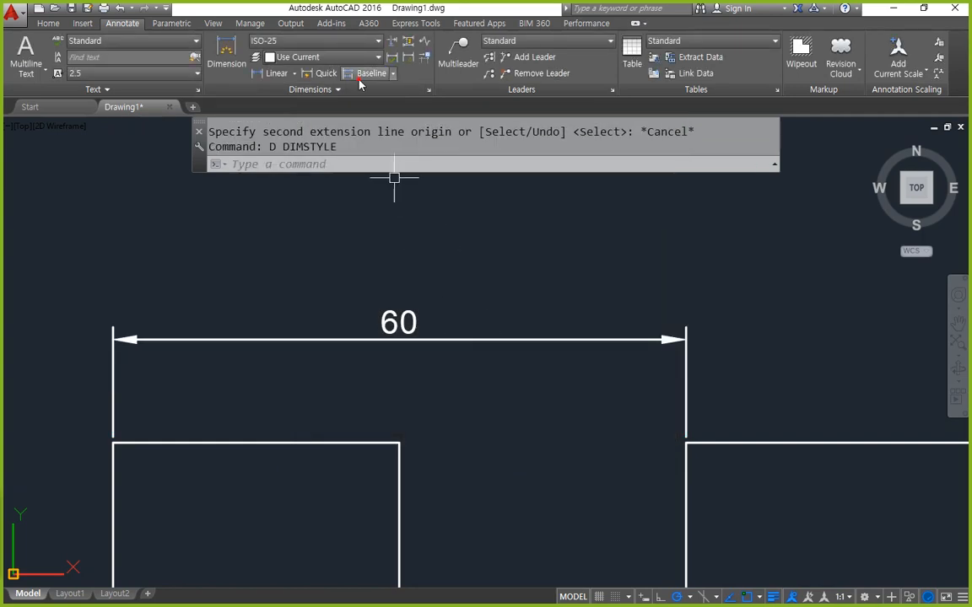
pyautogui.click(369, 73)
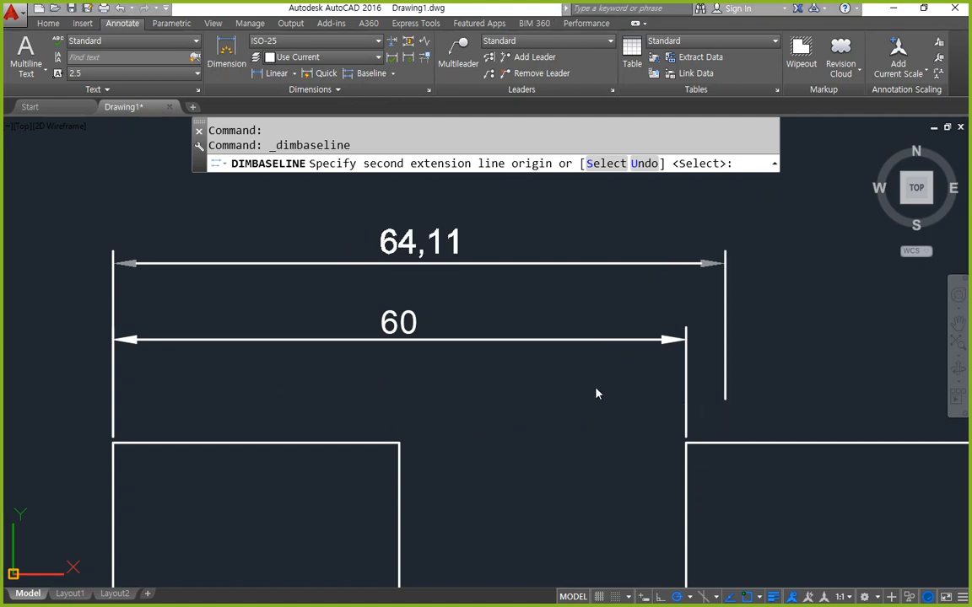
pyautogui.press('Escape')
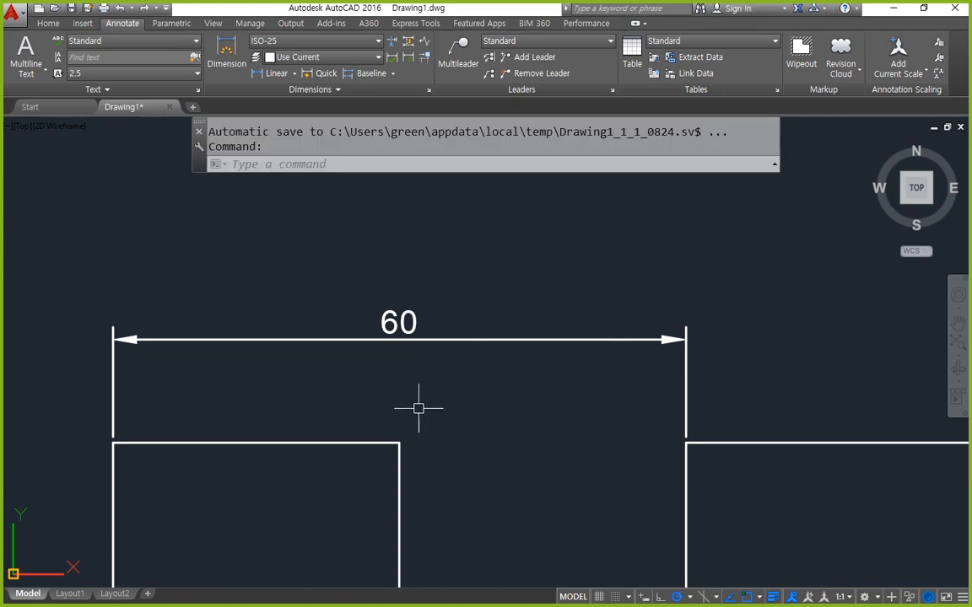
# - Examine the ISO-25 style's baseline spacing and the Suppress options for dimension lines and extension lines
pyautogui.write('D')
pyautogui.press('Return')
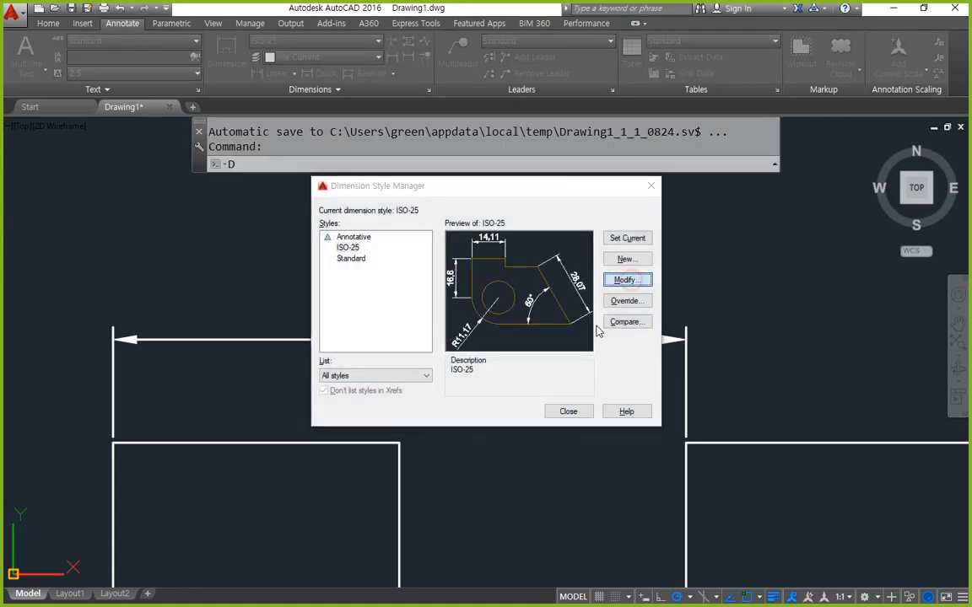
pyautogui.hotkey('alt', 'm')
pyautogui.hotkey('ctrl', '2')
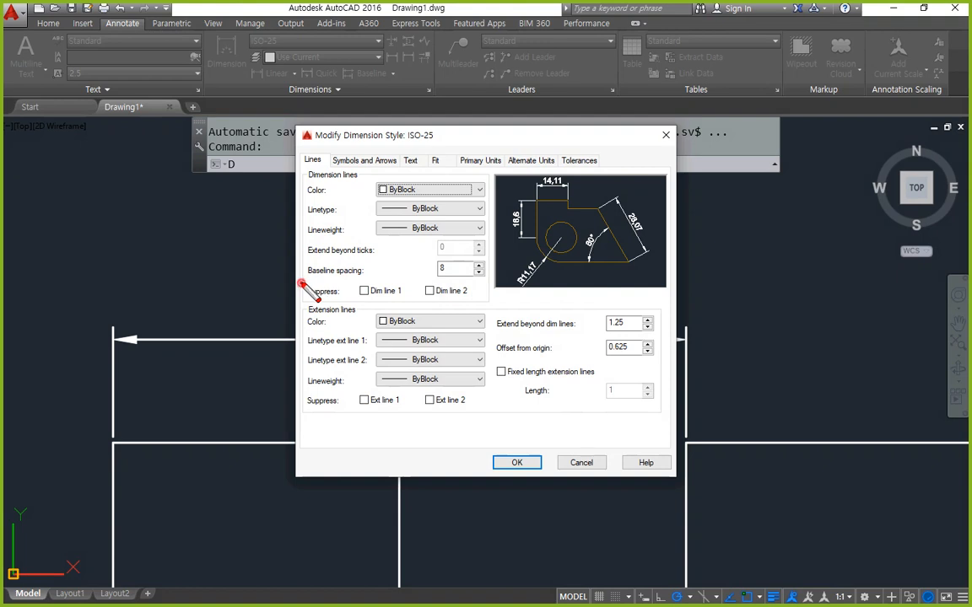
pyautogui.moveTo(300, 283)
pyautogui.mouseDown()
pyautogui.moveTo(489, 284)
pyautogui.moveTo(320, 285)
pyautogui.mouseUp()
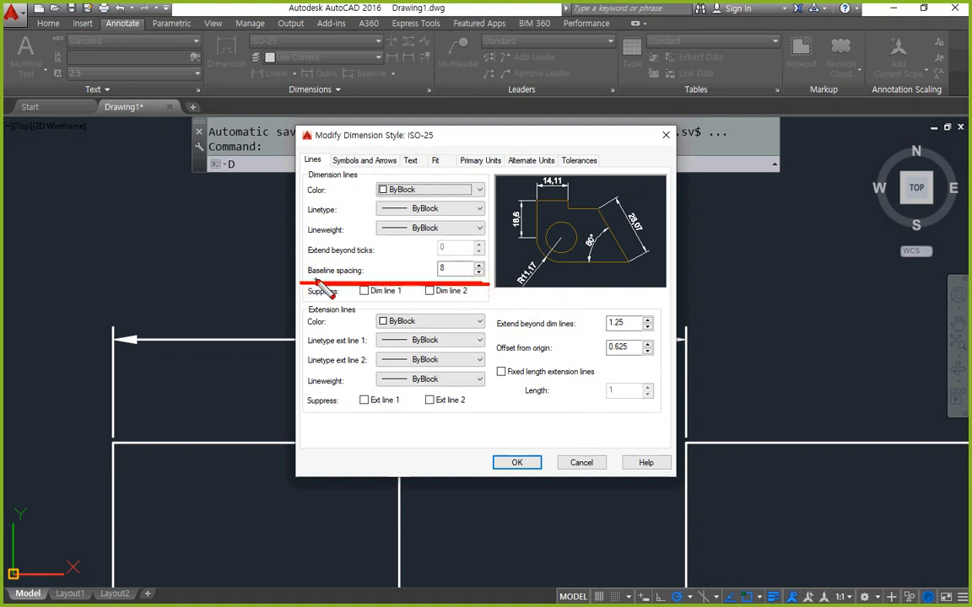
pyautogui.press('e')
pyautogui.moveTo(308, 301); pyautogui.dragTo(477, 301)
pyautogui.moveTo(478, 413); pyautogui.dragTo(301, 413)
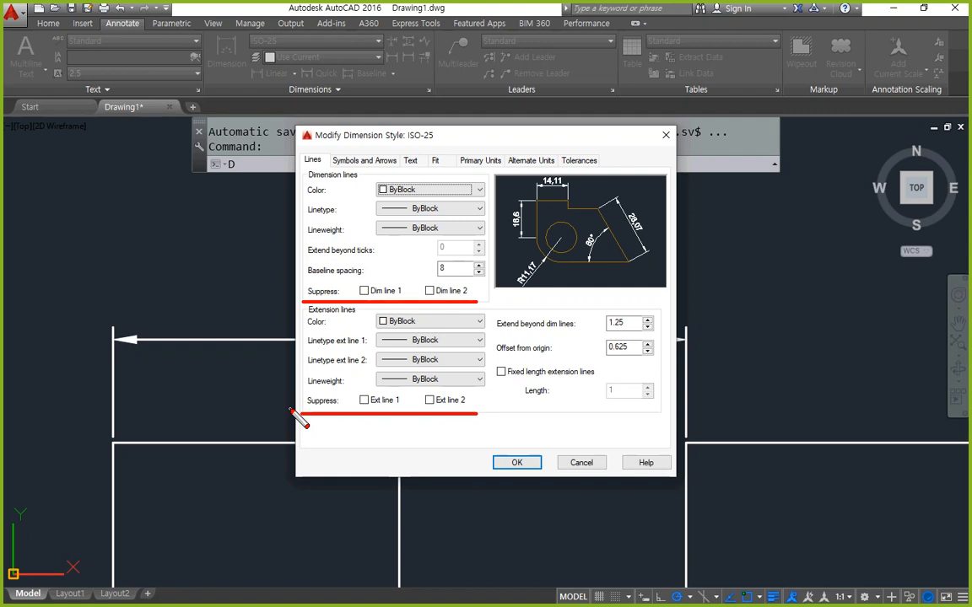
pyautogui.moveTo(243, 290)
pyautogui.mouseDown()
pyautogui.moveTo(278, 290)
pyautogui.moveTo(268, 300)
pyautogui.mouseUp()
pyautogui.moveTo(239, 406)
pyautogui.mouseDown()
pyautogui.moveTo(278, 405)
pyautogui.moveTo(278, 414)
pyautogui.mouseUp()
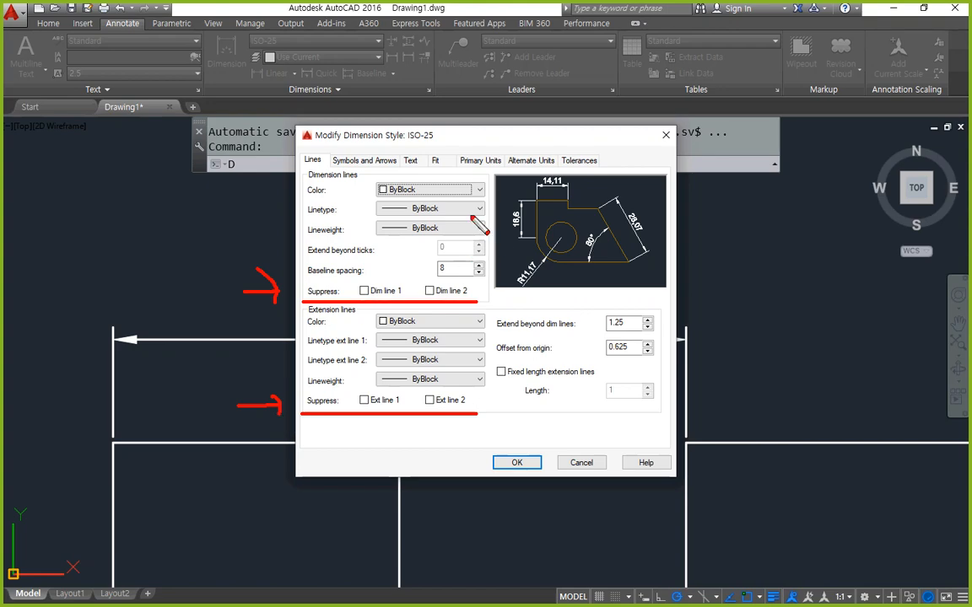
pyautogui.moveTo(458, 137); pyautogui.dragTo(639, 109)
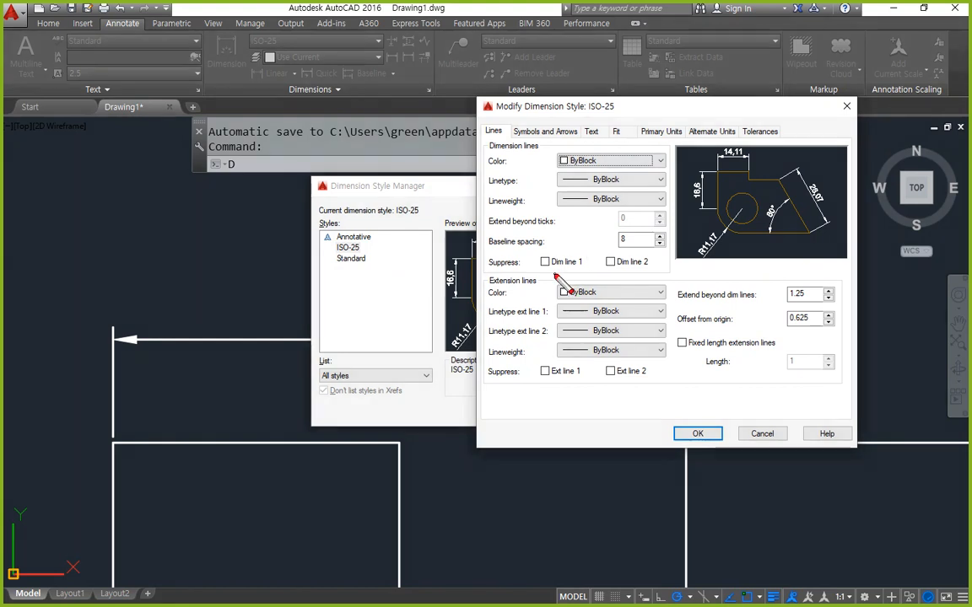
pyautogui.moveTo(570, 278)
pyautogui.mouseDown()
pyautogui.moveTo(488, 280)
pyautogui.moveTo(657, 279)
pyautogui.mouseUp()
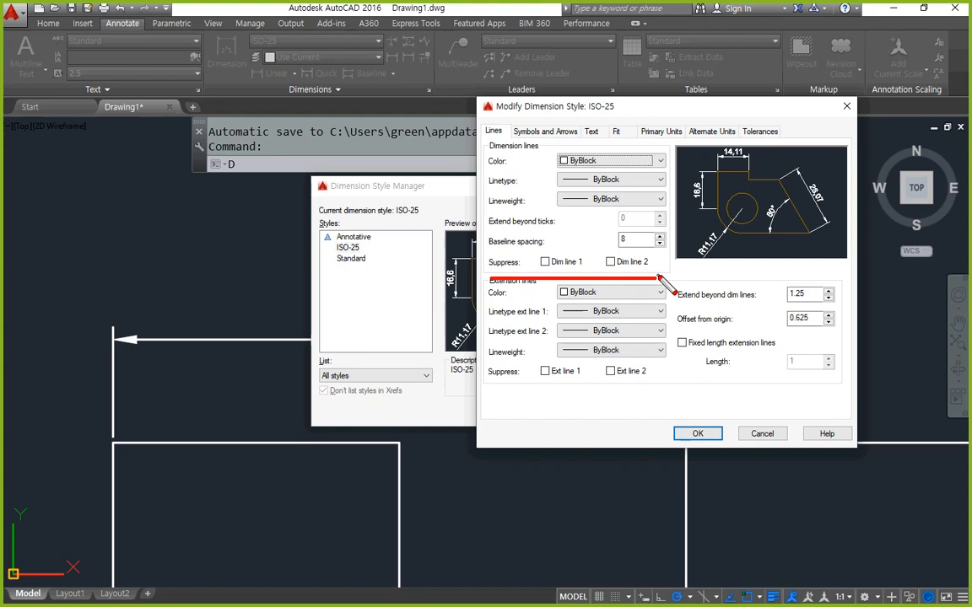
pyautogui.press('Escape')
pyautogui.click(697, 433)
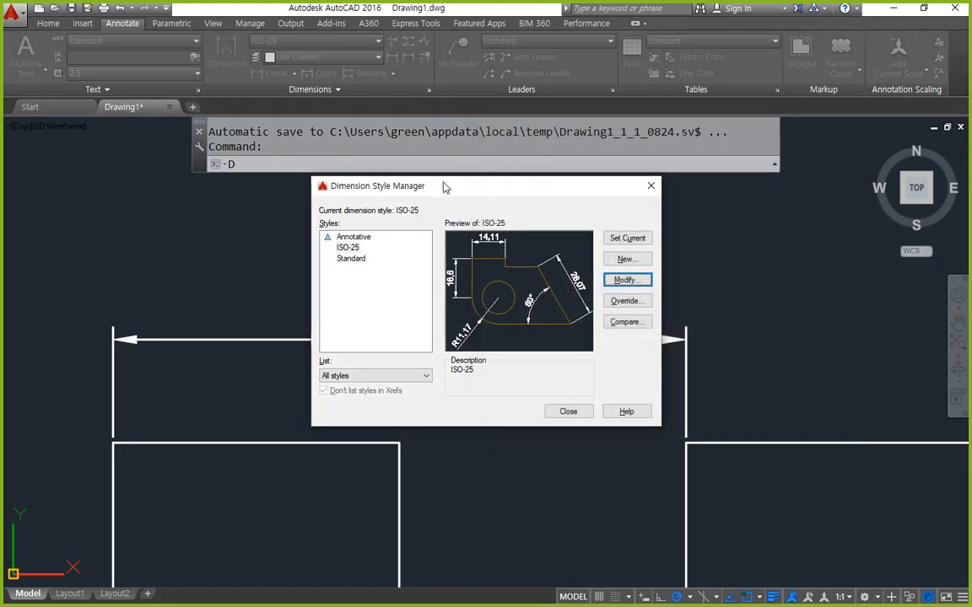
# - Examine the first and second halves of the dimension line and both extension lines on the linear dimension above the squares
pyautogui.moveTo(443, 184); pyautogui.dragTo(497, 14)
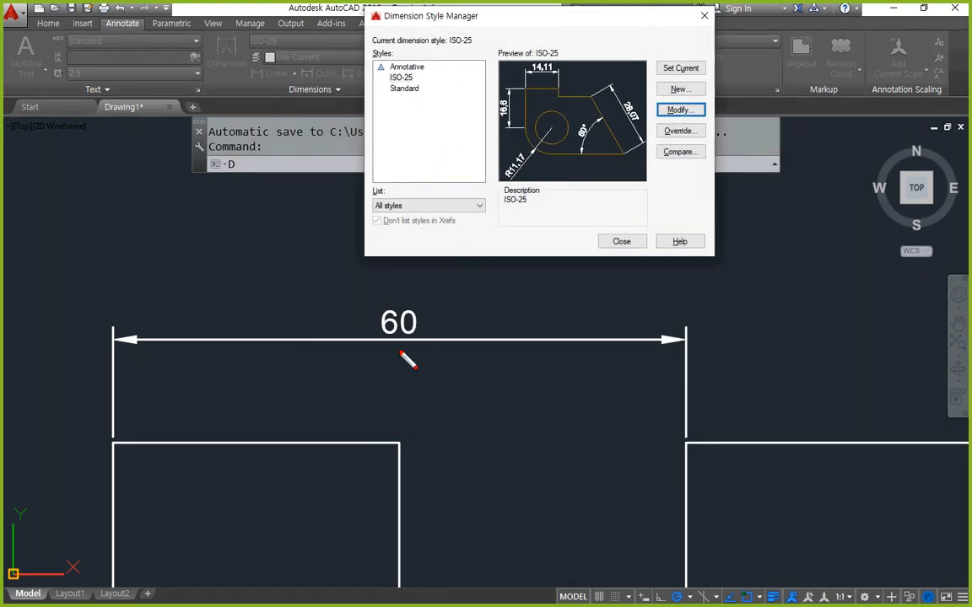
pyautogui.moveTo(413, 331)
pyautogui.mouseDown()
pyautogui.moveTo(399, 291)
pyautogui.moveTo(411, 449)
pyautogui.moveTo(422, 330)
pyautogui.moveTo(387, 316)
pyautogui.moveTo(420, 341)
pyautogui.moveTo(412, 322)
pyautogui.mouseUp()
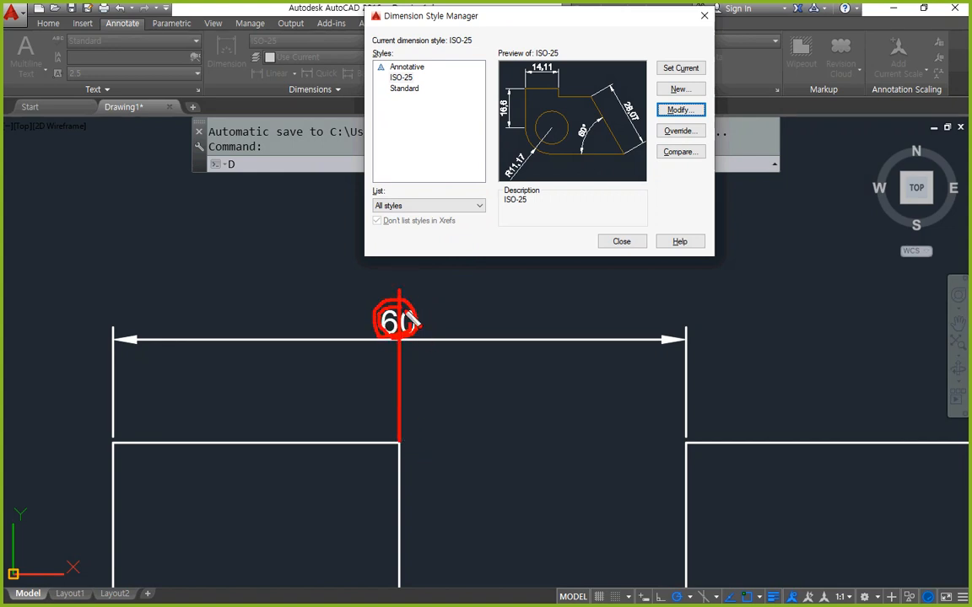
pyautogui.moveTo(111, 450); pyautogui.dragTo(125, 454)
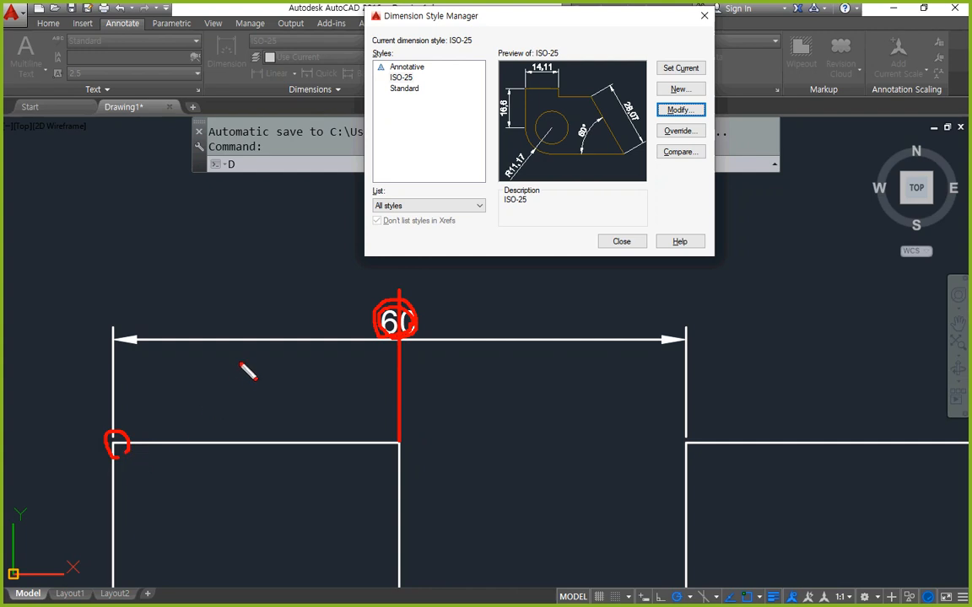
pyautogui.moveTo(112, 300); pyautogui.dragTo(117, 444)
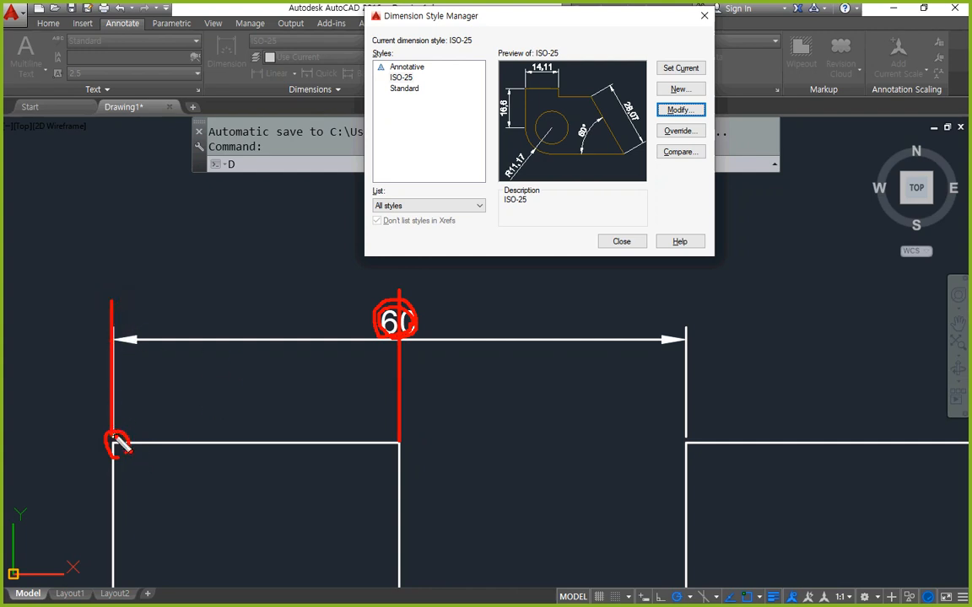
pyautogui.moveTo(113, 341); pyautogui.dragTo(397, 344)
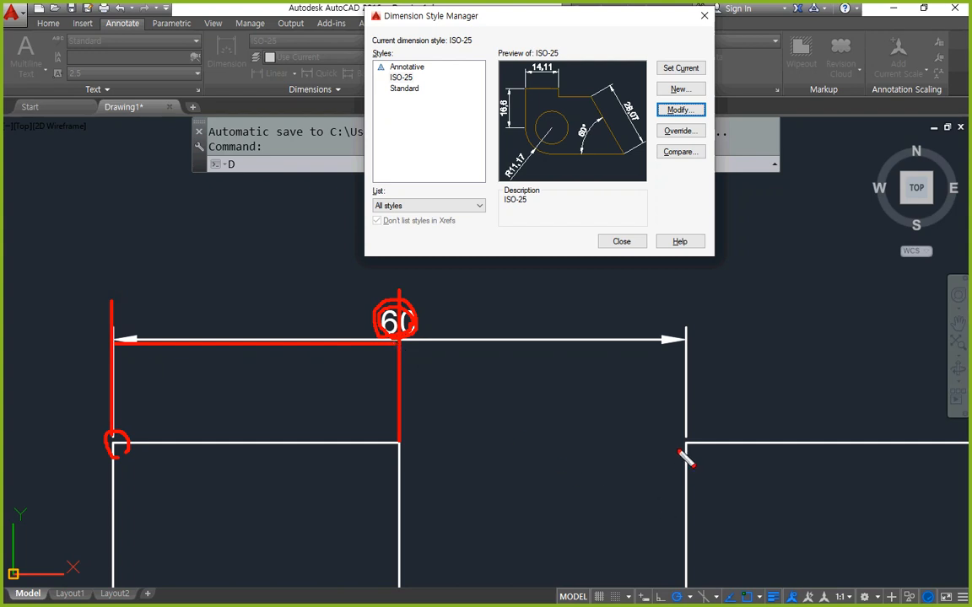
pyautogui.moveTo(686, 432)
pyautogui.mouseDown()
pyautogui.moveTo(673, 445)
pyautogui.moveTo(685, 448)
pyautogui.moveTo(694, 430)
pyautogui.moveTo(689, 314)
pyautogui.mouseUp()
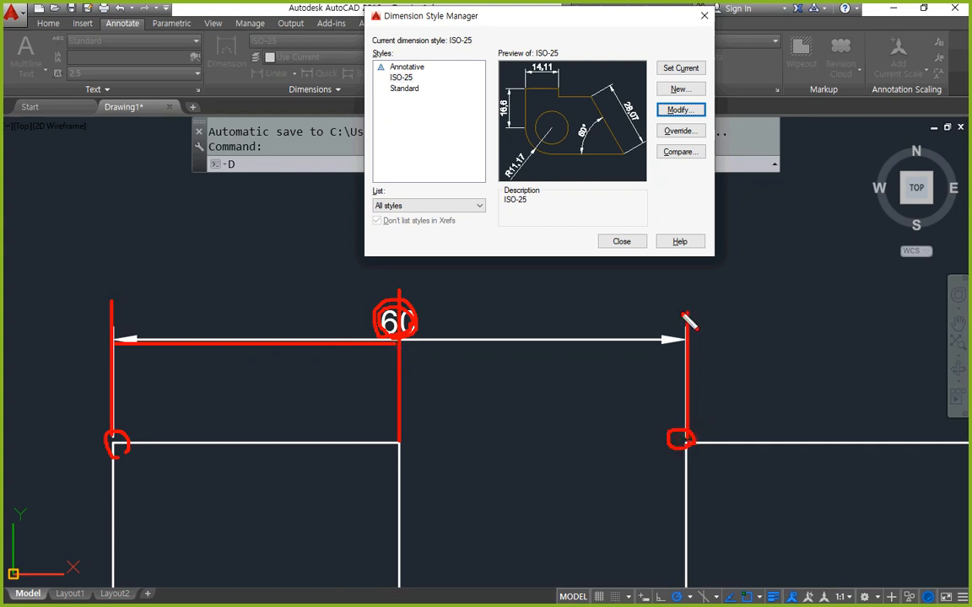
pyautogui.moveTo(680, 355); pyautogui.dragTo(401, 355)
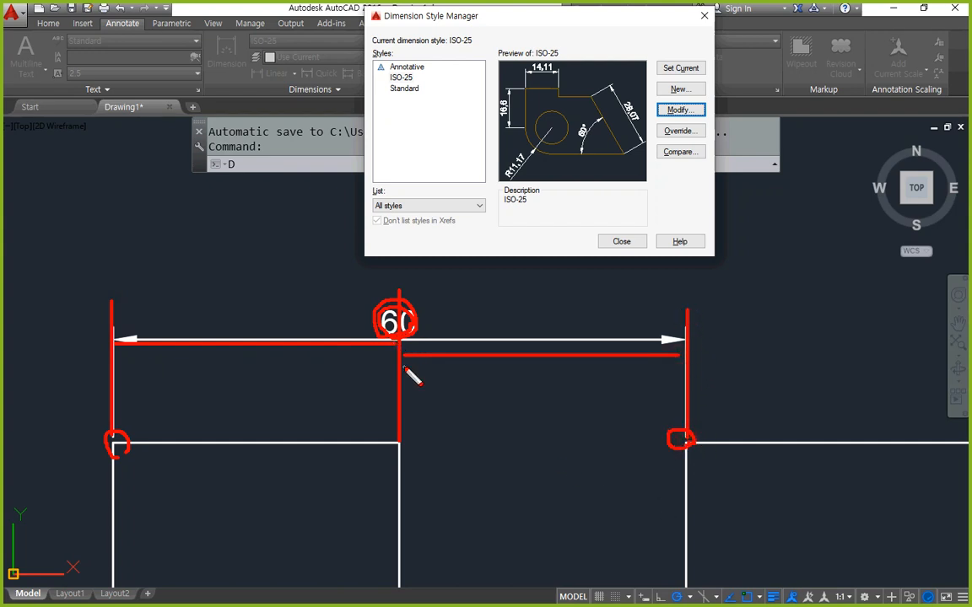
pyautogui.press('Escape')
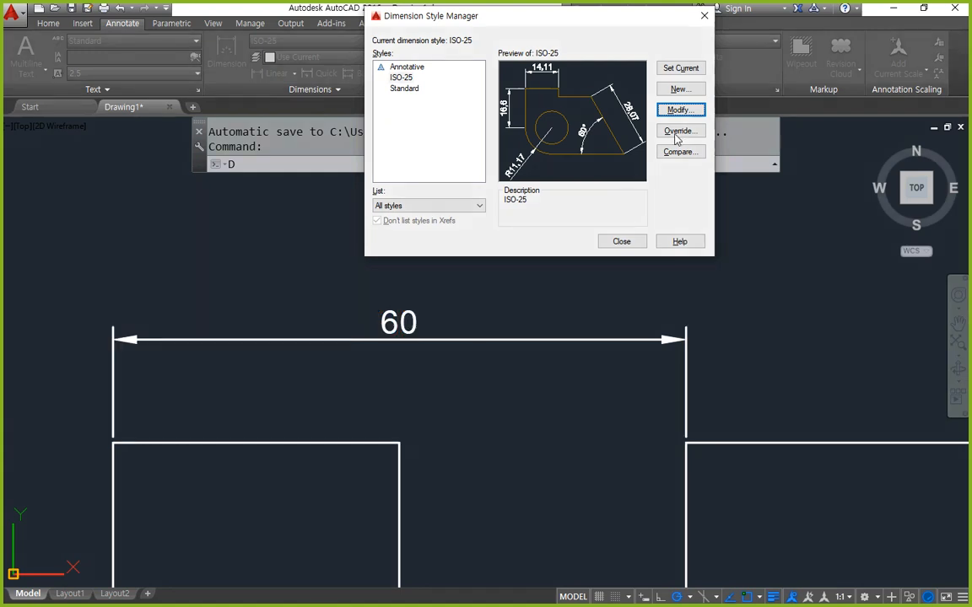
# - Suppress dimension line 1 and extension line 1 in the ISO-25 style and apply the change to the drawing
pyautogui.click(680, 110)
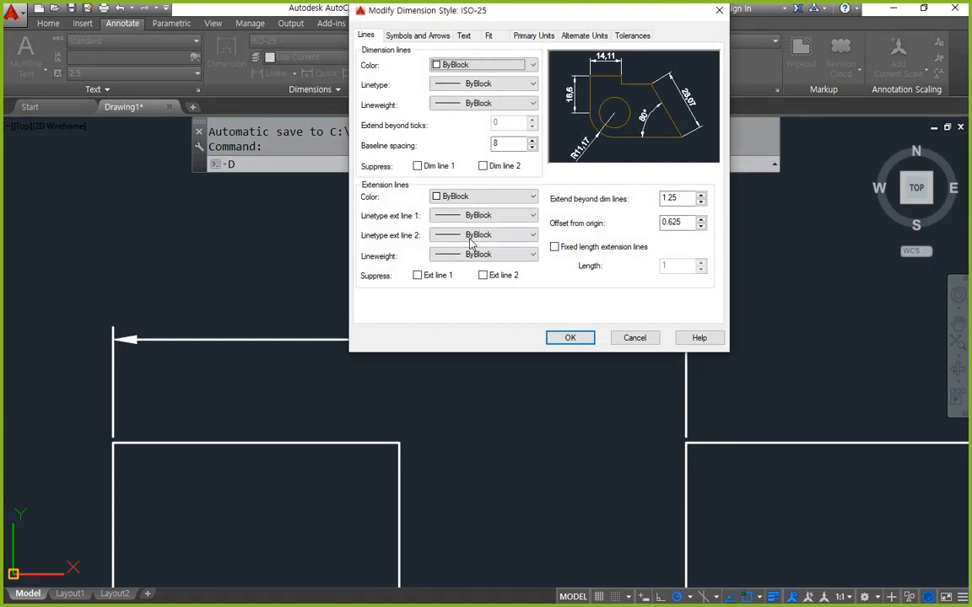
pyautogui.click(418, 166)
pyautogui.click(422, 276)
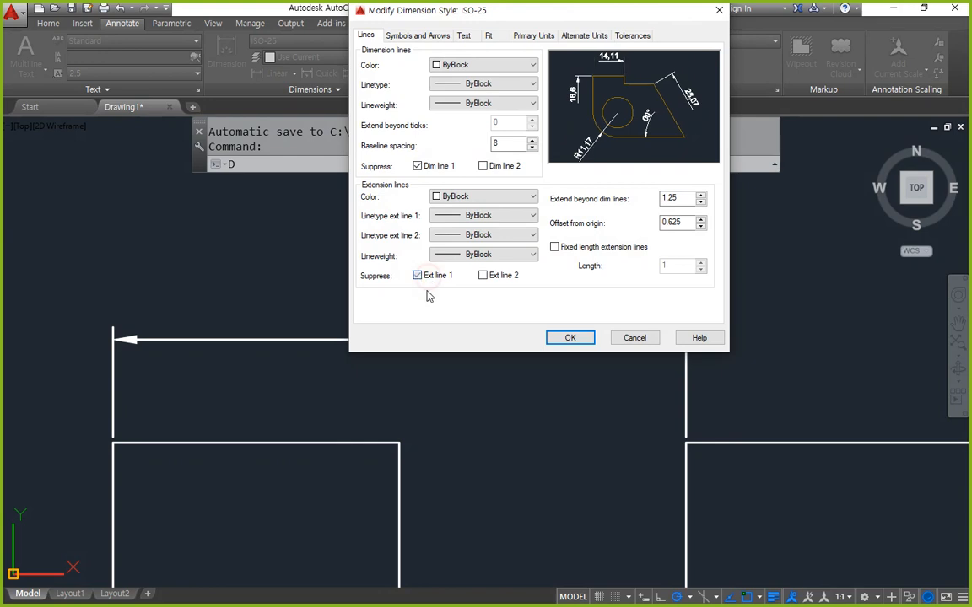
pyautogui.hotkey('ctrl', '2')
pyautogui.moveTo(405, 297)
pyautogui.mouseDown()
pyautogui.moveTo(341, 126)
pyautogui.moveTo(476, 193)
pyautogui.moveTo(319, 191)
pyautogui.moveTo(409, 253)
pyautogui.moveTo(371, 293)
pyautogui.moveTo(380, 310)
pyautogui.mouseUp()
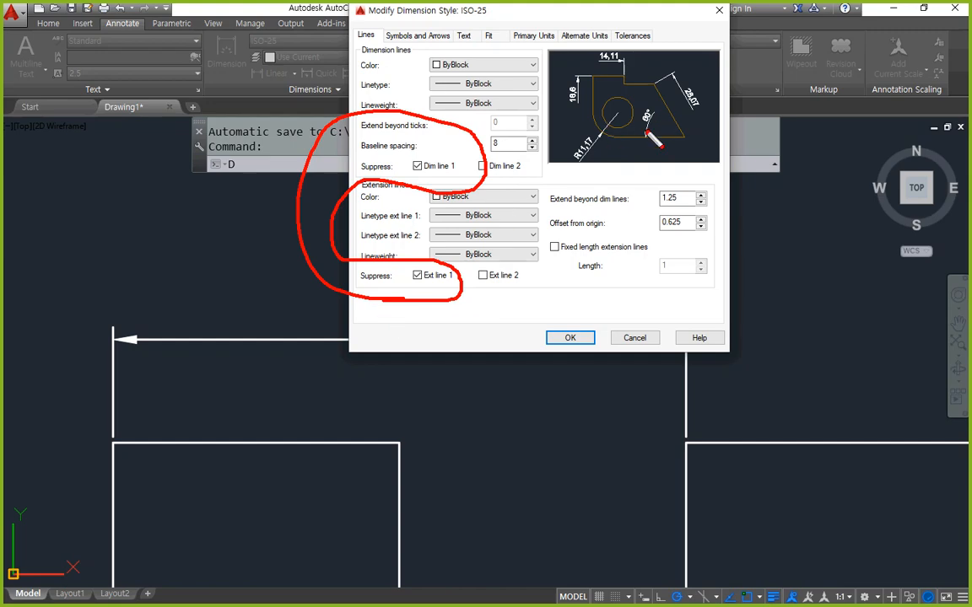
pyautogui.press('Escape')
pyautogui.click(578, 338)
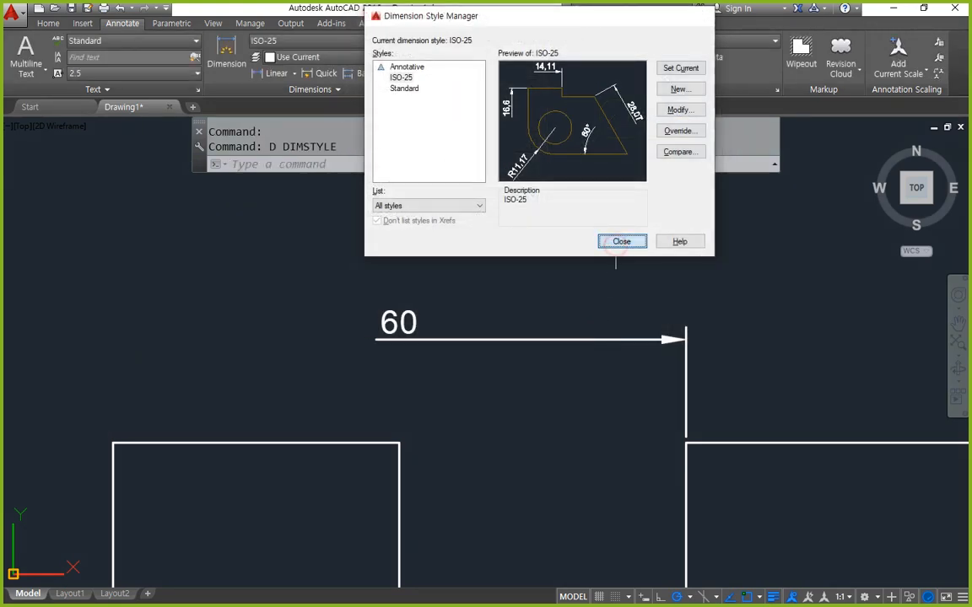
pyautogui.click(620, 242)
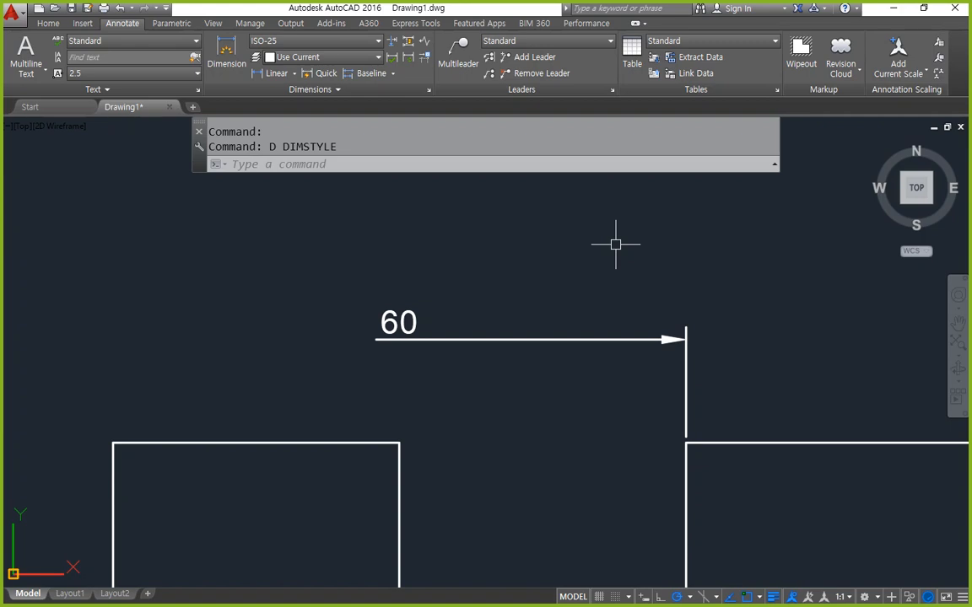
# - Switch the ISO-25 style's suppression from dimension line 1 and extension line 1 to dimension line 2 and extension line 2, and apply it
pyautogui.write('d')
pyautogui.press('Return')
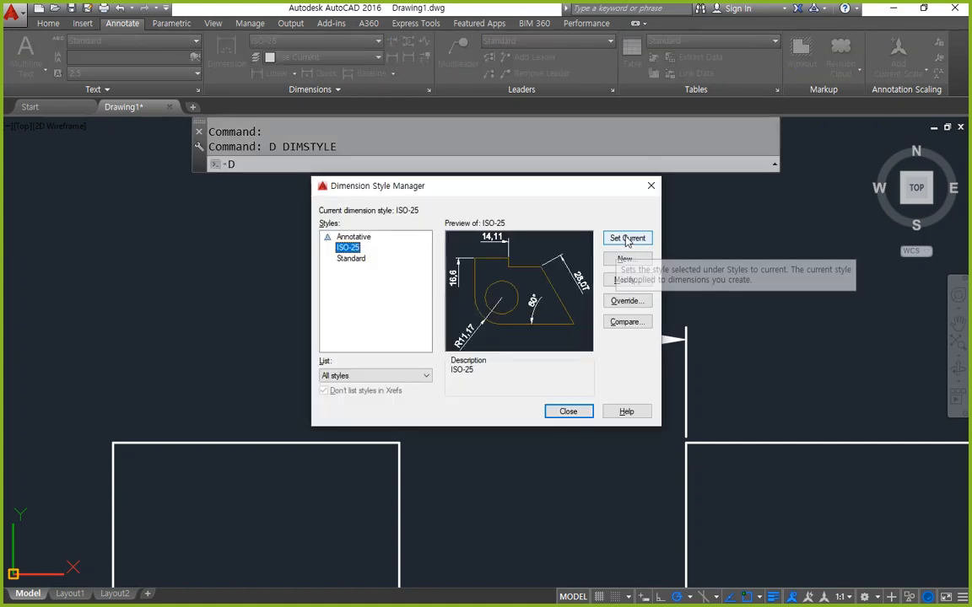
pyautogui.click(627, 283)
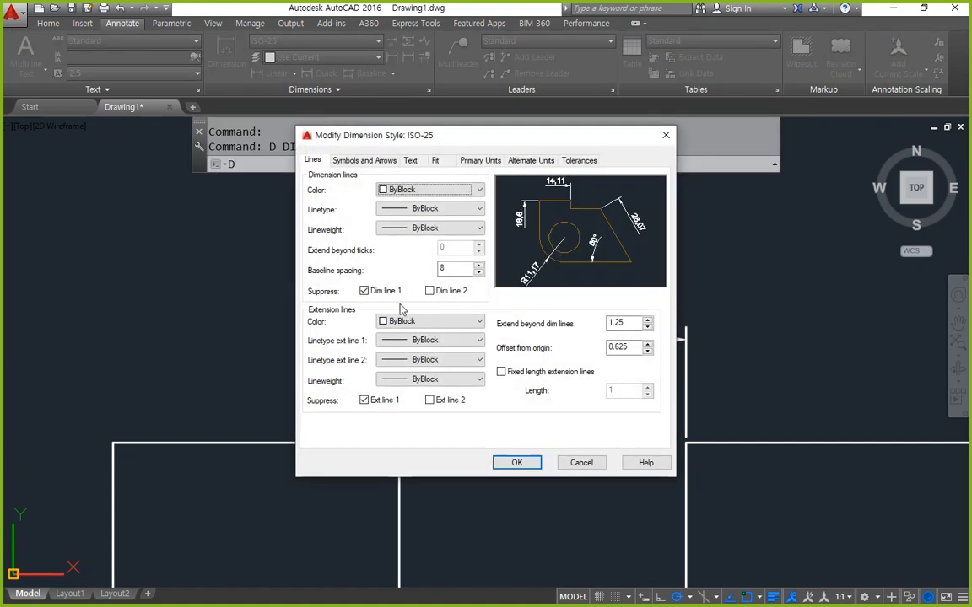
pyautogui.click(365, 289)
pyautogui.click(386, 400)
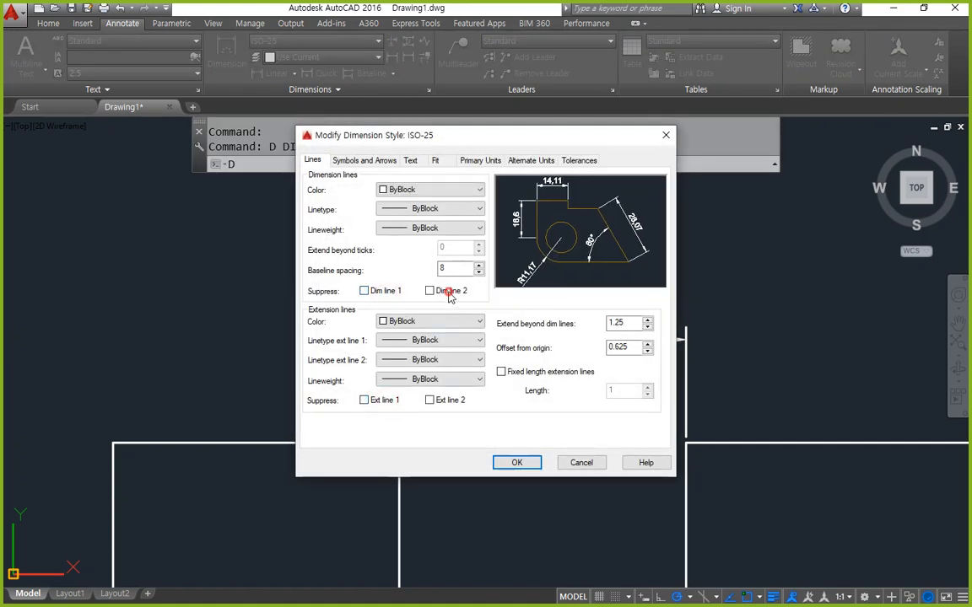
pyautogui.click(450, 292)
pyautogui.click(451, 400)
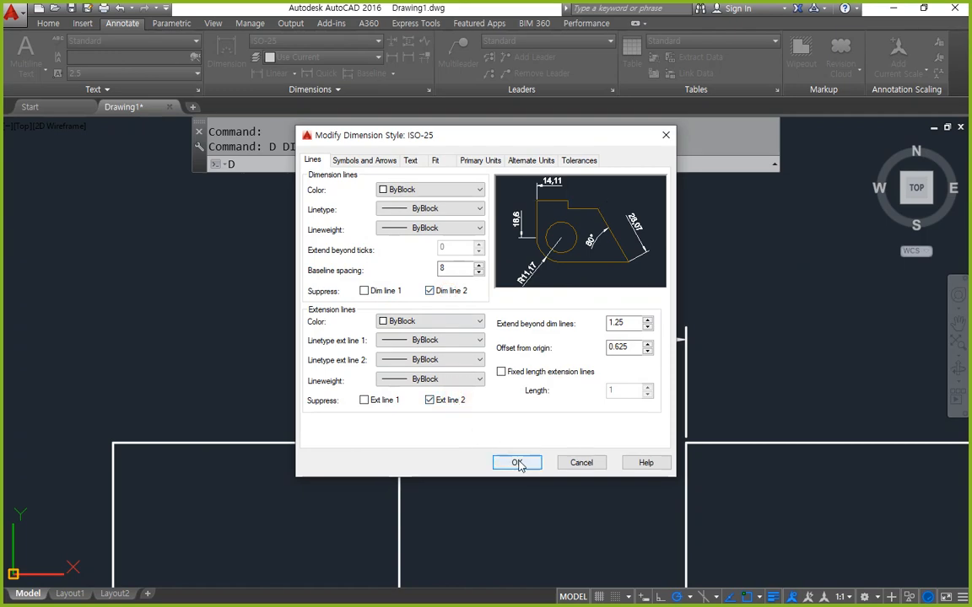
pyautogui.click(517, 463)
pyautogui.click(561, 409)
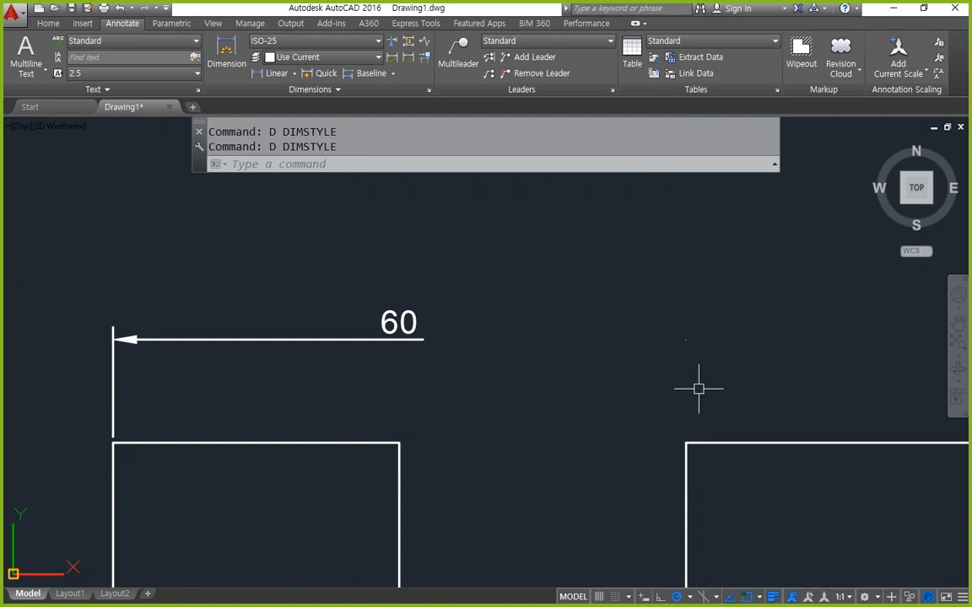
# - Add a horizontal linear dimension between the upper-left corners of the second and third squares
pyautogui.scroll(-4, 679, 369)
pyautogui.moveTo(638, 354); pyautogui.dragTo(376, 332, button='middle')
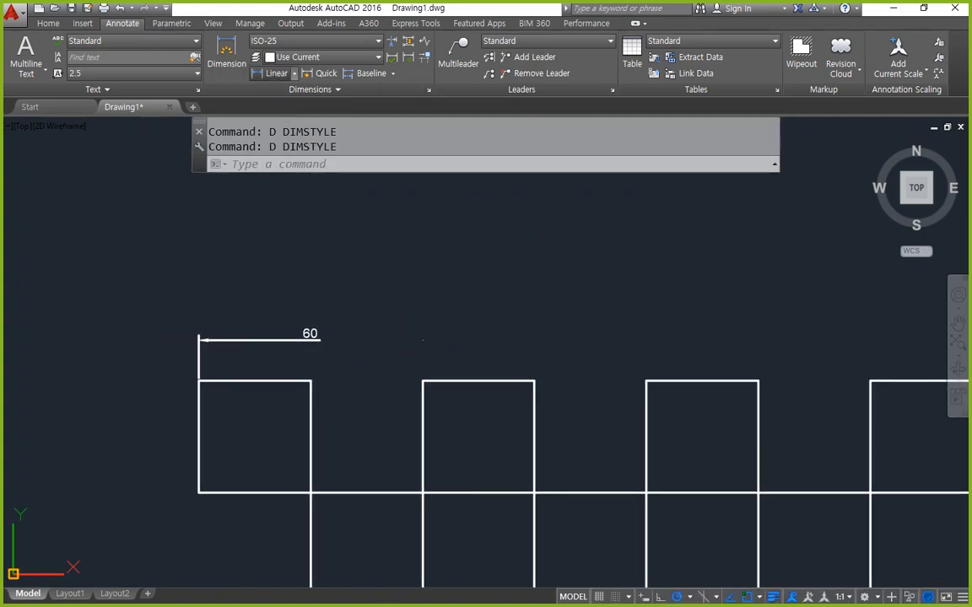
pyautogui.click(275, 73)
pyautogui.click(423, 380)
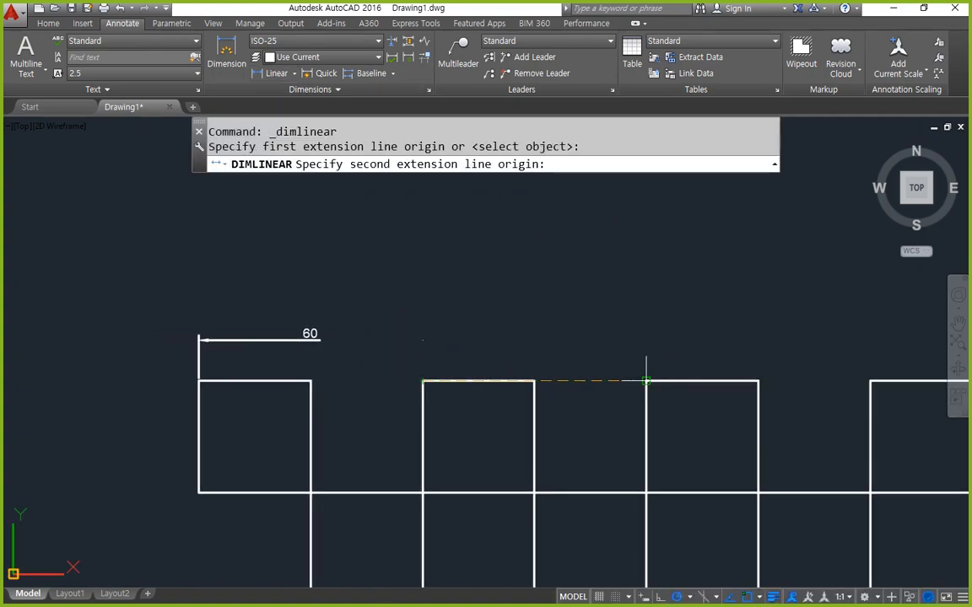
pyautogui.click(534, 381)
pyautogui.click(533, 333)
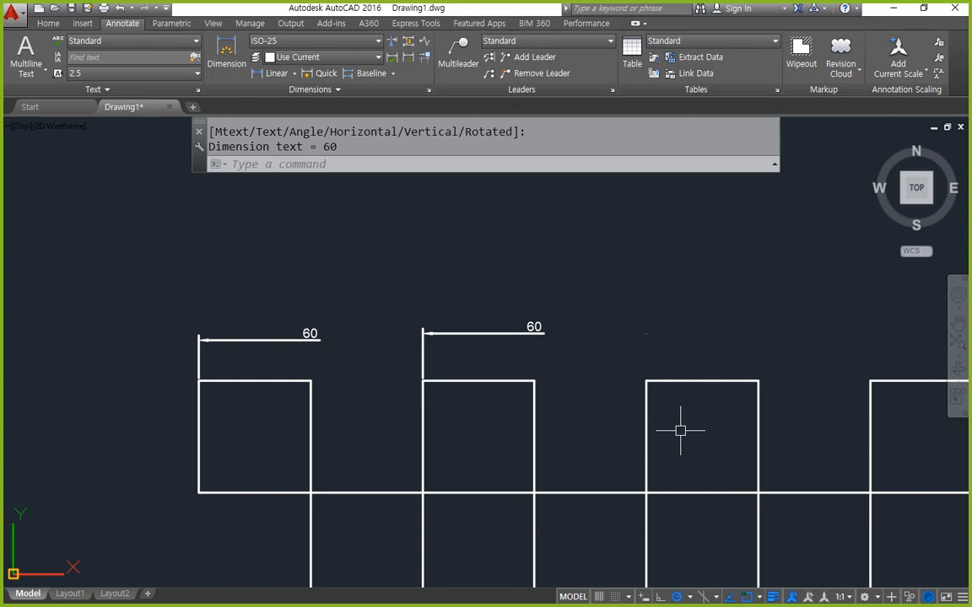
# - Clear the suppression of dimension line 2 and extension line 2 in the ISO-25 style and apply it
pyautogui.write('d')
pyautogui.press('Return')
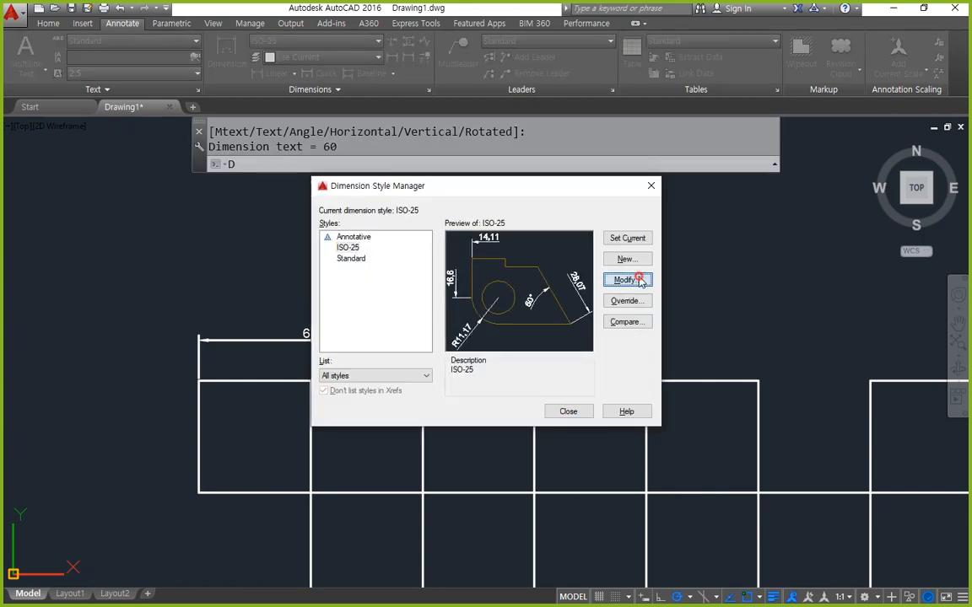
pyautogui.click(627, 280)
pyautogui.click(451, 292)
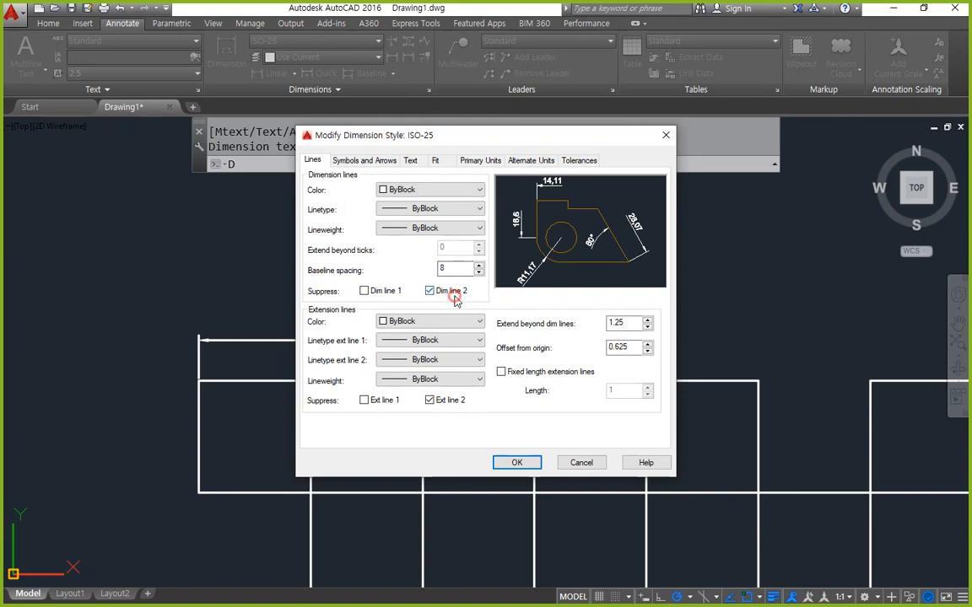
pyautogui.click(517, 462)
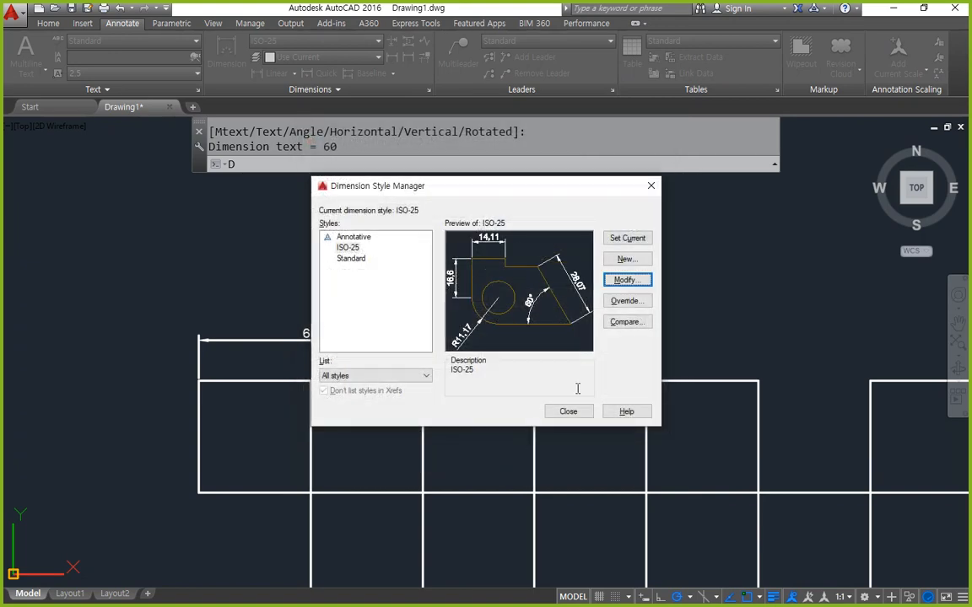
pyautogui.click(567, 411)
# - Stretch the first linear dimension upward so its dimension line aligns with the neighbouring dimension's
pyautogui.moveTo(379, 425); pyautogui.dragTo(492, 434, button='middle')
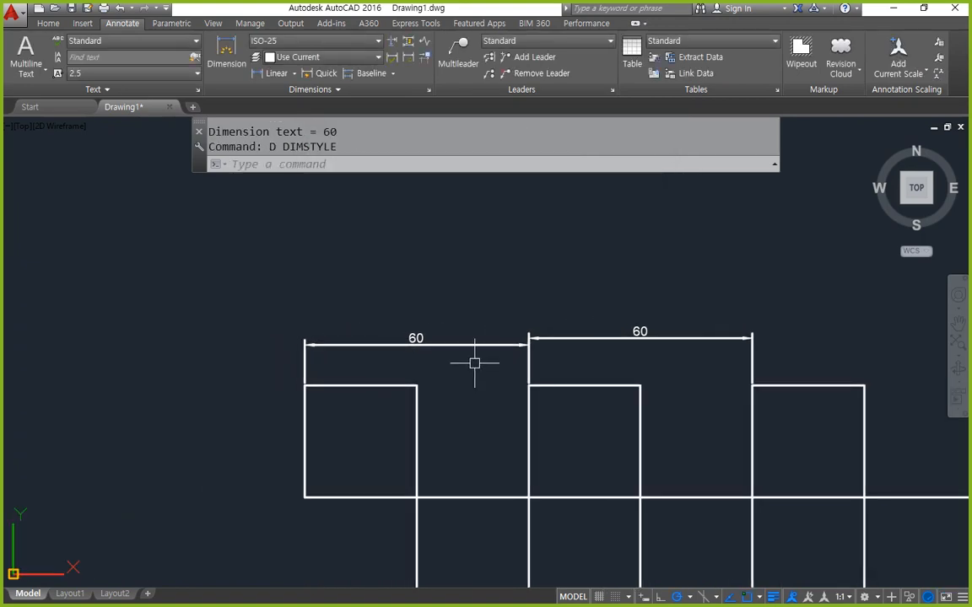
pyautogui.scroll(4, 474, 362)
pyautogui.click(482, 315)
pyautogui.click(607, 320)
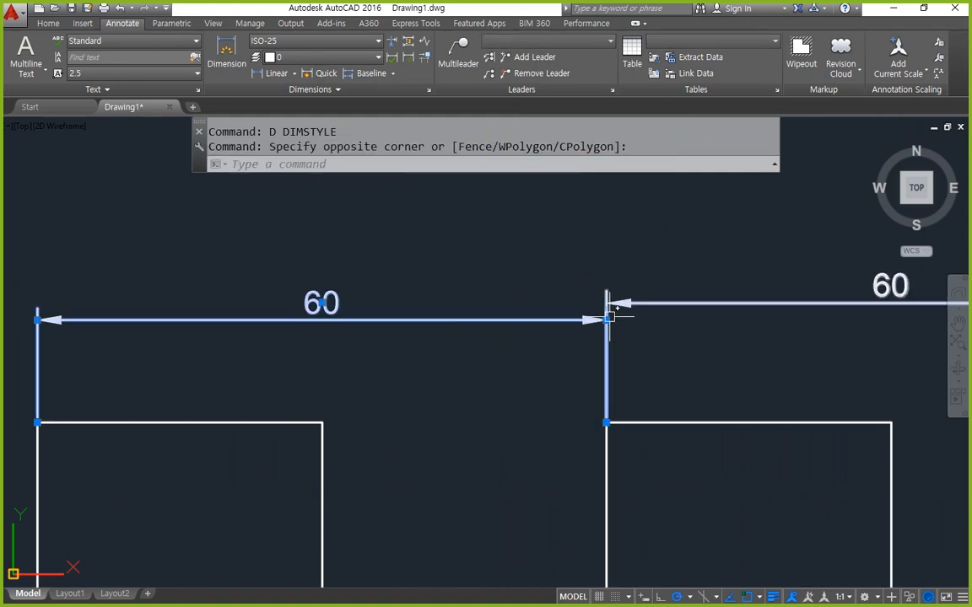
pyautogui.click(607, 318)
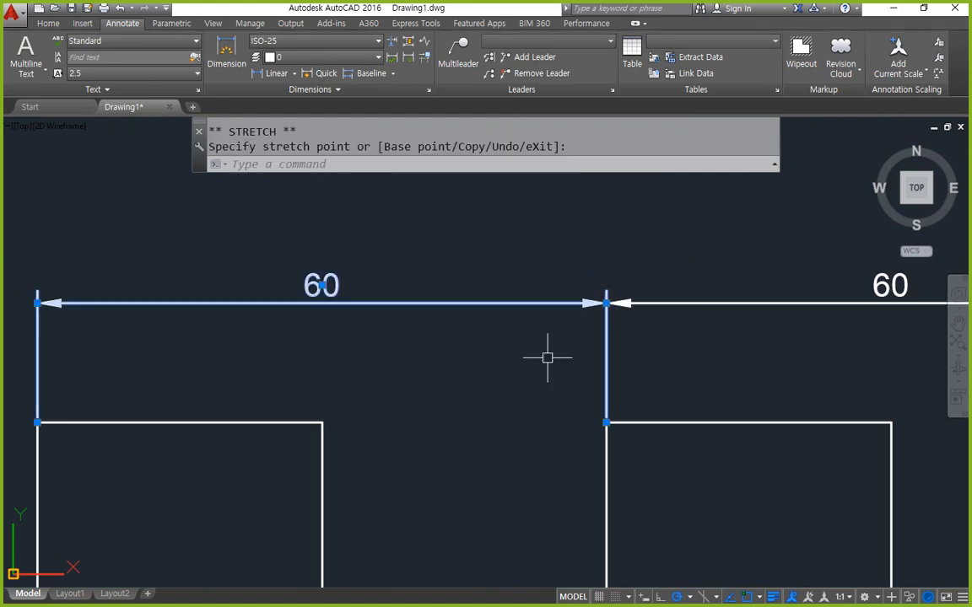
# - Show the properties of the first linear dimension and examine its Dim line 1/2 and Ext line 1/2 settings
pyautogui.moveTo(385, 419)
pyautogui.mouseDown(button='middle')
pyautogui.moveTo(512, 416)
pyautogui.moveTo(339, 390)
pyautogui.mouseUp(button='middle')
pyautogui.scroll(-2, 506, 403)
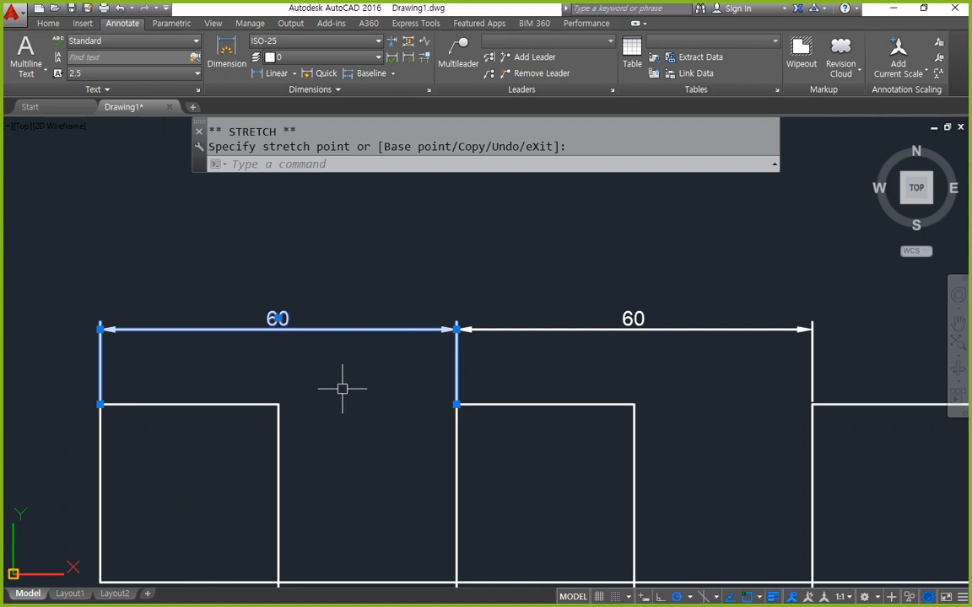
pyautogui.hotkey('ctrl', '1')
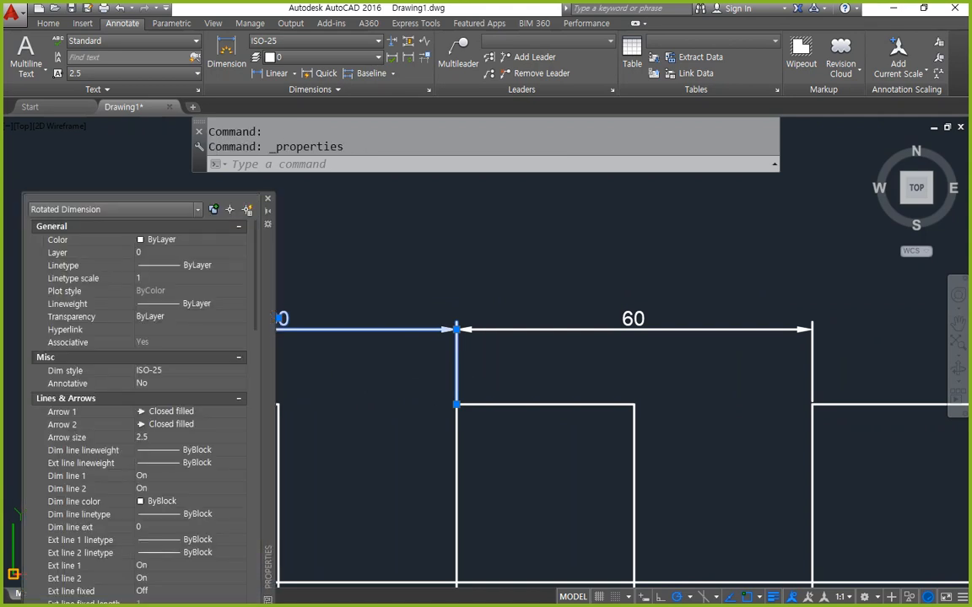
pyautogui.moveTo(447, 371); pyautogui.dragTo(718, 318, button='middle')
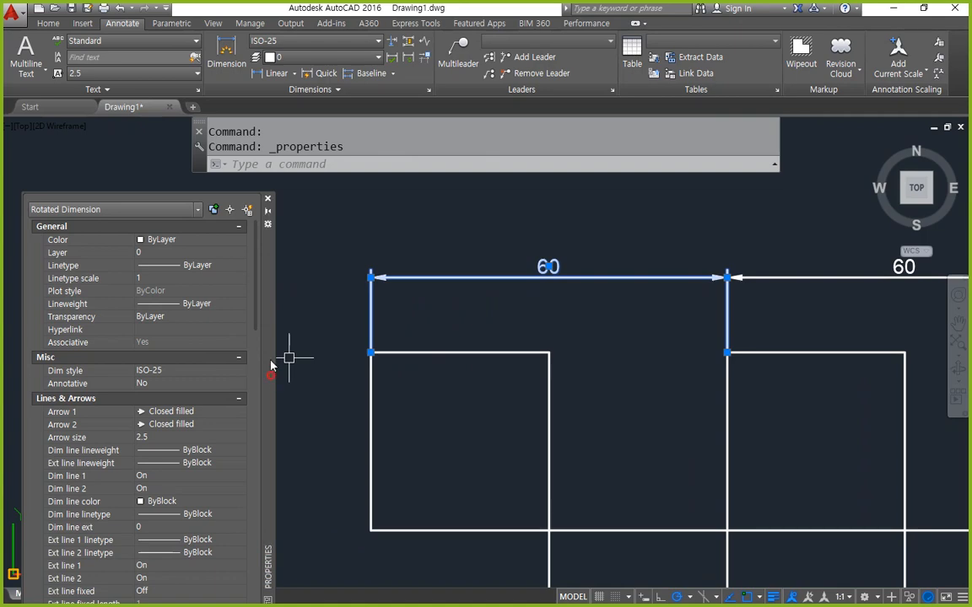
pyautogui.moveTo(271, 368); pyautogui.dragTo(281, 269)
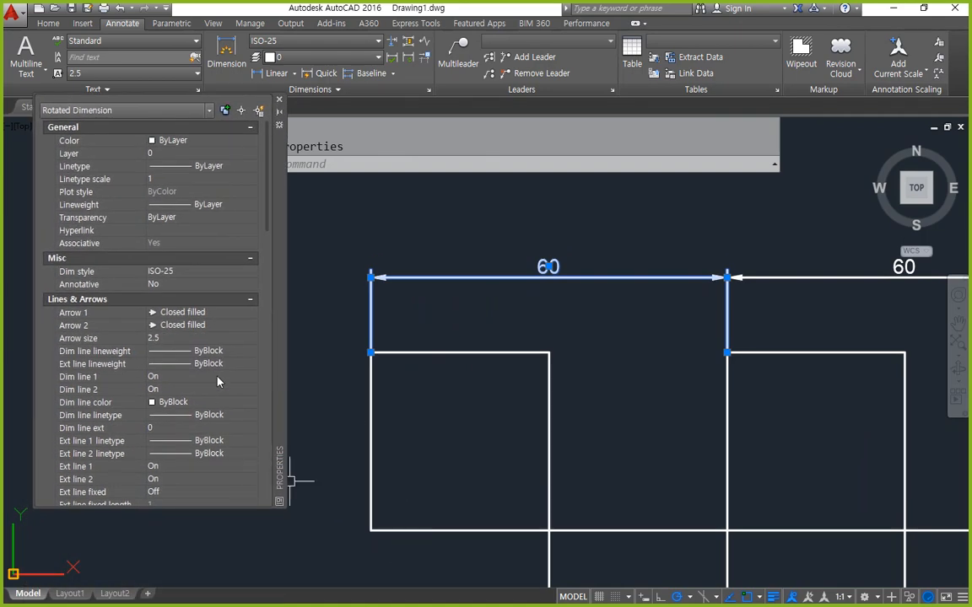
pyautogui.scroll(-3, 211, 385)
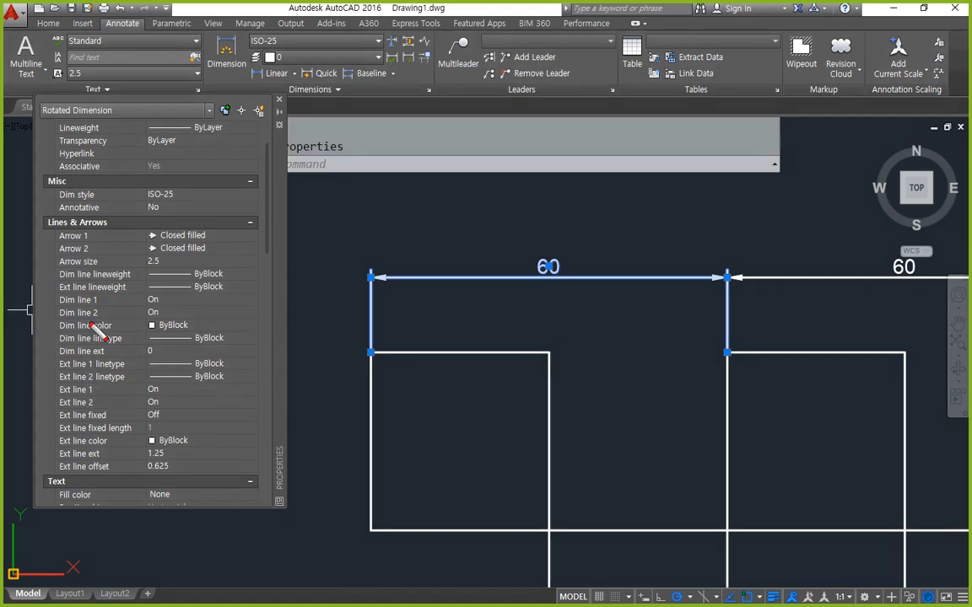
pyautogui.moveTo(90, 322)
pyautogui.mouseDown()
pyautogui.moveTo(48, 306)
pyautogui.moveTo(118, 292)
pyautogui.moveTo(207, 297)
pyautogui.moveTo(169, 329)
pyautogui.mouseUp()
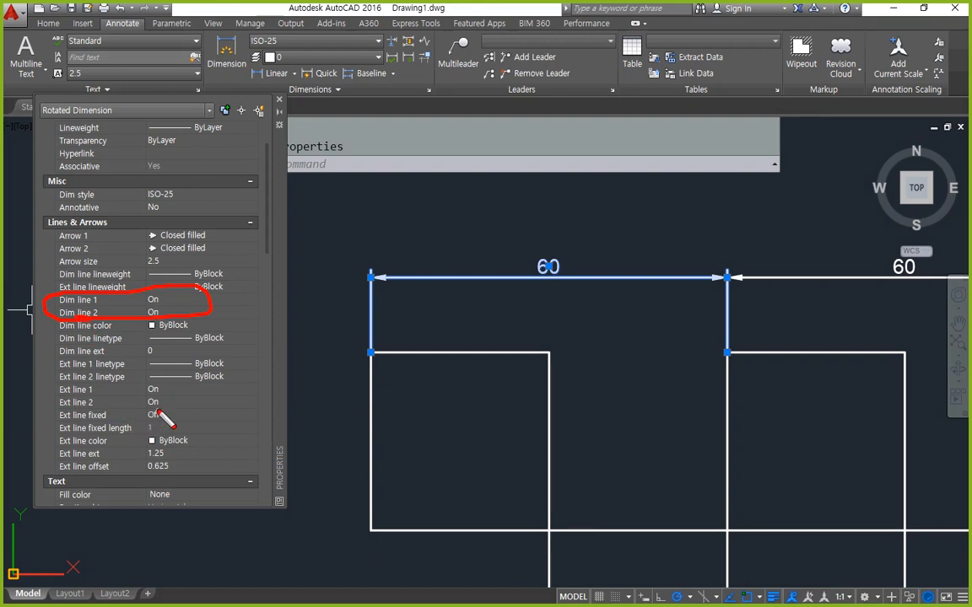
pyautogui.moveTo(159, 414)
pyautogui.mouseDown()
pyautogui.moveTo(90, 416)
pyautogui.moveTo(43, 393)
pyautogui.moveTo(152, 390)
pyautogui.moveTo(182, 401)
pyautogui.moveTo(148, 408)
pyautogui.mouseUp()
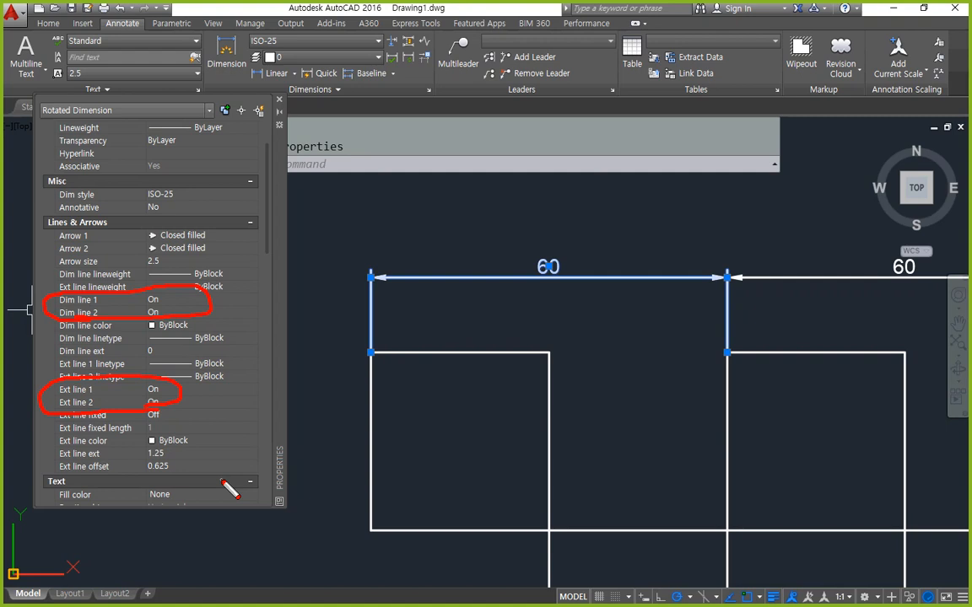
pyautogui.press('Escape')
# - Set Dim line 1 and Ext line 1 to Off for the selected dimension only, then close its properties and deselect it
pyautogui.click(183, 302)
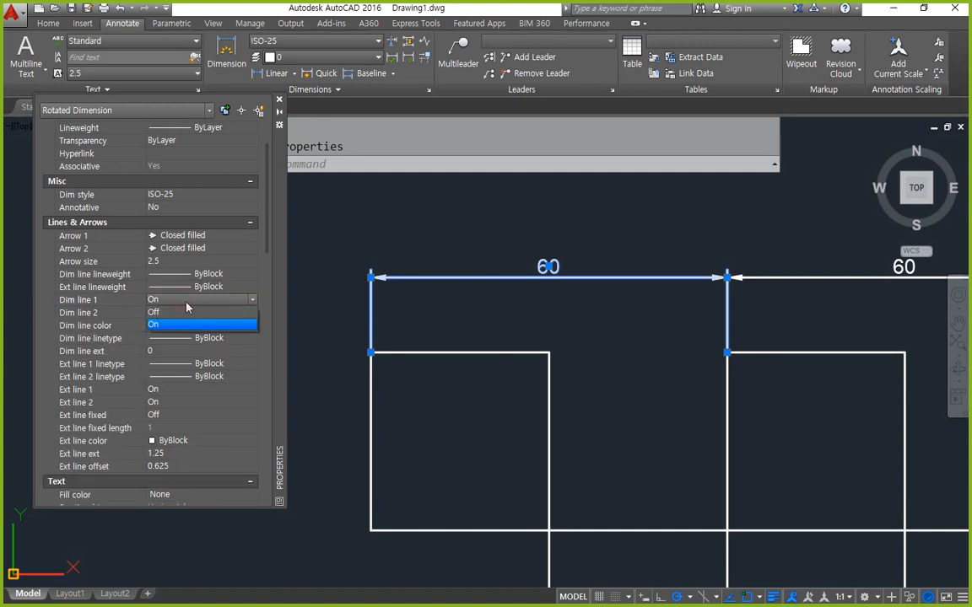
pyautogui.click(185, 312)
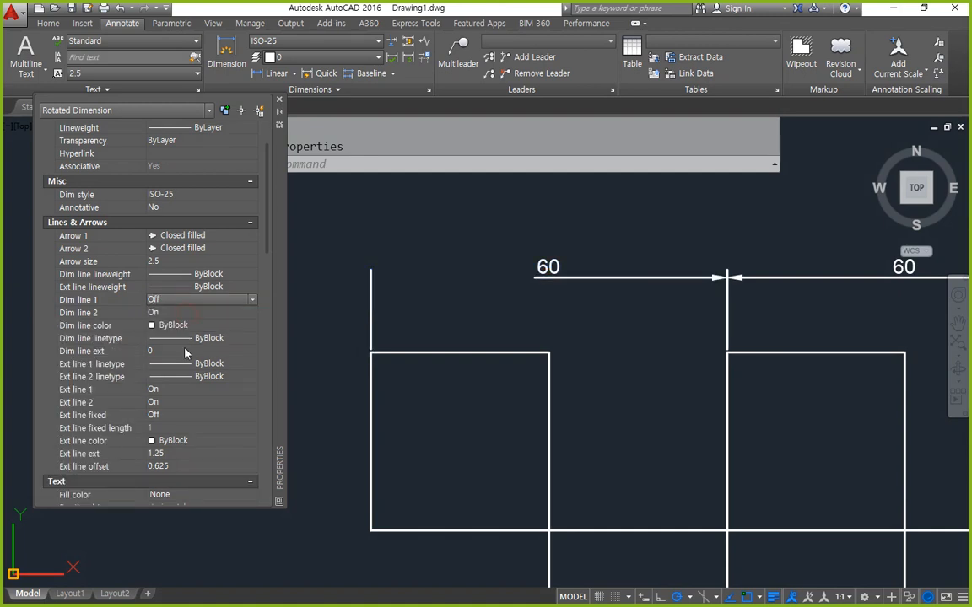
pyautogui.click(186, 390)
pyautogui.click(186, 408)
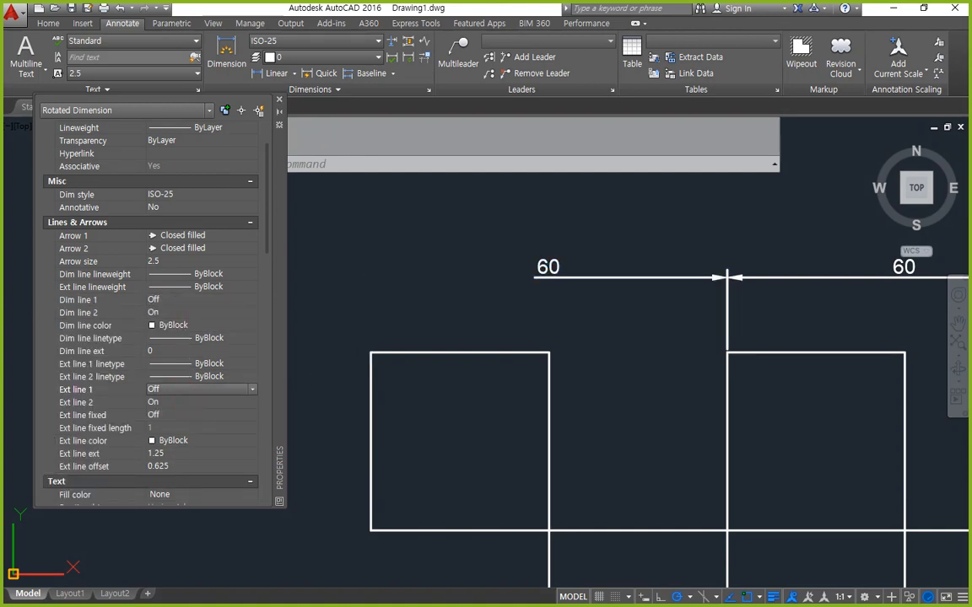
pyautogui.hotkey('ctrl', '2')
pyautogui.moveTo(459, 390)
pyautogui.mouseDown()
pyautogui.moveTo(396, 406)
pyautogui.moveTo(444, 201)
pyautogui.moveTo(556, 382)
pyautogui.moveTo(489, 393)
pyautogui.mouseUp()
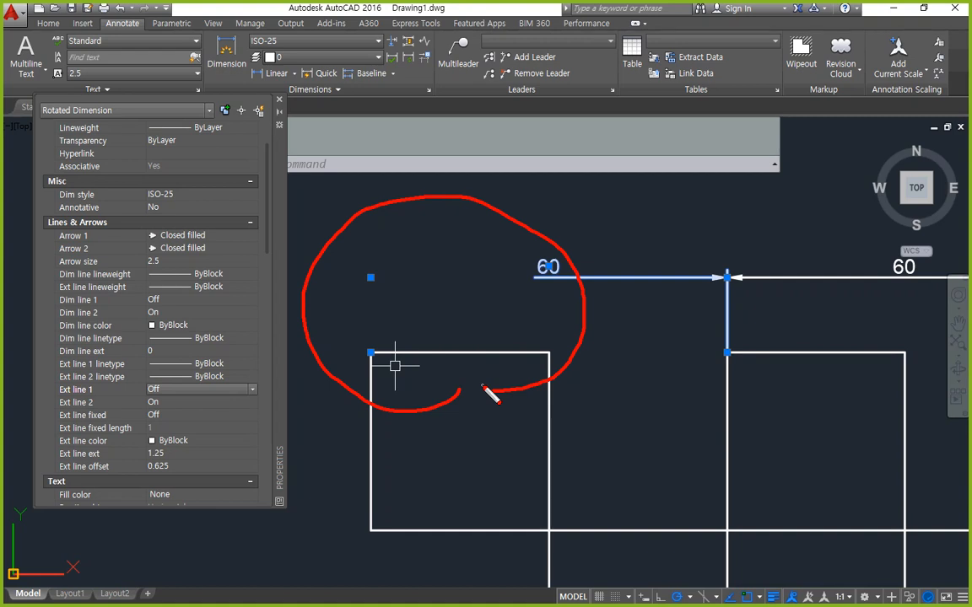
pyautogui.press('Escape')
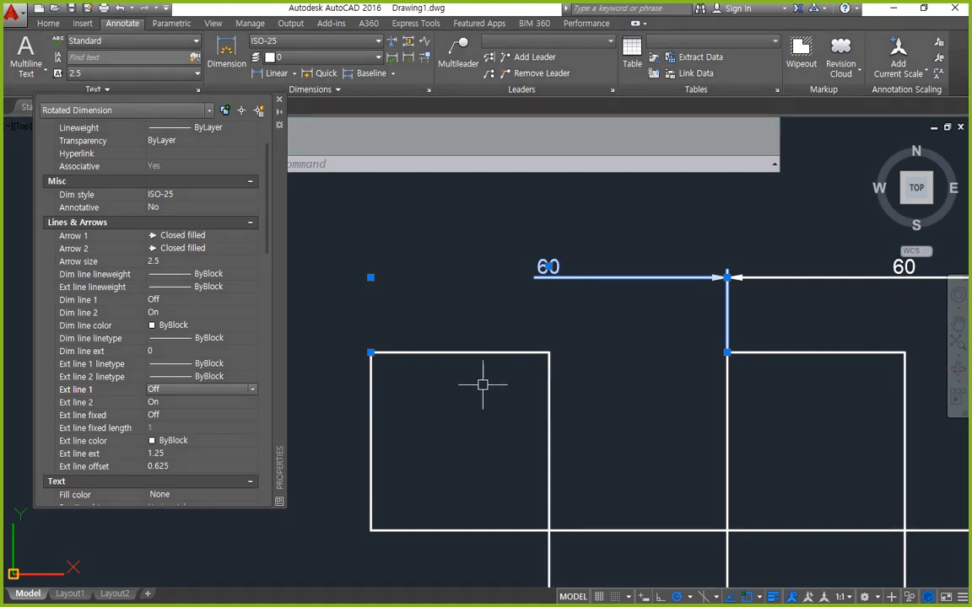
pyautogui.hotkey('ctrl', '1')
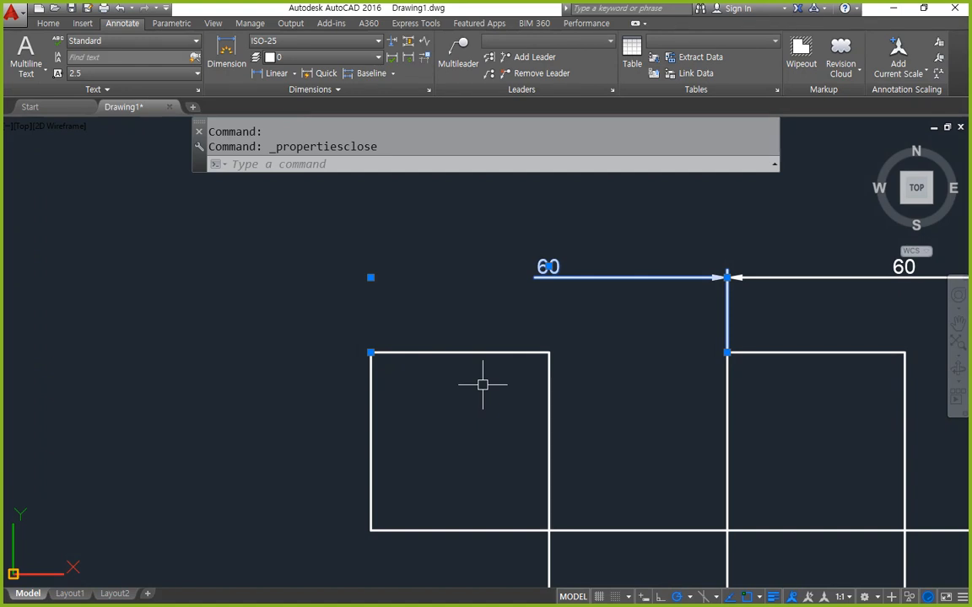
pyautogui.press('Escape')
pyautogui.press('Escape')
pyautogui.hotkey('ctrl', '2')
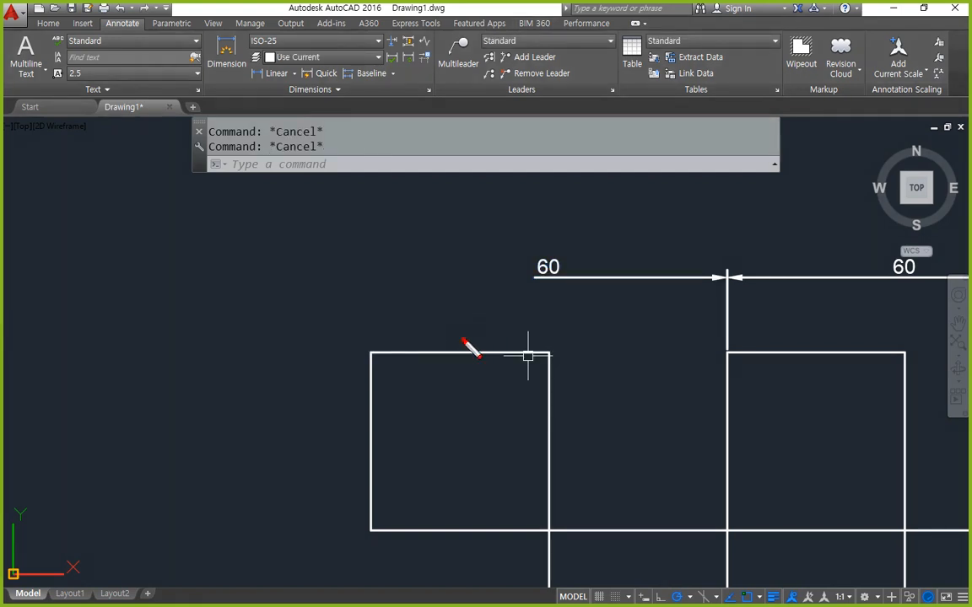
pyautogui.moveTo(464, 341)
pyautogui.mouseDown()
pyautogui.moveTo(461, 238)
pyautogui.moveTo(451, 324)
pyautogui.moveTo(430, 245)
pyautogui.moveTo(493, 282)
pyautogui.moveTo(388, 280)
pyautogui.moveTo(372, 362)
pyautogui.mouseUp()
pyautogui.press('Escape')
# - Draw a horizontal line in the empty area above and to the left of the squares
pyautogui.scroll(-4, 326, 366)
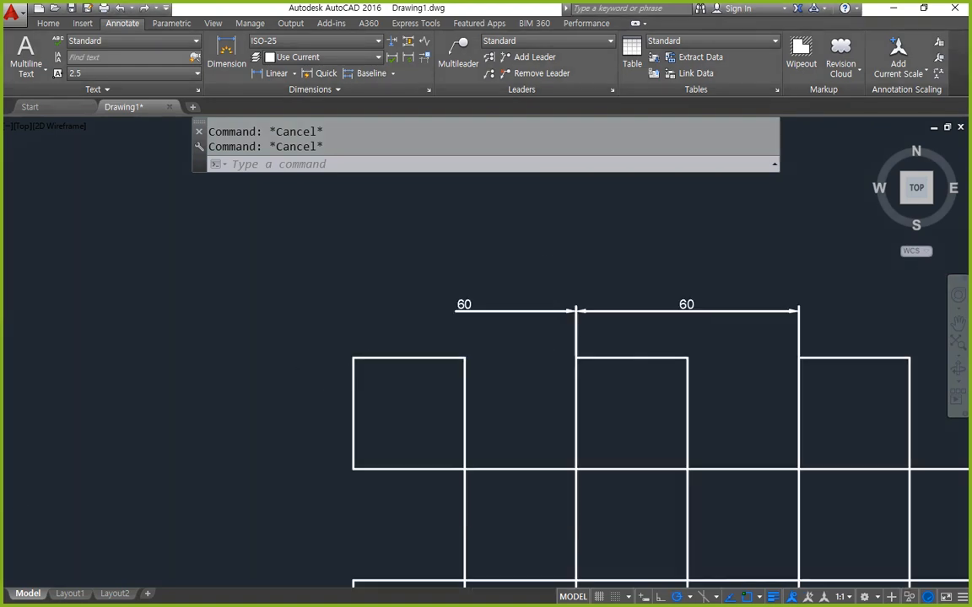
pyautogui.moveTo(270, 388); pyautogui.dragTo(467, 465, button='middle')
pyautogui.scroll(5, 388, 354)
pyautogui.moveTo(441, 372)
pyautogui.mouseDown(button='middle')
pyautogui.moveTo(327, 438)
pyautogui.moveTo(330, 447)
pyautogui.mouseUp(button='middle')
pyautogui.scroll(2, 345, 376)
pyautogui.write('l')
pyautogui.press('Return')
pyautogui.click(232, 348)
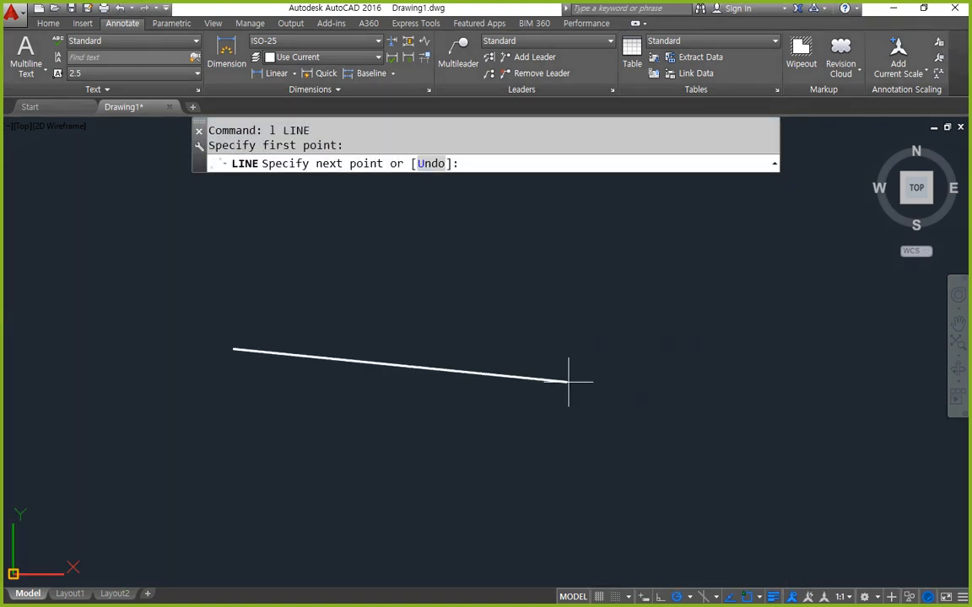
pyautogui.click(679, 349)
pyautogui.scroll(-2, 340, 405)
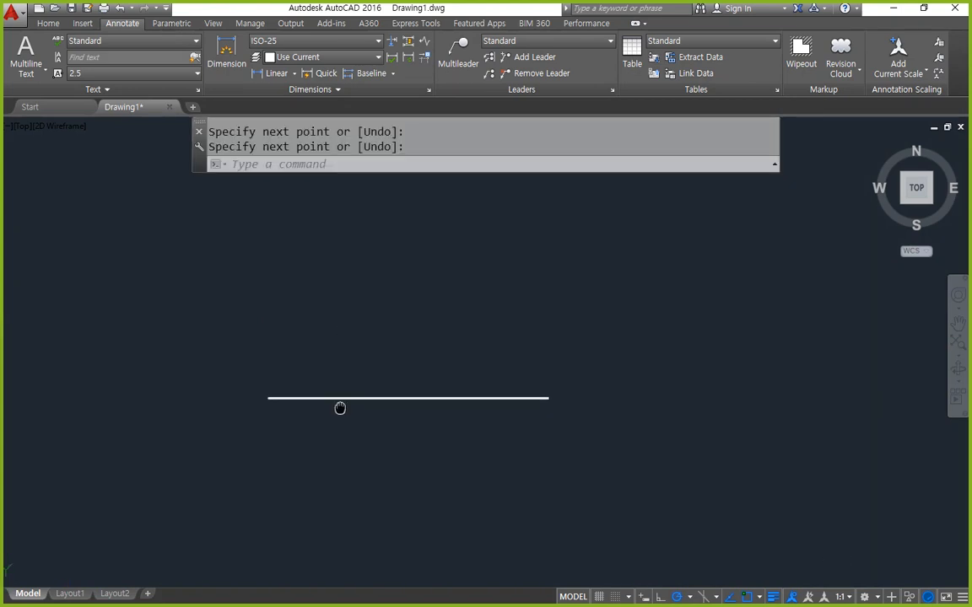
pyautogui.press('Return')
# - Draw a vertical line crossing the new horizontal line near its left end
pyautogui.press('Return')
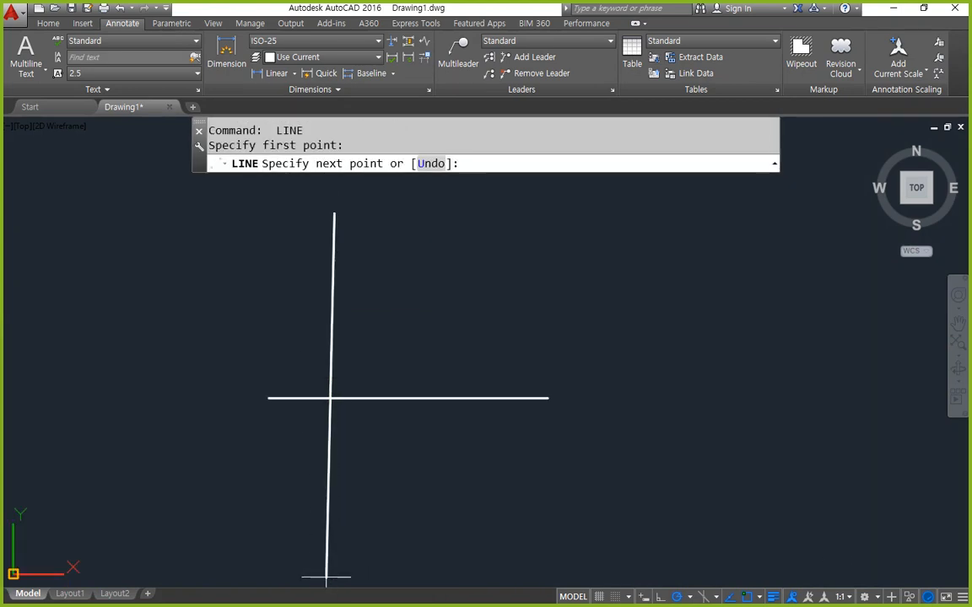
pyautogui.click(334, 572)
pyautogui.press('Escape')
# - Offset the horizontal line by 50 both upward and downward
pyautogui.write('o')
pyautogui.press('Return')
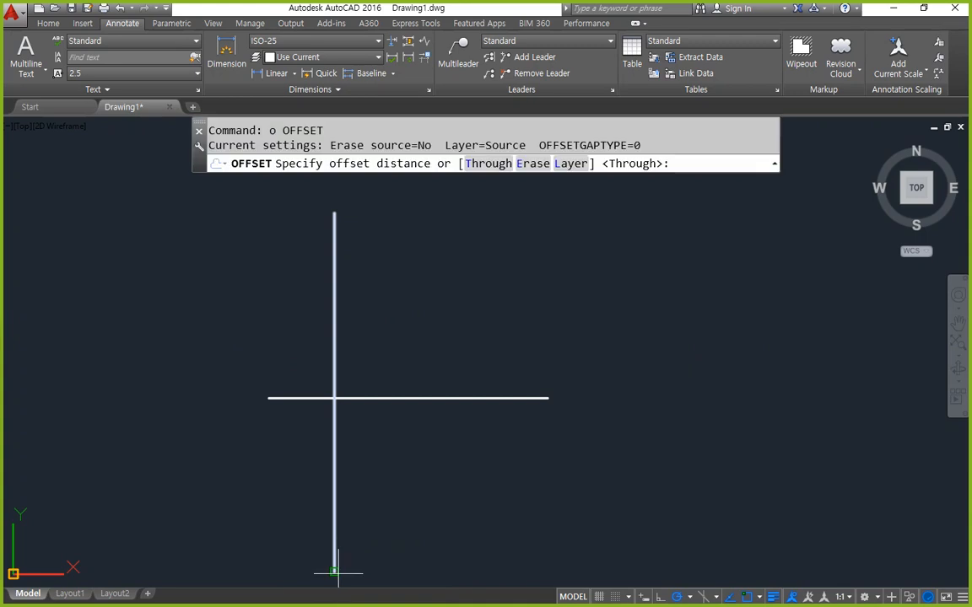
pyautogui.write('50')
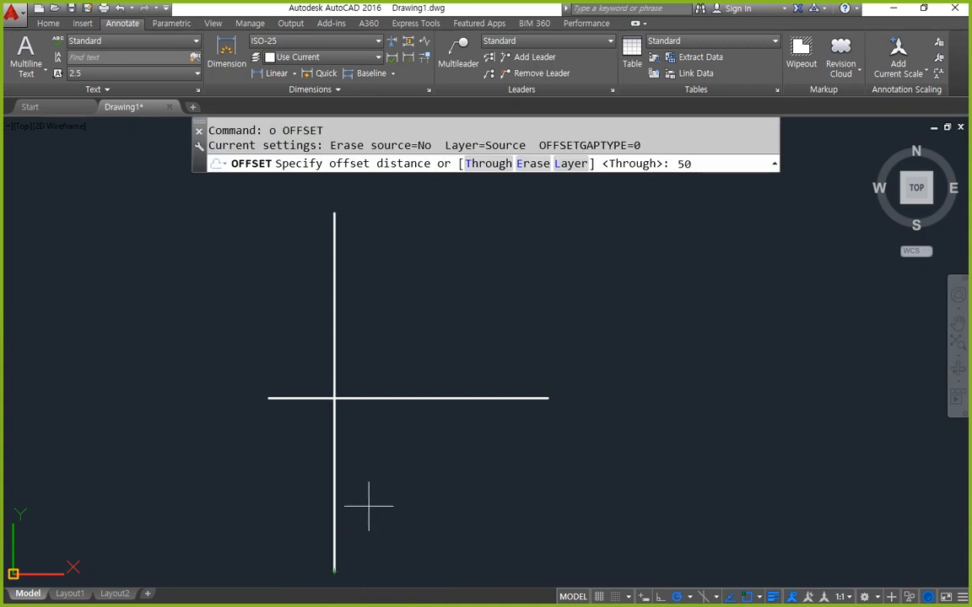
pyautogui.press('Return')
pyautogui.click(369, 398)
pyautogui.click(370, 375)
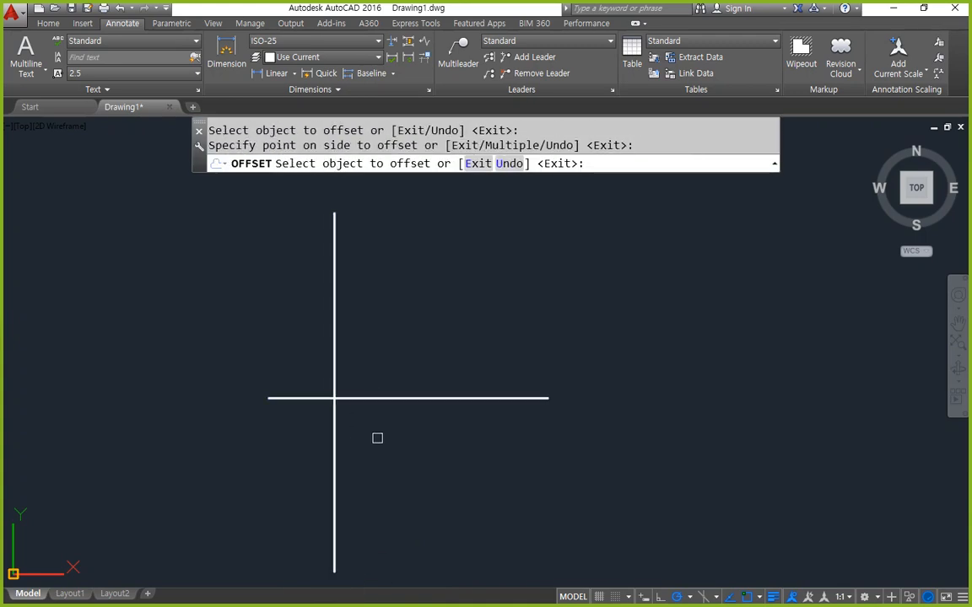
pyautogui.scroll(-5, 377, 437)
pyautogui.scroll(3, 332, 435)
pyautogui.moveTo(343, 511); pyautogui.dragTo(343, 540, button='middle')
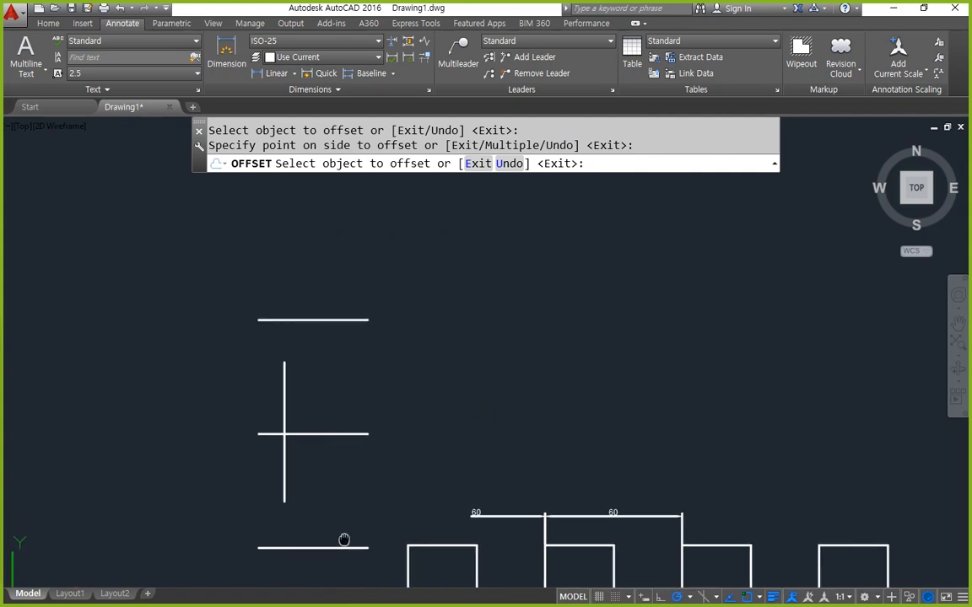
pyautogui.write('m')
pyautogui.press('space')
pyautogui.press('Escape')
# - Move the four new lines straight up, away from the squares
pyautogui.write('m')
pyautogui.press('space')
pyautogui.click(347, 554)
pyautogui.click(253, 254)
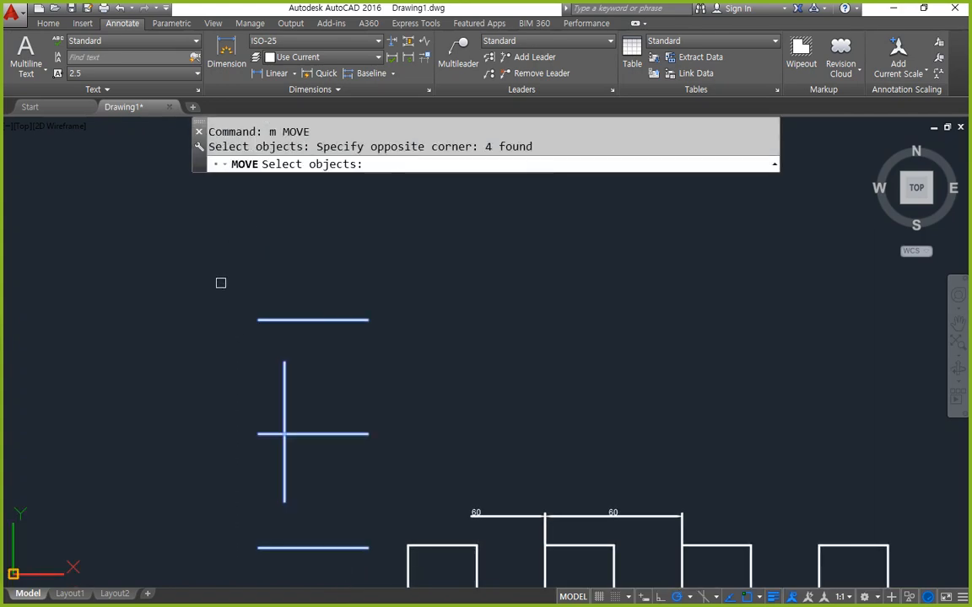
pyautogui.press('space')
pyautogui.click(196, 369)
pyautogui.click(196, 278)
# - Fillet the vertical line with the upper and lower horizontal lines at radius 0 to form two sharp corners
pyautogui.write('f')
pyautogui.press('space')
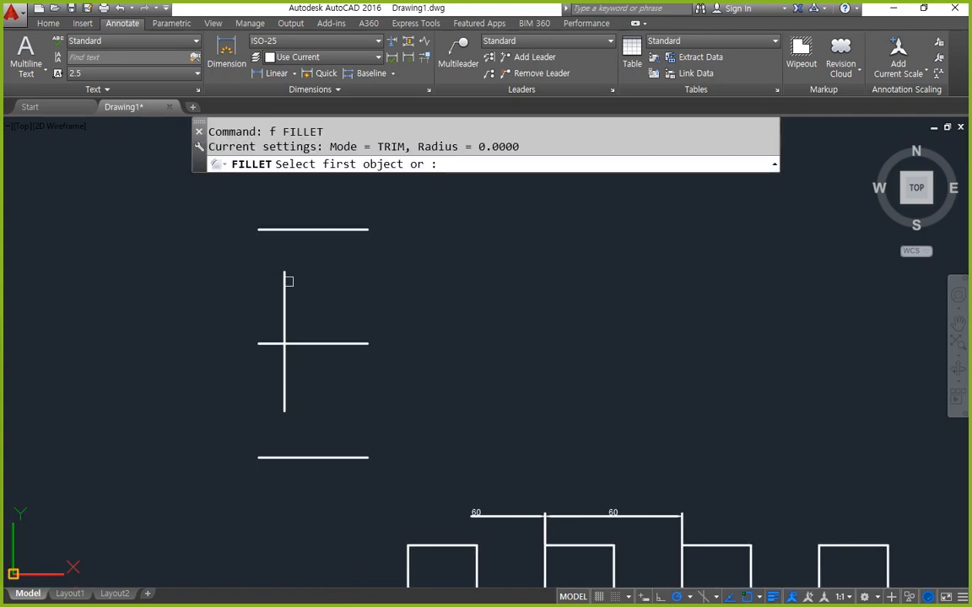
pyautogui.click(284, 277)
pyautogui.click(304, 229)
pyautogui.press('space')
pyautogui.click(284, 379)
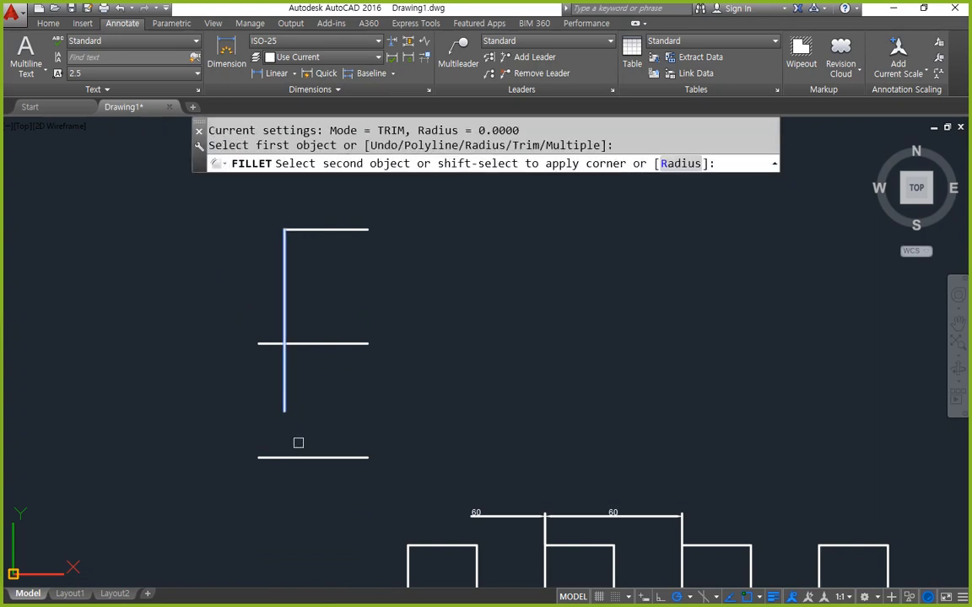
pyautogui.click(304, 456)
# - Offset the vertical line by 20 to the right
pyautogui.write('o')
pyautogui.press('space')
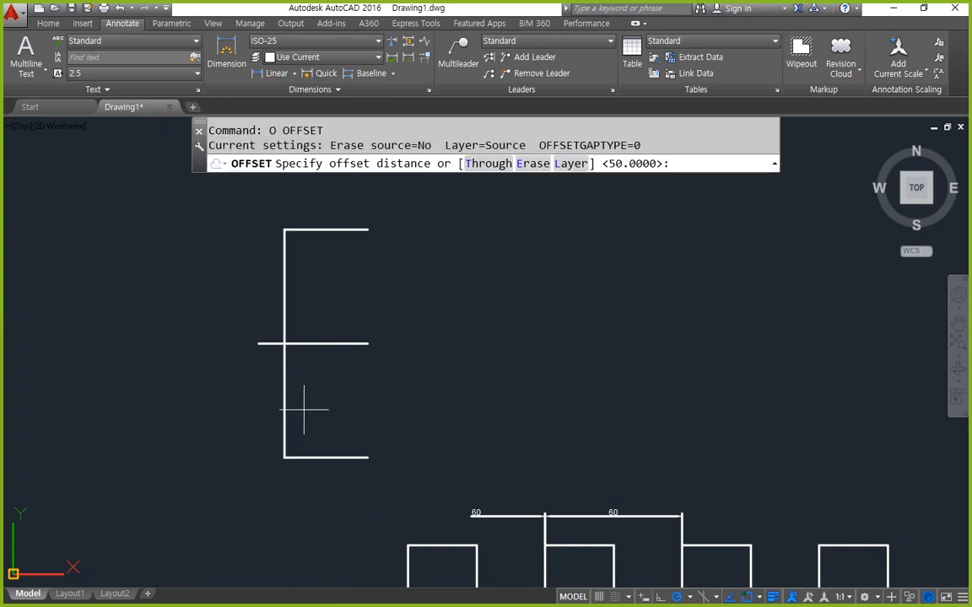
pyautogui.write('20')
pyautogui.press('space')
pyautogui.click(284, 379)
pyautogui.click(349, 385)
pyautogui.press('space')
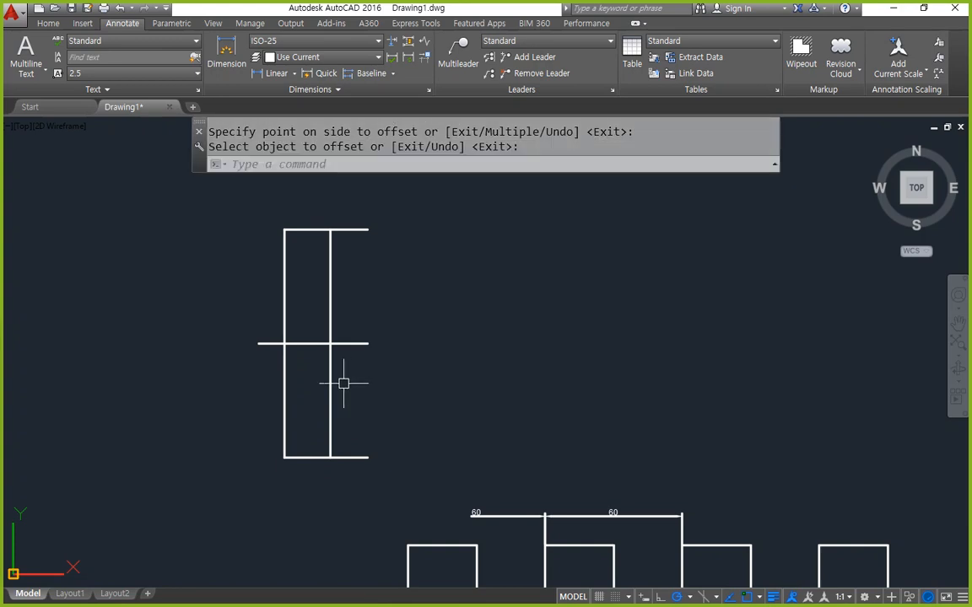
# - Offset the new inner vertical line by 30 to the right
pyautogui.write('o')
pyautogui.press('space')
pyautogui.write('30')
pyautogui.press('space')
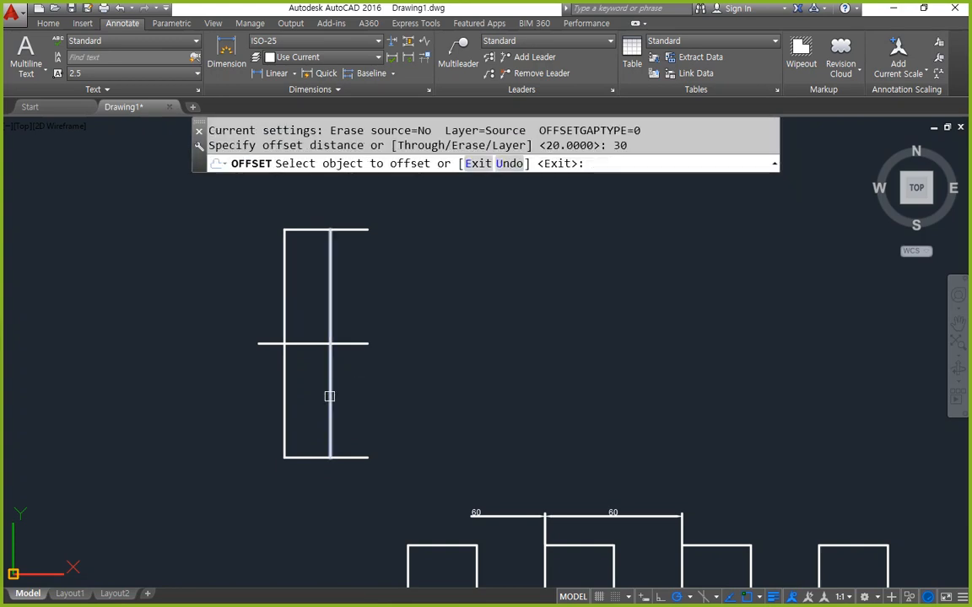
pyautogui.click(330, 395)
pyautogui.click(410, 398)
pyautogui.press('space')
# - Offset the middle horizontal line by 30 both upward and downward
pyautogui.write('o')
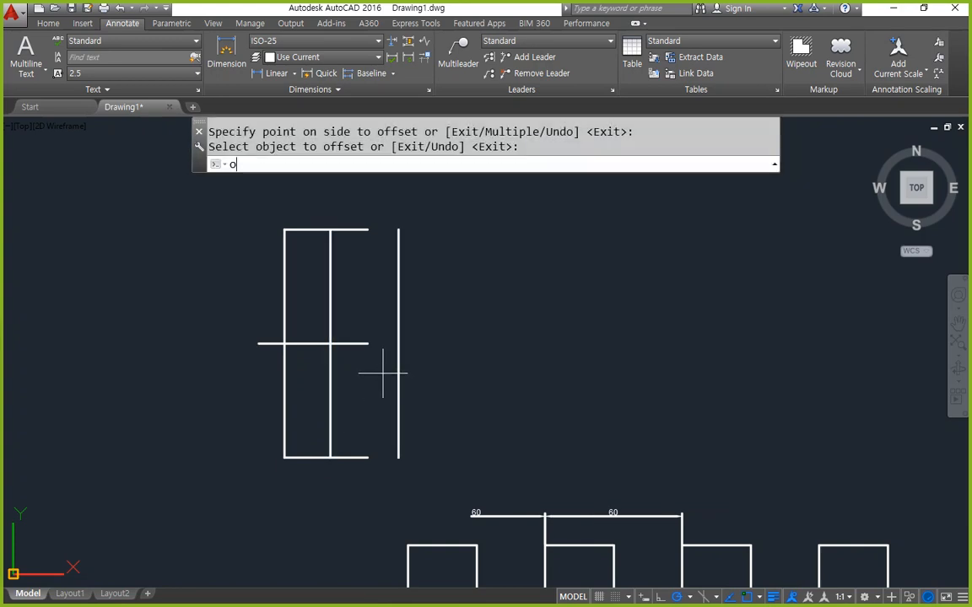
pyautogui.press('space')
pyautogui.write('30')
pyautogui.press('space')
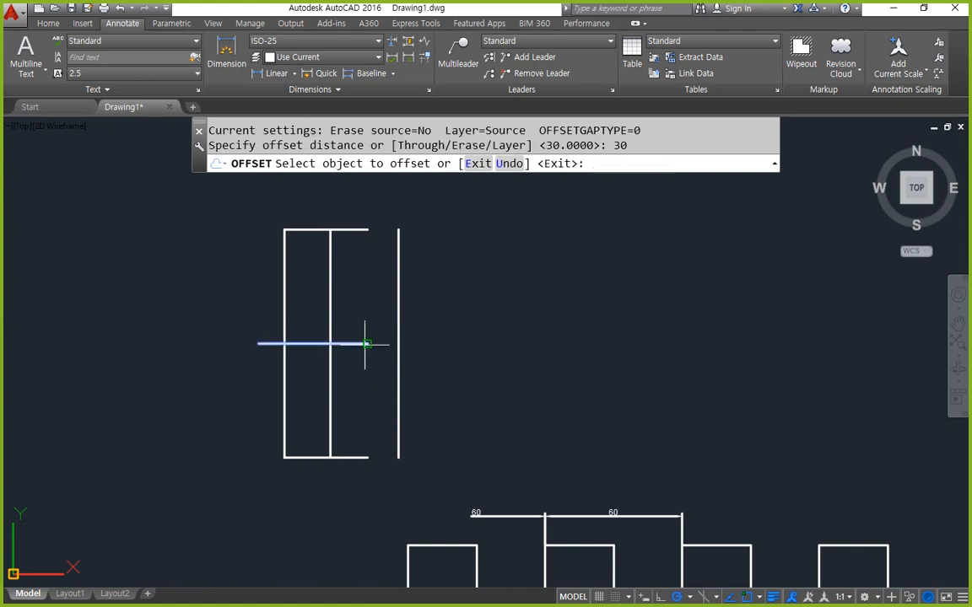
pyautogui.click(366, 343)
pyautogui.click(346, 338)
pyautogui.click(350, 343)
pyautogui.click(353, 365)
pyautogui.press('space')
# - Fillet the two new horizontal lines with the rightmost vertical line at radius 0 to form sharp corners
pyautogui.write('f')
pyautogui.press('space')
pyautogui.click(354, 411)
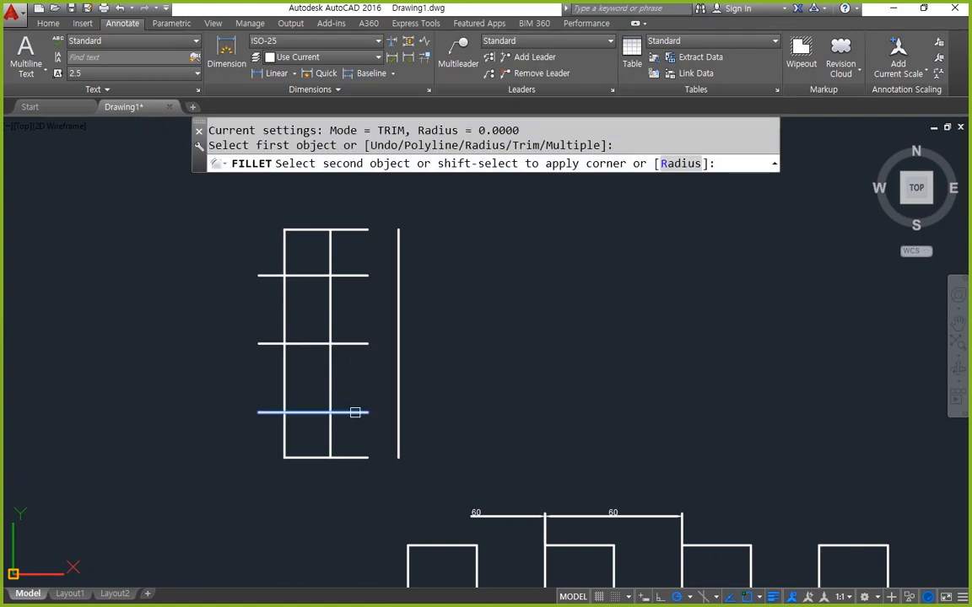
pyautogui.click(394, 377)
pyautogui.press('space')
pyautogui.click(361, 275)
pyautogui.click(361, 276)
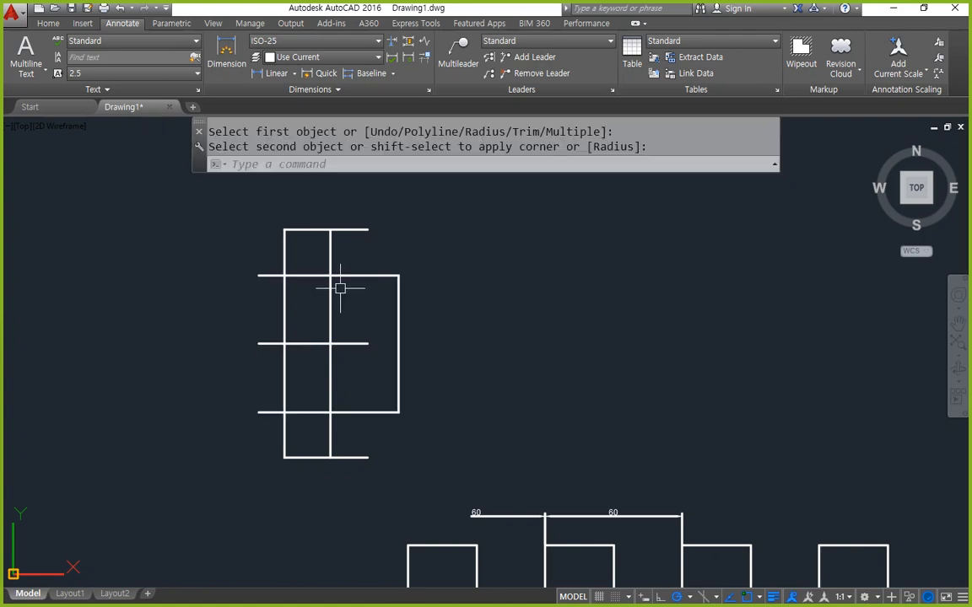
# - Trim the excess horizontal segments so a tall flange rectangle with a smaller rectangle on its right side remains
pyautogui.write('tr')
pyautogui.press('space')
pyautogui.press('space')
pyautogui.click(266, 275)
pyautogui.click(303, 274)
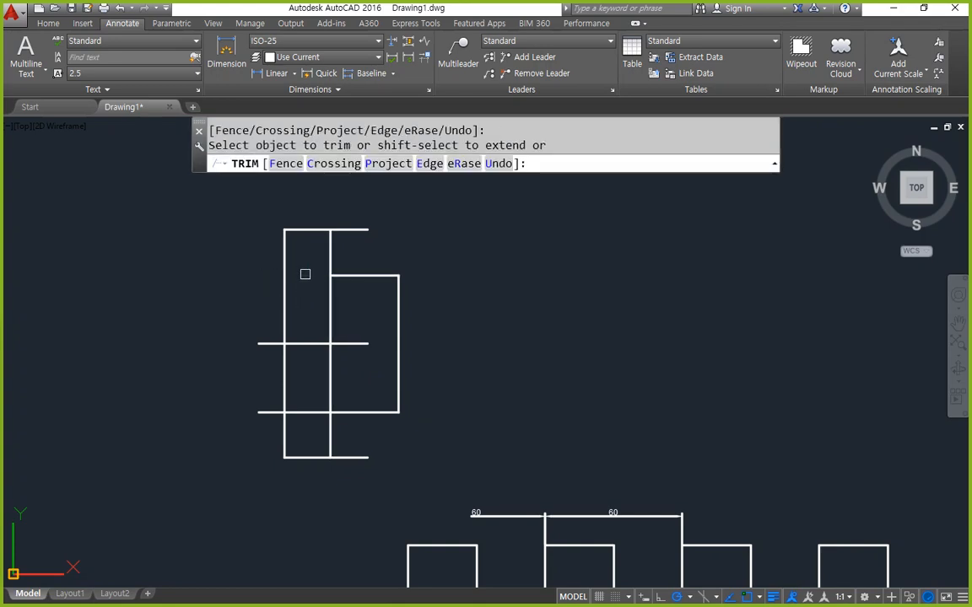
pyautogui.click(262, 411)
pyautogui.click(310, 412)
pyautogui.click(348, 457)
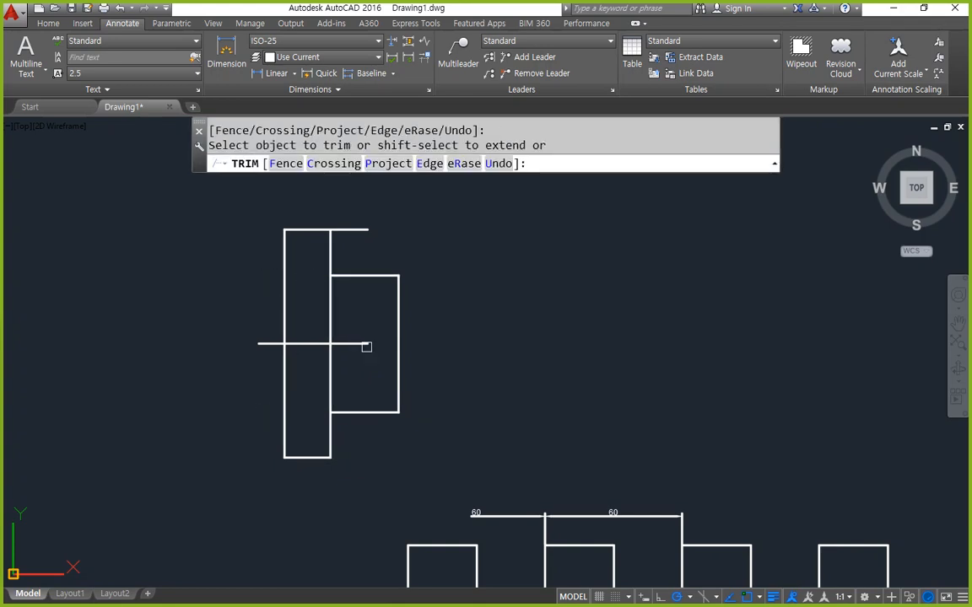
pyautogui.click(354, 229)
pyautogui.click(367, 274)
pyautogui.press('space')
# - Extend the middle horizontal line to the shape's right edge and trim its overhang beyond the left edge
pyautogui.write('ex')
pyautogui.press('space')
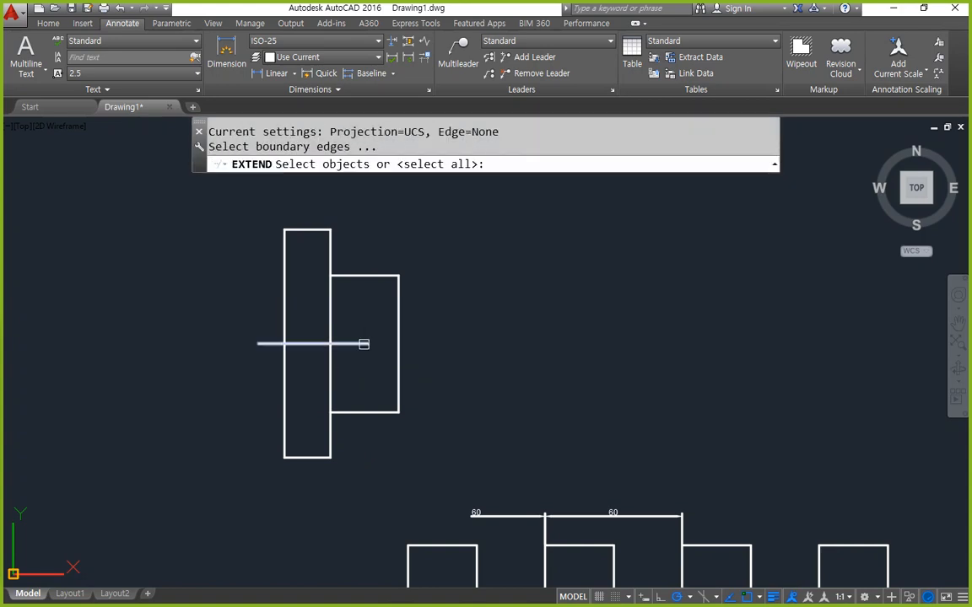
pyautogui.press('space')
pyautogui.doubleClick(362, 343)
pyautogui.press('space')
pyautogui.write('tr')
pyautogui.press('space')
pyautogui.press('space')
pyautogui.click(262, 343)
pyautogui.press('space')
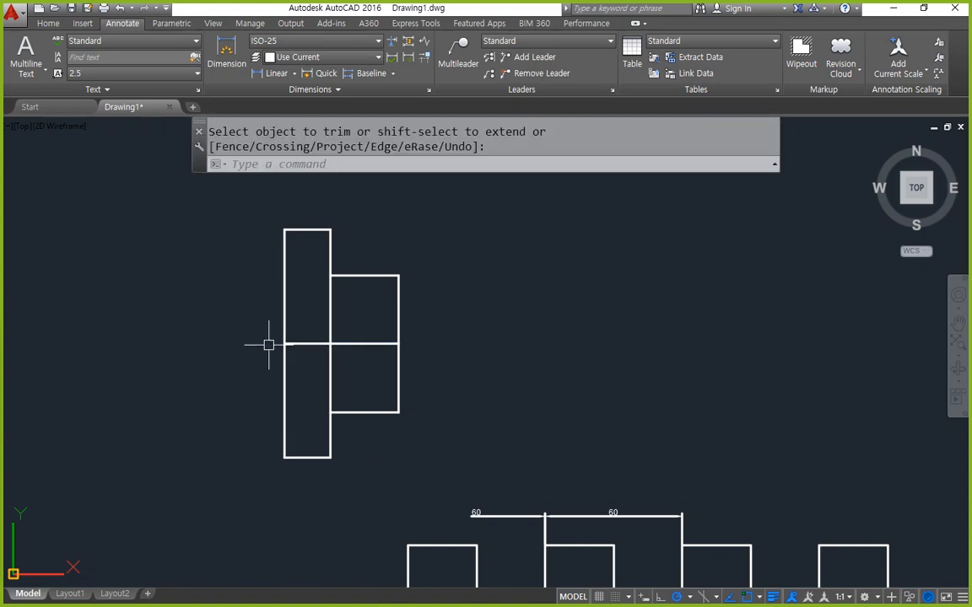
# - Lengthen the middle horizontal line by a delta of 3 at both ends
pyautogui.write('len')
pyautogui.press('space')
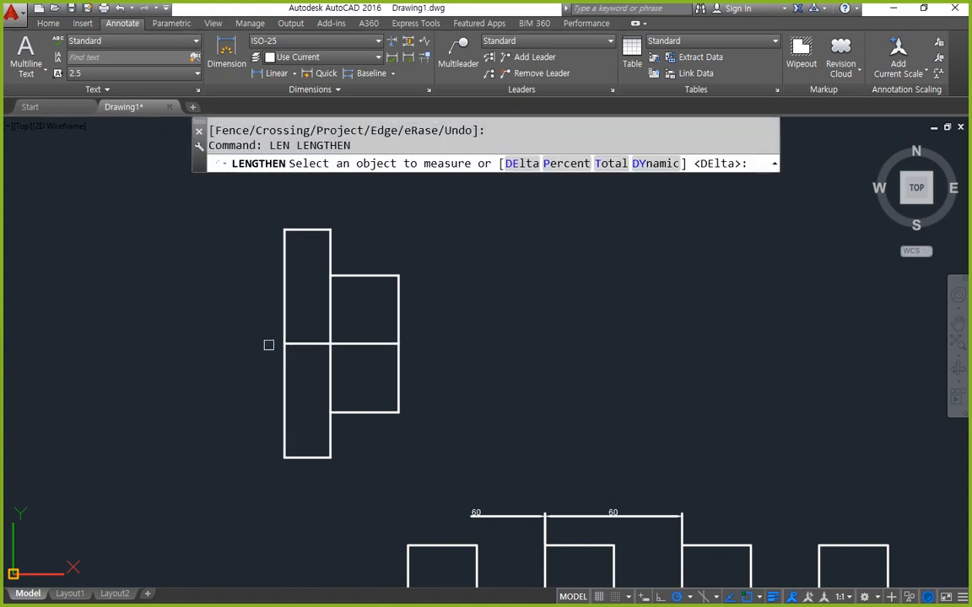
pyautogui.write('de')
pyautogui.press('space')
pyautogui.press('space')
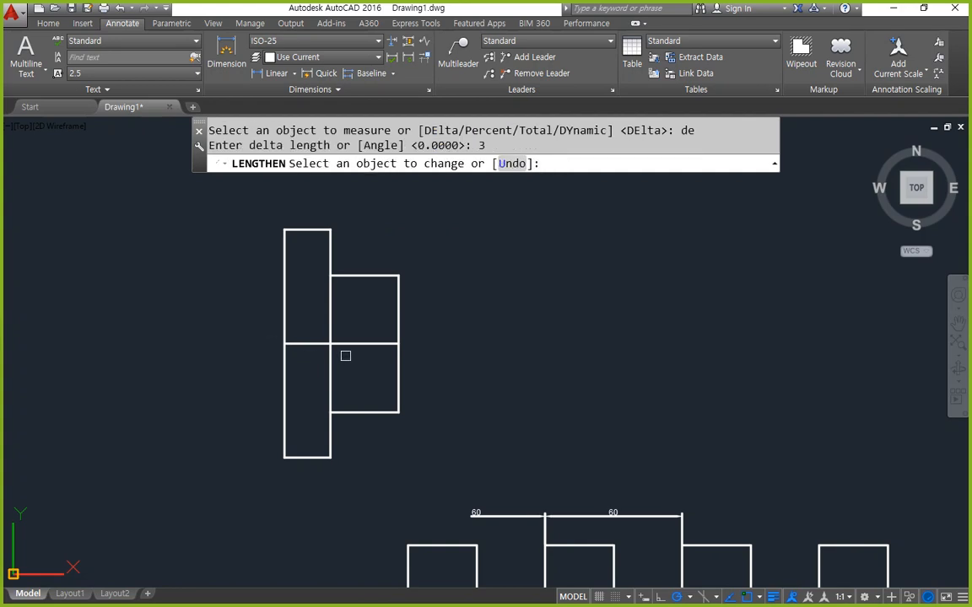
pyautogui.click(310, 346)
pyautogui.press('Escape')
# - Move the middle horizontal line to the cen layer
pyautogui.click(366, 342)
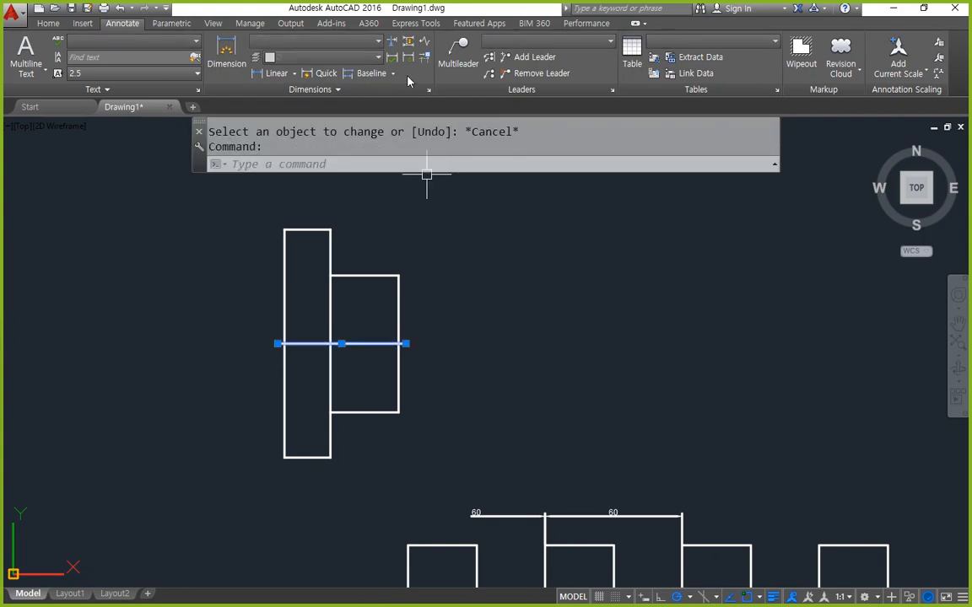
pyautogui.click(53, 25)
pyautogui.click(485, 40)
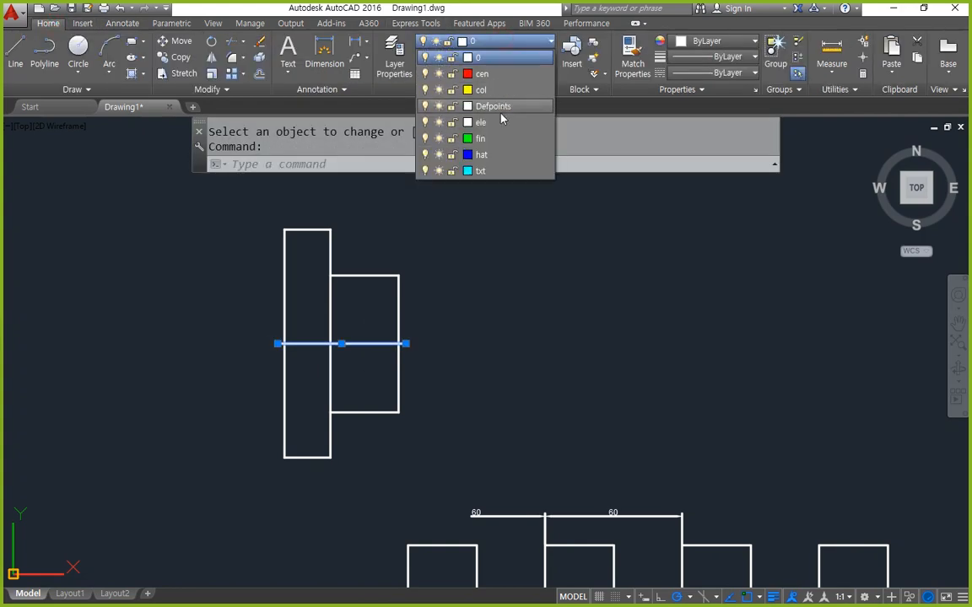
pyautogui.click(472, 76)
pyautogui.press('Escape')
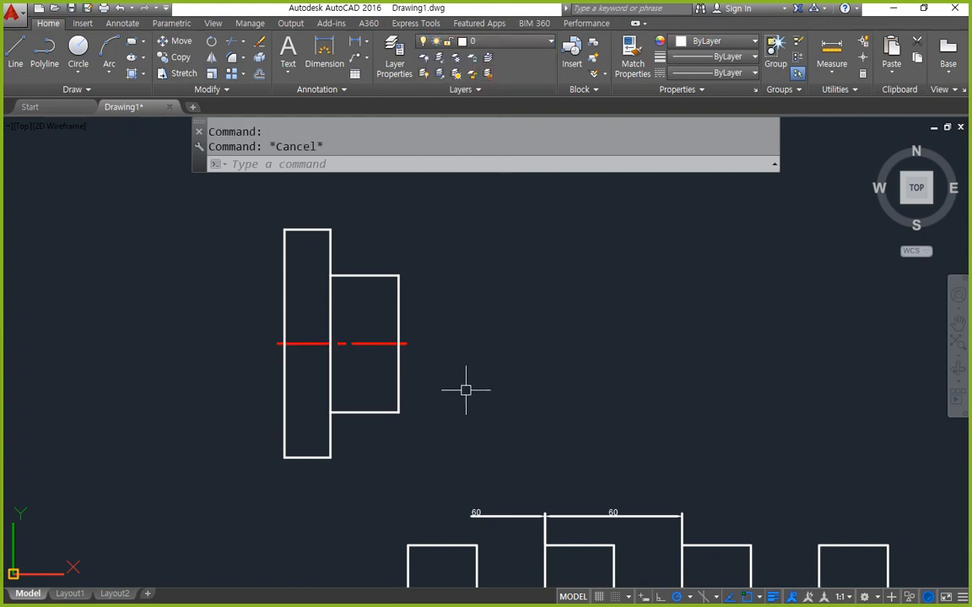
# - Try global linetype scale factors of 0.3 and 0.5, and regenerate the drawing
pyautogui.write('lts')
pyautogui.press('Return')
pyautogui.write('0.3')
pyautogui.press('Return')
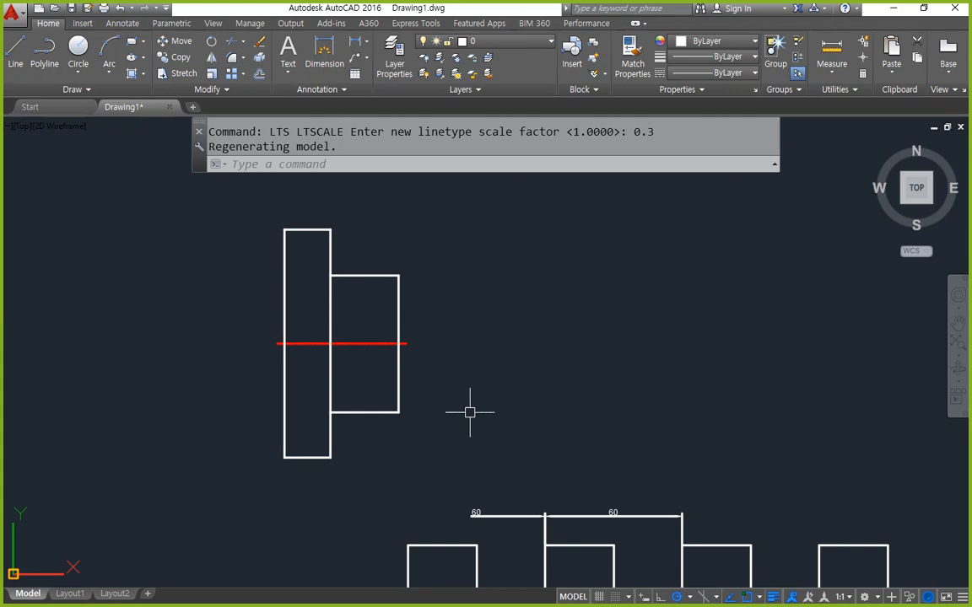
pyautogui.press('Return')
pyautogui.write('0.5')
pyautogui.press('Return')
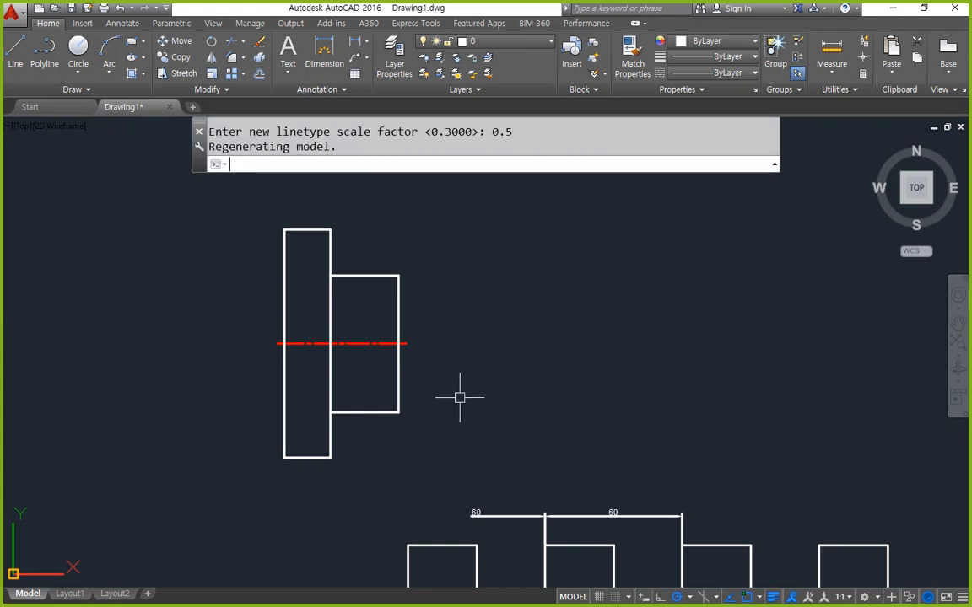
pyautogui.write('re')
pyautogui.press('Return')
pyautogui.press('Return')
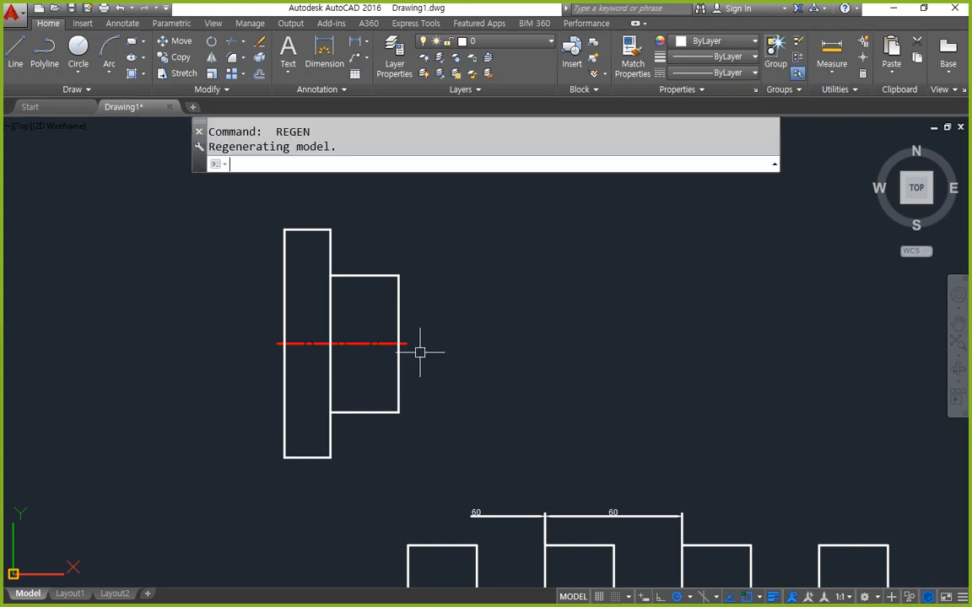
pyautogui.write('1')
pyautogui.press('Return')
pyautogui.write('re')
pyautogui.press('Return')
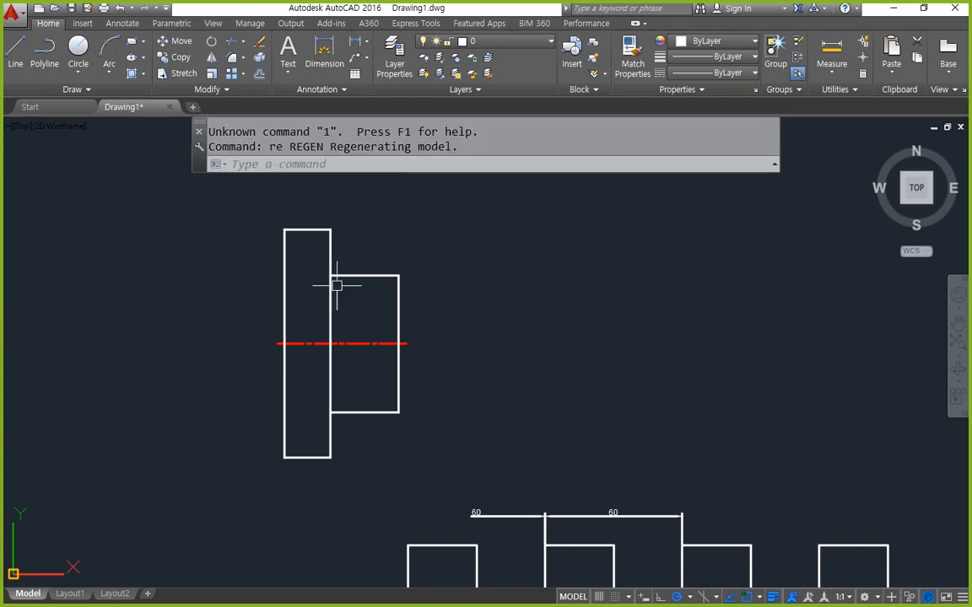
# - Set the global linetype scale factor back to 1
pyautogui.write('lts')
pyautogui.press('Return')
pyautogui.write('1')
pyautogui.press('Return')
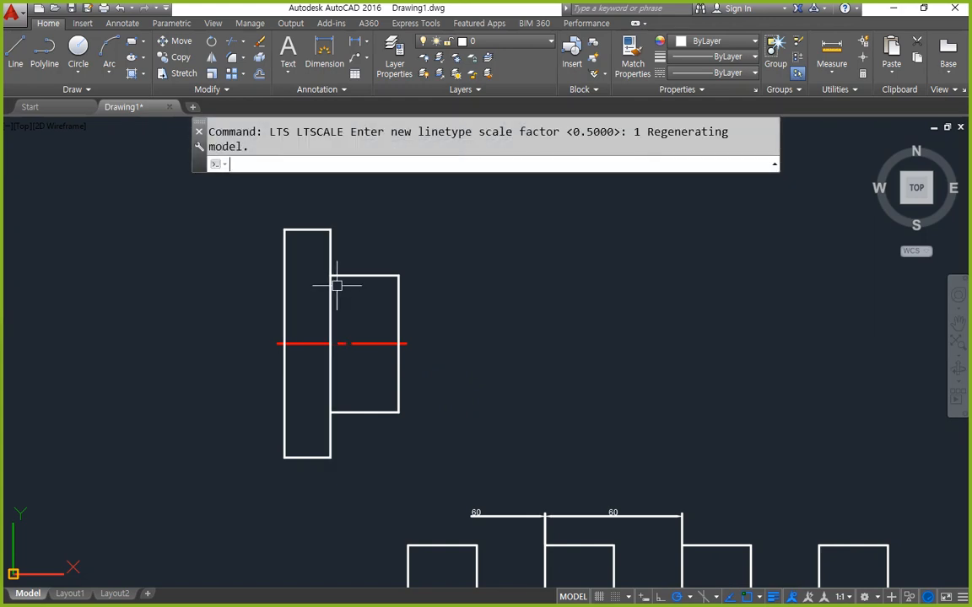
# - Offset the centerline by 40 both upward and downward
pyautogui.write('o')
pyautogui.press('Return')
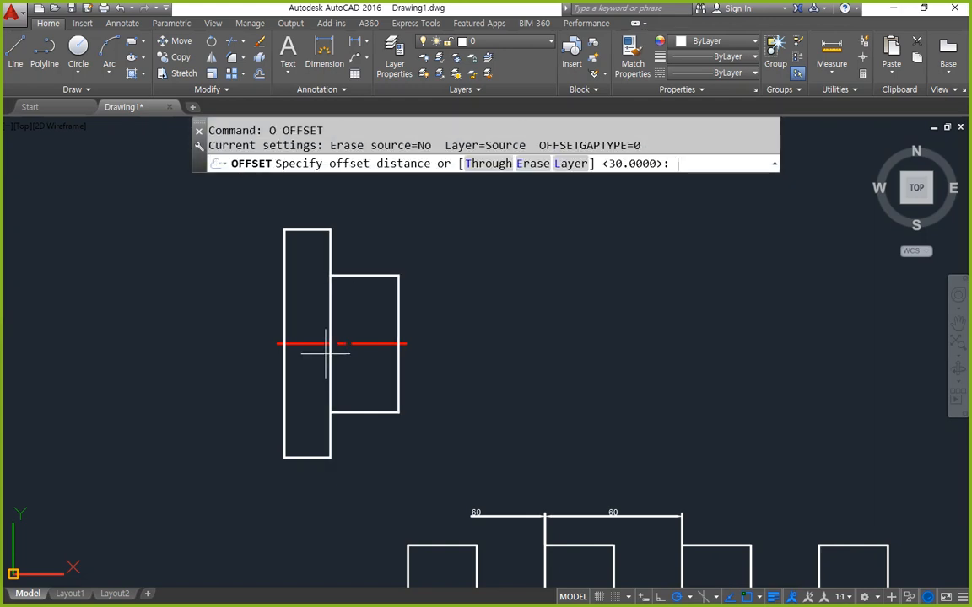
pyautogui.write('40')
pyautogui.press('Return')
pyautogui.click(300, 343)
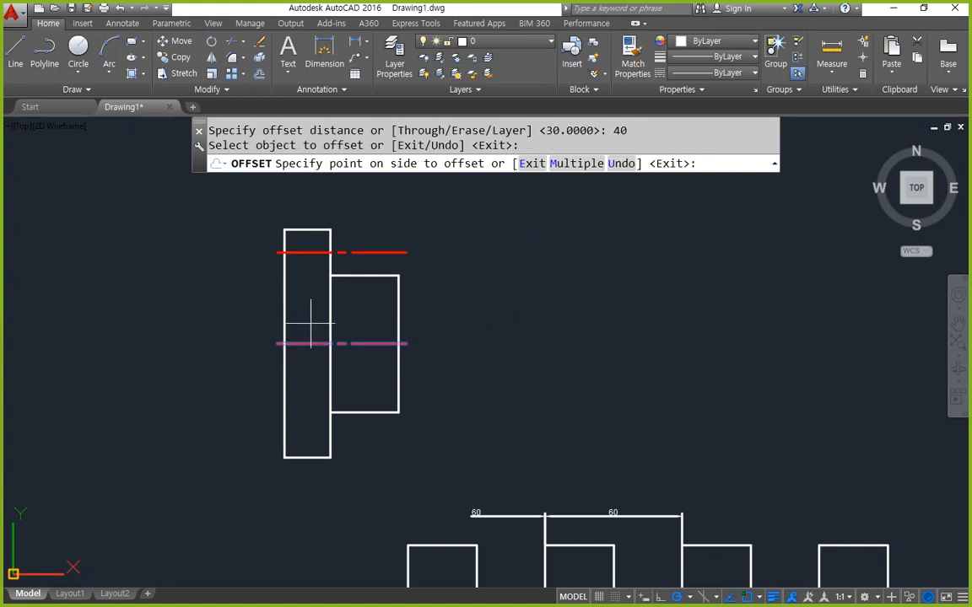
pyautogui.click(314, 305)
pyautogui.click(307, 343)
pyautogui.click(308, 371)
pyautogui.press('Return')
# - Trim the inner vertical line between the smaller rectangle's upper edge and the centerline
pyautogui.write('tr')
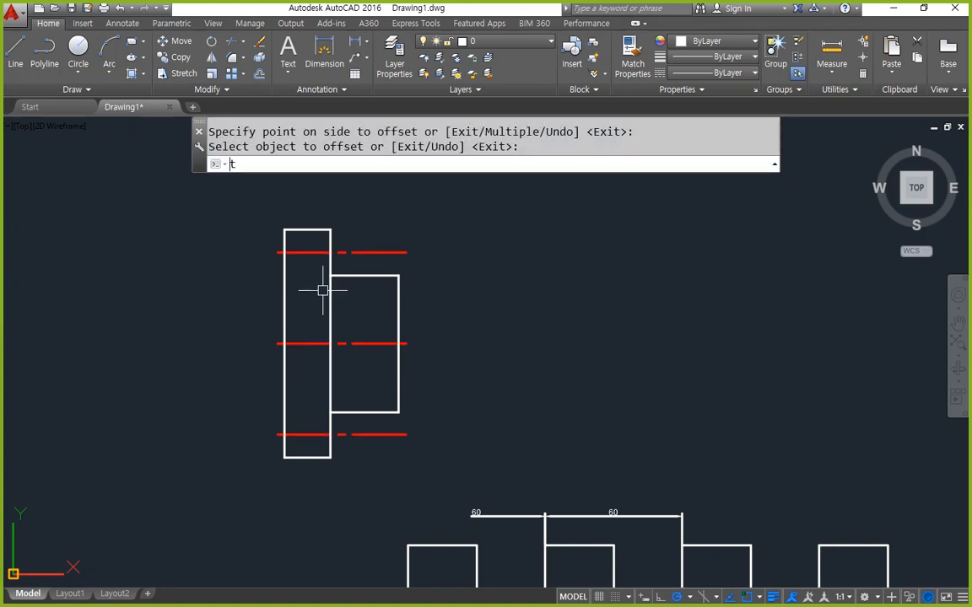
pyautogui.press('Return')
pyautogui.press('Return')
pyautogui.click(330, 306)
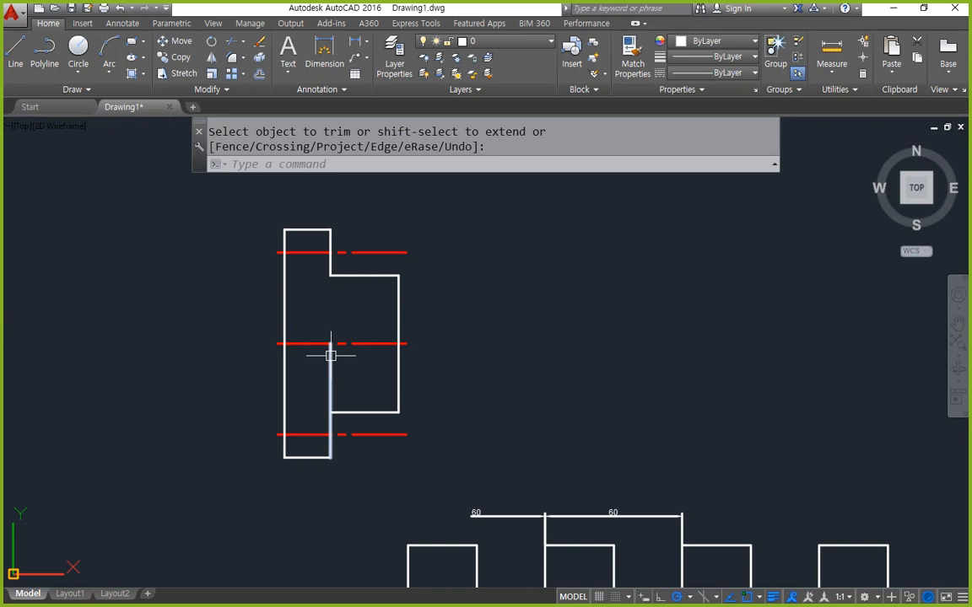
pyautogui.press('Return')
# - Offset the middle centerline by 15 upward
pyautogui.write('o')
pyautogui.press('Return')
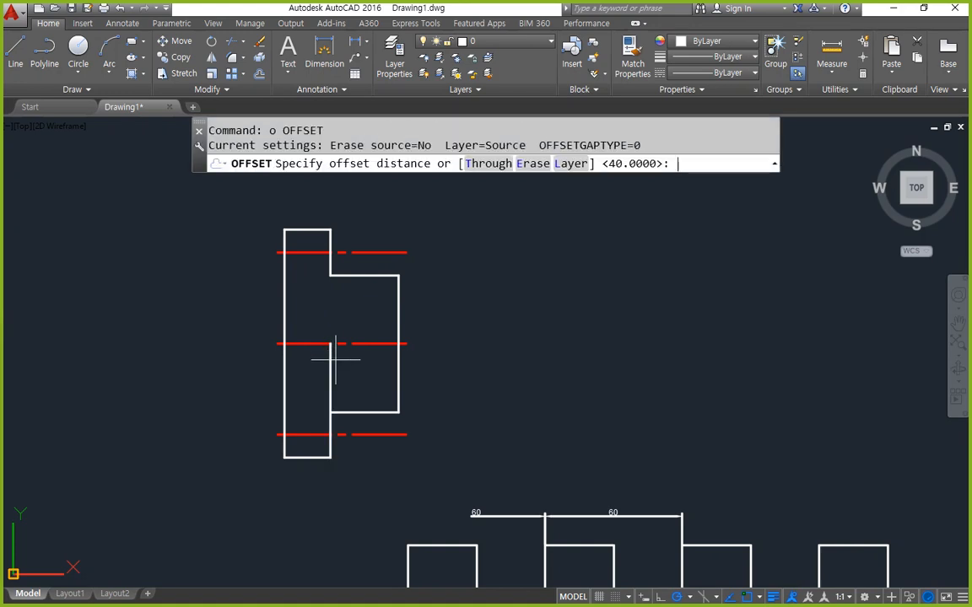
pyautogui.write('15')
pyautogui.press('Return')
pyautogui.click(339, 343)
pyautogui.click(340, 307)
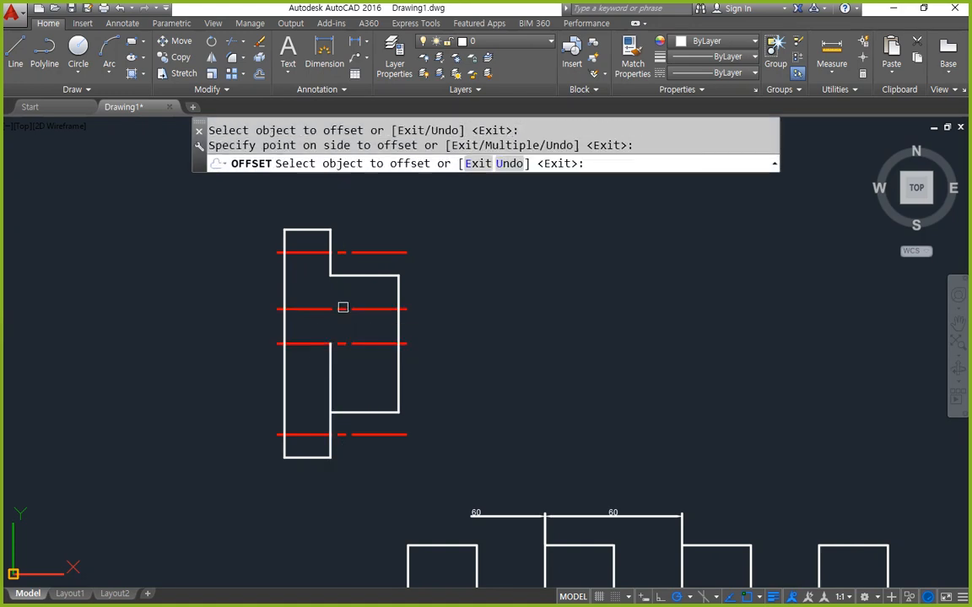
pyautogui.press('Return')
# - Match the properties of the new line above the middle centerline to the white outline's right edge
pyautogui.write('ma')
pyautogui.press('Return')
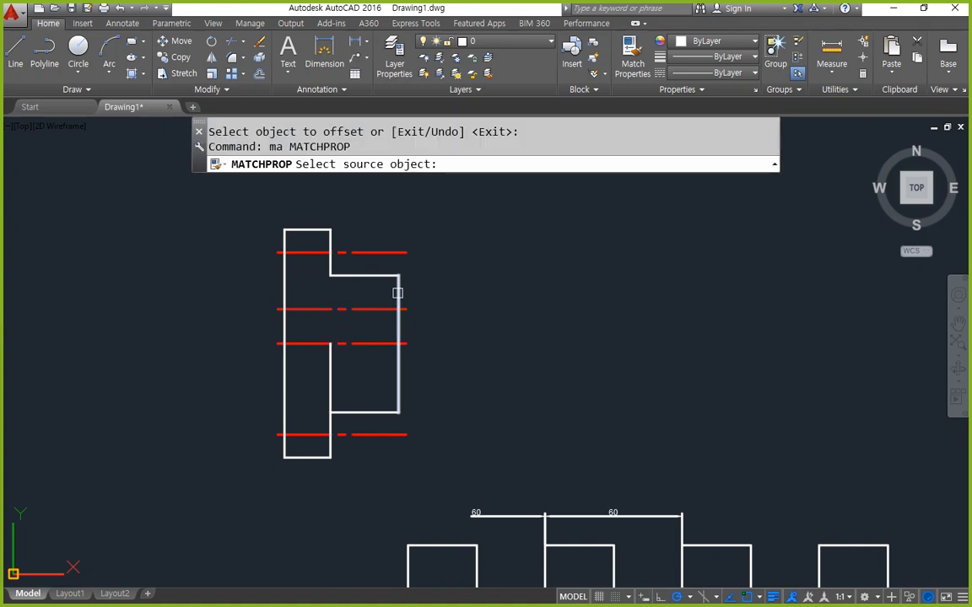
pyautogui.click(398, 289)
pyautogui.click(371, 307)
pyautogui.press('Return')
# - Trim the overhangs of the upper inner line and the parts of the outer two centerlines right of the flange
pyautogui.write('tr')
pyautogui.press('Return')
pyautogui.press('Return')
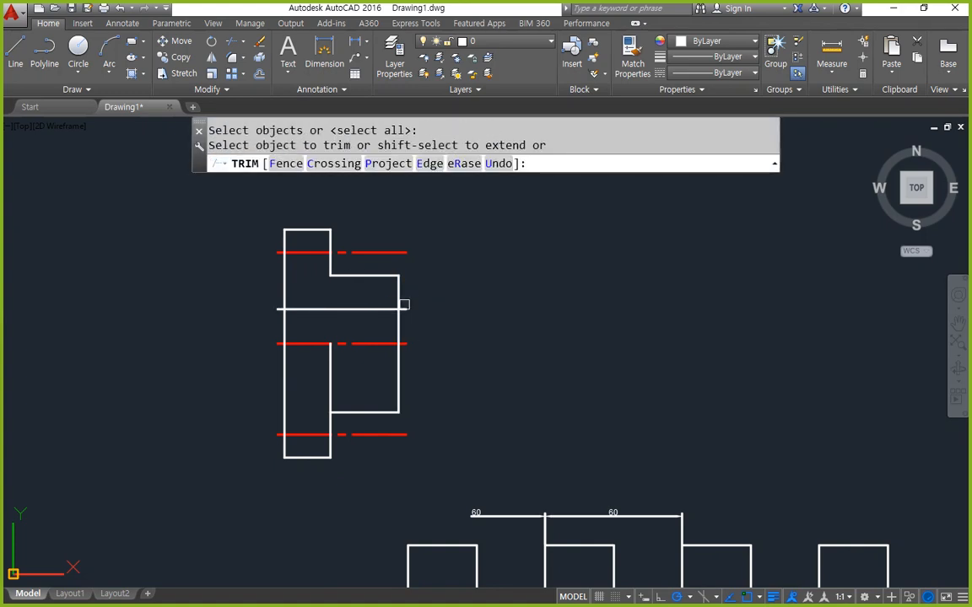
pyautogui.click(407, 305)
pyautogui.click(404, 313)
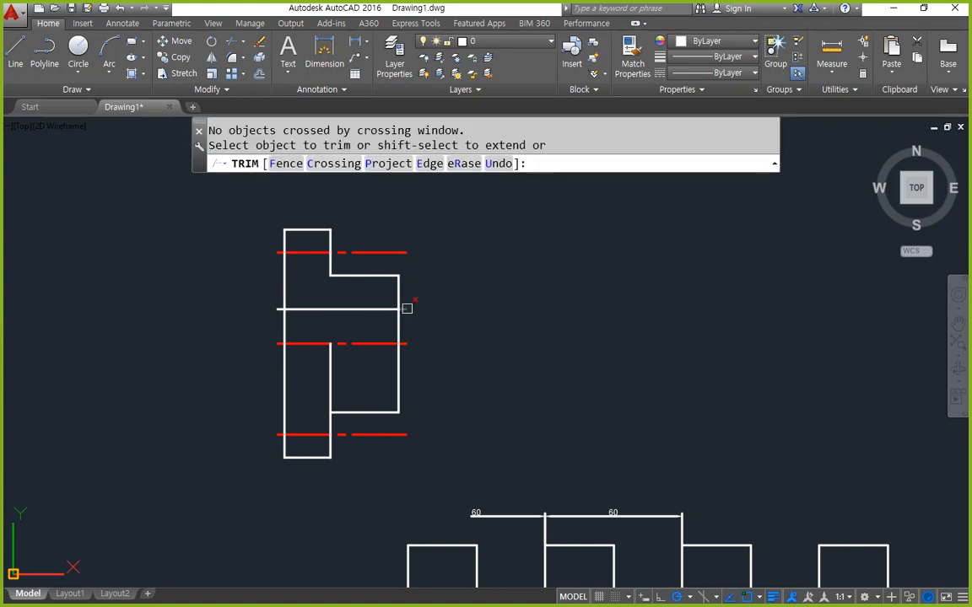
pyautogui.click(346, 253)
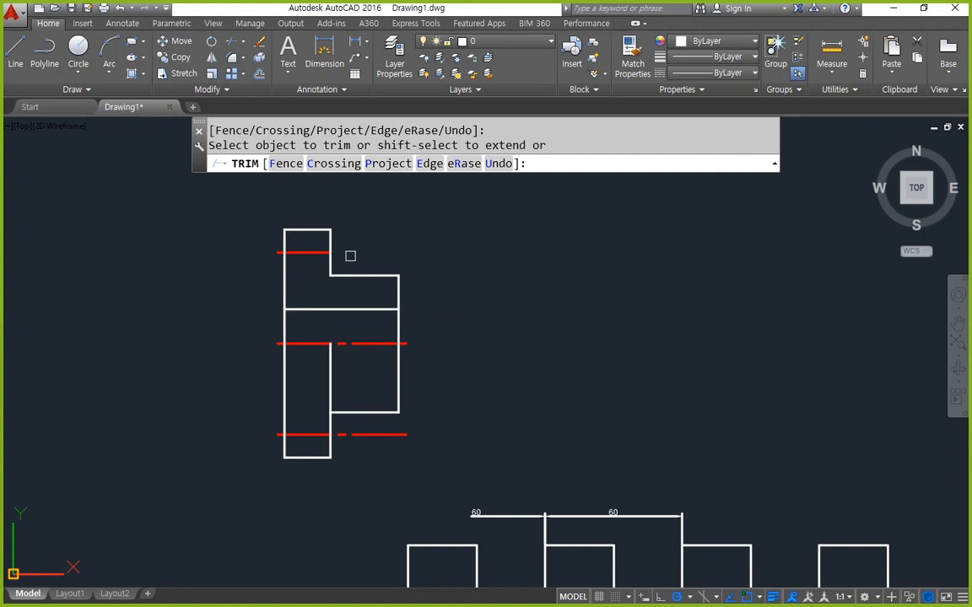
pyautogui.click(376, 435)
# - Lengthen the right ends of the upper and lower centerlines by a delta of 3
pyautogui.write('len')
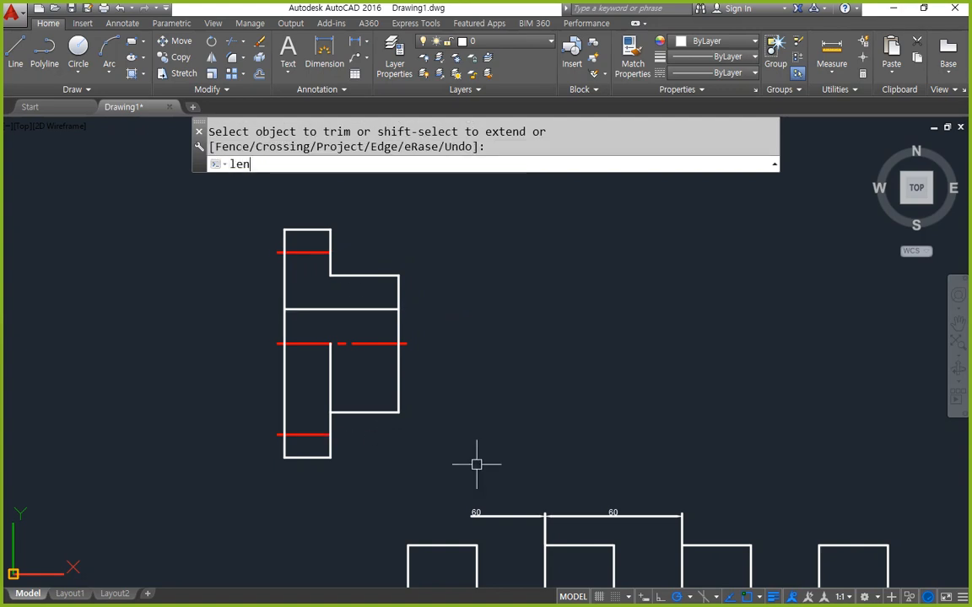
pyautogui.press('Return')
pyautogui.write('de')
pyautogui.press('Return')
pyautogui.press('Return')
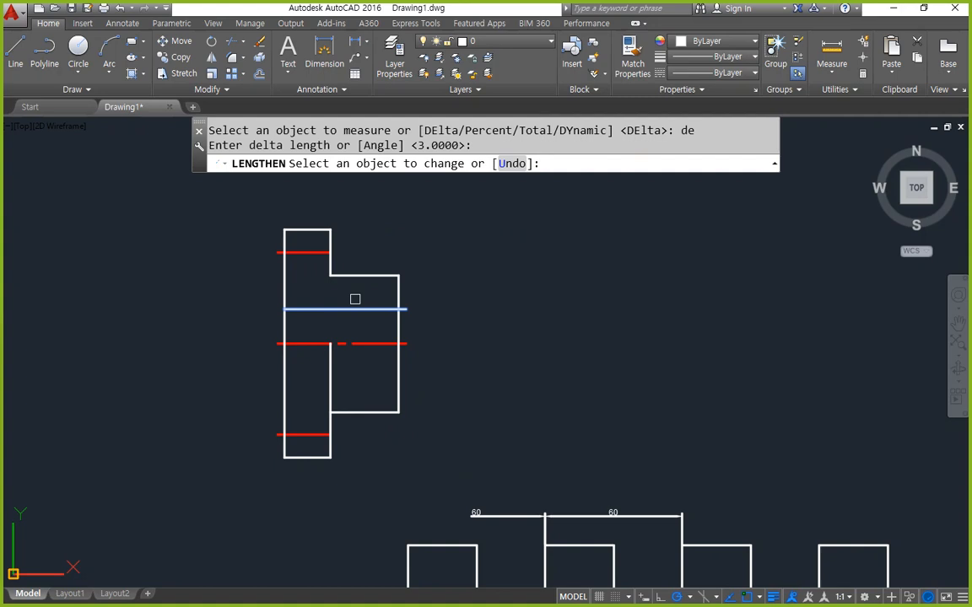
pyautogui.click(322, 251)
pyautogui.click(312, 439)
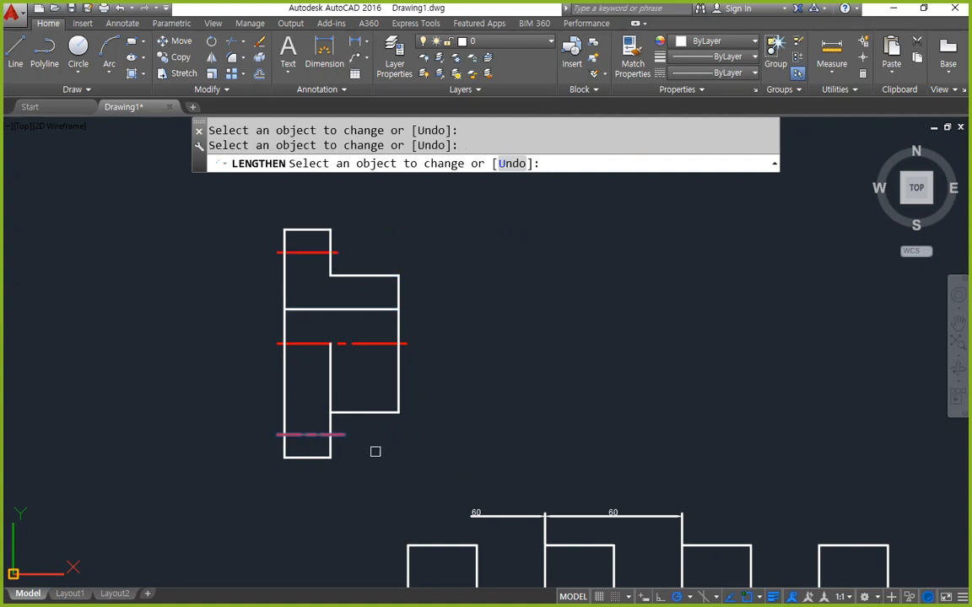
pyautogui.press('Return')
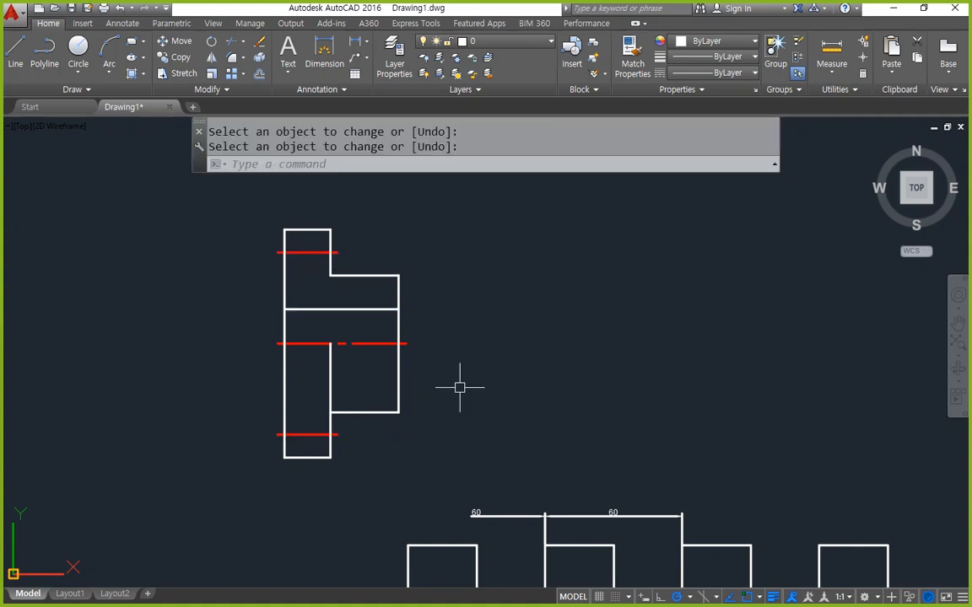
# - Try offsetting the upper centerline by 3 upward, and erase the offset line
pyautogui.write('o')
pyautogui.press('Return')
pyautogui.write('3')
pyautogui.press('Return')
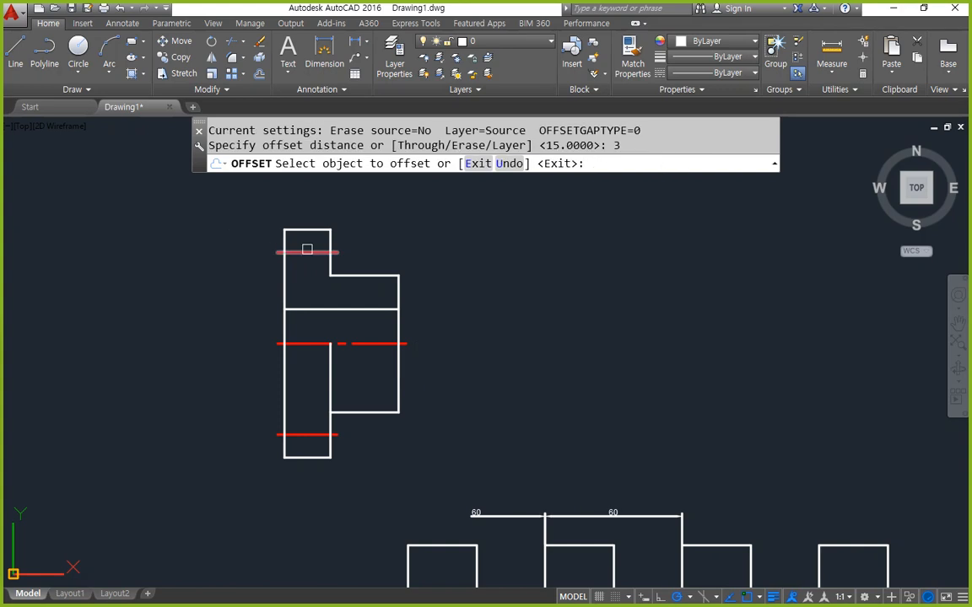
pyautogui.click(307, 249)
pyautogui.click(307, 241)
pyautogui.click(308, 248)
pyautogui.press('Escape')
pyautogui.click(310, 244)
pyautogui.write('e')
pyautogui.press('Return')
# - Offset the upper centerline by 5 both above and below to form the bolt hole edges
pyautogui.scroll(2, 299, 246)
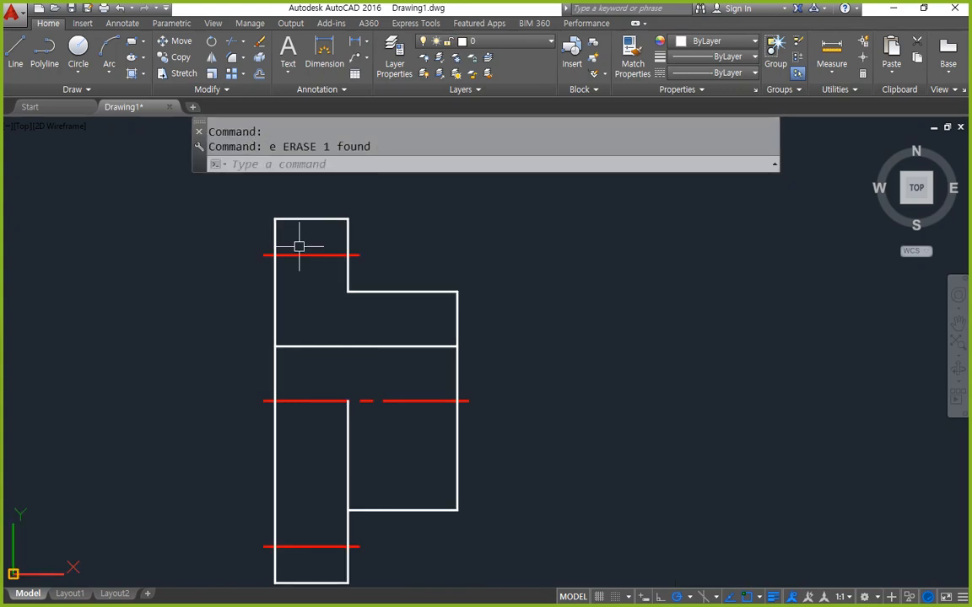
pyautogui.write('o')
pyautogui.press('Return')
pyautogui.write('5')
pyautogui.press('Return')
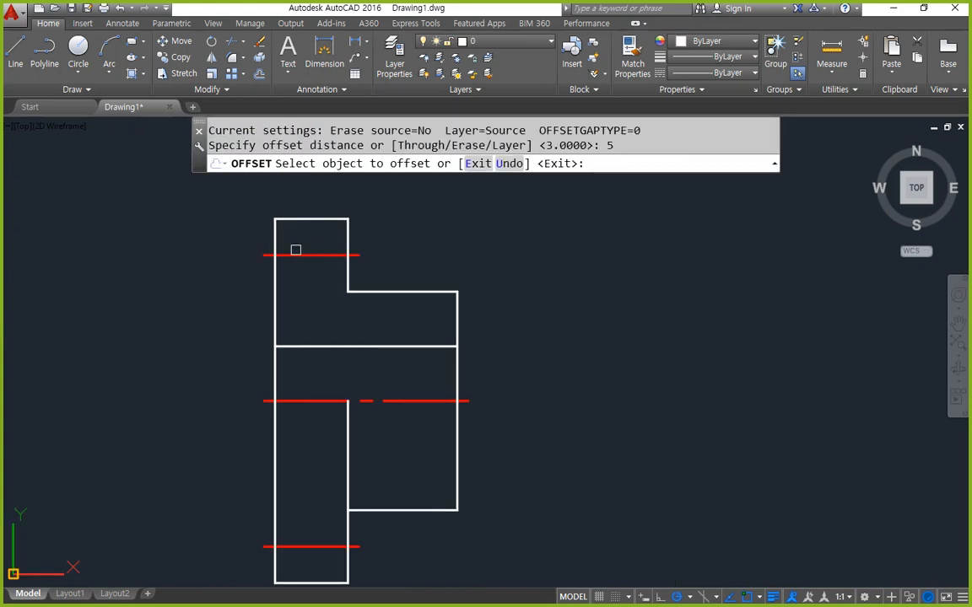
pyautogui.click(297, 254)
pyautogui.click(311, 244)
pyautogui.click(310, 254)
pyautogui.click(313, 265)
pyautogui.press('Escape')
# - Trim the overhangs of the two bolt hole lines at both sides of the flange outline
pyautogui.write('tr')
pyautogui.press('Return')
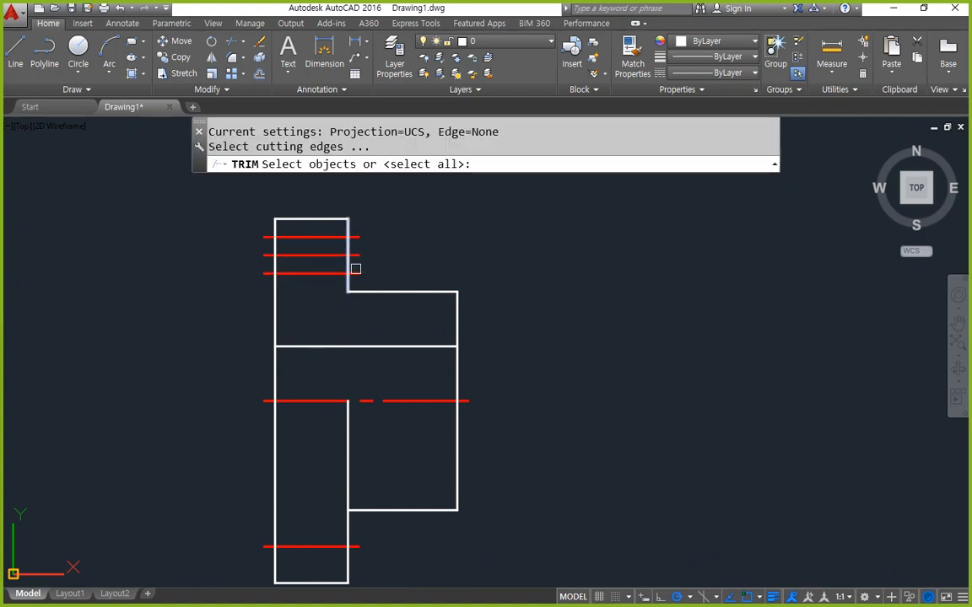
pyautogui.press('Return')
pyautogui.click(357, 270)
pyautogui.click(263, 273)
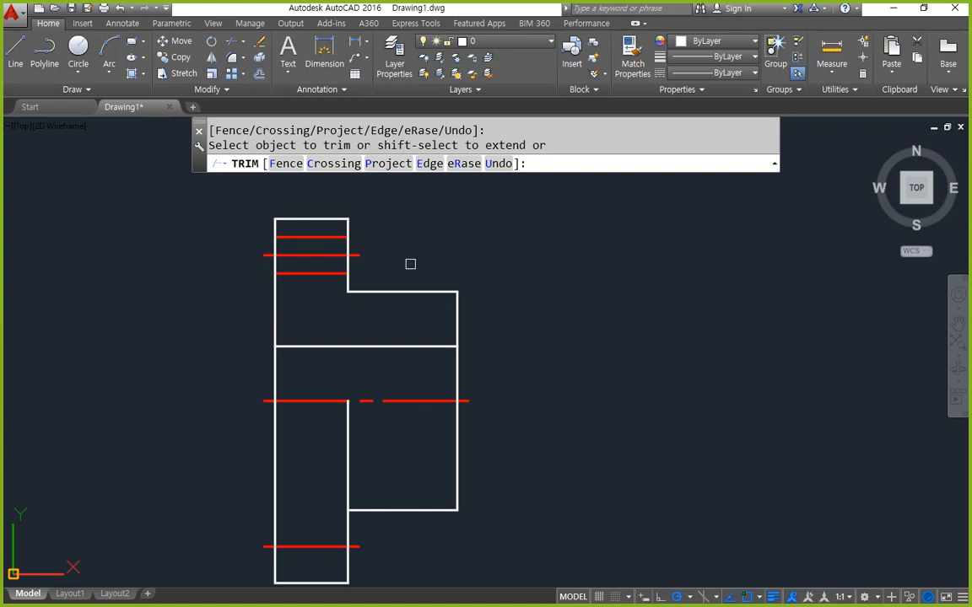
pyautogui.press('Escape')
# - Fillet the upper and lower inner corners between the flange and the hub with a radius of 3
pyautogui.write('f')
pyautogui.press('Return')
pyautogui.write('r')
pyautogui.press('Return')
pyautogui.write('3')
pyautogui.press('Return')
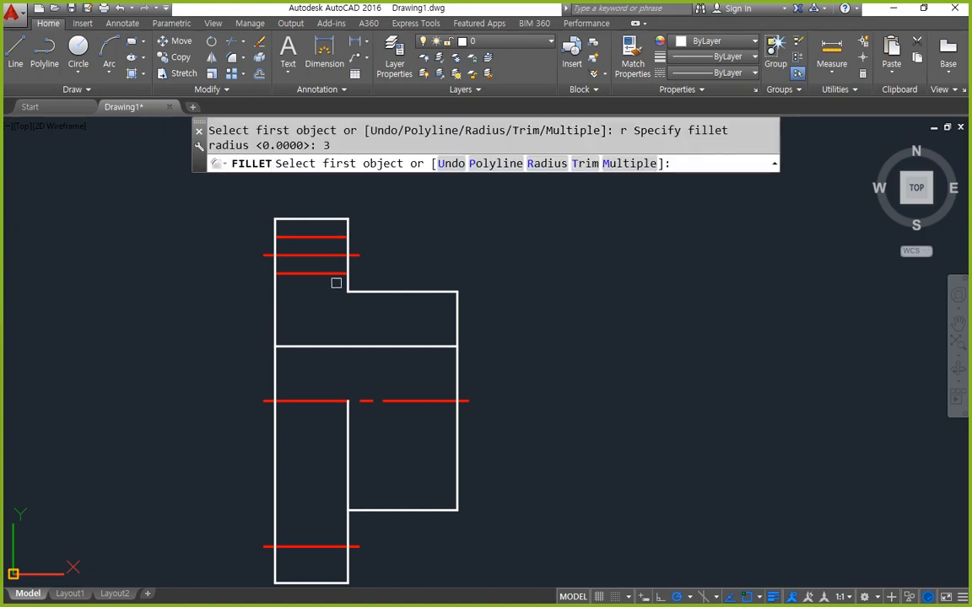
pyautogui.click(347, 280)
pyautogui.click(374, 291)
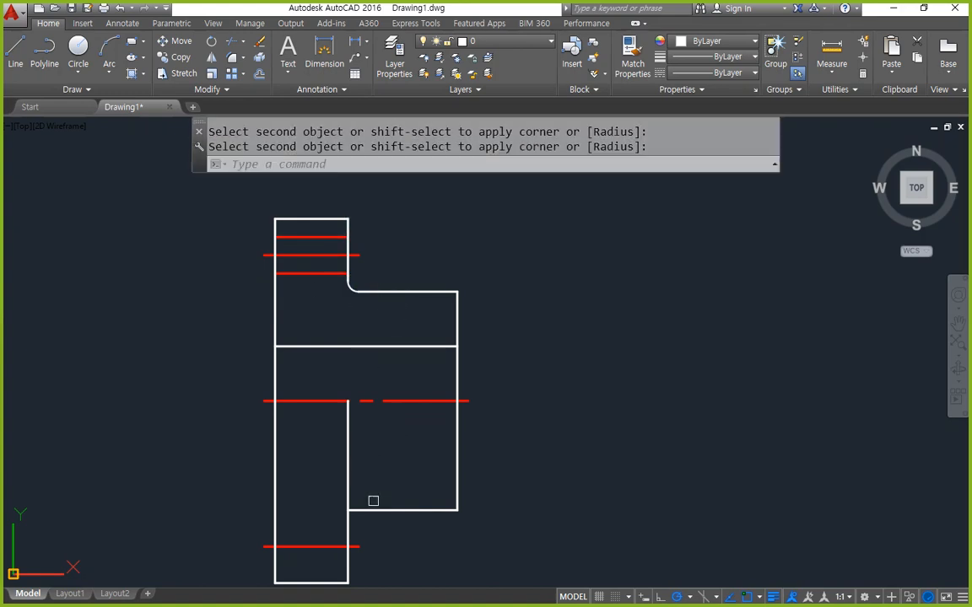
pyautogui.press('Return')
pyautogui.click(368, 510)
pyautogui.click(351, 530)
# - Extend the lower flange's right edge back up to the middle centerline
pyautogui.write('ex')
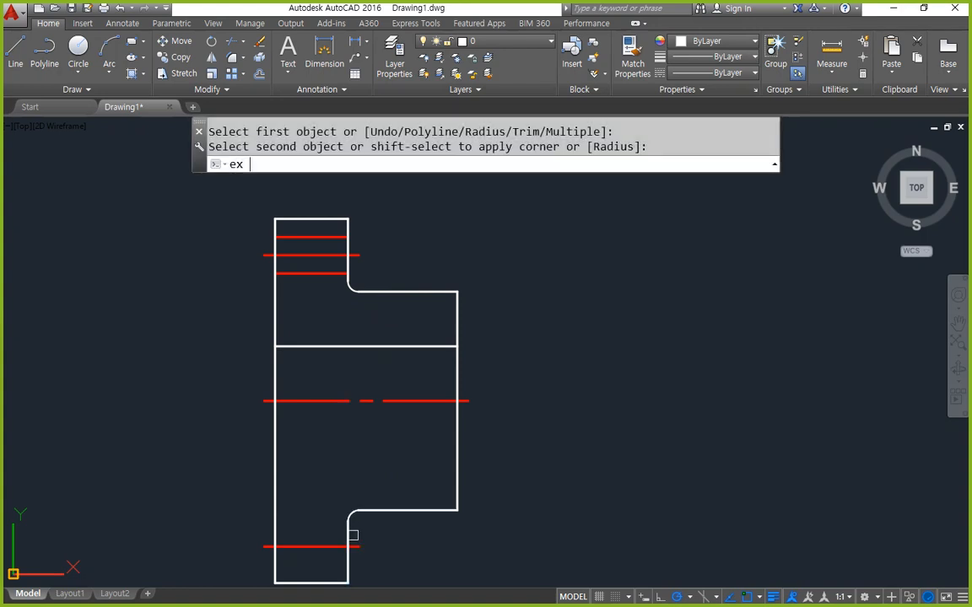
pyautogui.press('Return')
pyautogui.press('Return')
pyautogui.click(349, 531)
pyautogui.press('Return')
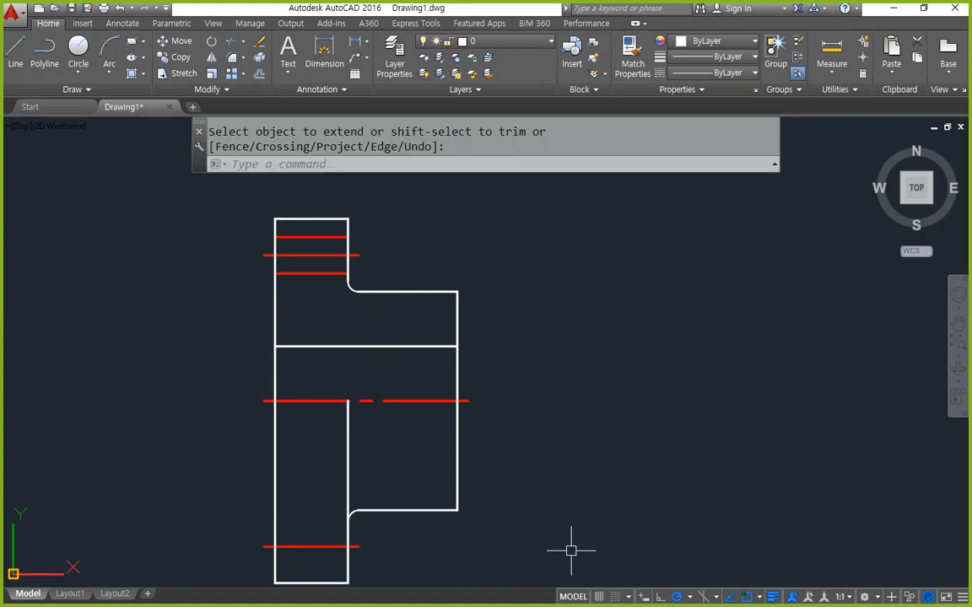
pyautogui.press('Escape')
# - Match the properties of the two bolt hole lines to the hub's white upper edge
pyautogui.write('ma')
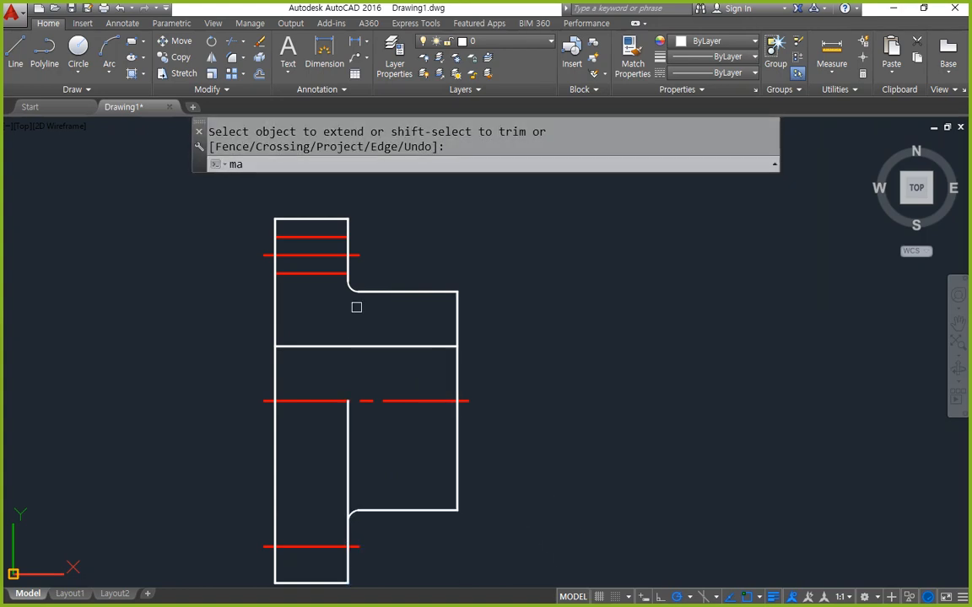
pyautogui.press('Return')
pyautogui.click(373, 292)
pyautogui.click(316, 273)
pyautogui.click(315, 237)
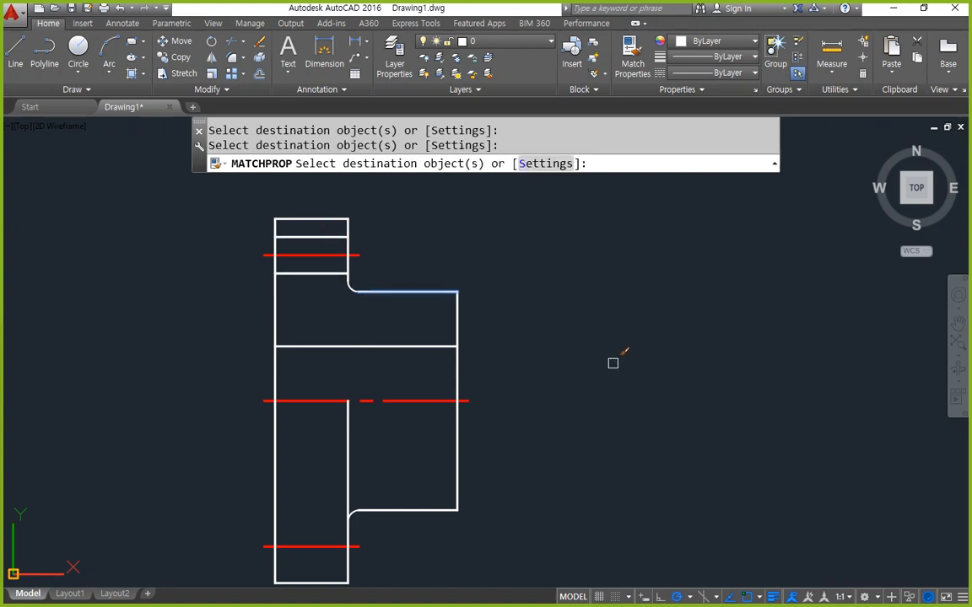
pyautogui.press('Return')
# - Hatch the two sectioned regions above the bore with a user defined pattern, spacing 5 and angle 45
pyautogui.write('h')
pyautogui.press('Return')
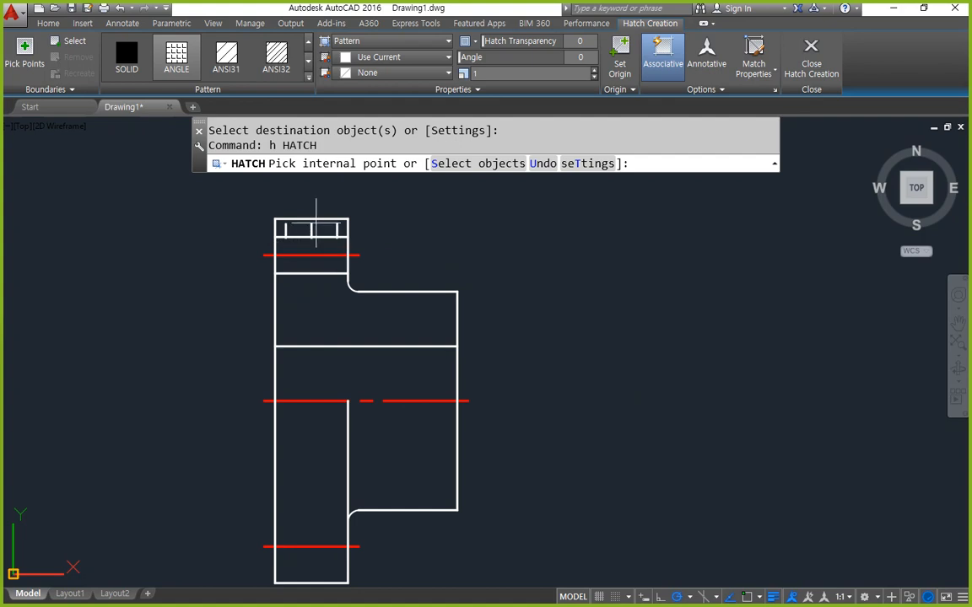
pyautogui.click(316, 224)
pyautogui.click(323, 304)
pyautogui.click(363, 43)
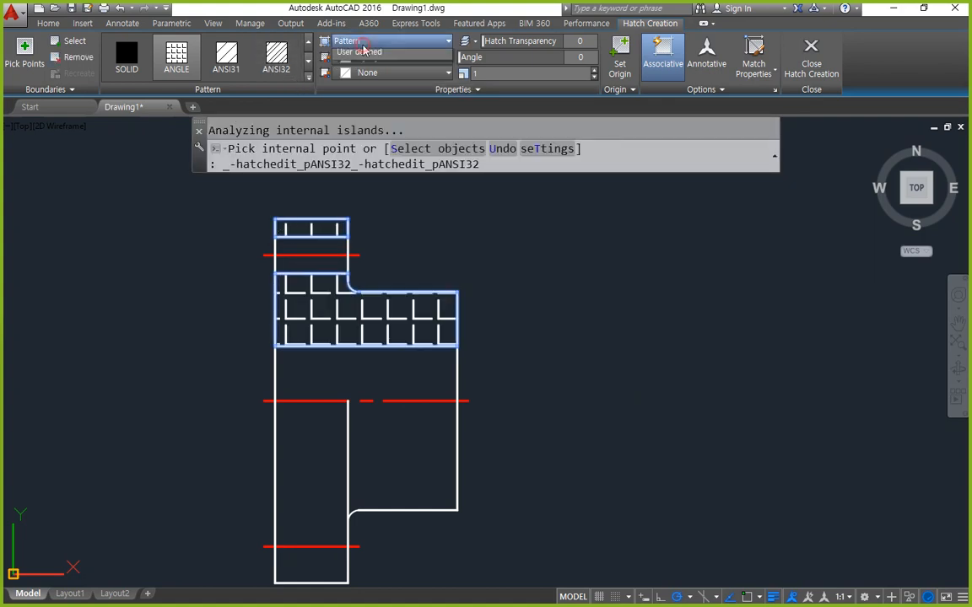
pyautogui.click(376, 102)
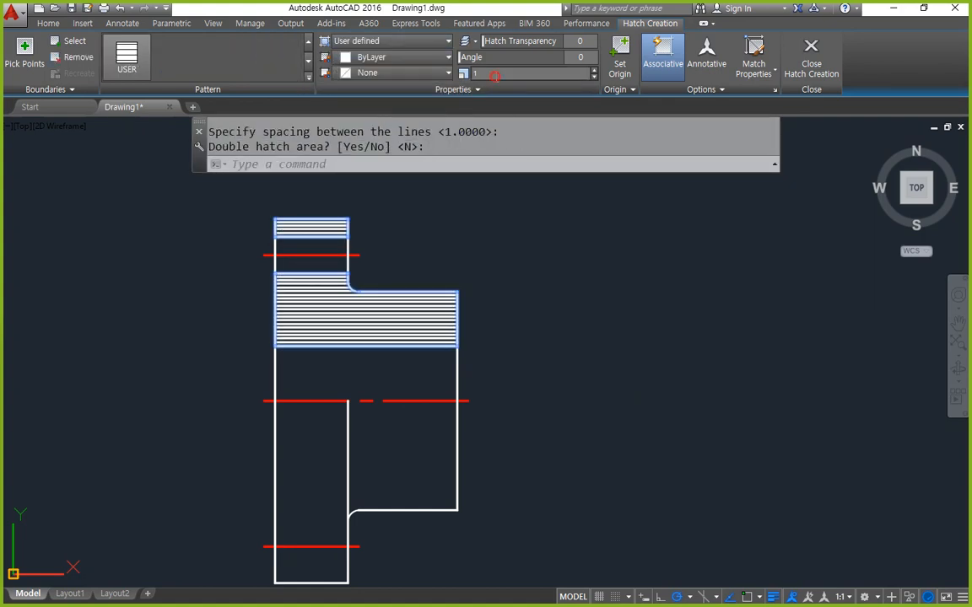
pyautogui.write('5')
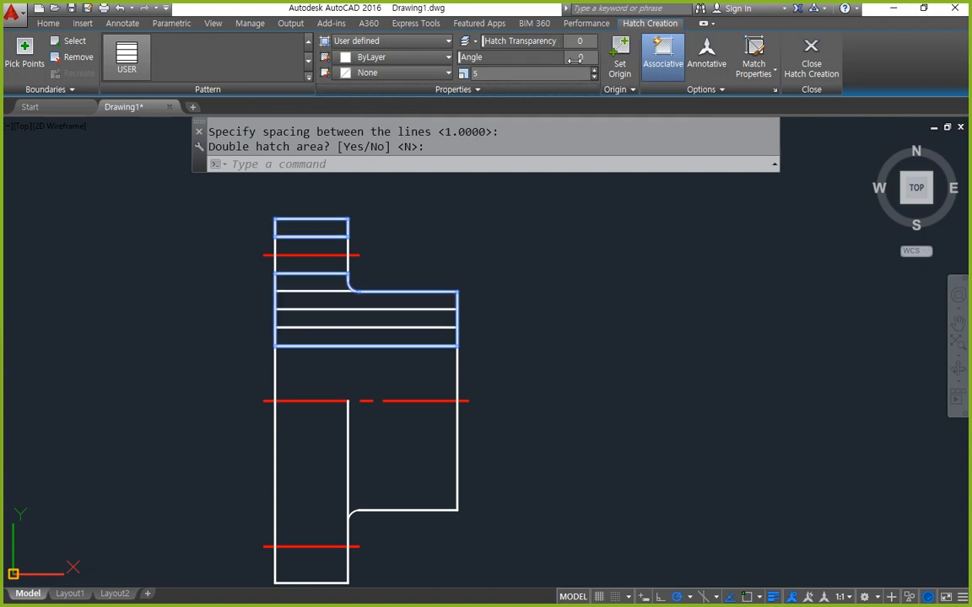
pyautogui.write('45')
pyautogui.press('Return')
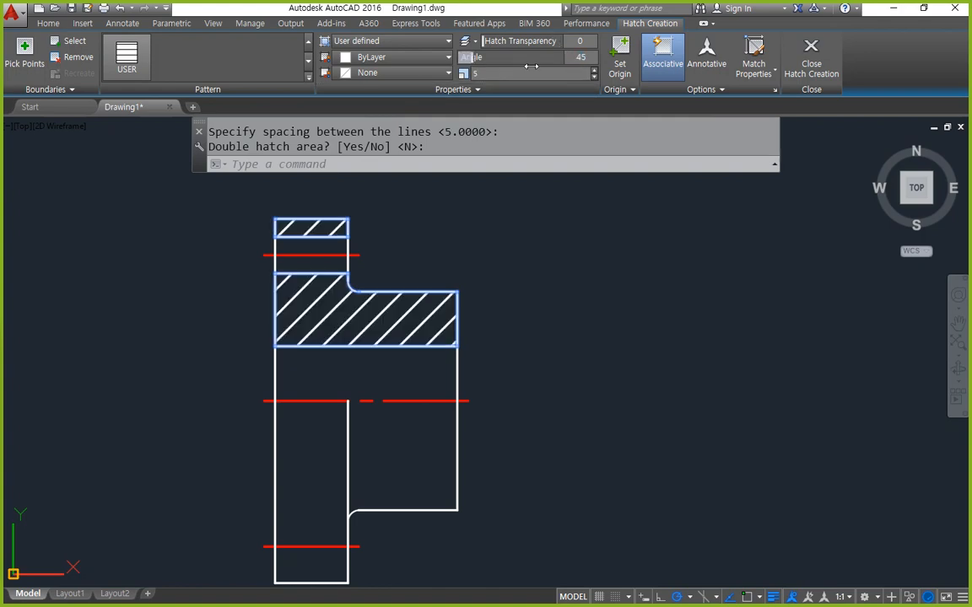
# - Assign the section hatch to the layer fin and finish the hatch
pyautogui.click(453, 90)
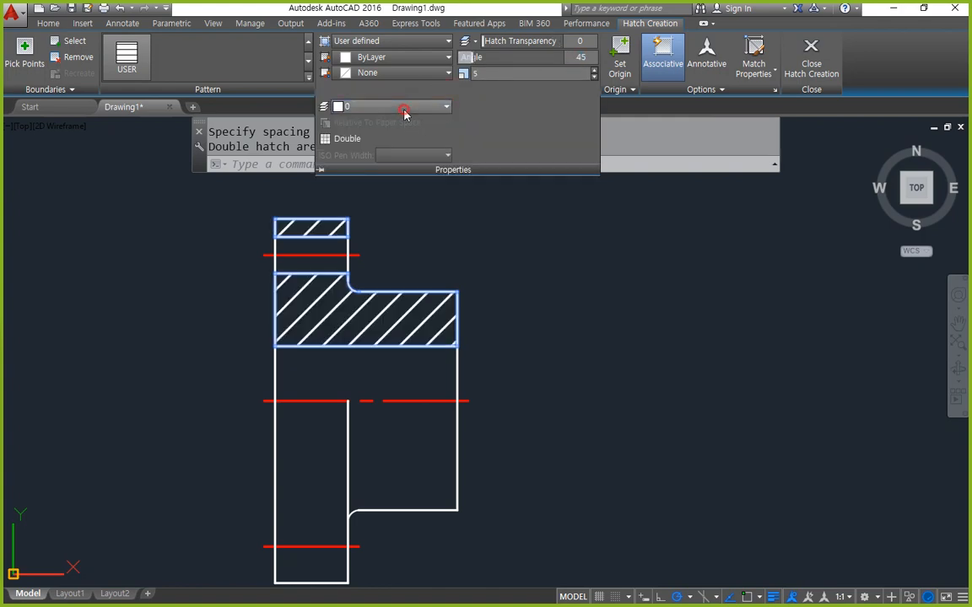
pyautogui.click(404, 114)
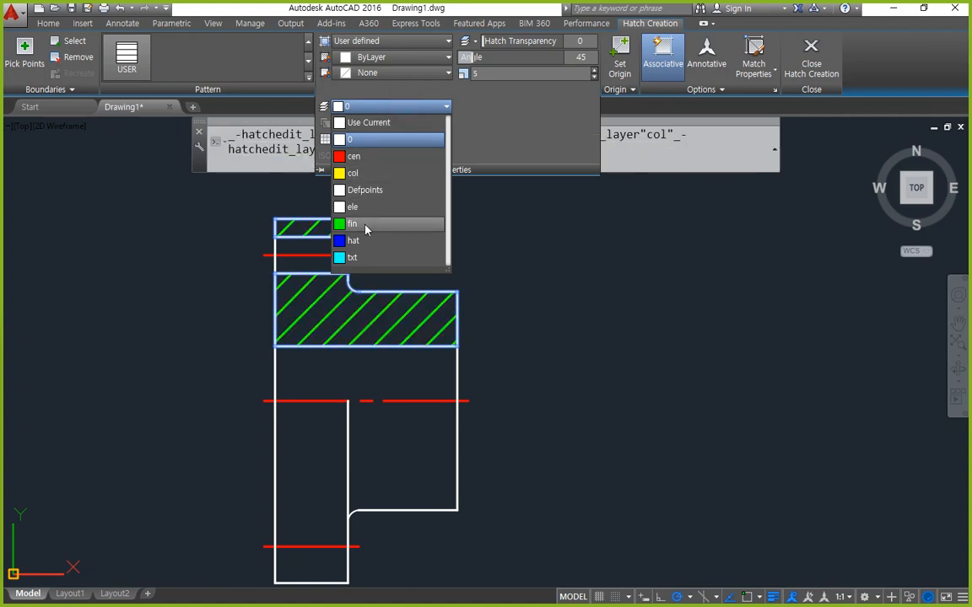
pyautogui.click(365, 225)
pyautogui.press('Escape')
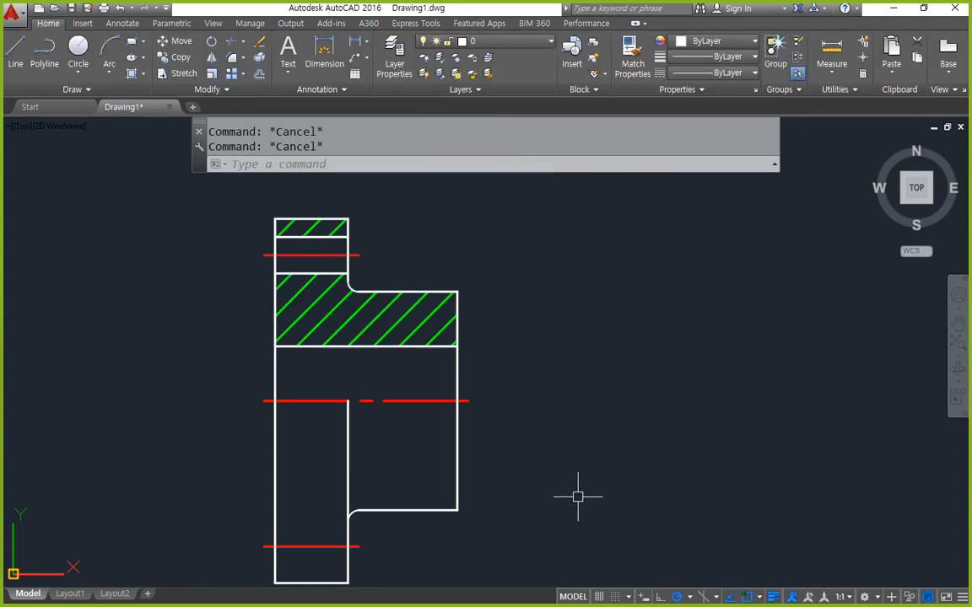
pyautogui.write('z')
pyautogui.press('Return')
pyautogui.press('Return')
pyautogui.moveTo(357, 312); pyautogui.dragTo(358, 347)
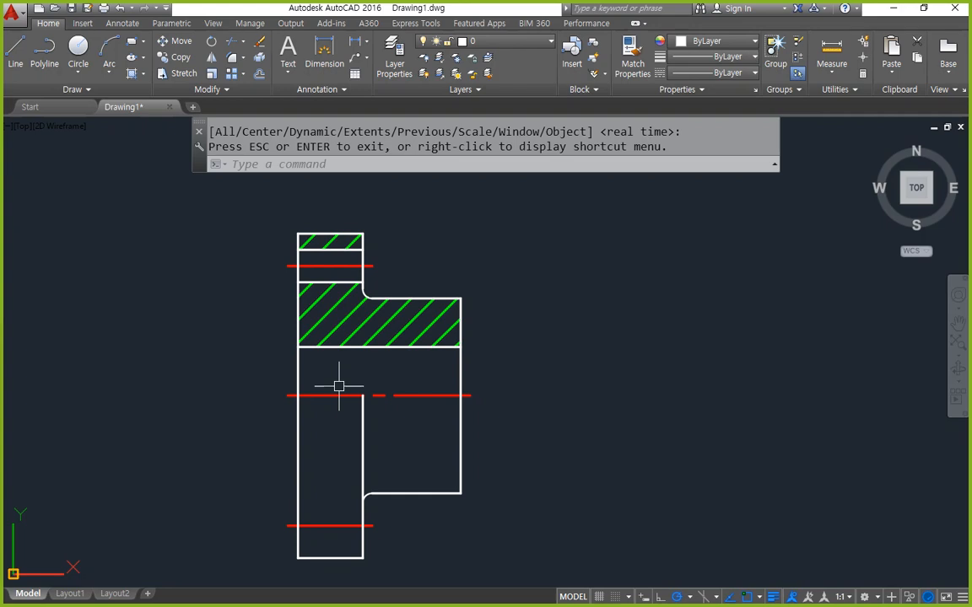
pyautogui.moveTo(341, 353); pyautogui.dragTo(561, 354)
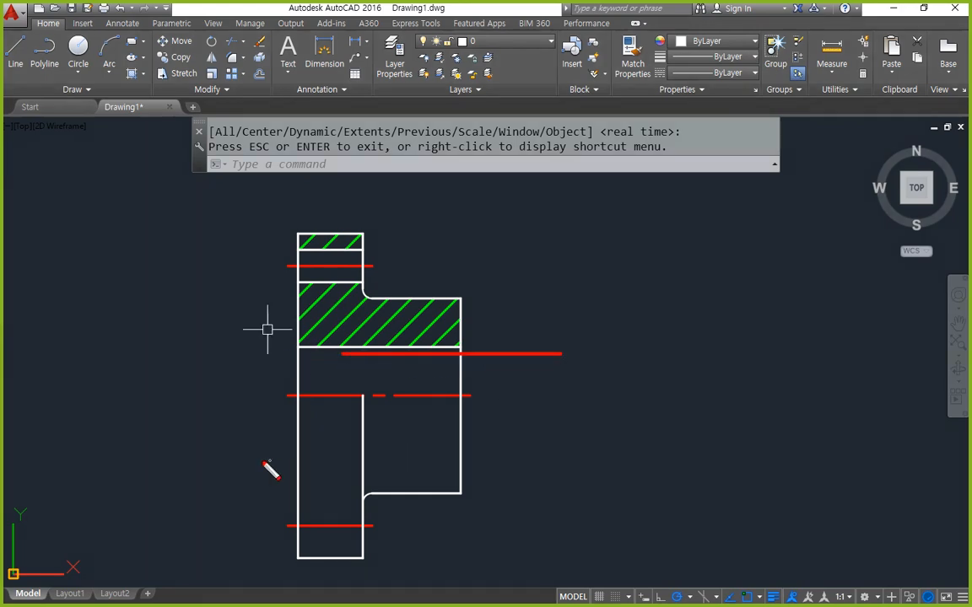
pyautogui.moveTo(226, 436); pyautogui.dragTo(620, 436)
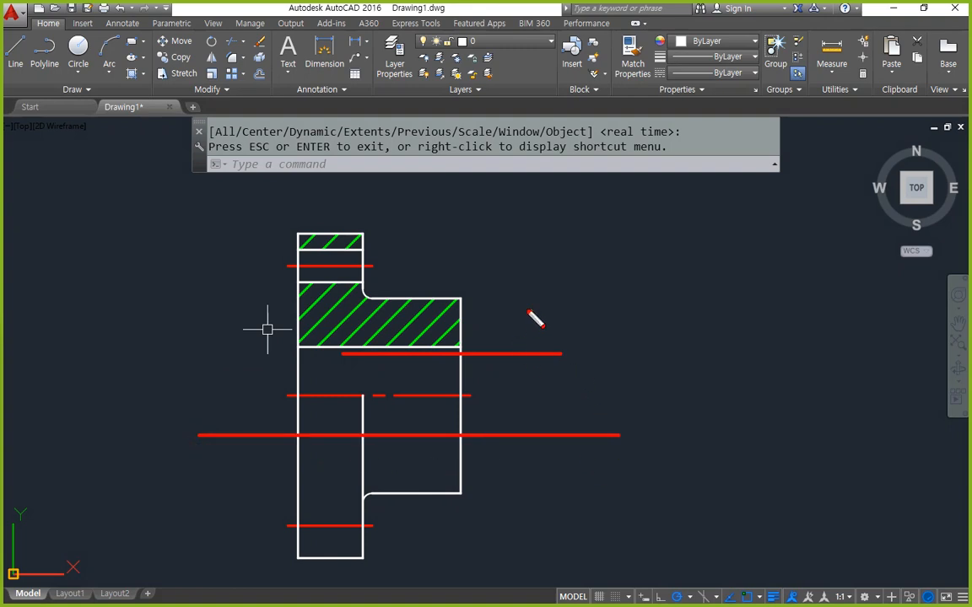
pyautogui.moveTo(361, 140); pyautogui.dragTo(362, 237)
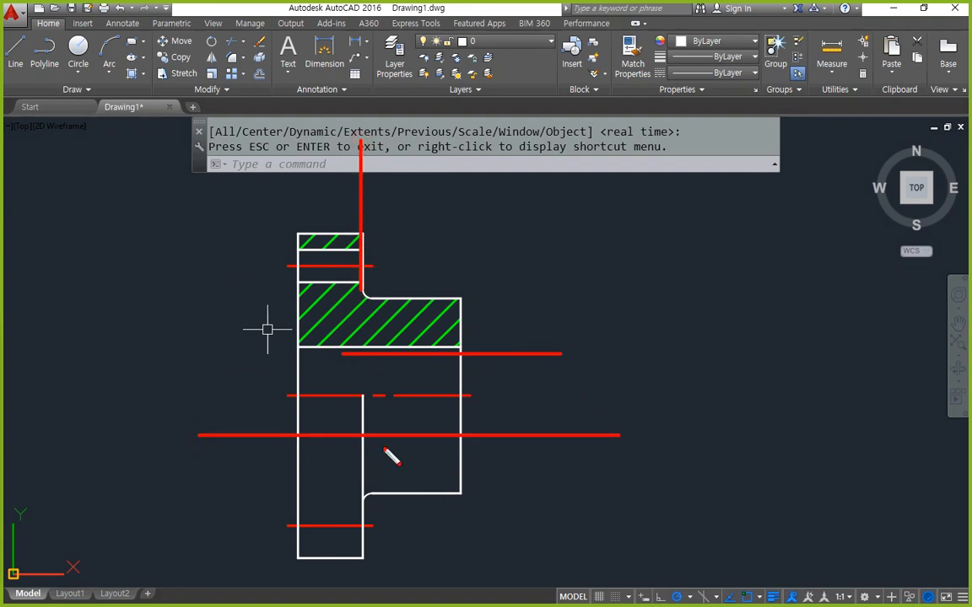
pyautogui.moveTo(364, 499); pyautogui.dragTo(362, 605)
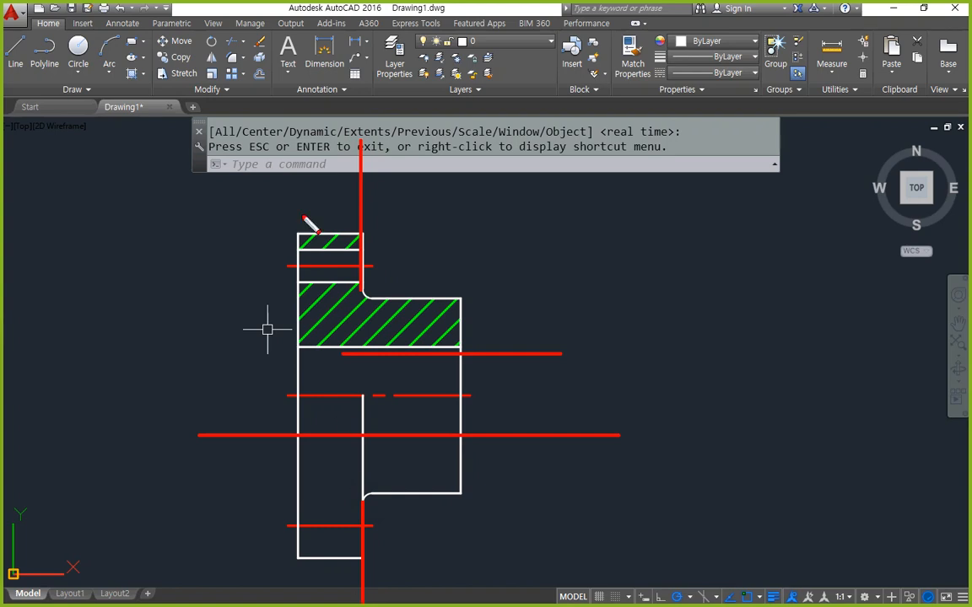
pyautogui.moveTo(286, 166); pyautogui.dragTo(287, 547)
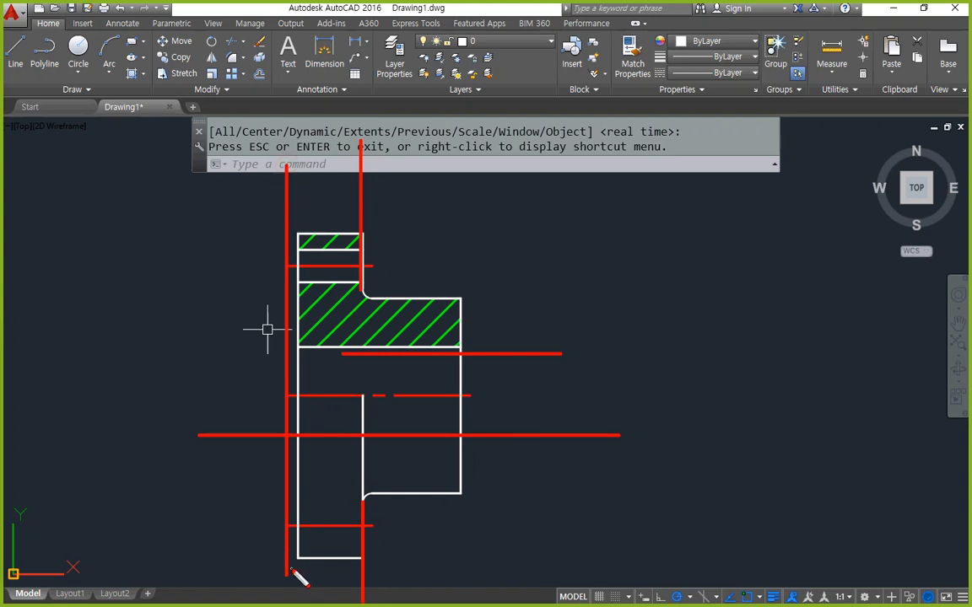
pyautogui.moveTo(396, 272)
pyautogui.mouseDown()
pyautogui.moveTo(235, 268)
pyautogui.moveTo(409, 276)
pyautogui.mouseUp()
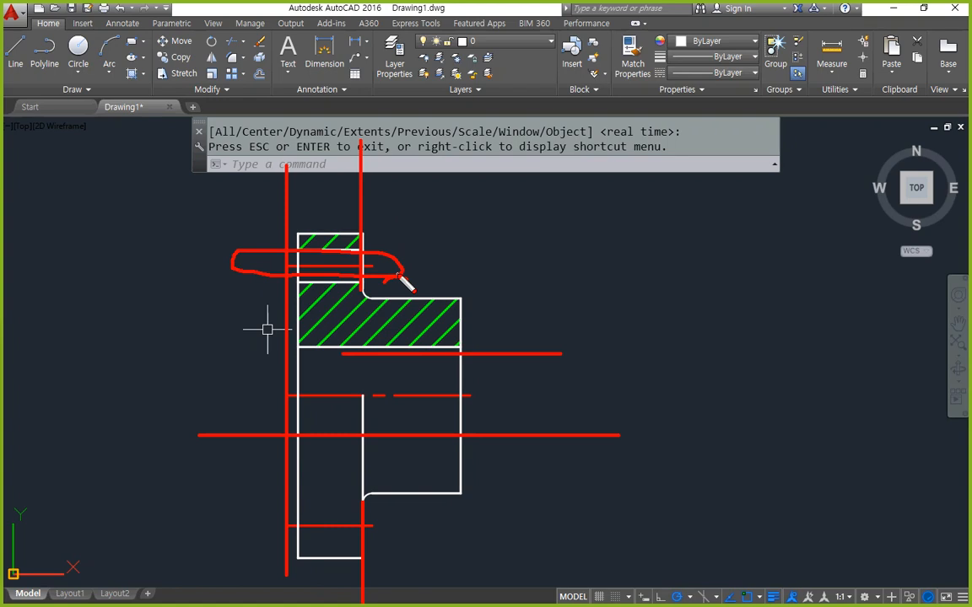
pyautogui.press('Escape')
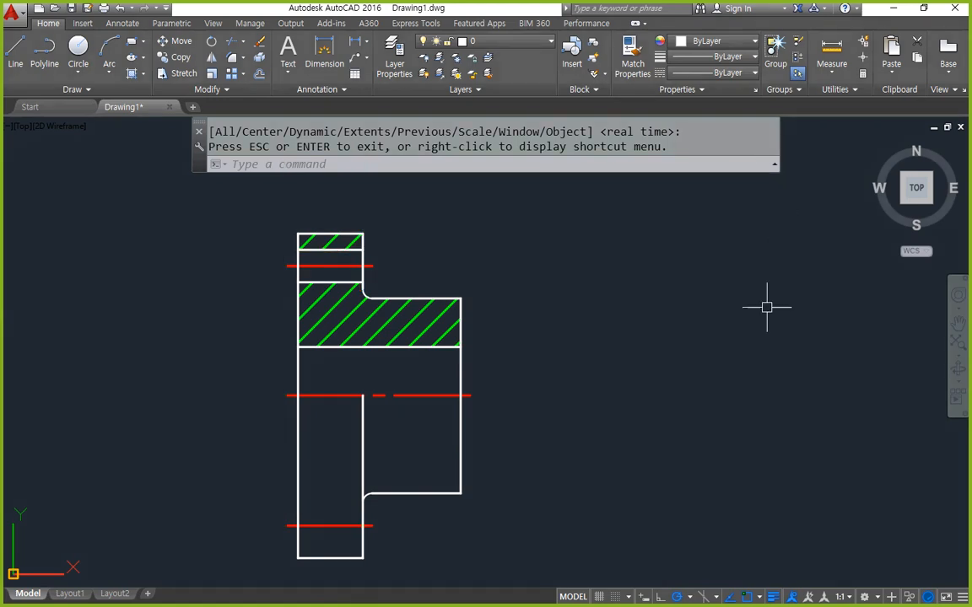
pyautogui.hotkey('ctrl', 'shift', 'd')
pyautogui.moveTo(469, 394)
pyautogui.mouseDown()
pyautogui.moveTo(250, 286)
pyautogui.moveTo(490, 393)
pyautogui.mouseUp()
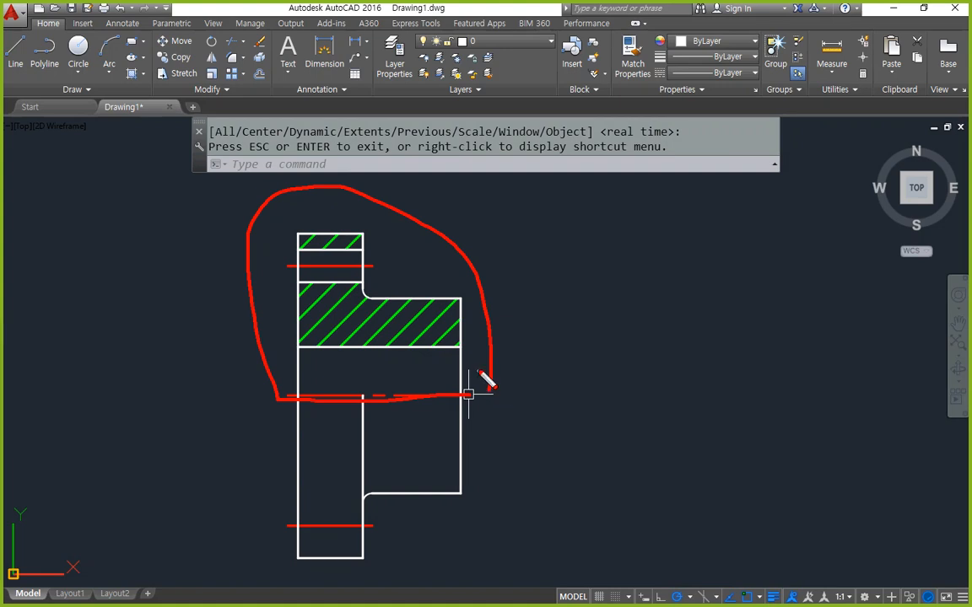
pyautogui.press('Escape')
pyautogui.press('Escape')
pyautogui.press('Escape')
# - Draw a horizontal line from the middle centerline's right end and a long vertical line crossing it beside the flange
pyautogui.scroll(-2, 607, 395)
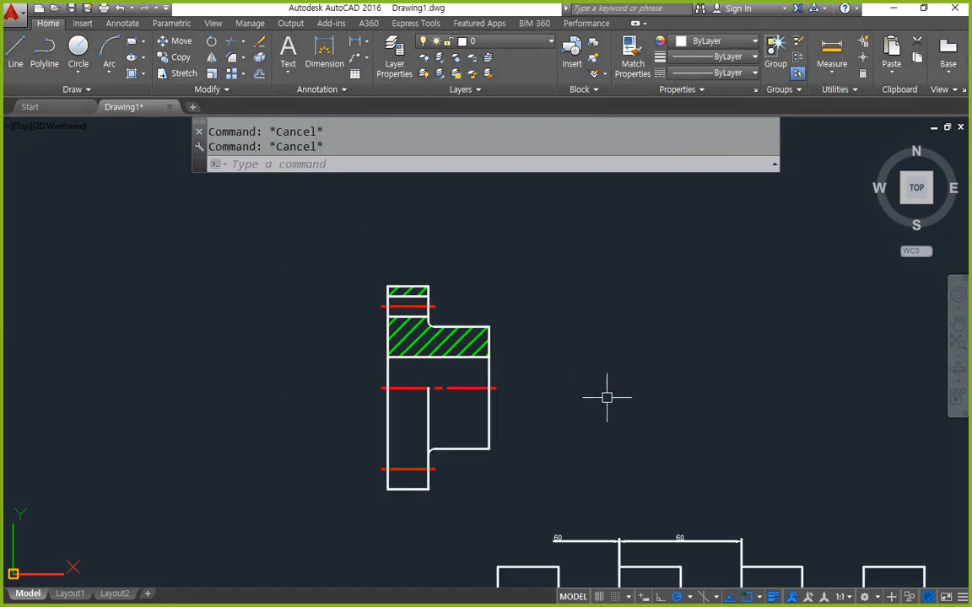
pyautogui.moveTo(607, 394); pyautogui.dragTo(486, 399, button='middle')
pyautogui.write('l')
pyautogui.press('Return')
pyautogui.click(376, 388)
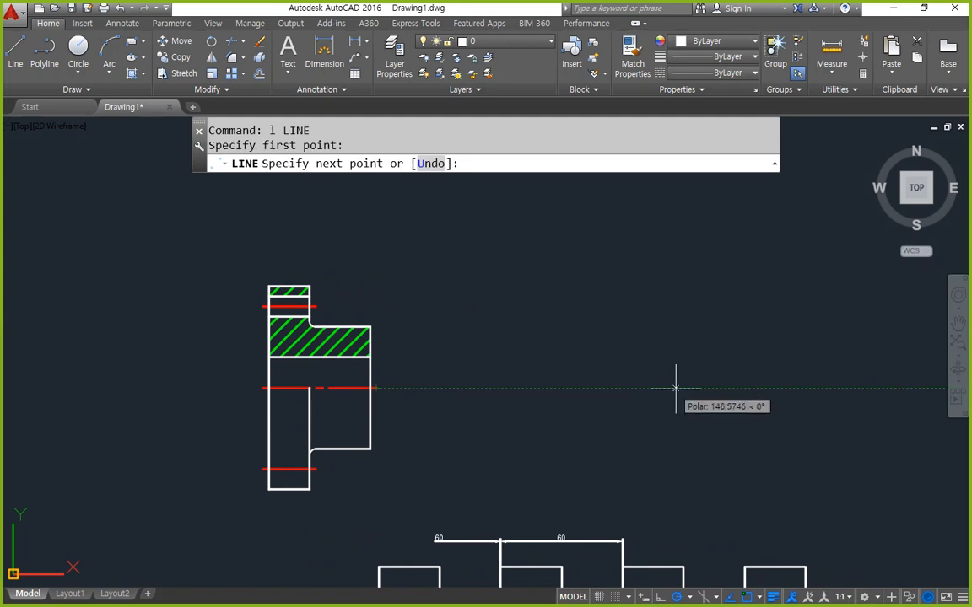
pyautogui.click(698, 387)
pyautogui.press('Return')
pyautogui.press('Return')
pyautogui.click(442, 208)
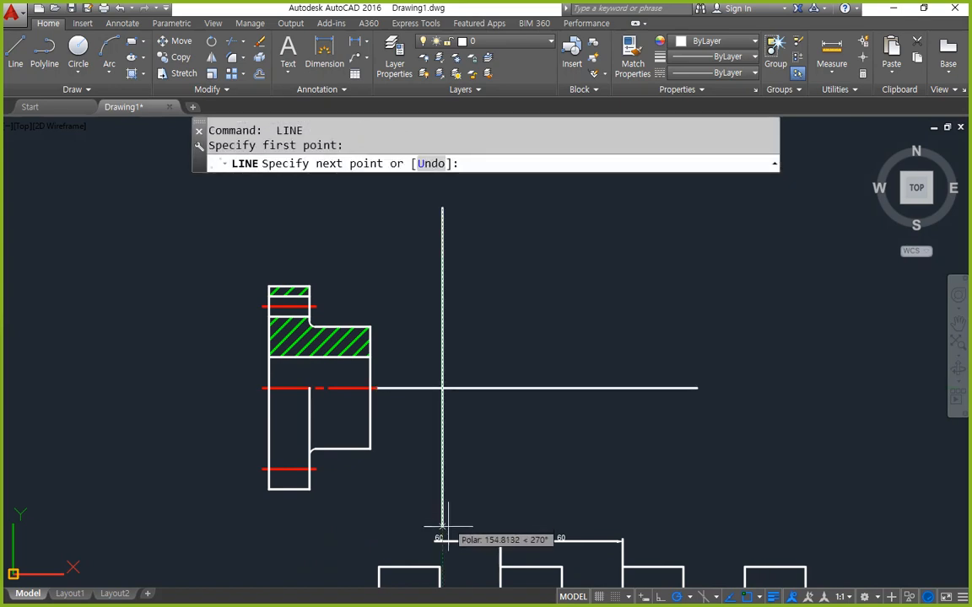
pyautogui.click(442, 566)
pyautogui.press('Return')
pyautogui.write('c')
pyautogui.press('Return')
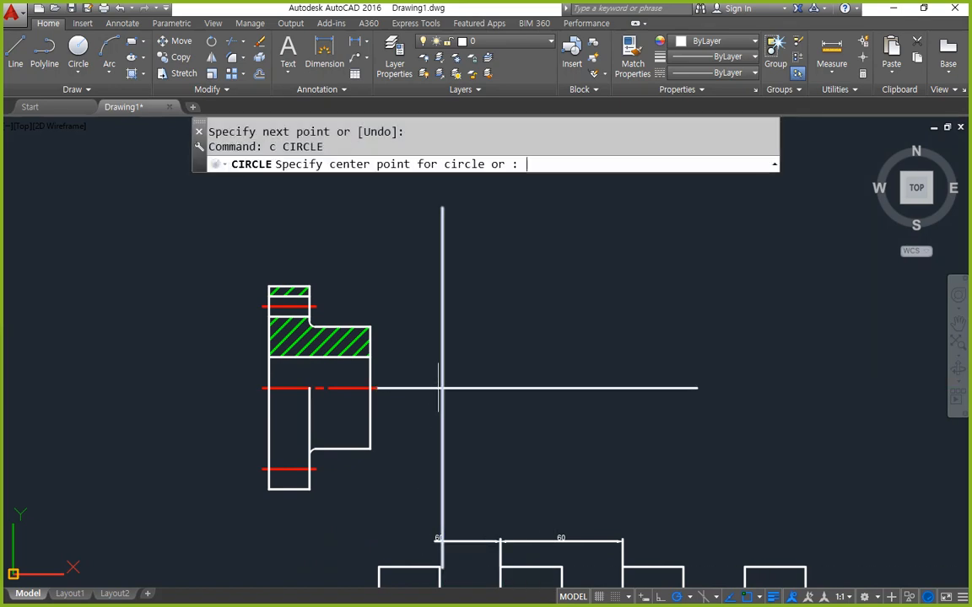
pyautogui.press('Escape')
# - Draw horizontal projection lines from the hub's upper right corner and the bore edge's right end to the vertical line
pyautogui.write('l')
pyautogui.press('Return')
pyautogui.click(369, 326)
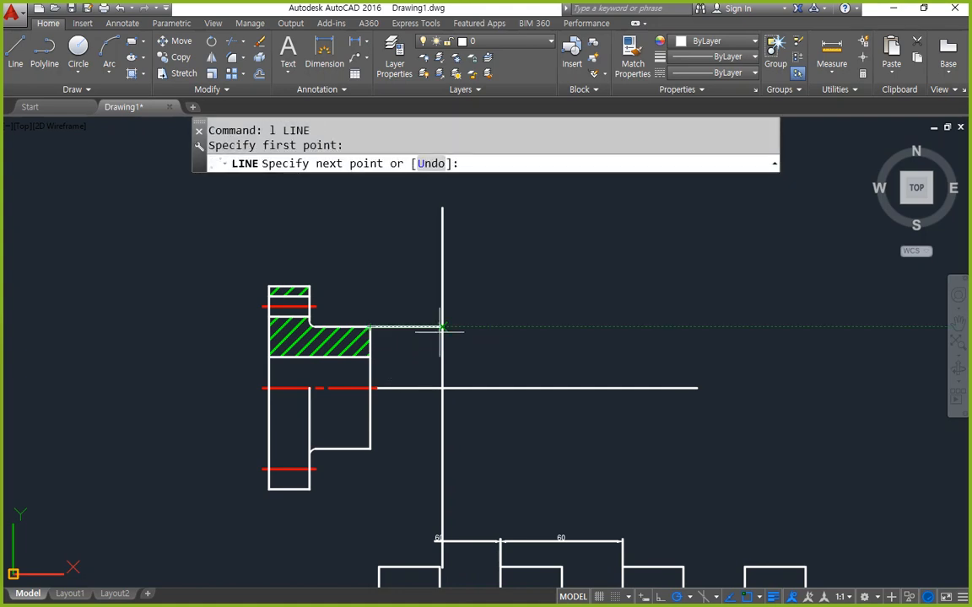
pyautogui.click(442, 327)
pyautogui.press('Return')
pyautogui.press('Return')
pyautogui.click(369, 357)
pyautogui.click(442, 356)
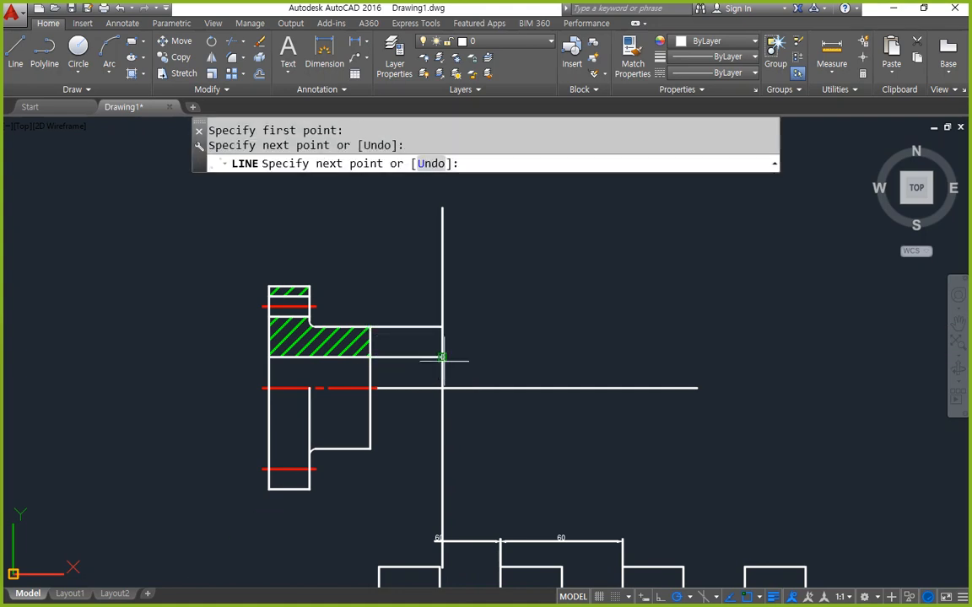
pyautogui.press('Return')
# - Draw two concentric circles centered on the line intersection, passing through the ends of the bore and hub projection lines
pyautogui.write('c')
pyautogui.press('Return')
pyautogui.click(442, 388)
pyautogui.click(442, 356)
pyautogui.press('Return')
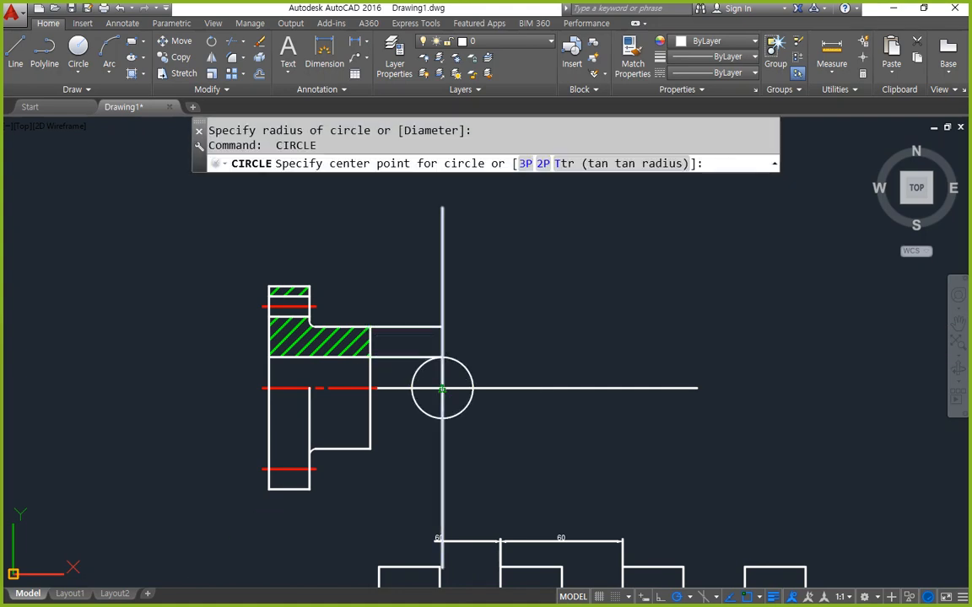
pyautogui.click(442, 388)
pyautogui.click(442, 327)
# - Trim the side view geometry using the vertical line as the cutting edge
pyautogui.write('tr')
pyautogui.press('Return')
pyautogui.click(442, 304)
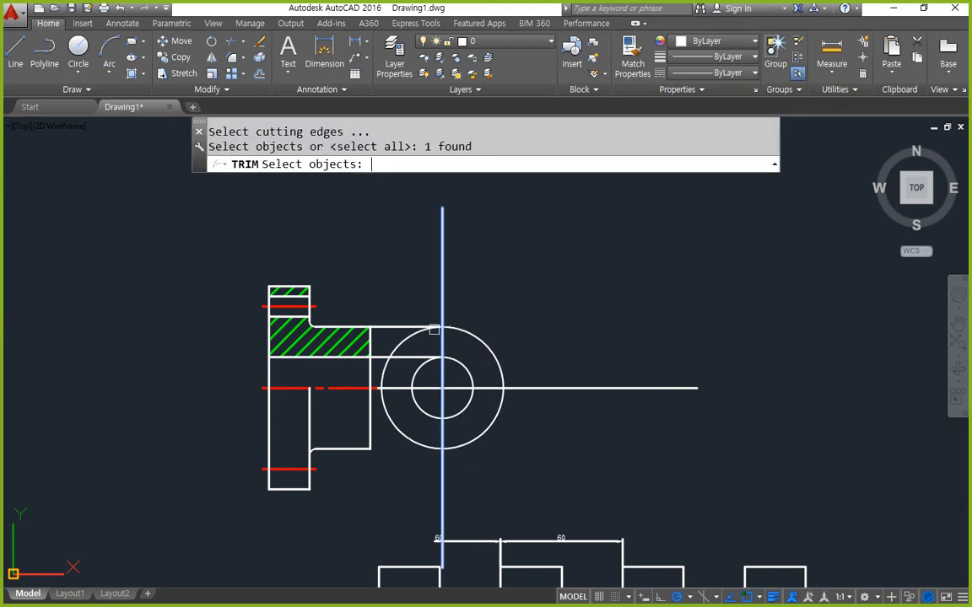
# - Trim away the left halves of the two concentric circles using the vertical line as the cutting edge
pyautogui.press('Return')
pyautogui.click(419, 336)
pyautogui.press('Return')
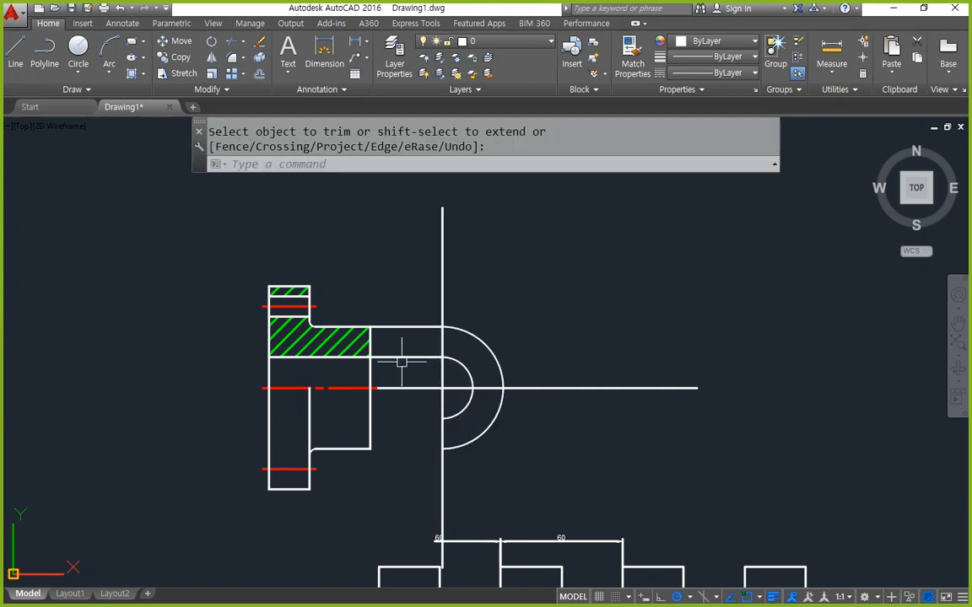
pyautogui.click(411, 368)
pyautogui.press('Escape')
pyautogui.press('Escape')
# - Draw two horizontal projection lines to the vertical line, from the upper bolt-hole centreline and from the flange's top edge
pyautogui.write('l')
pyautogui.press('Return')
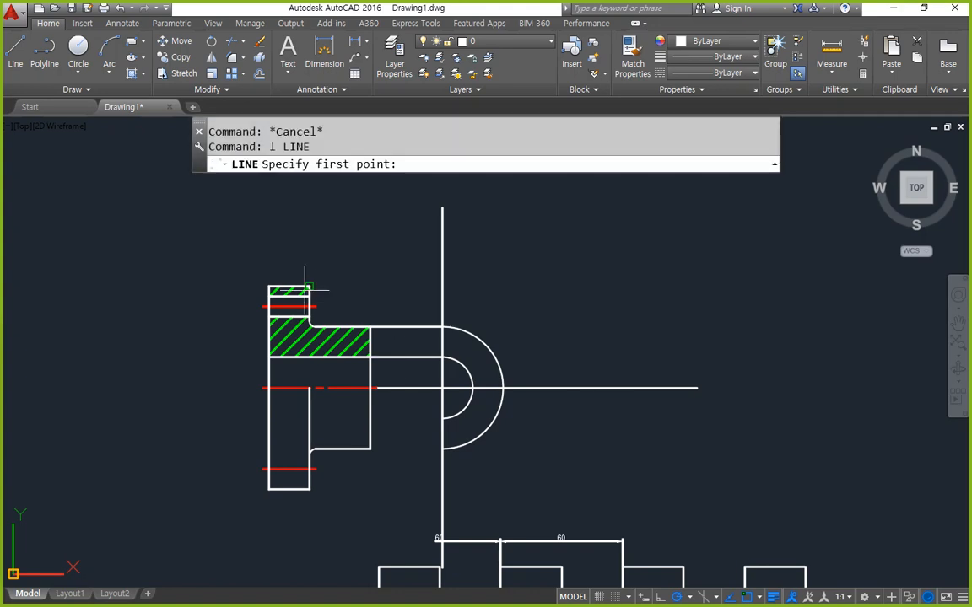
pyautogui.click(314, 305)
pyautogui.click(442, 305)
pyautogui.press('Return')
pyautogui.press('Return')
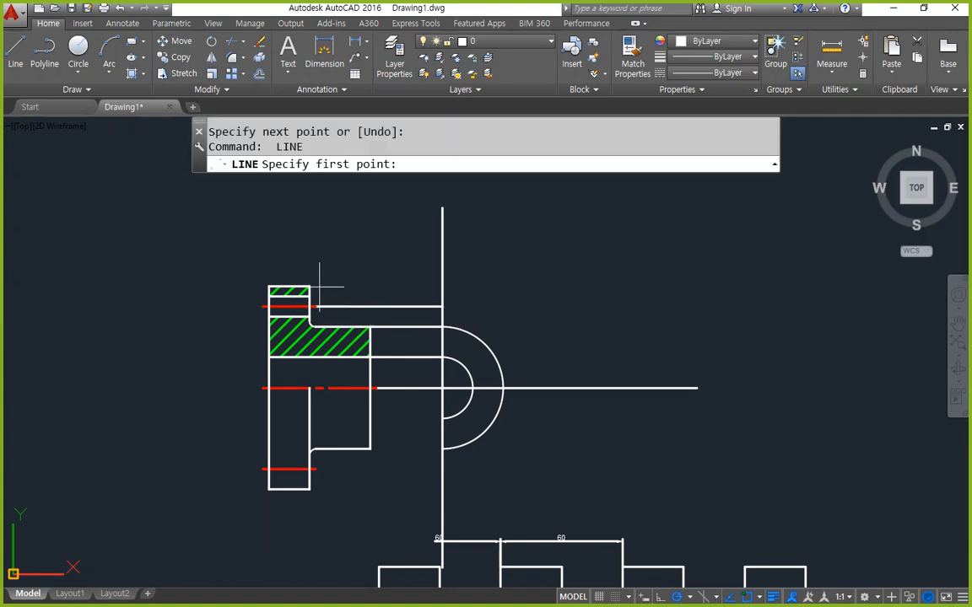
pyautogui.click(310, 287)
pyautogui.click(442, 287)
pyautogui.press('Return')
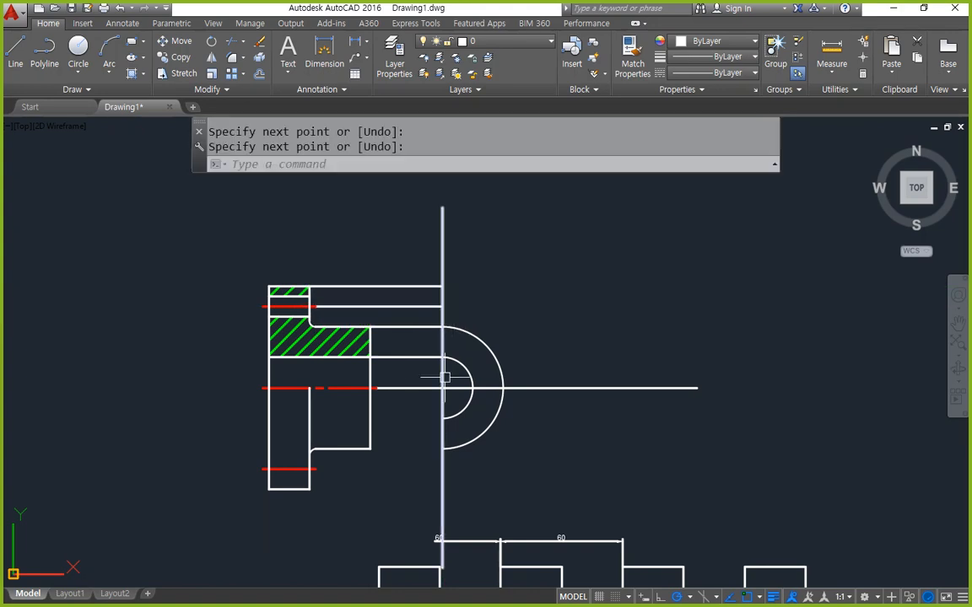
# - Draw circles of radius 40 and 50 centred on the axis intersection, reaching the two new projection lines
pyautogui.write('c')
pyautogui.press('Escape')
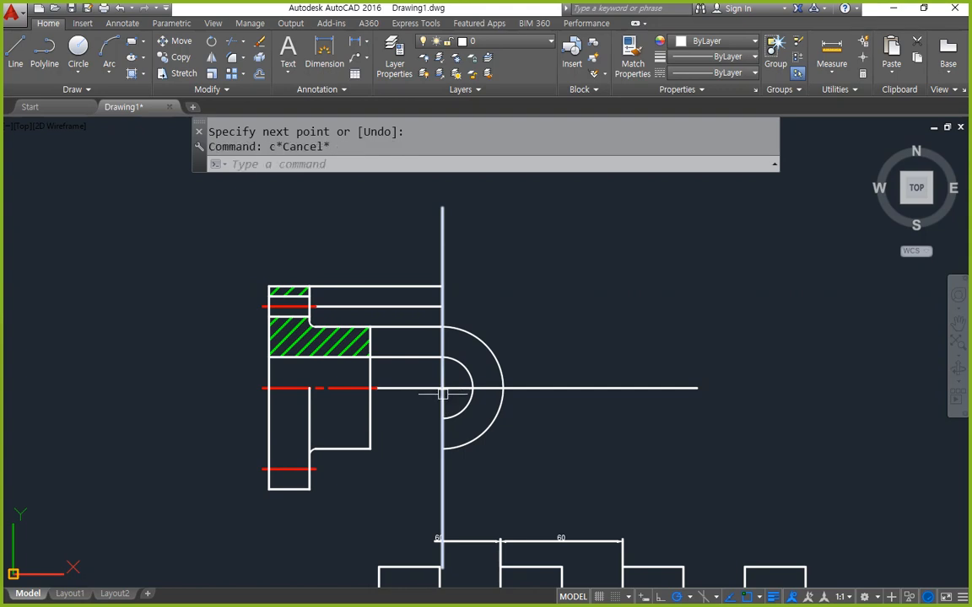
pyautogui.write('c')
pyautogui.press('Return')
pyautogui.click(442, 388)
pyautogui.click(442, 305)
pyautogui.press('Return')
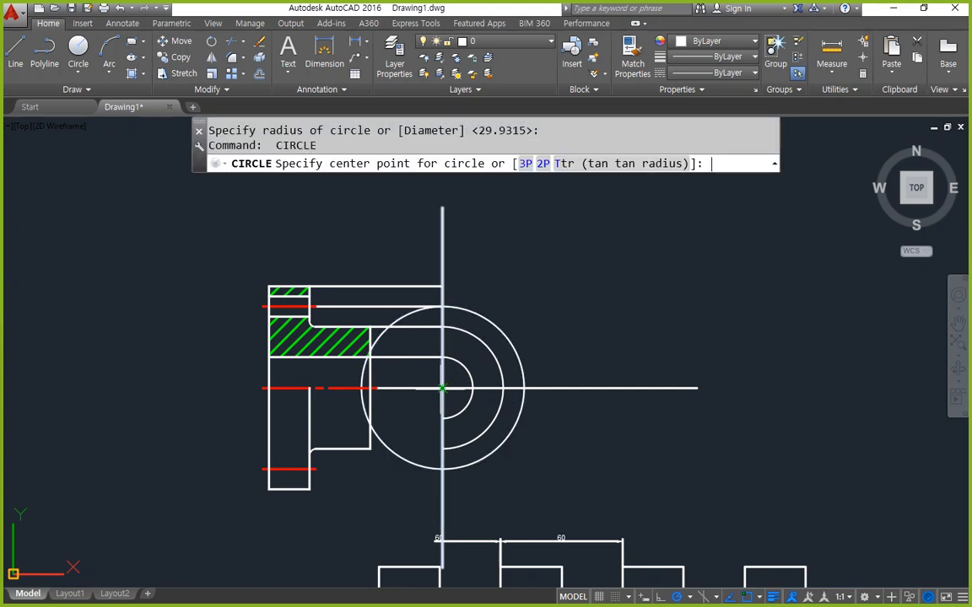
pyautogui.click(442, 388)
pyautogui.press('Escape')
# - Trim away the left halves of the two larger circles at the vertical line
pyautogui.write('tr')
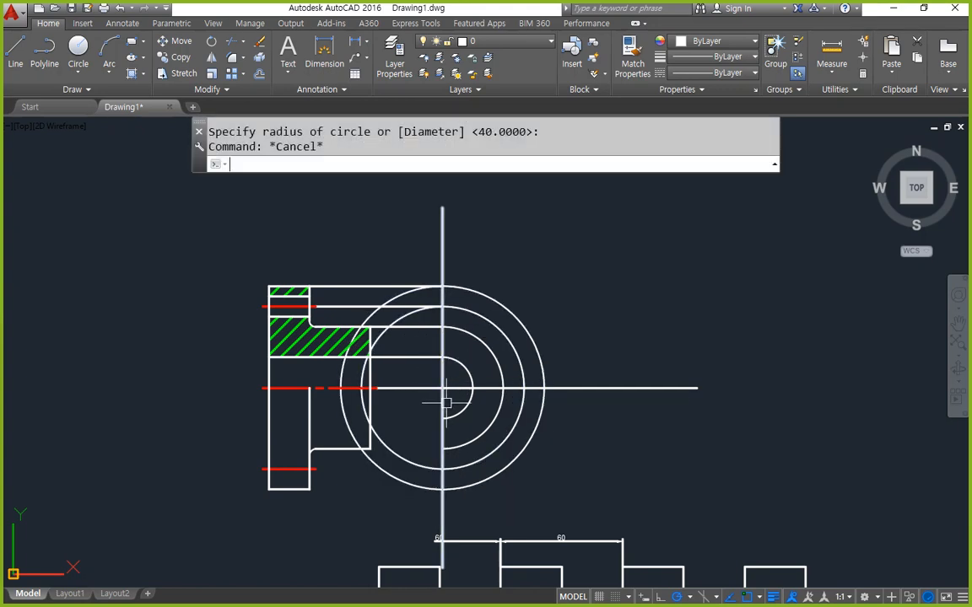
pyautogui.press('Return')
pyautogui.click(442, 438)
pyautogui.press('Return')
pyautogui.click(416, 452)
pyautogui.click(401, 494)
pyautogui.press('Return')
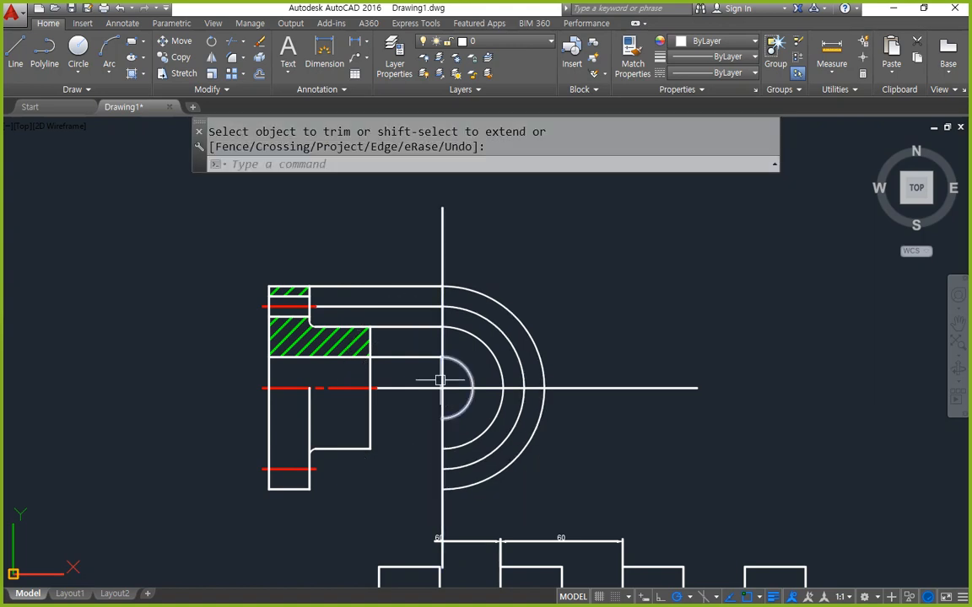
# - Erase the four horizontal projection lines between the section view and the half circles
pyautogui.click(426, 366)
pyautogui.click(406, 277)
pyautogui.write('e')
pyautogui.press('Return')
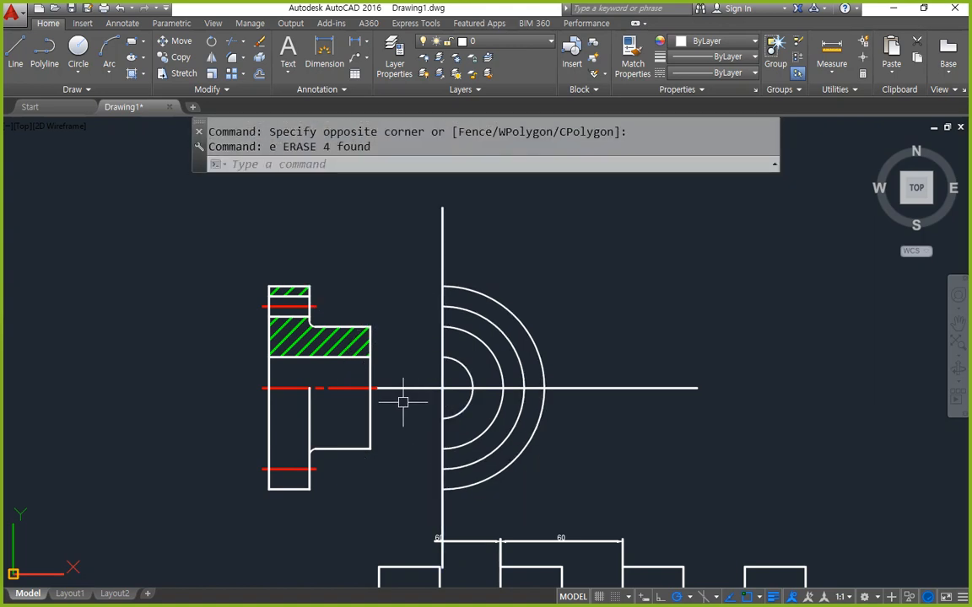
# - Match the properties of the section view's red centreline onto the vertical and horizontal axis lines of the half view
pyautogui.write('ma')
pyautogui.press('Return')
pyautogui.click(339, 390)
pyautogui.click(354, 389)
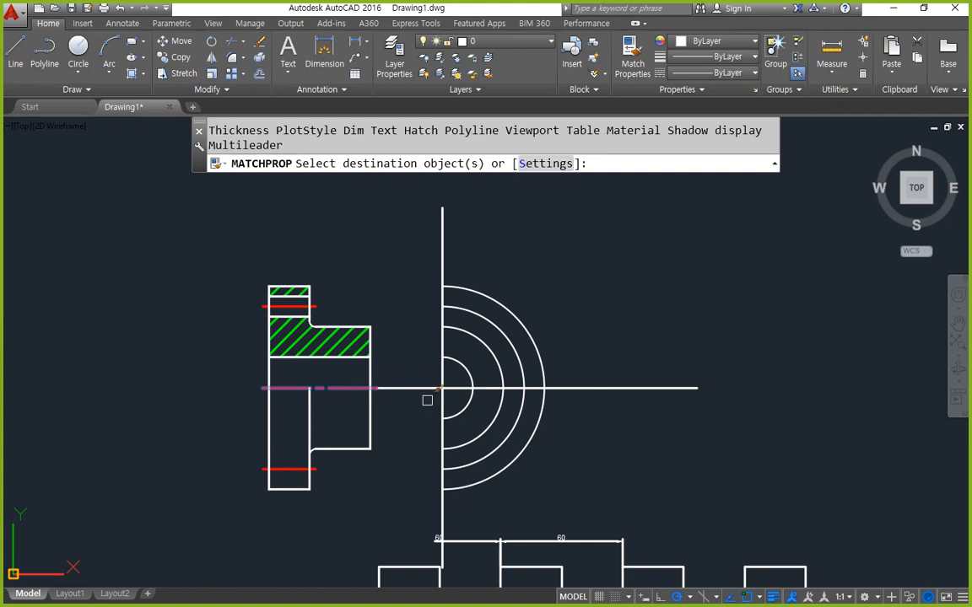
pyautogui.click(451, 396)
pyautogui.click(440, 385)
pyautogui.press('Return')
# - Trim the parts of the half view's vertical and horizontal centrelines that extend outside the outer semicircle
pyautogui.write('tr')
pyautogui.press('Return')
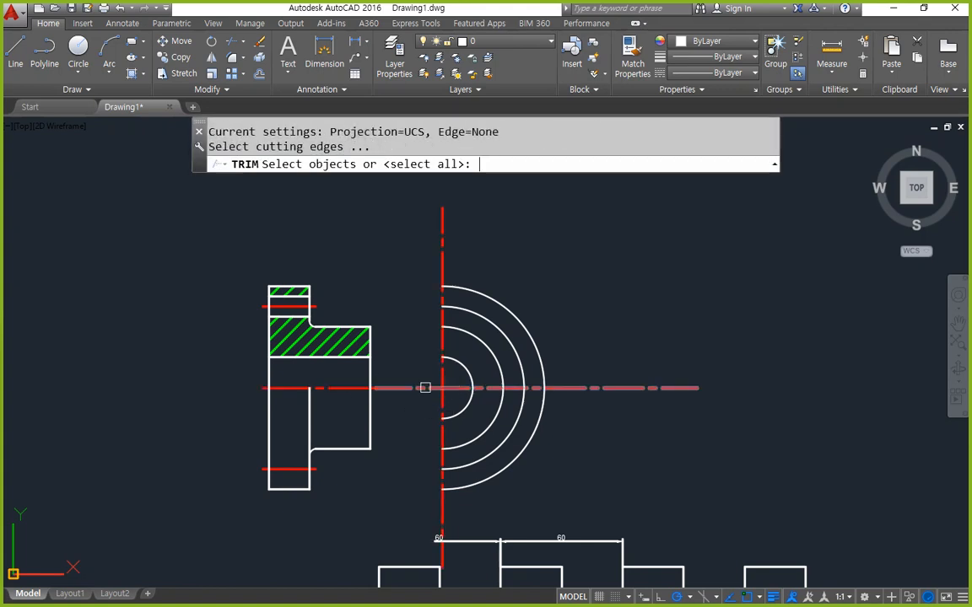
pyautogui.press('Return')
pyautogui.click(442, 509)
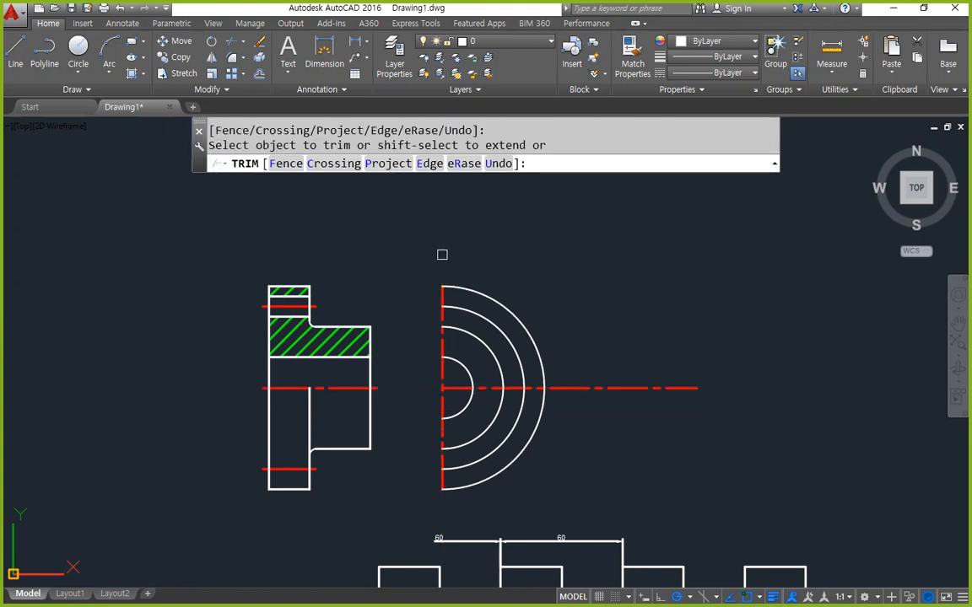
pyautogui.press('Return')
pyautogui.press('Return')
pyautogui.press('Return')
pyautogui.click(579, 380)
pyautogui.click(572, 397)
pyautogui.press('Return')
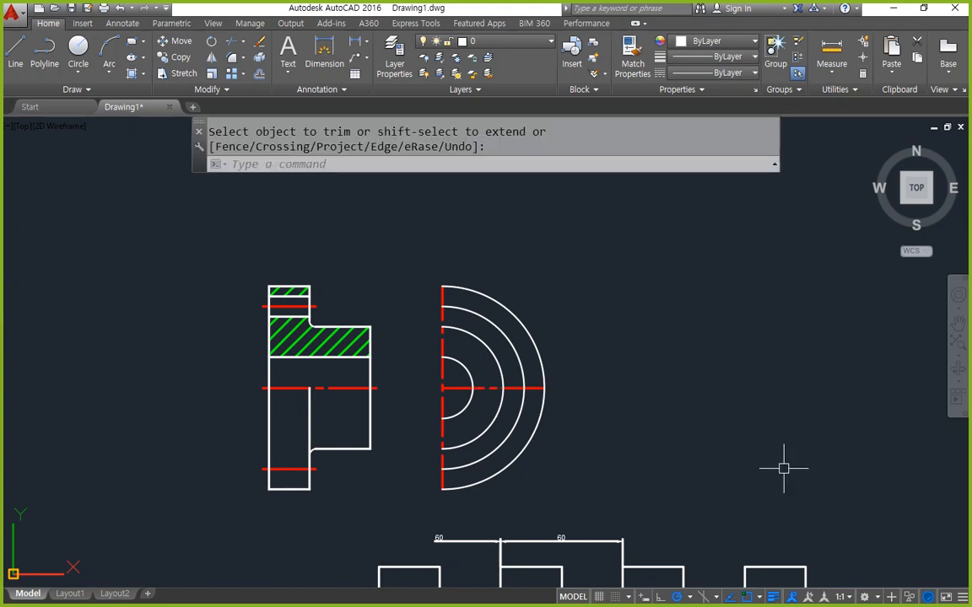
# - Lengthen both ends of the half view's two centrelines and the bolt-circle arc by a delta of 3
pyautogui.write('len')
pyautogui.press('Return')
pyautogui.write('de')
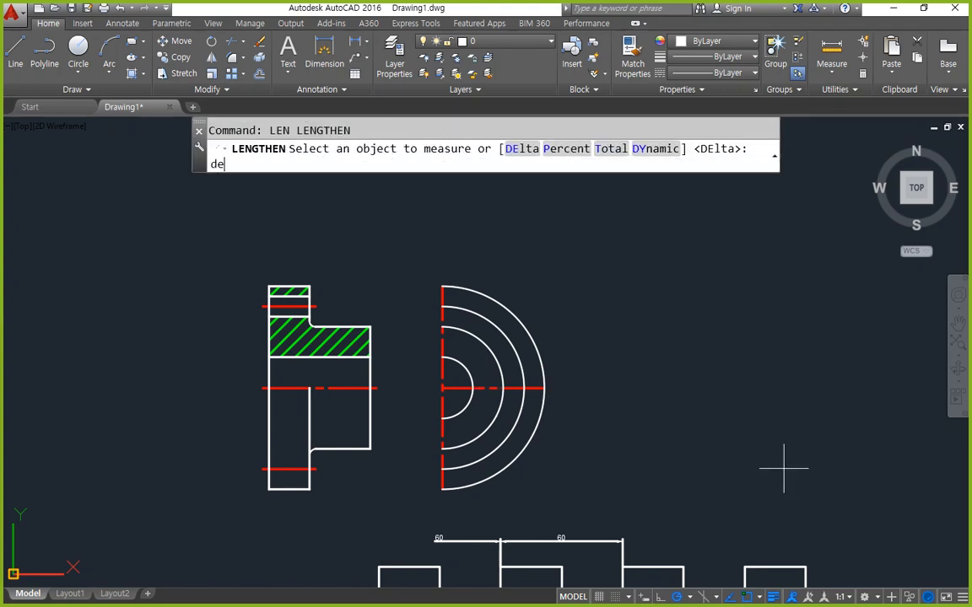
pyautogui.press('Return')
pyautogui.write('3')
pyautogui.press('Return')
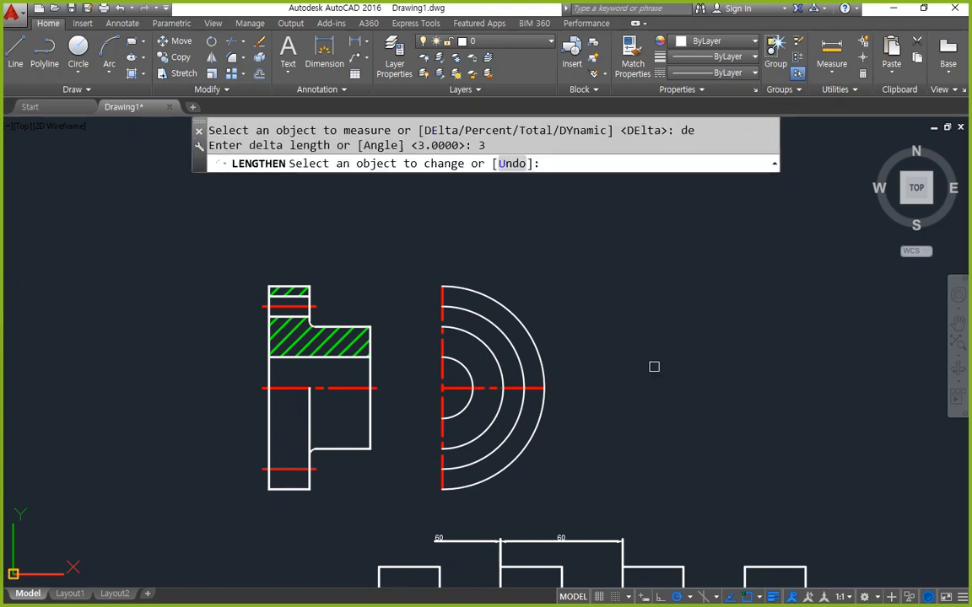
pyautogui.click(444, 295)
pyautogui.click(533, 386)
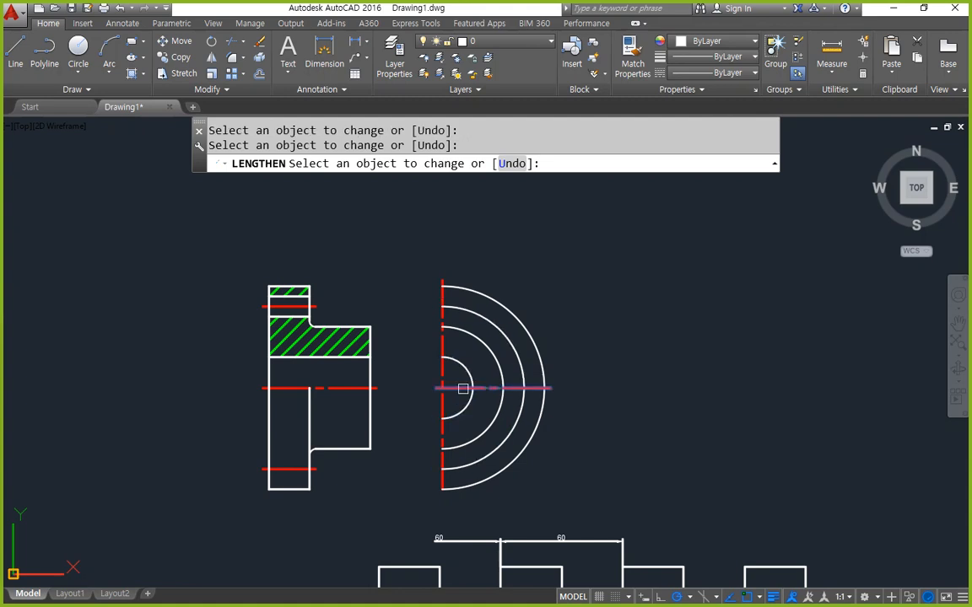
pyautogui.click(442, 481)
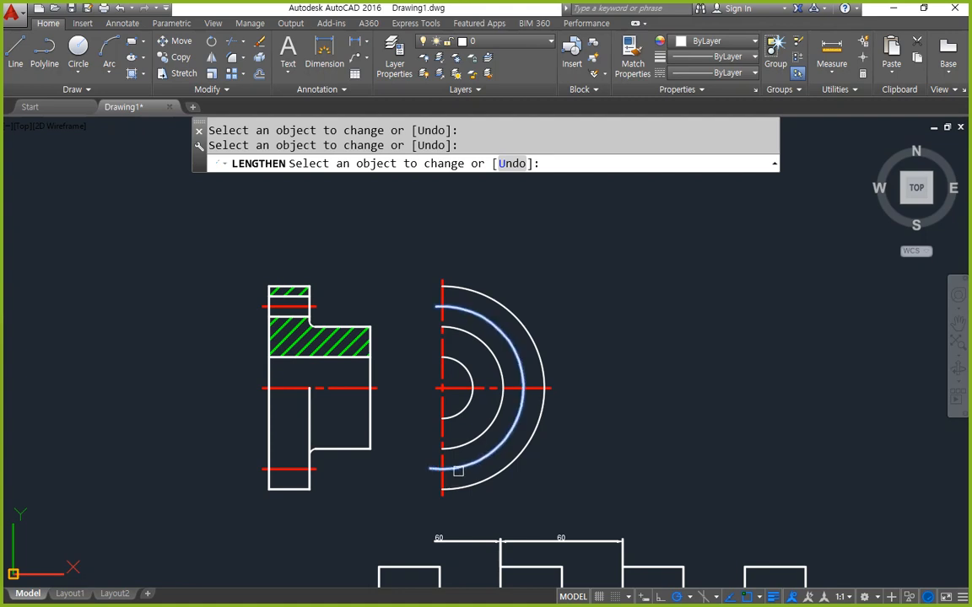
pyautogui.press('Return')
# - Match the centreline properties onto the bolt-circle arc of the half view
pyautogui.write('ma')
pyautogui.press('Return')
pyautogui.click(490, 382)
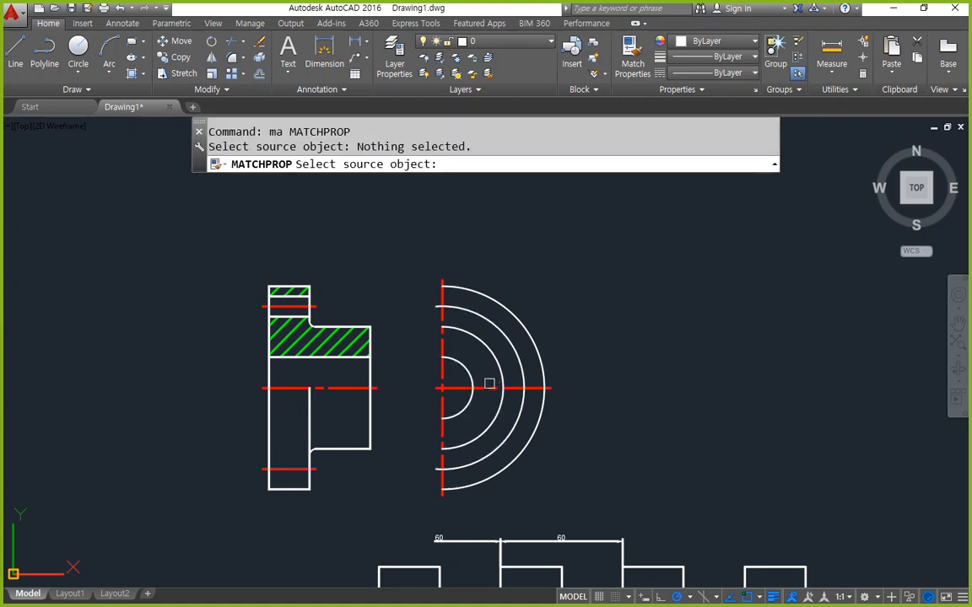
pyautogui.click(487, 389)
pyautogui.click(503, 433)
pyautogui.press('Return')
# - Draw three bolt-hole circles of radius 5 where the bolt-circle arc crosses the vertical and horizontal centrelines
pyautogui.write('c CIRCLE')
pyautogui.press('Return')
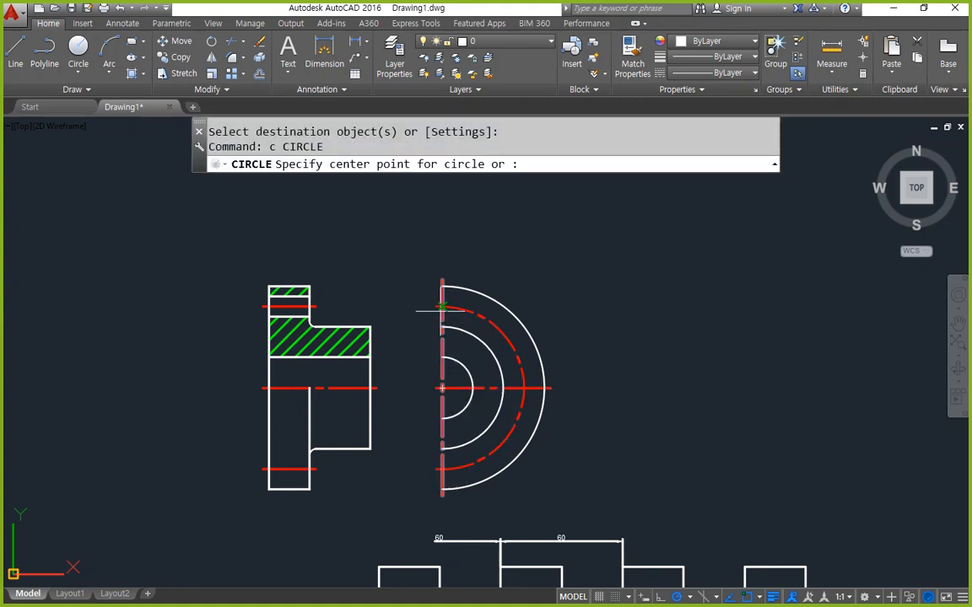
pyautogui.click(441, 388)
pyautogui.write('5')
pyautogui.press('Return')
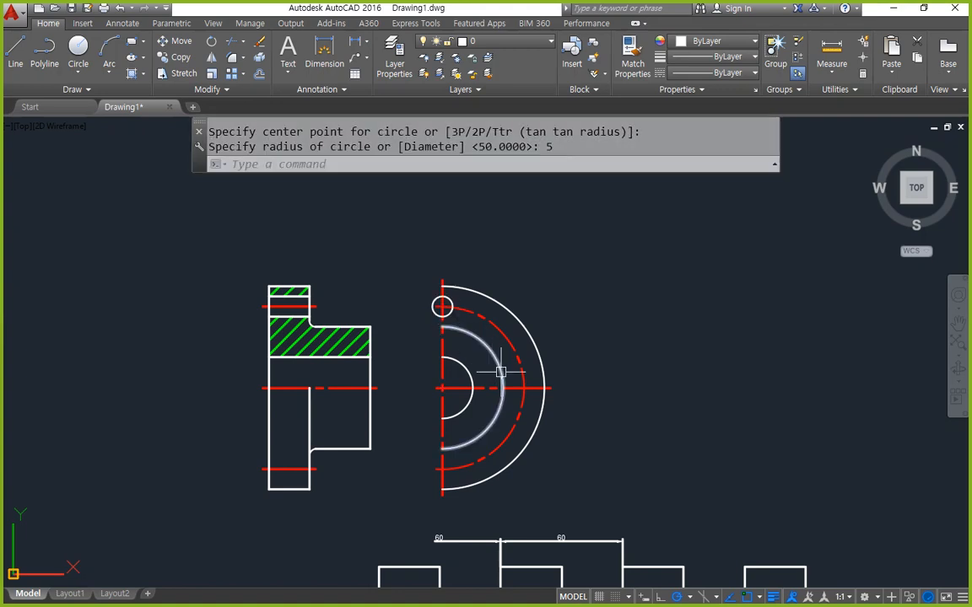
pyautogui.press('Return')
pyautogui.click(523, 388)
pyautogui.press('Return')
pyautogui.press('Return')
pyautogui.click(441, 469)
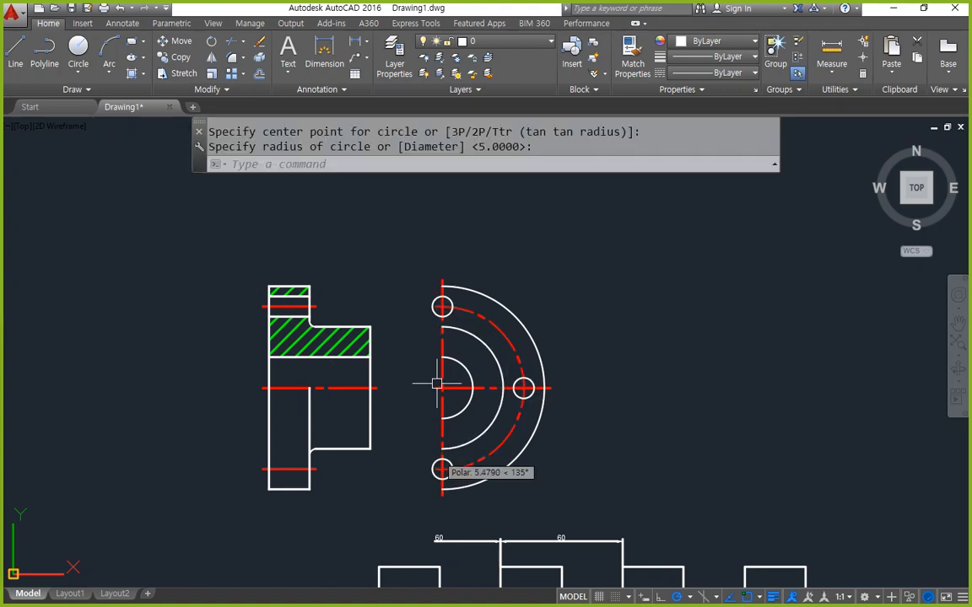
pyautogui.press('Return')
# - Trim away the left halves of the upper and lower bolt-hole circles at the vertical centreline
pyautogui.write('tr')
pyautogui.press('Return')
pyautogui.press('Return')
pyautogui.click(433, 308)
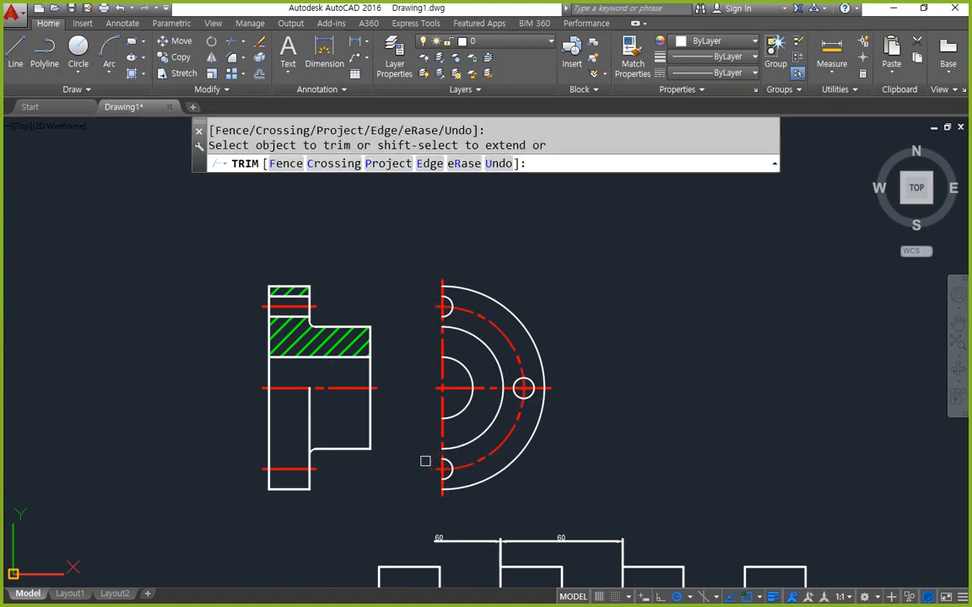
pyautogui.press('Return')
pyautogui.scroll(3, 373, 451)
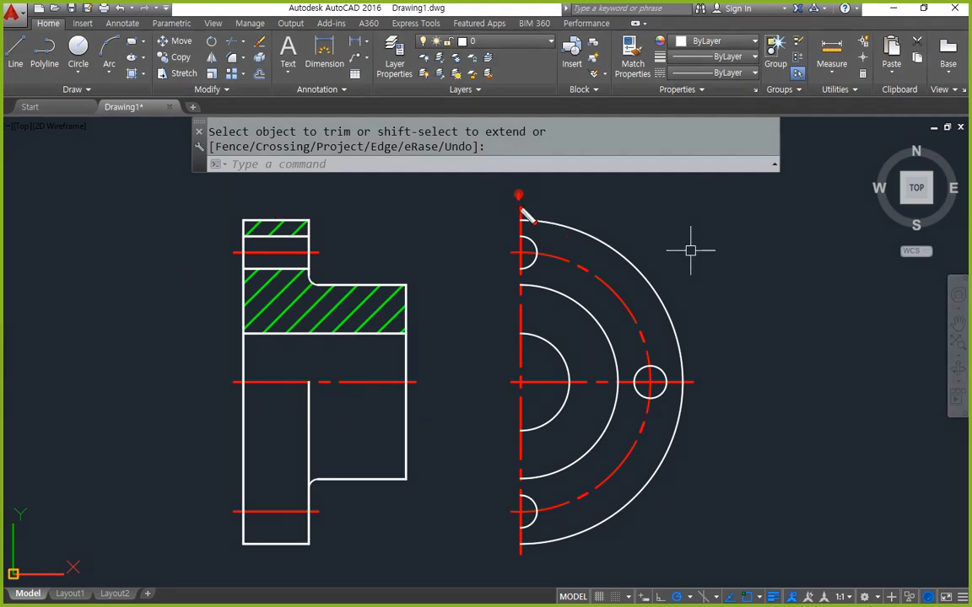
pyautogui.moveTo(521, 210)
pyautogui.mouseDown()
pyautogui.moveTo(517, 379)
pyautogui.moveTo(380, 395)
pyautogui.moveTo(424, 194)
pyautogui.moveTo(496, 376)
pyautogui.mouseUp()
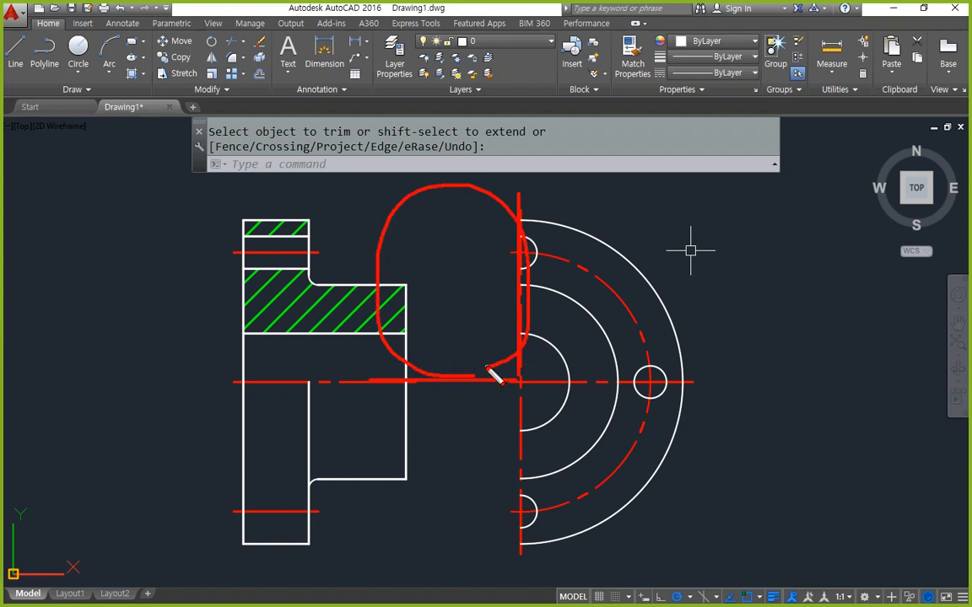
pyautogui.moveTo(413, 401); pyautogui.dragTo(413, 480)
pyautogui.moveTo(495, 564); pyautogui.dragTo(497, 563)
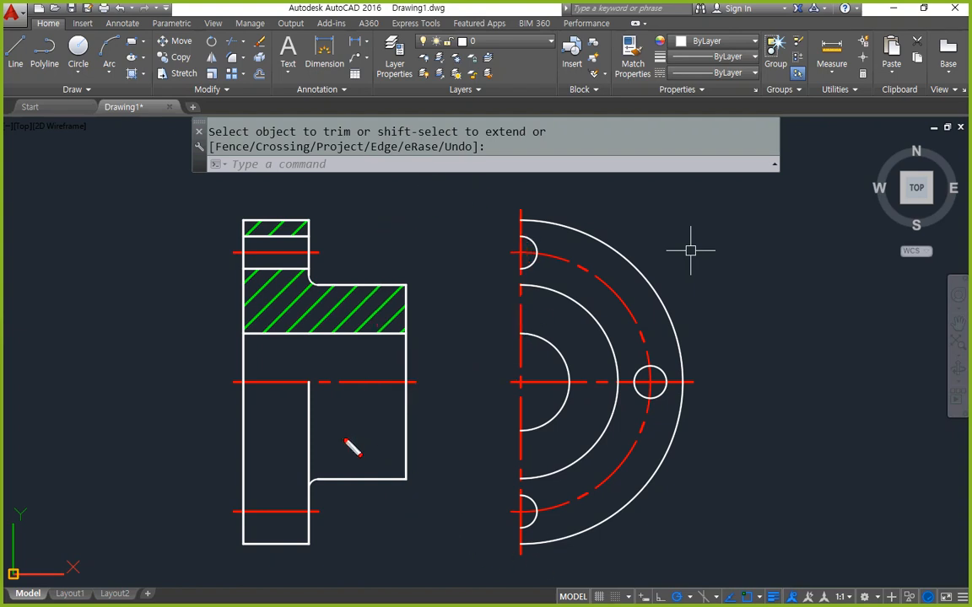
pyautogui.moveTo(281, 384)
pyautogui.mouseDown()
pyautogui.moveTo(396, 568)
pyautogui.moveTo(396, 368)
pyautogui.moveTo(499, 523)
pyautogui.mouseUp()
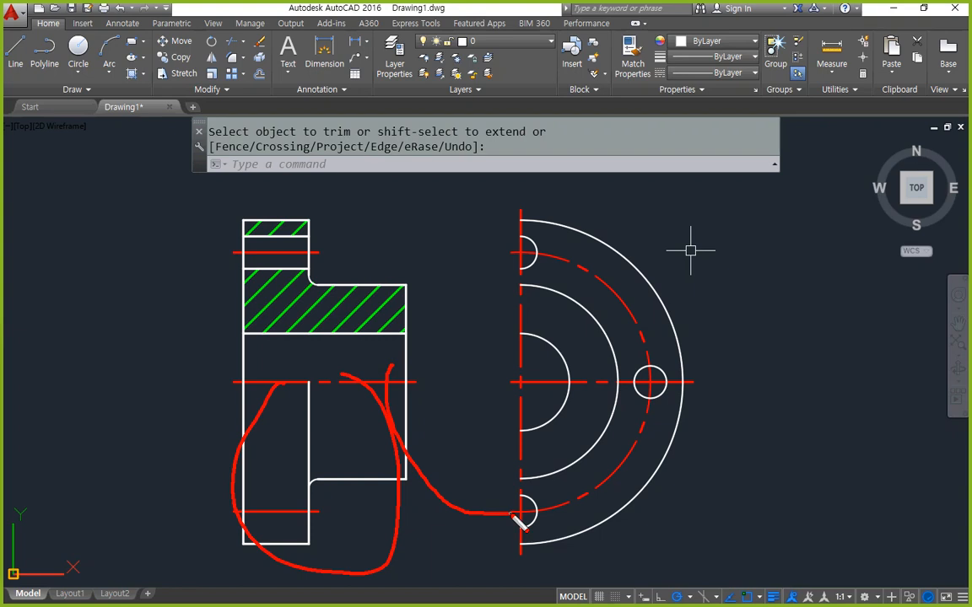
pyautogui.moveTo(496, 344)
pyautogui.mouseDown()
pyautogui.moveTo(441, 216)
pyautogui.moveTo(455, 202)
pyautogui.mouseUp()
pyautogui.moveTo(515, 180); pyautogui.dragTo(523, 357)
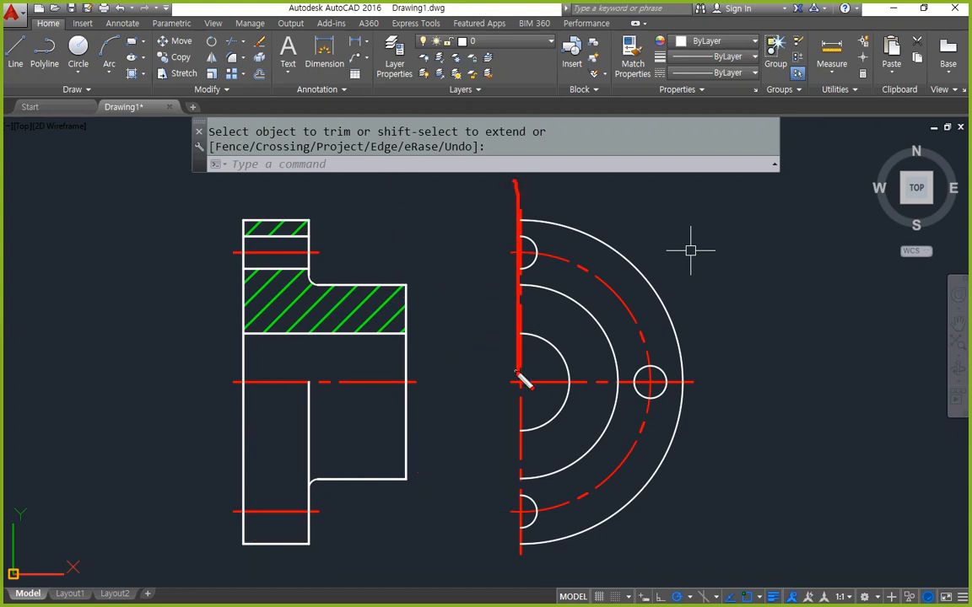
pyautogui.moveTo(518, 371); pyautogui.dragTo(519, 374)
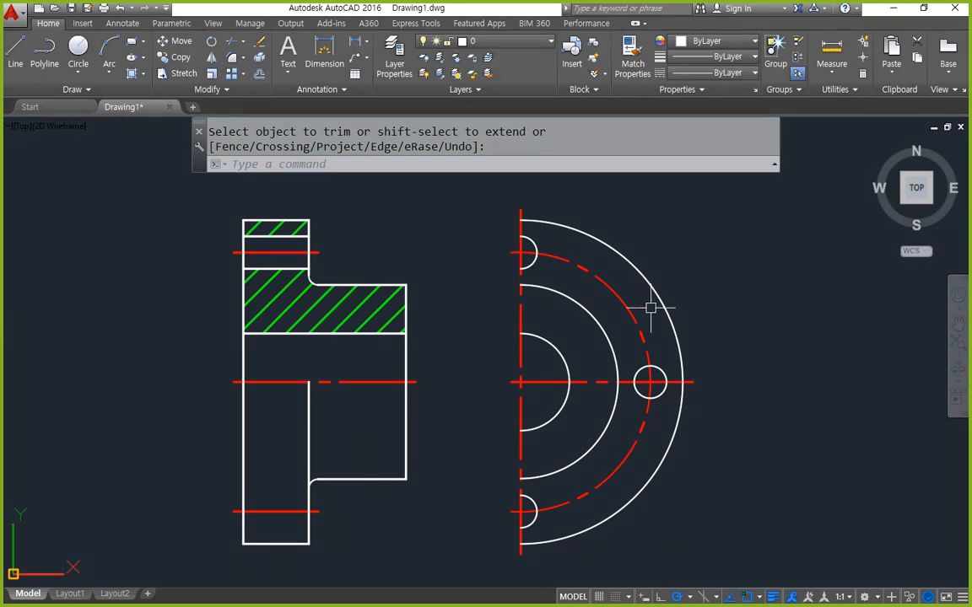
# - Move the whole half view horizontally to the right, farther from the section view
pyautogui.press('Return')
pyautogui.write('m')
pyautogui.press('Return')
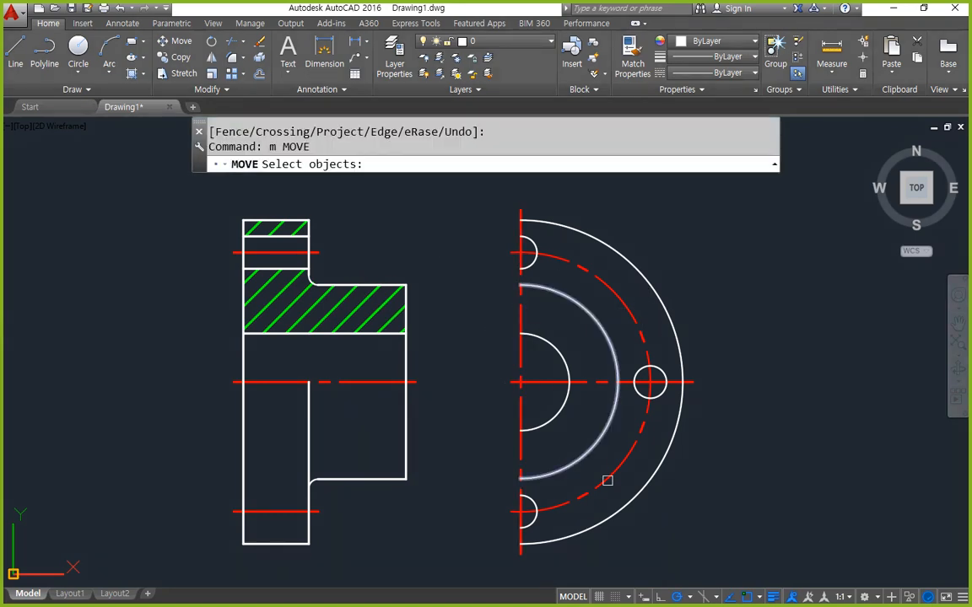
pyautogui.click(733, 555)
pyautogui.click(498, 210)
pyautogui.press('Return')
pyautogui.click(657, 217)
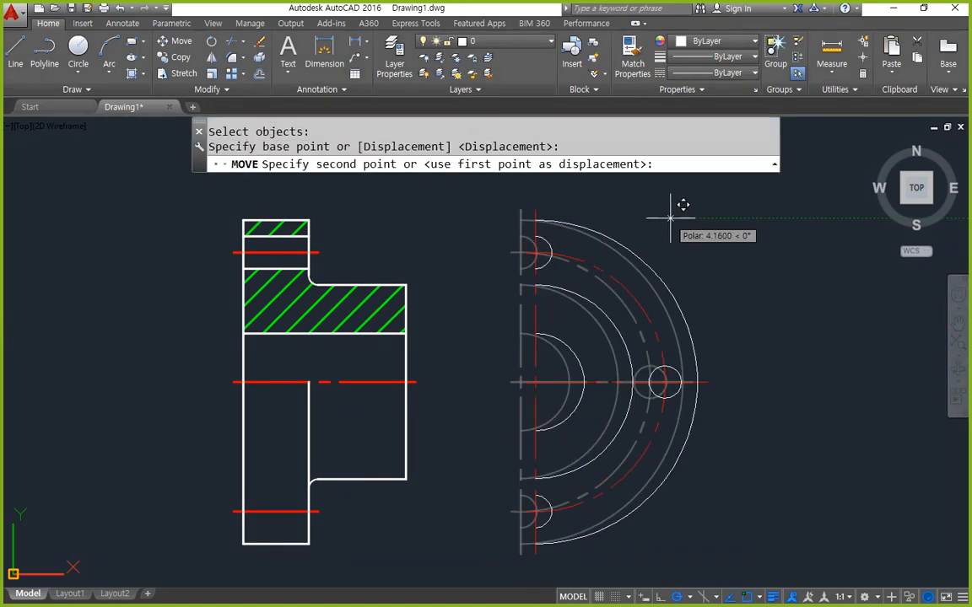
pyautogui.click(710, 211)
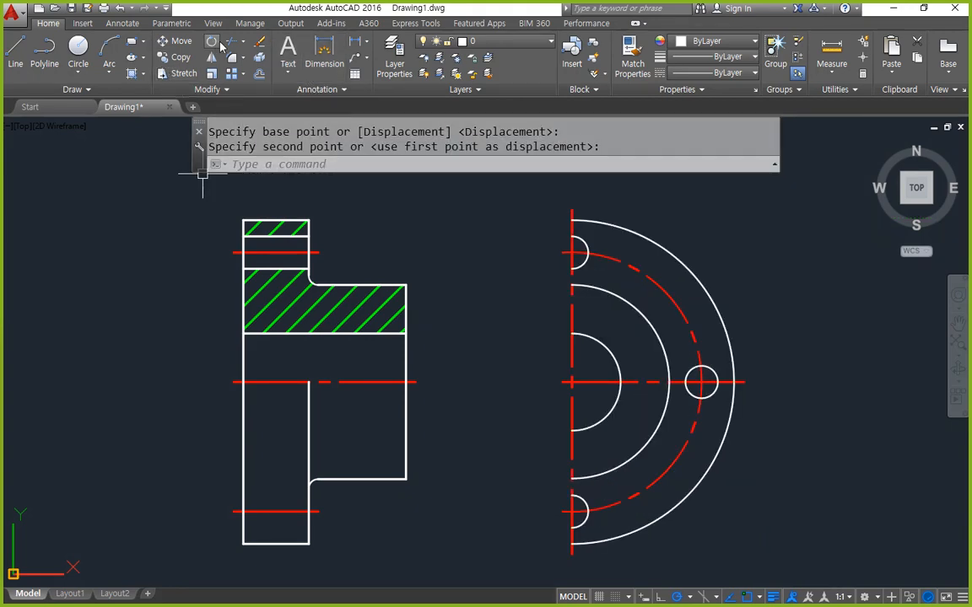
# - Add a vertical linear dimension for the hub's outer diameter beside the free end of the section view
pyautogui.click(82, 24)
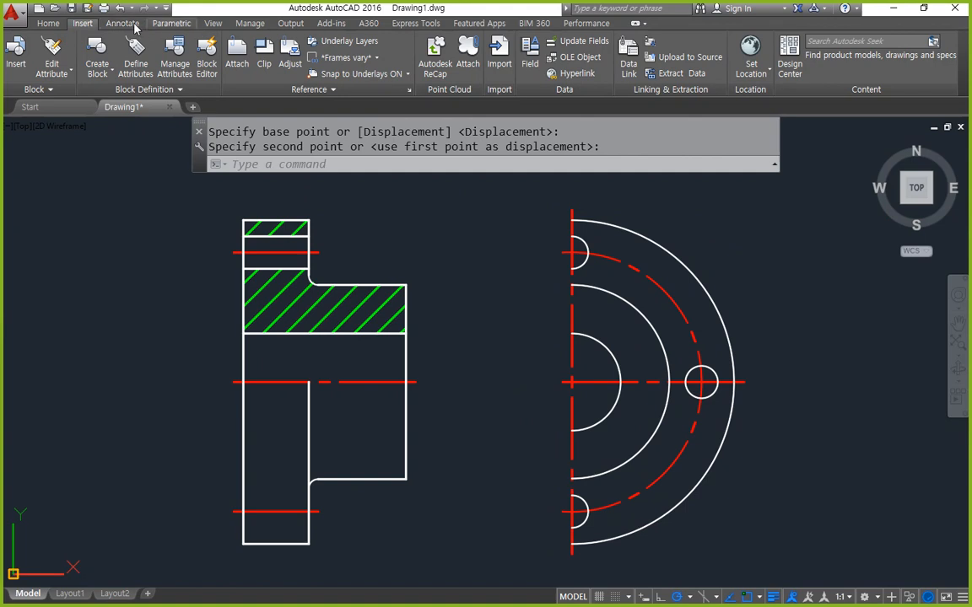
pyautogui.click(122, 23)
pyautogui.click(271, 74)
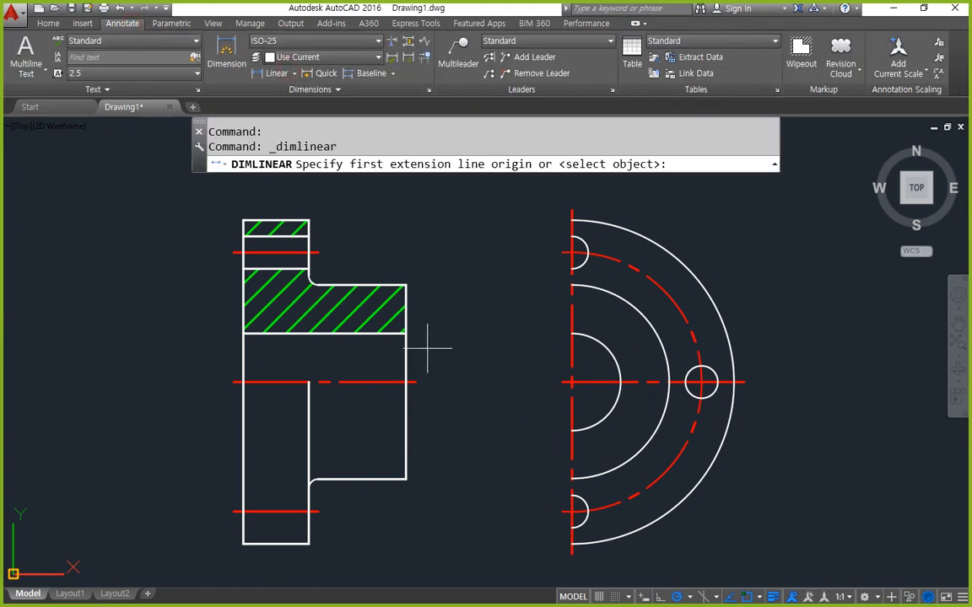
pyautogui.click(407, 478)
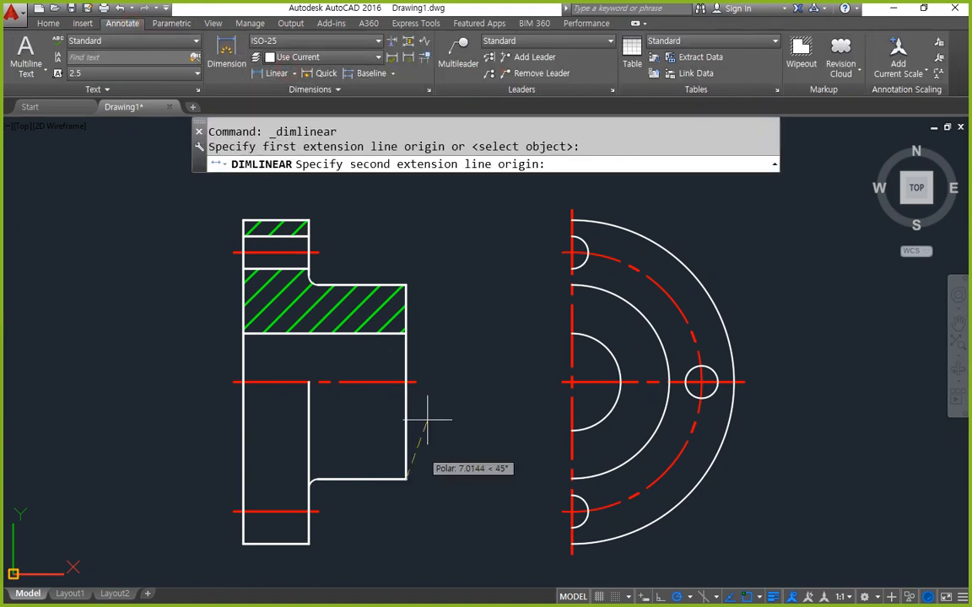
pyautogui.click(406, 285)
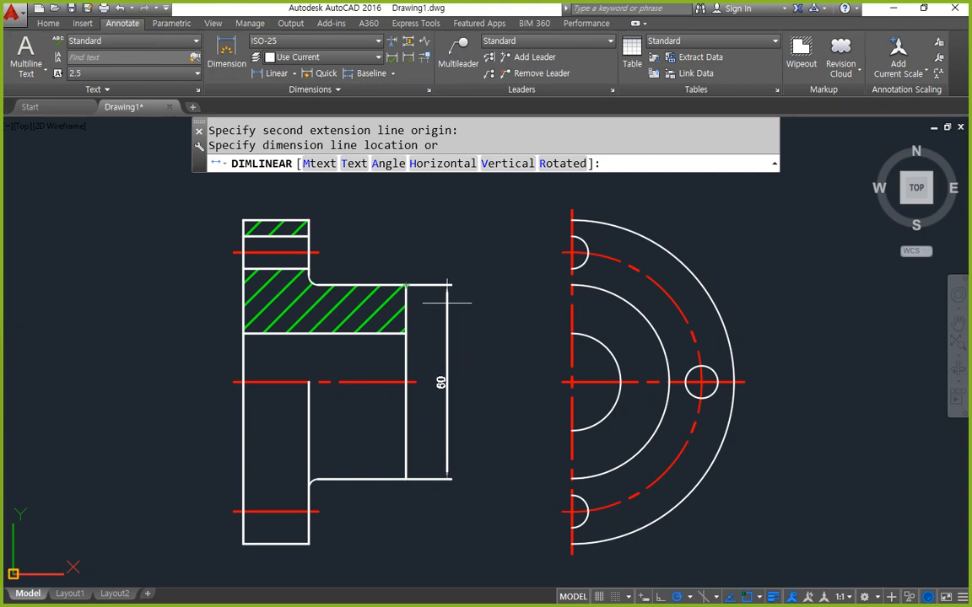
pyautogui.click(447, 302)
pyautogui.scroll(2, 428, 405)
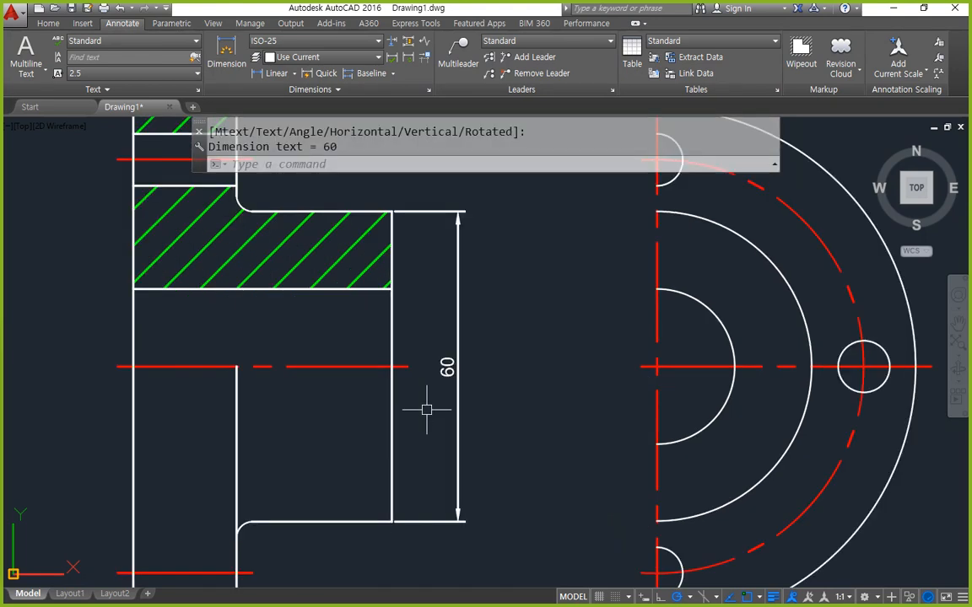
pyautogui.scroll(-2, 427, 410)
pyautogui.press('Return')
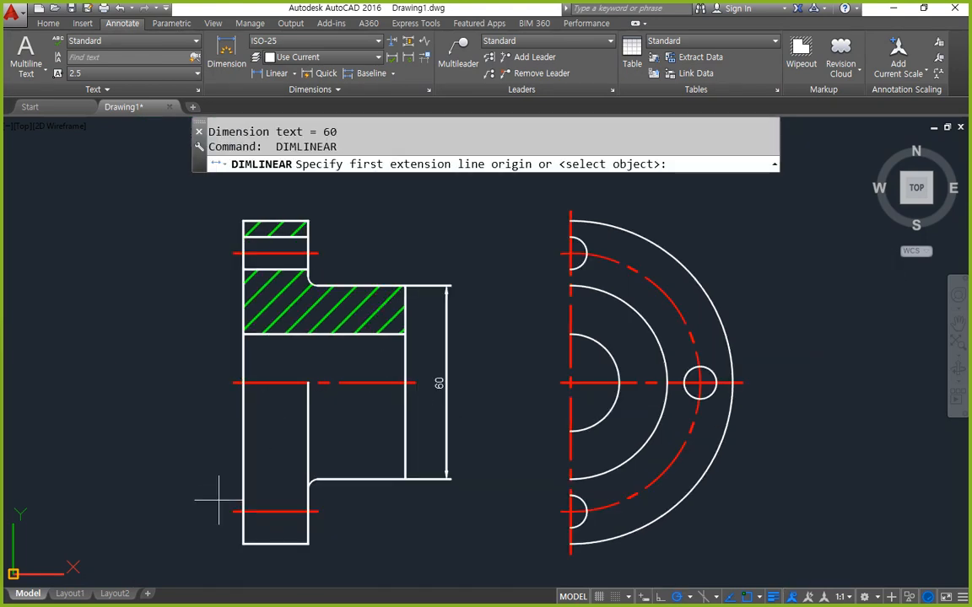
pyautogui.click(243, 335)
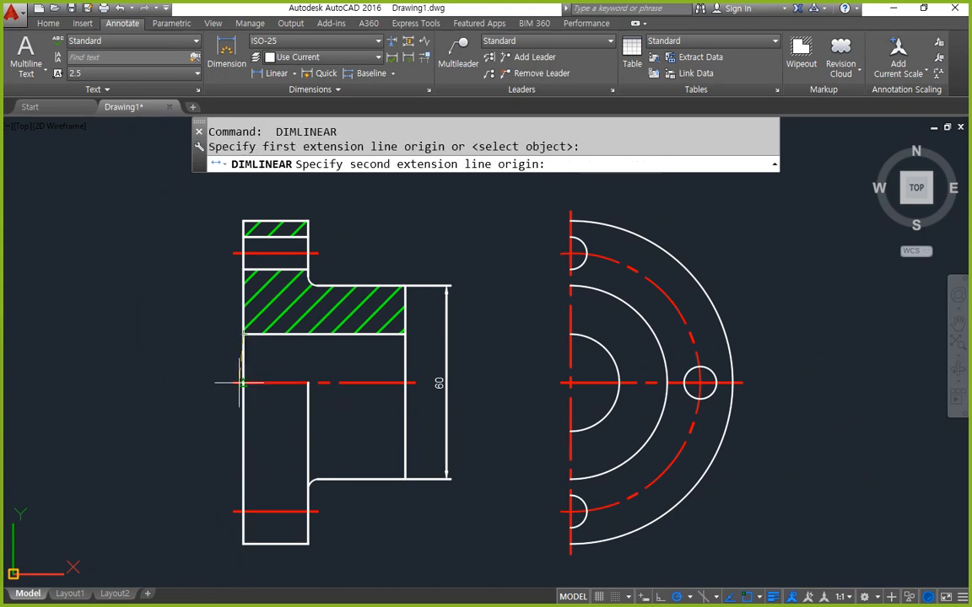
pyautogui.press('Escape')
pyautogui.write('o')
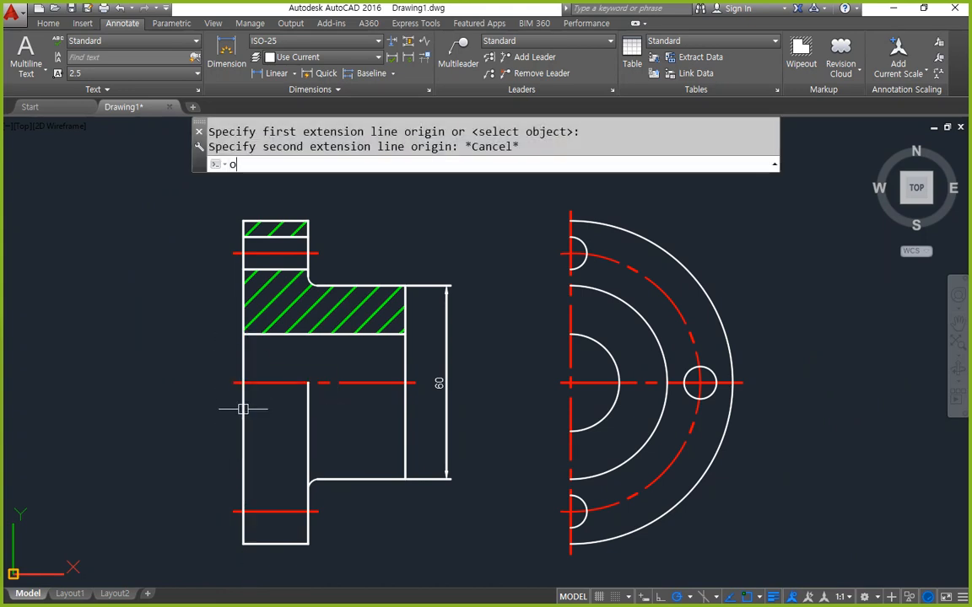
pyautogui.press('Return')
pyautogui.press('Escape')
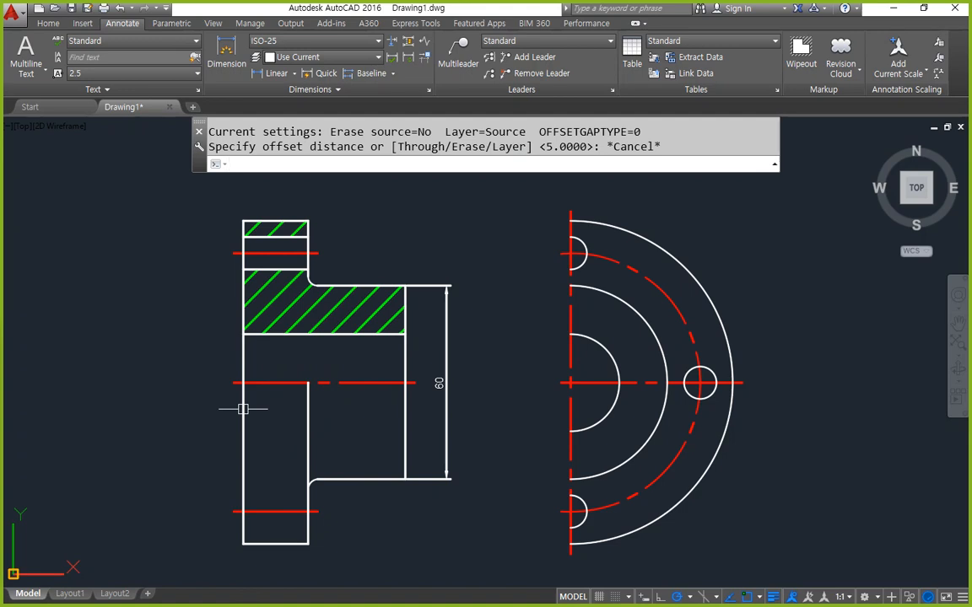
pyautogui.press('Escape')
# - Mirror the bore edge line of the section view about the horizontal centreline, keeping the original
pyautogui.write('mi')
pyautogui.press('Return')
pyautogui.click(345, 334)
pyautogui.press('Return')
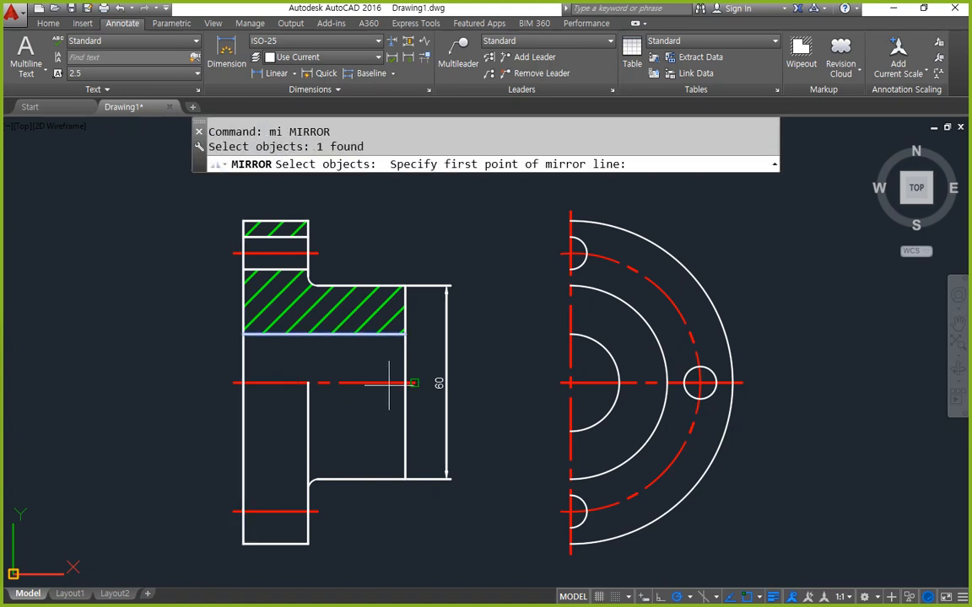
pyautogui.click(389, 384)
pyautogui.click(260, 383)
pyautogui.press('Return')
pyautogui.press('Escape')
pyautogui.press('Escape')
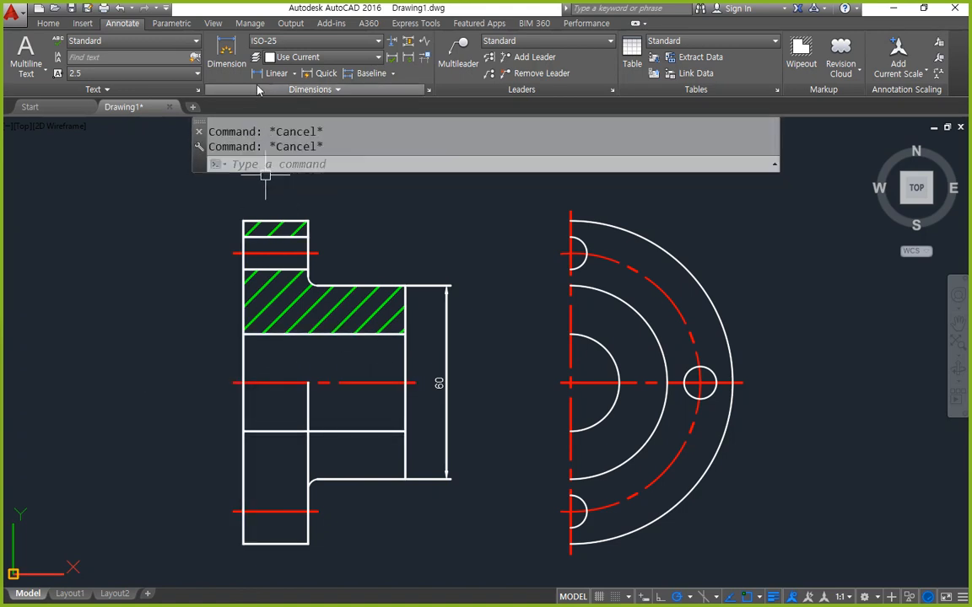
# - Dimension the bore diameter vertically between the original and mirrored bore lines, outside the flange face
pyautogui.click(273, 73)
pyautogui.click(243, 334)
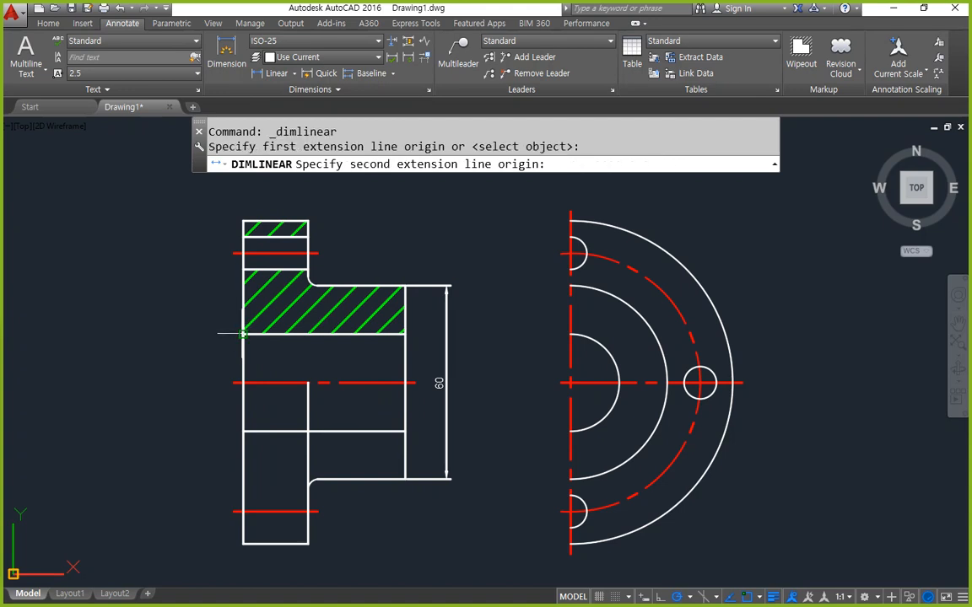
pyautogui.click(242, 431)
pyautogui.click(202, 417)
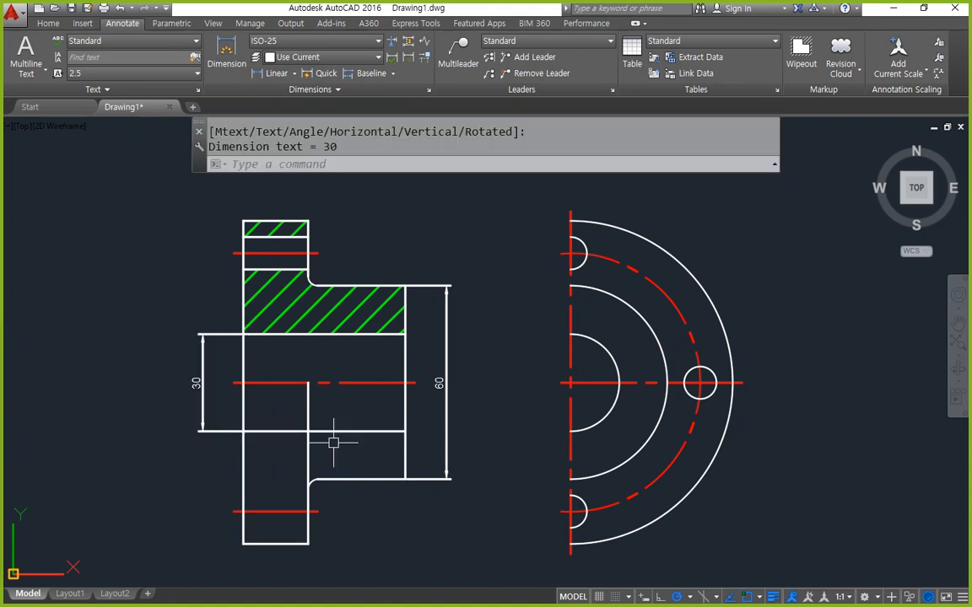
# - Erase the mirrored bore line from the lower half of the section view
pyautogui.click(373, 432)
pyautogui.write('e')
pyautogui.press('Return')
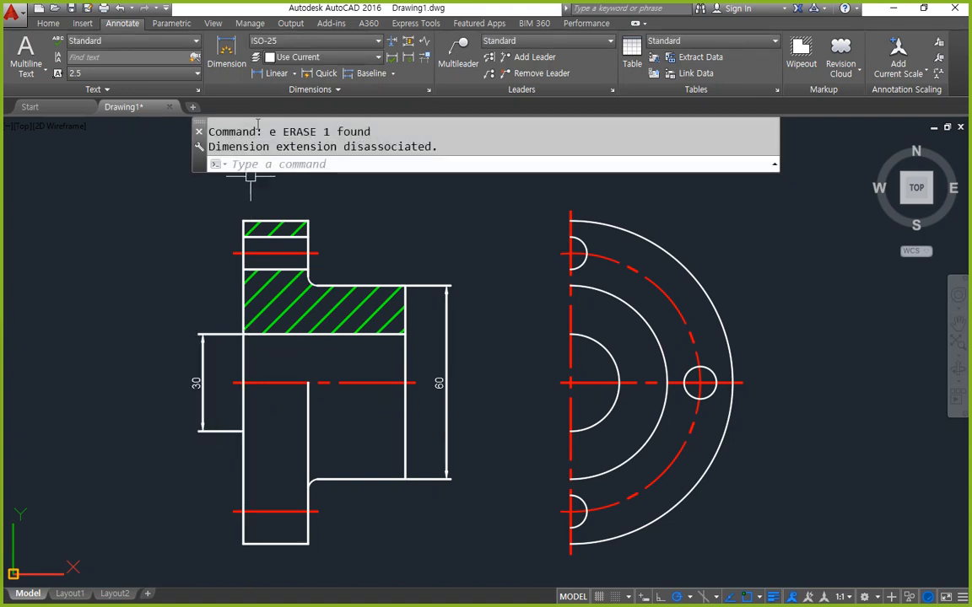
# - Dimension the vertical distance between the two bolt-hole centrelines, outside the bore dimension
pyautogui.click(272, 72)
pyautogui.click(233, 253)
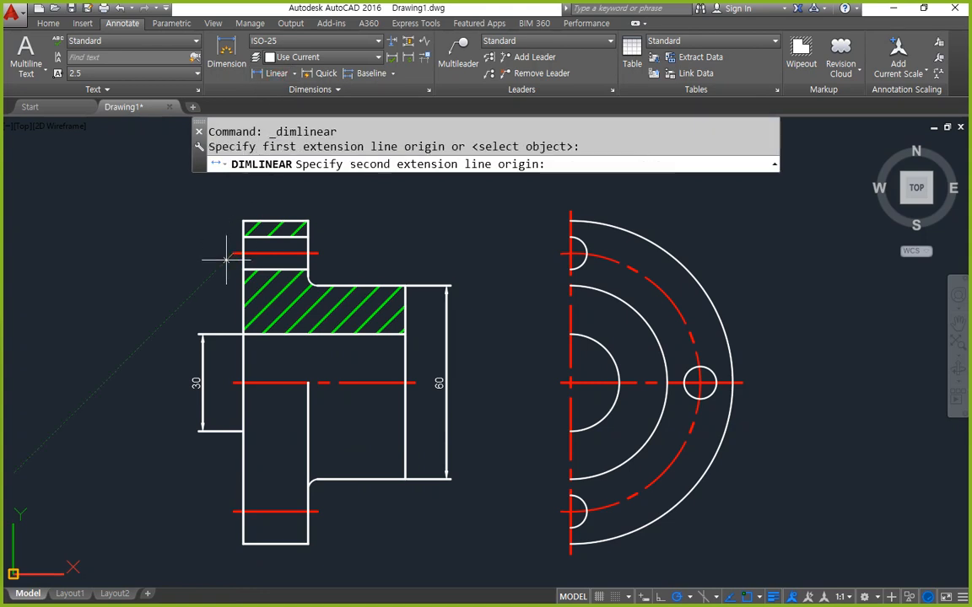
pyautogui.click(230, 512)
pyautogui.click(170, 470)
# - Dimension the flange's full outer diameter vertically, outside the bolt-hole centreline dimension
pyautogui.press('Return')
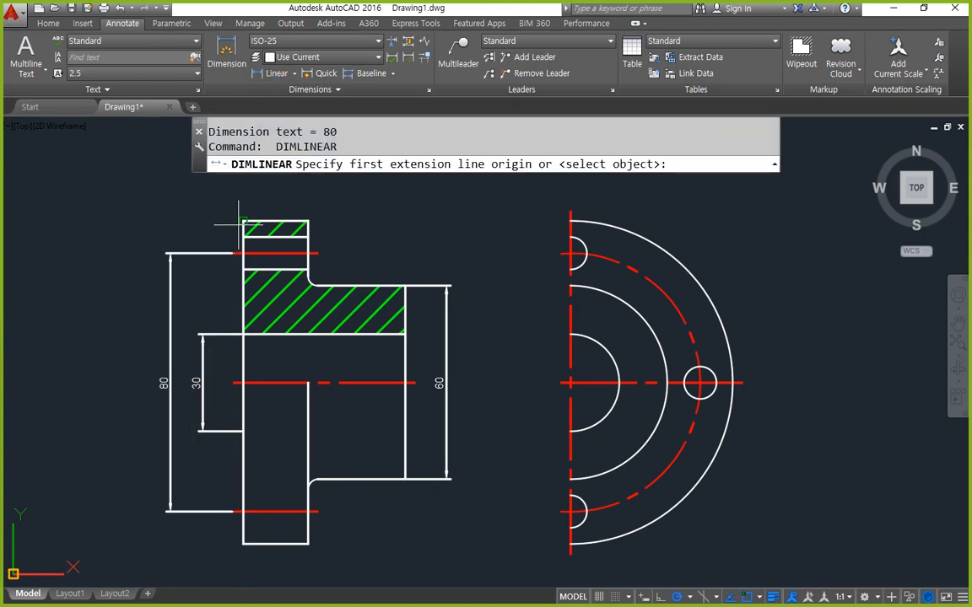
pyautogui.click(243, 221)
pyautogui.press('Escape')
pyautogui.press('Return')
pyautogui.click(243, 221)
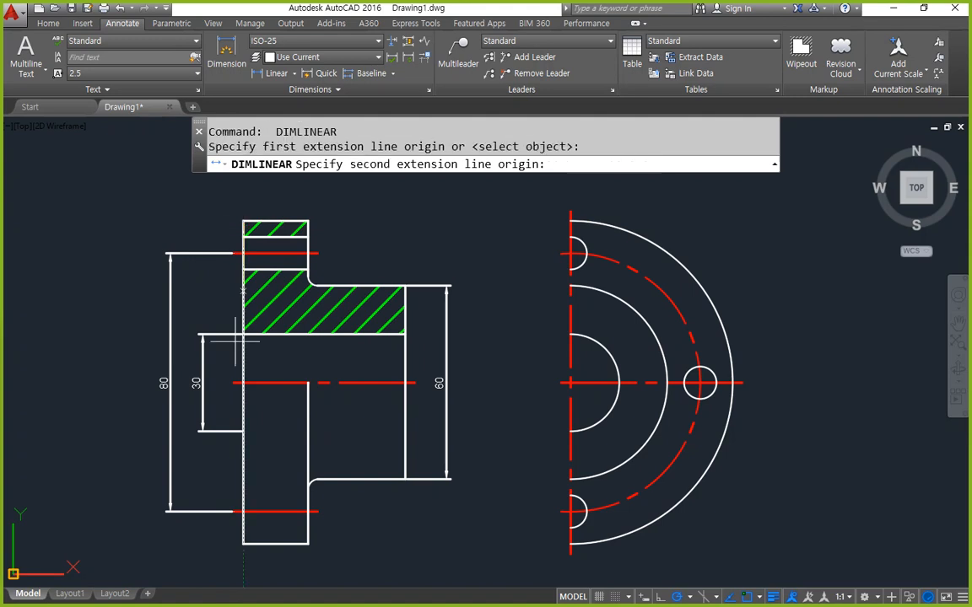
pyautogui.click(243, 543)
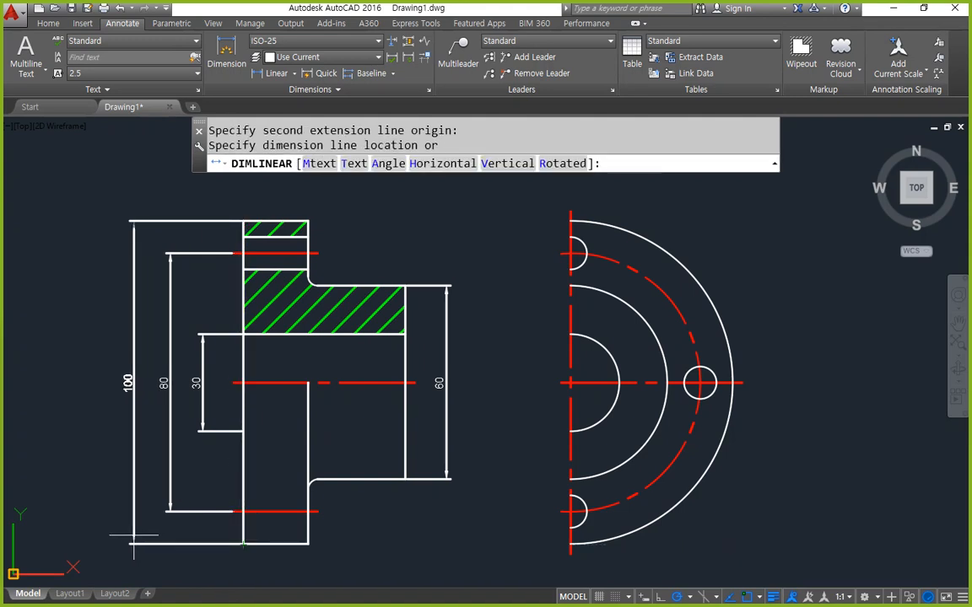
pyautogui.click(133, 506)
# - Add a horizontal linear dimension for the flange thickness above the section view
pyautogui.press('Return')
pyautogui.click(243, 221)
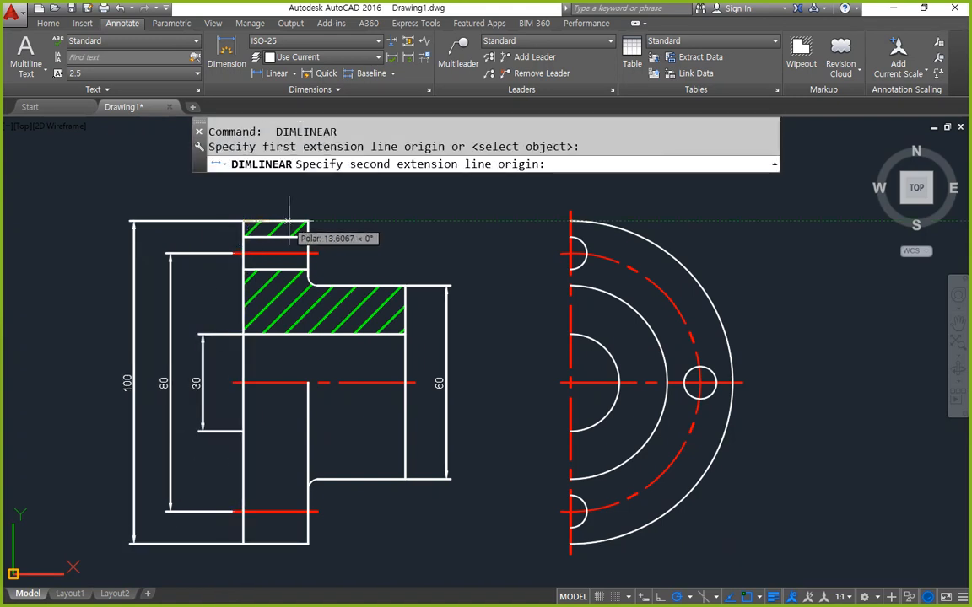
pyautogui.click(308, 221)
pyautogui.click(308, 192)
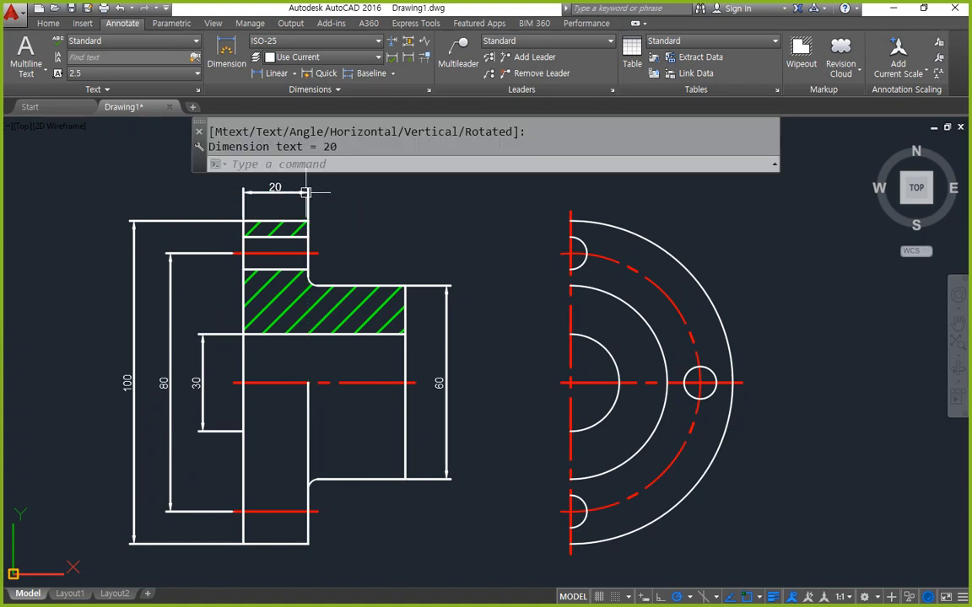
# - Add a baseline dimension for the overall length of the hub, stacked above the flange thickness dimension
pyautogui.moveTo(308, 152); pyautogui.dragTo(324, 181, button='middle')
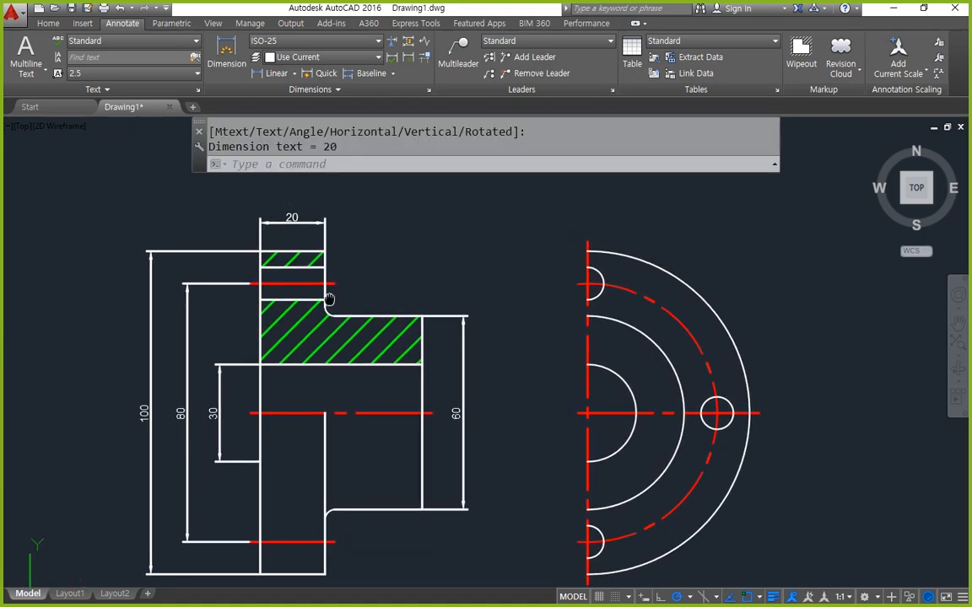
pyautogui.click(369, 73)
pyautogui.click(422, 316)
pyautogui.press('Escape')
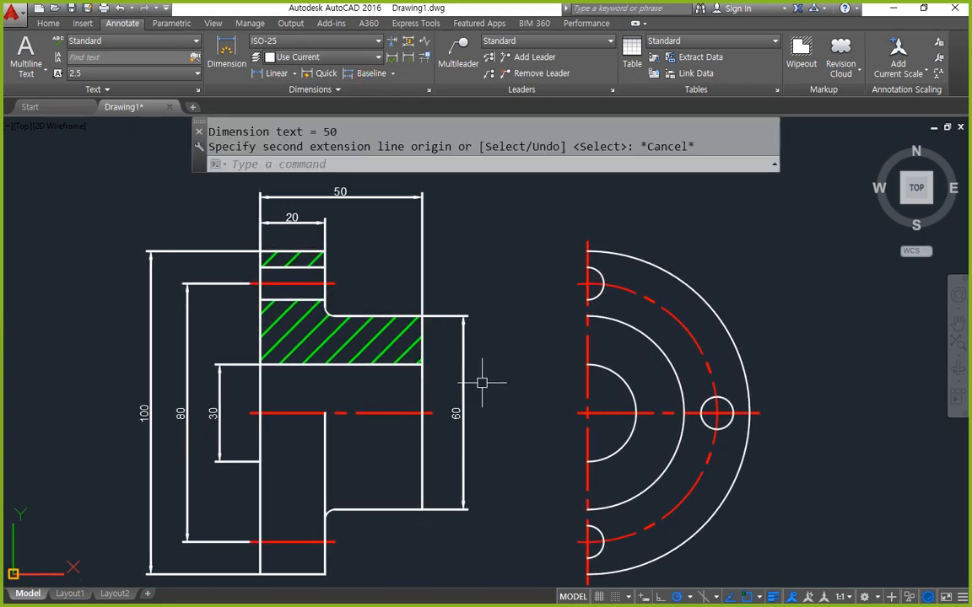
# - Set the overall dimension scale of the ISO-25 style to 3
pyautogui.moveTo(436, 338); pyautogui.dragTo(519, 324, button='middle')
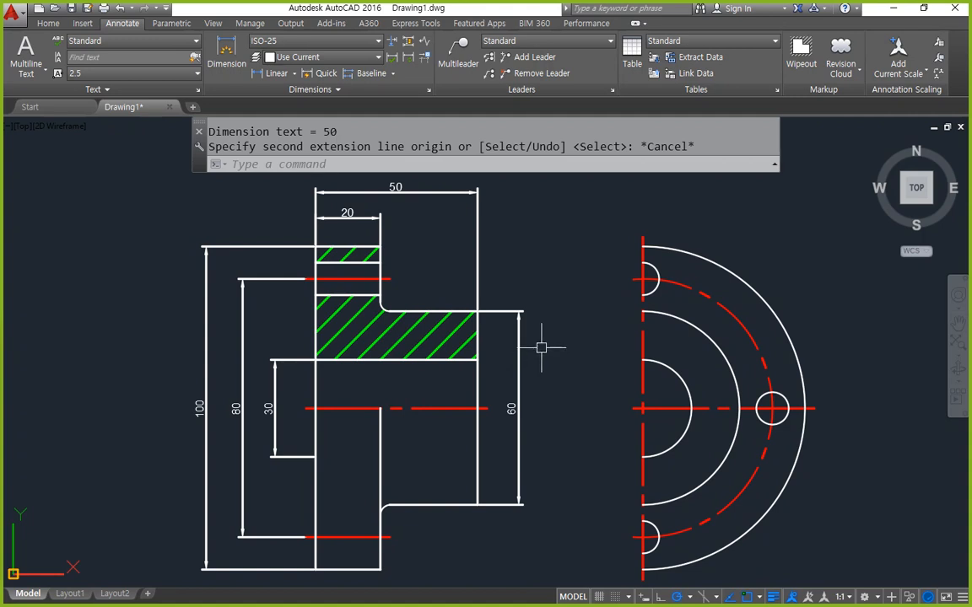
pyautogui.write('d')
pyautogui.press('Return')
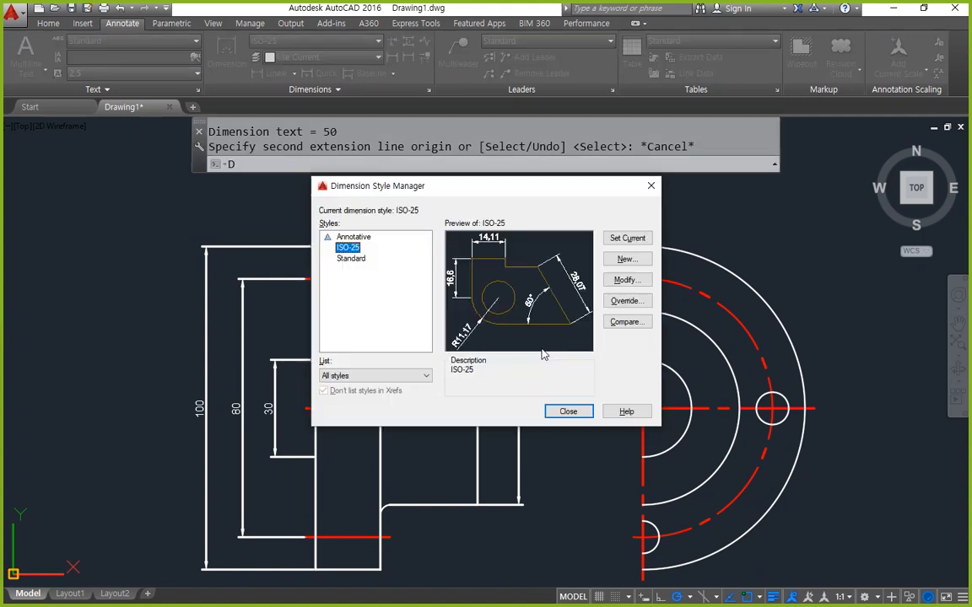
pyautogui.click(625, 280)
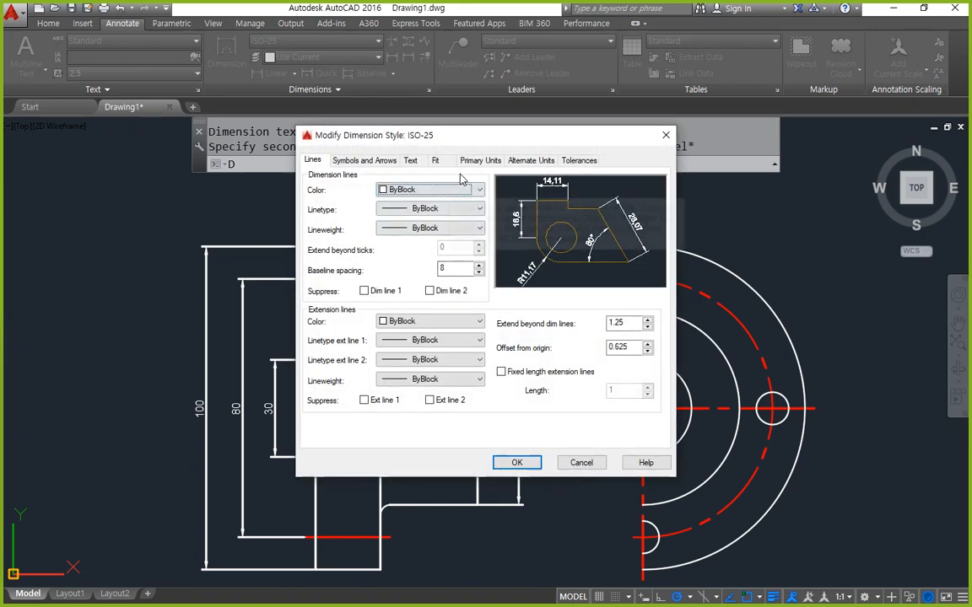
pyautogui.click(438, 161)
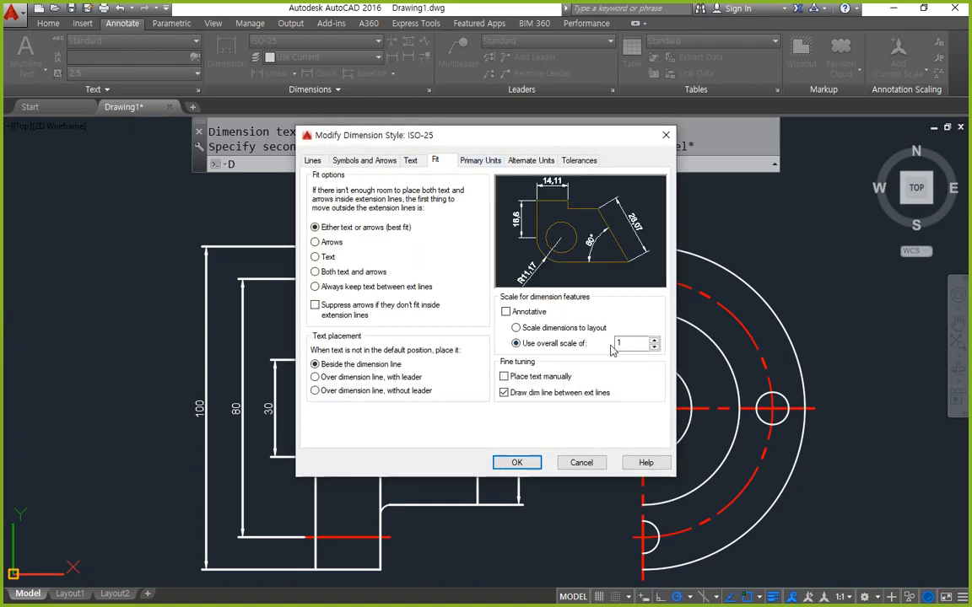
pyautogui.click(517, 463)
pyautogui.click(565, 419)
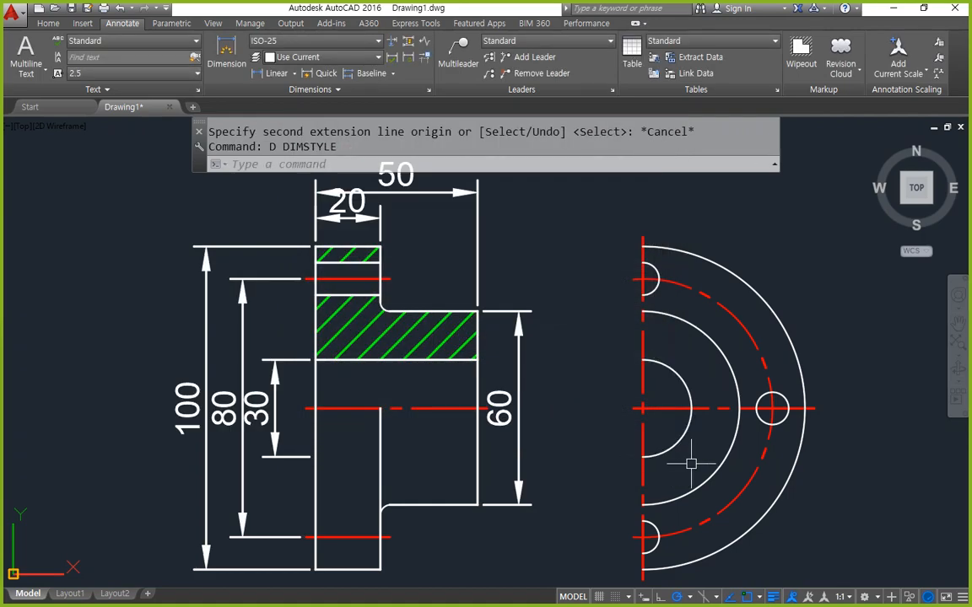
# - Reduce the overall dimension scale of the ISO-25 style so the dimension text and arrows are smaller
pyautogui.write('d')
pyautogui.press('Return')
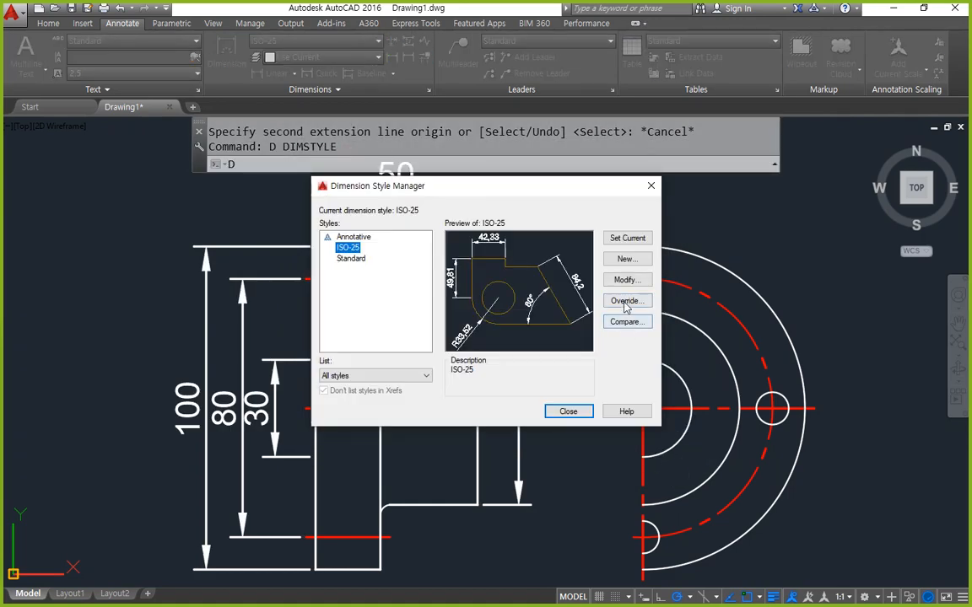
pyautogui.click(627, 279)
pyautogui.doubleClick(633, 343)
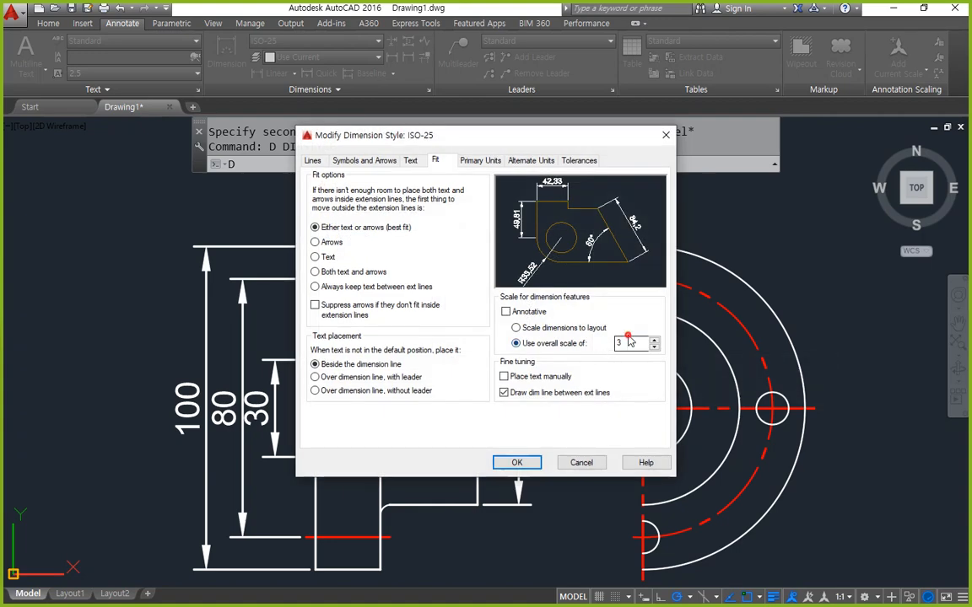
pyautogui.write('3')
pyautogui.click(516, 463)
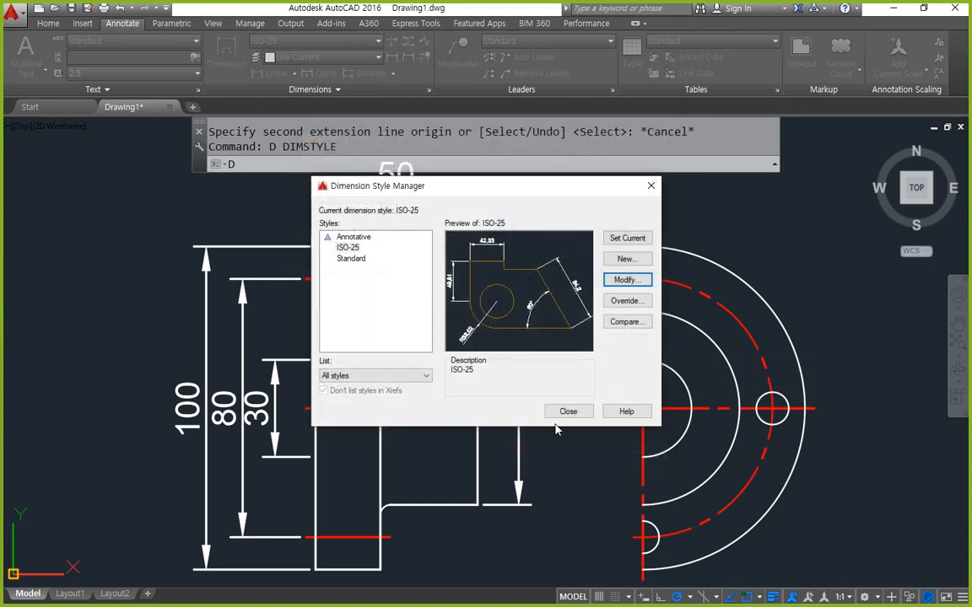
pyautogui.click(568, 410)
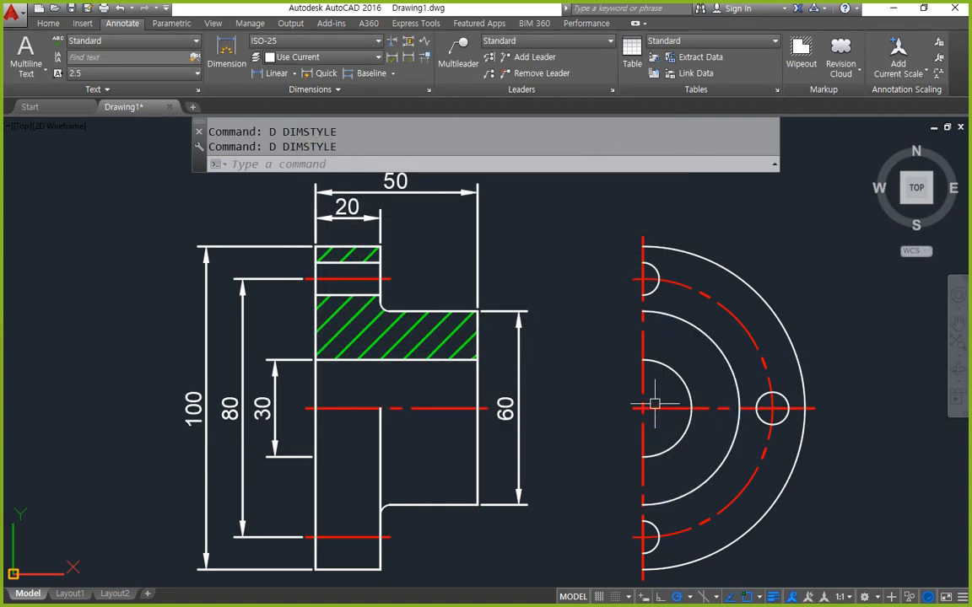
# - Turn off the second dimension line of the 30 bore dimension in its object properties
pyautogui.scroll(-1, 655, 404)
pyautogui.write('z')
pyautogui.press('Return')
pyautogui.press('Return')
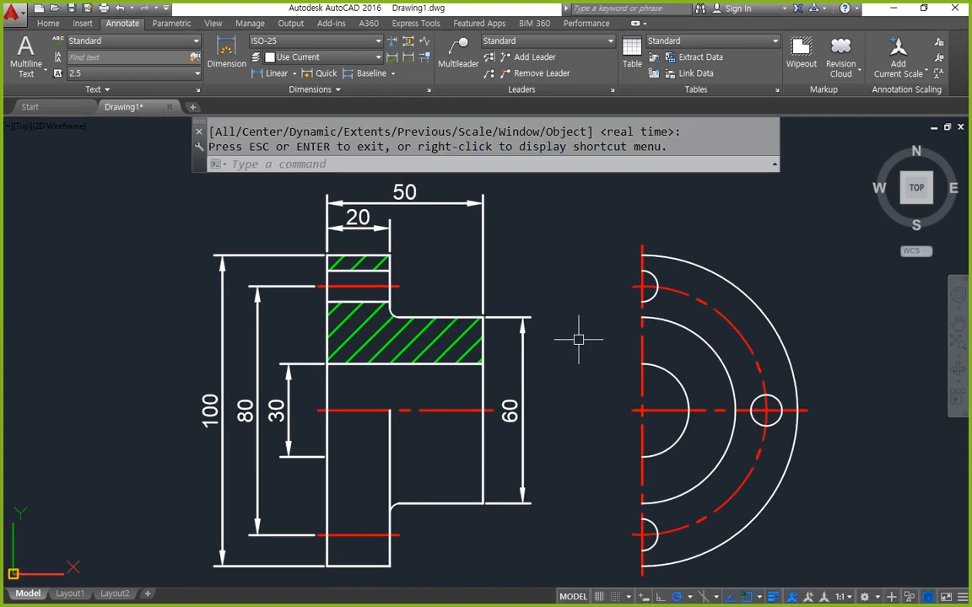
pyautogui.moveTo(578, 340); pyautogui.dragTo(592, 344, button='middle')
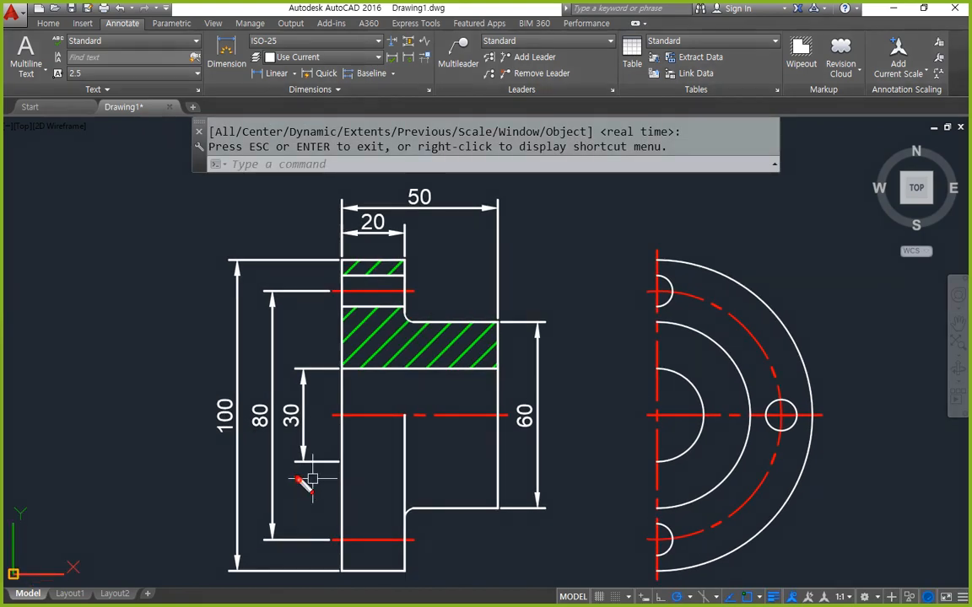
pyautogui.moveTo(312, 479)
pyautogui.mouseDown()
pyautogui.moveTo(275, 313)
pyautogui.moveTo(312, 397)
pyautogui.moveTo(291, 443)
pyautogui.moveTo(324, 462)
pyautogui.mouseUp()
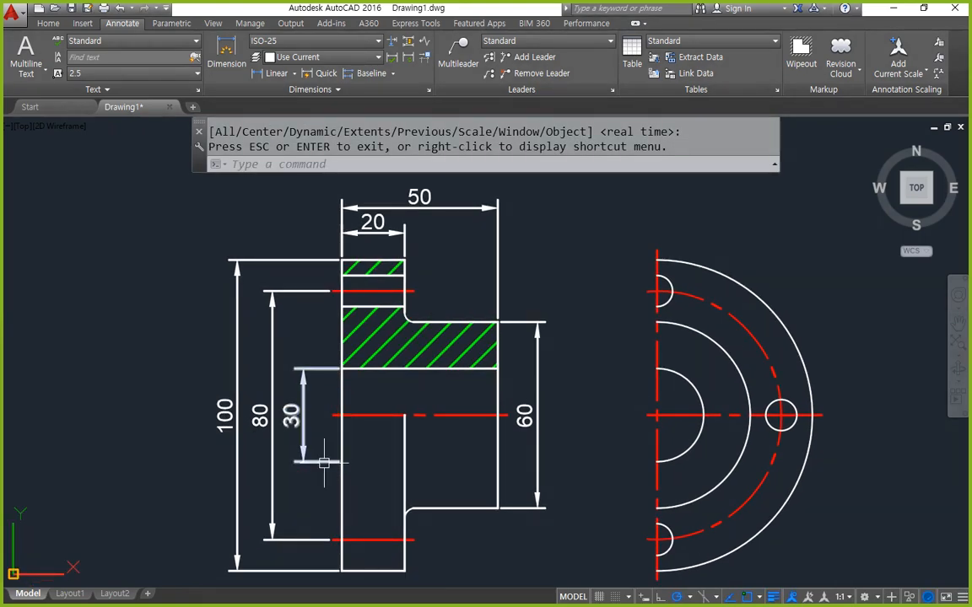
pyautogui.hotkey('ctrl', '1')
pyautogui.moveTo(411, 369); pyautogui.dragTo(531, 371, button='middle')
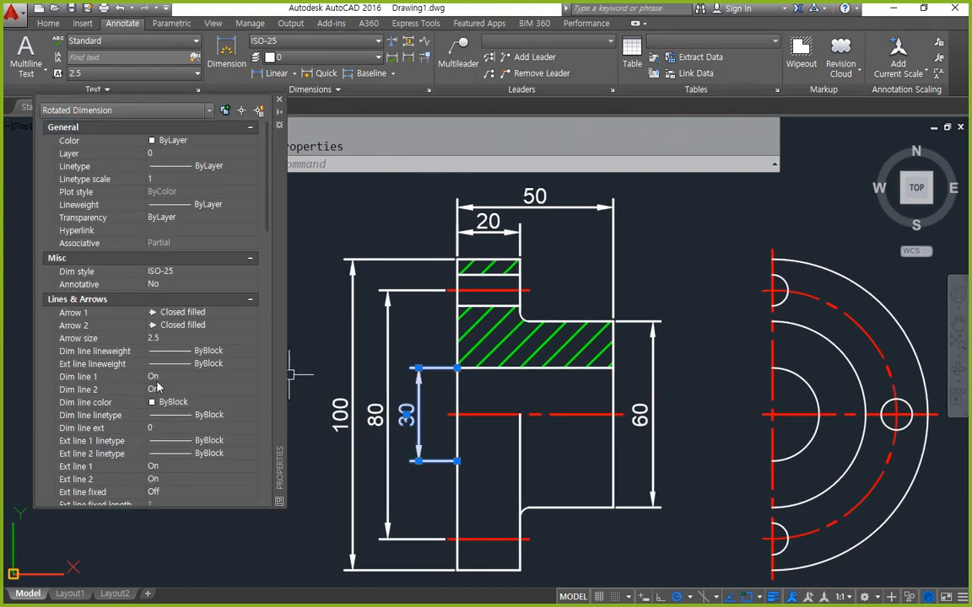
pyautogui.click(167, 391)
pyautogui.click(169, 395)
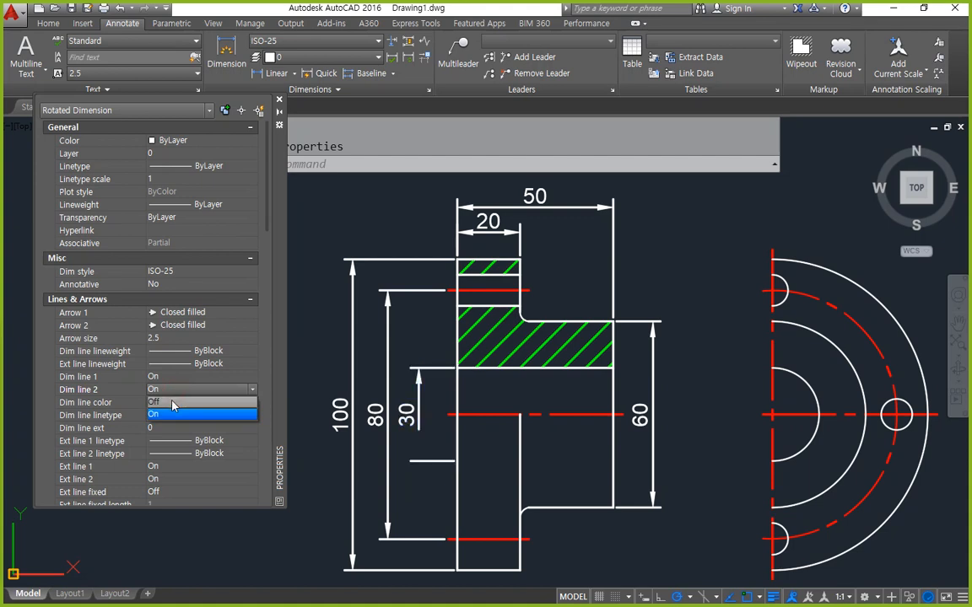
pyautogui.click(168, 407)
# - Turn off the second extension line of the same bore dimension and clear the selection
pyautogui.click(167, 478)
pyautogui.click(168, 480)
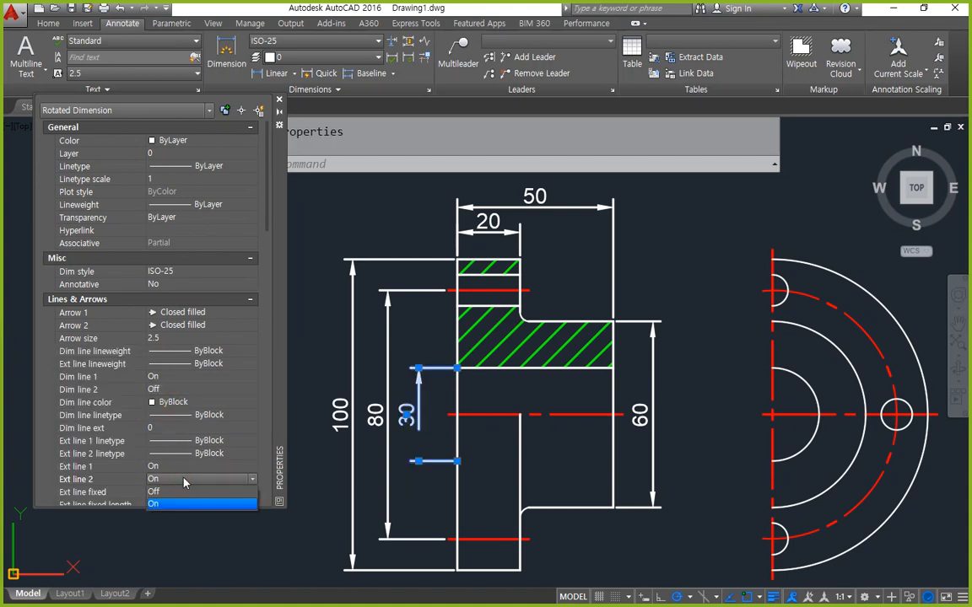
pyautogui.click(156, 492)
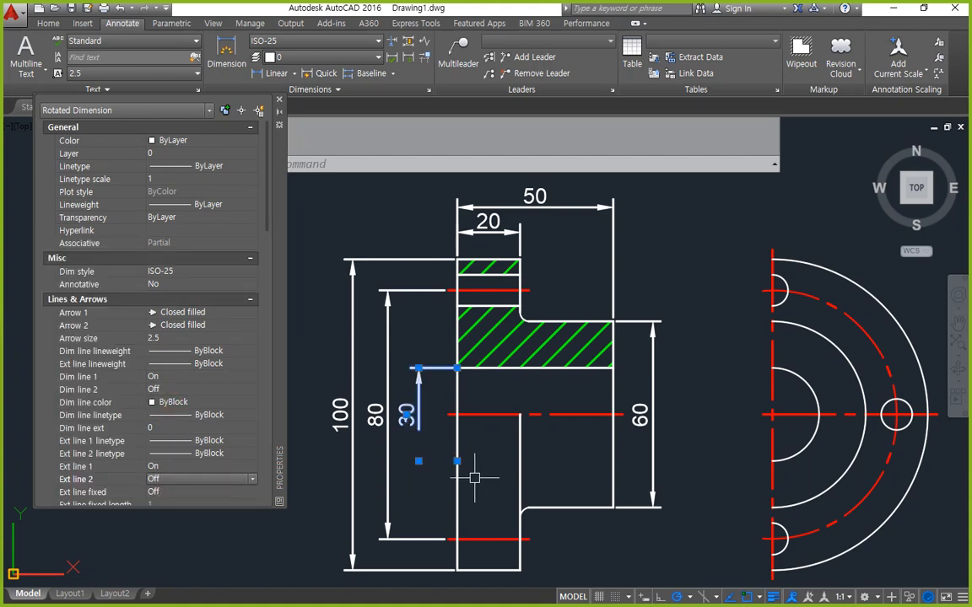
pyautogui.moveTo(525, 462); pyautogui.dragTo(606, 462)
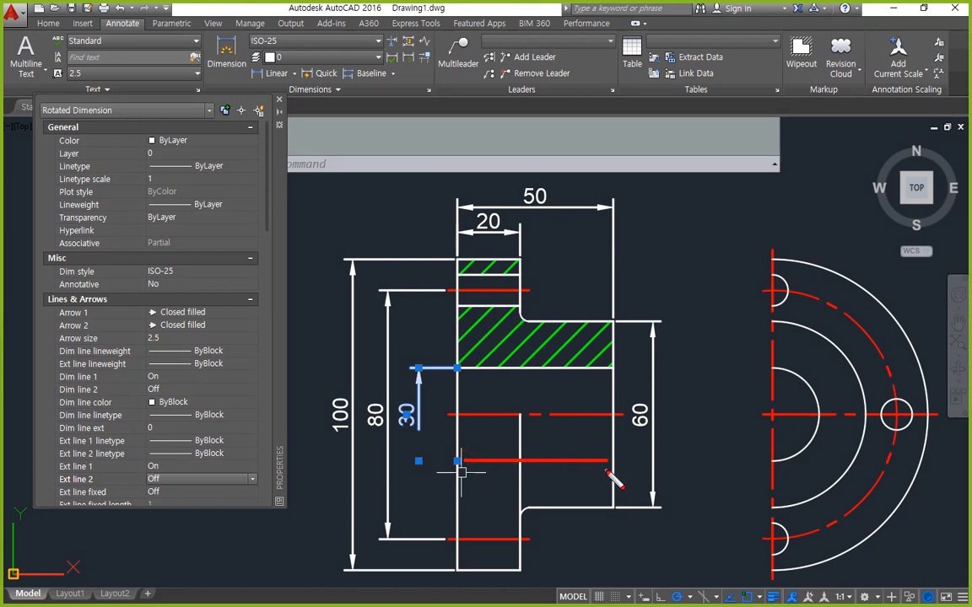
pyautogui.moveTo(457, 447)
pyautogui.mouseDown()
pyautogui.moveTo(456, 476)
pyautogui.moveTo(506, 426)
pyautogui.moveTo(576, 495)
pyautogui.mouseUp()
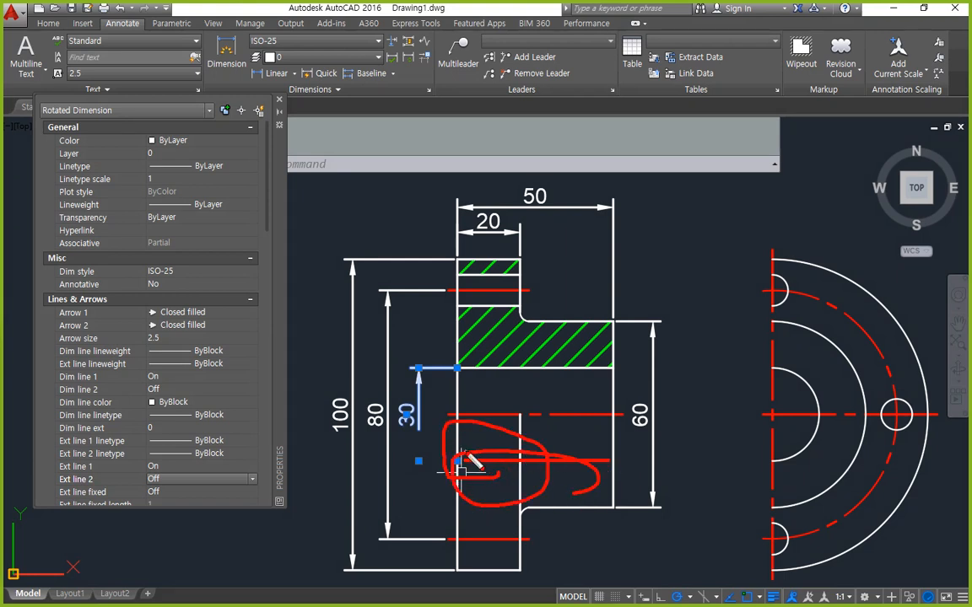
pyautogui.press('Escape')
pyautogui.press('Escape')
pyautogui.press('Escape')
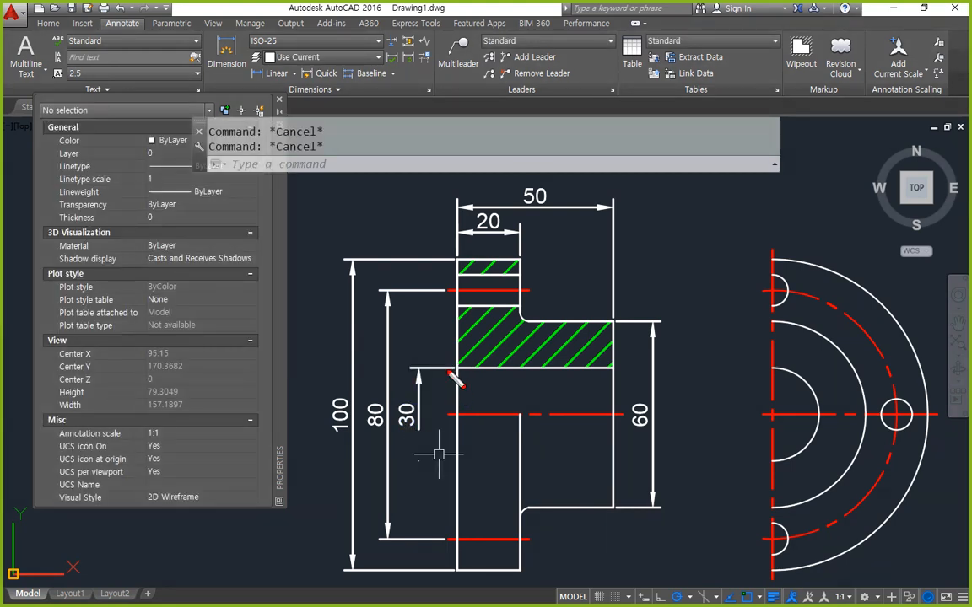
pyautogui.moveTo(422, 351)
pyautogui.mouseDown()
pyautogui.moveTo(389, 413)
pyautogui.moveTo(462, 422)
pyautogui.moveTo(429, 347)
pyautogui.mouseUp()
pyautogui.press('Escape')
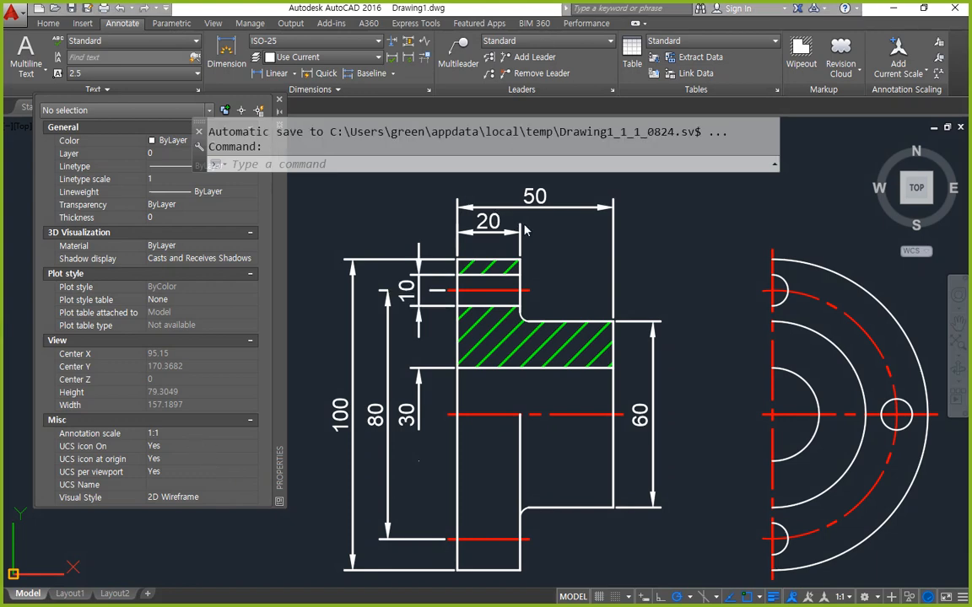
# - Examine the ISO-25 dimension style's extension line settings for the extension beyond dimension lines and the offset from origin
pyautogui.write('d')
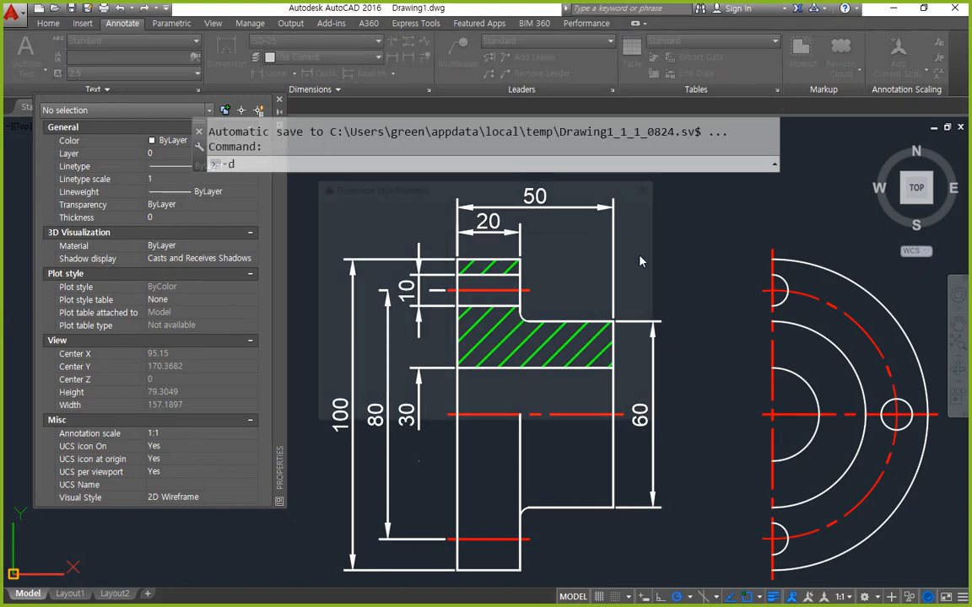
pyautogui.press('Return')
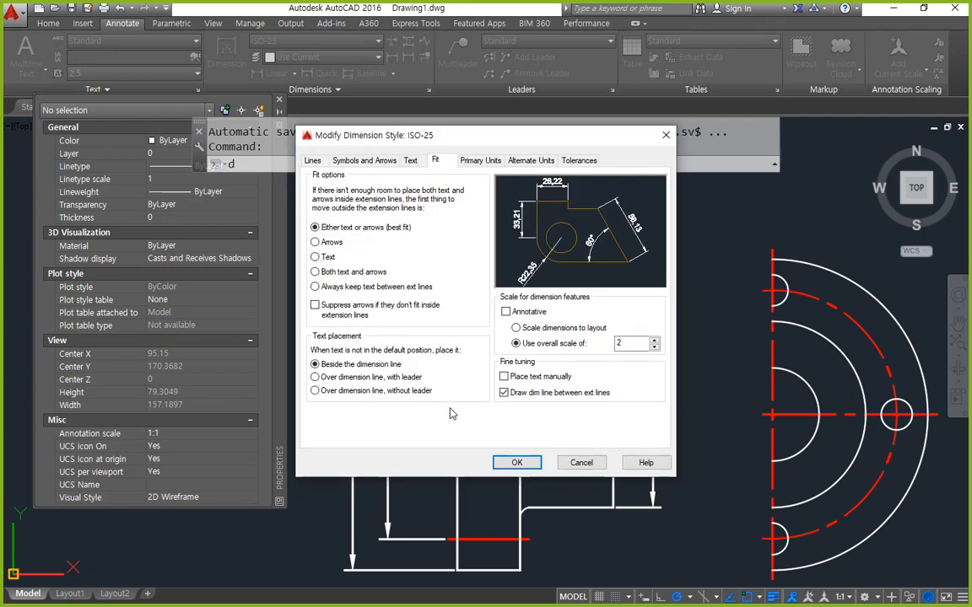
pyautogui.click(313, 163)
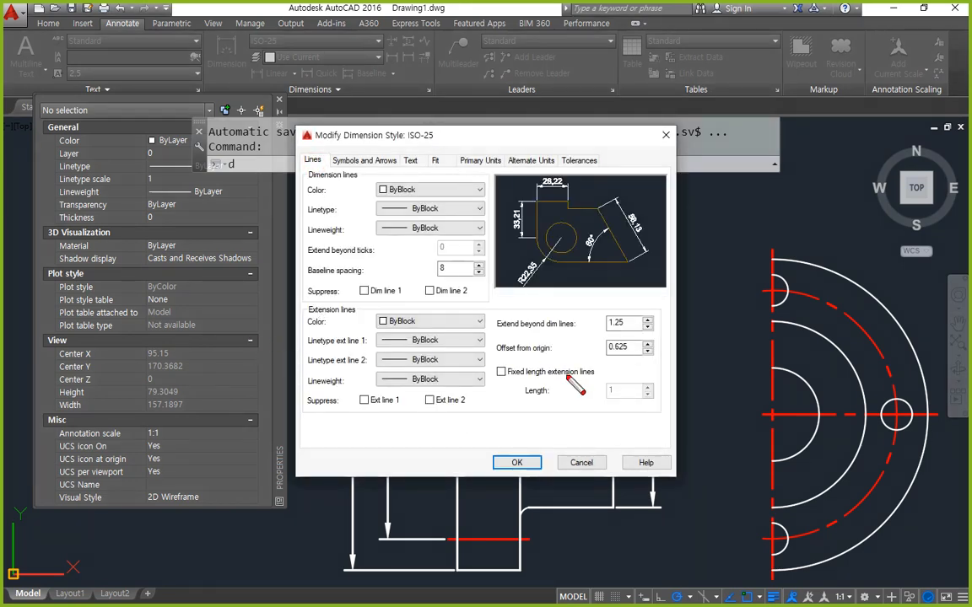
pyautogui.moveTo(580, 408)
pyautogui.mouseDown()
pyautogui.moveTo(555, 409)
pyautogui.moveTo(472, 314)
pyautogui.moveTo(591, 295)
pyautogui.moveTo(658, 389)
pyautogui.moveTo(589, 412)
pyautogui.mouseUp()
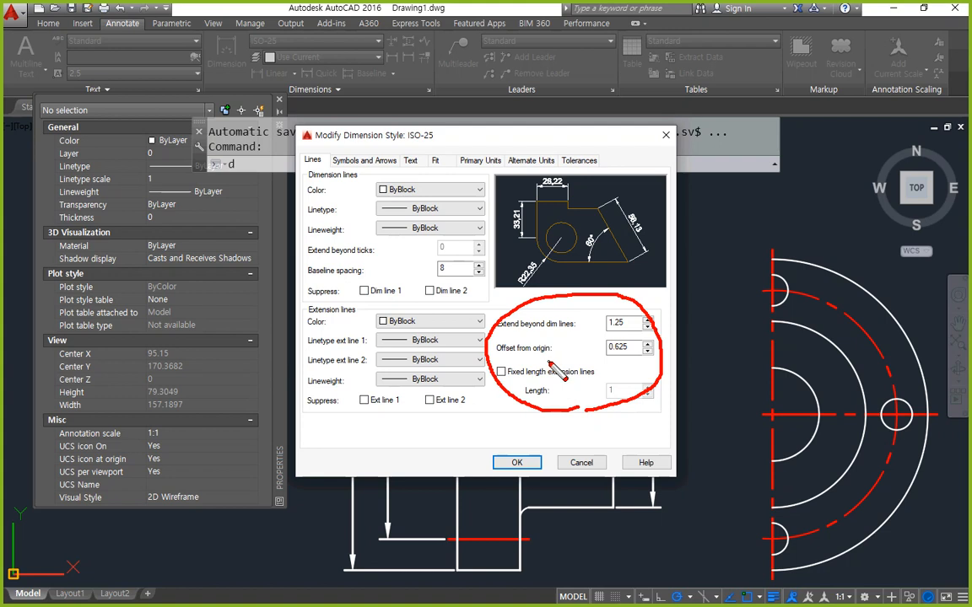
pyautogui.moveTo(493, 331); pyautogui.dragTo(635, 331)
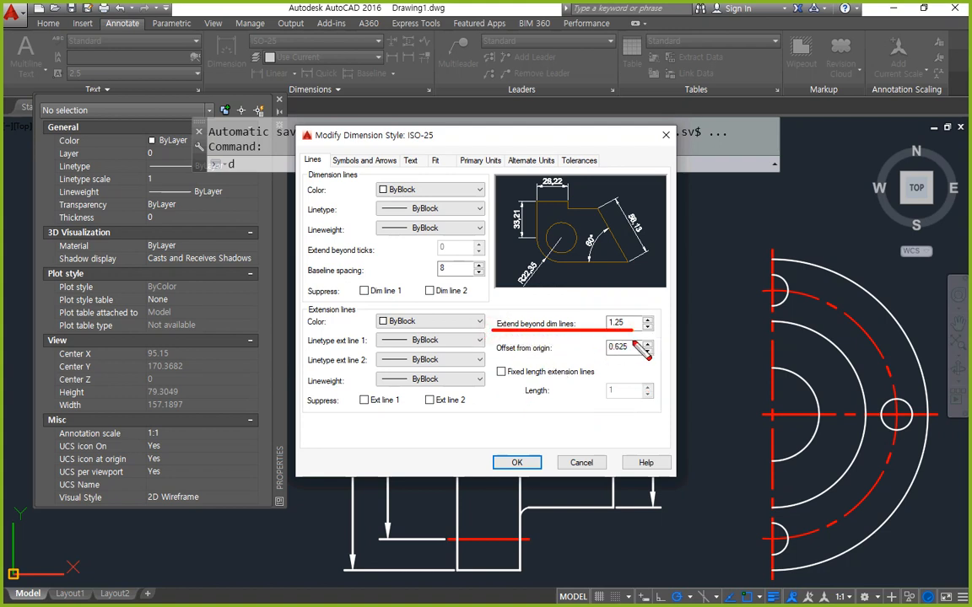
pyautogui.moveTo(492, 362); pyautogui.dragTo(639, 364)
pyautogui.press('Escape')
pyautogui.press('Escape')
pyautogui.press('Escape')
pyautogui.press('Escape')
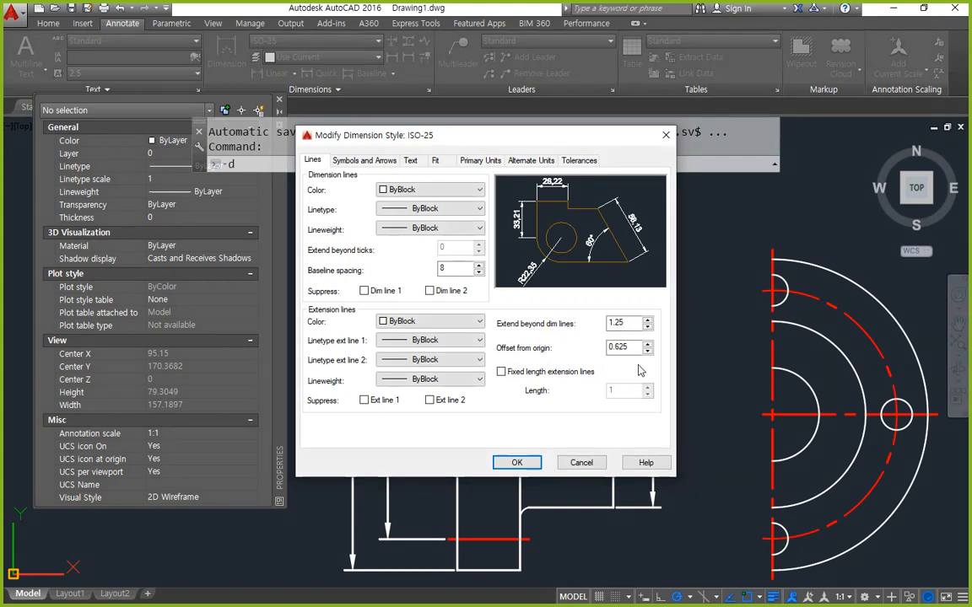
# - Erase the overall length dimension above the flange thickness dimension of the section view
pyautogui.scroll(4, 472, 185)
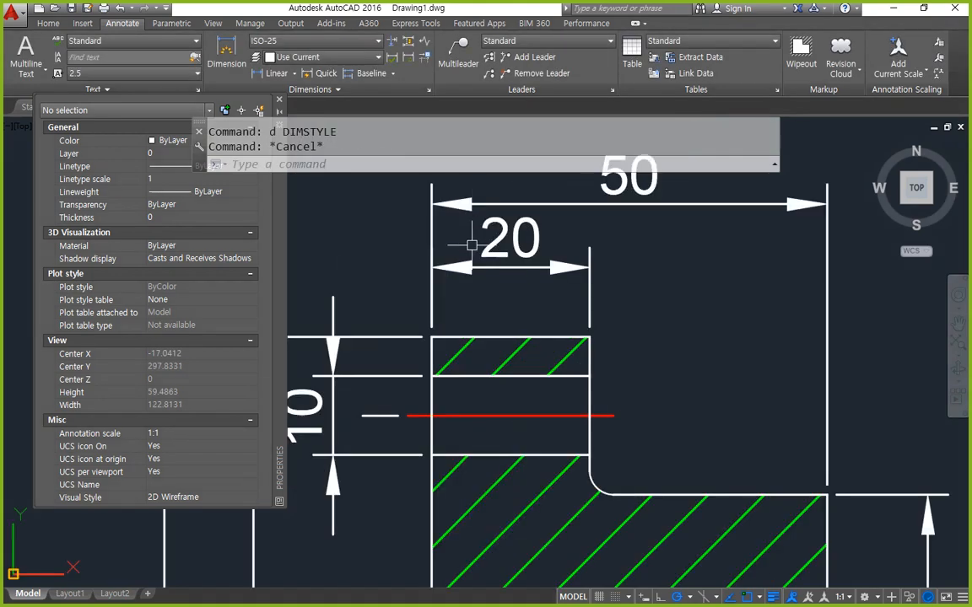
pyautogui.click(556, 268)
pyautogui.write('e')
pyautogui.press('Return')
pyautogui.moveTo(430, 329)
pyautogui.mouseDown(button='middle')
pyautogui.moveTo(610, 338)
pyautogui.moveTo(640, 319)
pyautogui.mouseUp(button='middle')
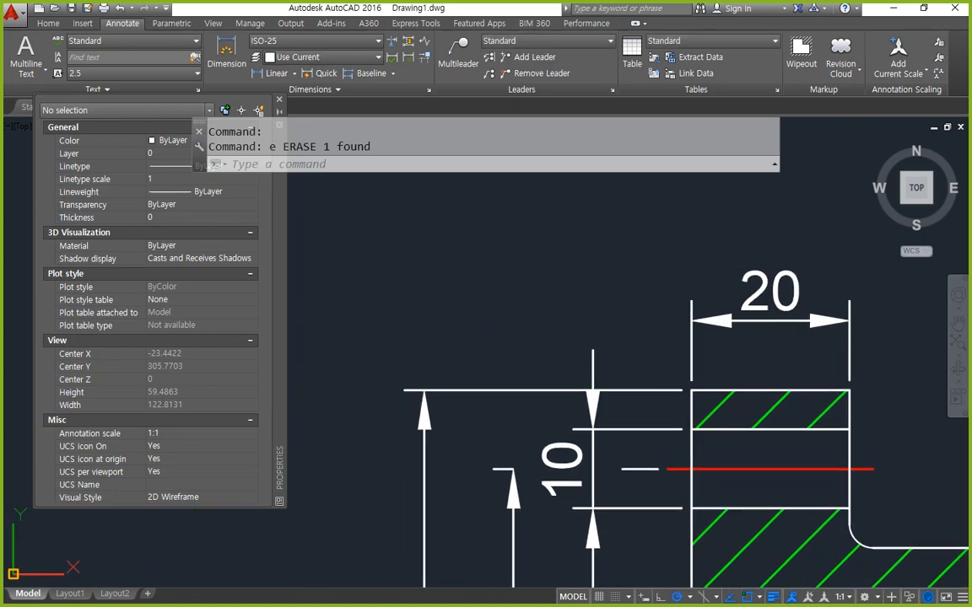
# - Increase how far extension lines extend beyond the dimension lines in the ISO-25 style and apply it to the drawing
pyautogui.write('d')
pyautogui.press('Return')
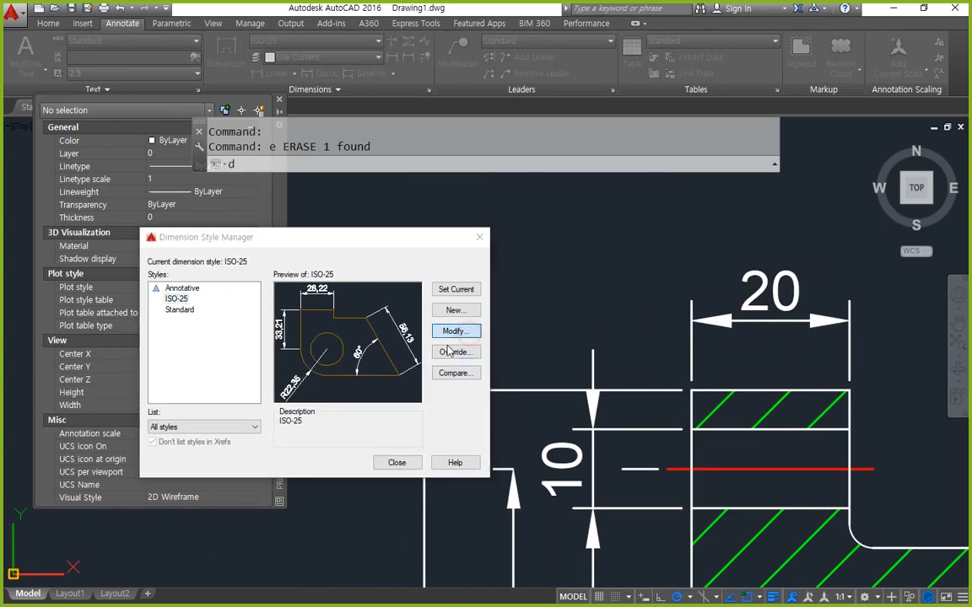
pyautogui.click(454, 330)
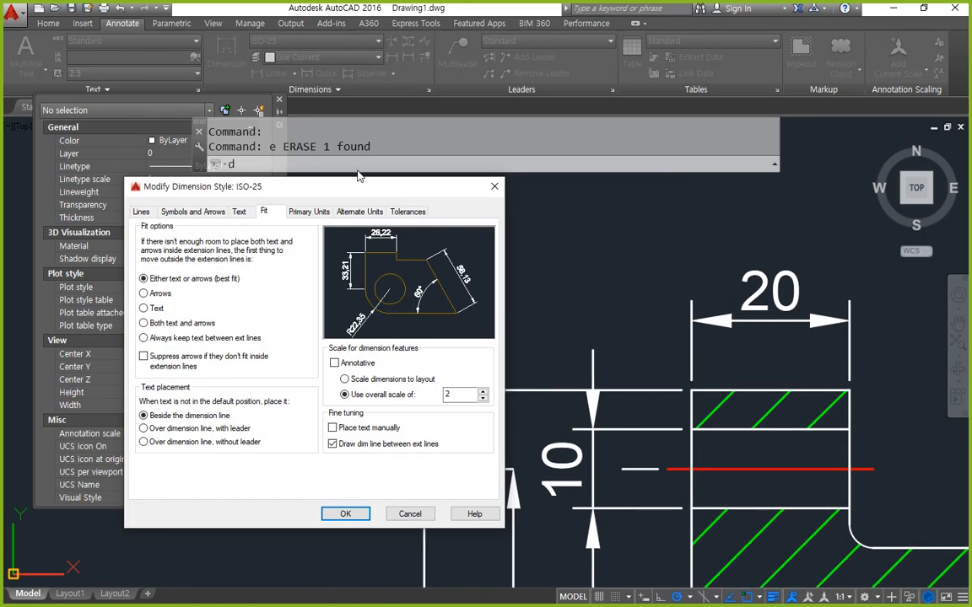
pyautogui.click(139, 201)
pyautogui.moveTo(328, 390)
pyautogui.mouseDown()
pyautogui.moveTo(356, 394)
pyautogui.moveTo(359, 376)
pyautogui.moveTo(370, 392)
pyautogui.moveTo(405, 390)
pyautogui.mouseUp()
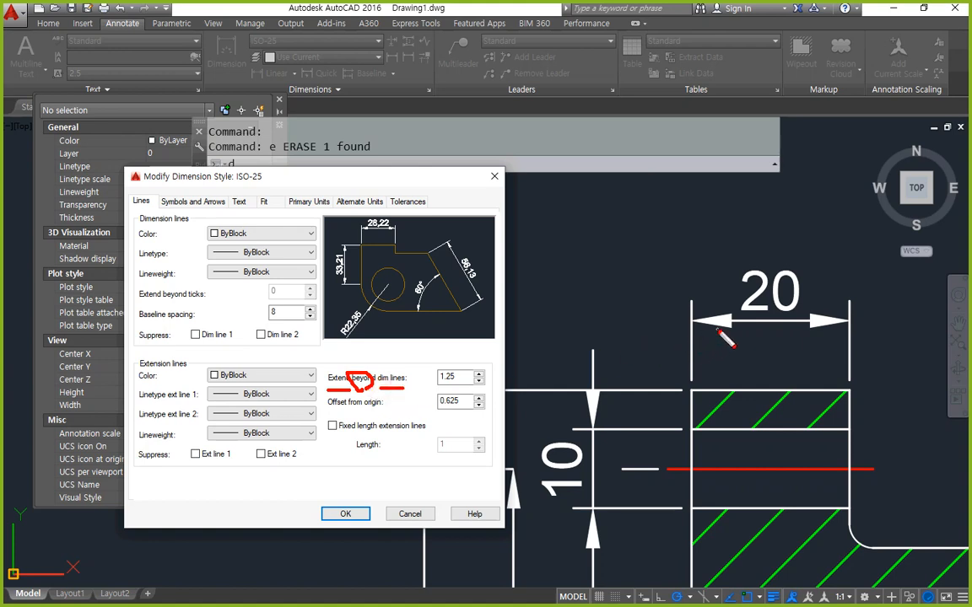
pyautogui.moveTo(694, 322)
pyautogui.mouseDown()
pyautogui.moveTo(845, 321)
pyautogui.moveTo(837, 305)
pyautogui.moveTo(598, 258)
pyautogui.moveTo(497, 367)
pyautogui.mouseUp()
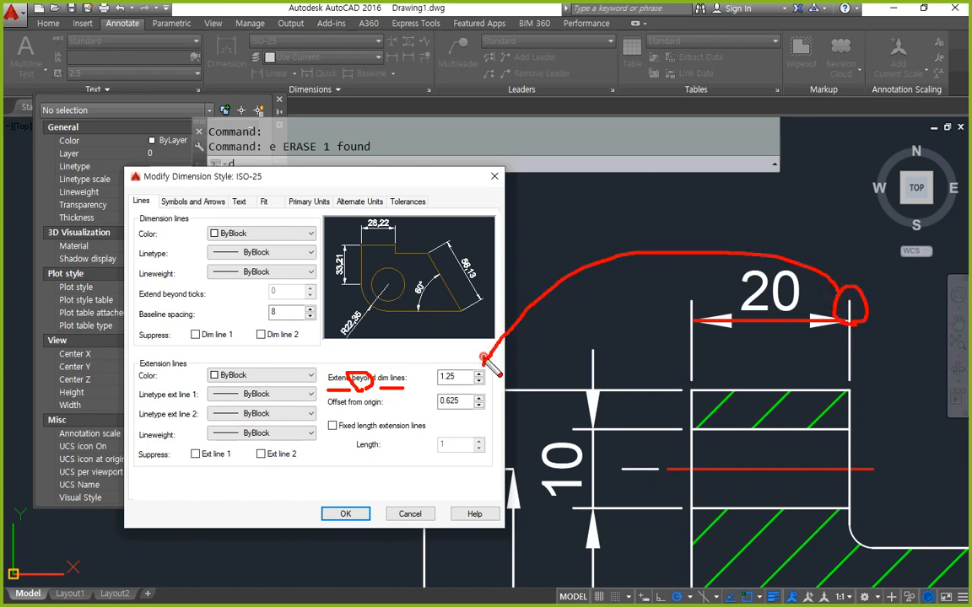
pyautogui.moveTo(335, 411); pyautogui.dragTo(389, 415)
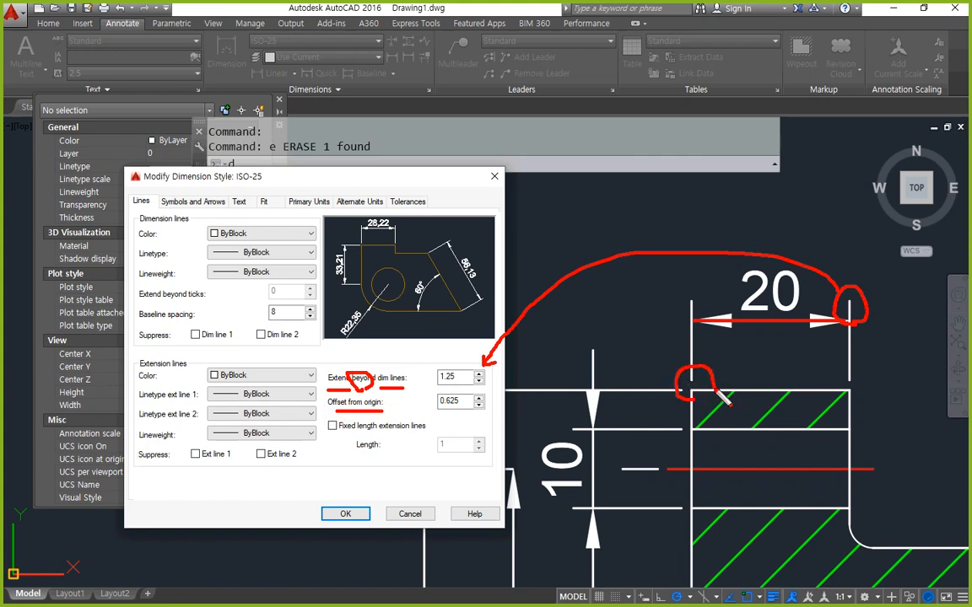
pyautogui.moveTo(685, 390)
pyautogui.mouseDown()
pyautogui.moveTo(549, 417)
pyautogui.moveTo(491, 403)
pyautogui.moveTo(501, 395)
pyautogui.moveTo(515, 433)
pyautogui.mouseUp()
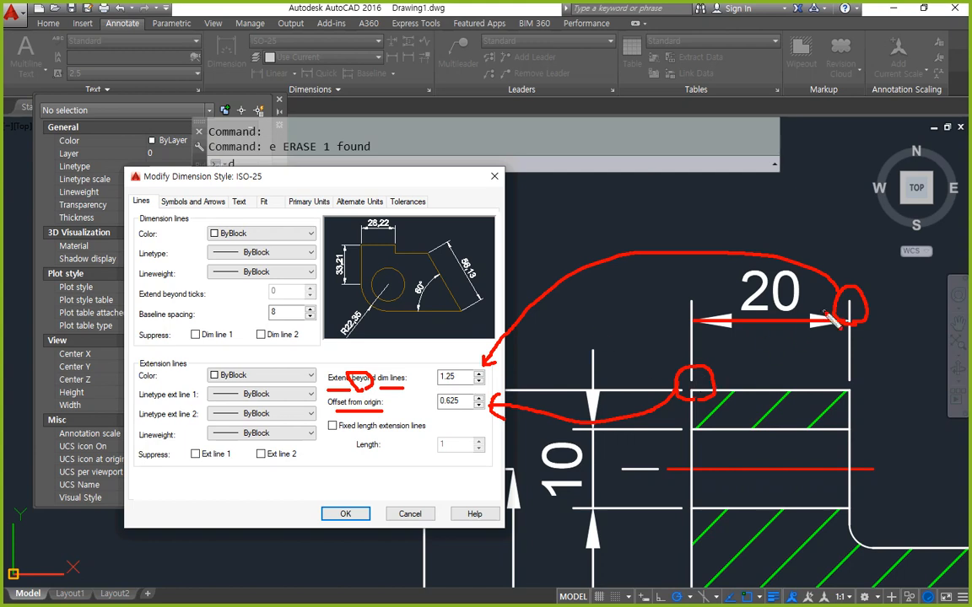
pyautogui.moveTo(838, 305); pyautogui.dragTo(854, 316)
pyautogui.press('Escape')
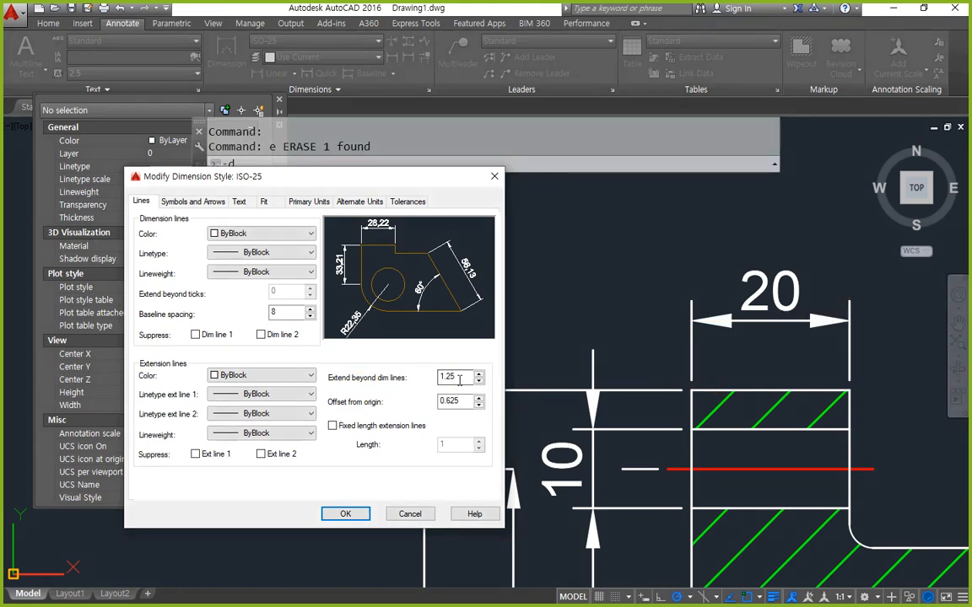
pyautogui.moveTo(460, 380); pyautogui.dragTo(391, 371)
pyautogui.press('BackSpace')
pyautogui.click(346, 514)
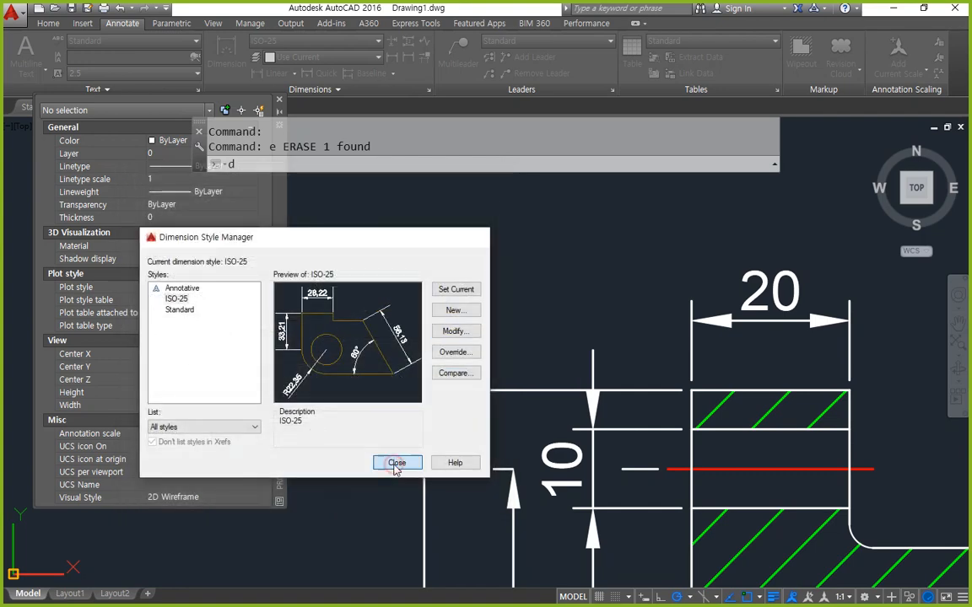
pyautogui.click(394, 460)
pyautogui.hotkey('ctrl', '2')
pyautogui.moveTo(843, 319)
pyautogui.mouseDown()
pyautogui.moveTo(826, 221)
pyautogui.moveTo(873, 312)
pyautogui.mouseUp()
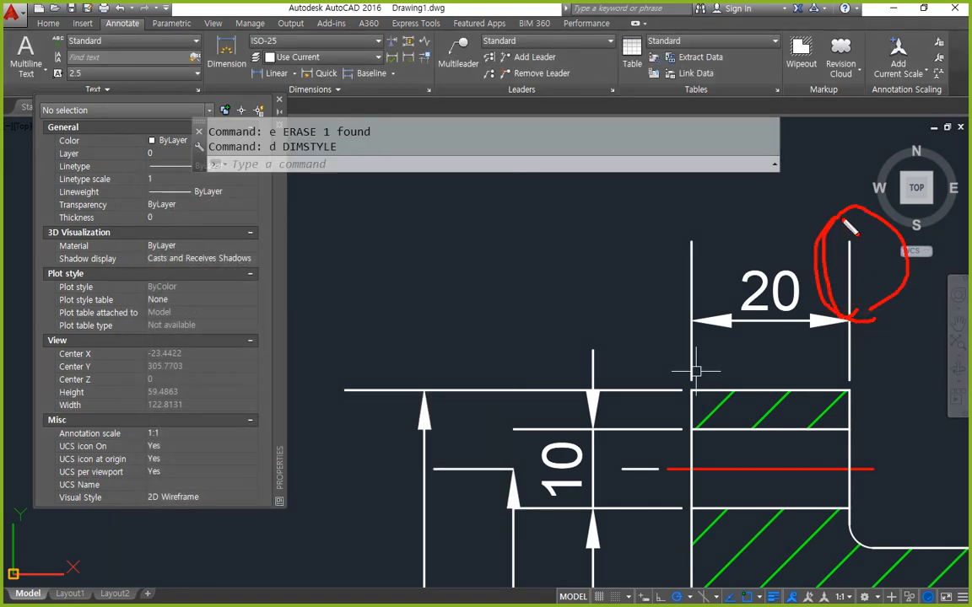
pyautogui.press('Escape')
# - Set the ISO-25 style's extension beyond dimension lines to 2 and apply the change to the drawing
pyautogui.write('d')
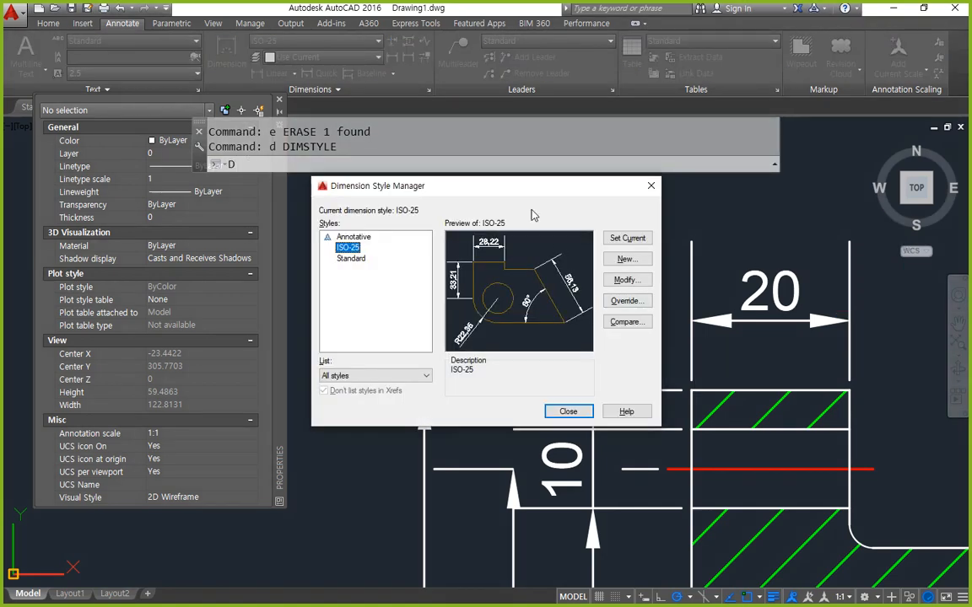
pyautogui.click(501, 174)
pyautogui.moveTo(447, 187); pyautogui.dragTo(262, 187)
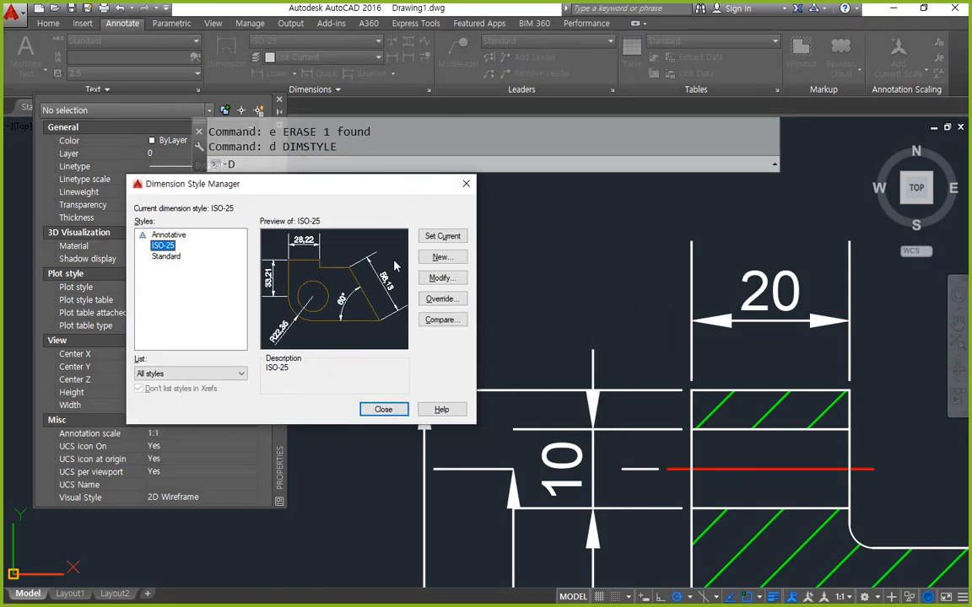
pyautogui.click(441, 277)
pyautogui.click(441, 322)
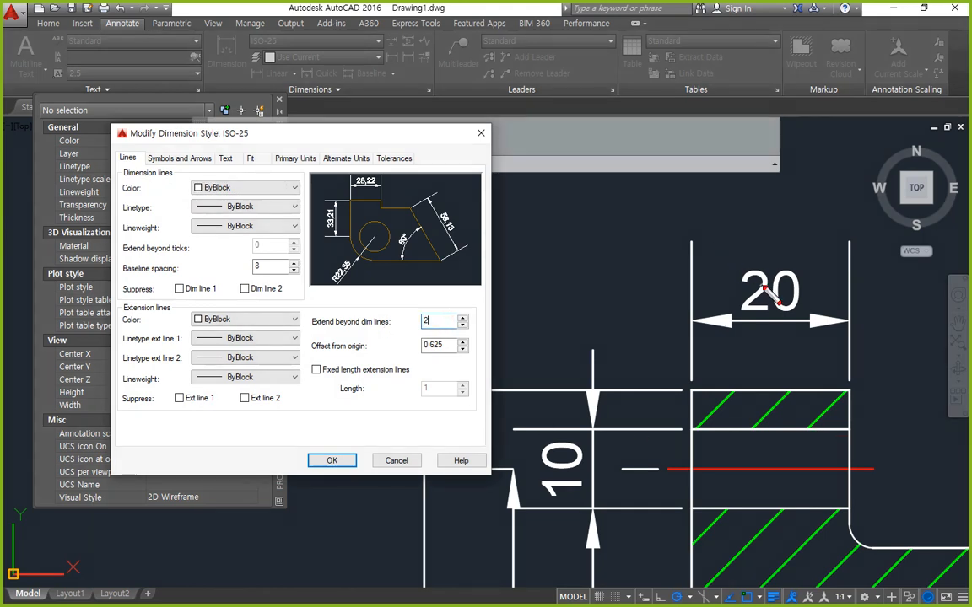
pyautogui.moveTo(752, 271); pyautogui.dragTo(782, 270)
pyautogui.moveTo(762, 310); pyautogui.dragTo(882, 288)
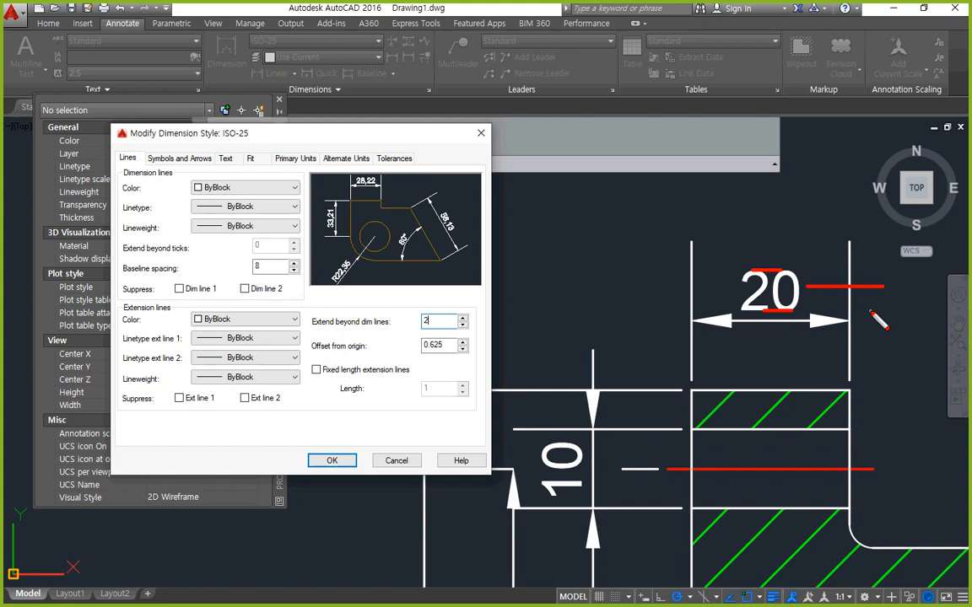
pyautogui.press('Escape')
pyautogui.click(326, 459)
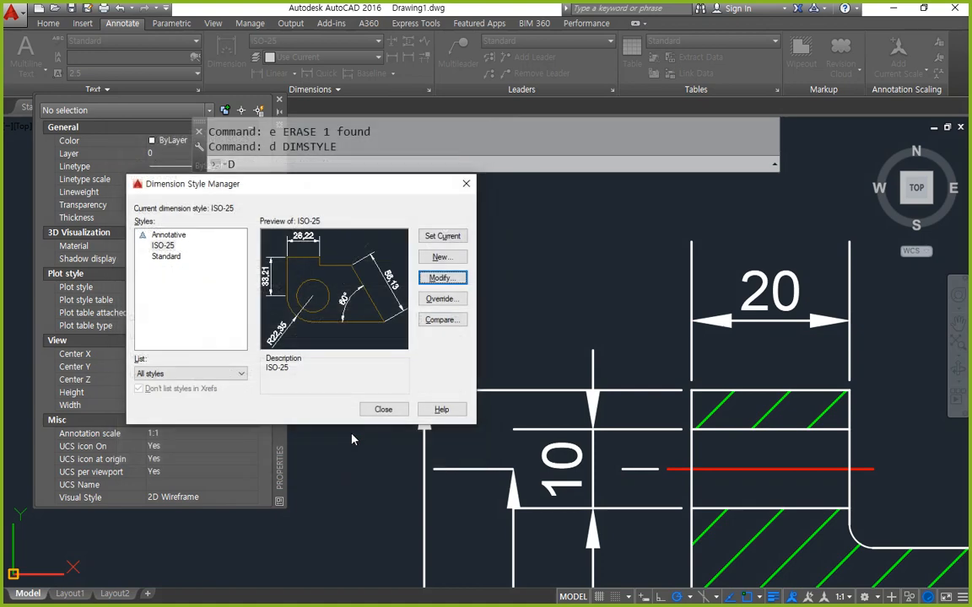
pyautogui.click(381, 409)
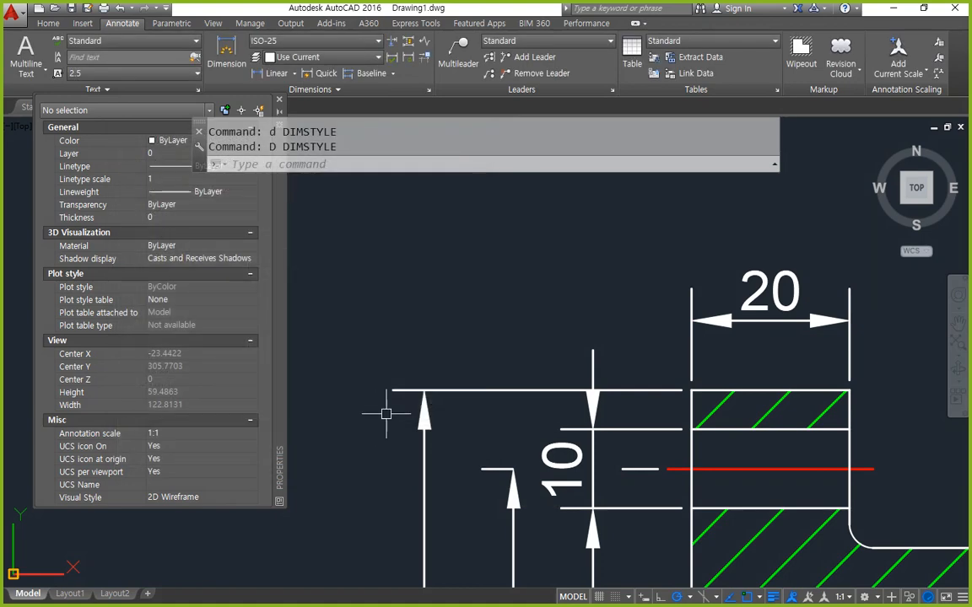
pyautogui.hotkey('ctrl', 'shift', 'd')
pyautogui.moveTo(860, 418)
pyautogui.mouseDown()
pyautogui.moveTo(883, 378)
pyautogui.moveTo(818, 411)
pyautogui.mouseUp()
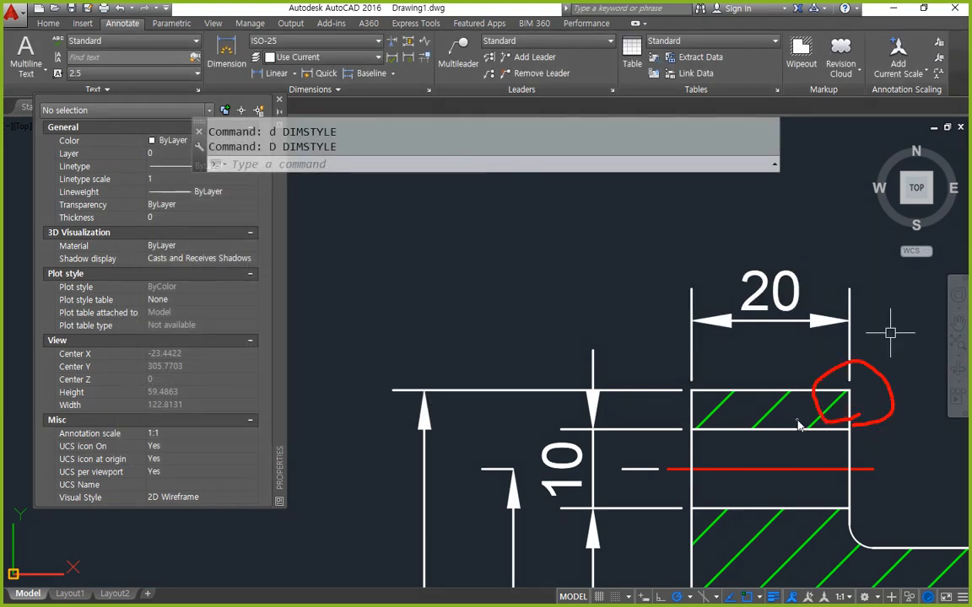
# - Increase the ISO-25 style's extension line offset from origin and apply it to the drawing's dimensions
pyautogui.press('Escape')
pyautogui.write('d')
pyautogui.press('Return')
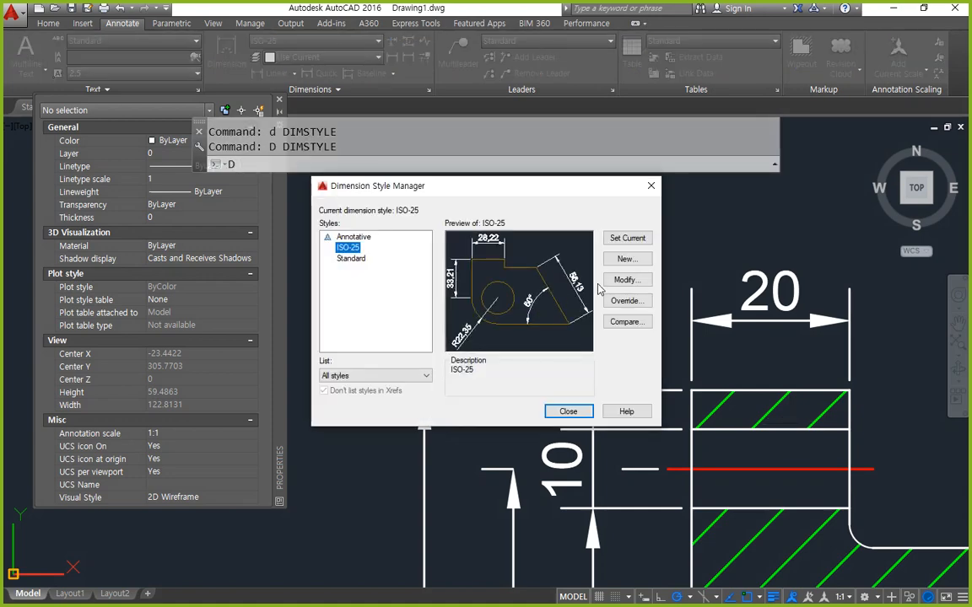
pyautogui.moveTo(485, 188); pyautogui.dragTo(248, 186)
pyautogui.click(380, 259)
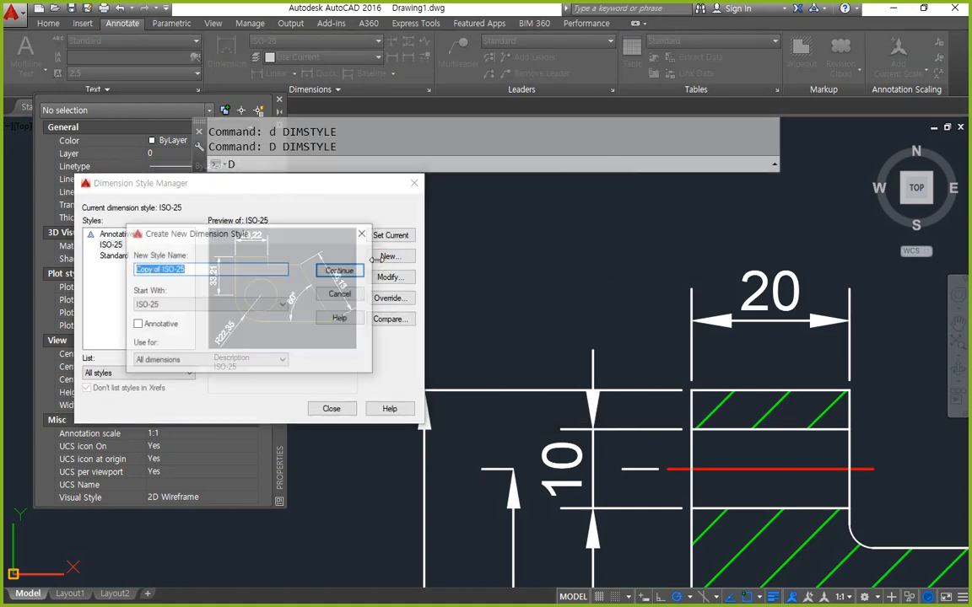
pyautogui.press('Escape')
pyautogui.click(387, 277)
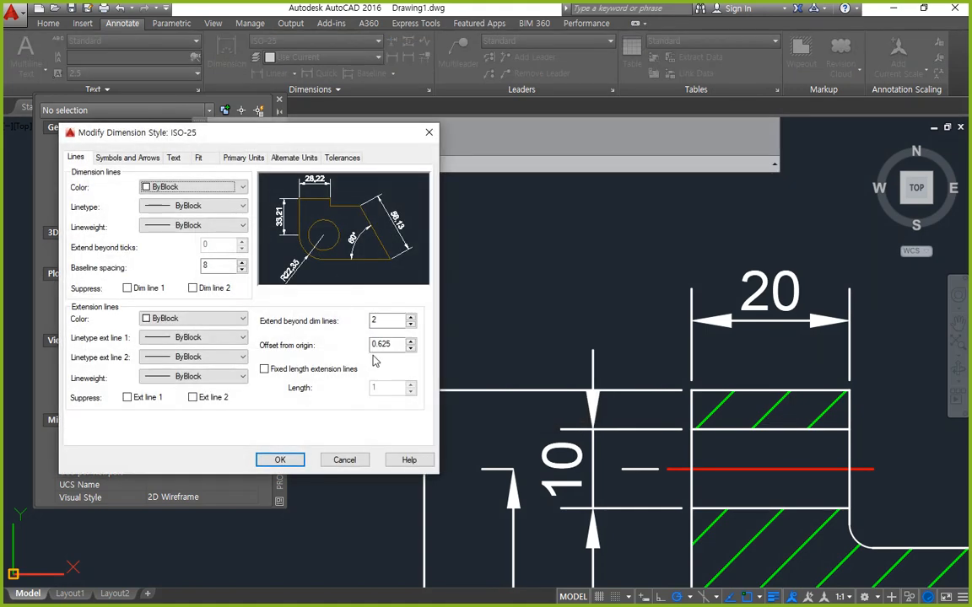
pyautogui.click(394, 346)
pyautogui.press('BackSpace')
pyautogui.press('BackSpace')
pyautogui.press('BackSpace')
pyautogui.press('BackSpace')
pyautogui.press('BackSpace')
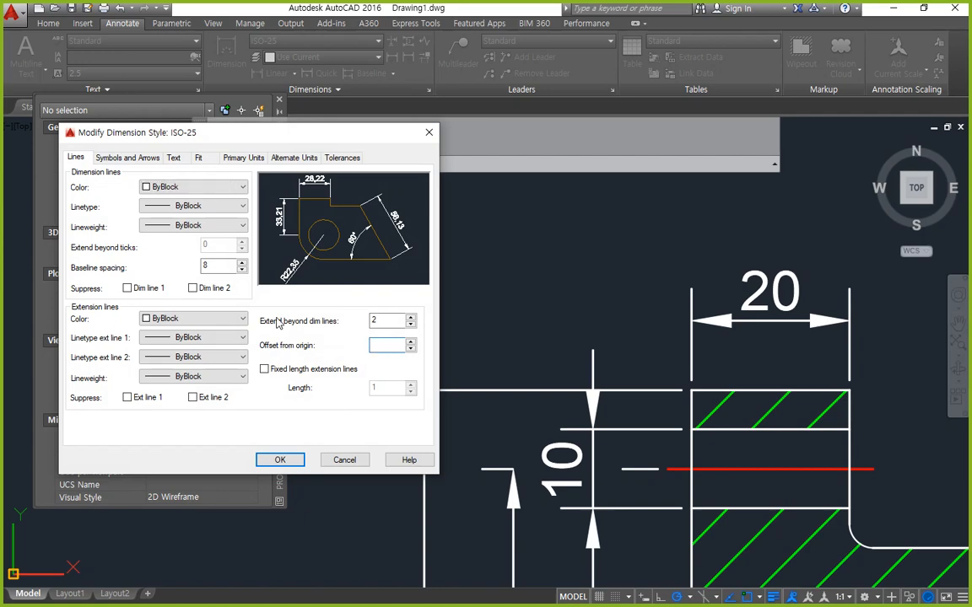
pyautogui.click(279, 460)
pyautogui.click(326, 407)
pyautogui.moveTo(846, 400)
pyautogui.mouseDown()
pyautogui.moveTo(816, 364)
pyautogui.moveTo(884, 426)
pyautogui.moveTo(859, 353)
pyautogui.mouseUp()
pyautogui.press('Escape')
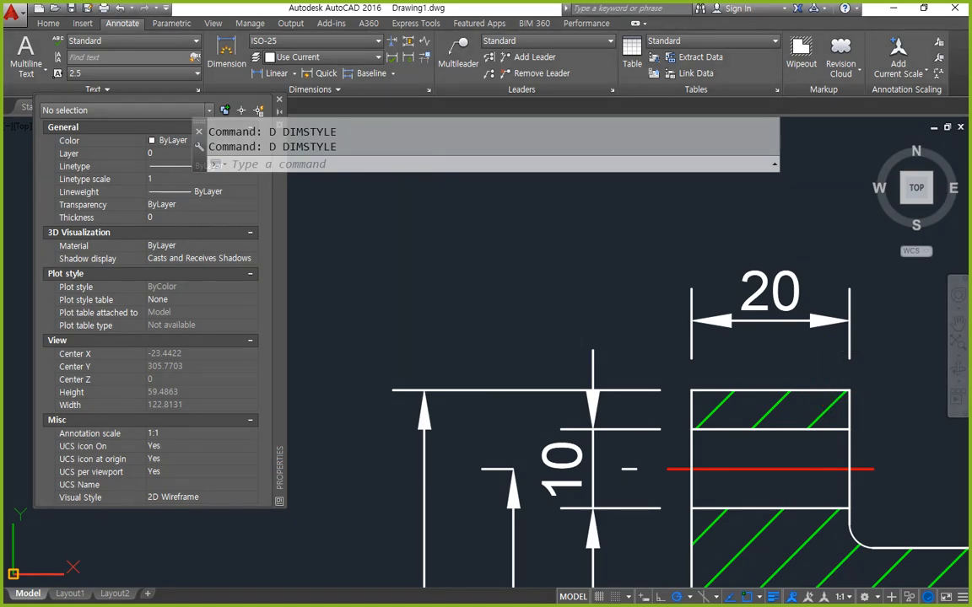
# - Enter 0.625 as the ISO-25 style's offset from origin and 1.25 as its extension beyond dimension lines, and discard both changes
pyautogui.write('d')
pyautogui.press('Return')
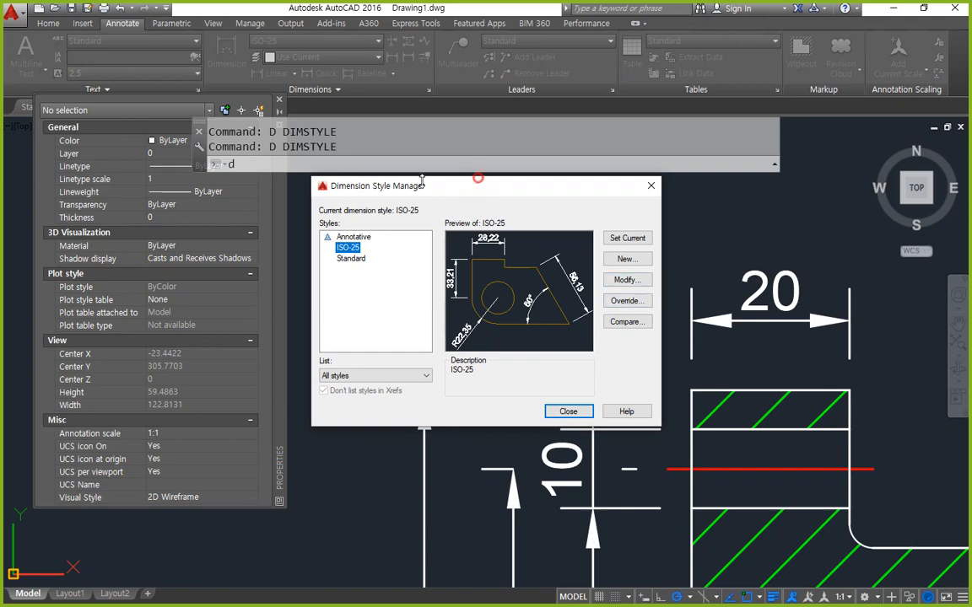
pyautogui.moveTo(426, 186); pyautogui.dragTo(262, 186)
pyautogui.click(461, 280)
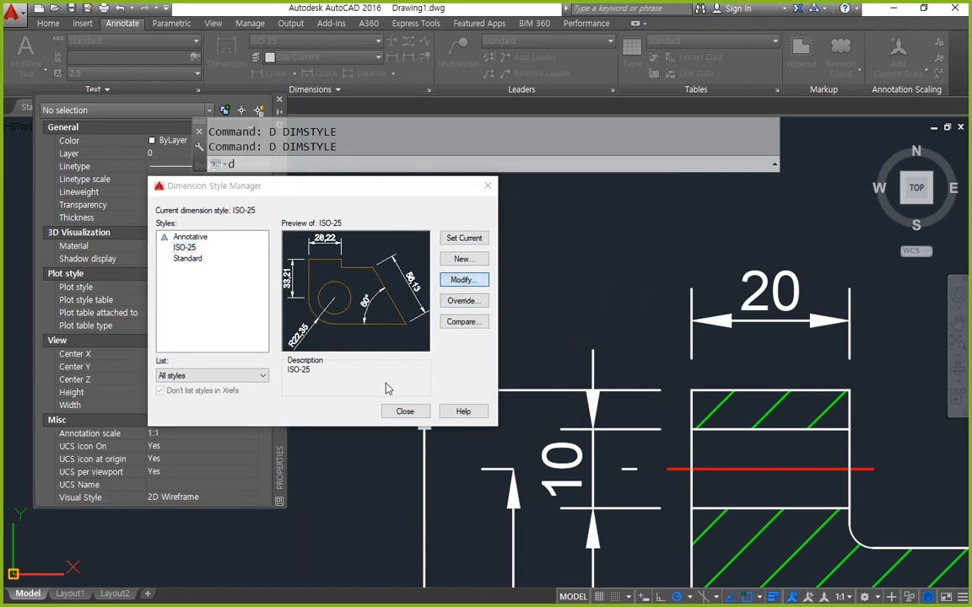
pyautogui.click(456, 347)
pyautogui.moveTo(458, 347); pyautogui.dragTo(405, 350)
pyautogui.write('0.625')
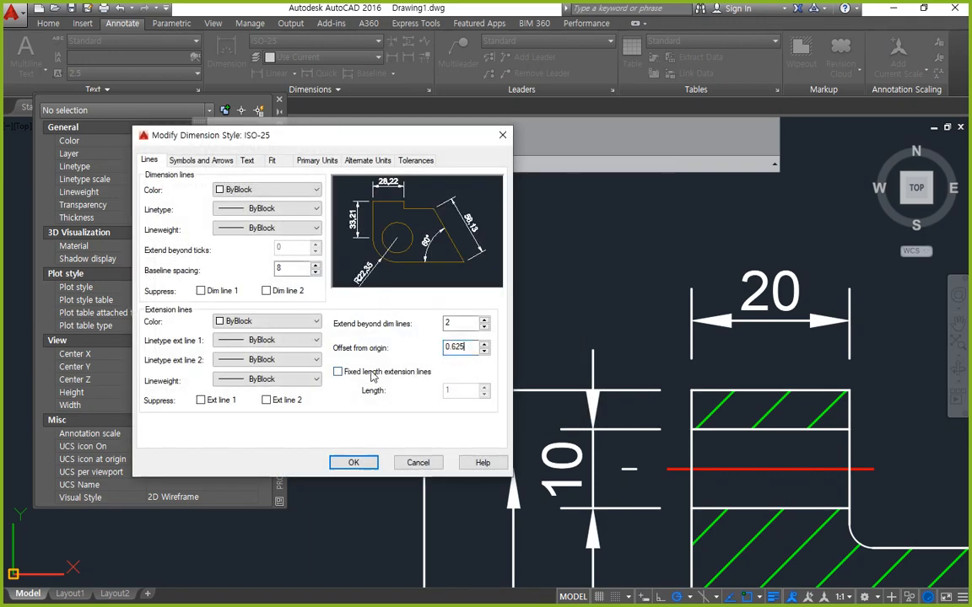
pyautogui.moveTo(466, 324); pyautogui.dragTo(408, 323)
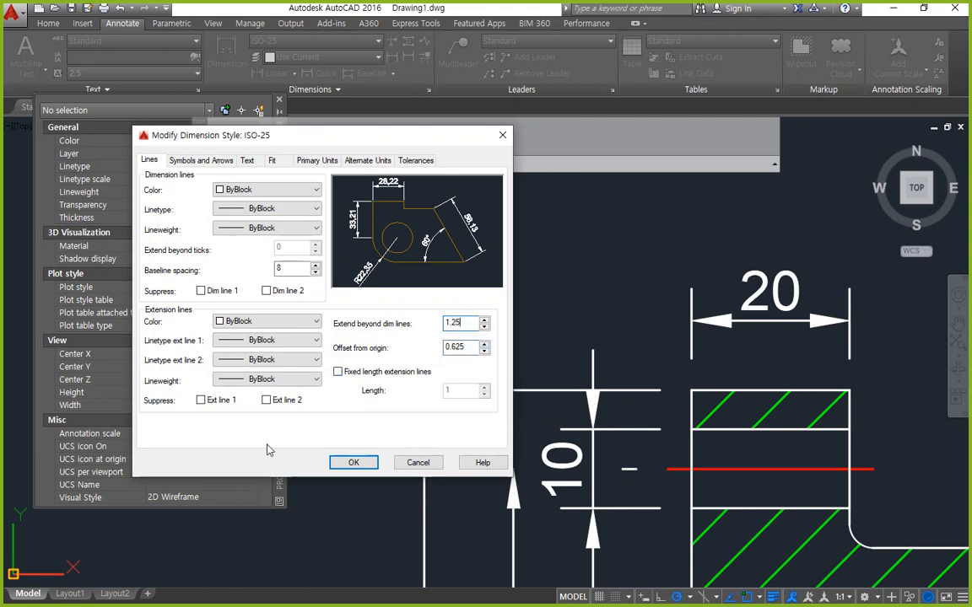
pyautogui.click(437, 431)
pyautogui.click(463, 323)
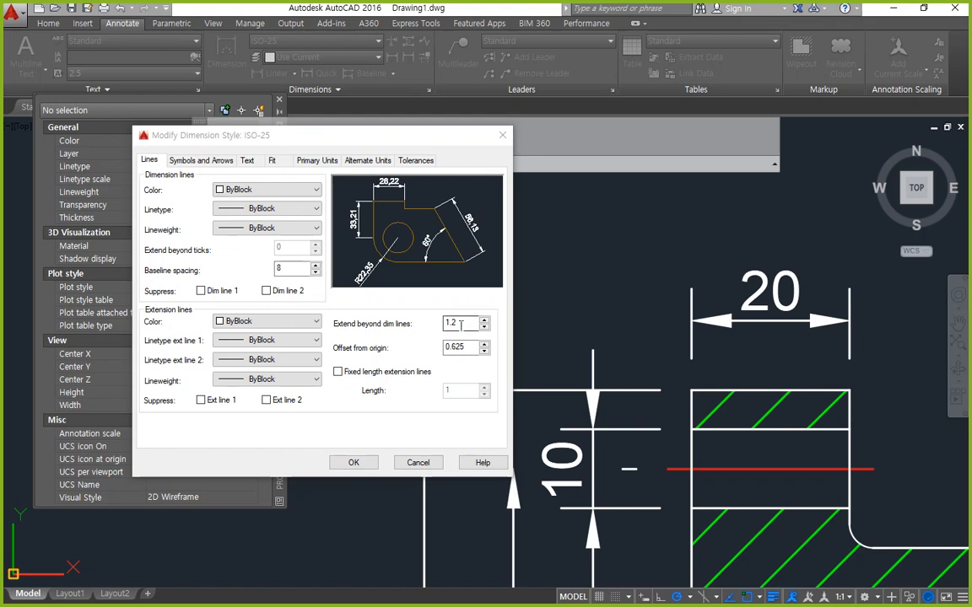
pyautogui.write('5')
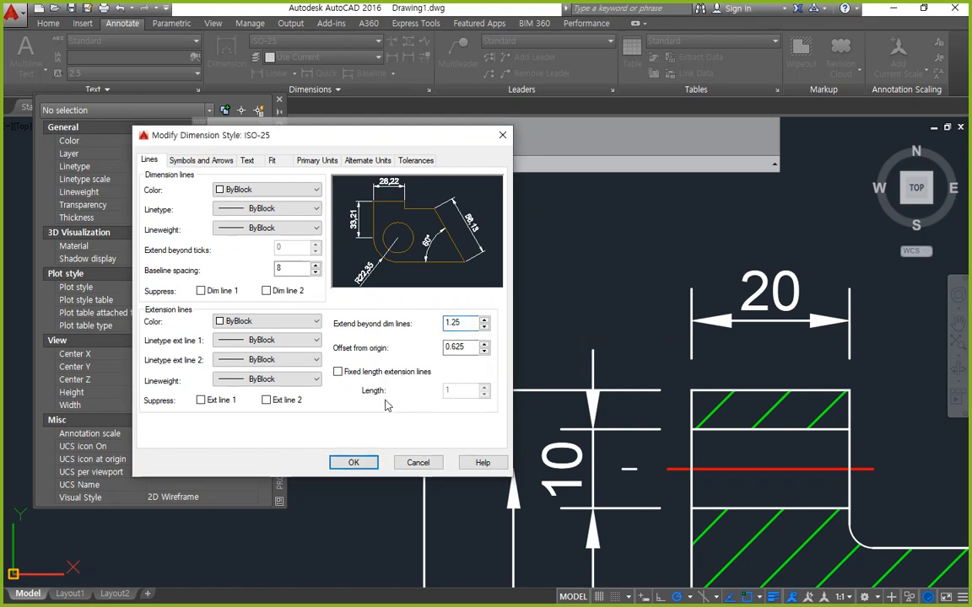
pyautogui.moveTo(339, 409)
pyautogui.mouseDown()
pyautogui.moveTo(304, 370)
pyautogui.moveTo(374, 361)
pyautogui.moveTo(498, 376)
pyautogui.moveTo(412, 410)
pyautogui.moveTo(367, 411)
pyautogui.mouseUp()
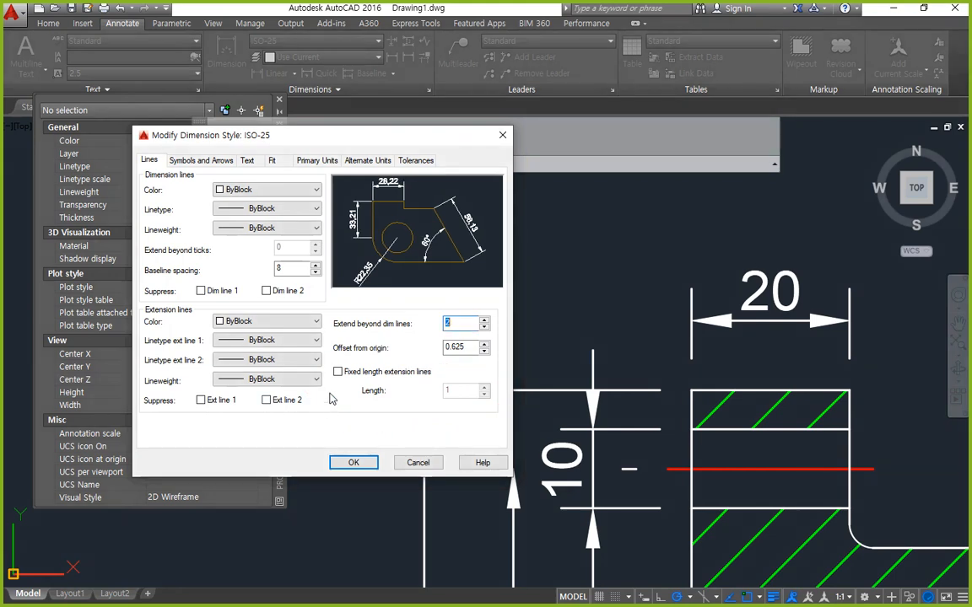
pyautogui.press('Escape')
pyautogui.press('Escape')
# - Erase the hub's section view and half side view together with all their dimensions
pyautogui.scroll(-5, 431, 398)
pyautogui.scroll(3, 413, 422)
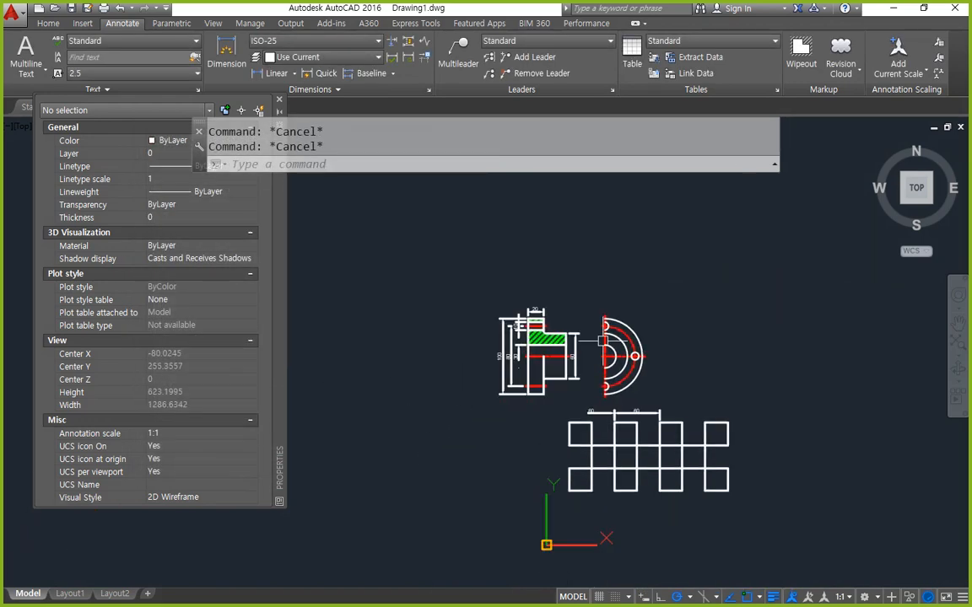
pyautogui.click(684, 418)
pyautogui.click(436, 249)
pyautogui.write('e')
pyautogui.press('Return')
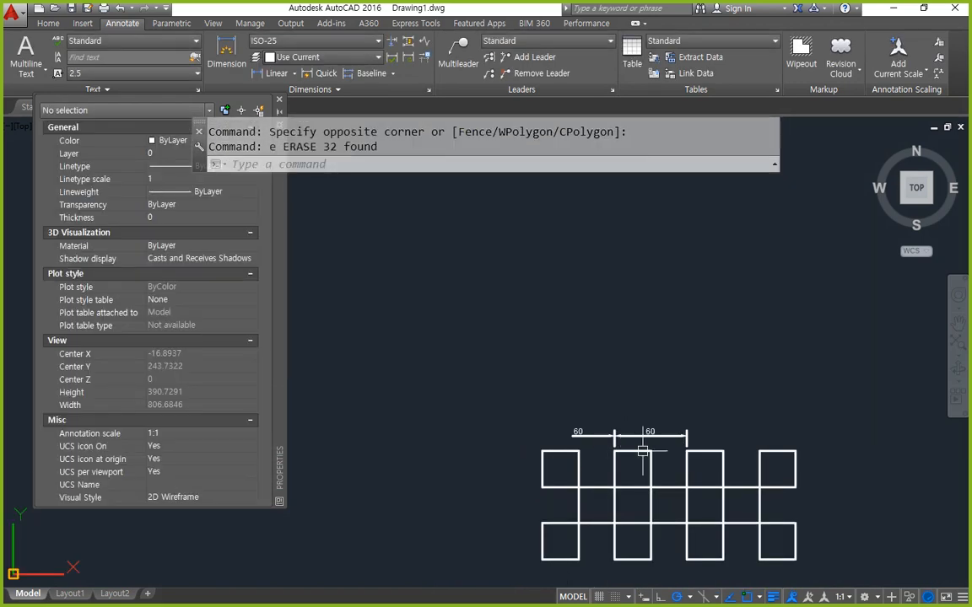
# - Erase the two 60 dimensions above the checkered pattern of squares
pyautogui.click(657, 390)
pyautogui.click(562, 438)
pyautogui.write('e')
pyautogui.press('Return')
pyautogui.scroll(4, 652, 515)
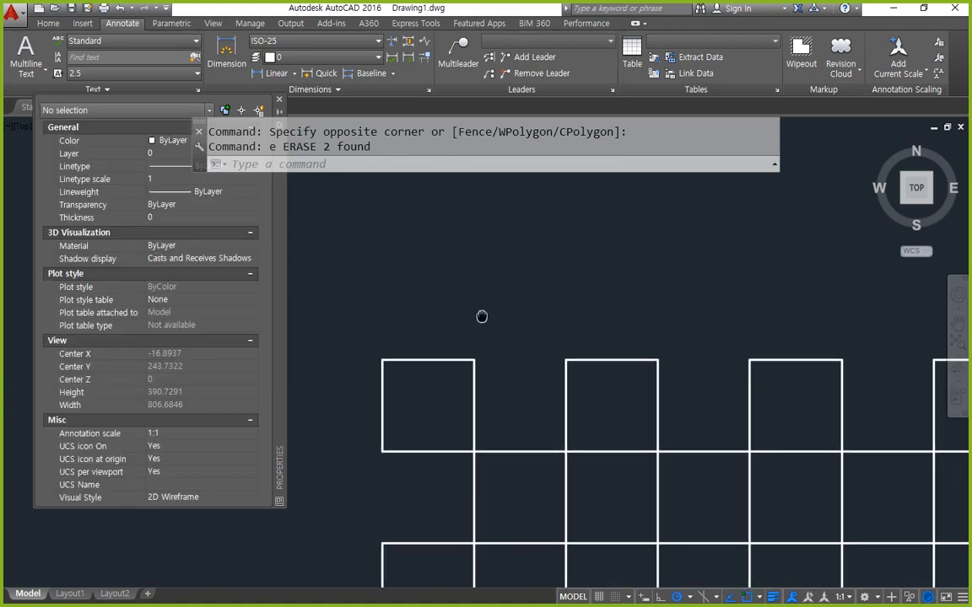
# - Close the Properties palette and draw a horizontal line above the squares, reaching past both ends of their upper row
pyautogui.click(278, 100)
pyautogui.moveTo(561, 314); pyautogui.dragTo(350, 403, button='middle')
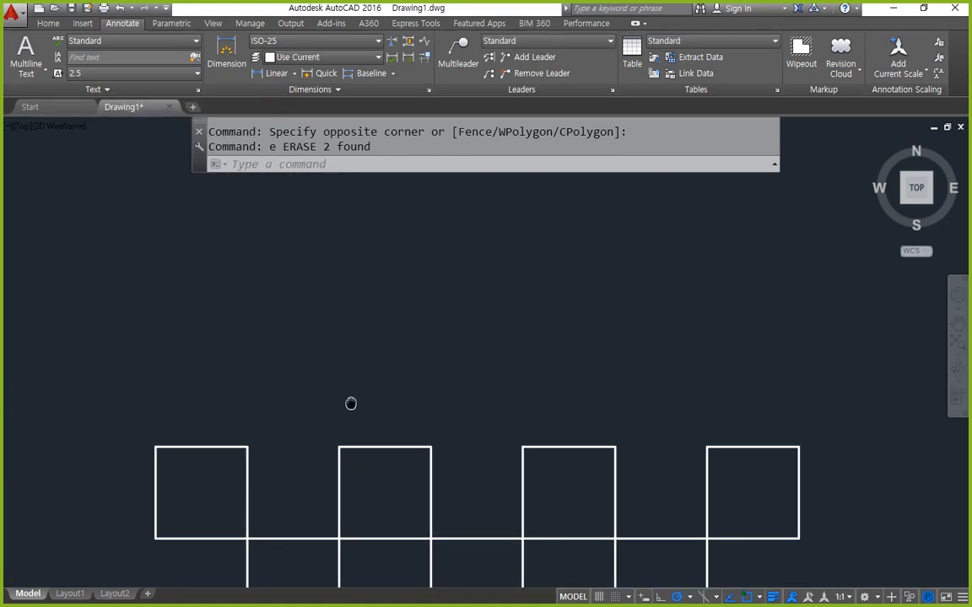
pyautogui.write('l')
pyautogui.press('Return')
pyautogui.click(95, 375)
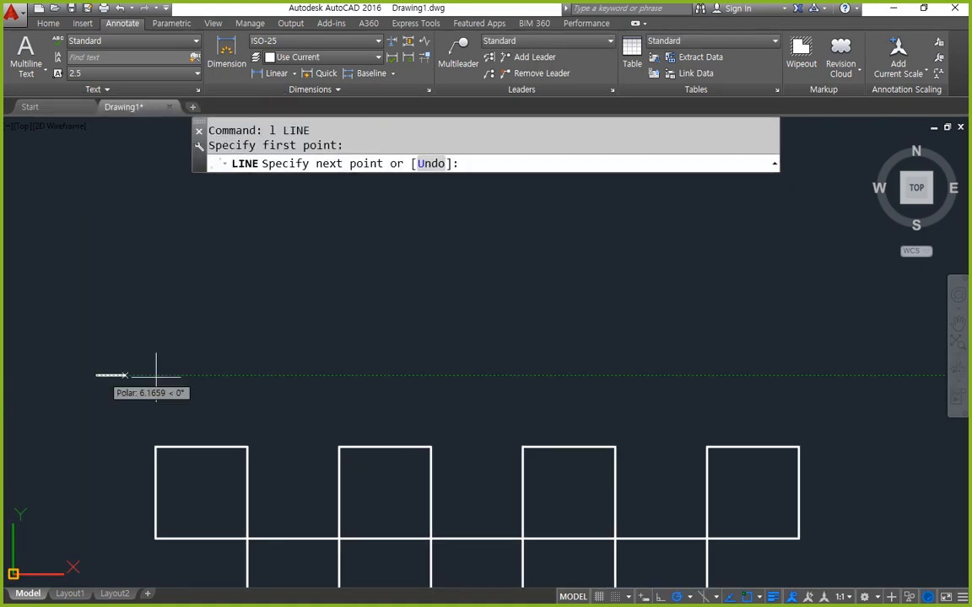
pyautogui.click(898, 374)
pyautogui.press('Escape')
# - Draw a vertical line from the first square's upper-left corner up to the horizontal line
pyautogui.write('l')
pyautogui.press('Return')
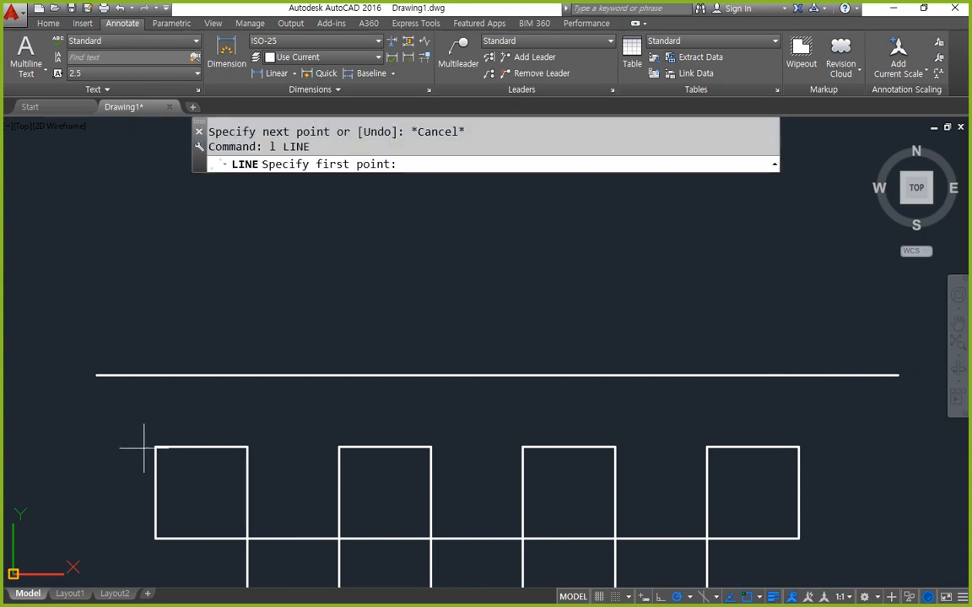
pyautogui.click(155, 447)
pyautogui.click(155, 375)
pyautogui.press('Escape')
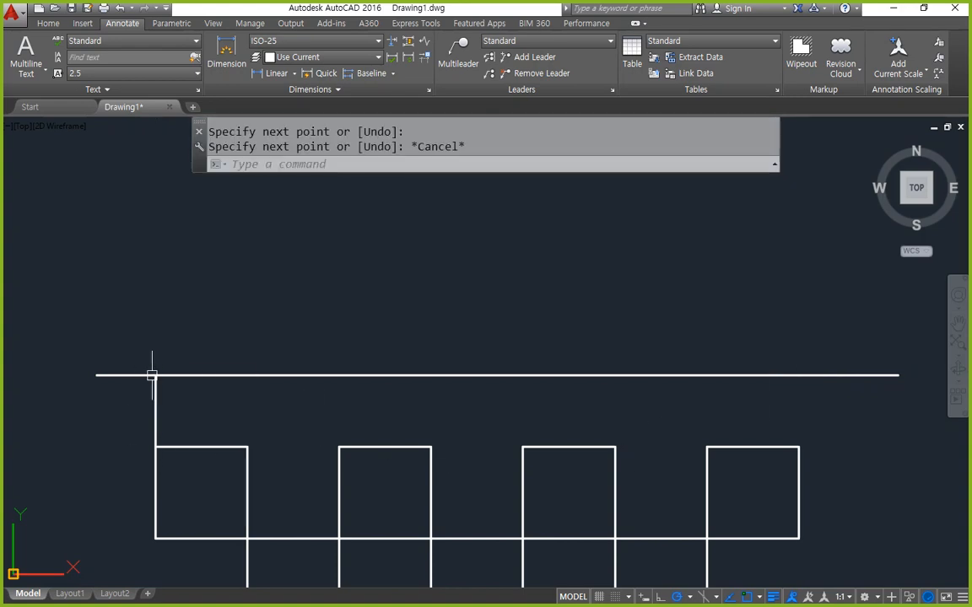
# - Copy the short vertical line as an array of 8 items, spaced one square width apart along the upper row
pyautogui.write('p')
pyautogui.press('Return')
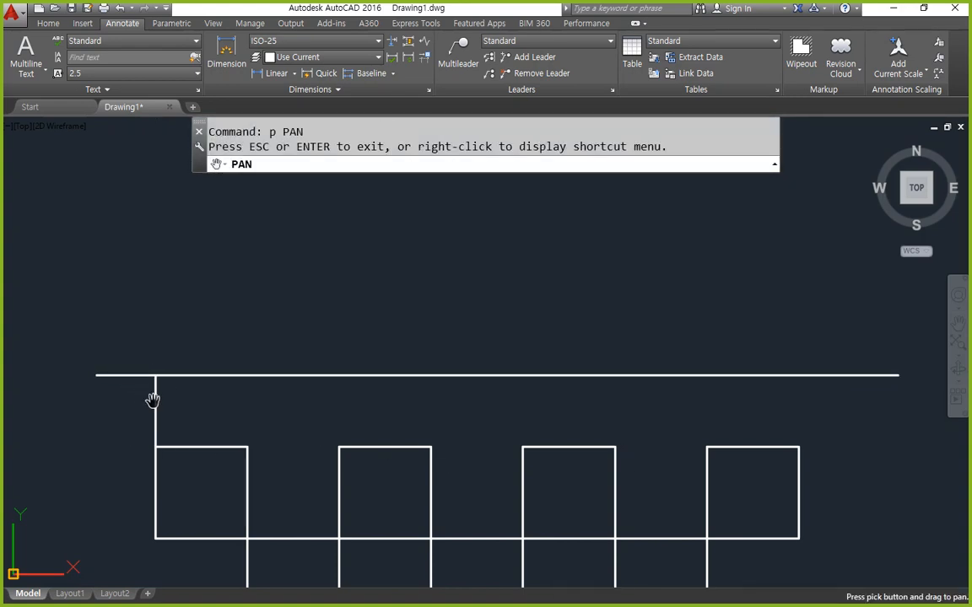
pyautogui.press('Escape')
pyautogui.write('cond p')
pyautogui.press('Return')
pyautogui.click(155, 409)
pyautogui.press('Return')
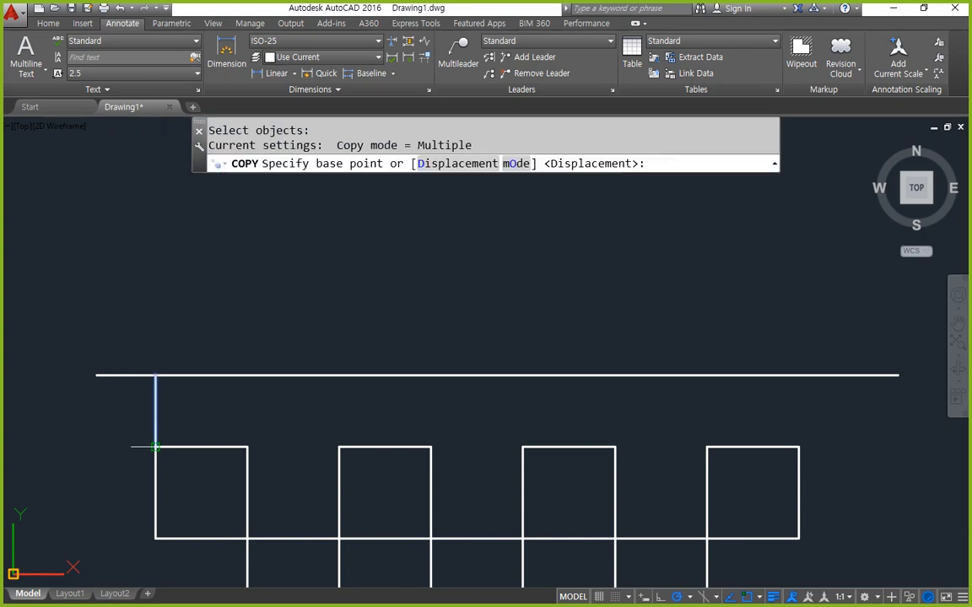
pyautogui.click(155, 445)
pyautogui.write('a')
pyautogui.press('Return')
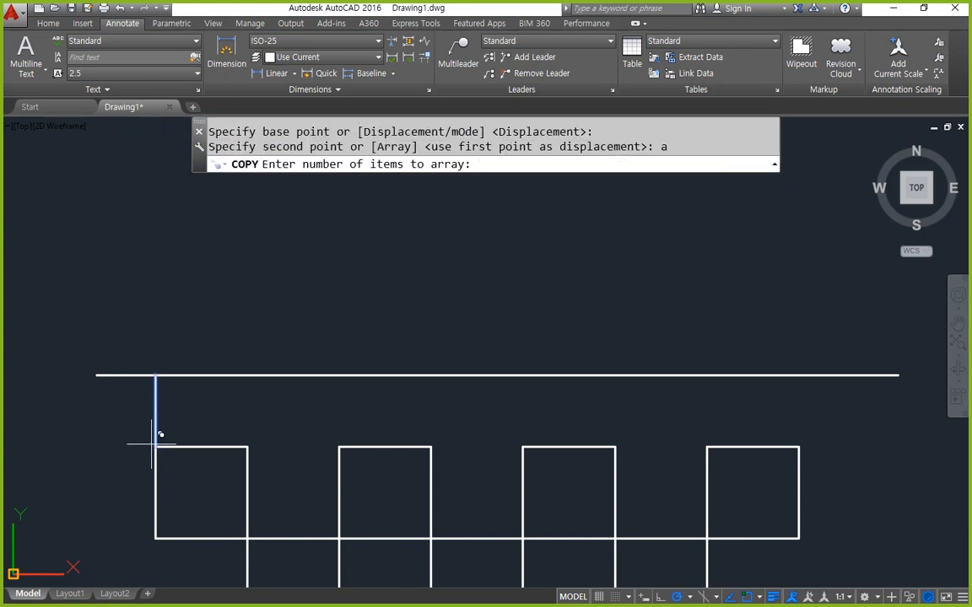
pyautogui.write('8')
pyautogui.press('Return')
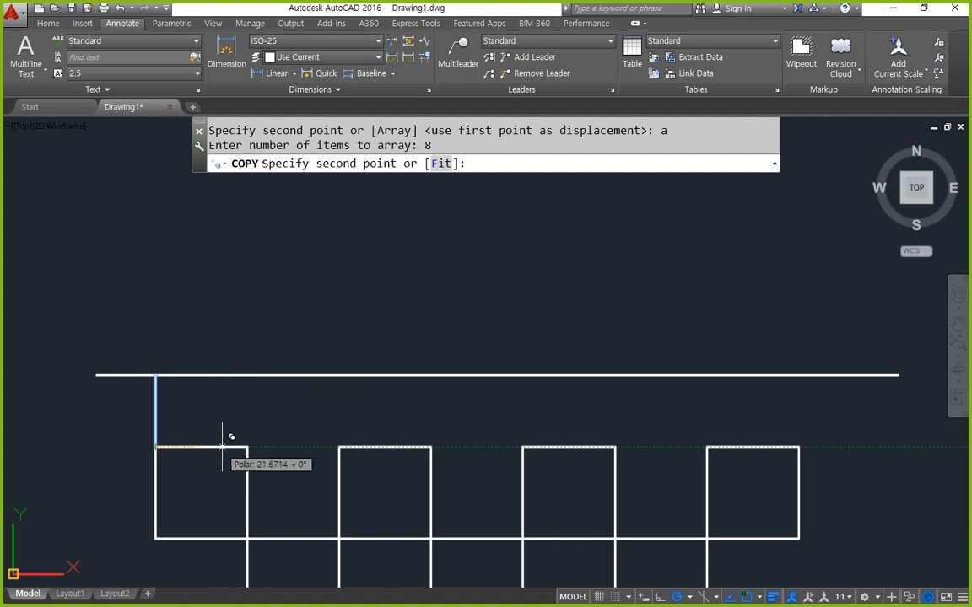
pyautogui.click(253, 440)
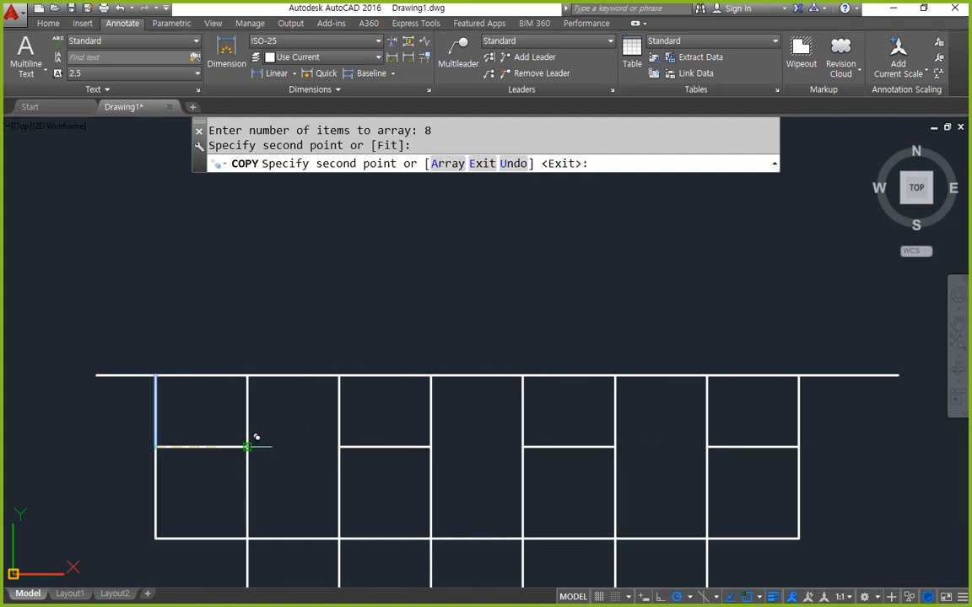
pyautogui.press('Escape')
# - Add a linear dimension above the horizontal line between the first and second vertical lines
pyautogui.click(276, 73)
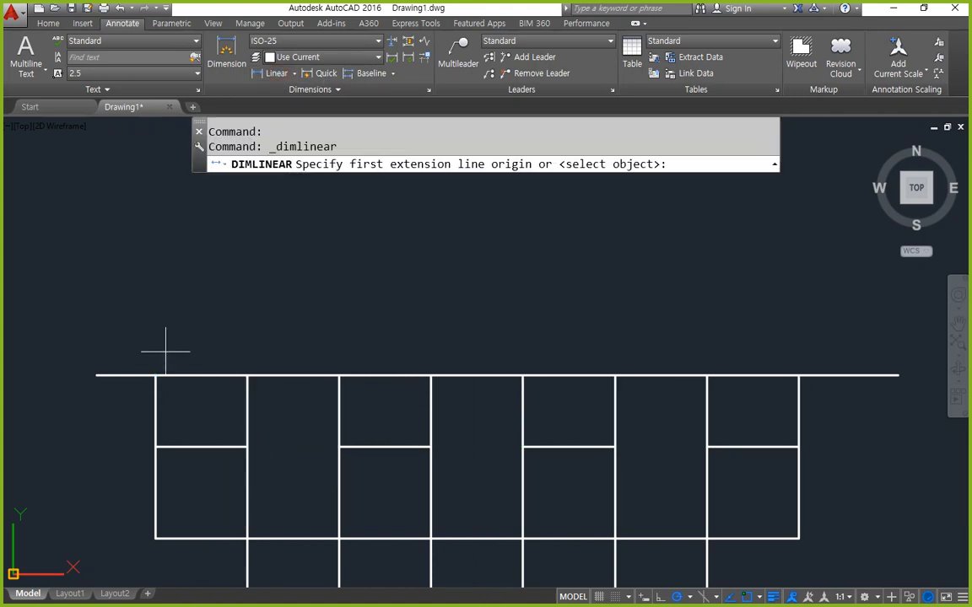
pyautogui.click(155, 376)
pyautogui.click(247, 375)
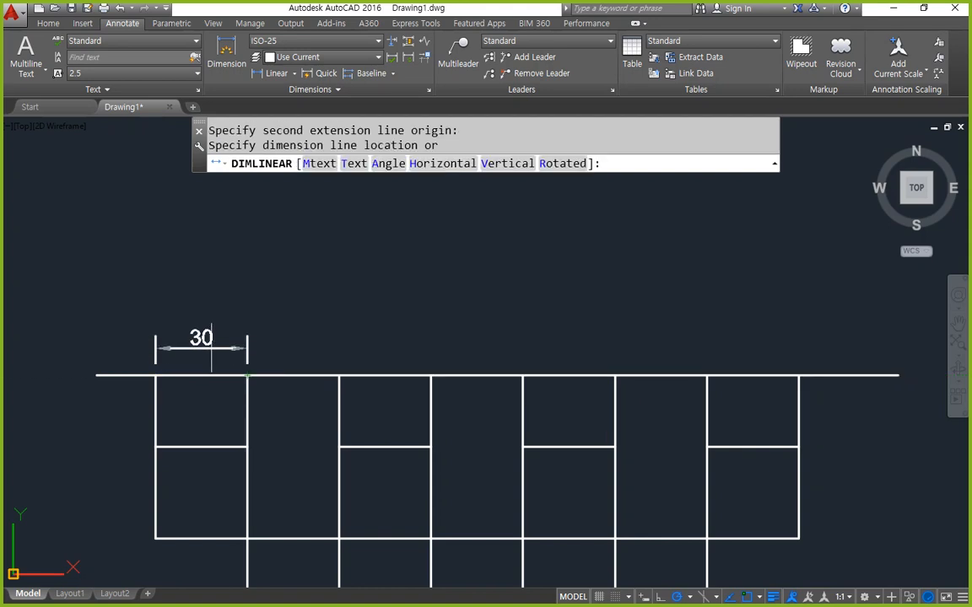
pyautogui.click(203, 329)
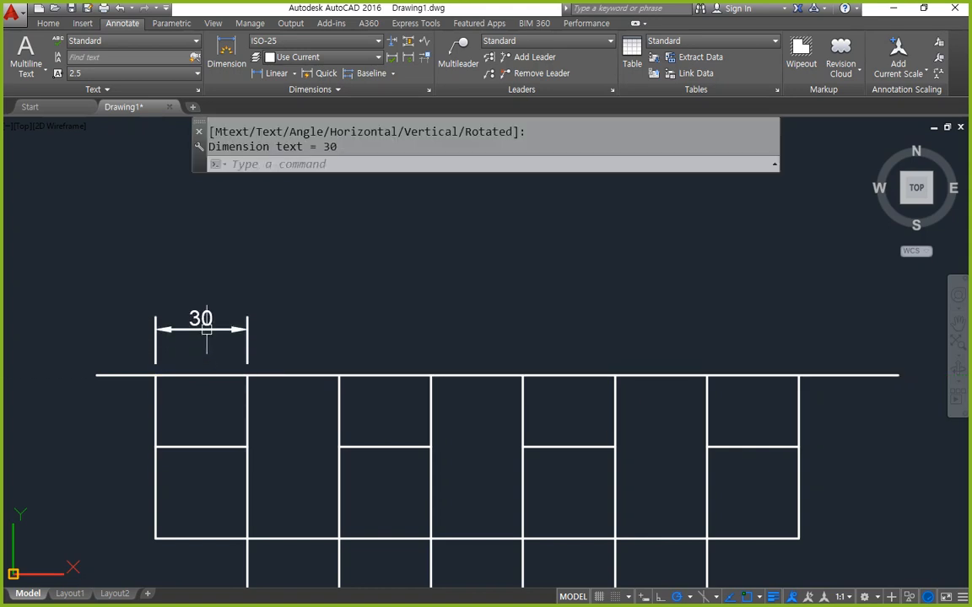
# - Continue the dimension chain through the remaining six vertical lines up to the last one
pyautogui.click(393, 74)
pyautogui.click(349, 102)
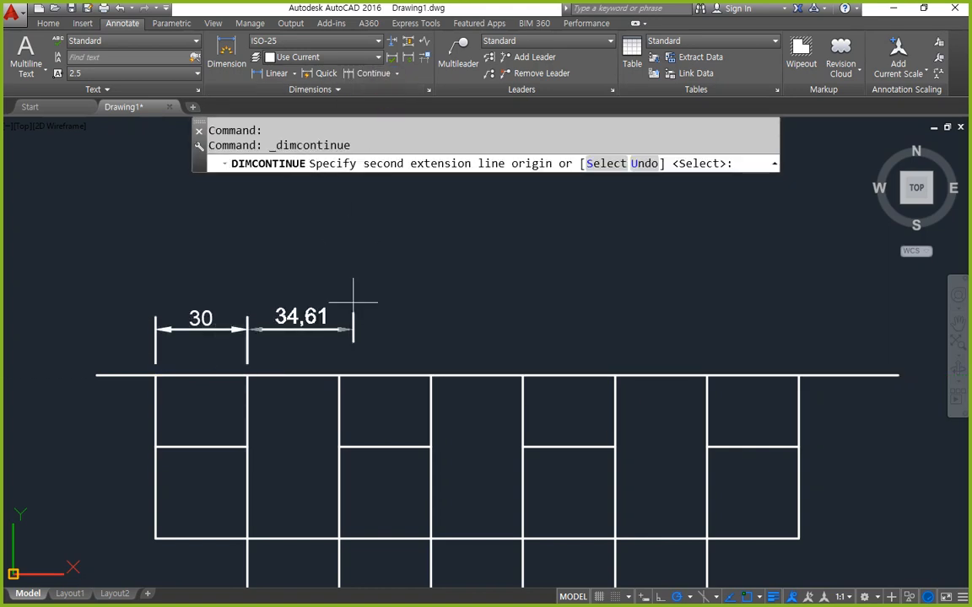
pyautogui.click(339, 375)
pyautogui.click(431, 375)
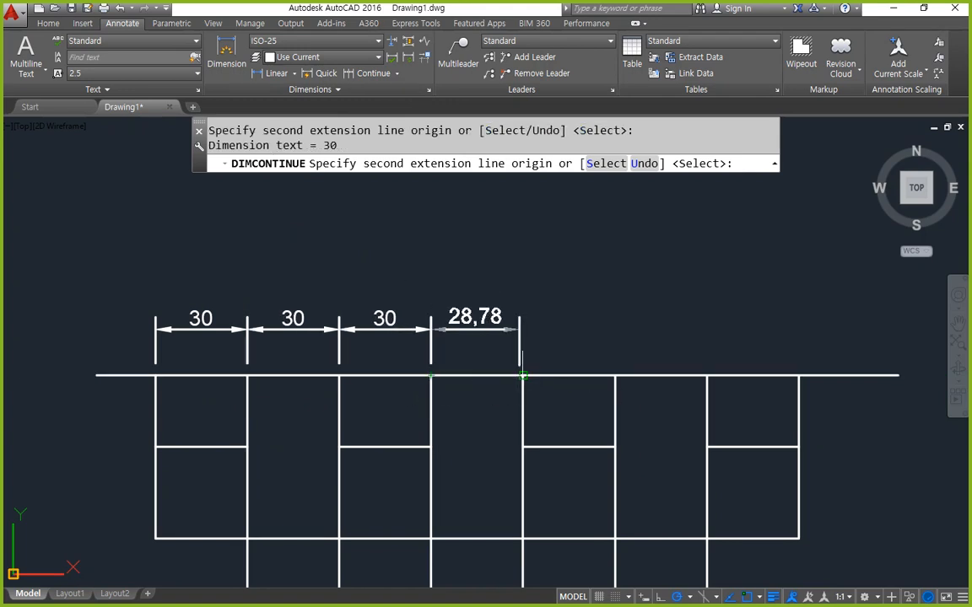
pyautogui.click(523, 375)
pyautogui.click(614, 375)
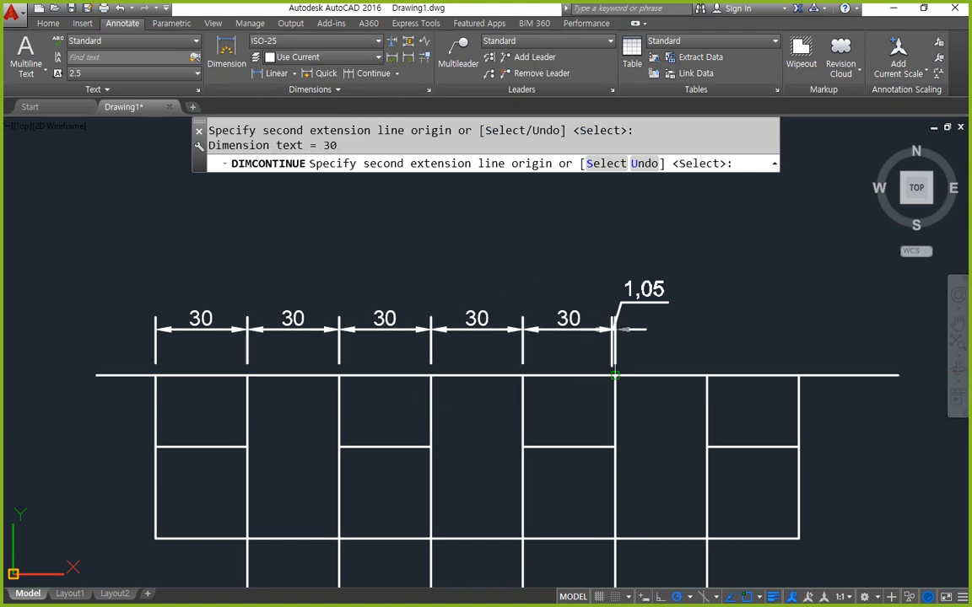
pyautogui.click(707, 375)
pyautogui.click(798, 375)
pyautogui.press('Escape')
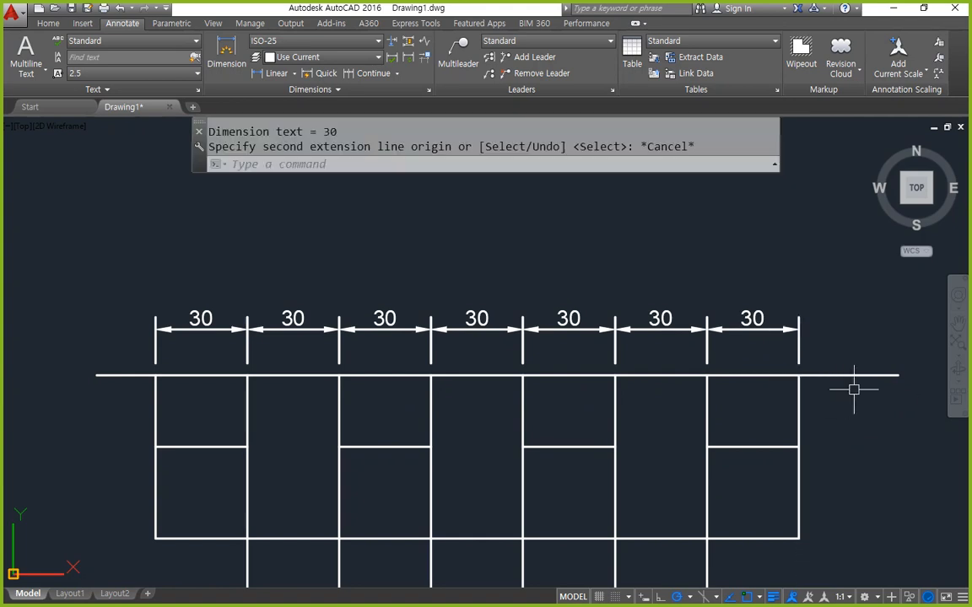
# - Delete the horizontal line and the eight short vertical lines, keeping the dimension chain above the squares
pyautogui.click(850, 376)
pyautogui.click(841, 417)
pyautogui.click(152, 395)
pyautogui.press('Delete')
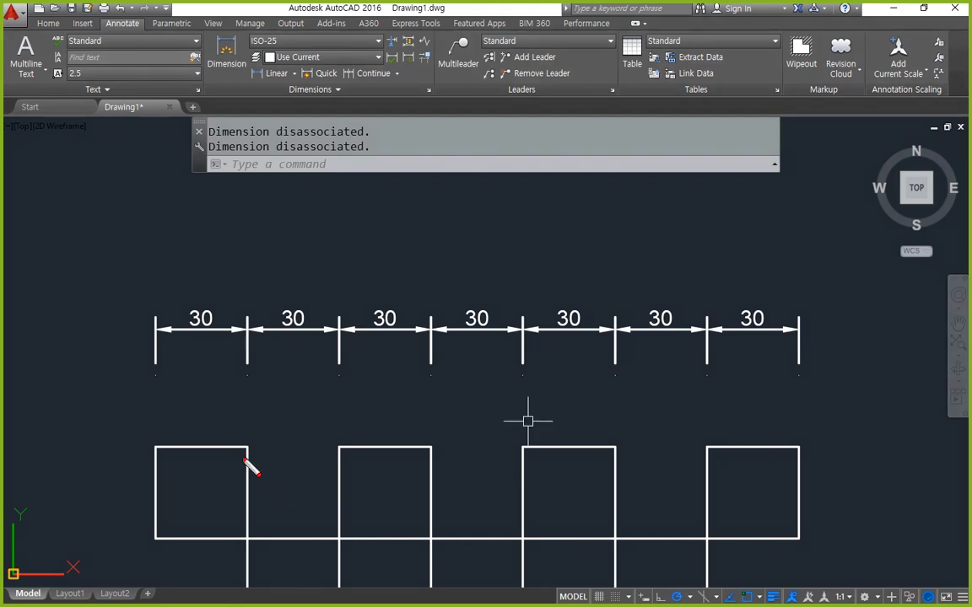
pyautogui.moveTo(173, 448); pyautogui.dragTo(771, 461)
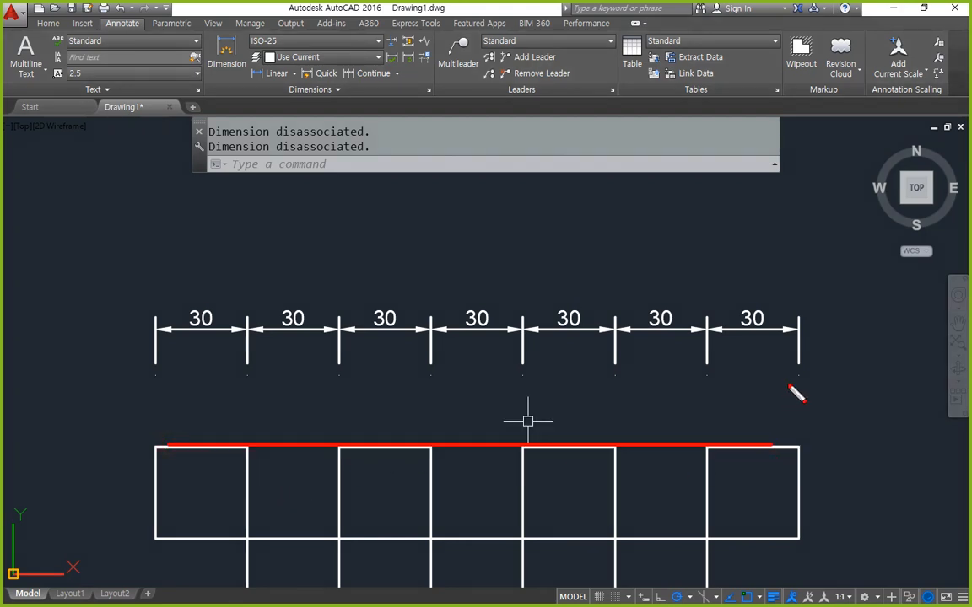
pyautogui.moveTo(791, 369)
pyautogui.mouseDown()
pyautogui.moveTo(369, 373)
pyautogui.moveTo(126, 362)
pyautogui.mouseUp()
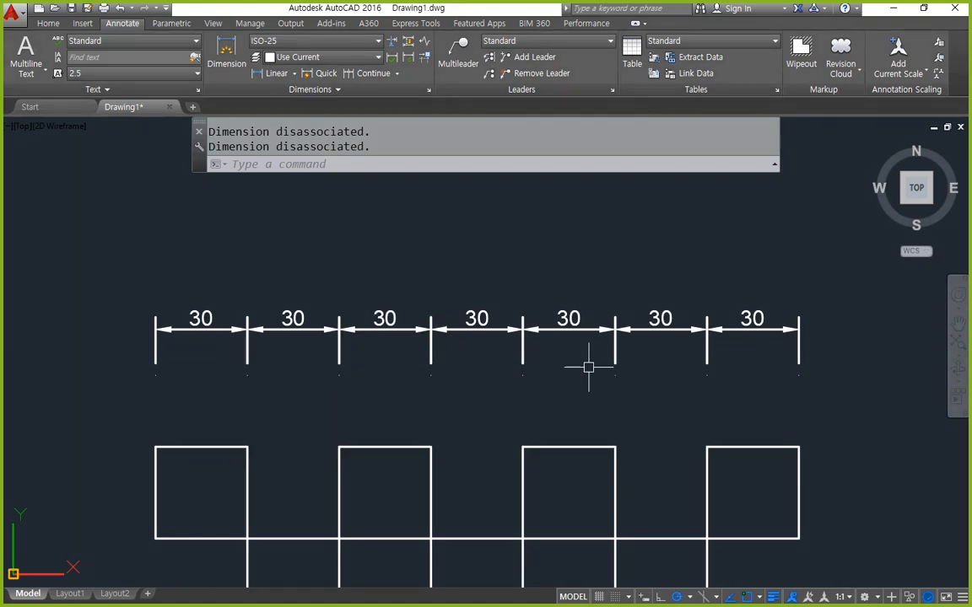
pyautogui.click(817, 390)
pyautogui.press('Escape')
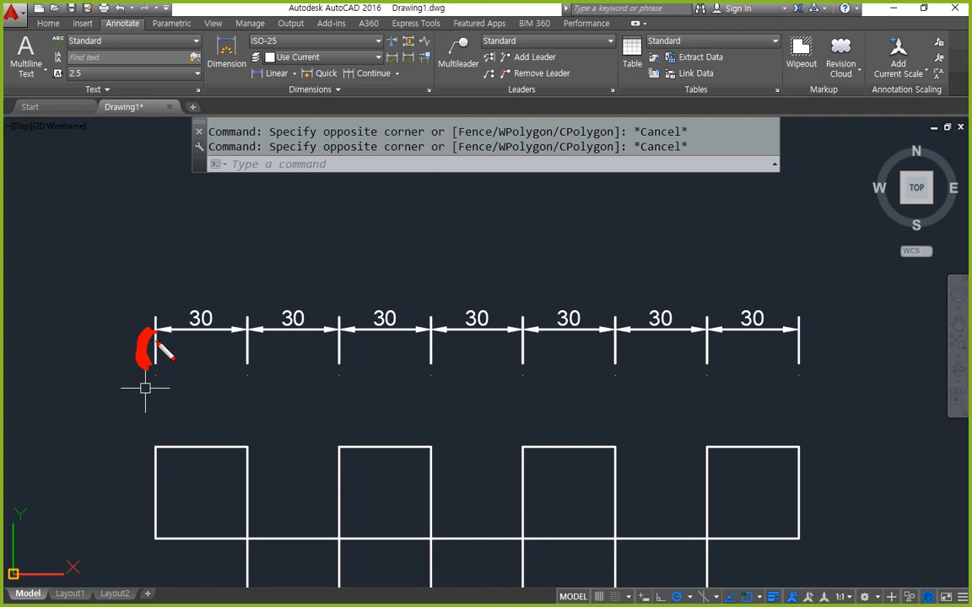
pyautogui.hotkey('ctrl', 'z')
pyautogui.moveTo(155, 331); pyautogui.dragTo(156, 371)
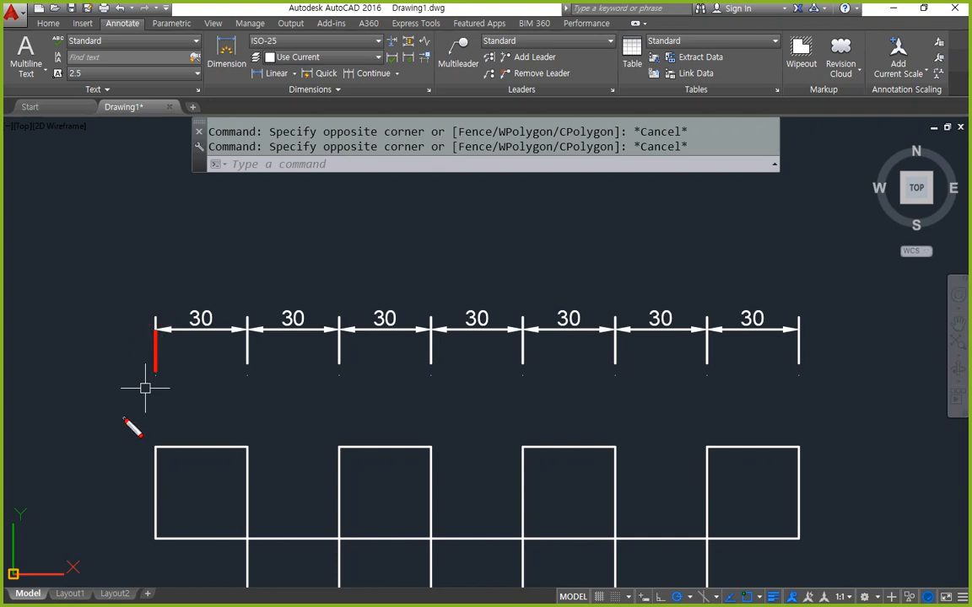
pyautogui.press('Escape')
# - Erase the whole dimension chain above the row of squares
pyautogui.click(798, 390)
pyautogui.click(182, 271)
pyautogui.write('e')
pyautogui.press('Return')
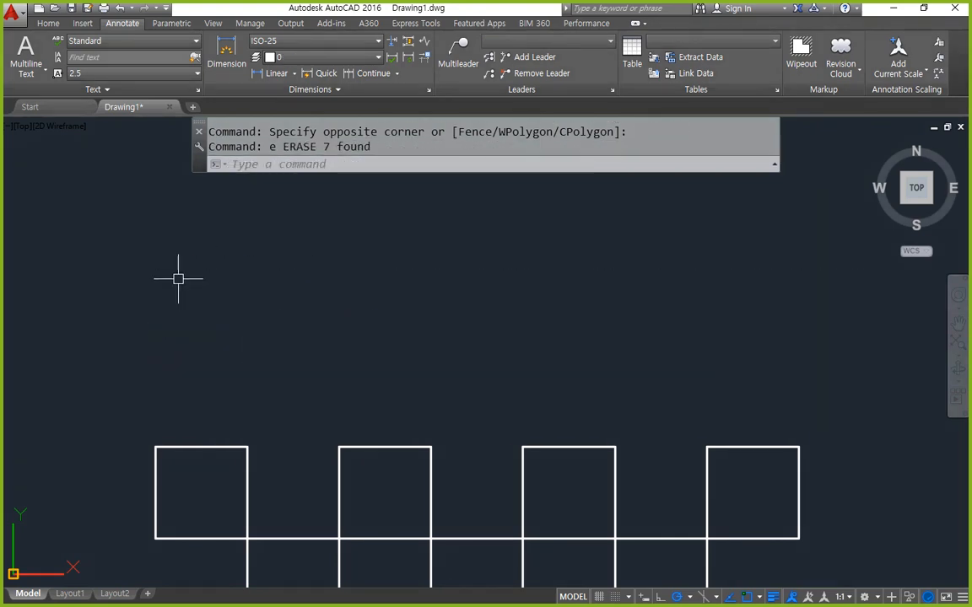
# - Modify the ISO-25 dimension style to use fixed length extension lines with a length of 10, and apply the change
pyautogui.write('d')
pyautogui.press('Return')
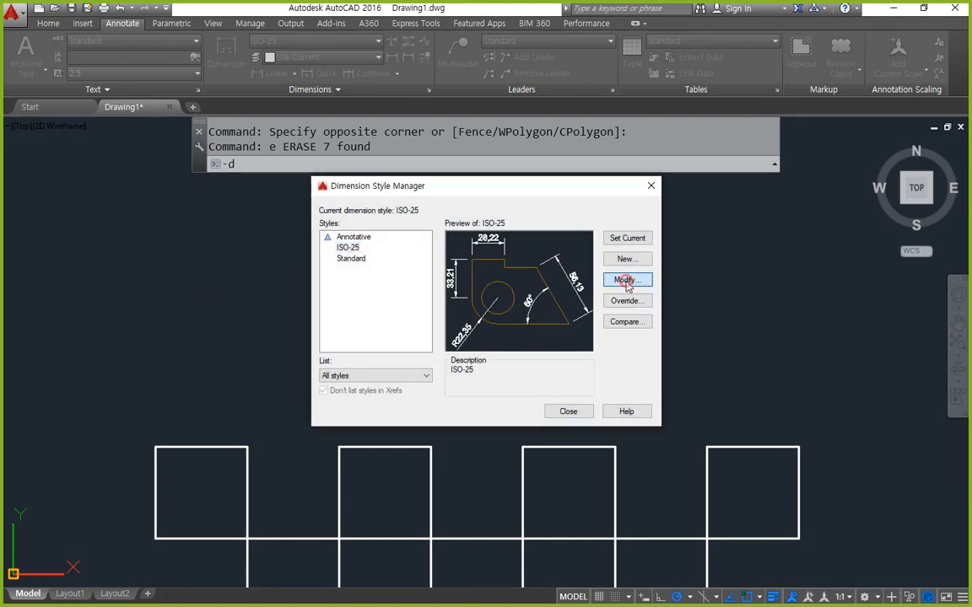
pyautogui.click(627, 282)
pyautogui.click(501, 372)
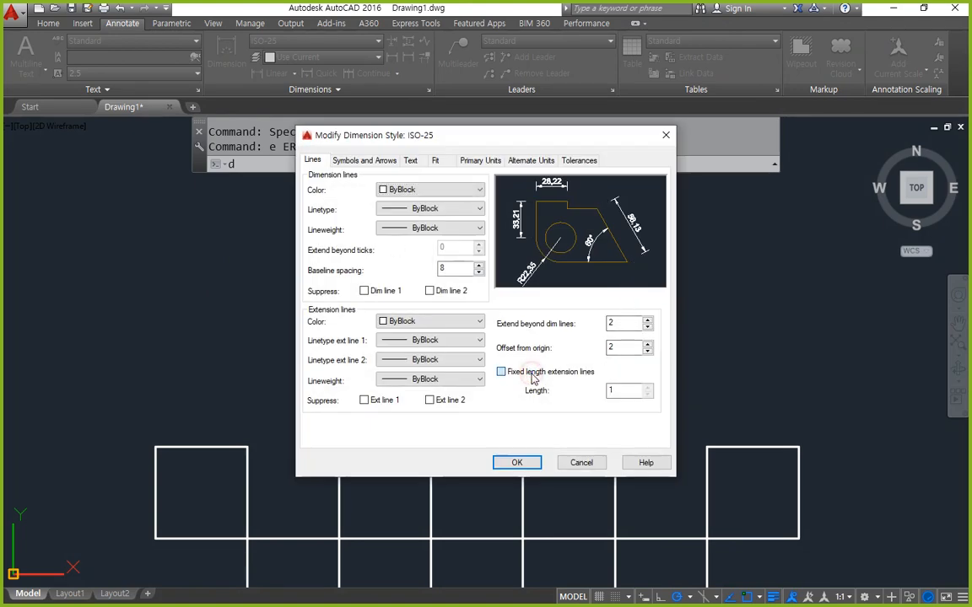
pyautogui.doubleClick(627, 391)
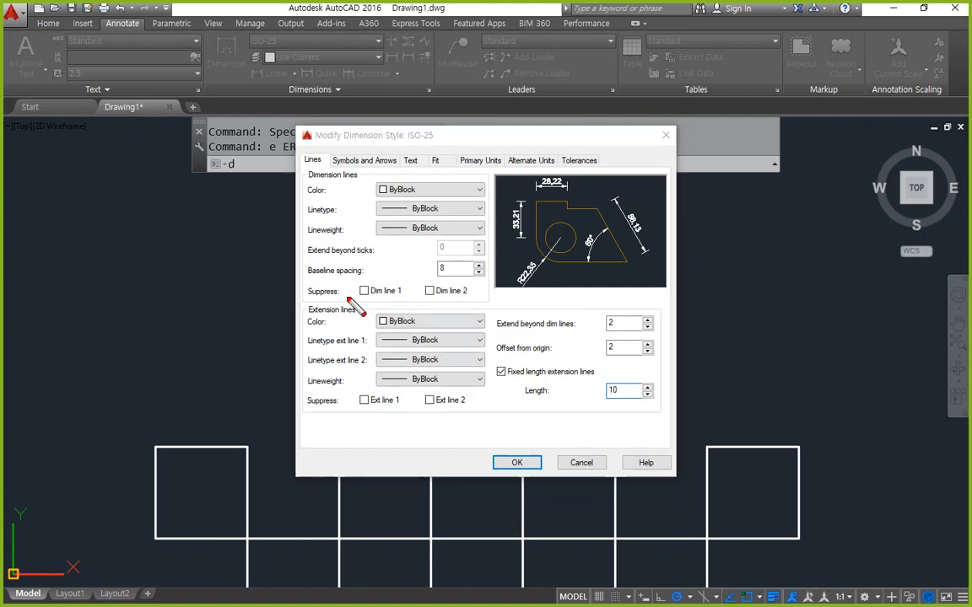
pyautogui.moveTo(307, 278); pyautogui.dragTo(470, 276)
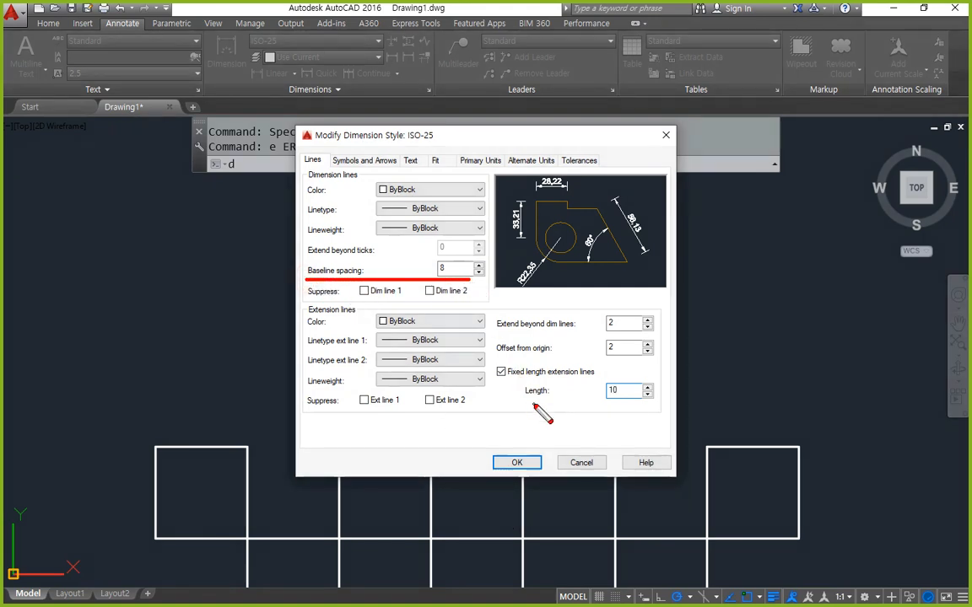
pyautogui.moveTo(532, 405); pyautogui.dragTo(665, 408)
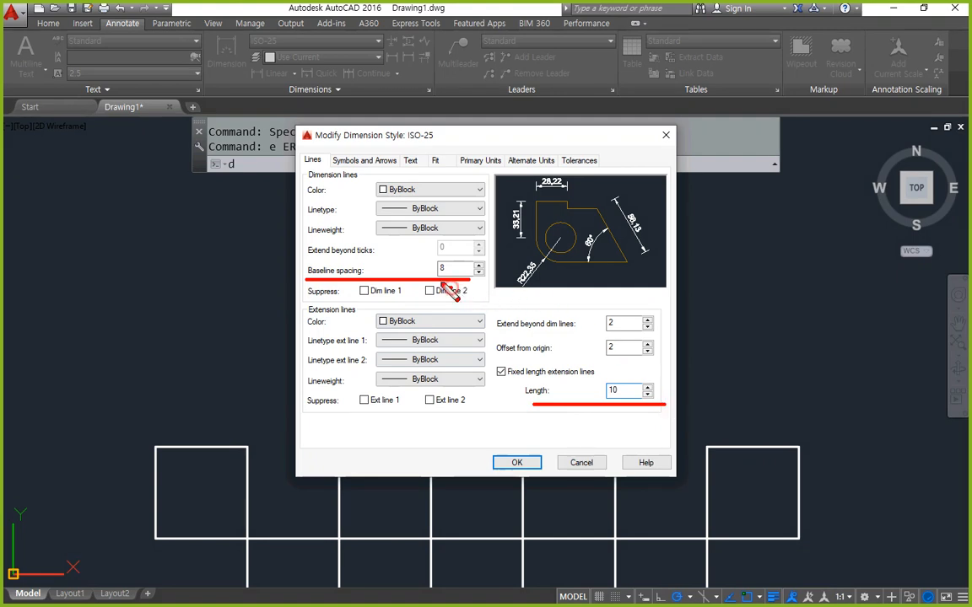
pyautogui.moveTo(472, 283)
pyautogui.mouseDown()
pyautogui.moveTo(430, 247)
pyautogui.moveTo(528, 388)
pyautogui.mouseUp()
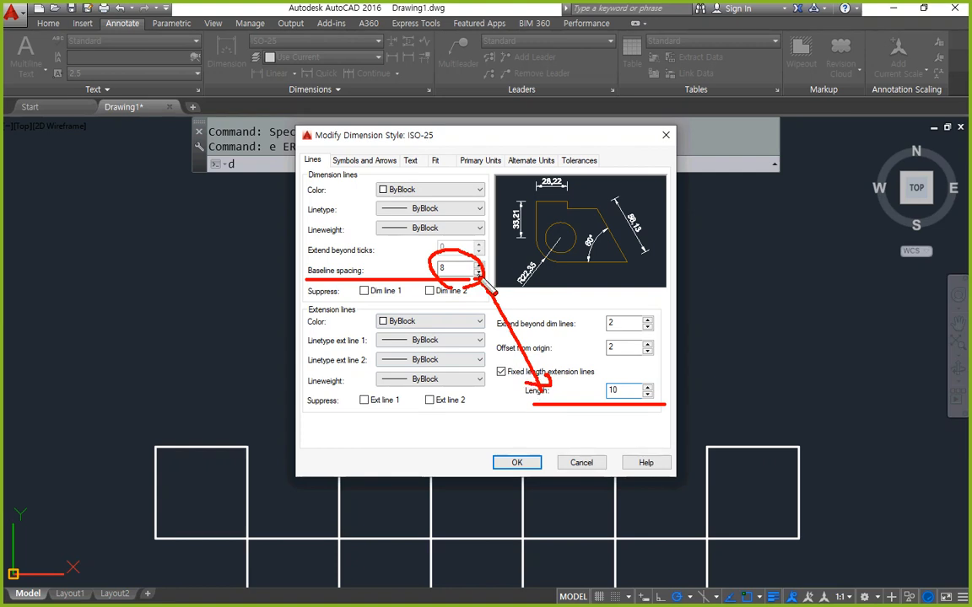
pyautogui.moveTo(437, 268)
pyautogui.mouseDown()
pyautogui.moveTo(439, 253)
pyautogui.moveTo(540, 393)
pyautogui.mouseUp()
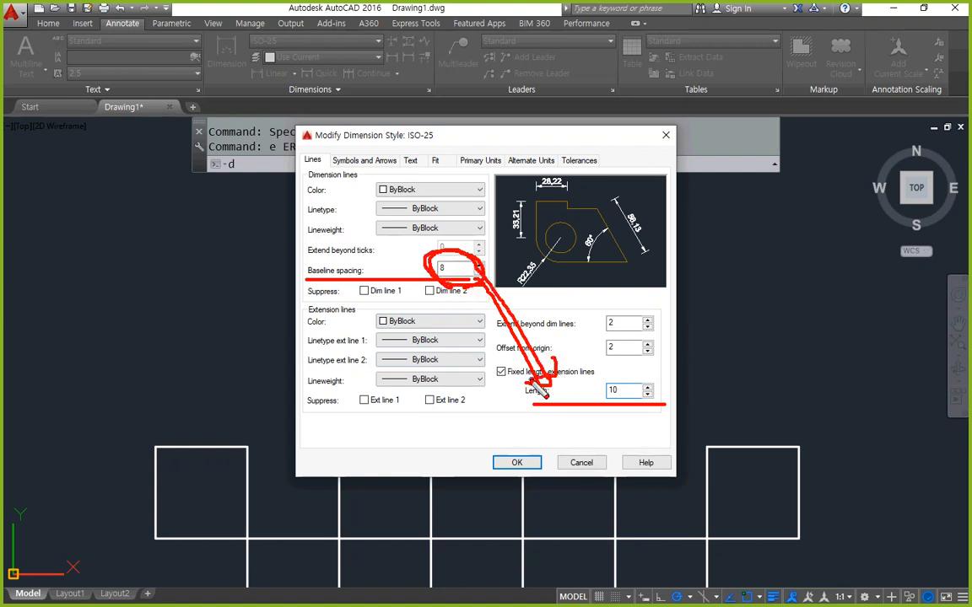
pyautogui.press('Escape')
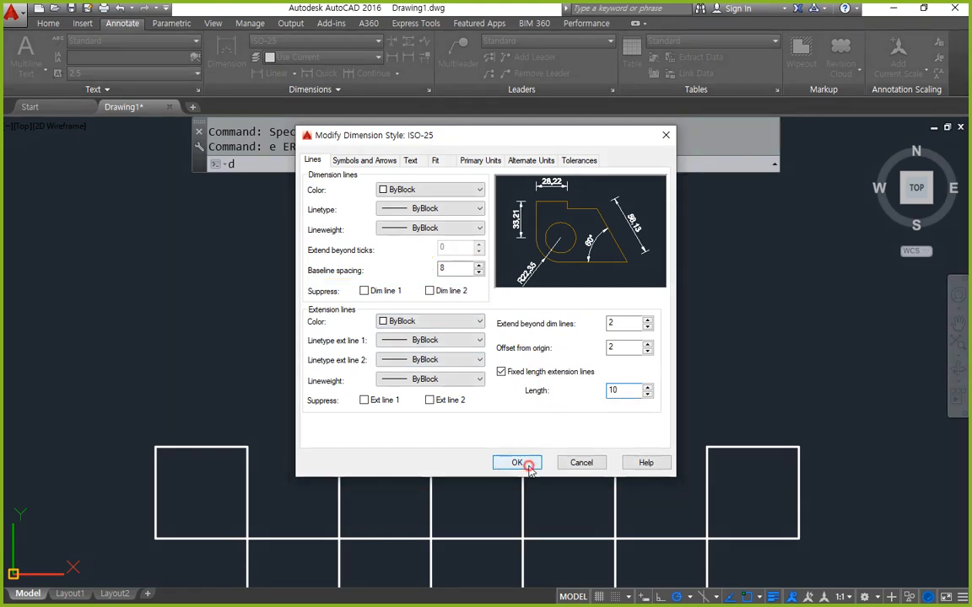
pyautogui.click(526, 464)
pyautogui.click(569, 411)
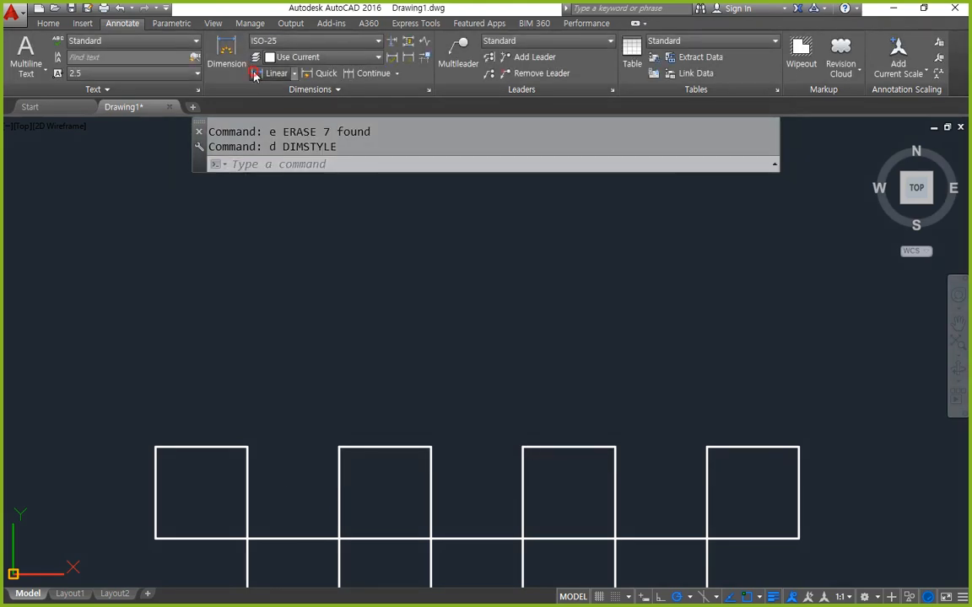
# - Add a linear dimension above the first square between its two upper corners
pyautogui.click(254, 74)
pyautogui.click(156, 447)
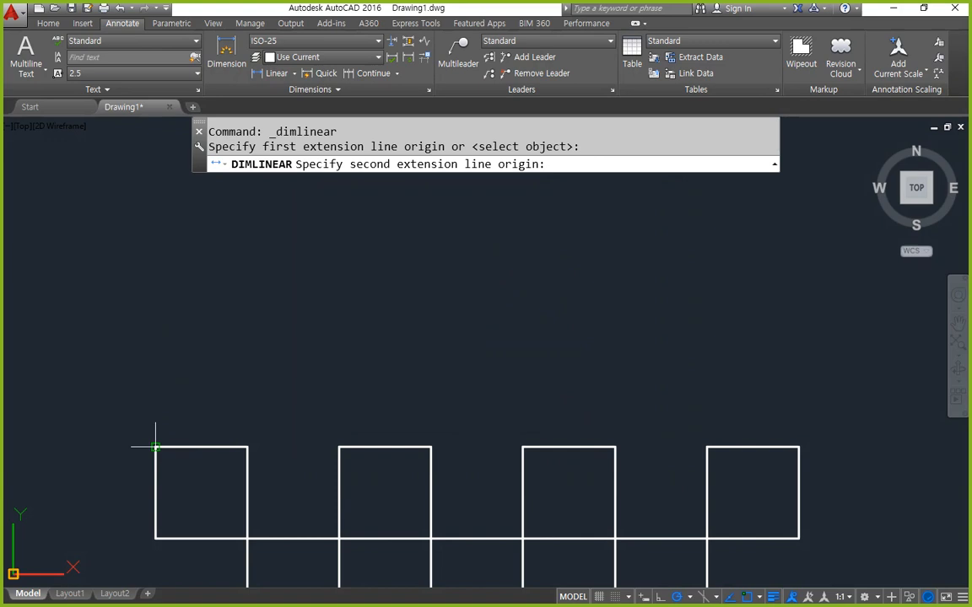
pyautogui.click(246, 447)
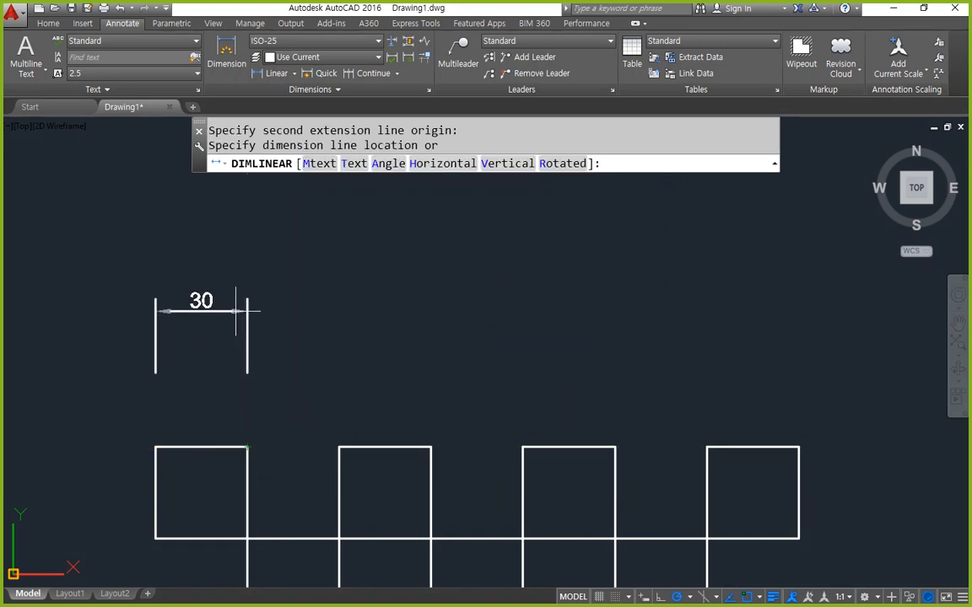
pyautogui.click(236, 311)
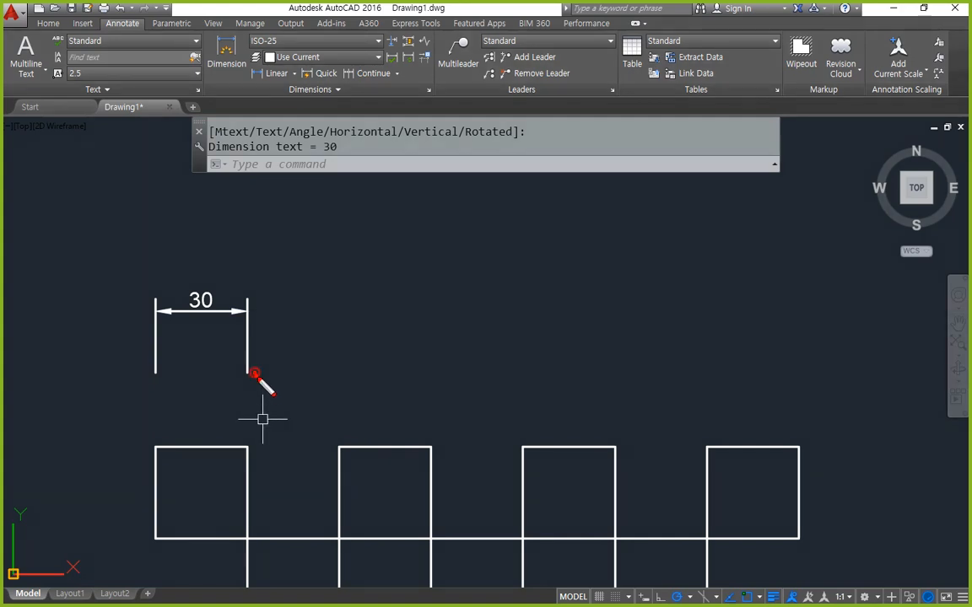
# - Continue the dimension chain through the upper corners of the remaining squares up to the last corner
pyautogui.click(365, 73)
pyautogui.click(338, 447)
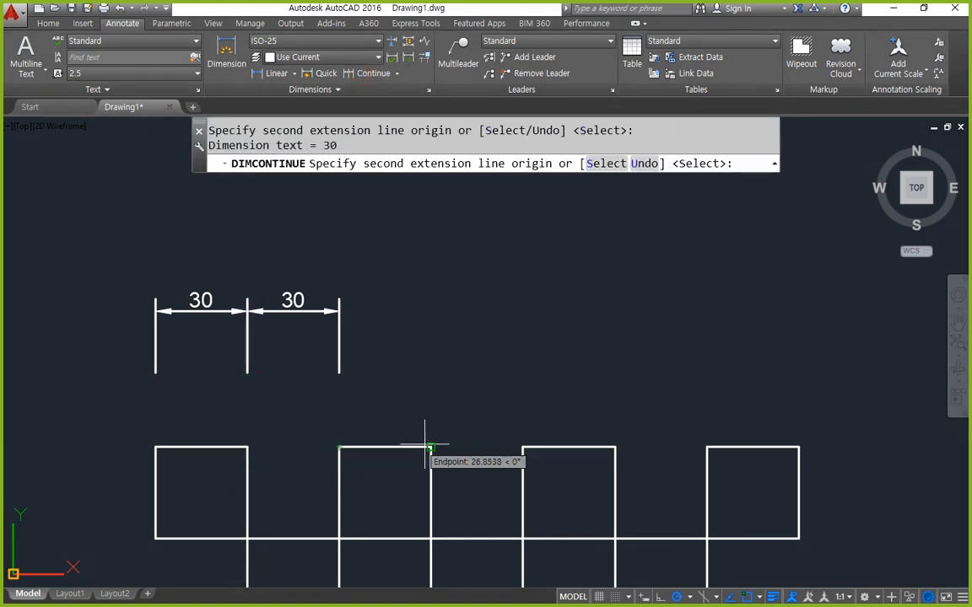
pyautogui.click(431, 447)
pyautogui.click(522, 447)
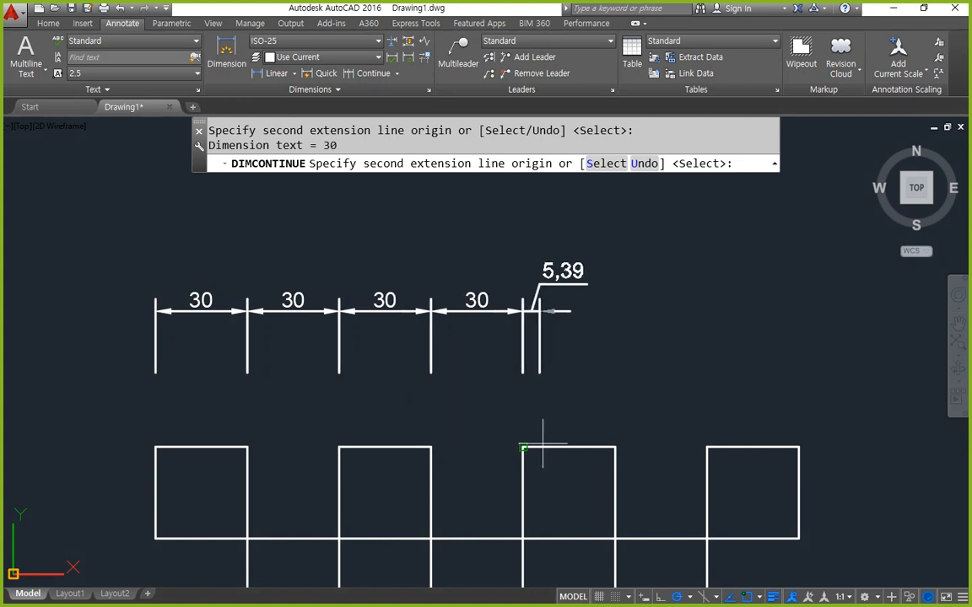
pyautogui.click(614, 447)
pyautogui.click(707, 447)
pyautogui.click(798, 447)
pyautogui.press('Escape')
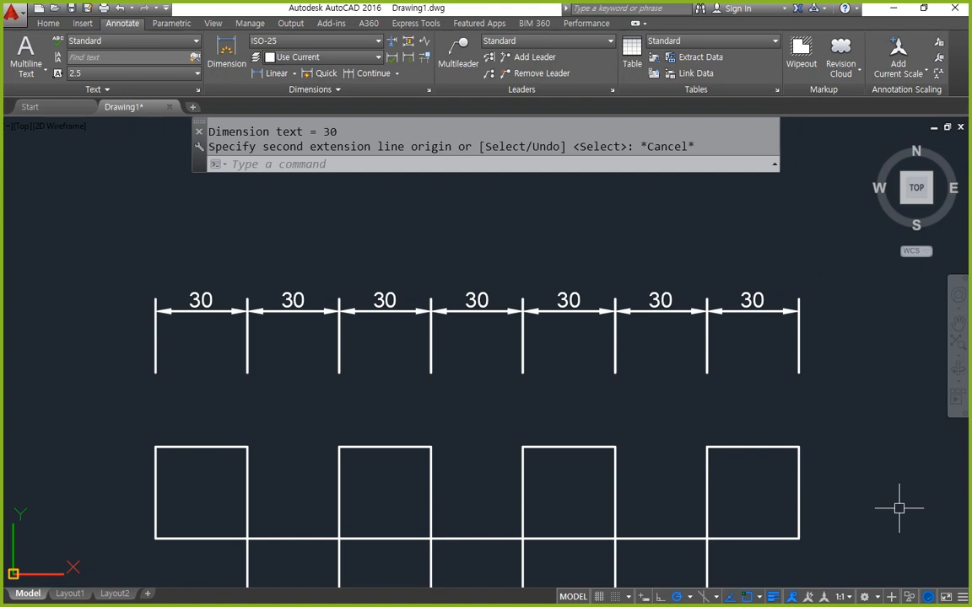
pyautogui.press('Escape')
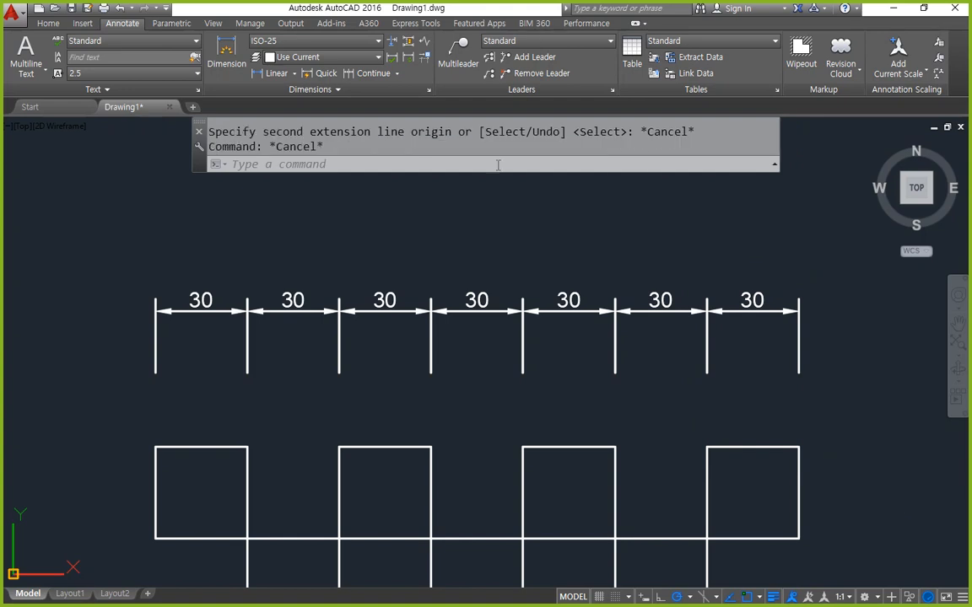
# - Open the ISO-25 dimension style for modification and show its symbol and arrow settings
pyautogui.write('d')
pyautogui.press('Return')
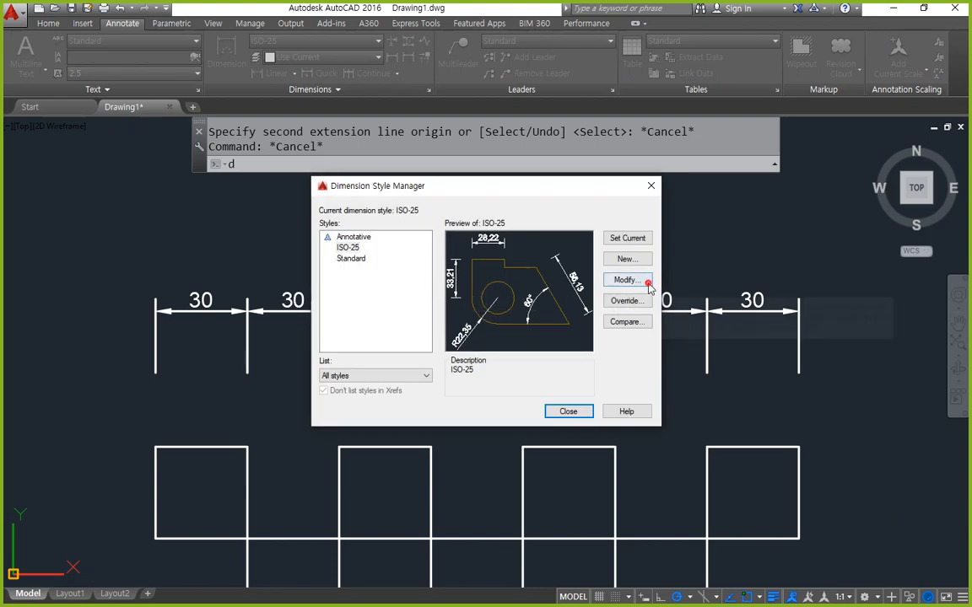
pyautogui.click(626, 280)
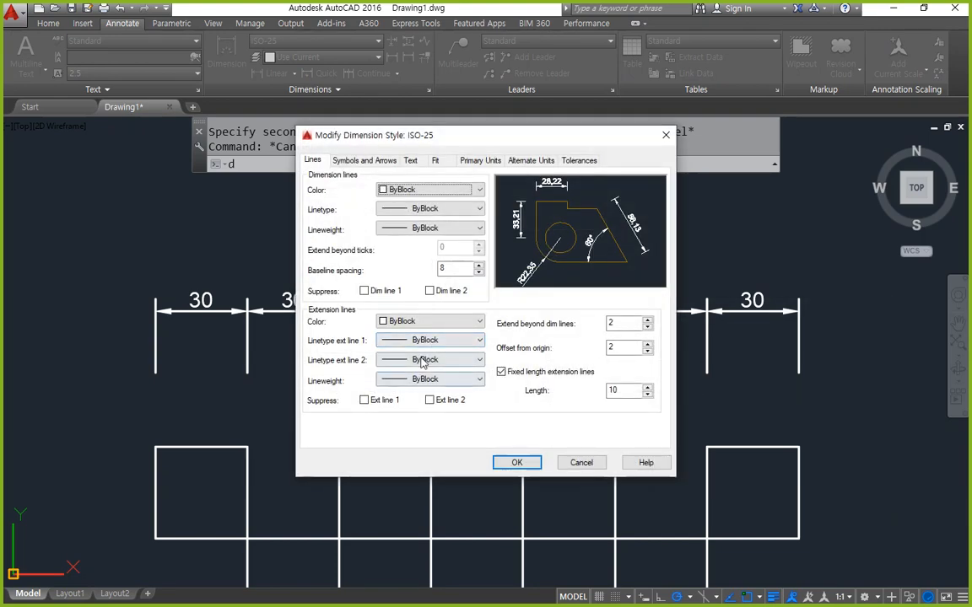
pyautogui.moveTo(325, 388)
pyautogui.mouseDown()
pyautogui.moveTo(303, 291)
pyautogui.moveTo(510, 278)
pyautogui.moveTo(614, 397)
pyautogui.moveTo(287, 371)
pyautogui.mouseUp()
pyautogui.press('Escape')
pyautogui.click(361, 162)
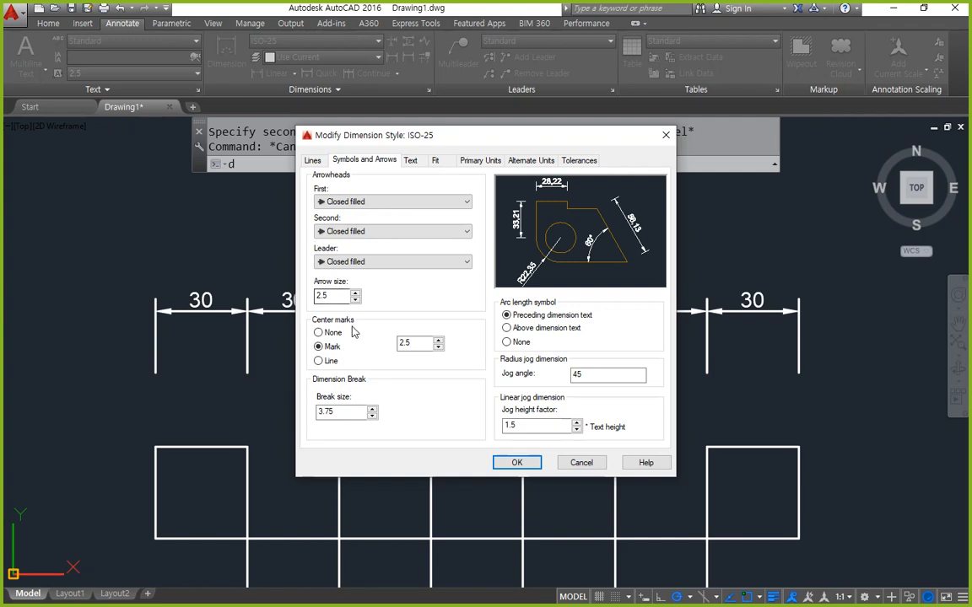
pyautogui.moveTo(302, 373)
pyautogui.mouseDown()
pyautogui.moveTo(485, 372)
pyautogui.moveTo(485, 173)
pyautogui.mouseUp()
pyautogui.moveTo(305, 316)
pyautogui.mouseDown()
pyautogui.moveTo(297, 323)
pyautogui.moveTo(373, 389)
pyautogui.moveTo(426, 321)
pyautogui.mouseUp()
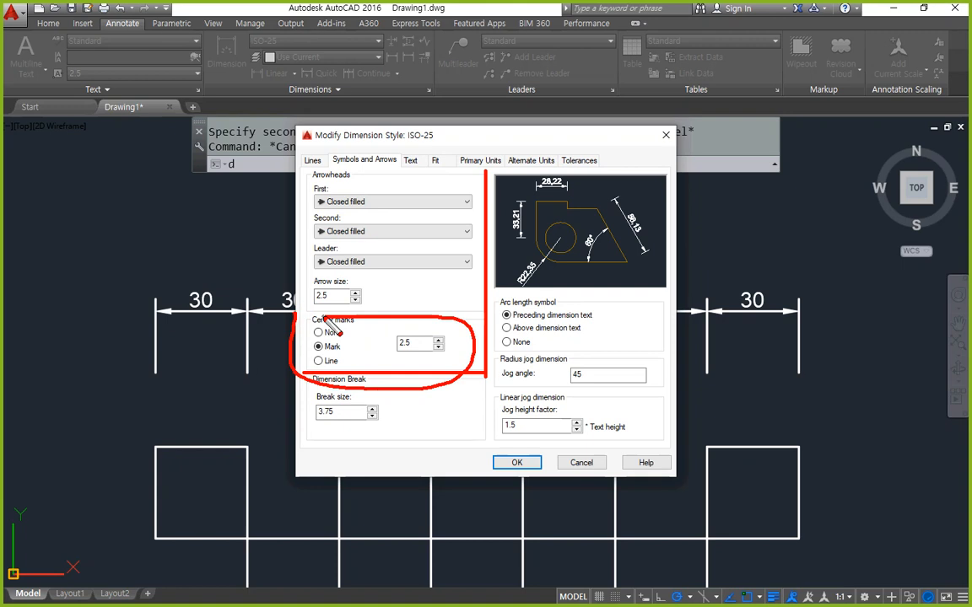
pyautogui.press('e')
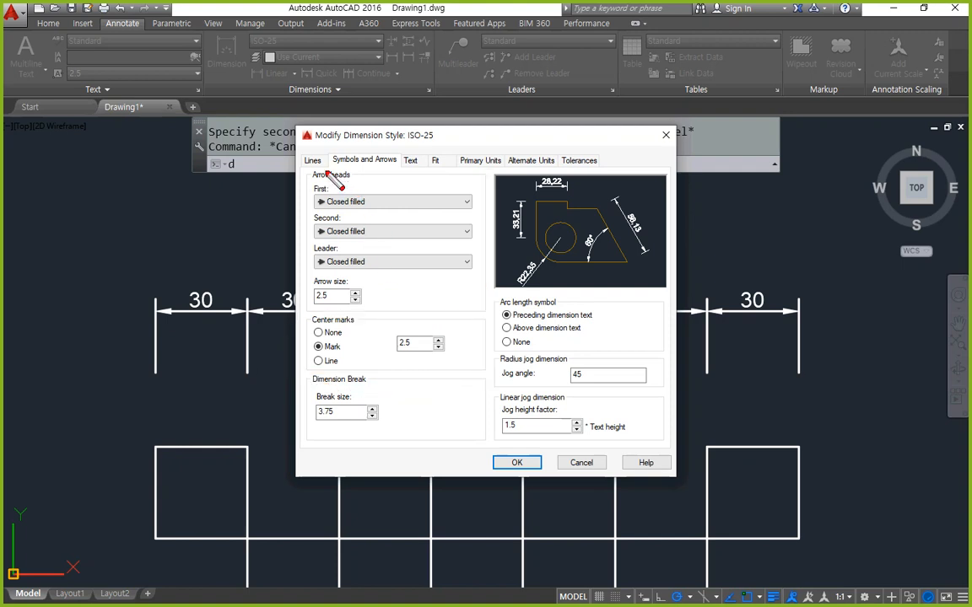
pyautogui.moveTo(324, 173)
pyautogui.mouseDown()
pyautogui.moveTo(306, 189)
pyautogui.moveTo(329, 274)
pyautogui.mouseUp()
pyautogui.press('e')
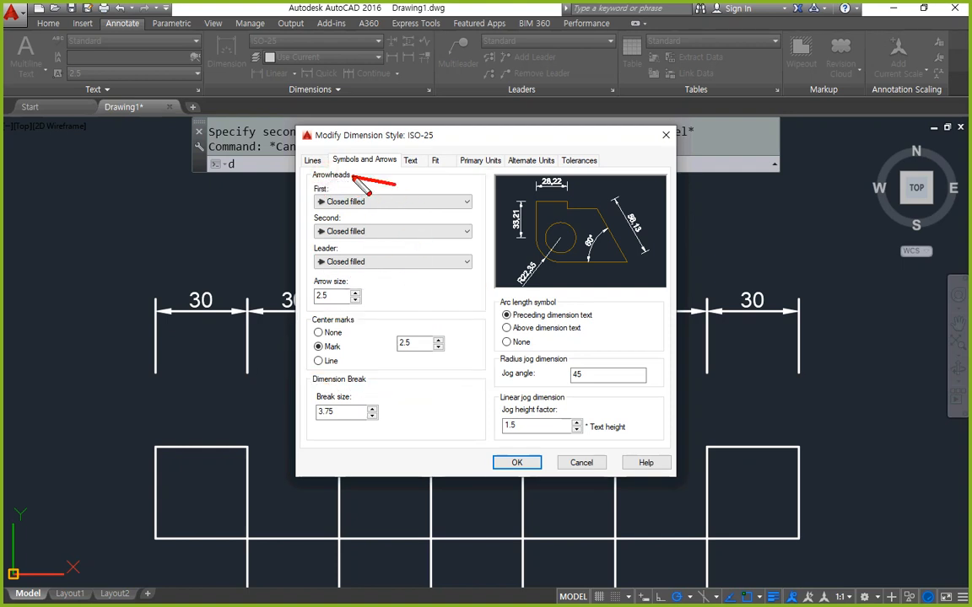
pyautogui.moveTo(353, 177)
pyautogui.mouseDown()
pyautogui.moveTo(417, 223)
pyautogui.moveTo(333, 257)
pyautogui.moveTo(301, 184)
pyautogui.mouseUp()
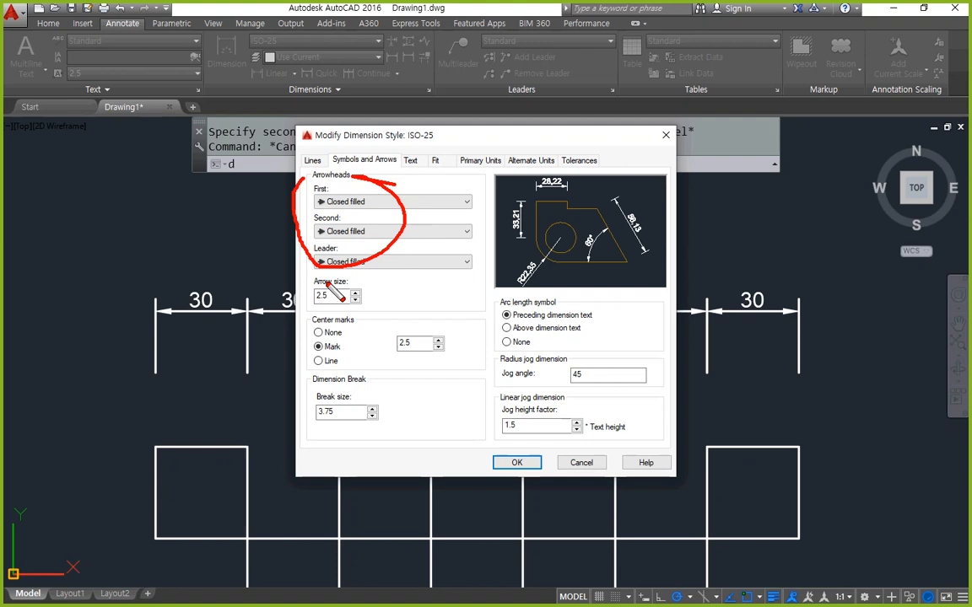
pyautogui.press('e')
# - Set the style's first arrowhead to Dot
pyautogui.click(411, 201)
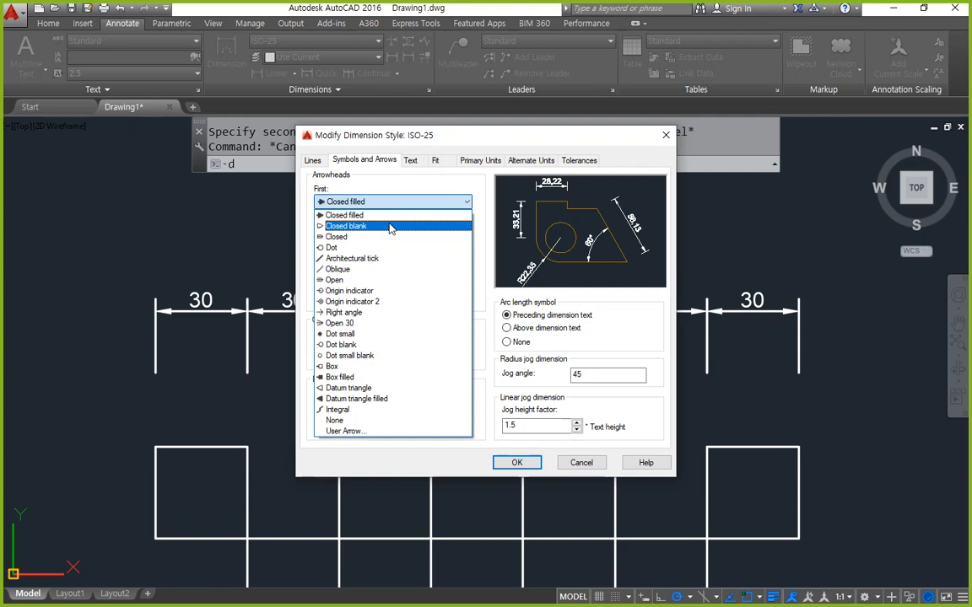
pyautogui.click(377, 247)
pyautogui.moveTo(333, 244)
pyautogui.mouseDown()
pyautogui.moveTo(316, 245)
pyautogui.moveTo(310, 221)
pyautogui.moveTo(363, 236)
pyautogui.moveTo(344, 218)
pyautogui.mouseUp()
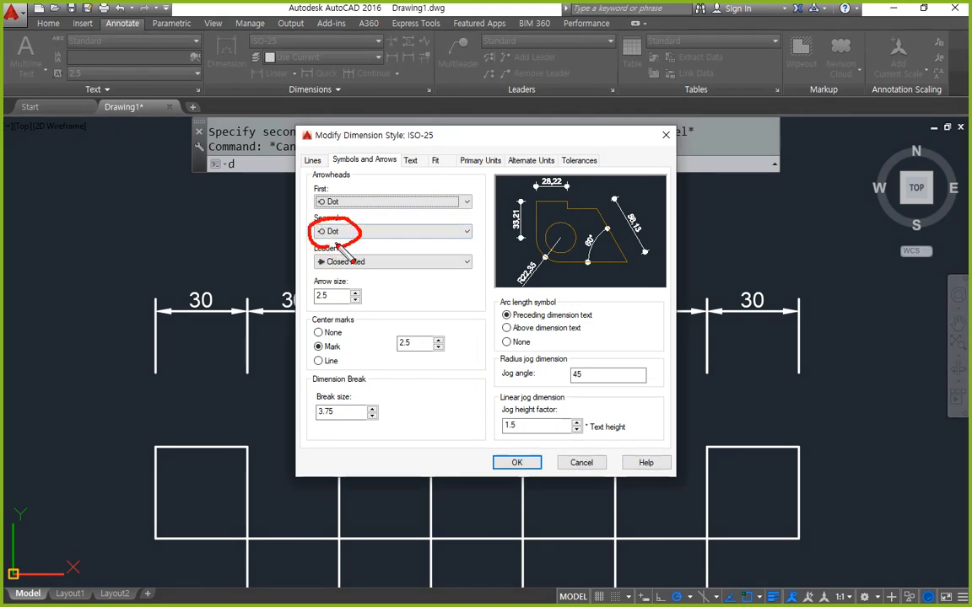
# - Change the first arrowhead to Open 30 so that the second arrowhead follows it
pyautogui.click(387, 202)
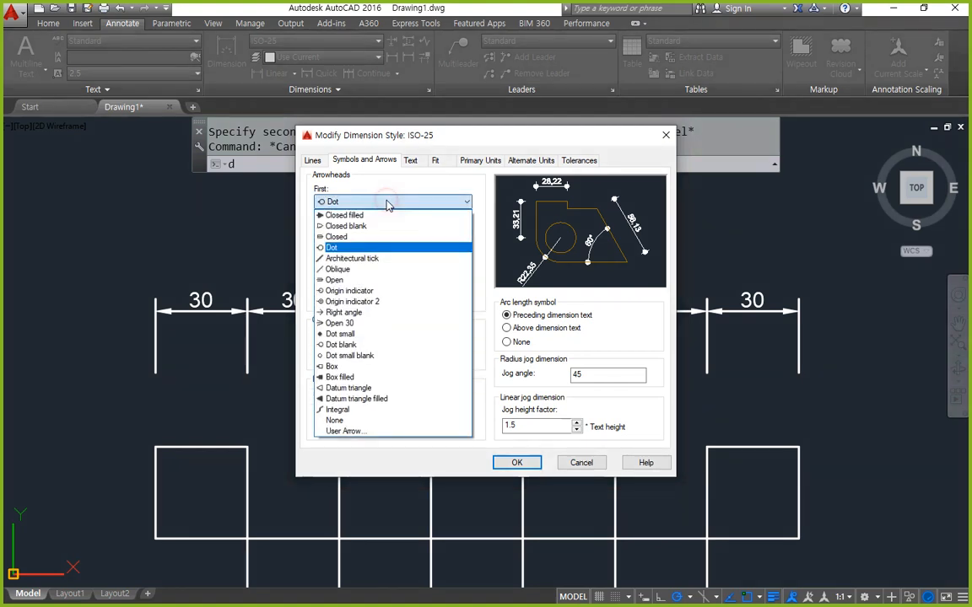
pyautogui.click(377, 327)
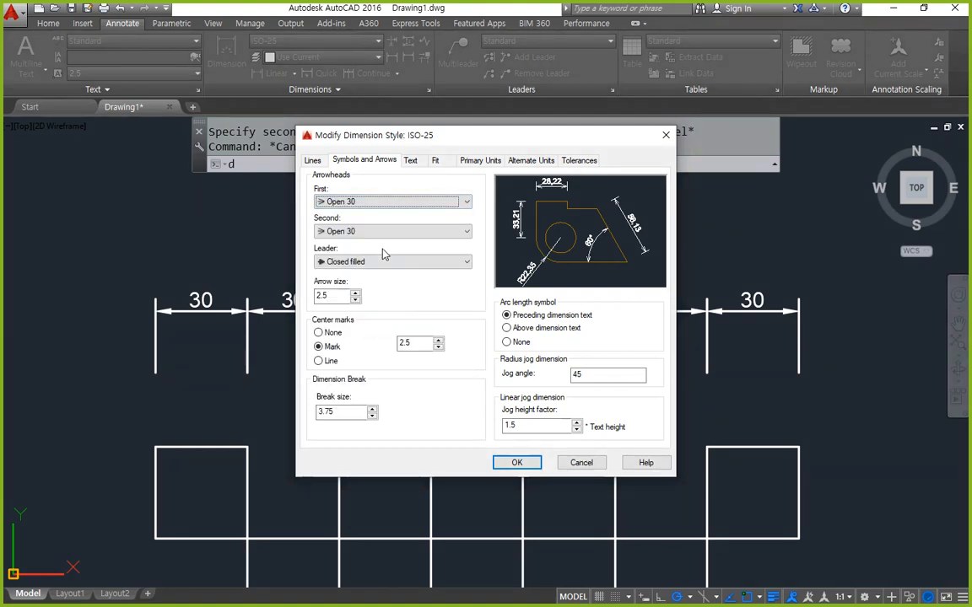
pyautogui.moveTo(353, 249)
pyautogui.mouseDown()
pyautogui.moveTo(300, 232)
pyautogui.moveTo(361, 217)
pyautogui.moveTo(384, 276)
pyautogui.mouseUp()
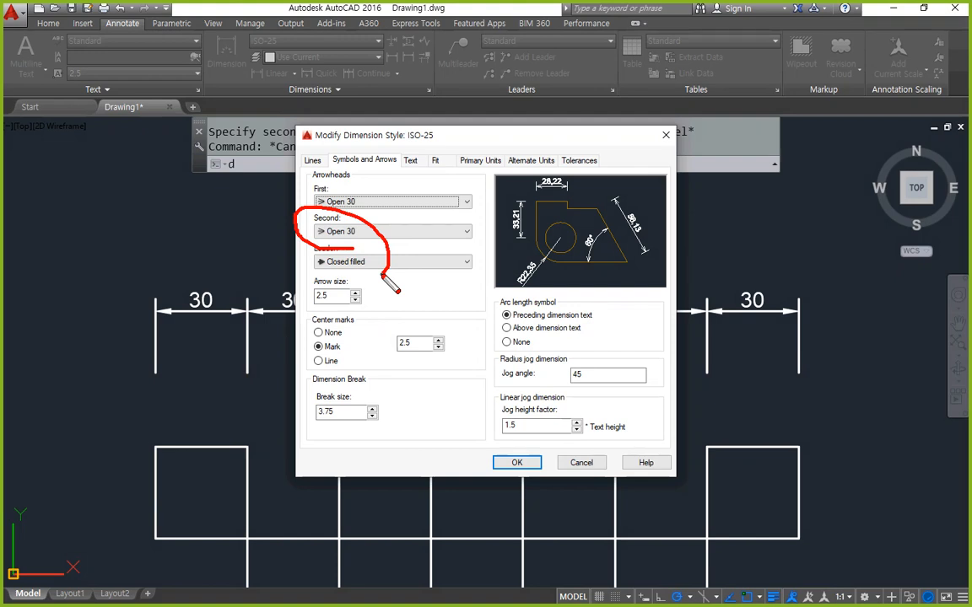
pyautogui.press('Escape')
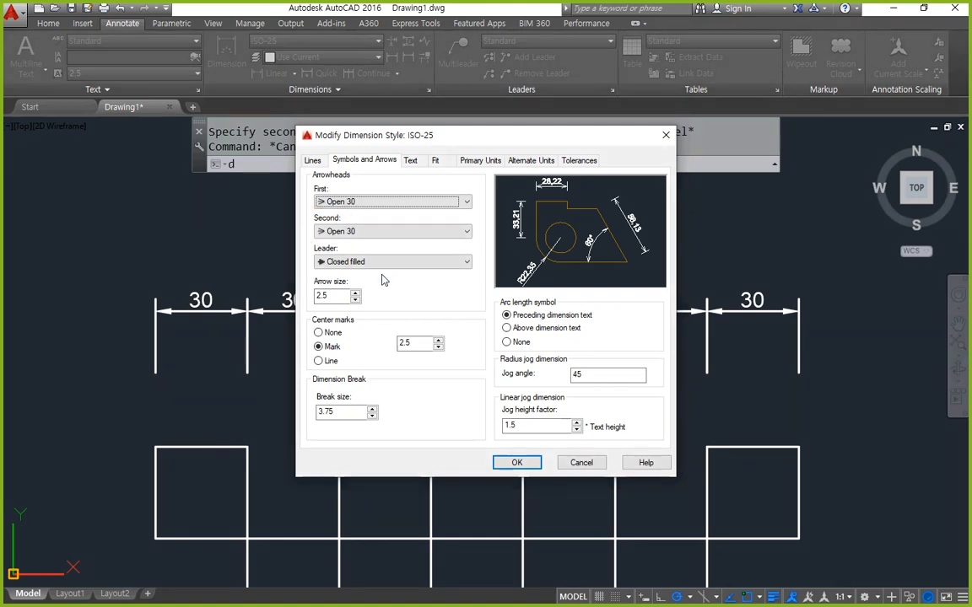
# - Set only the second arrowhead to Dot, keeping Open 30 for the first
pyautogui.click(396, 203)
pyautogui.click(396, 202)
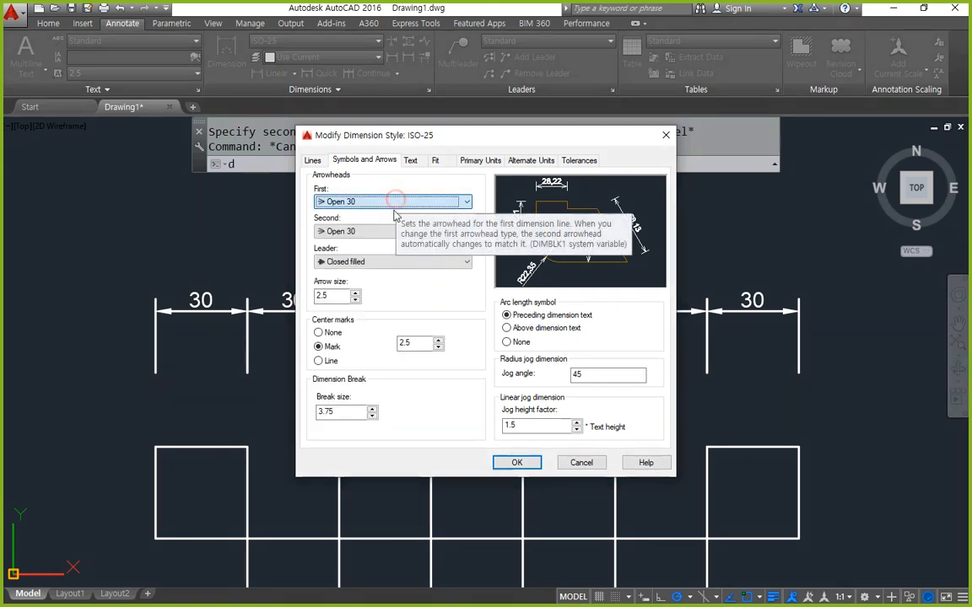
pyautogui.click(387, 231)
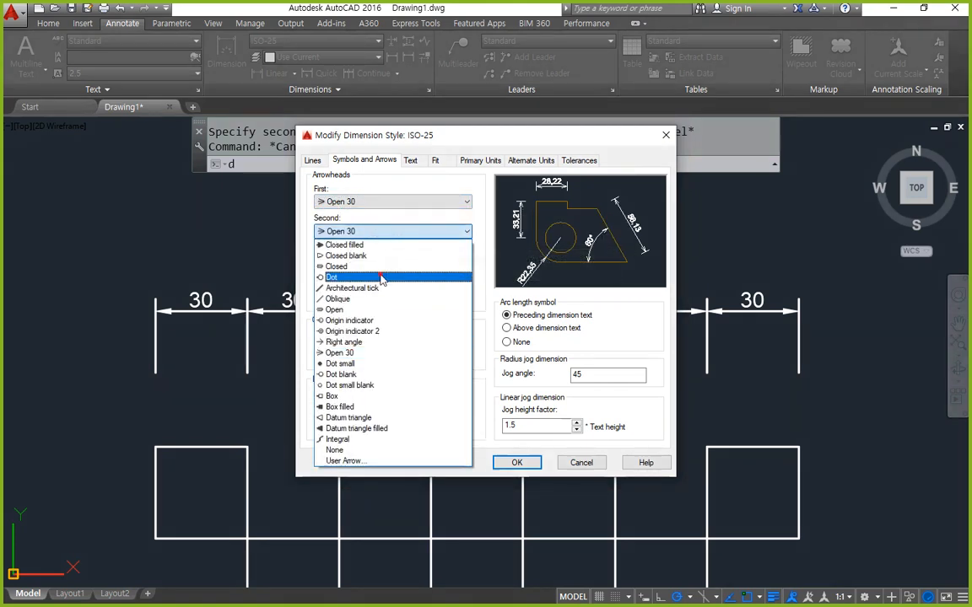
pyautogui.click(382, 278)
pyautogui.moveTo(338, 224)
pyautogui.mouseDown()
pyautogui.moveTo(354, 217)
pyautogui.moveTo(349, 235)
pyautogui.mouseUp()
pyautogui.moveTo(361, 178); pyautogui.dragTo(398, 221)
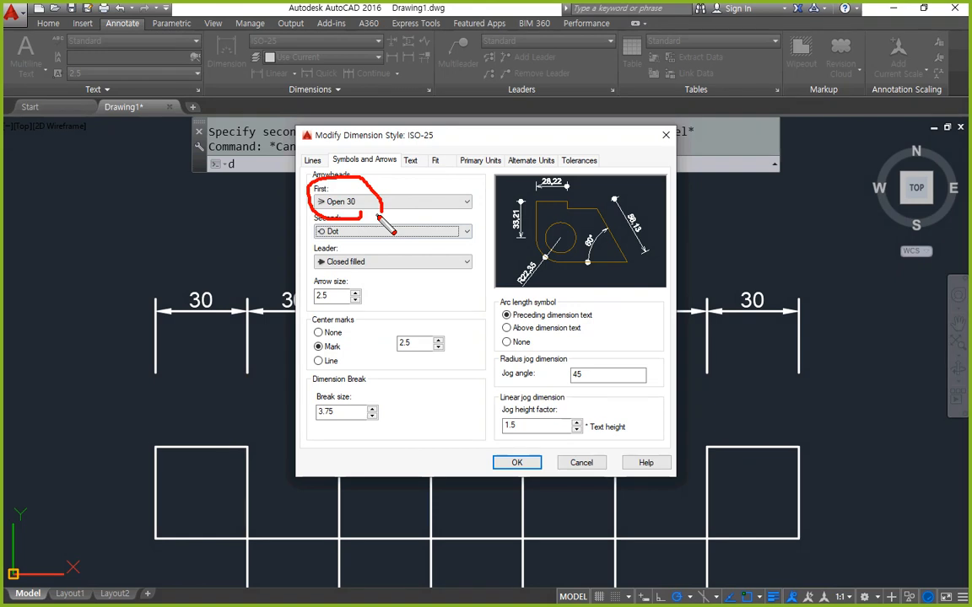
pyautogui.moveTo(303, 199); pyautogui.dragTo(261, 203)
pyautogui.moveTo(278, 191)
pyautogui.mouseDown()
pyautogui.moveTo(297, 201)
pyautogui.moveTo(281, 212)
pyautogui.moveTo(300, 229)
pyautogui.mouseUp()
pyautogui.moveTo(278, 217)
pyautogui.mouseDown()
pyautogui.moveTo(293, 225)
pyautogui.moveTo(283, 241)
pyautogui.mouseUp()
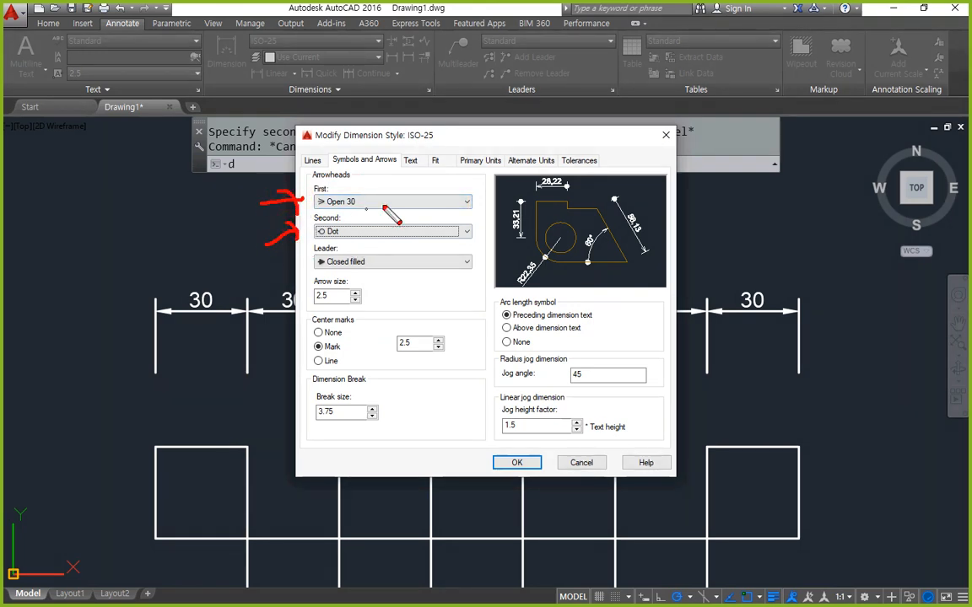
# - Change only the style's first arrowhead to Closed filled
pyautogui.press('Escape')
pyautogui.click(426, 202)
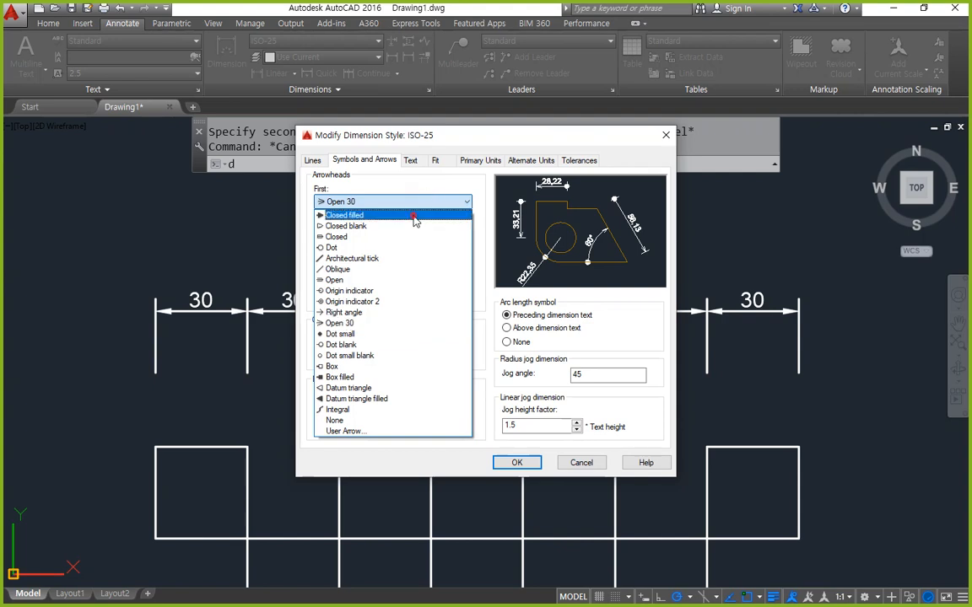
pyautogui.click(412, 216)
pyautogui.moveTo(331, 209)
pyautogui.mouseDown()
pyautogui.moveTo(302, 236)
pyautogui.moveTo(336, 243)
pyautogui.mouseUp()
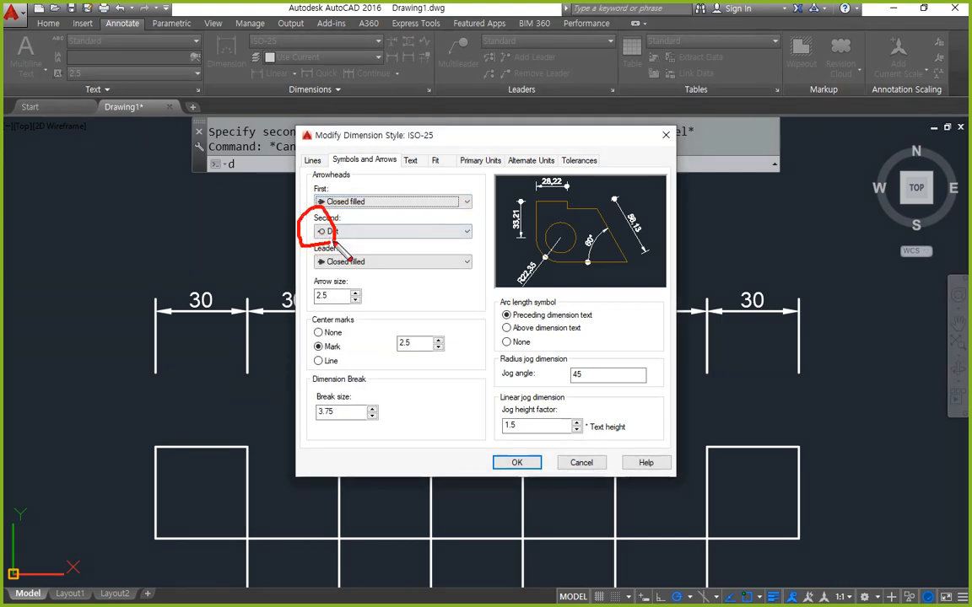
pyautogui.press('Escape')
# - Set the first arrowhead to Dot to match the second one
pyautogui.click(467, 201)
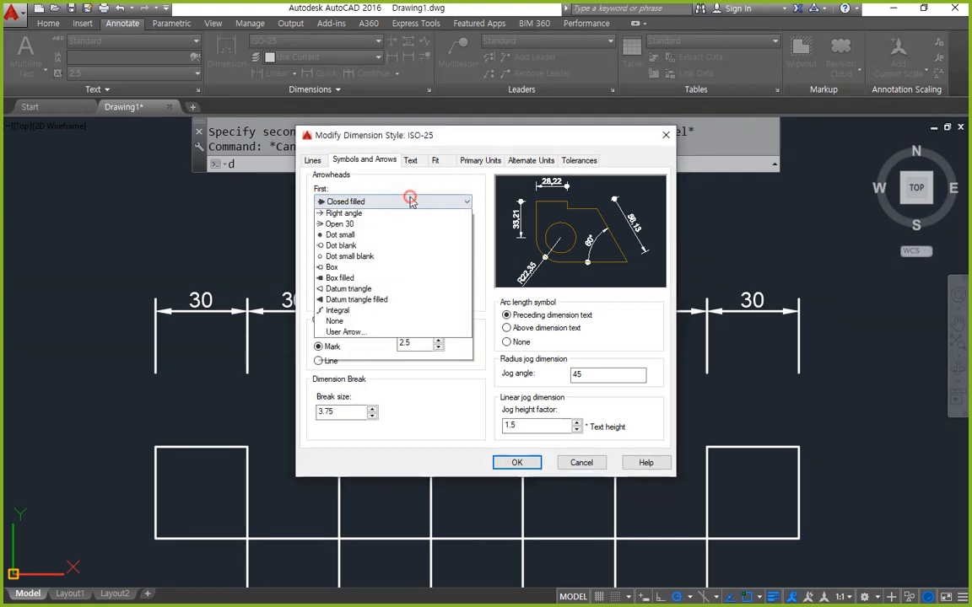
pyautogui.click(391, 246)
pyautogui.moveTo(314, 219)
pyautogui.mouseDown()
pyautogui.moveTo(297, 251)
pyautogui.moveTo(346, 253)
pyautogui.mouseUp()
pyautogui.press('Escape')
# - Change the first arrowhead to Dot small so that the second arrowhead follows it
pyautogui.click(462, 204)
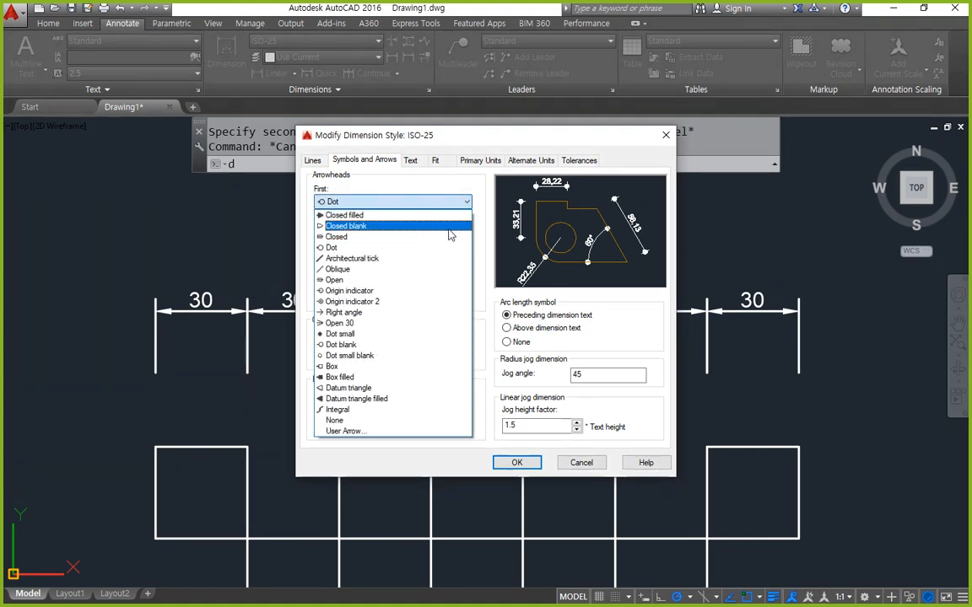
pyautogui.click(363, 334)
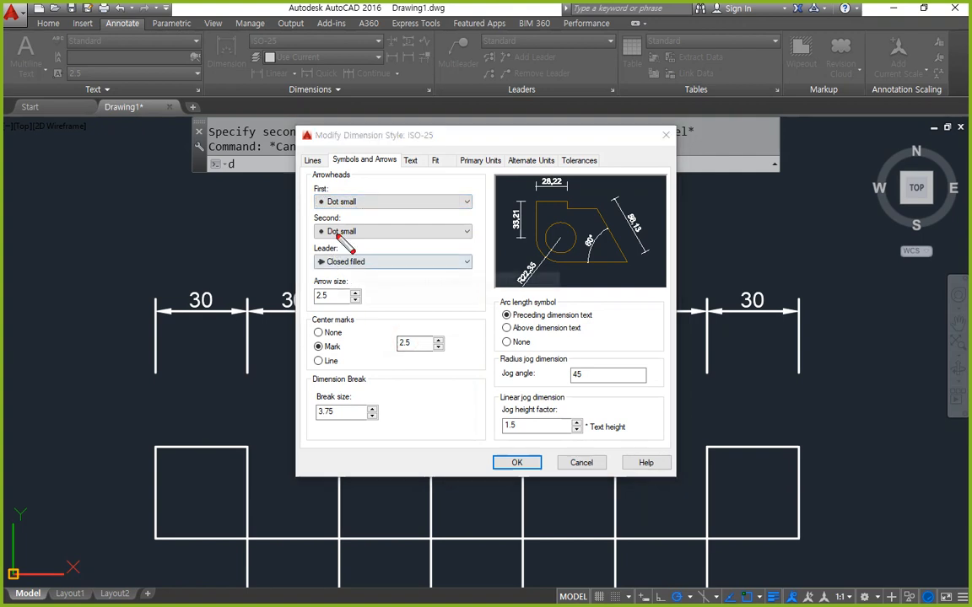
pyautogui.moveTo(337, 249)
pyautogui.mouseDown()
pyautogui.moveTo(313, 192)
pyautogui.moveTo(345, 270)
pyautogui.mouseUp()
pyautogui.press('Escape')
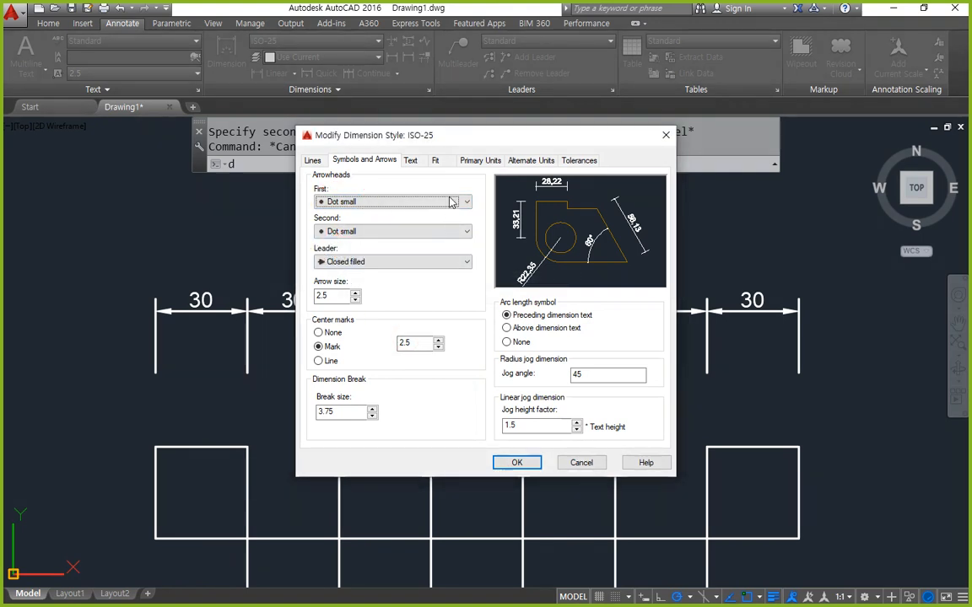
# - Set both arrowheads to Dot with an arrow size of 5 and apply the ISO-25 style to the drawing
pyautogui.click(448, 203)
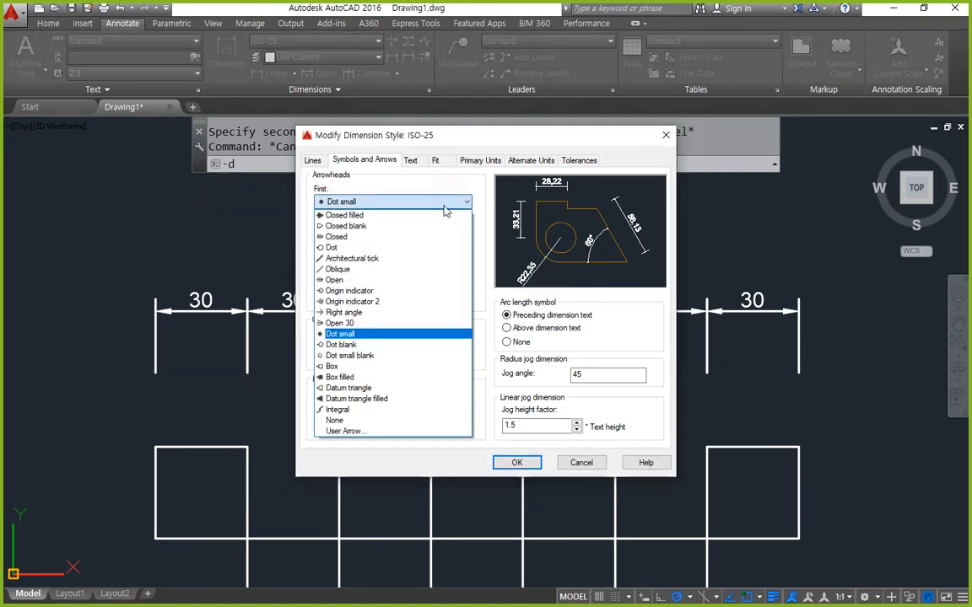
pyautogui.click(405, 248)
pyautogui.hotkey('ctrl', '2')
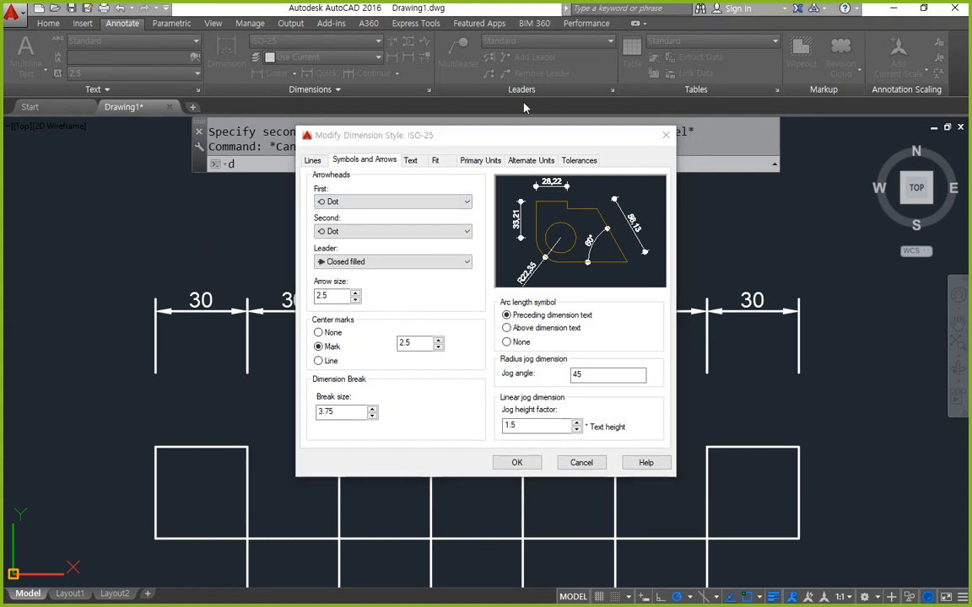
pyautogui.moveTo(364, 314)
pyautogui.mouseDown()
pyautogui.moveTo(342, 313)
pyautogui.moveTo(303, 291)
pyautogui.moveTo(371, 316)
pyautogui.moveTo(256, 294)
pyautogui.mouseUp()
pyautogui.press('Escape')
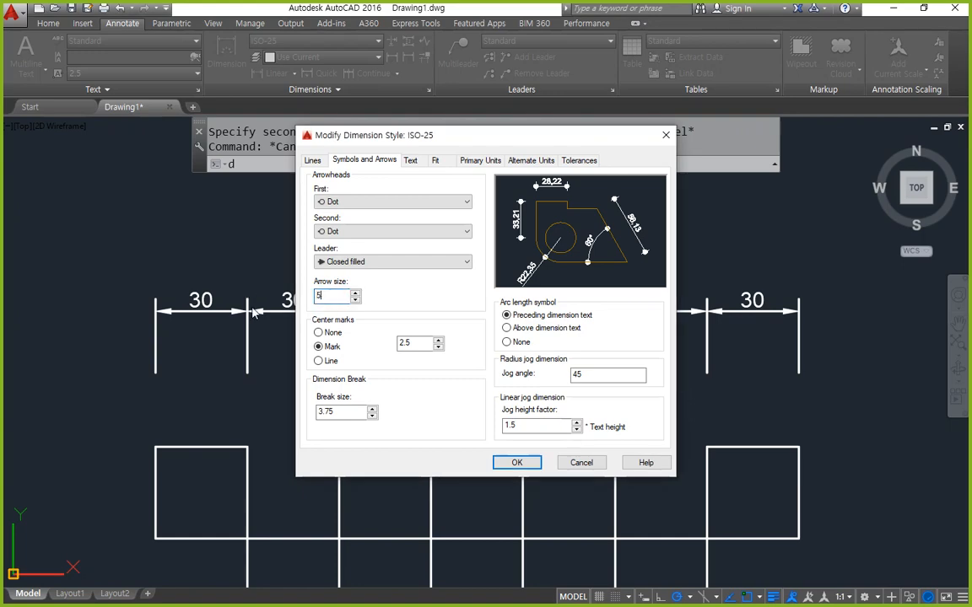
pyautogui.click(514, 463)
pyautogui.click(558, 412)
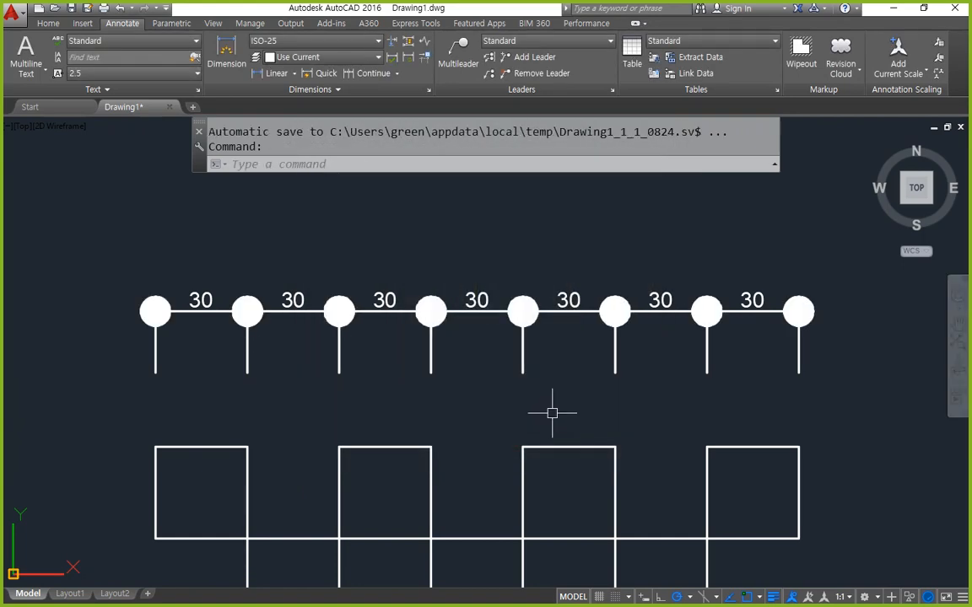
# - Modify the ISO-25 style to an arrow size of 2.5 and apply it to the dimension chain
pyautogui.write('D')
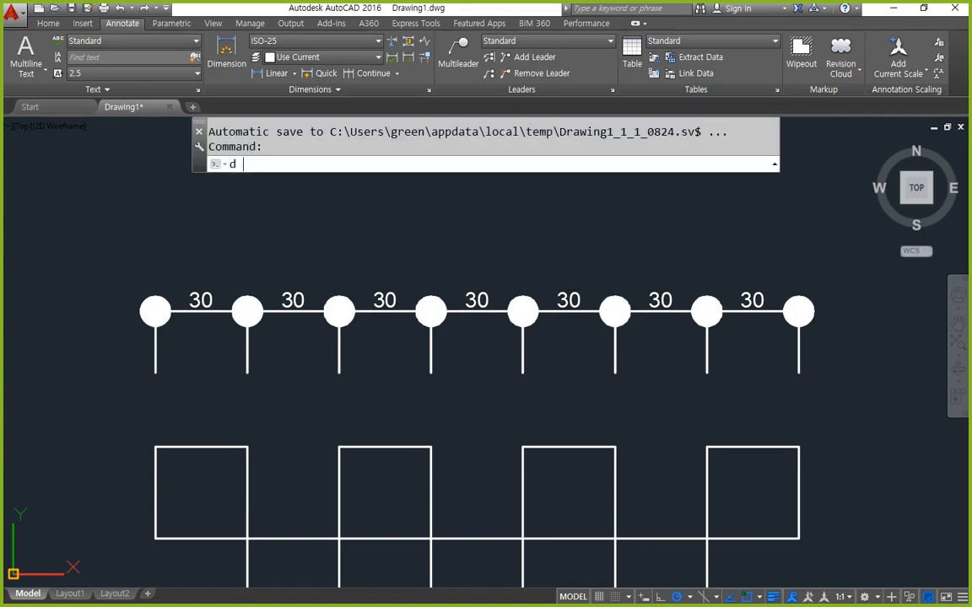
pyautogui.press('Return')
pyautogui.click(634, 281)
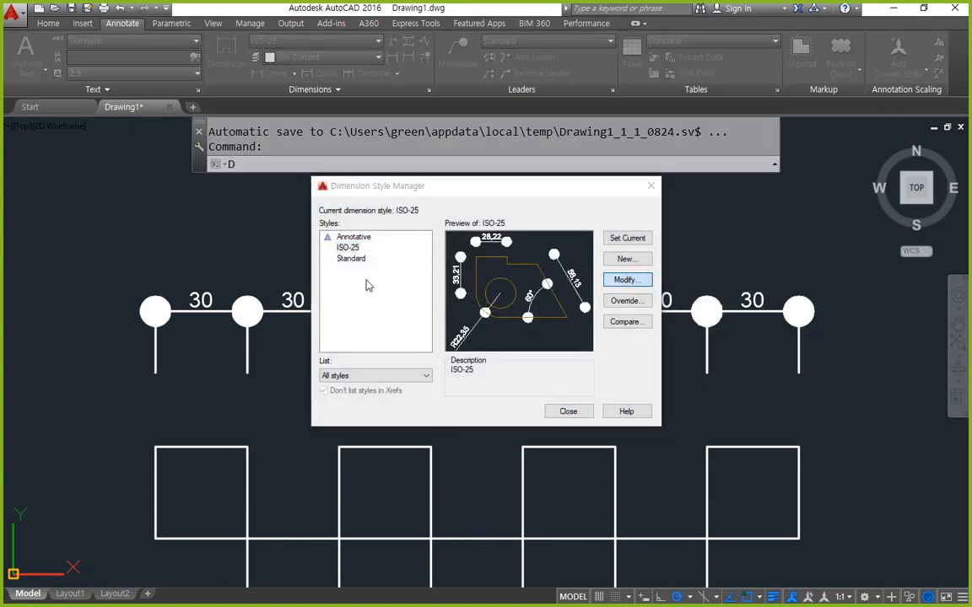
pyautogui.doubleClick(327, 296)
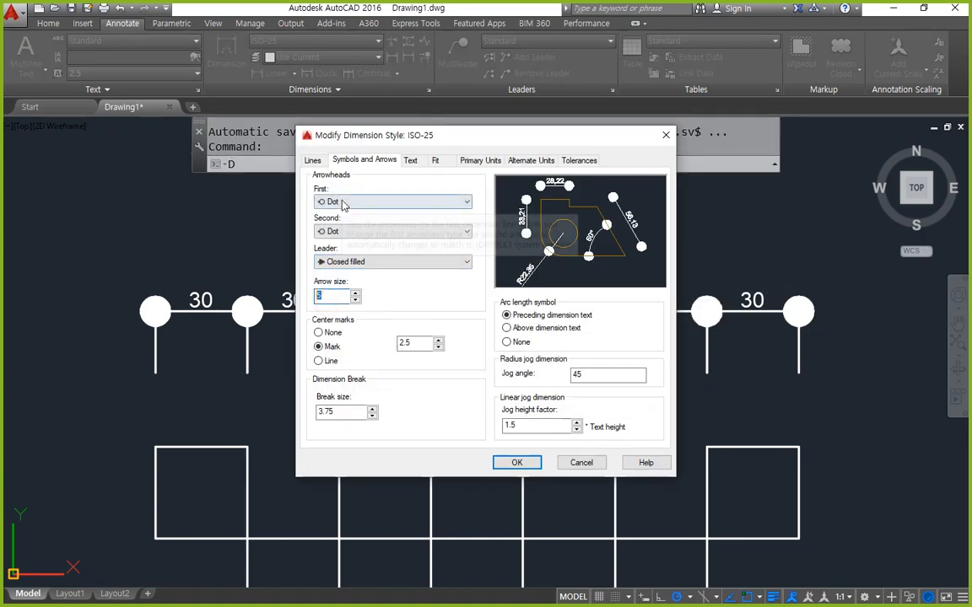
pyautogui.write('2.5')
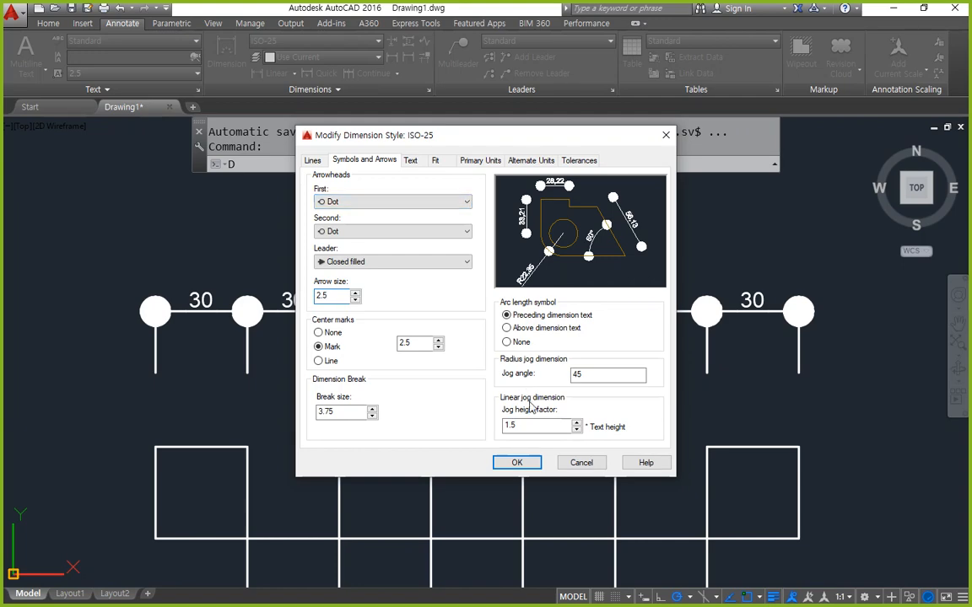
pyautogui.click(517, 462)
pyautogui.click(571, 411)
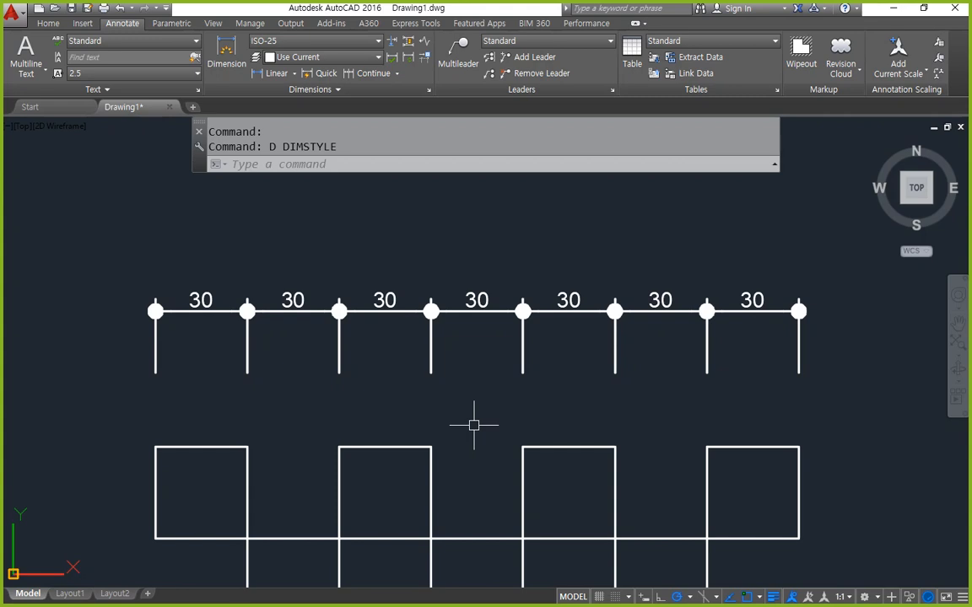
# - Reduce the ISO-25 arrow size to 1.5 and apply it to the dimension chain
pyautogui.write('d')
pyautogui.press('Return')
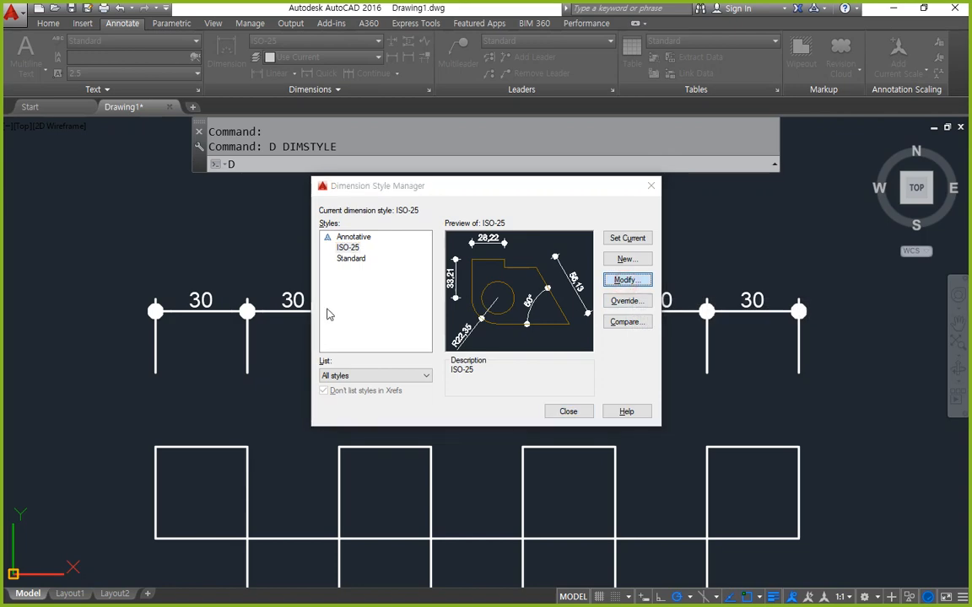
pyautogui.press('Return')
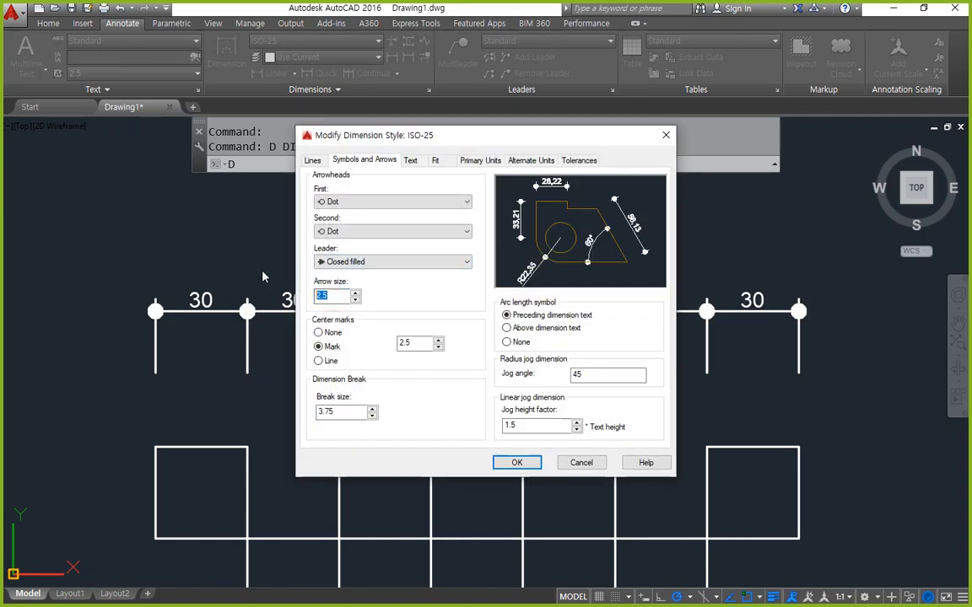
pyautogui.write('1.5')
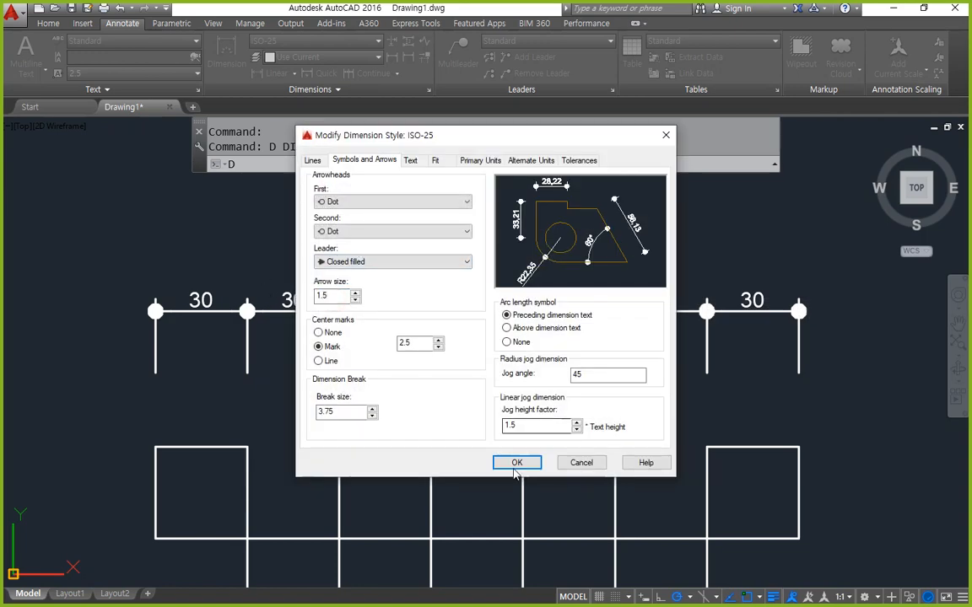
pyautogui.click(516, 462)
pyautogui.click(563, 412)
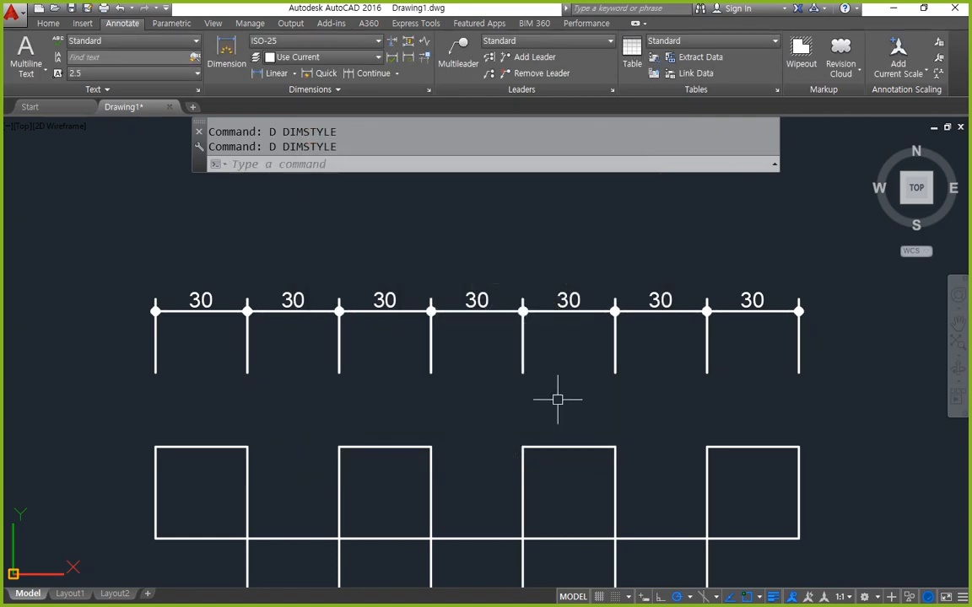
# - Set the ISO-25 arrow size to 2 and apply it to the dimension chain
pyautogui.scroll(2, 521, 330)
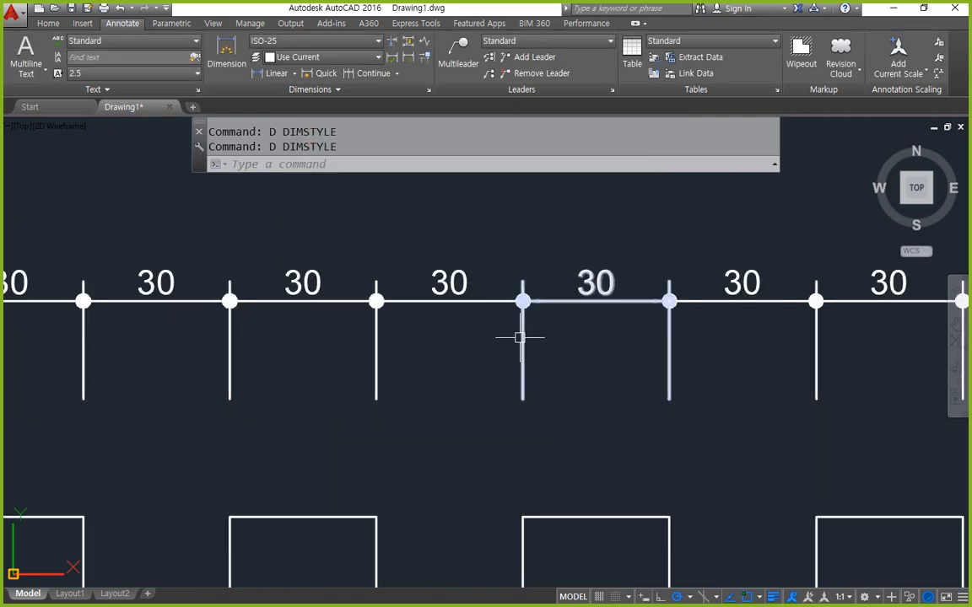
pyautogui.write('d')
pyautogui.press('Return')
pyautogui.click(624, 279)
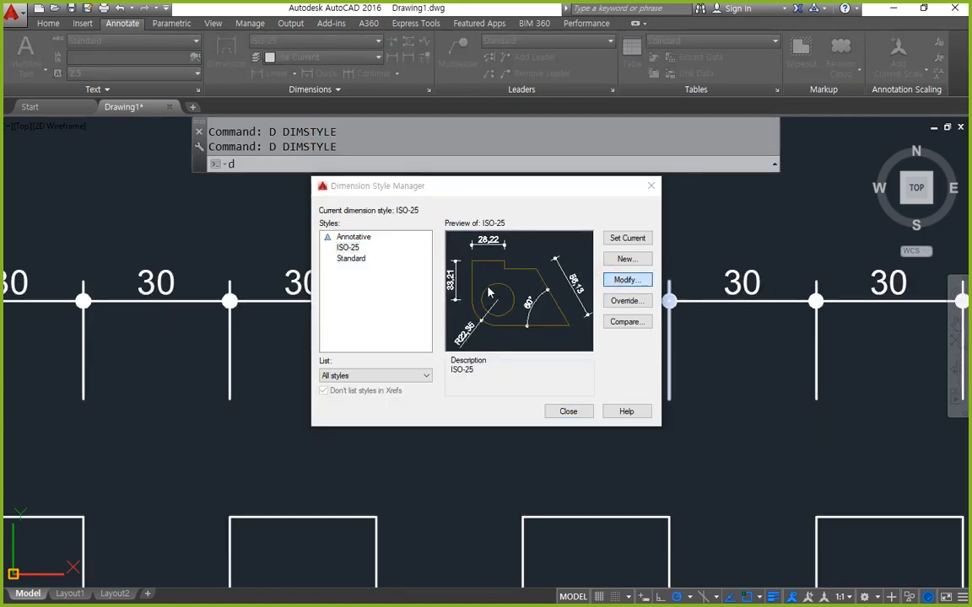
pyautogui.doubleClick(331, 295)
pyautogui.write('2')
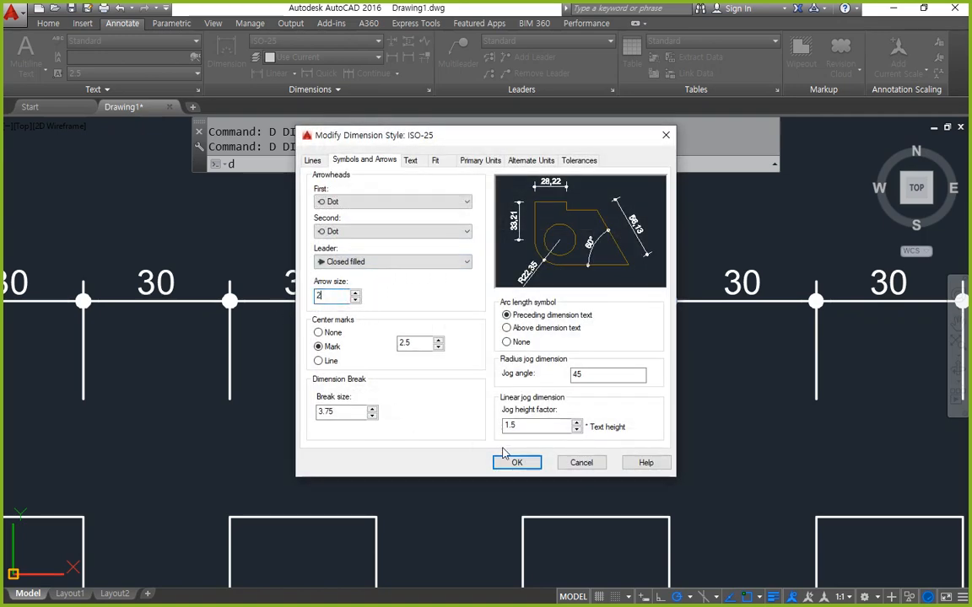
pyautogui.click(519, 462)
pyautogui.click(578, 409)
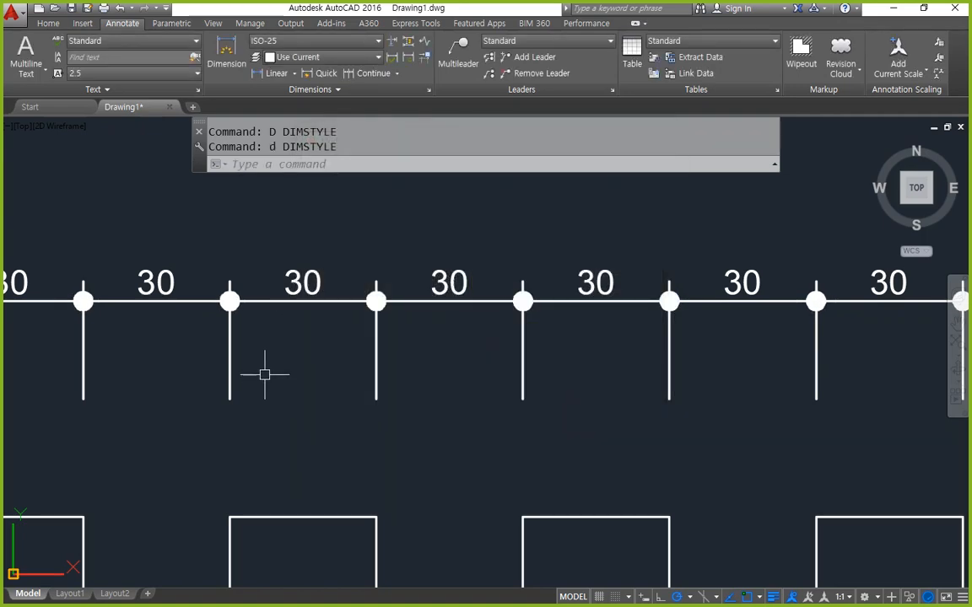
pyautogui.scroll(-2, 224, 375)
pyautogui.moveTo(226, 374); pyautogui.dragTo(307, 371, button='middle')
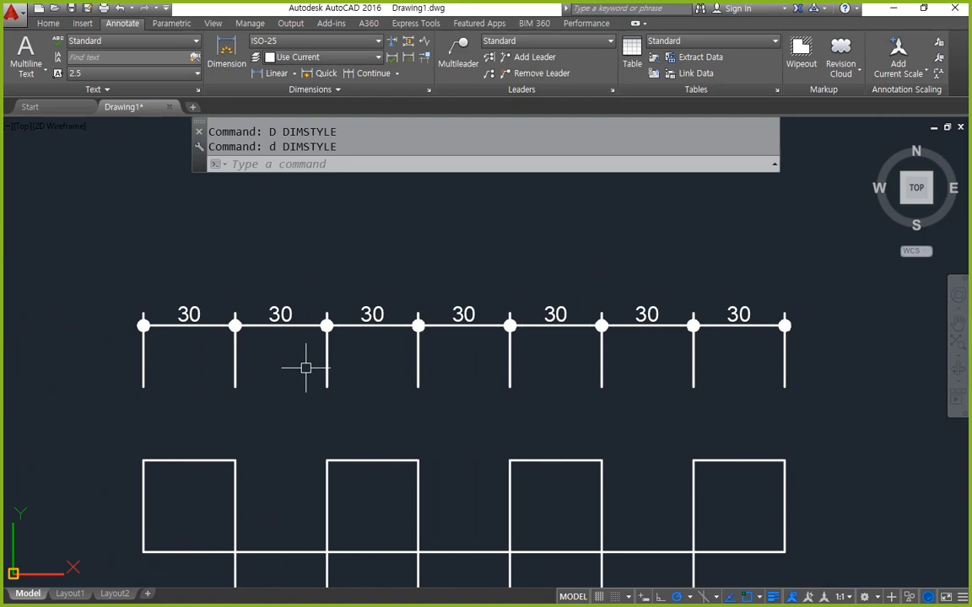
# - Reopen the ISO-25 style to examine its center mark and arc length symbol options, leaving without changes
pyautogui.press('Escape')
pyautogui.press('Escape')
pyautogui.write('d')
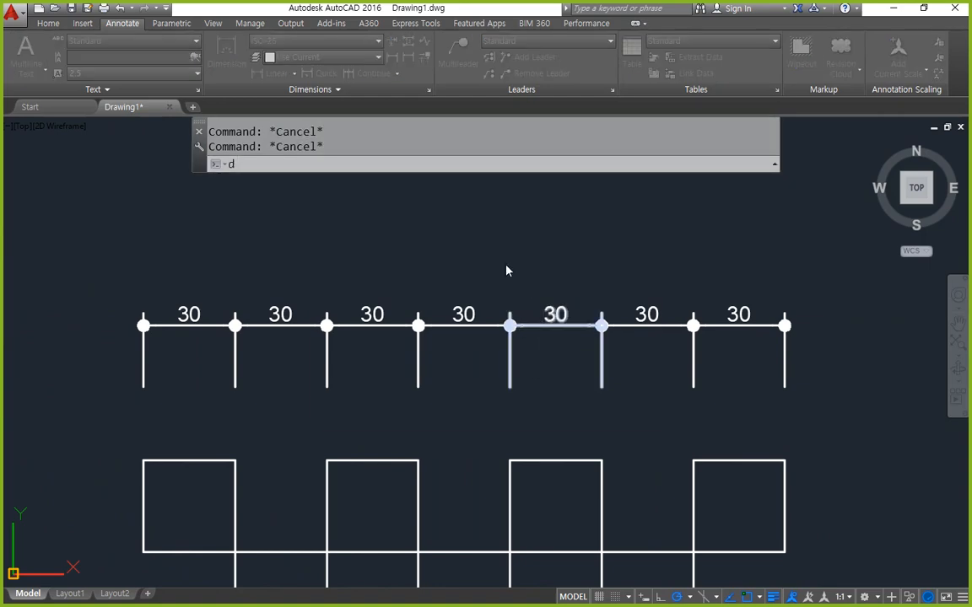
pyautogui.press('Return')
pyautogui.press('Return')
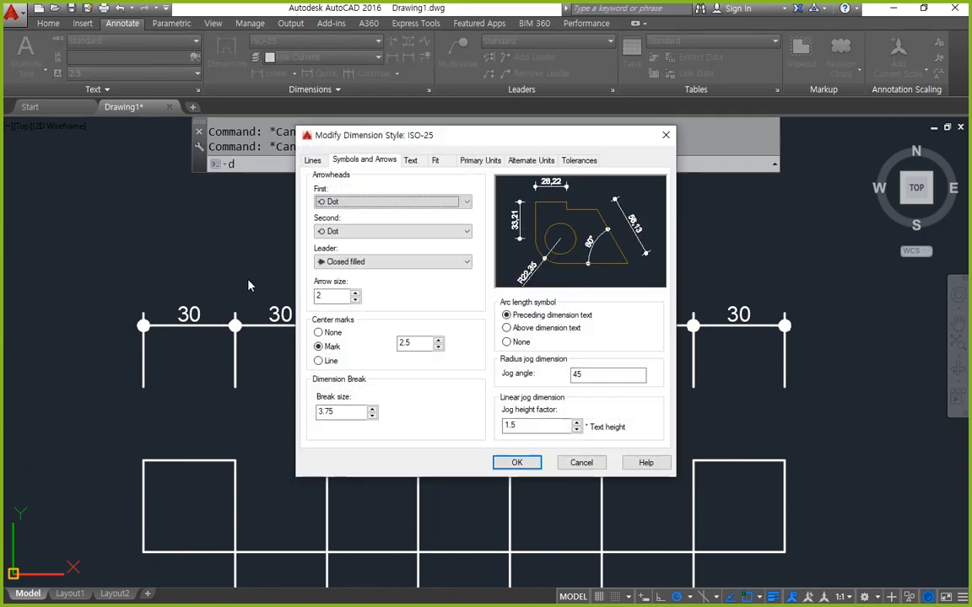
pyautogui.moveTo(333, 364)
pyautogui.mouseDown()
pyautogui.moveTo(319, 361)
pyautogui.moveTo(455, 340)
pyautogui.moveTo(355, 371)
pyautogui.mouseUp()
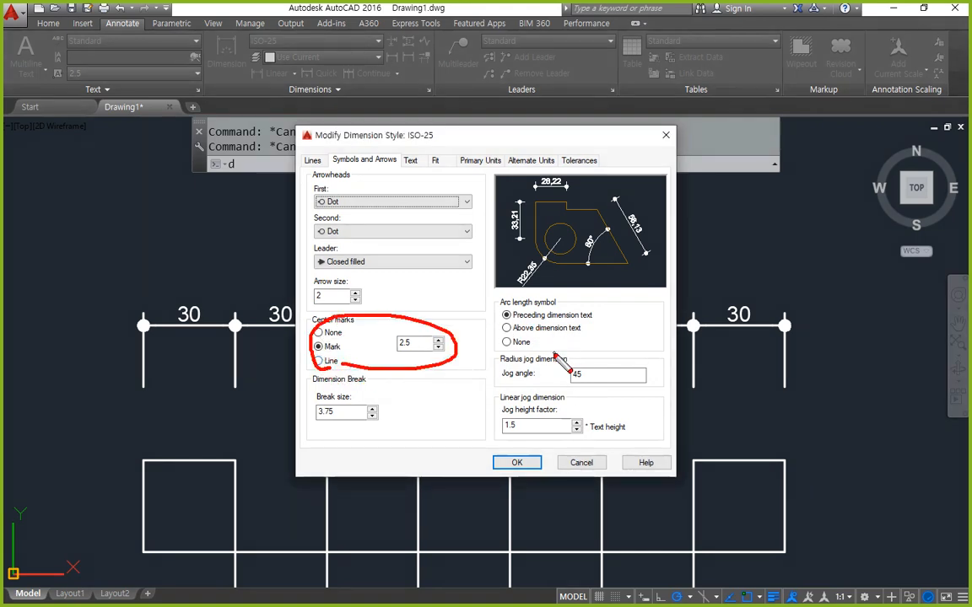
pyautogui.moveTo(504, 344)
pyautogui.mouseDown()
pyautogui.moveTo(567, 322)
pyautogui.moveTo(539, 360)
pyautogui.mouseUp()
pyautogui.press('Escape')
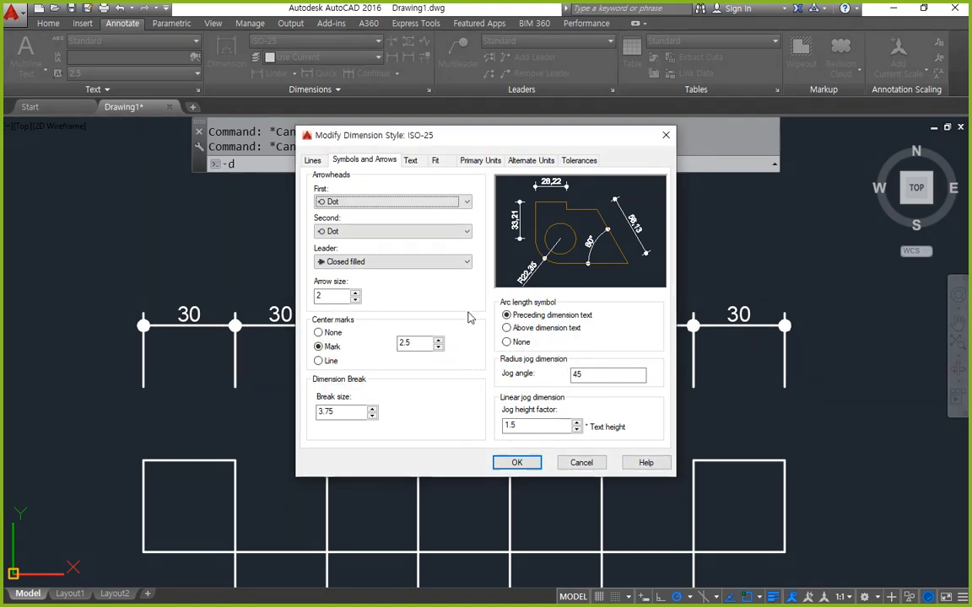
pyautogui.moveTo(125, 277)
pyautogui.mouseDown()
pyautogui.moveTo(179, 265)
pyautogui.moveTo(117, 272)
pyautogui.mouseUp()
pyautogui.press('Escape')
pyautogui.press('Escape')
# - Draw a circle with a radius of 30 in the empty area beside the dimension chain
pyautogui.moveTo(266, 266); pyautogui.dragTo(635, 334, button='middle')
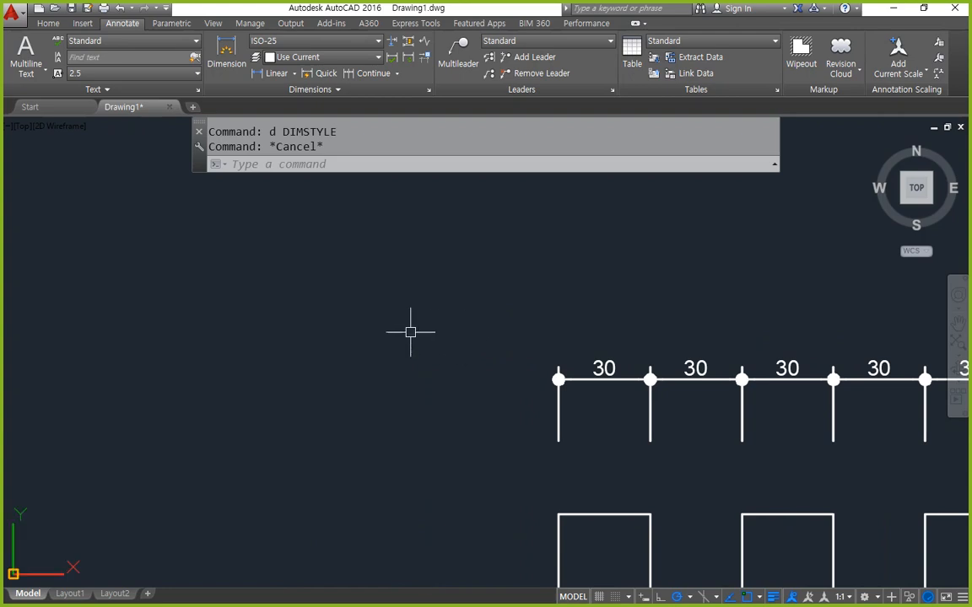
pyautogui.write('a')
pyautogui.press('space')
pyautogui.press('Escape')
pyautogui.write('c')
pyautogui.press('space')
pyautogui.click(240, 348)
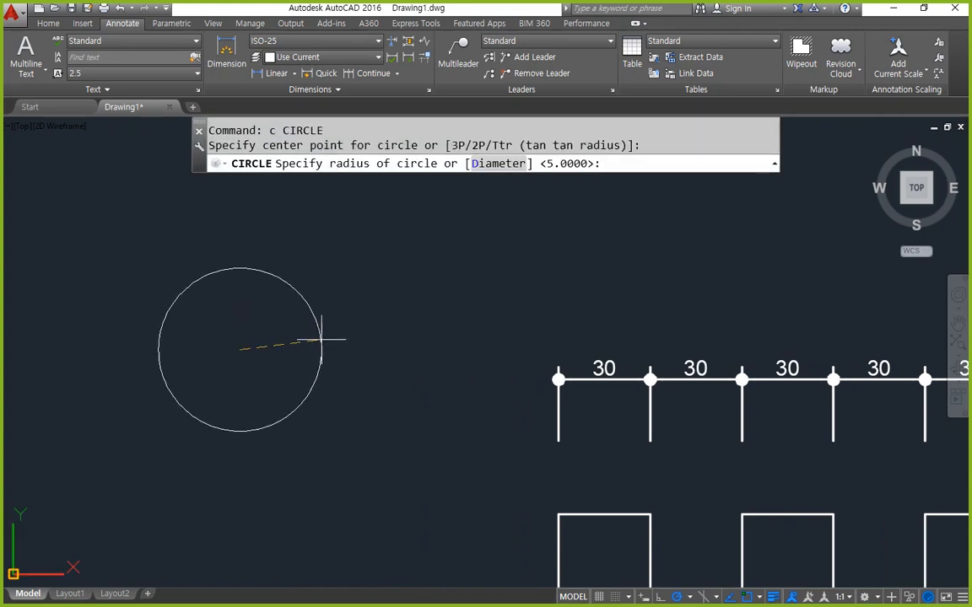
pyautogui.write('34')
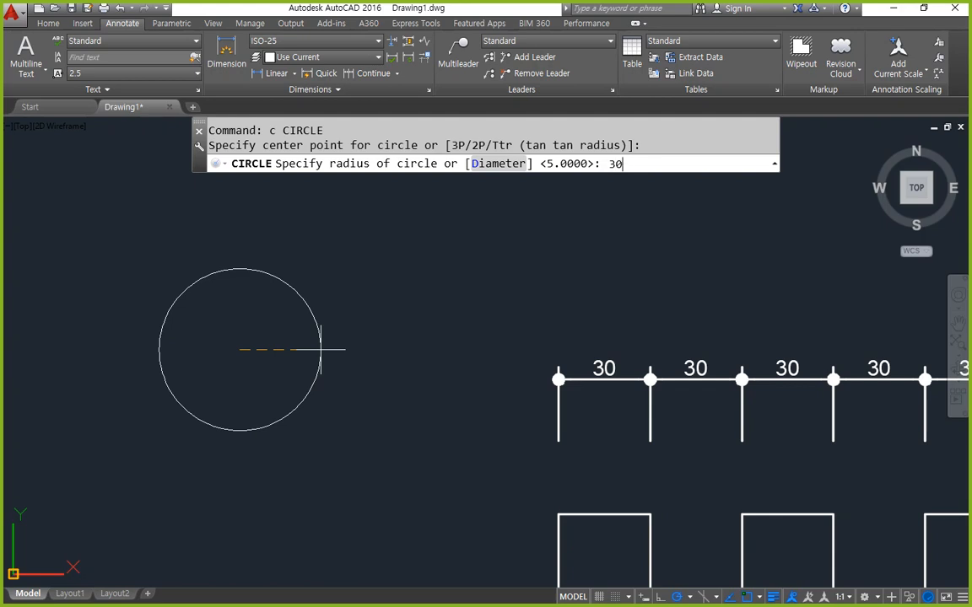
pyautogui.press('space')
# - Draw a vertical line from the circle's centre up past its top edge
pyautogui.write('l')
pyautogui.press('space')
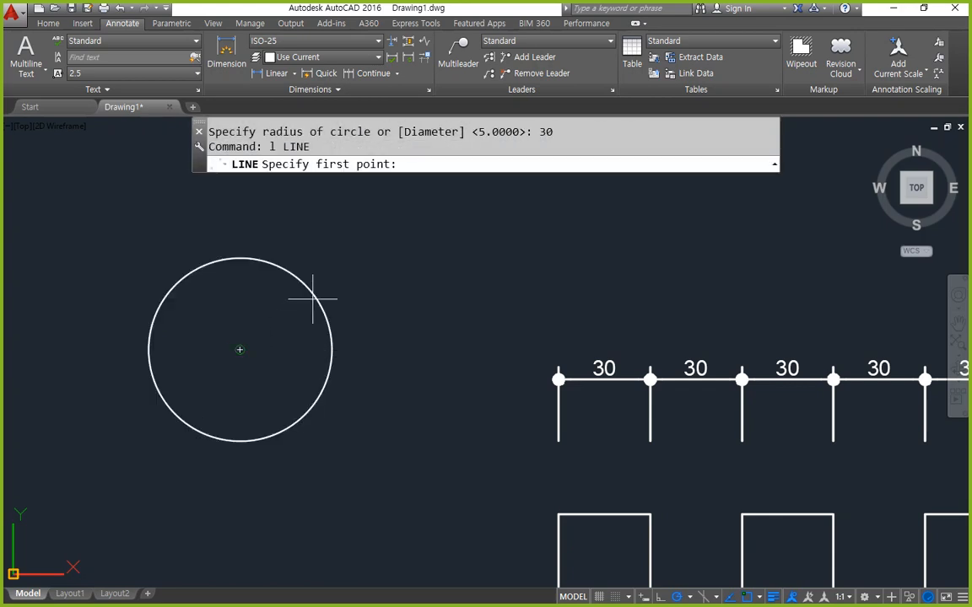
pyautogui.click(312, 298)
pyautogui.click(241, 208)
pyautogui.press('Escape')
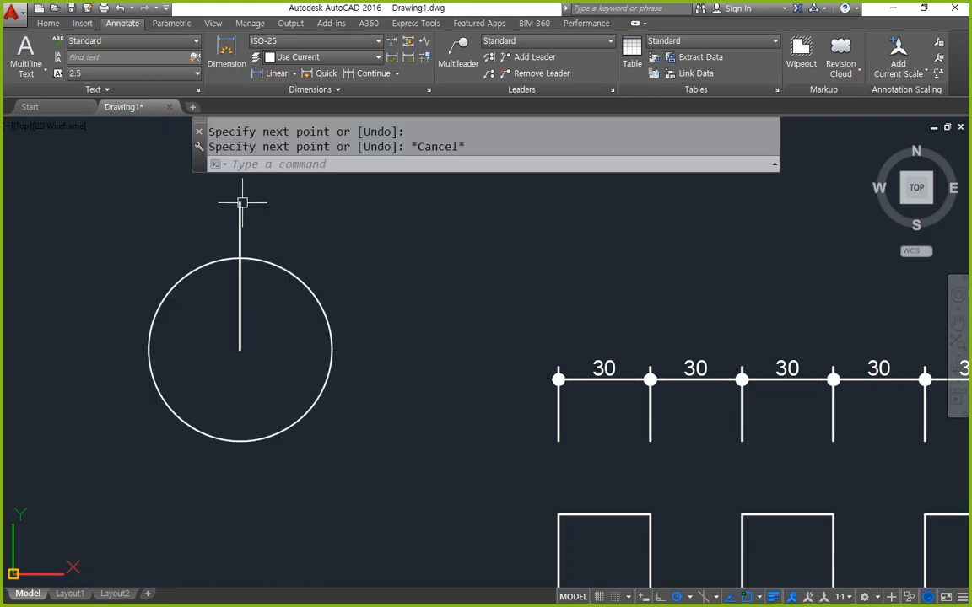
# - Offset the vertical line by 10 to both sides
pyautogui.write('o')
pyautogui.press('space')
pyautogui.write('10')
pyautogui.press('space')
pyautogui.click(239, 297)
pyautogui.click(261, 305)
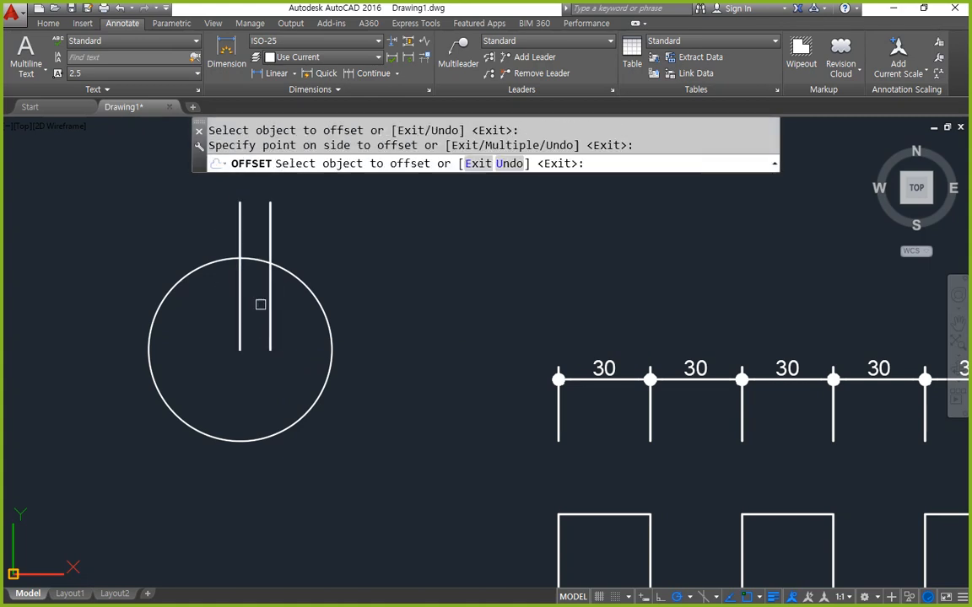
pyautogui.click(239, 304)
pyautogui.click(206, 299)
pyautogui.press('space')
# - Trim the circle between the two outer vertical lines so only the top arc segment is left
pyautogui.write('tr')
pyautogui.press('space')
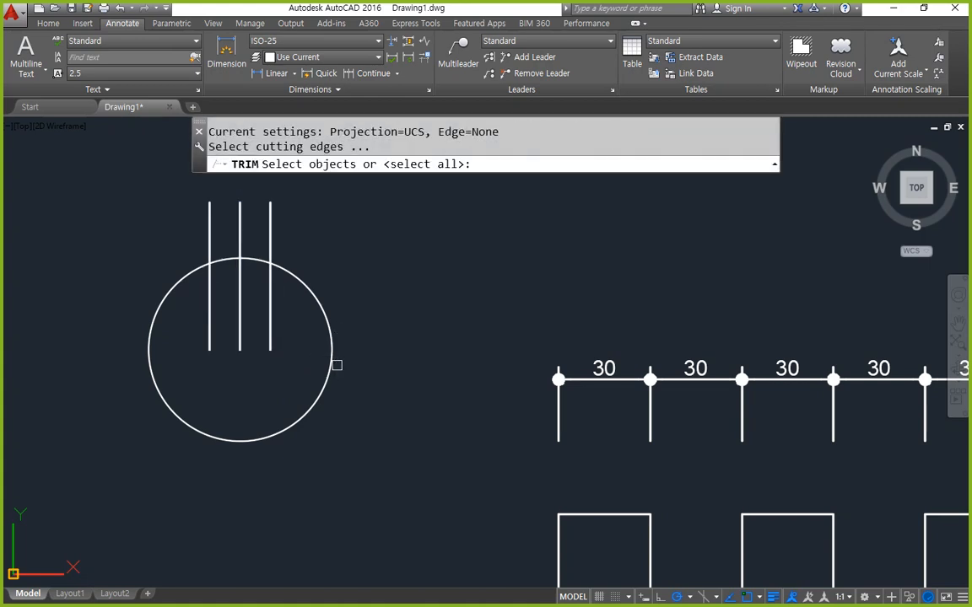
pyautogui.press('space')
pyautogui.click(336, 364)
pyautogui.press('space')
# - Erase the three vertical lines crossing the arc
pyautogui.click(268, 320)
pyautogui.click(324, 361)
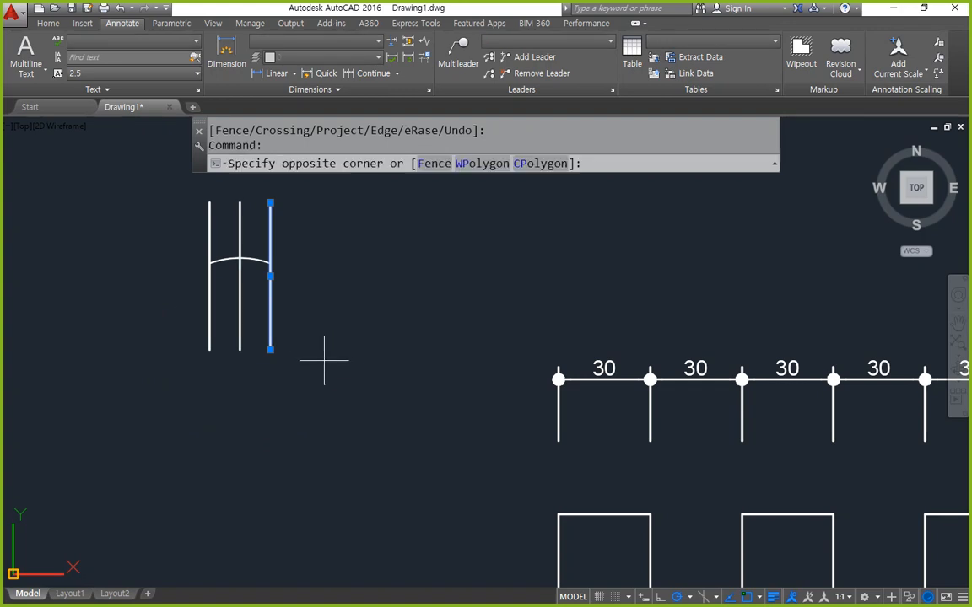
pyautogui.click(145, 292)
pyautogui.write('e')
pyautogui.press('space')
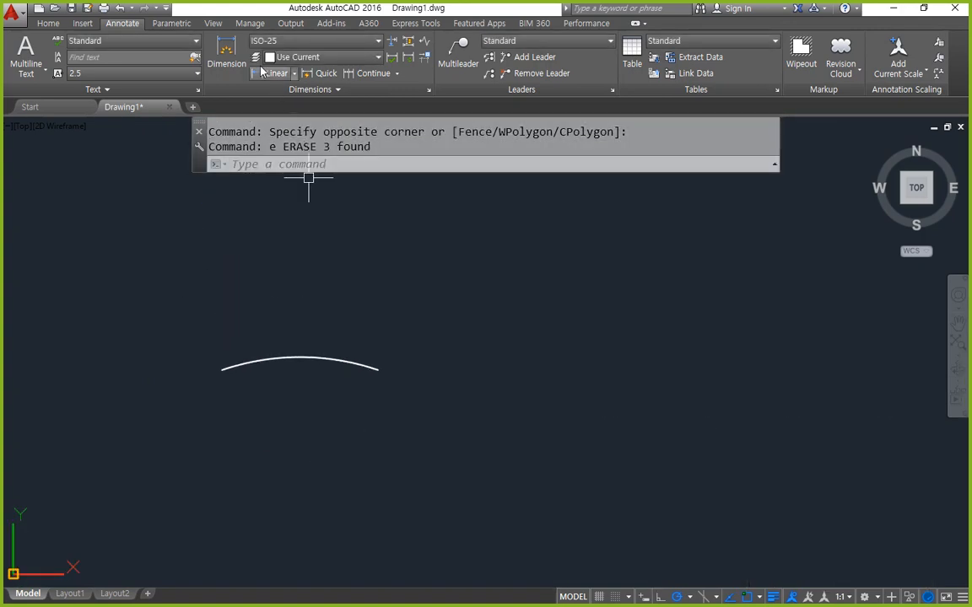
# - Add an arc length dimension to the remaining arc, placed above it
pyautogui.click(294, 74)
pyautogui.click(283, 177)
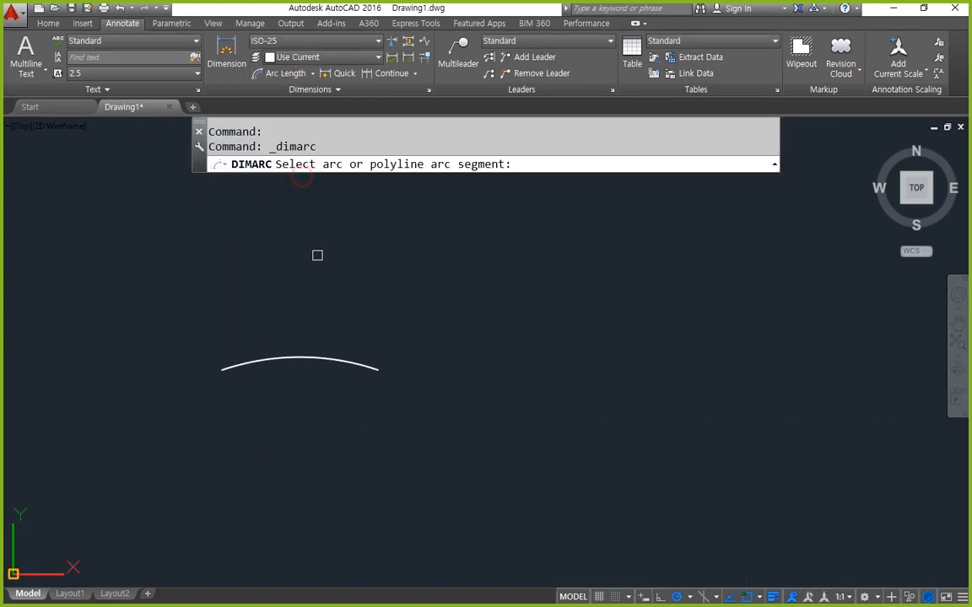
pyautogui.click(343, 360)
pyautogui.moveTo(327, 254); pyautogui.dragTo(339, 350, button='middle')
pyautogui.click(338, 333)
pyautogui.moveTo(390, 344)
pyautogui.mouseDown()
pyautogui.moveTo(437, 252)
pyautogui.moveTo(475, 393)
pyautogui.mouseUp()
pyautogui.press('Escape')
pyautogui.moveTo(303, 369); pyautogui.dragTo(395, 399, button='middle')
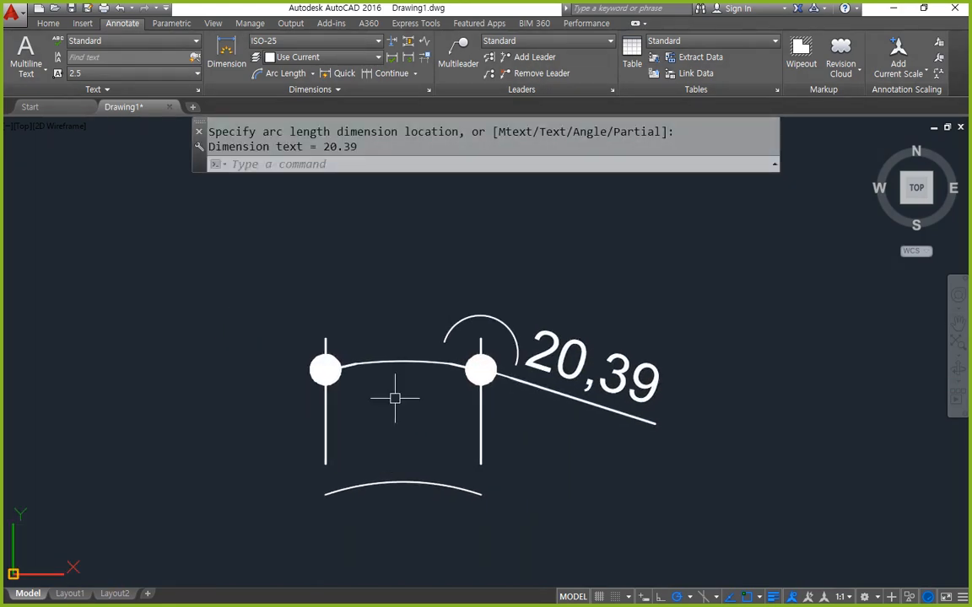
# - Modify the ISO-25 dimension style to use an overall scale of 1 and apply it to the drawing
pyautogui.write('d')
pyautogui.press('Return')
pyautogui.click(626, 279)
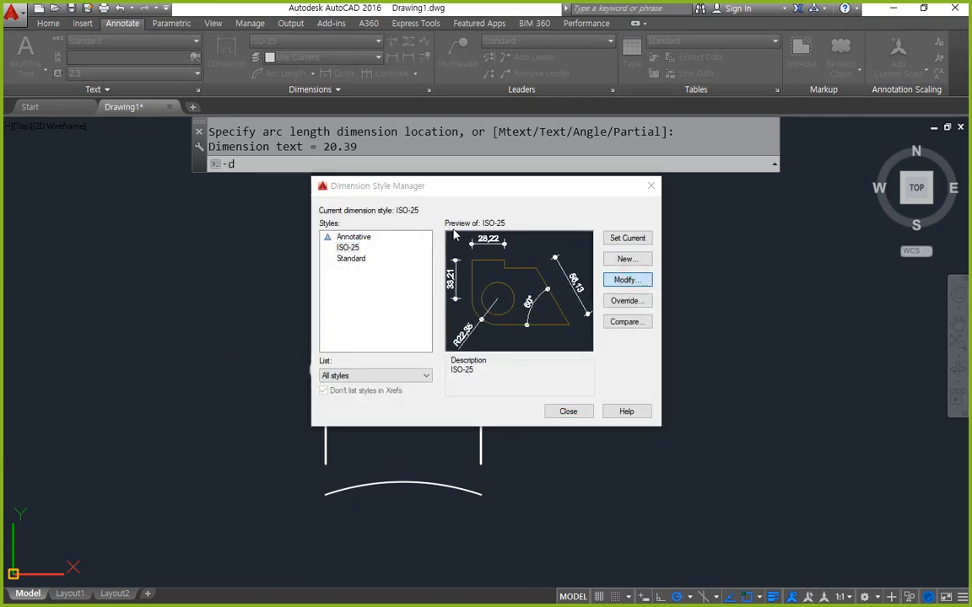
pyautogui.click(437, 160)
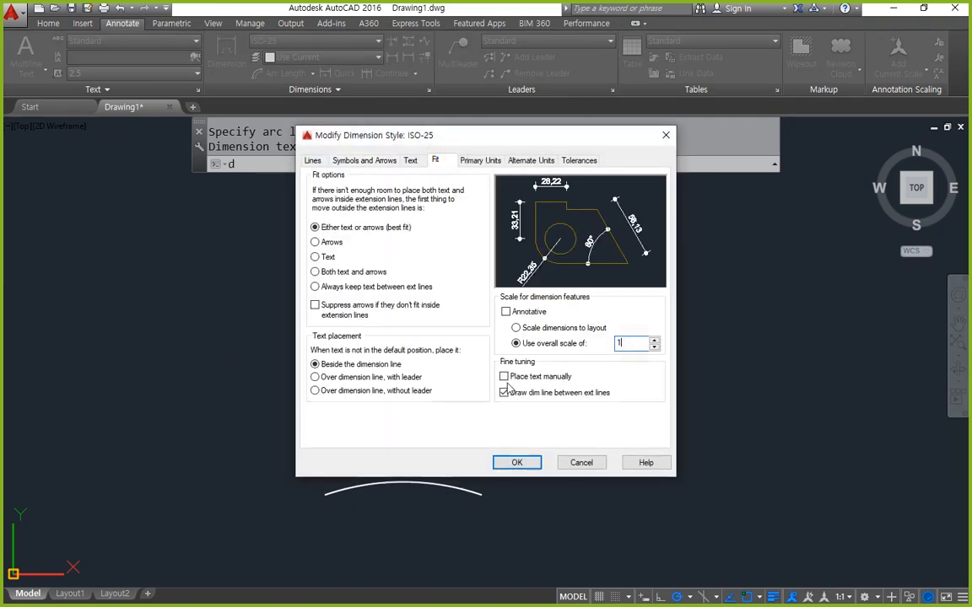
pyautogui.click(411, 162)
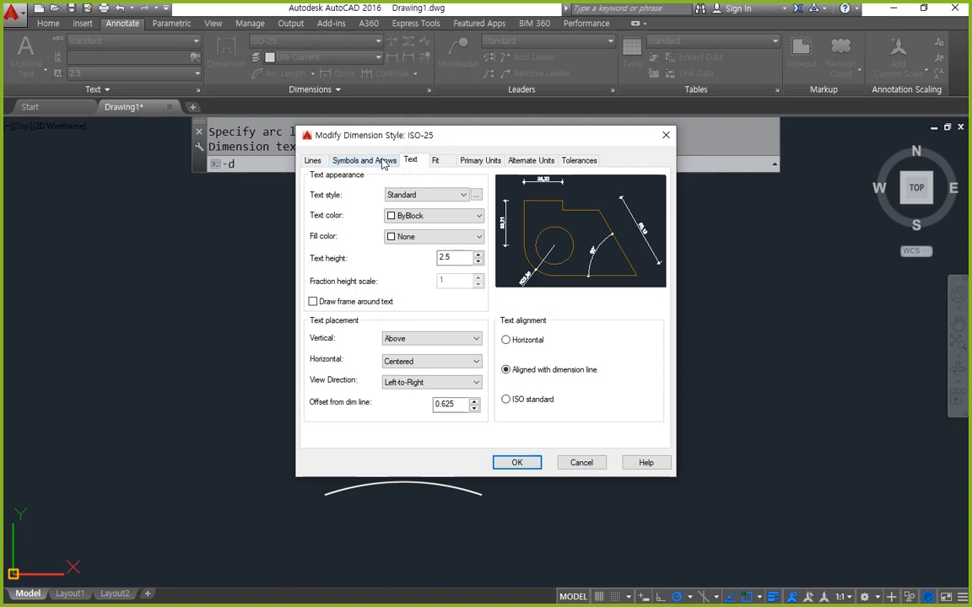
pyautogui.click(386, 161)
pyautogui.click(517, 463)
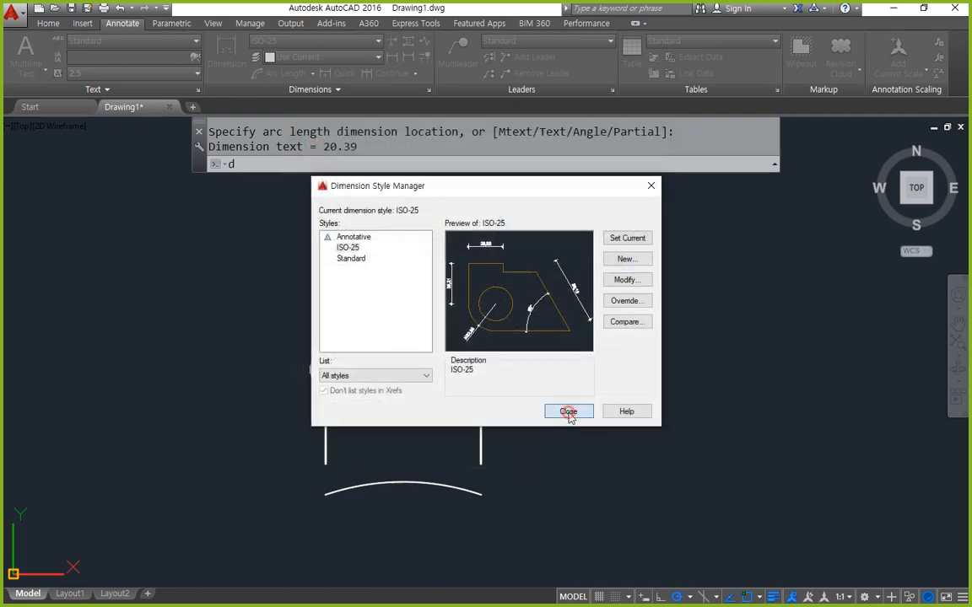
pyautogui.click(564, 411)
pyautogui.scroll(4, 352, 377)
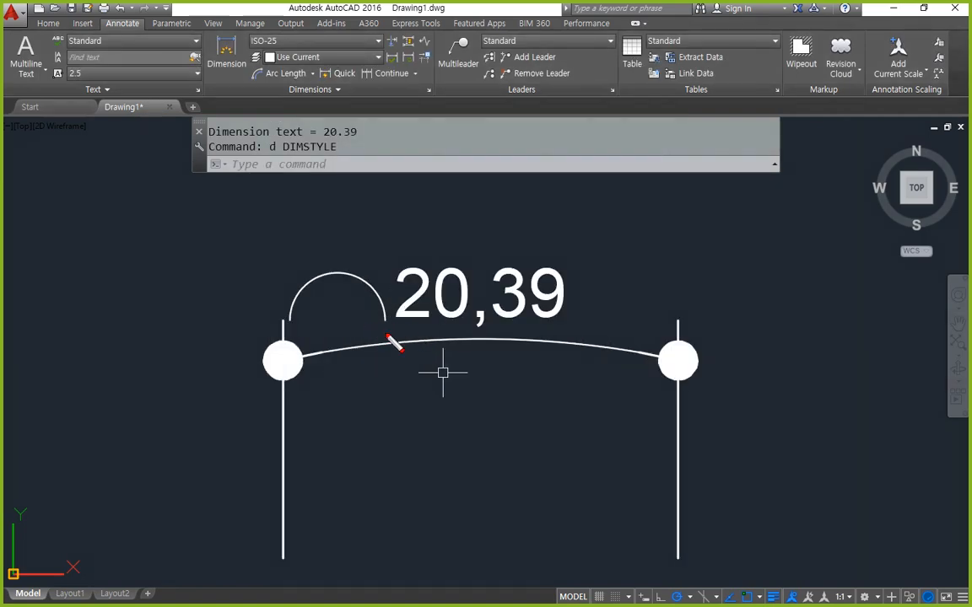
pyautogui.moveTo(394, 327)
pyautogui.mouseDown()
pyautogui.moveTo(383, 292)
pyautogui.moveTo(297, 277)
pyautogui.moveTo(384, 321)
pyautogui.mouseUp()
pyautogui.moveTo(372, 339)
pyautogui.mouseDown()
pyautogui.moveTo(275, 283)
pyautogui.moveTo(353, 243)
pyautogui.moveTo(314, 338)
pyautogui.moveTo(291, 221)
pyautogui.moveTo(408, 364)
pyautogui.mouseUp()
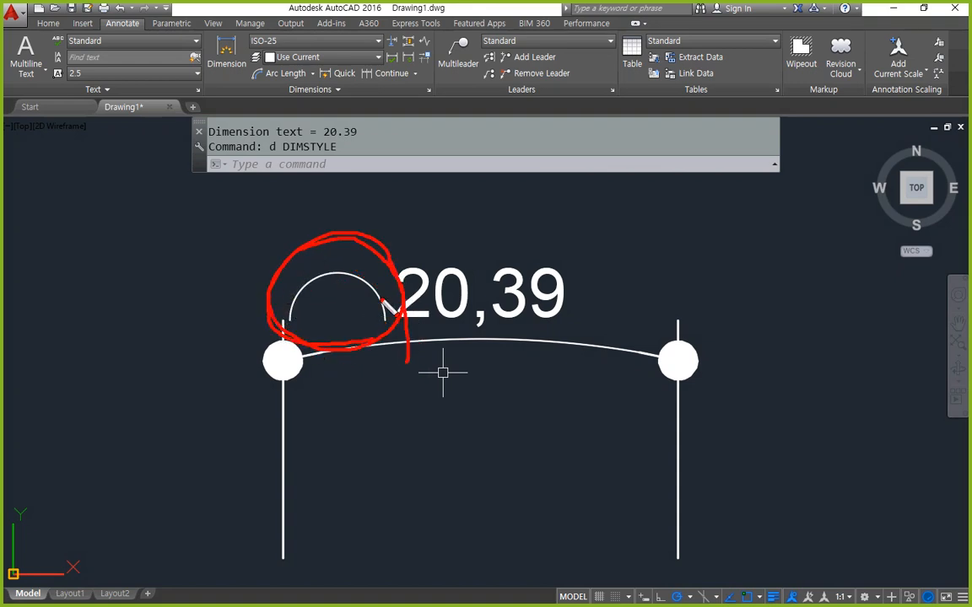
pyautogui.moveTo(312, 179)
pyautogui.mouseDown()
pyautogui.moveTo(294, 222)
pyautogui.moveTo(319, 229)
pyautogui.mouseUp()
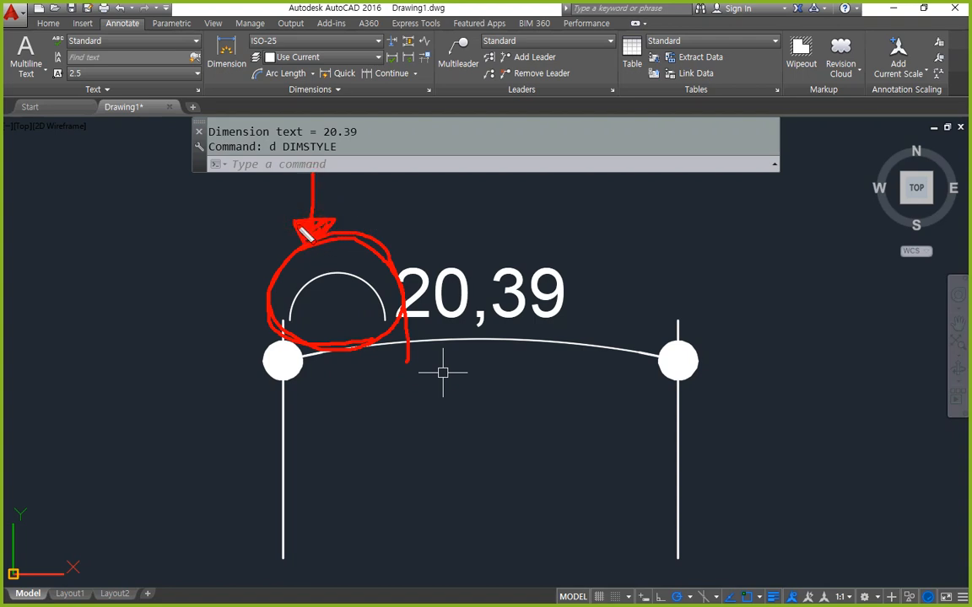
pyautogui.press('Escape')
# - Set the ISO-25 style's arc length symbol to Above dimension text and apply the change to the drawing
pyautogui.write('d')
pyautogui.press('Return')
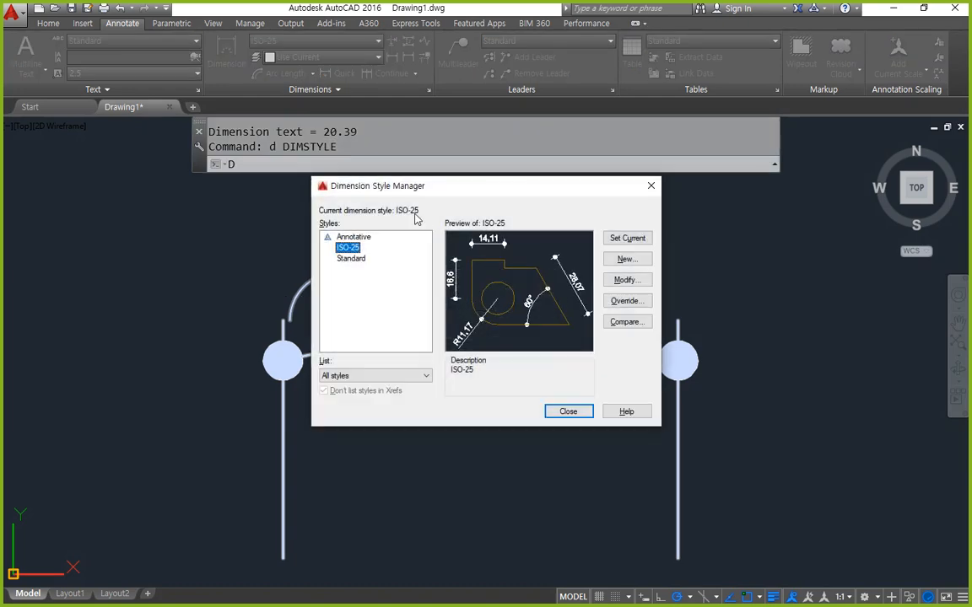
pyautogui.moveTo(460, 186); pyautogui.dragTo(668, 188)
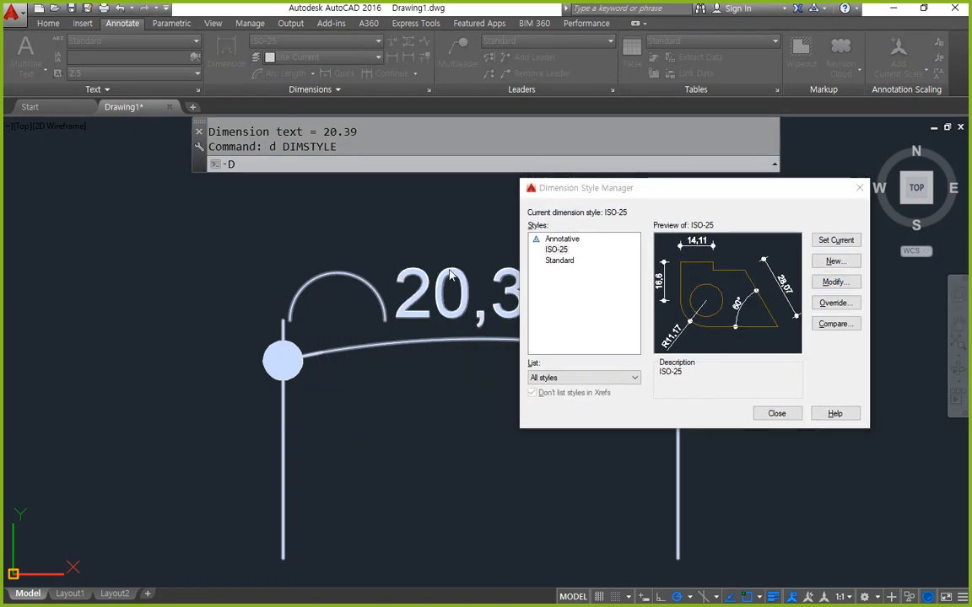
pyautogui.click(827, 283)
pyautogui.moveTo(607, 137); pyautogui.dragTo(569, 139)
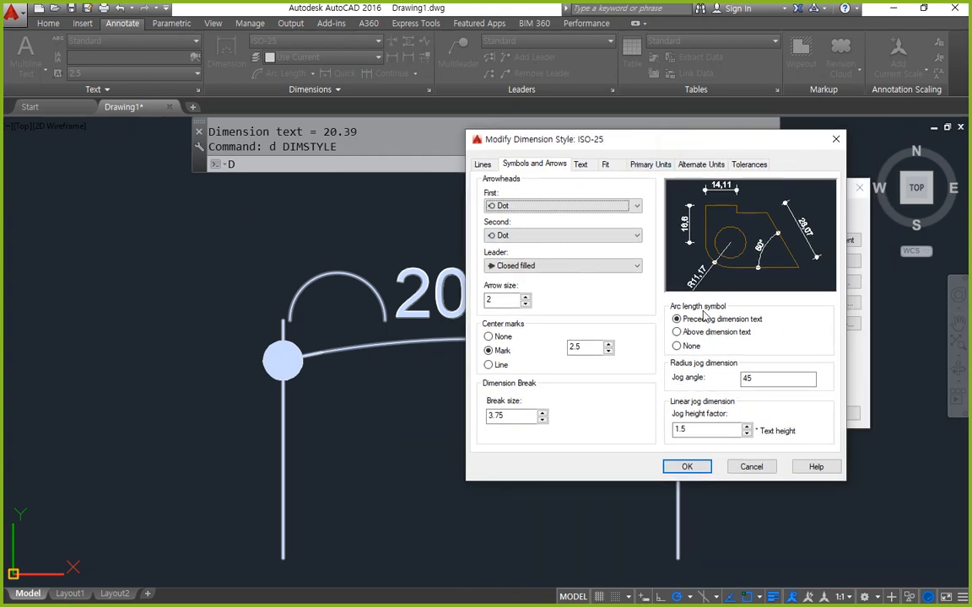
pyautogui.moveTo(731, 353)
pyautogui.mouseDown()
pyautogui.moveTo(662, 333)
pyautogui.moveTo(776, 339)
pyautogui.moveTo(763, 361)
pyautogui.mouseUp()
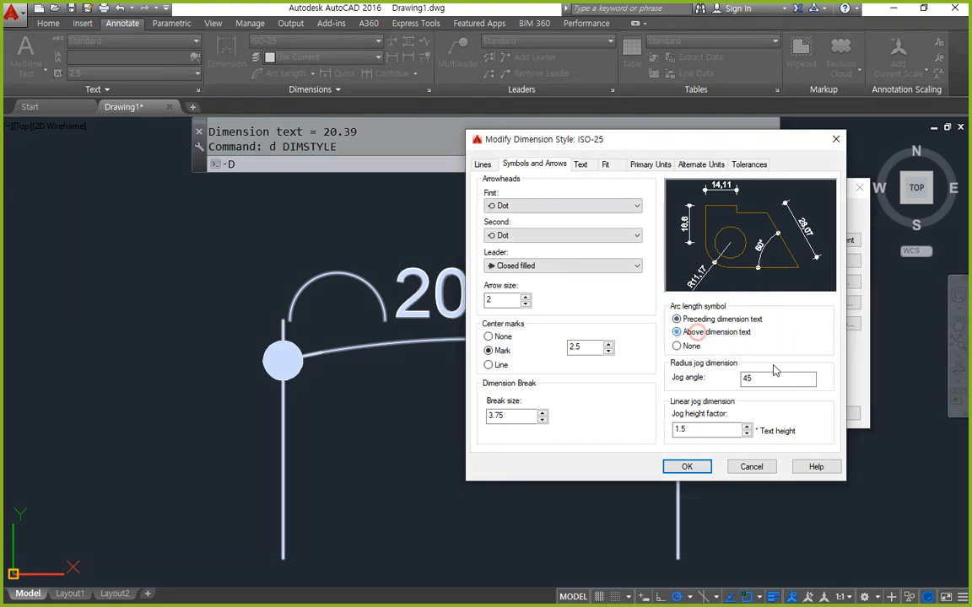
pyautogui.click(714, 331)
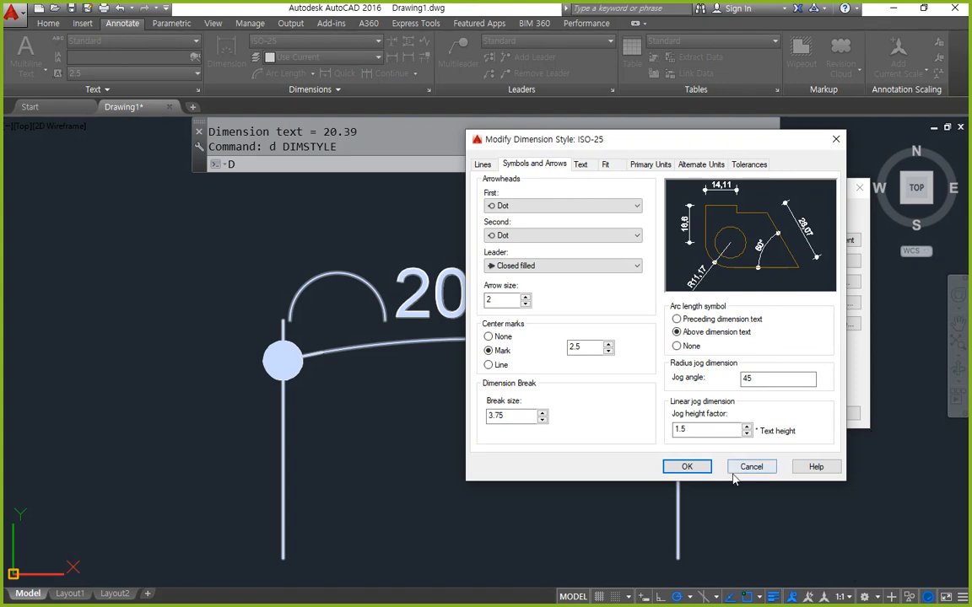
pyautogui.click(693, 468)
pyautogui.click(760, 413)
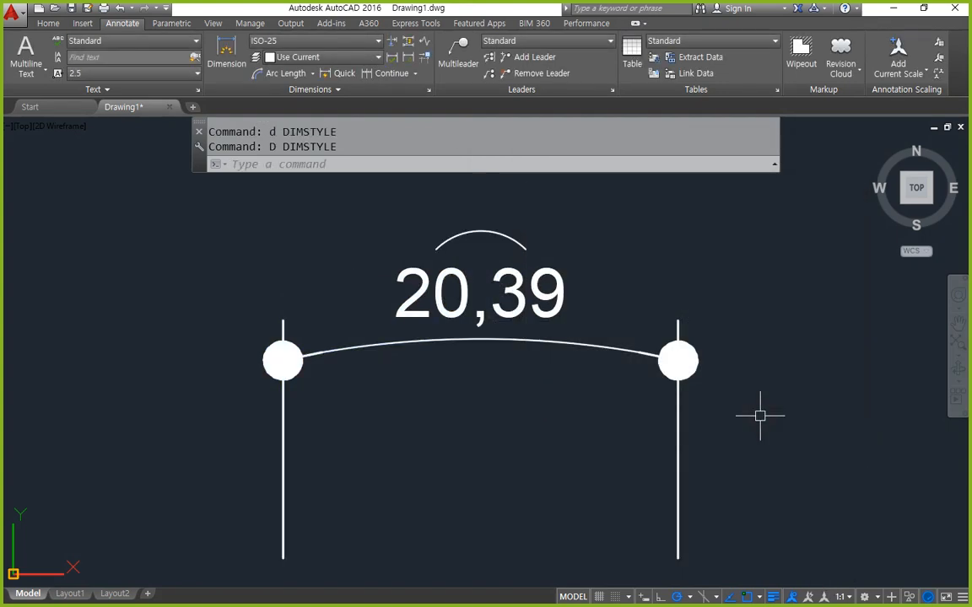
pyautogui.moveTo(344, 331); pyautogui.dragTo(319, 391, button='middle')
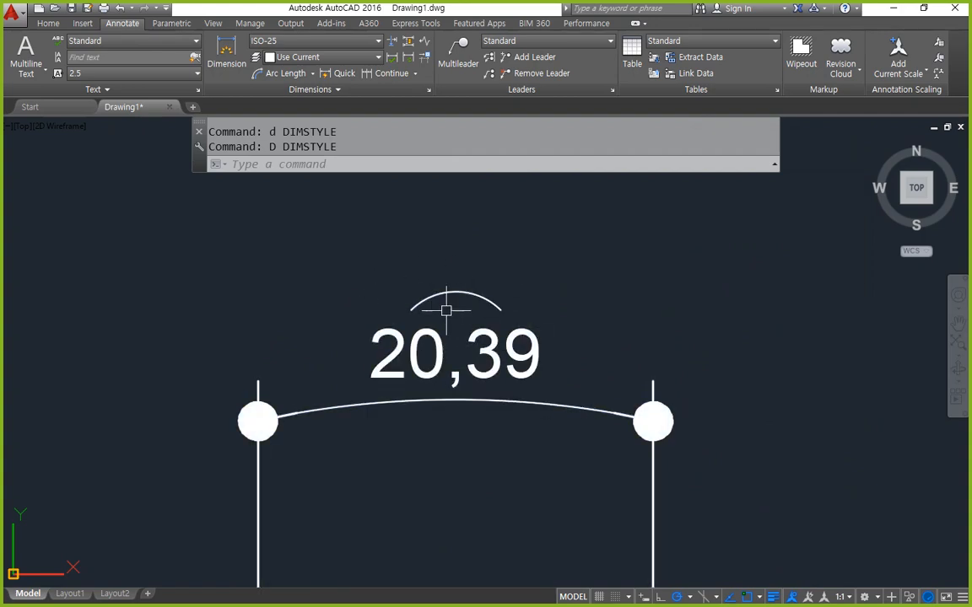
# - Reopen the ISO-25 style for modification and set its arc length symbol to Preceding dimension text
pyautogui.moveTo(455, 319); pyautogui.dragTo(201, 282, button='middle')
pyautogui.write('d')
pyautogui.press('Return')
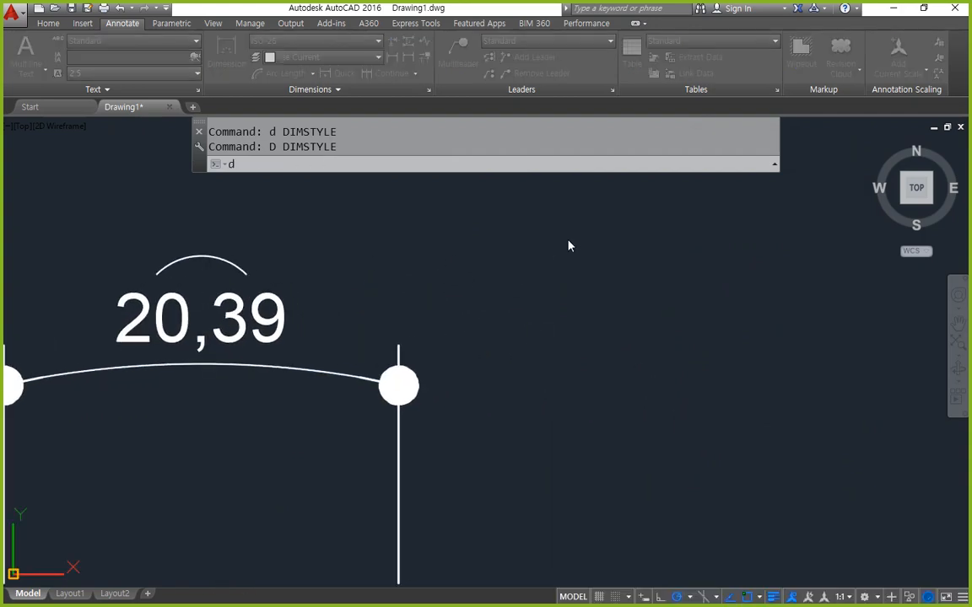
pyautogui.moveTo(531, 187); pyautogui.dragTo(680, 193)
pyautogui.click(774, 286)
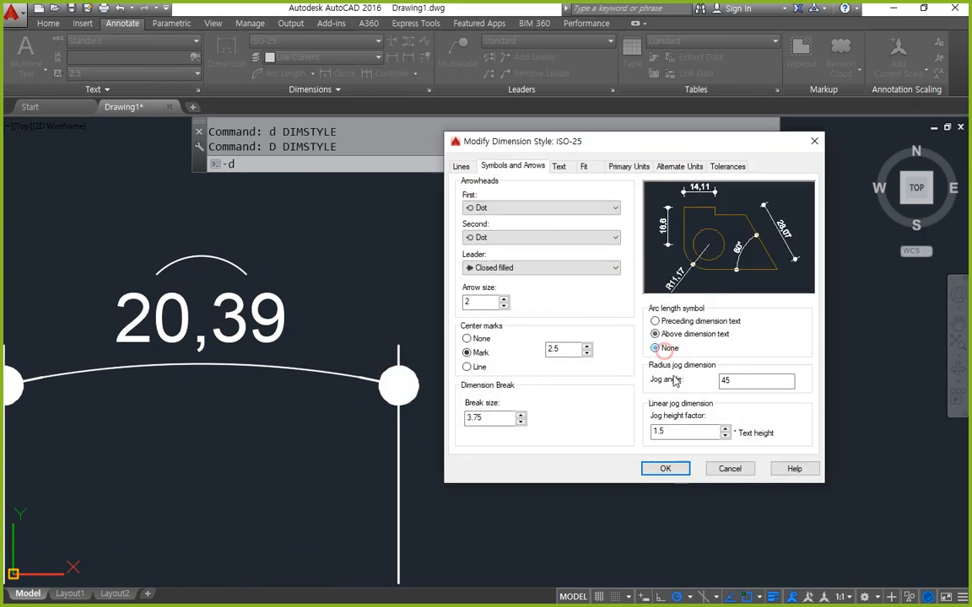
pyautogui.click(666, 349)
pyautogui.click(681, 324)
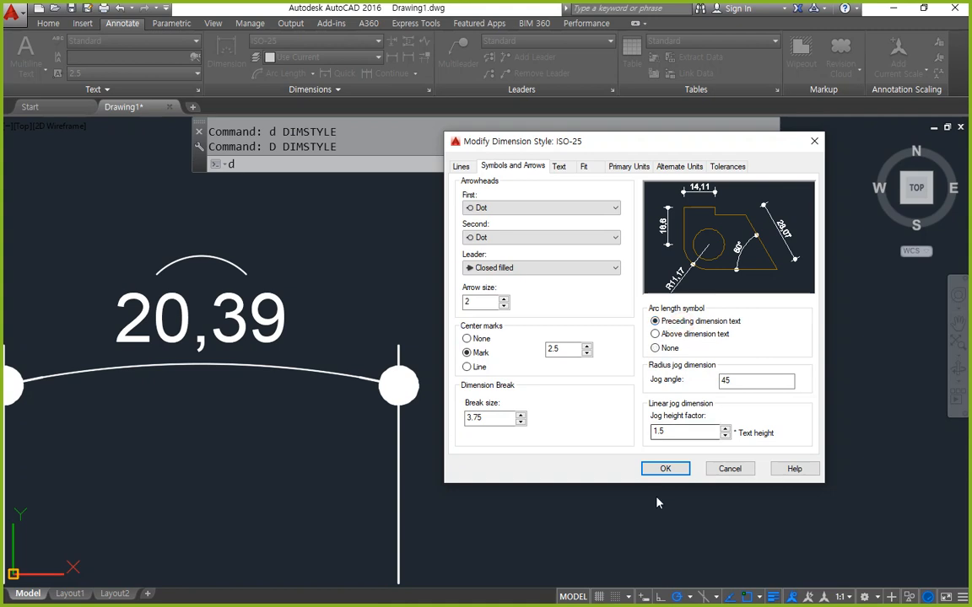
# - Change the font of the Standard text style used by the ISO-25 dimension text to 굴림 and apply it
pyautogui.click(559, 166)
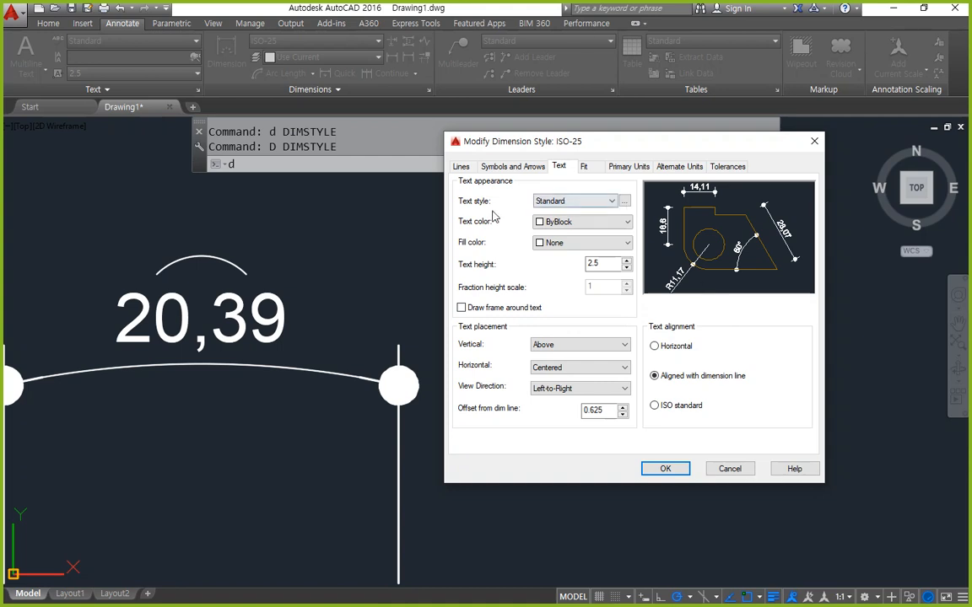
pyautogui.moveTo(445, 208); pyautogui.dragTo(696, 209)
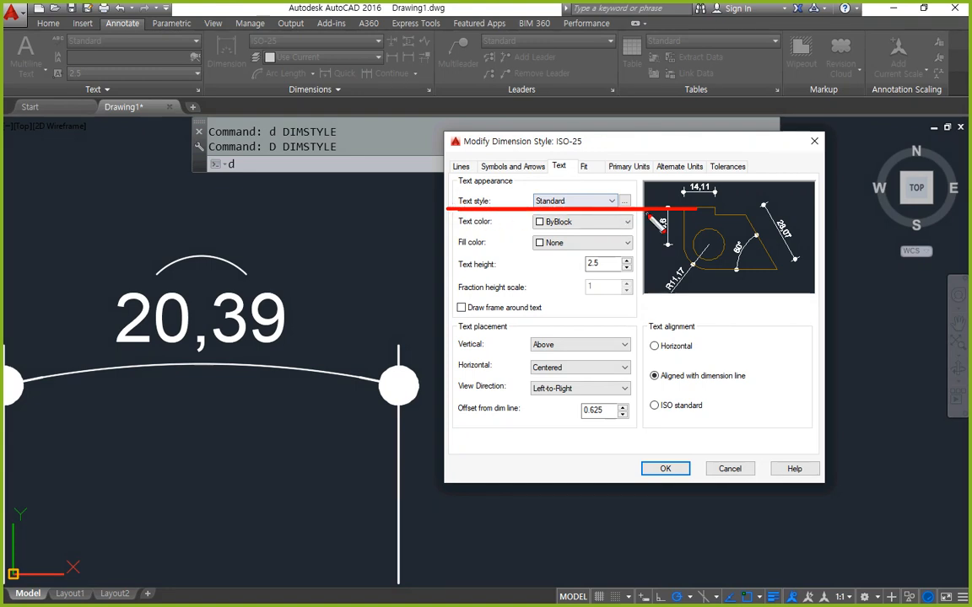
pyautogui.click(611, 201)
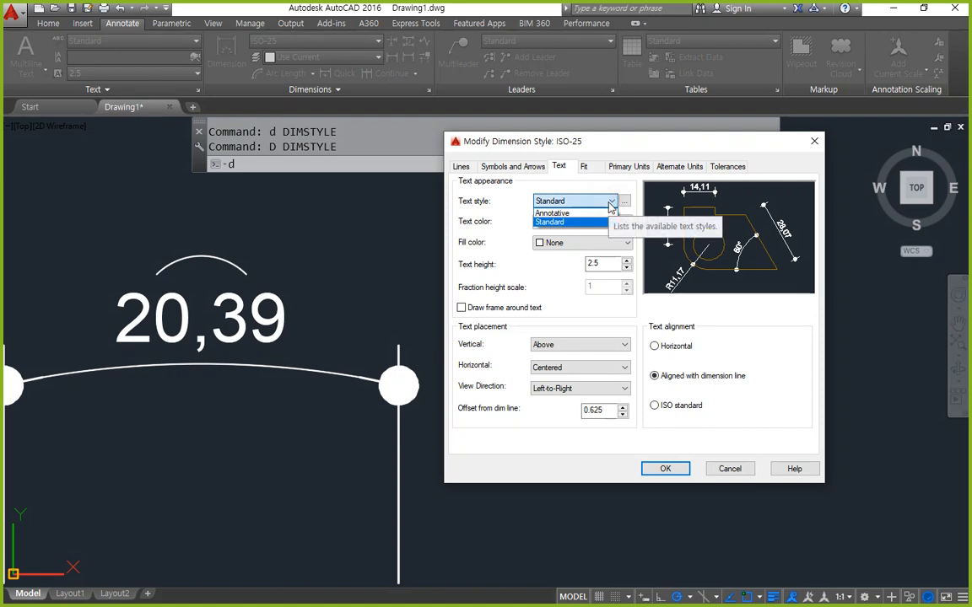
pyautogui.click(627, 208)
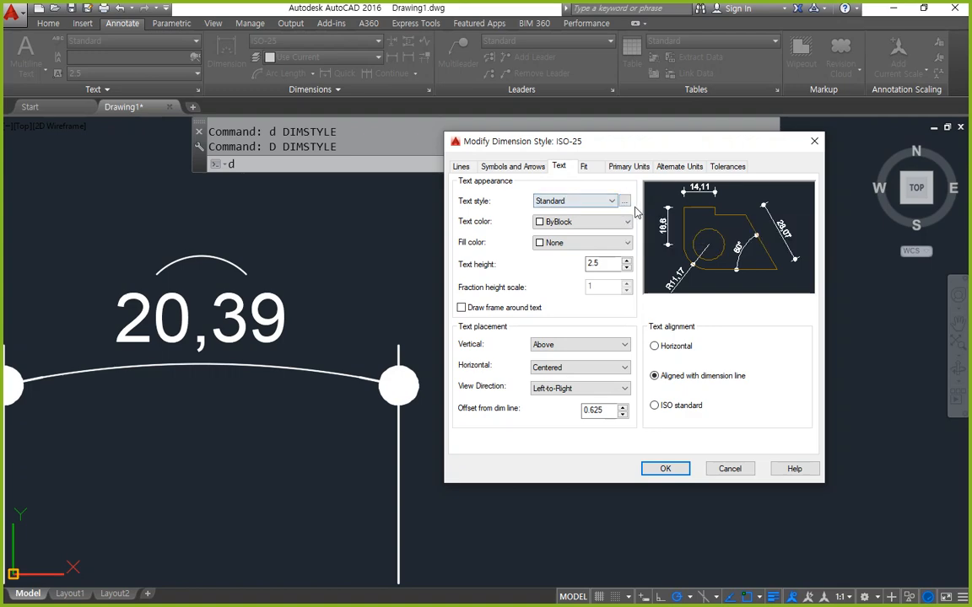
pyautogui.click(625, 204)
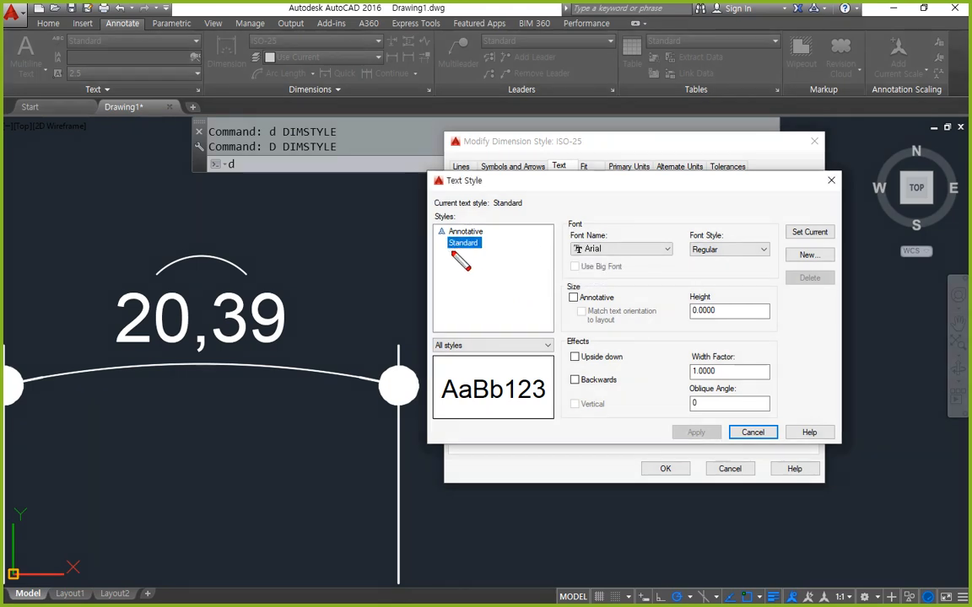
pyautogui.moveTo(450, 251); pyautogui.dragTo(491, 251)
pyautogui.click(590, 250)
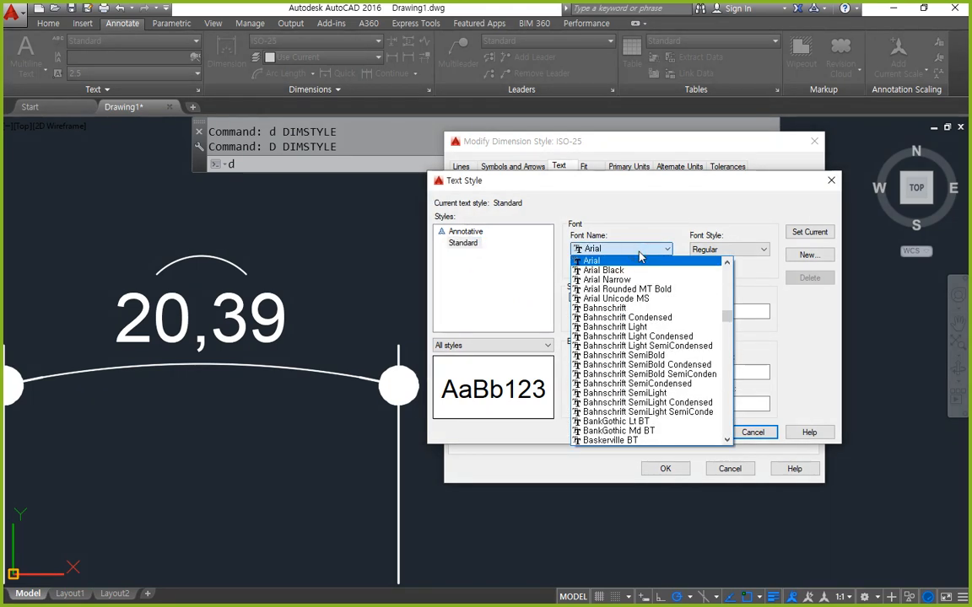
pyautogui.press('z')
pyautogui.click(617, 280)
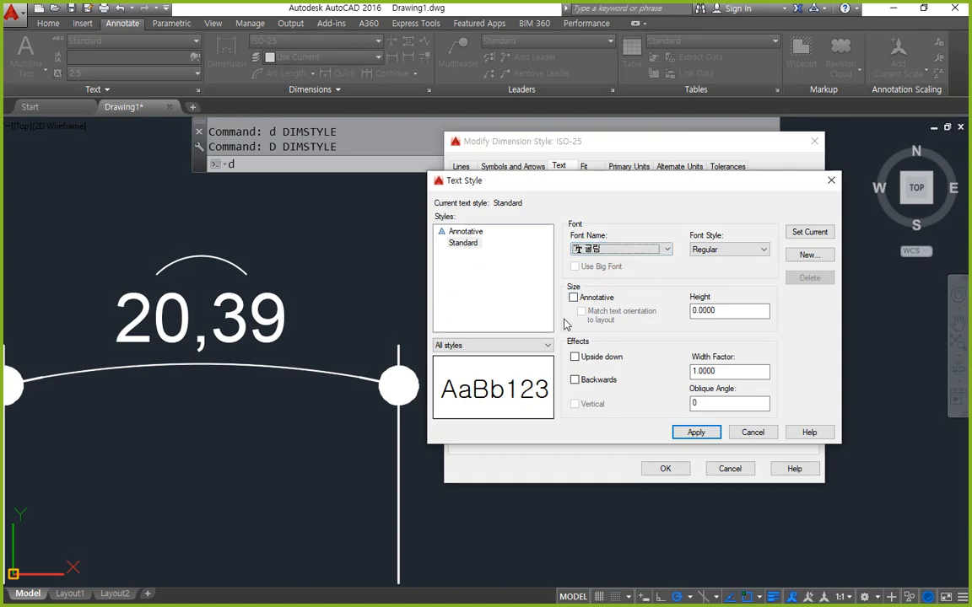
pyautogui.click(700, 434)
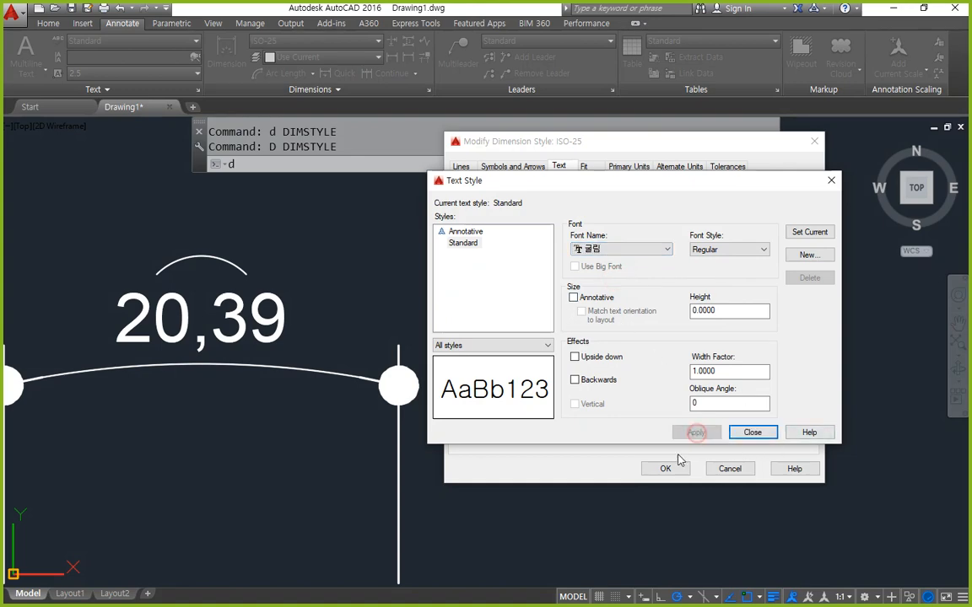
pyautogui.click(749, 433)
# - Set the ISO-25 dimension text color to Green and apply the modified style to the drawing
pyautogui.hotkey('ctrl', '2')
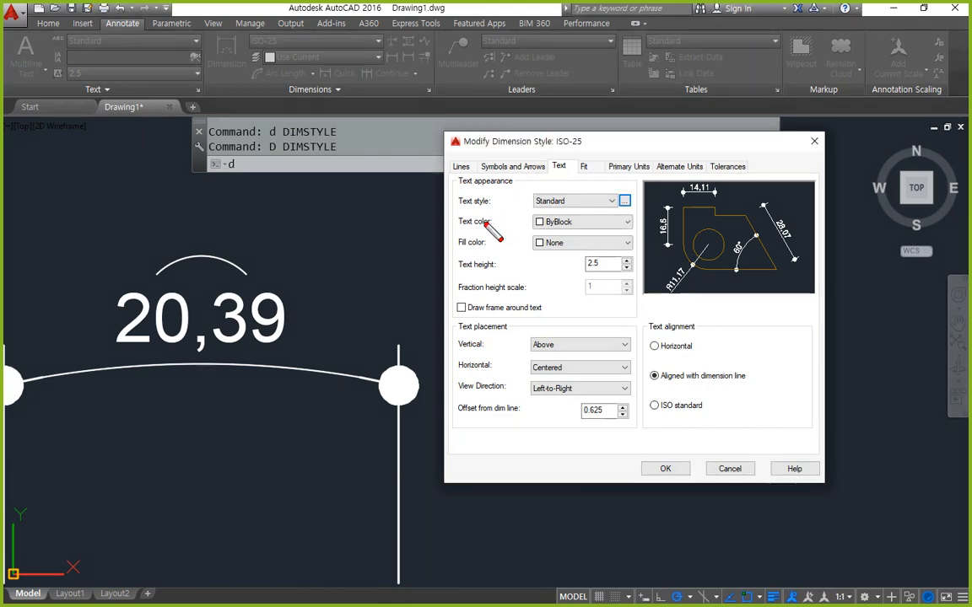
pyautogui.moveTo(440, 208); pyautogui.dragTo(686, 208)
pyautogui.moveTo(445, 235); pyautogui.dragTo(688, 235)
pyautogui.press('Escape')
pyautogui.click(621, 225)
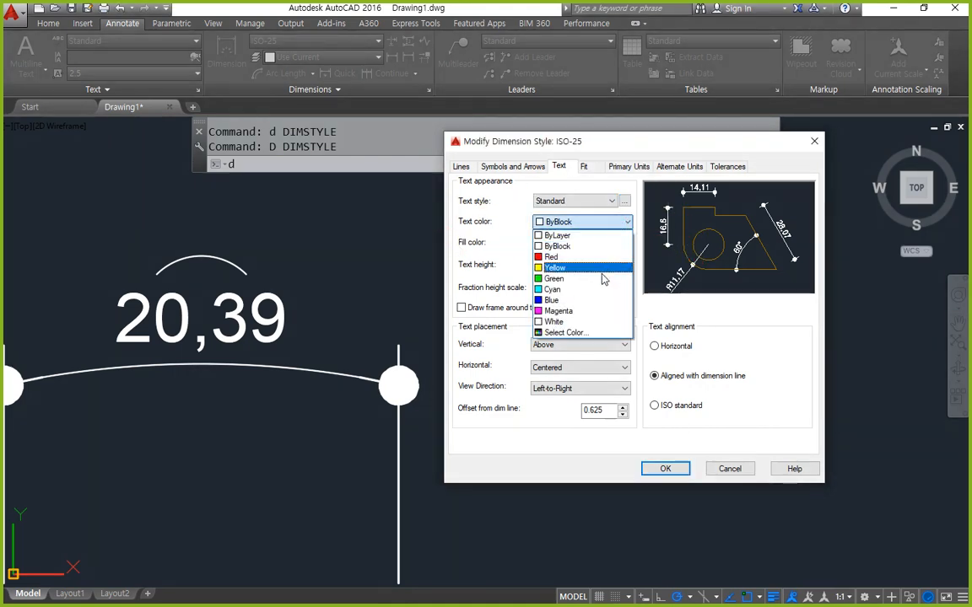
pyautogui.click(602, 278)
pyautogui.click(666, 469)
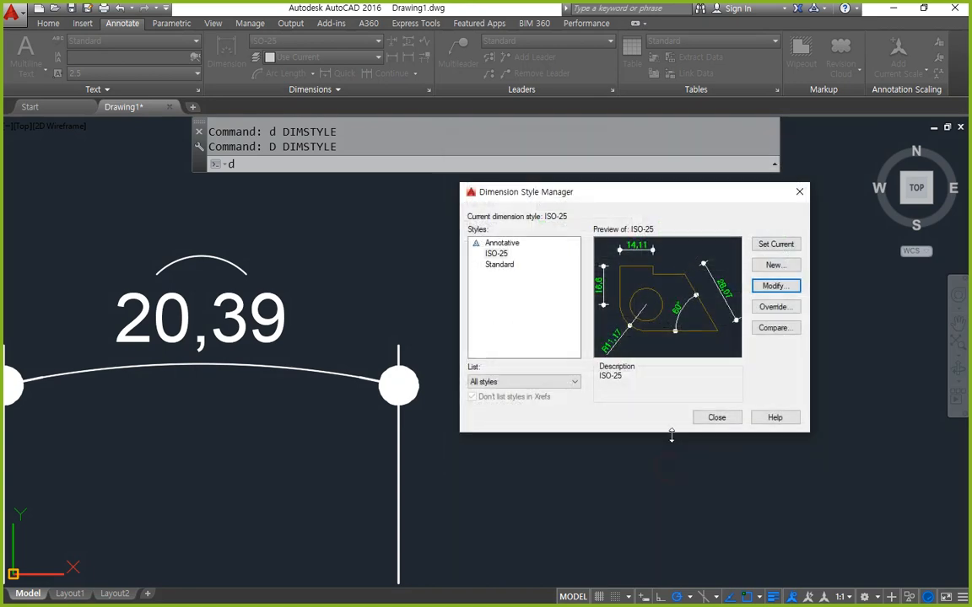
pyautogui.click(709, 417)
# - Examine the text color and font on the arc length dimension and on the linear dimension chain
pyautogui.moveTo(252, 380); pyautogui.dragTo(516, 392, button='middle')
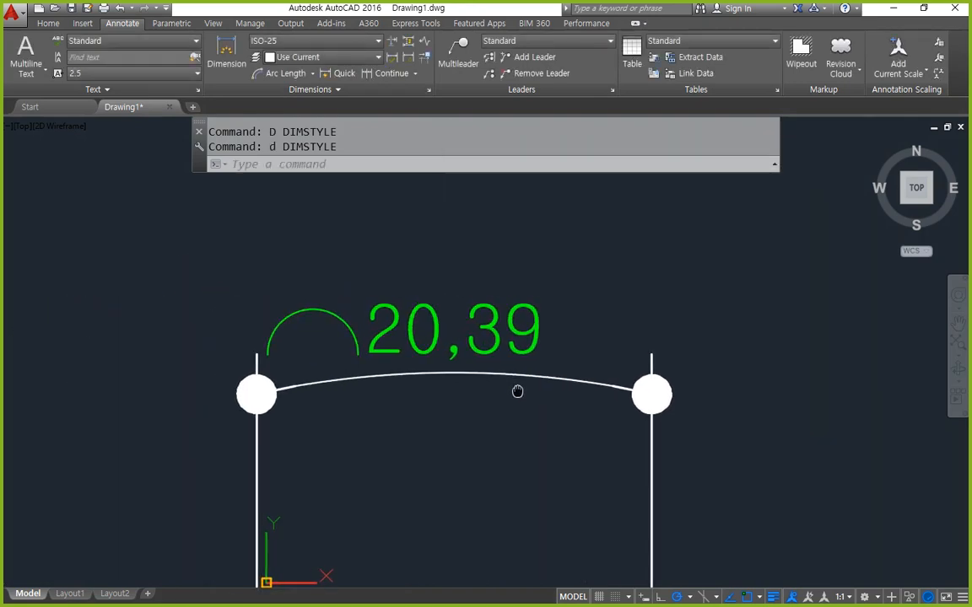
pyautogui.moveTo(317, 414)
pyautogui.mouseDown()
pyautogui.moveTo(244, 350)
pyautogui.moveTo(357, 397)
pyautogui.mouseUp()
pyautogui.press('Escape')
pyautogui.scroll(-10, 405, 421)
pyautogui.moveTo(487, 454); pyautogui.dragTo(291, 334, button='middle')
pyautogui.scroll(5, 453, 417)
pyautogui.moveTo(429, 409); pyautogui.dragTo(442, 413)
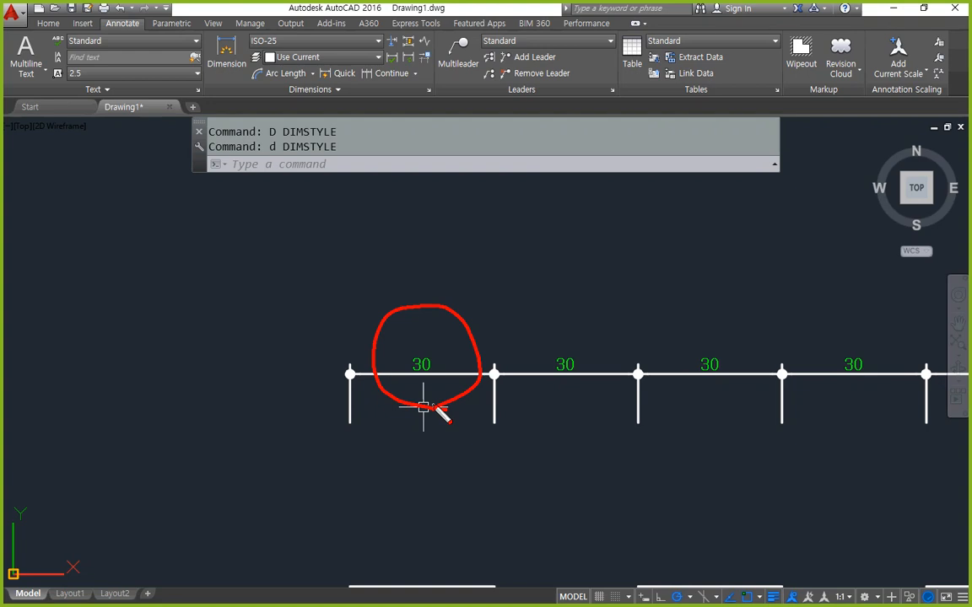
pyautogui.moveTo(378, 459)
pyautogui.mouseDown()
pyautogui.moveTo(429, 322)
pyautogui.moveTo(373, 449)
pyautogui.moveTo(354, 438)
pyautogui.mouseUp()
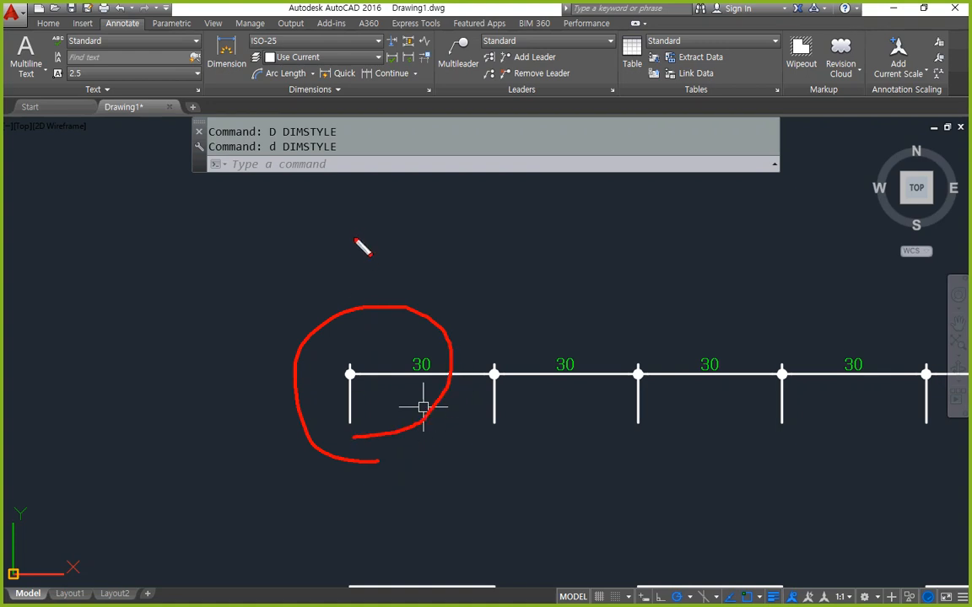
pyautogui.moveTo(363, 239)
pyautogui.mouseDown()
pyautogui.moveTo(361, 307)
pyautogui.moveTo(398, 279)
pyautogui.moveTo(250, 285)
pyautogui.mouseUp()
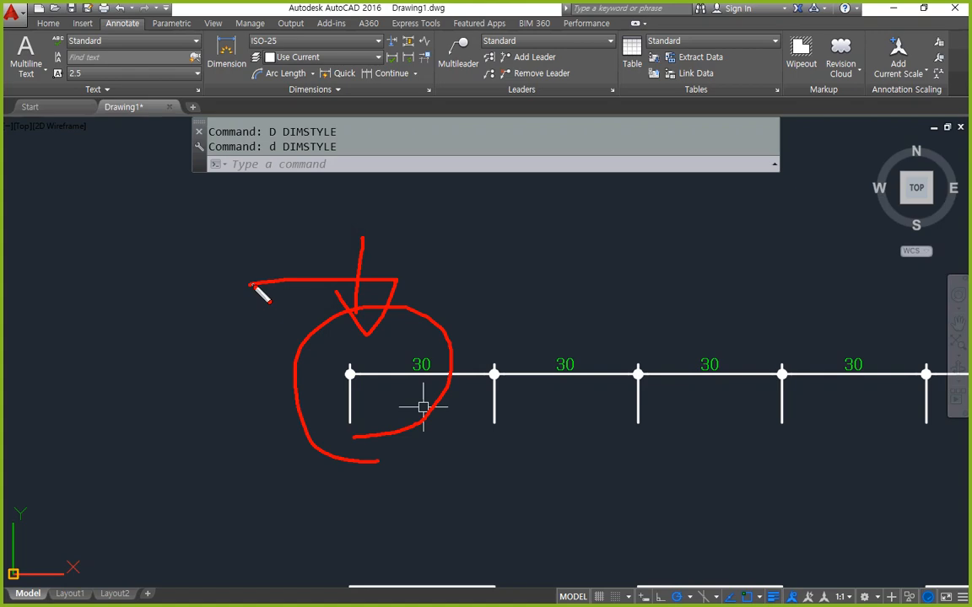
pyautogui.press('Escape')
# - Modify the ISO-25 dimension style to draw a frame around the dimension text and apply it to the drawing
pyautogui.write('d')
pyautogui.press('Return')
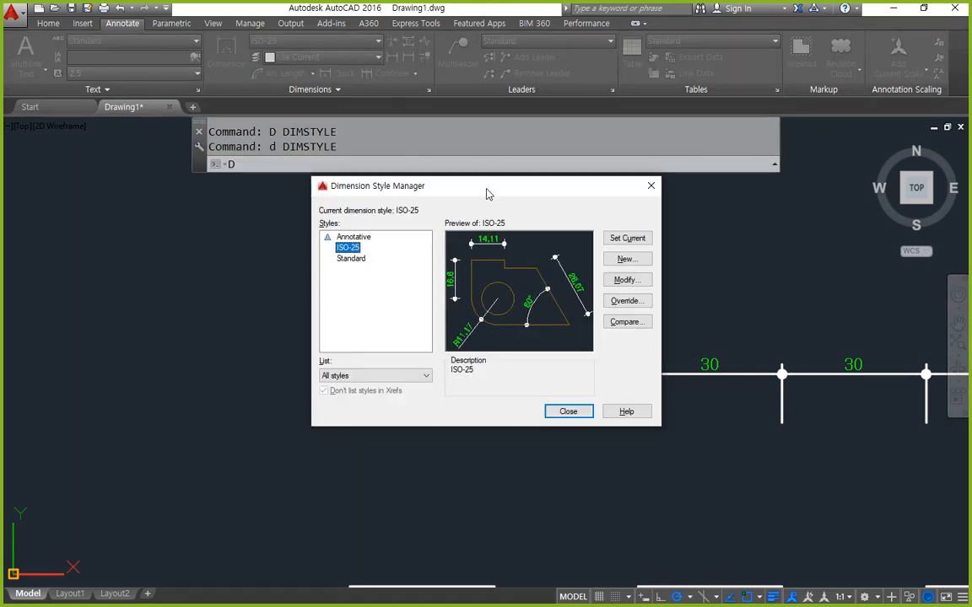
pyautogui.moveTo(485, 194); pyautogui.dragTo(671, 202)
pyautogui.click(809, 287)
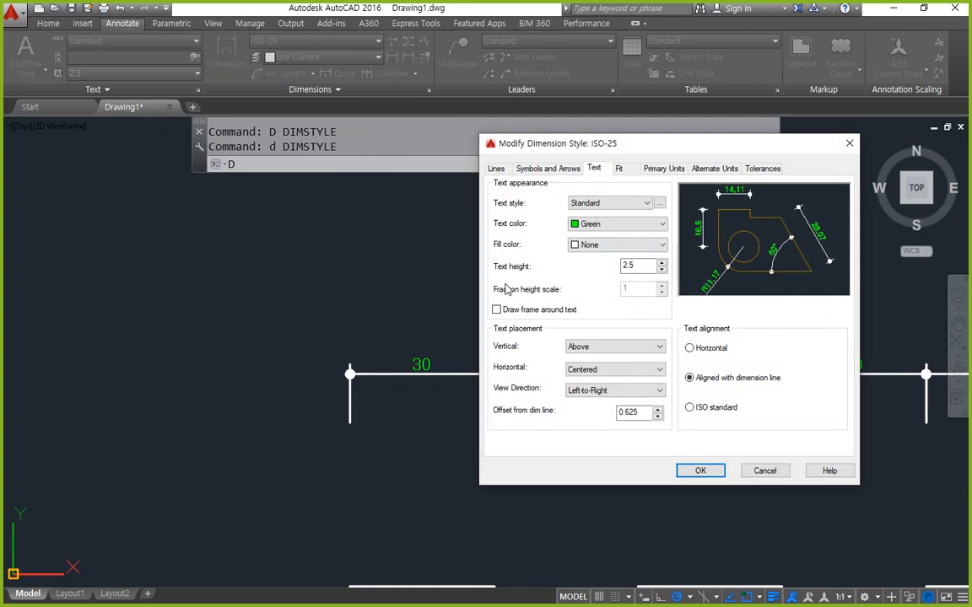
pyautogui.moveTo(489, 279); pyautogui.dragTo(673, 280)
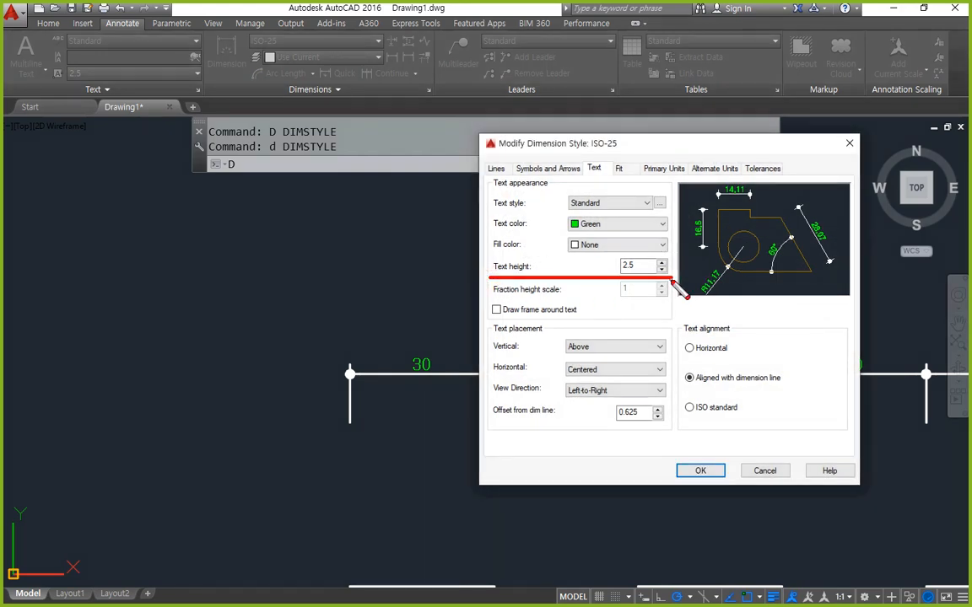
pyautogui.moveTo(492, 283); pyautogui.dragTo(670, 283)
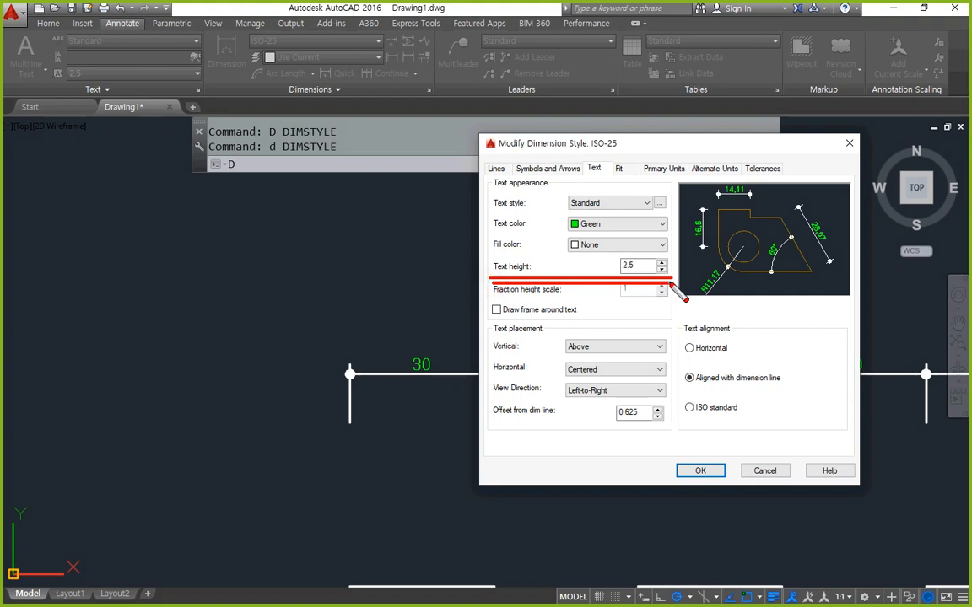
pyautogui.press('Delete')
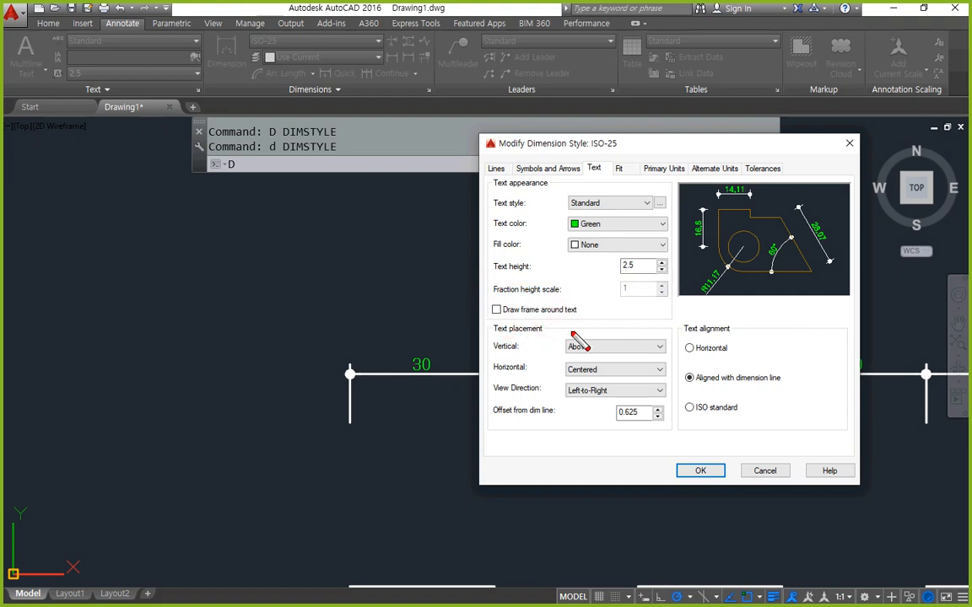
pyautogui.press('Escape')
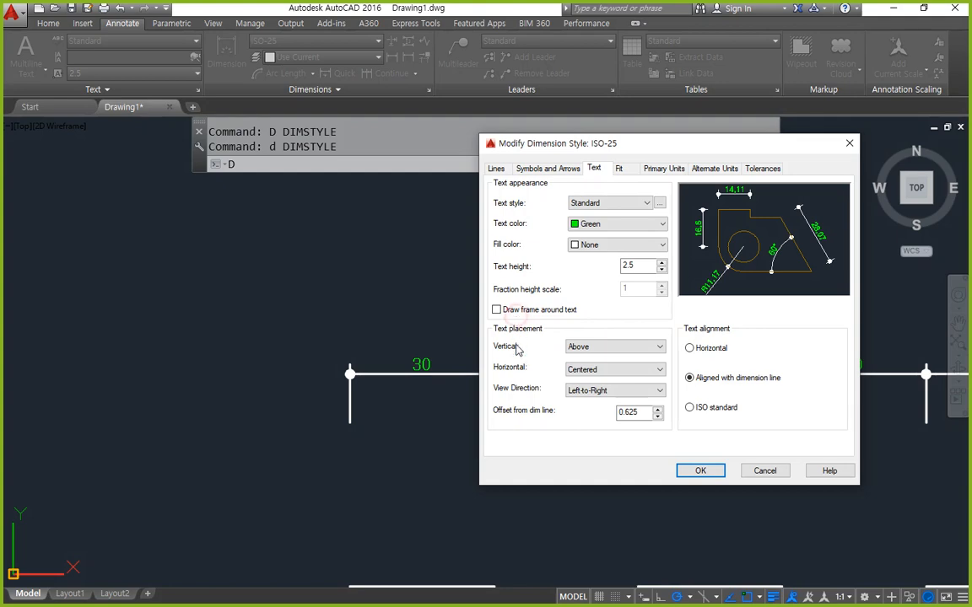
pyautogui.click(496, 309)
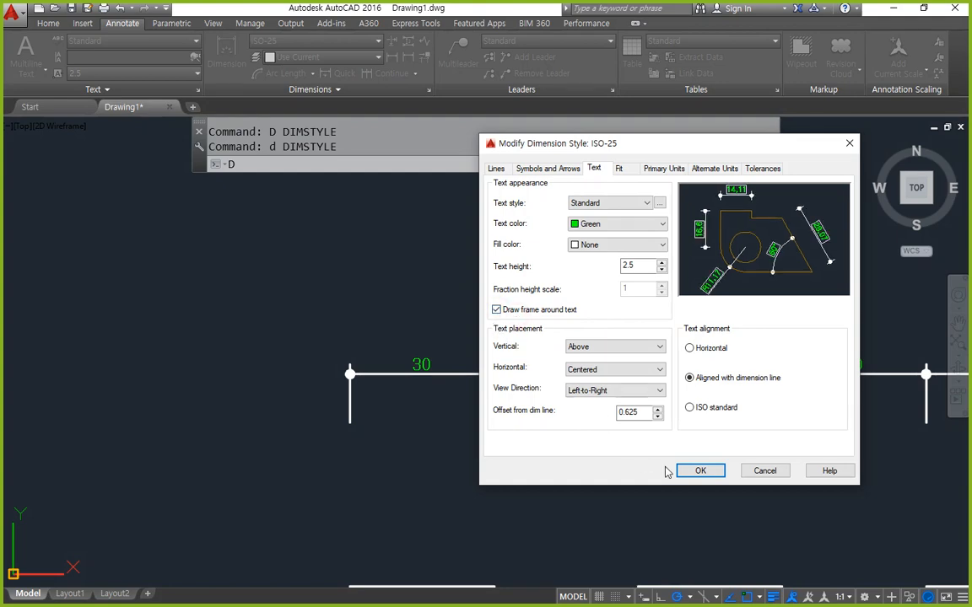
pyautogui.click(697, 471)
pyautogui.click(746, 418)
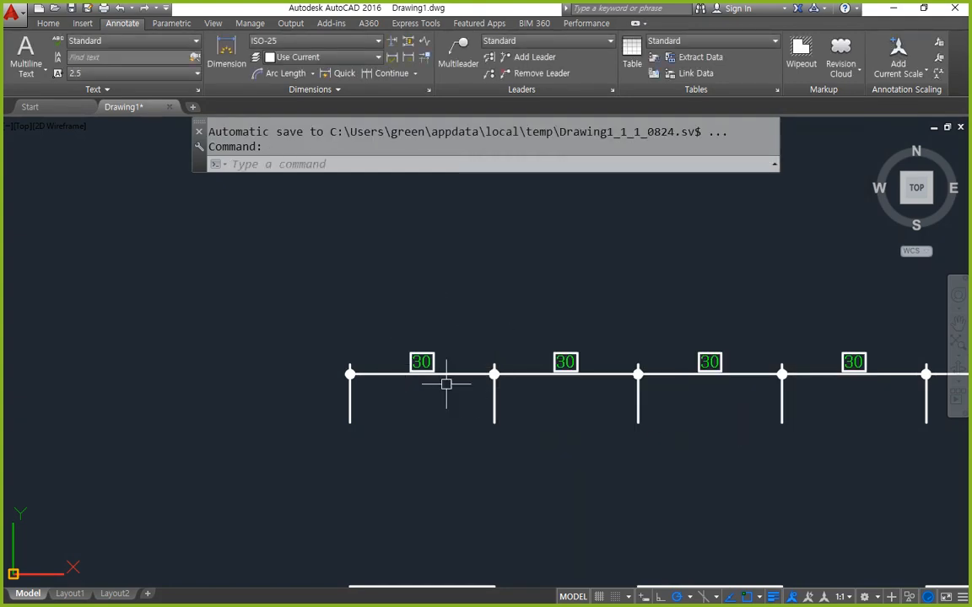
# - Turn off the frame around text in the ISO-25 dimension style and apply the change
pyautogui.click(377, 374)
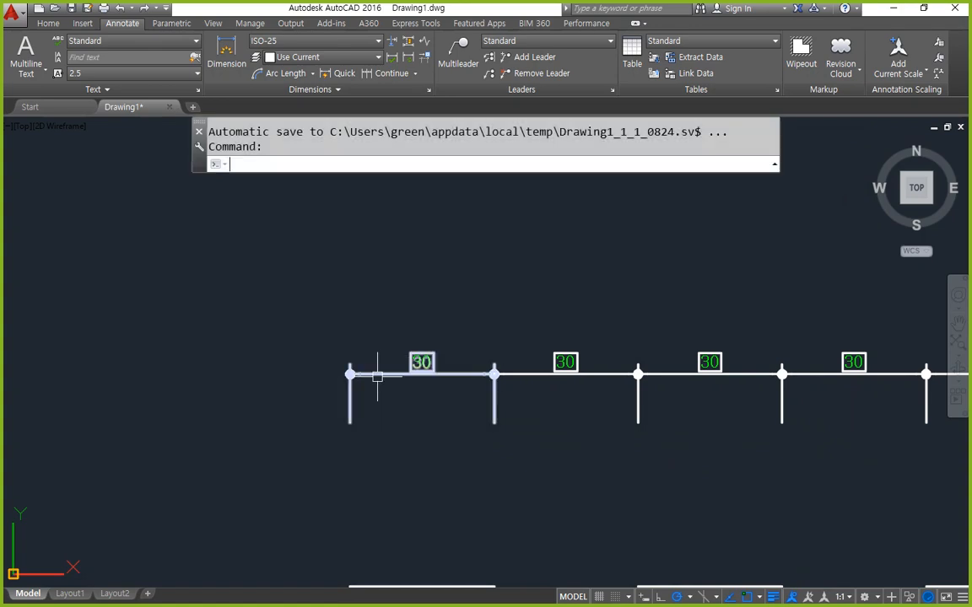
pyautogui.write('d')
pyautogui.press('Return')
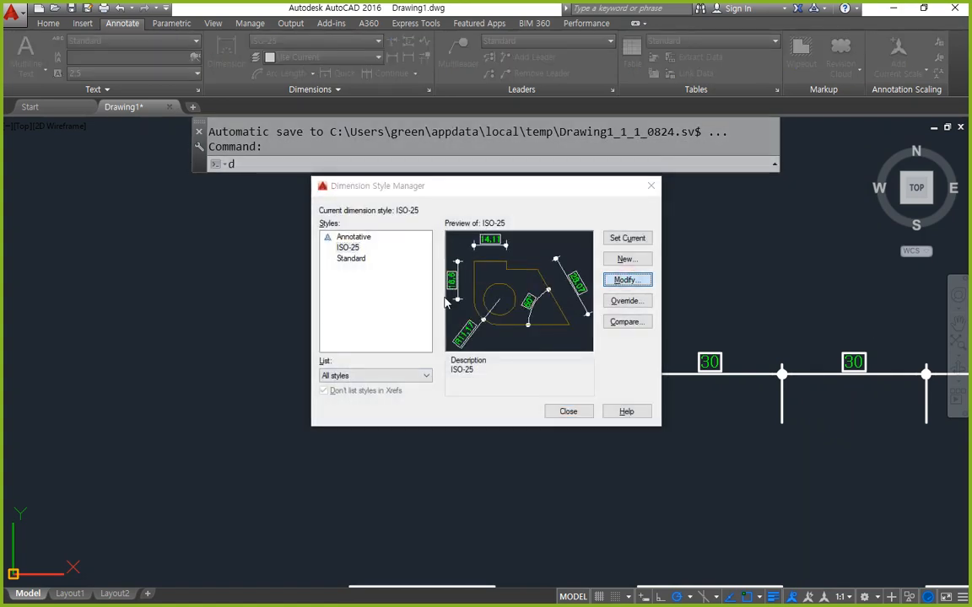
pyautogui.press('Return')
pyautogui.click(319, 301)
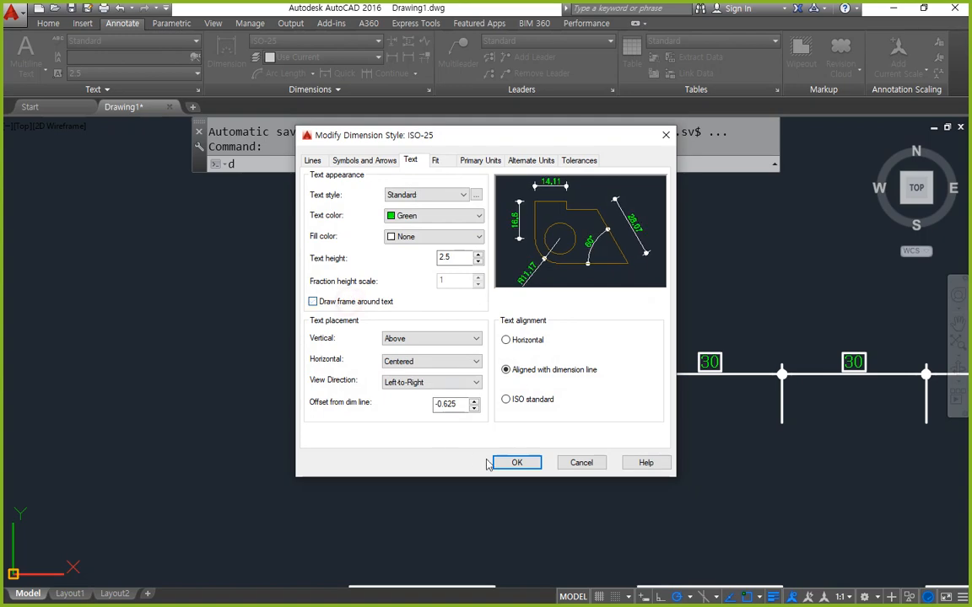
pyautogui.click(516, 462)
pyautogui.click(560, 411)
# - Examine the dimension text along the whole linear dimension chain above the squares
pyautogui.scroll(-2, 601, 430)
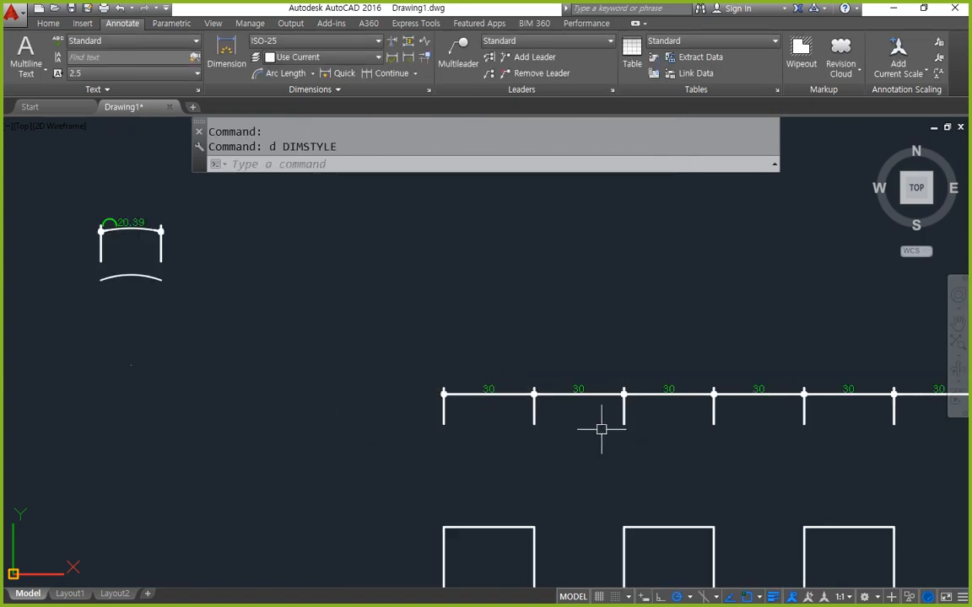
pyautogui.moveTo(601, 430); pyautogui.dragTo(343, 404, button='middle')
pyautogui.scroll(2, 336, 384)
pyautogui.moveTo(120, 356)
pyautogui.mouseDown()
pyautogui.moveTo(789, 377)
pyautogui.moveTo(758, 383)
pyautogui.mouseUp()
pyautogui.moveTo(173, 343); pyautogui.dragTo(175, 398)
pyautogui.press('Escape')
pyautogui.moveTo(178, 398); pyautogui.dragTo(115, 401, button='middle')
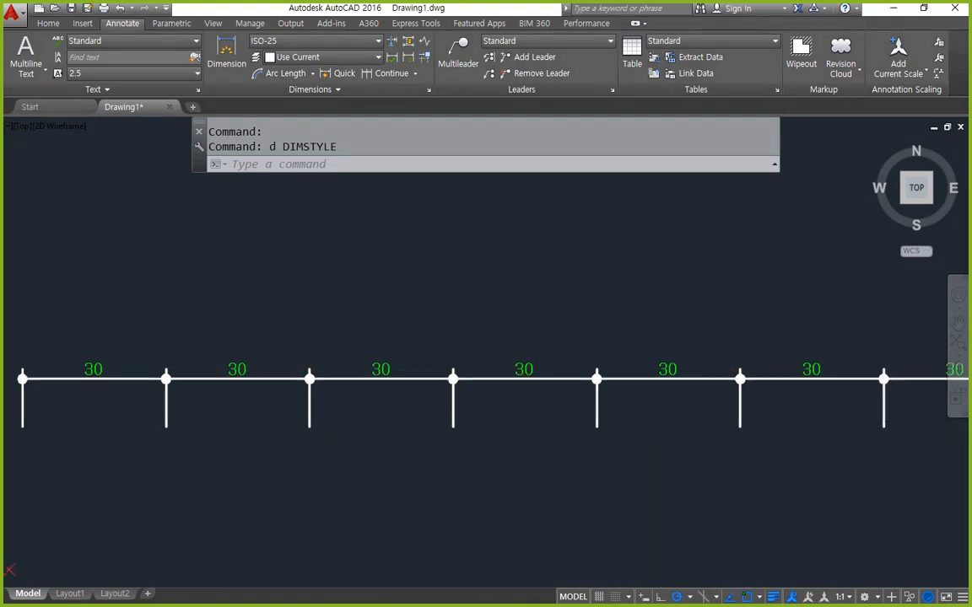
pyautogui.moveTo(630, 436); pyautogui.dragTo(587, 436, button='middle')
pyautogui.scroll(-2, 588, 427)
pyautogui.scroll(2, 544, 418)
pyautogui.scroll(-2, 440, 421)
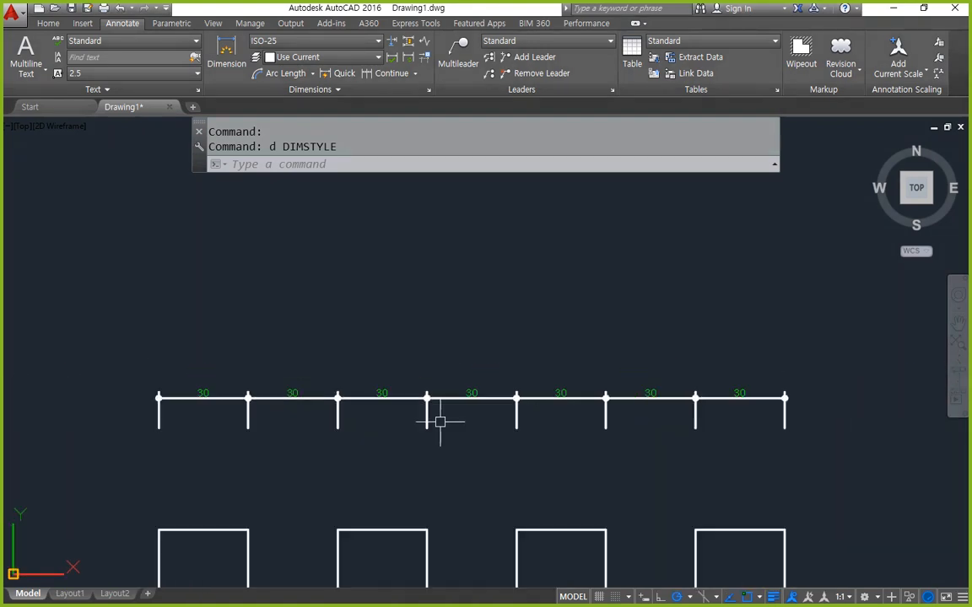
# - Set the text offset of only the first dimension in the chain to -0.625 through its properties
pyautogui.scroll(2, 184, 403)
pyautogui.click(184, 401)
pyautogui.hotkey('ctrl', '1')
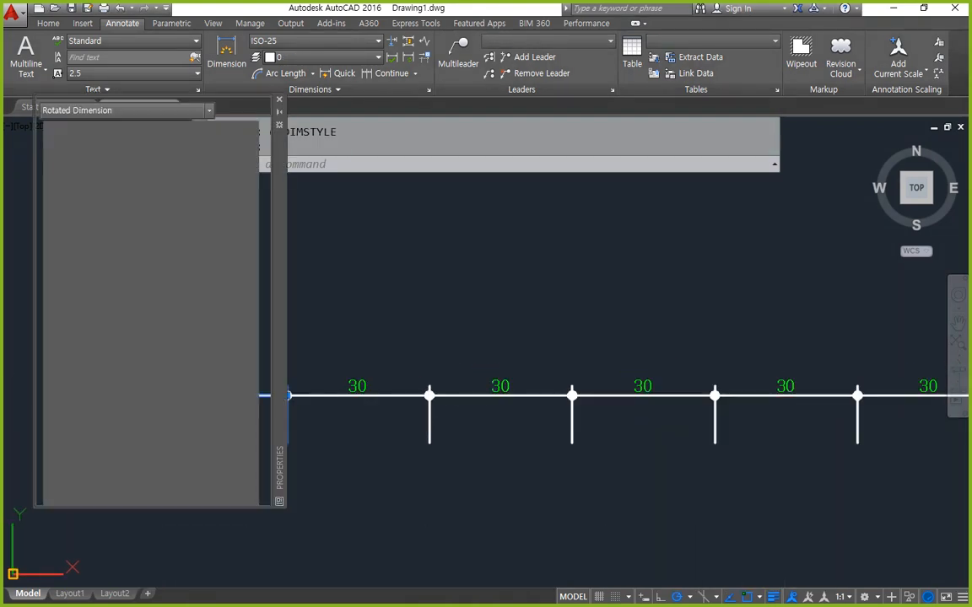
pyautogui.scroll(-4, 226, 353)
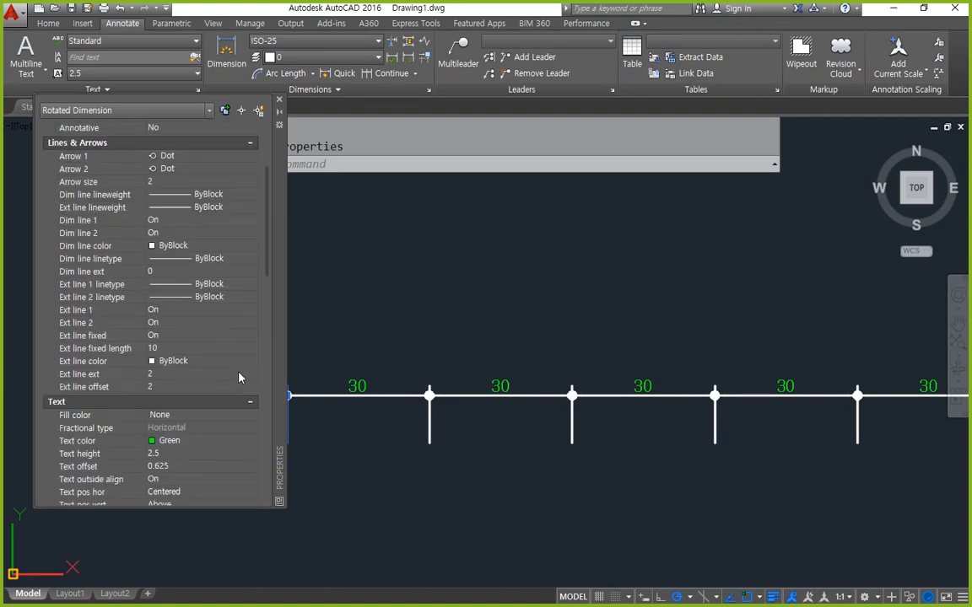
pyautogui.scroll(-4, 239, 378)
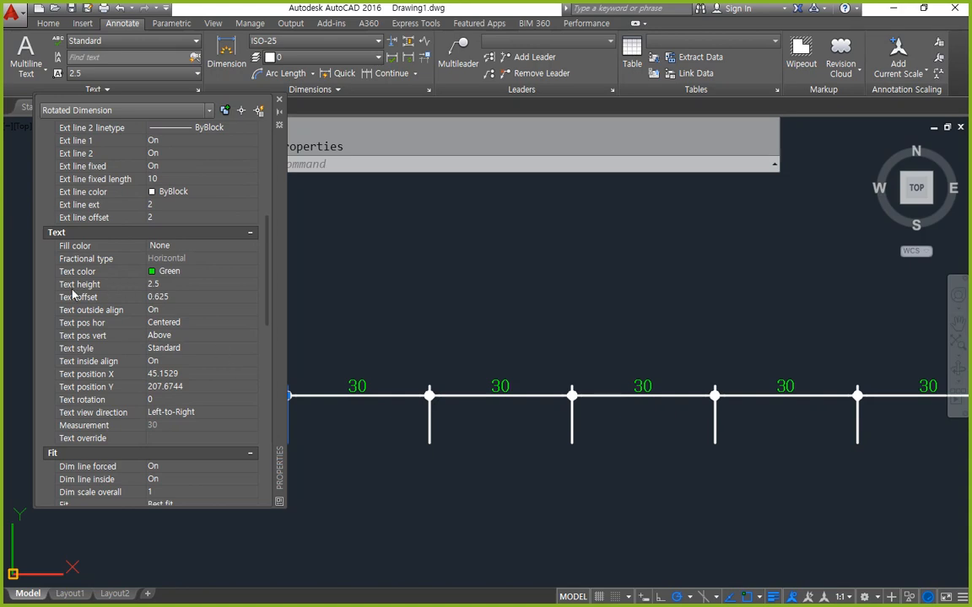
pyautogui.click(198, 295)
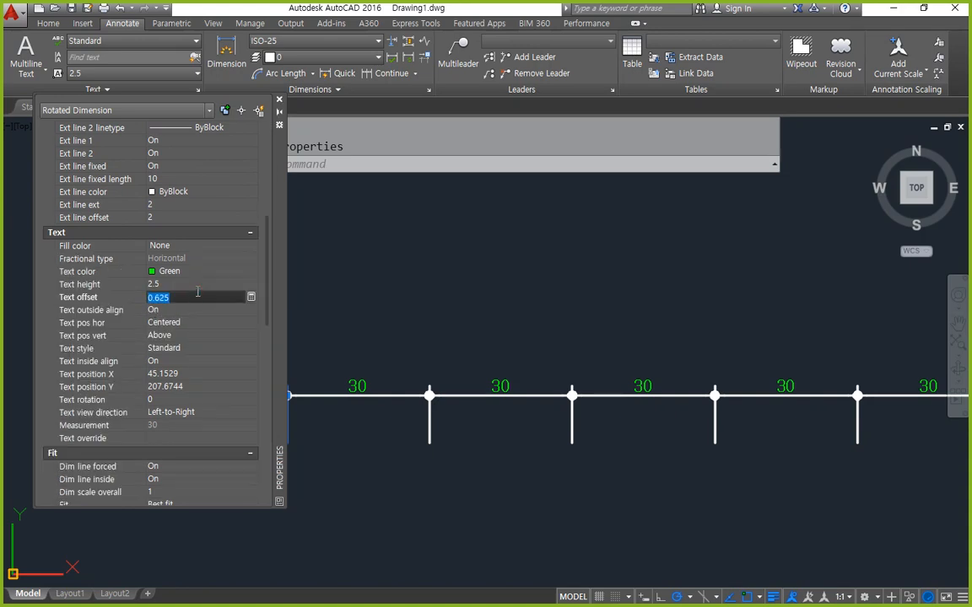
pyautogui.write('-')
pyautogui.click(195, 309)
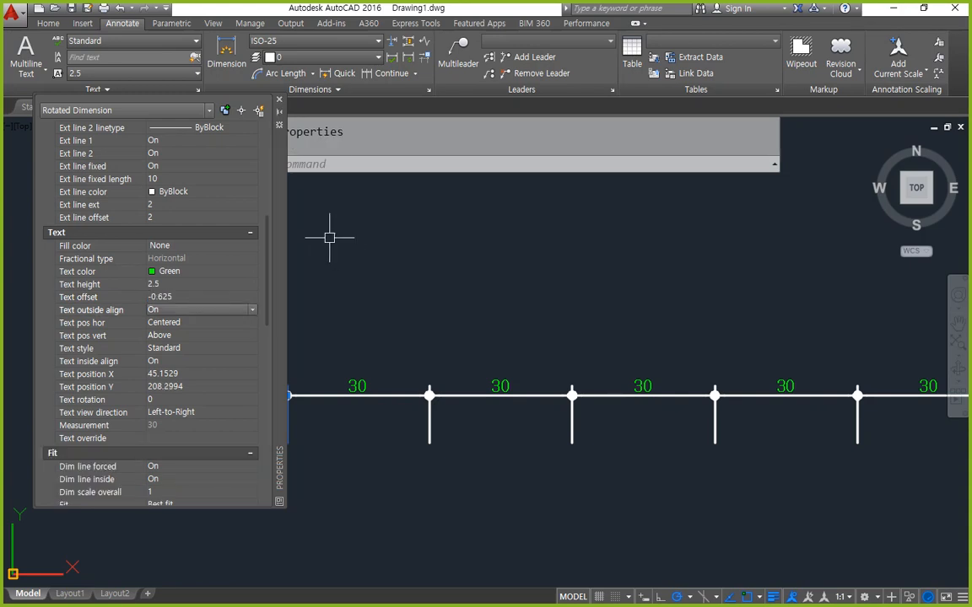
pyautogui.click(279, 100)
pyautogui.scroll(2, 184, 394)
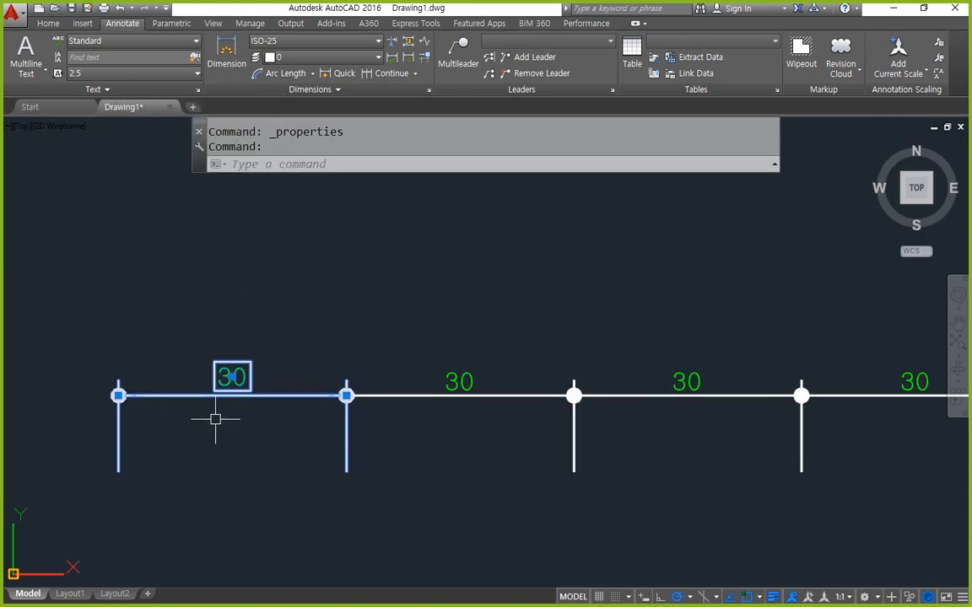
pyautogui.scroll(2, 216, 420)
pyautogui.moveTo(230, 421); pyautogui.dragTo(577, 412, button='middle')
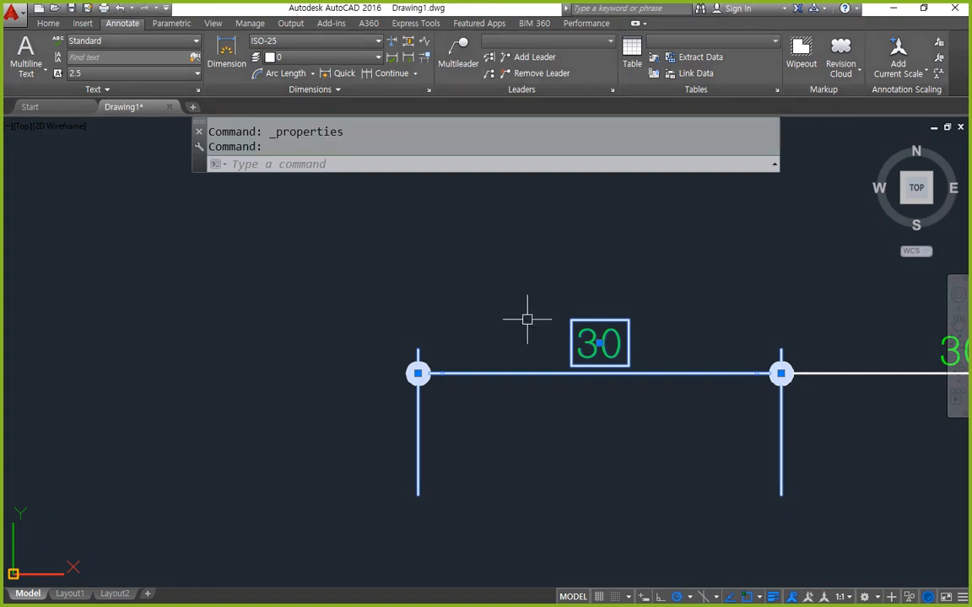
# - Review the text height and text offset properties of the selected first dimension and compare them with its text placement
pyautogui.hotkey('ctrl', '1')
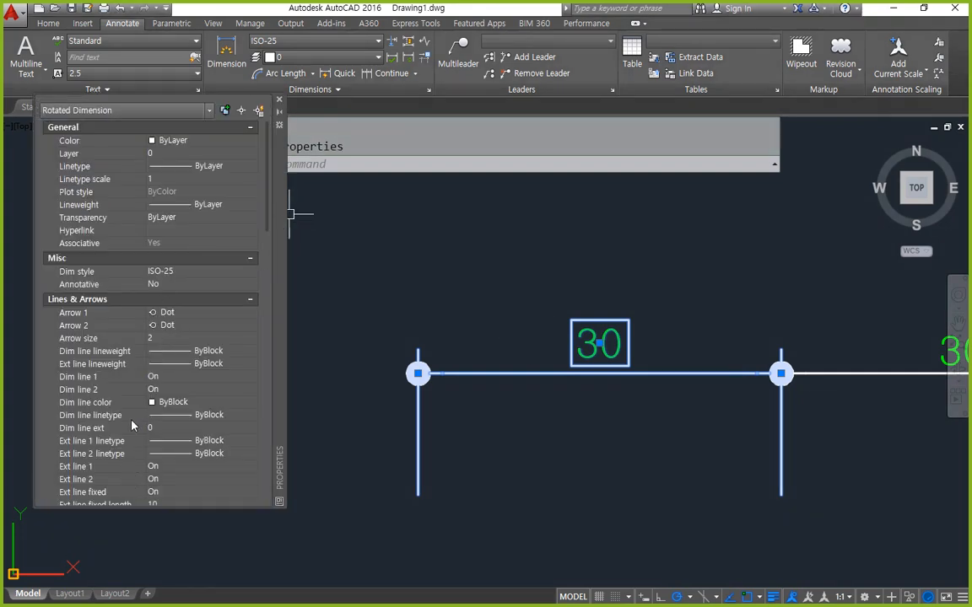
pyautogui.scroll(-8, 118, 377)
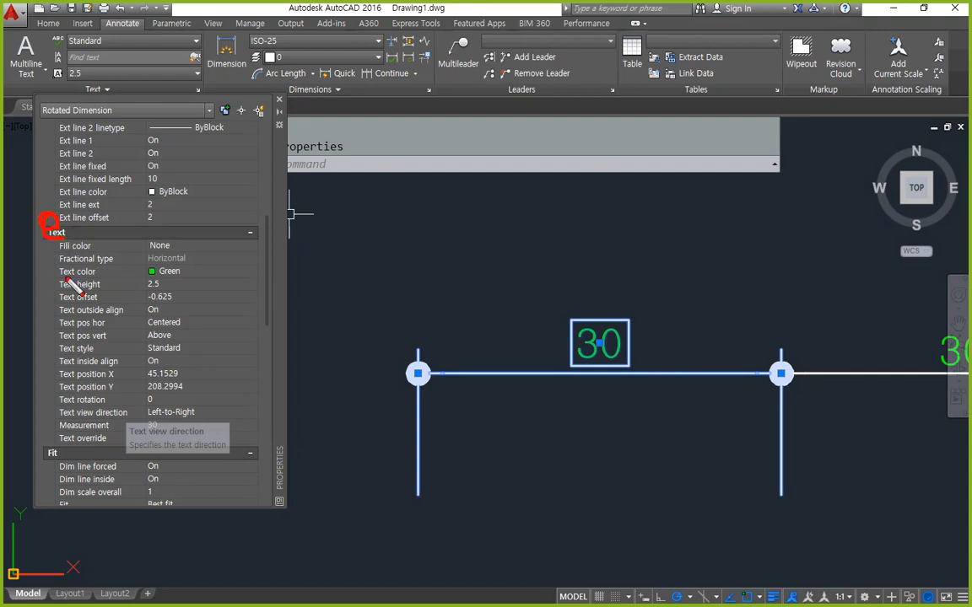
pyautogui.moveTo(59, 287); pyautogui.dragTo(196, 288)
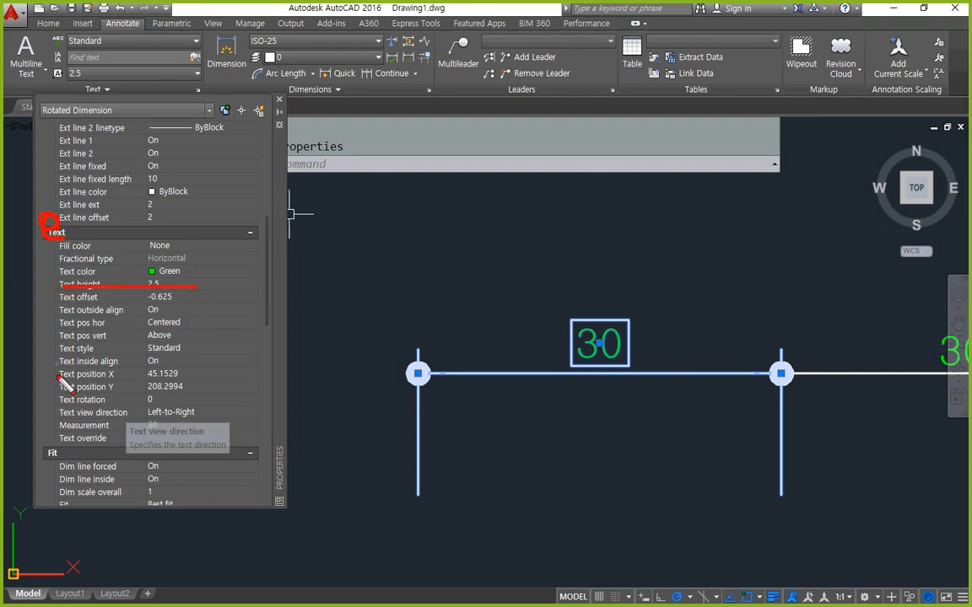
pyautogui.press('e')
pyautogui.moveTo(59, 292); pyautogui.dragTo(230, 291)
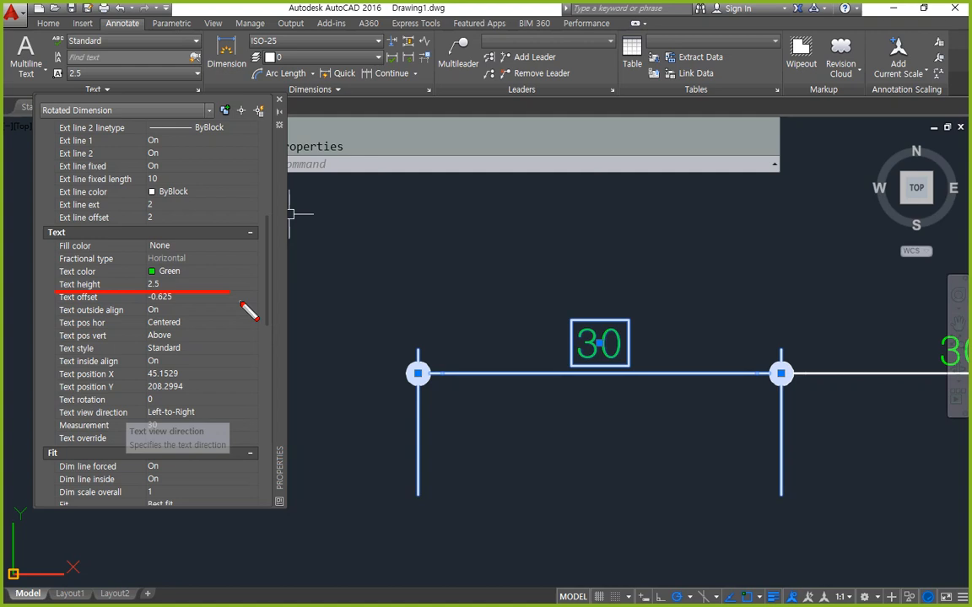
pyautogui.press('e')
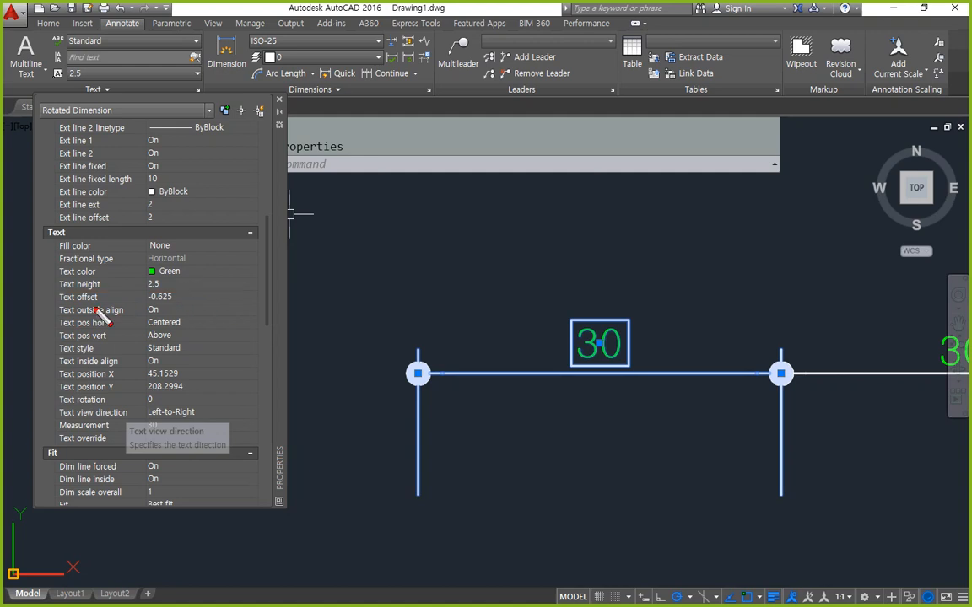
pyautogui.moveTo(54, 303); pyautogui.dragTo(235, 303)
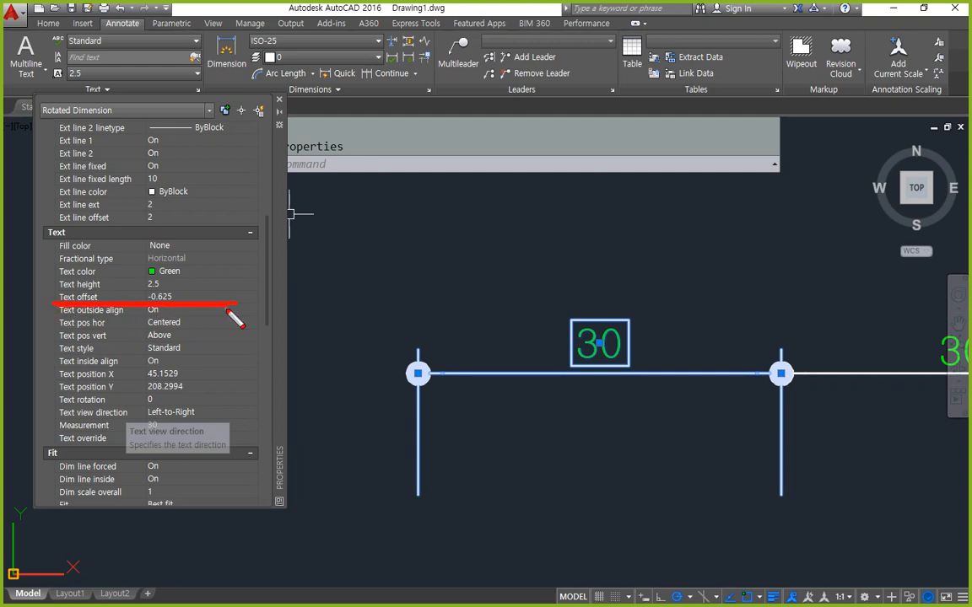
pyautogui.moveTo(600, 327)
pyautogui.mouseDown()
pyautogui.moveTo(582, 353)
pyautogui.moveTo(603, 331)
pyautogui.mouseUp()
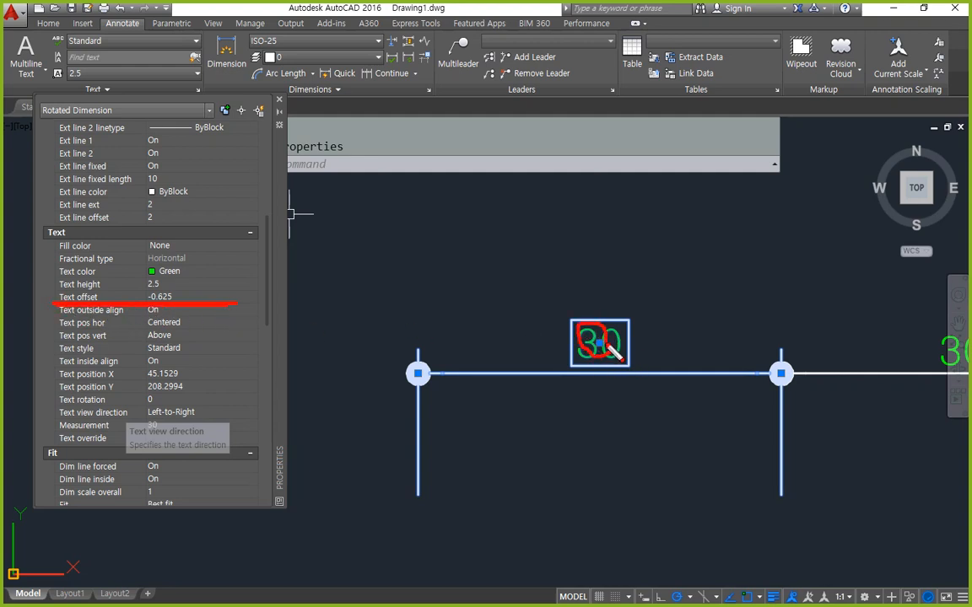
pyautogui.moveTo(635, 371); pyautogui.dragTo(550, 372)
pyautogui.moveTo(629, 359)
pyautogui.mouseDown()
pyautogui.moveTo(634, 375)
pyautogui.moveTo(630, 358)
pyautogui.mouseUp()
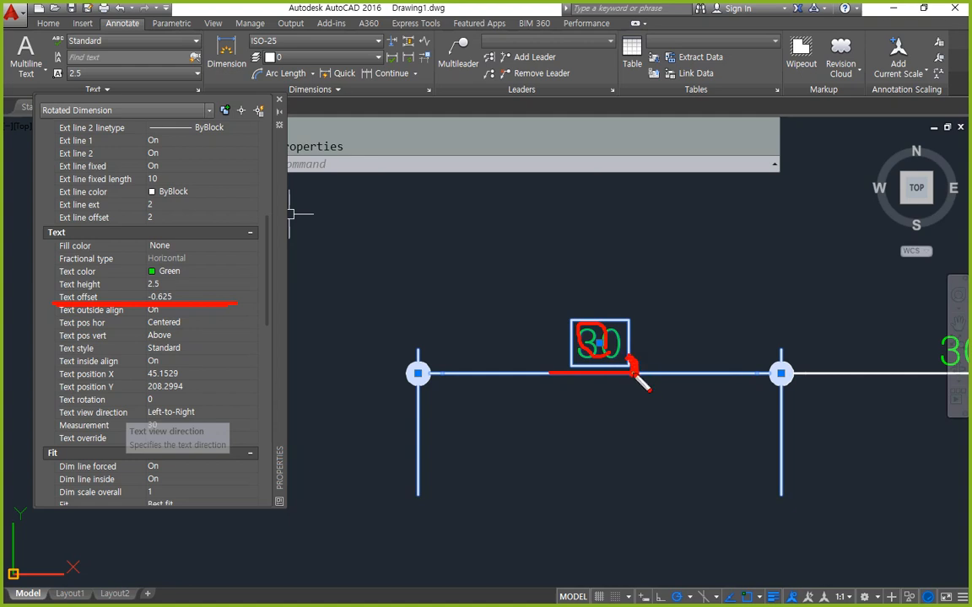
pyautogui.press('Escape')
# - Set the text offset of the selected first dimension to 0
pyautogui.click(177, 297)
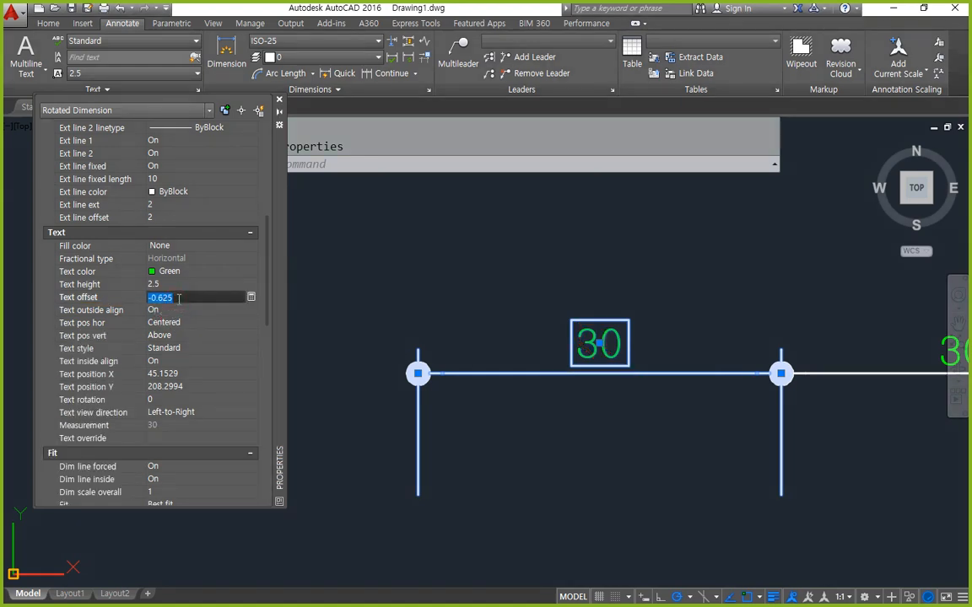
pyautogui.write('0')
pyautogui.click(176, 303)
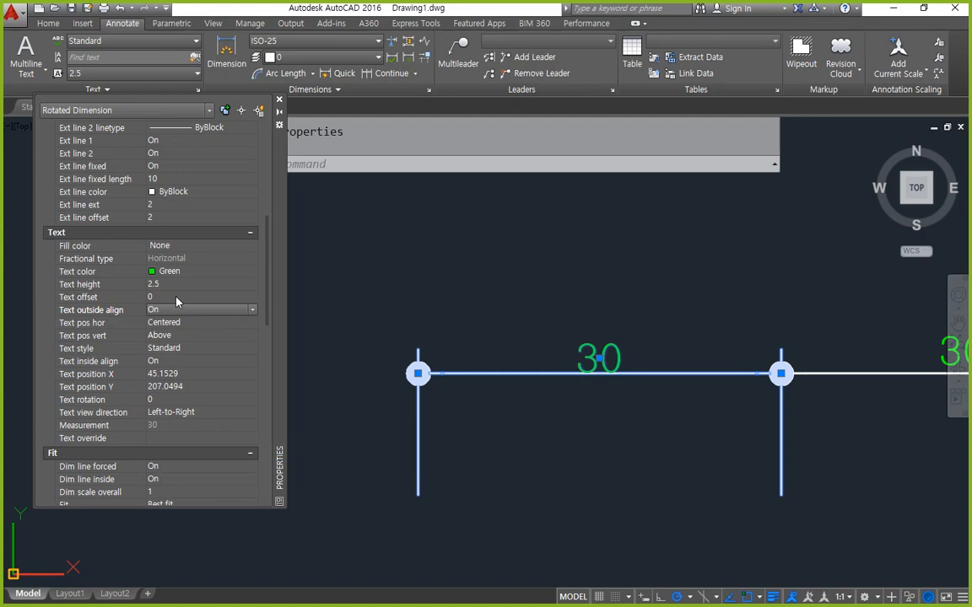
pyautogui.scroll(2, 624, 364)
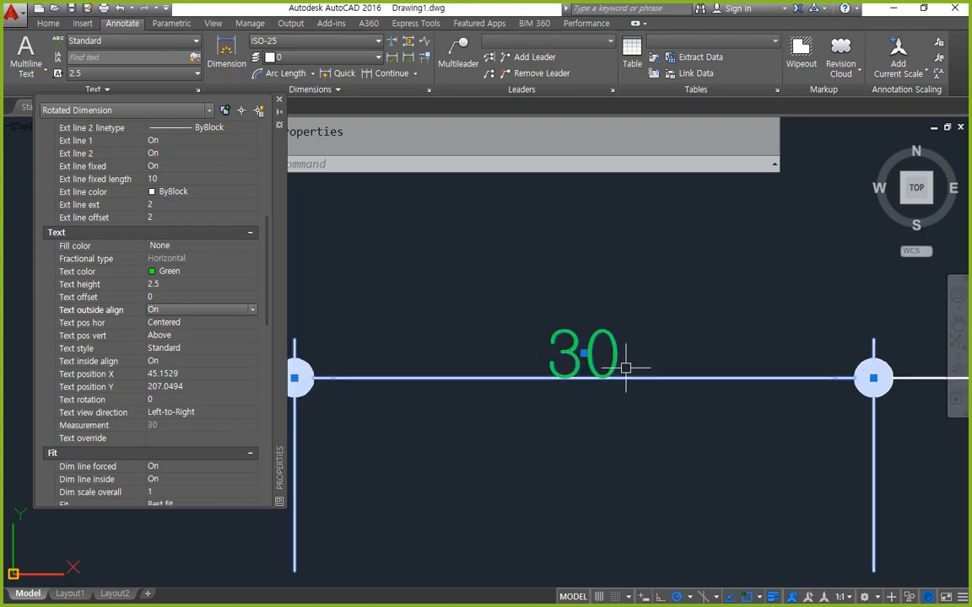
# - Set the text offset of the selected first dimension to 0.625 through its properties
pyautogui.click(181, 297)
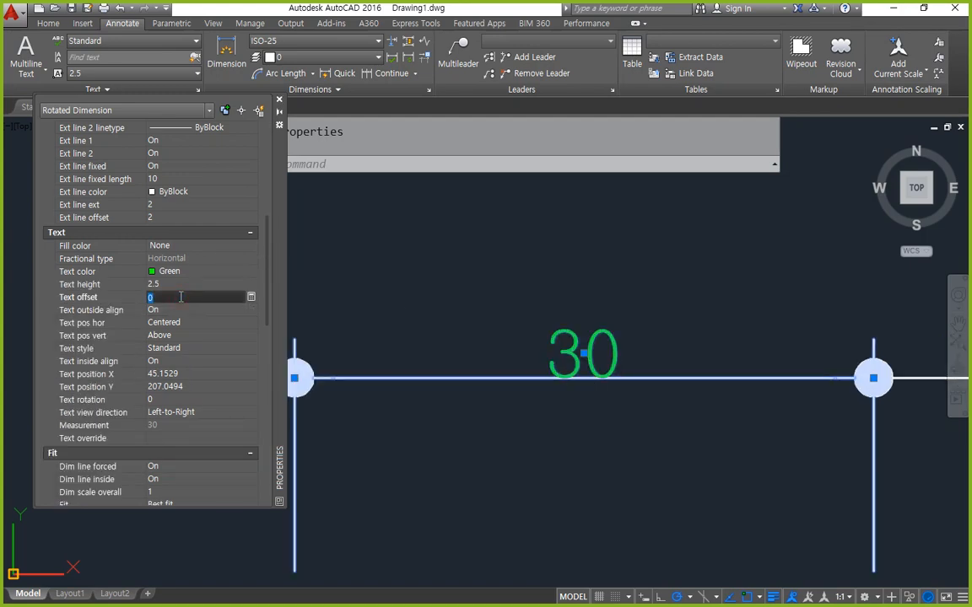
pyautogui.write('0.625')
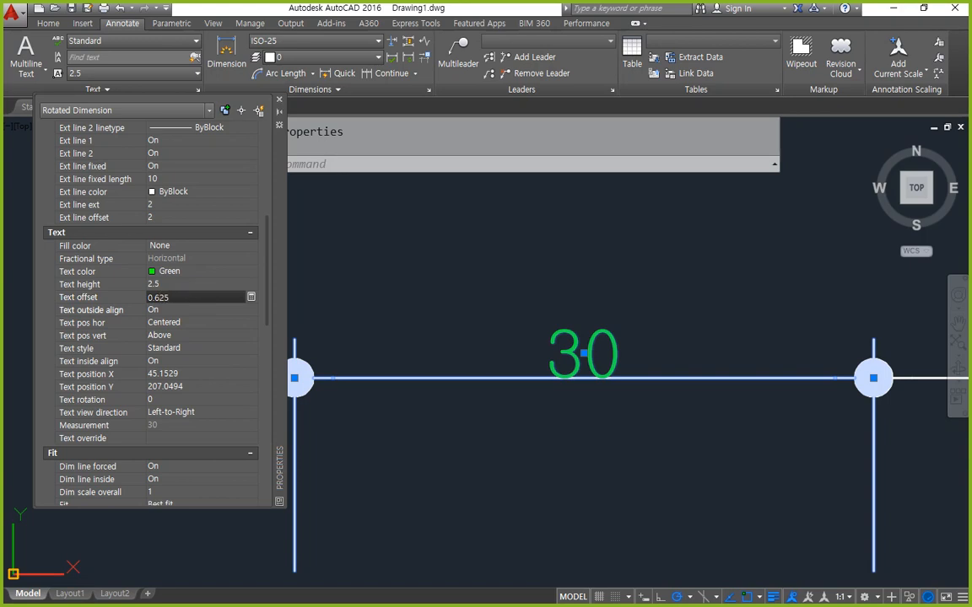
pyautogui.press('Return')
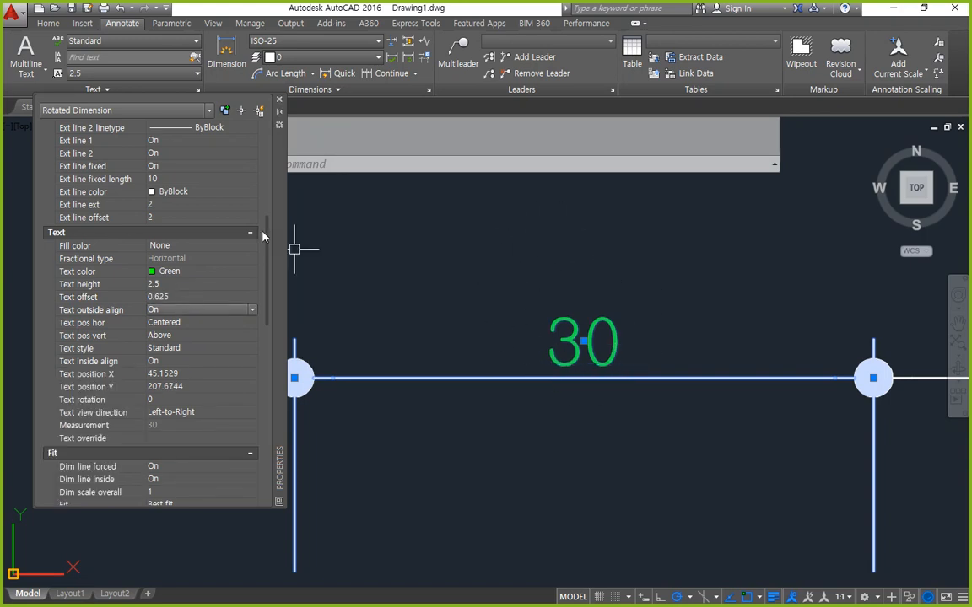
# - Set the selected first dimension's text offset to -0.625 to draw a frame around its text
pyautogui.click(188, 297)
pyautogui.write('-')
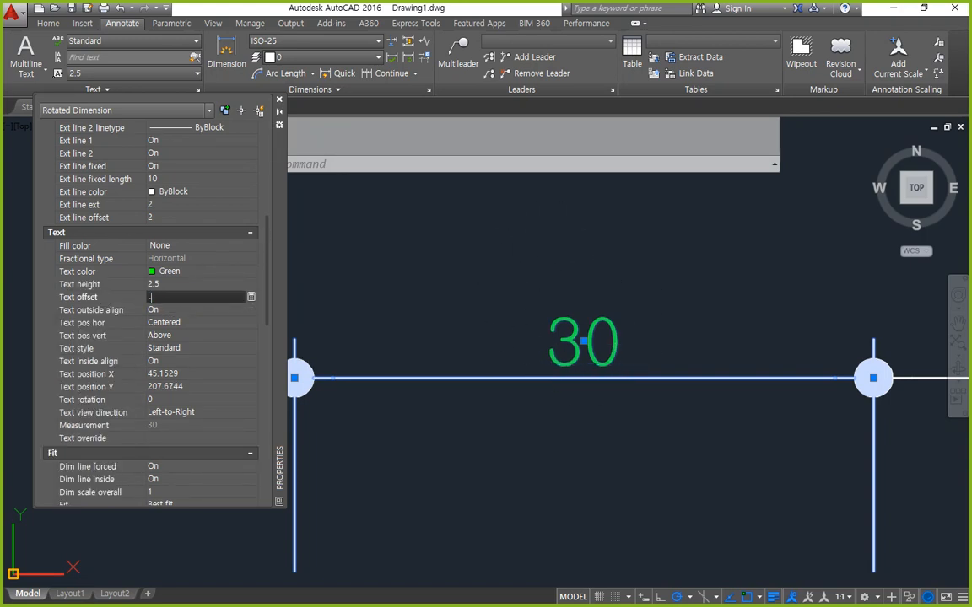
pyautogui.write('0.625')
pyautogui.press('Return')
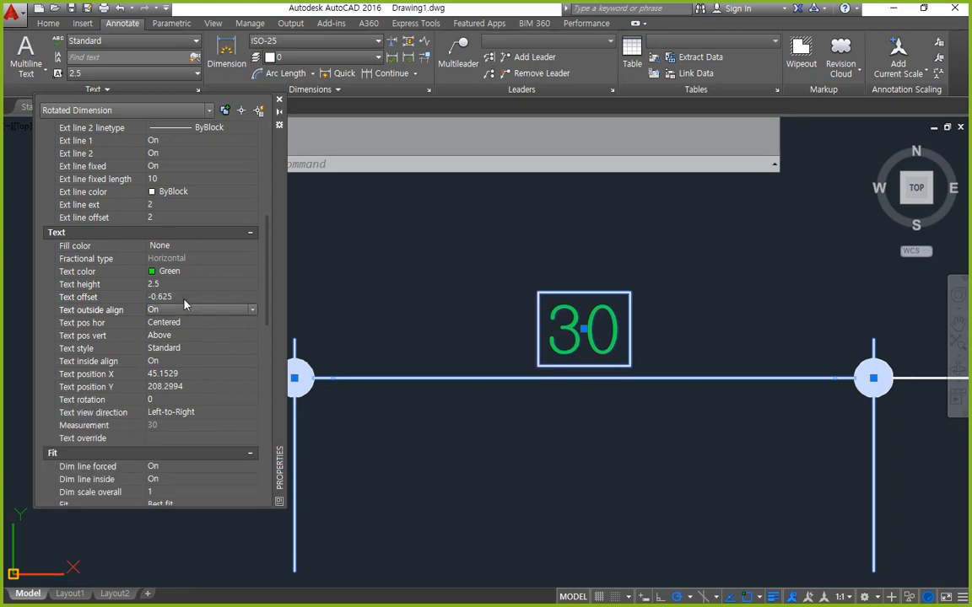
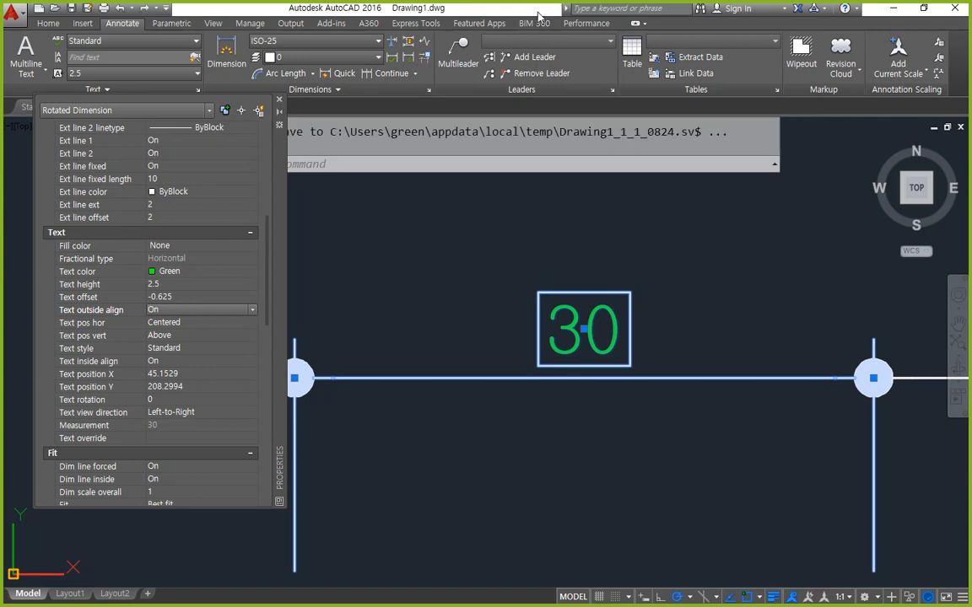
# - Open the ISO-25 dimension style for modification at its text settings
pyautogui.write('d')
pyautogui.press('Return')
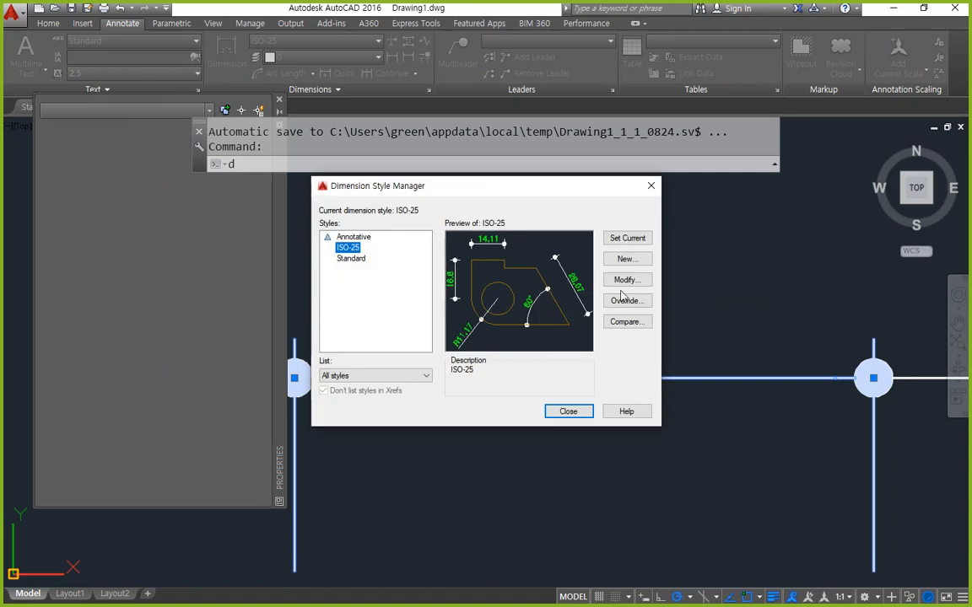
pyautogui.click(626, 279)
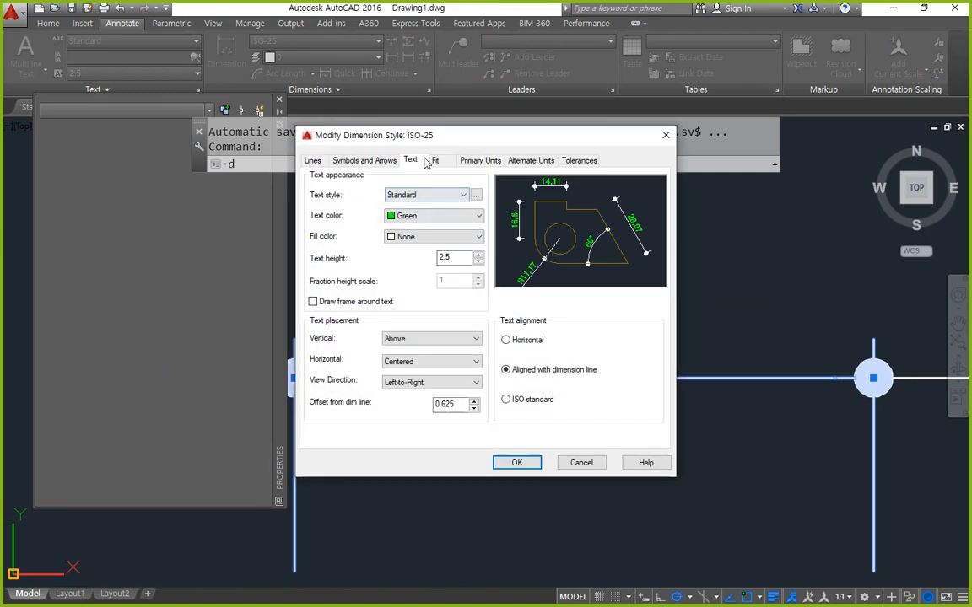
pyautogui.moveTo(304, 264); pyautogui.dragTo(487, 272)
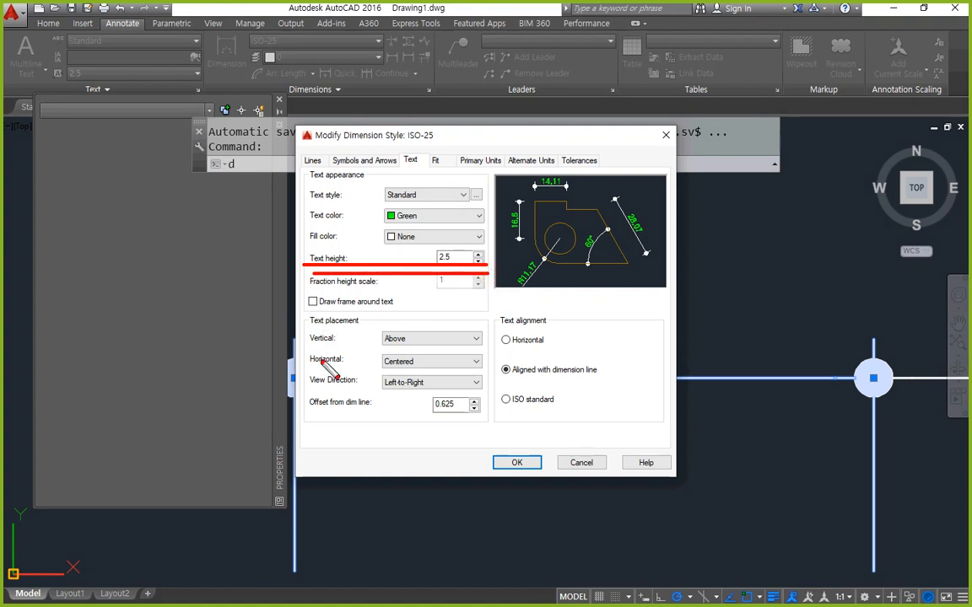
pyautogui.moveTo(351, 427); pyautogui.dragTo(337, 337)
pyautogui.moveTo(426, 428)
pyautogui.mouseDown()
pyautogui.moveTo(373, 426)
pyautogui.moveTo(301, 327)
pyautogui.moveTo(481, 341)
pyautogui.moveTo(426, 435)
pyautogui.mouseUp()
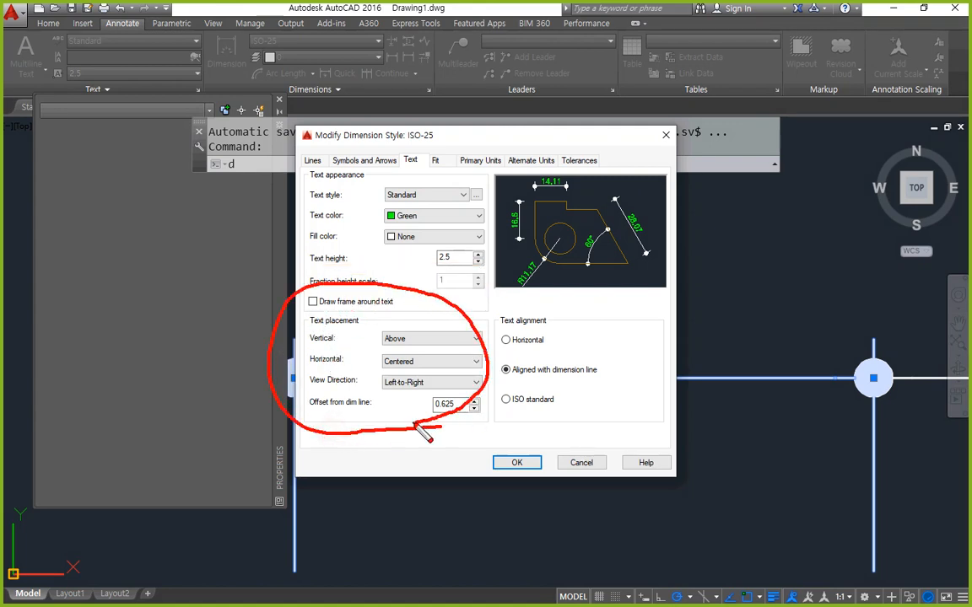
pyautogui.hotkey('ctrl', 'z')
pyautogui.moveTo(305, 346); pyautogui.dragTo(481, 345)
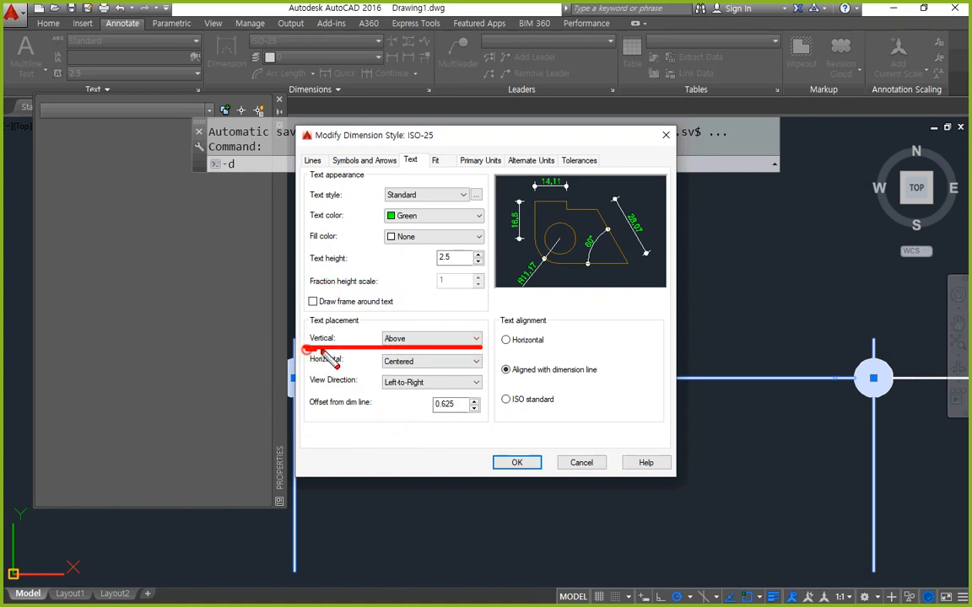
pyautogui.moveTo(481, 349); pyautogui.dragTo(306, 353)
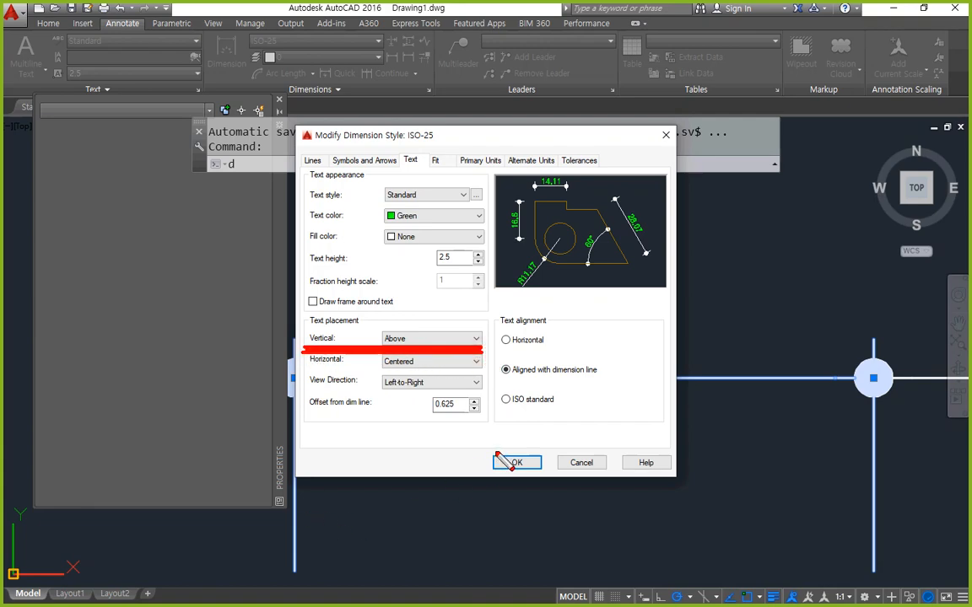
pyautogui.press('Escape')
# - Accept the ISO-25 dimension style settings and close the Properties palette
pyautogui.click(531, 462)
pyautogui.press('Escape')
pyautogui.press('Escape')
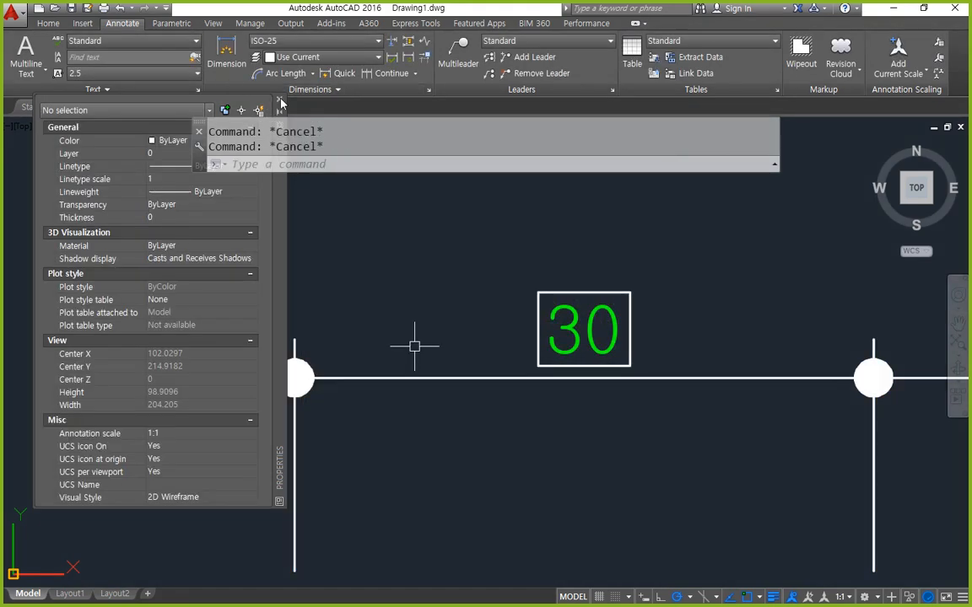
pyautogui.click(280, 101)
# - Draw a horizontal construction line in an empty area of the drawing
pyautogui.scroll(-10, 453, 297)
pyautogui.moveTo(329, 285); pyautogui.dragTo(571, 270, button='middle')
pyautogui.scroll(5, 420, 363)
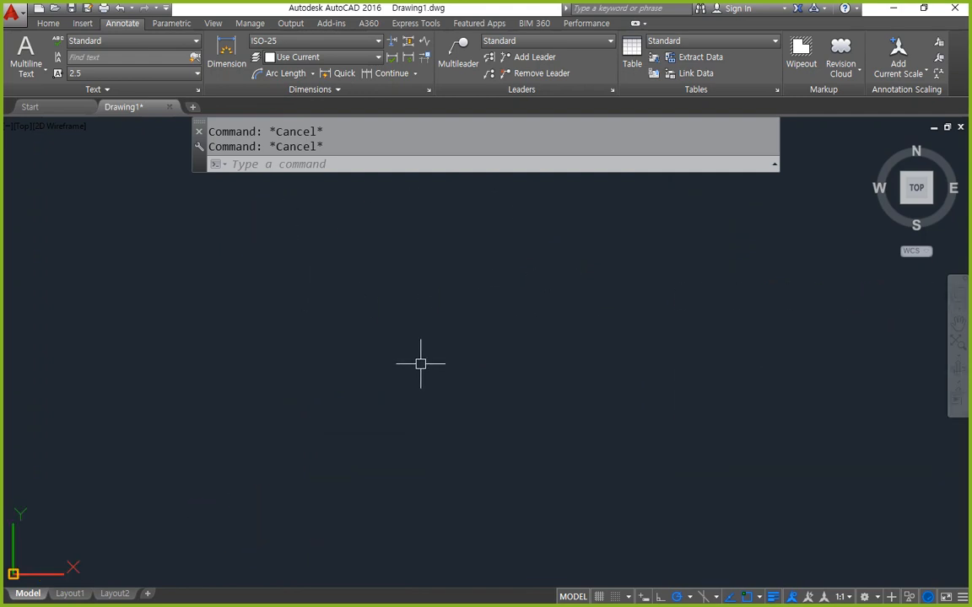
pyautogui.write('xl')
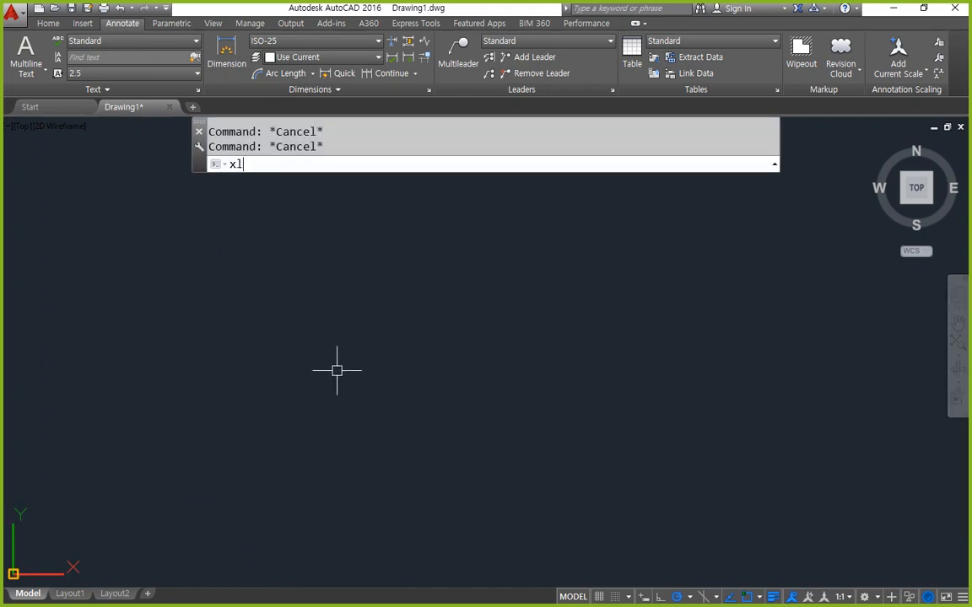
pyautogui.press('Return')
pyautogui.click(369, 402)
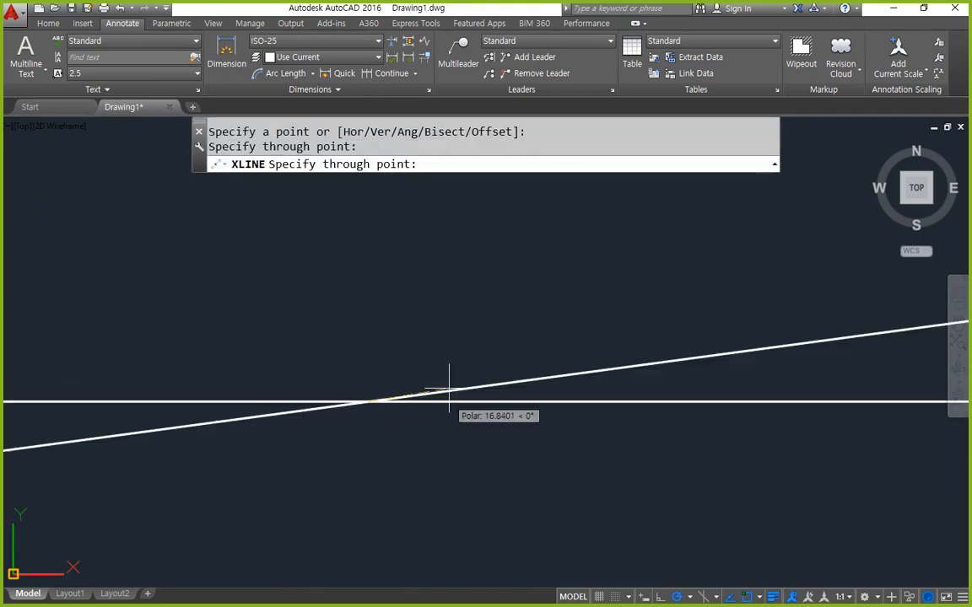
# - Using polar tracking, add construction lines through the same base point at 30°, 60°, 90°, 120° and 150°
pyautogui.click(690, 597)
pyautogui.click(641, 429)
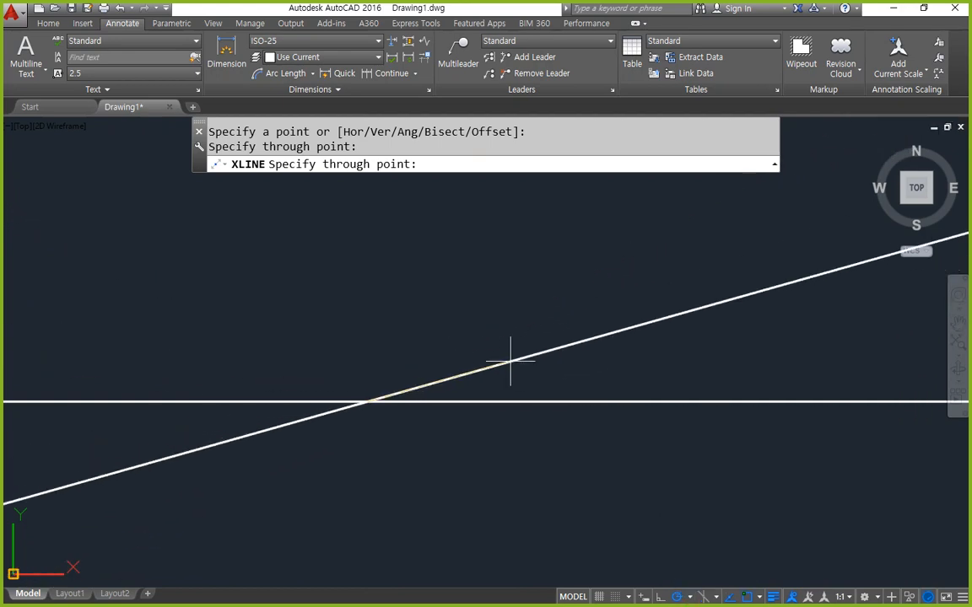
pyautogui.click(468, 341)
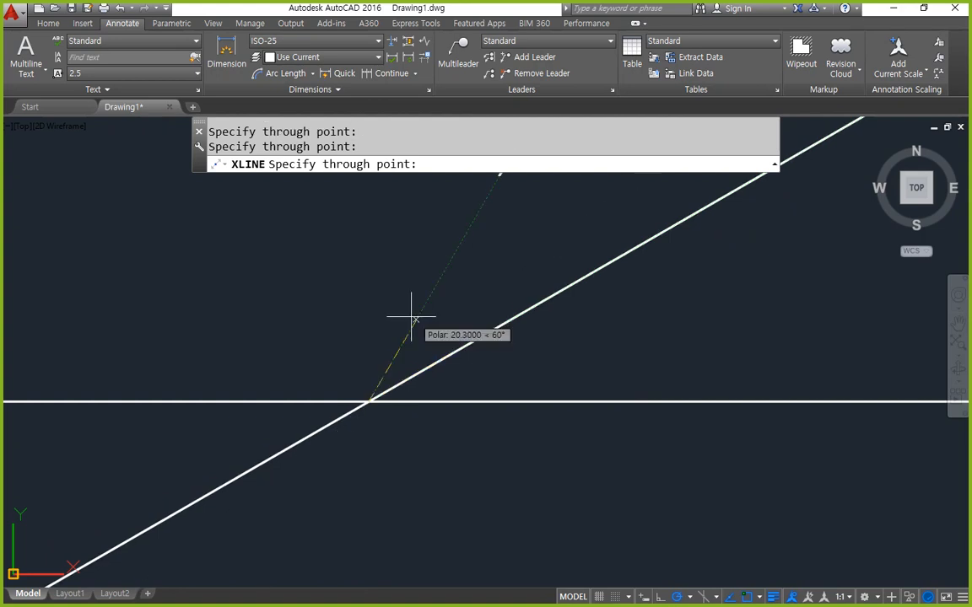
pyautogui.click(411, 320)
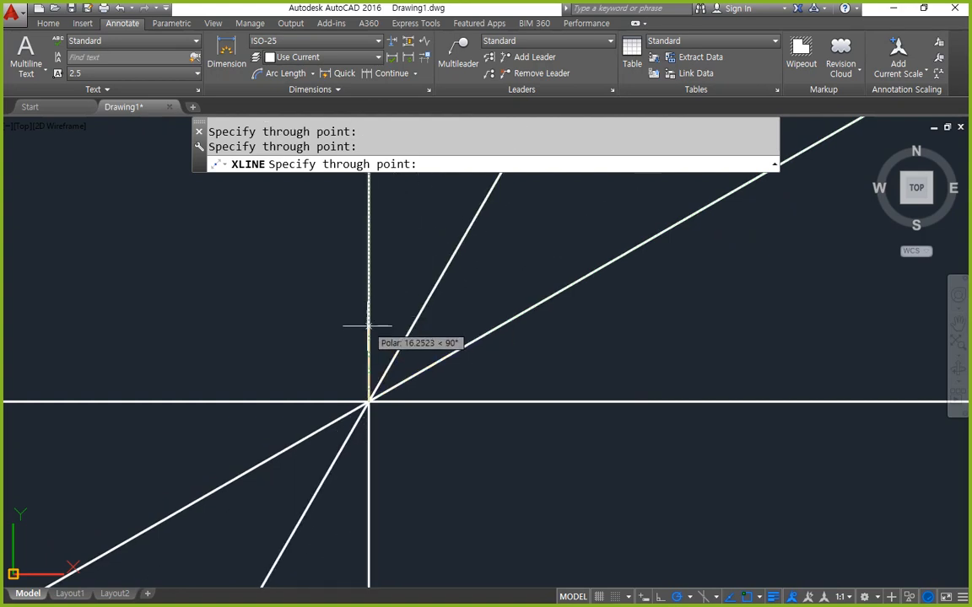
pyautogui.click(367, 326)
pyautogui.click(329, 343)
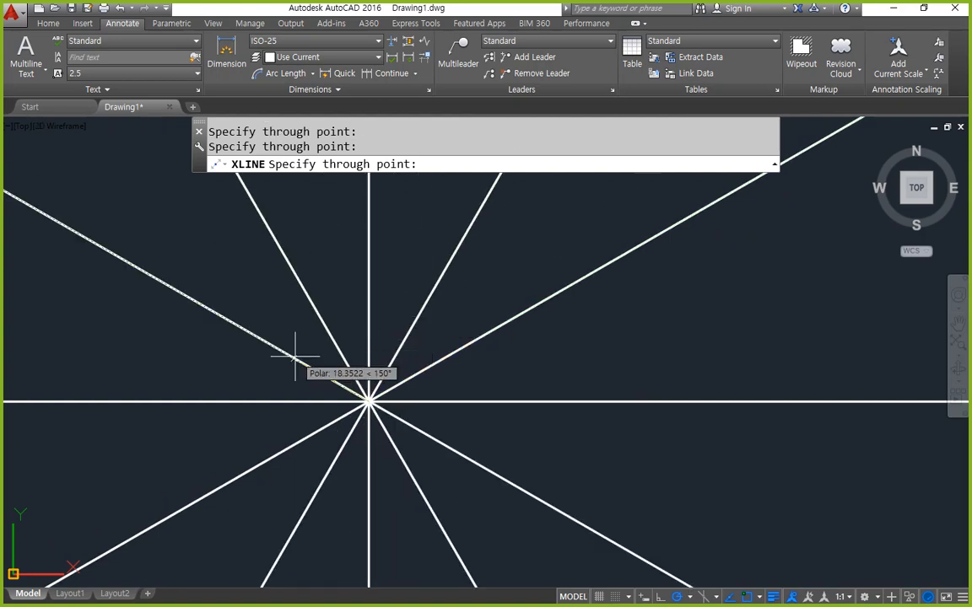
pyautogui.click(295, 350)
pyautogui.press('Return')
# - Draw a circle with radius 30 centred on the intersection of the construction lines
pyautogui.write('c')
pyautogui.press('Return')
pyautogui.click(368, 403)
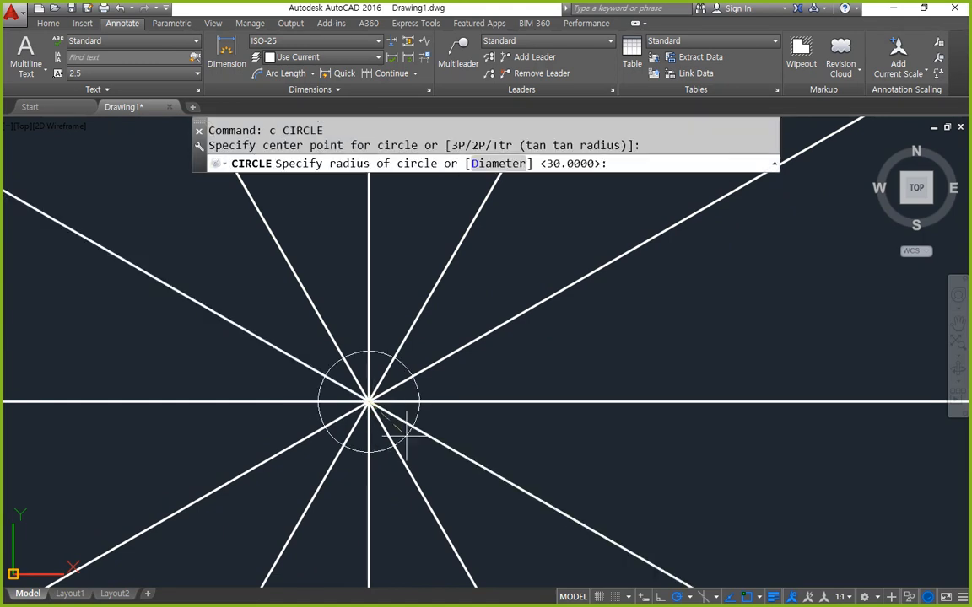
pyautogui.write('30')
pyautogui.press('Return')
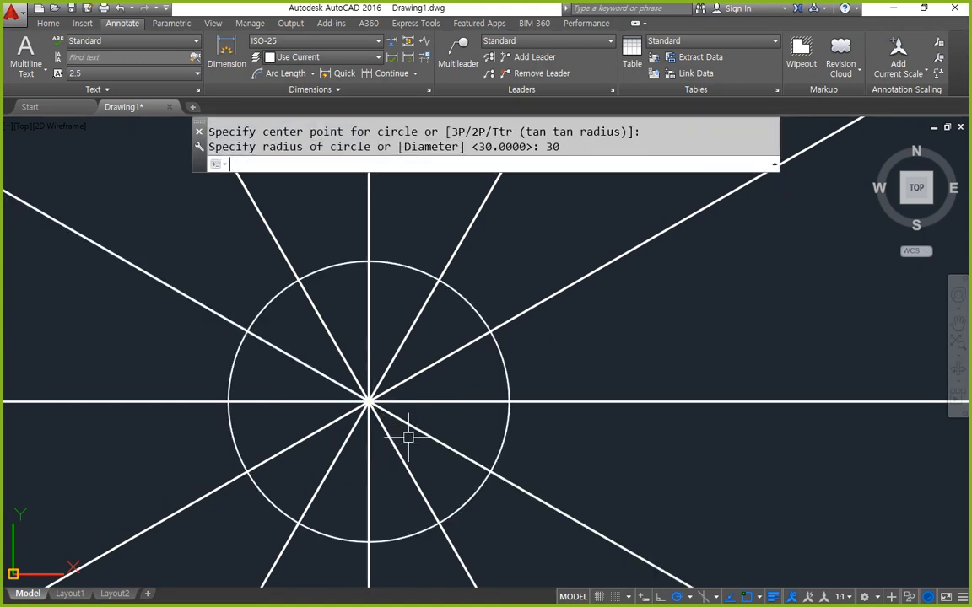
# - Trim all construction lines outside the circle, using the circle as cutting edge and a fence around it
pyautogui.write('tr')
pyautogui.press('Return')
pyautogui.click(510, 437)
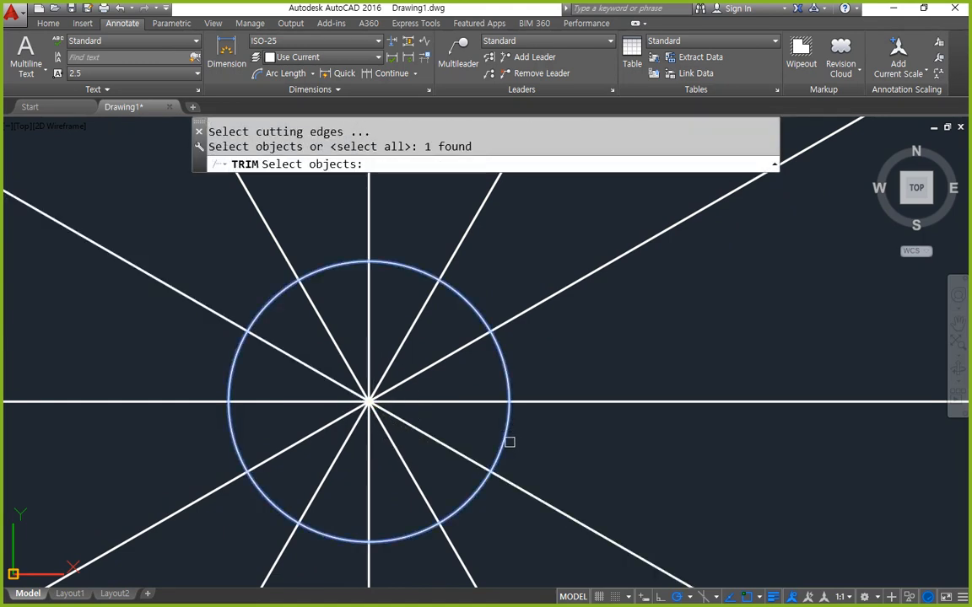
pyautogui.press('Return')
pyautogui.write('f')
pyautogui.press('Return')
pyautogui.click(574, 553)
pyautogui.click(561, 248)
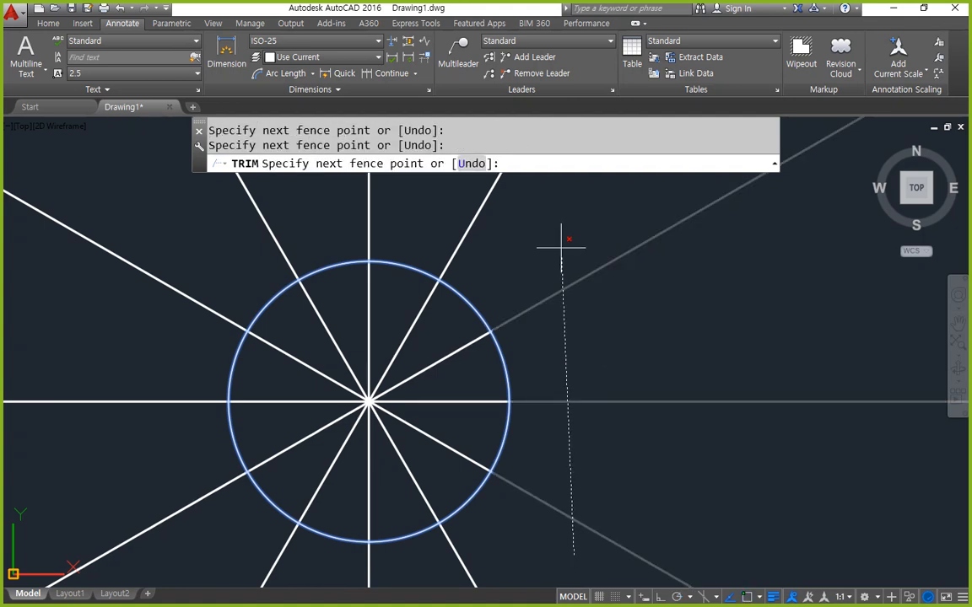
pyautogui.click(443, 209)
pyautogui.click(193, 234)
pyautogui.click(118, 352)
pyautogui.click(162, 536)
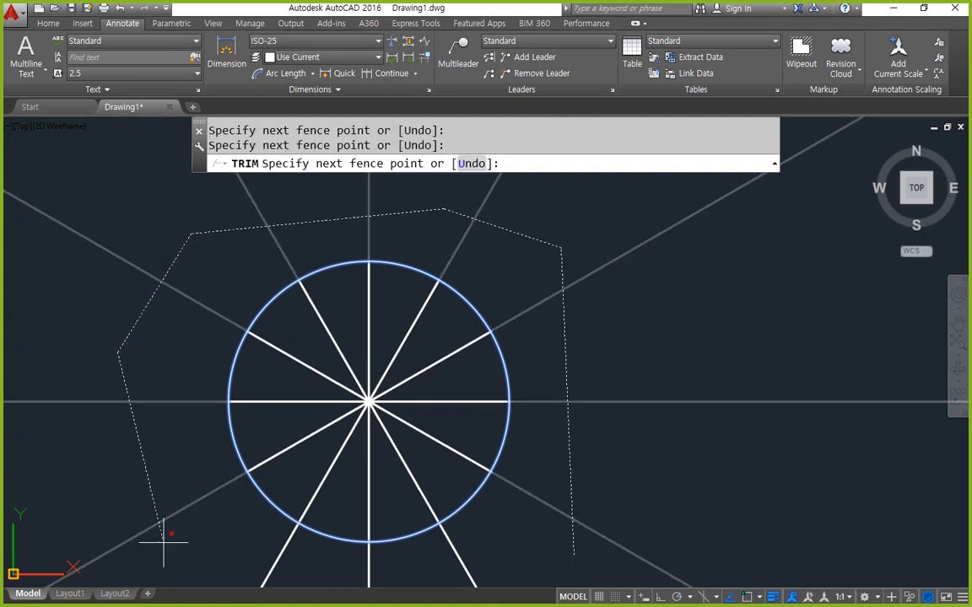
pyautogui.click(371, 584)
pyautogui.press('Return')
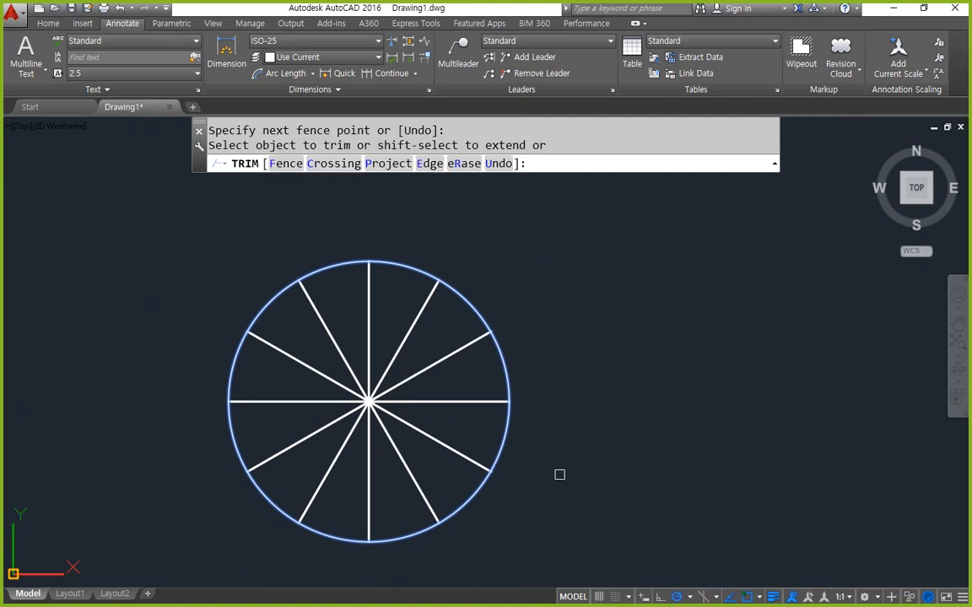
pyautogui.press('Escape')
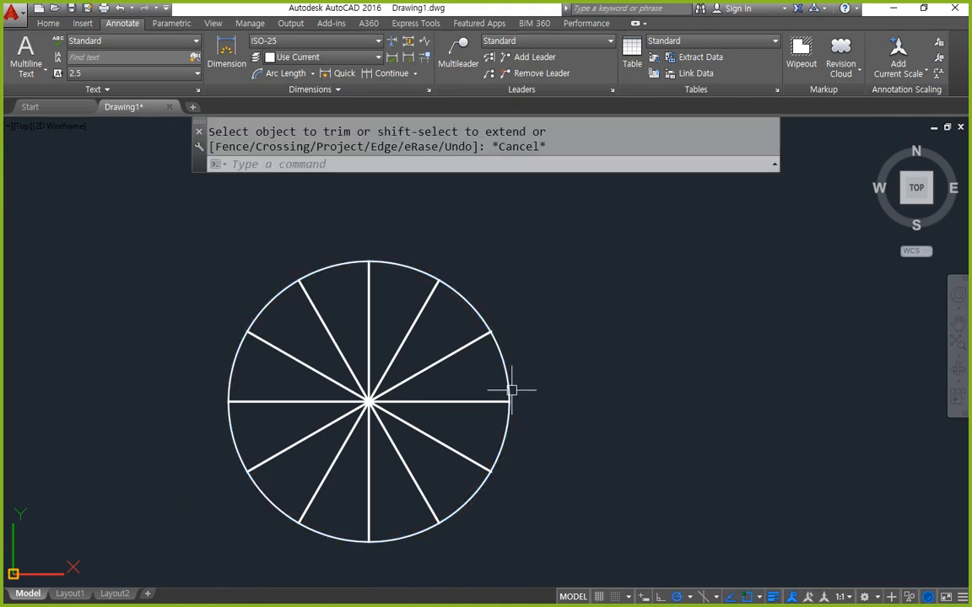
# - Add an angular dimension between the horizontal spoke and the adjacent upper-right spoke, placed outside the circle
pyautogui.click(312, 74)
pyautogui.click(290, 148)
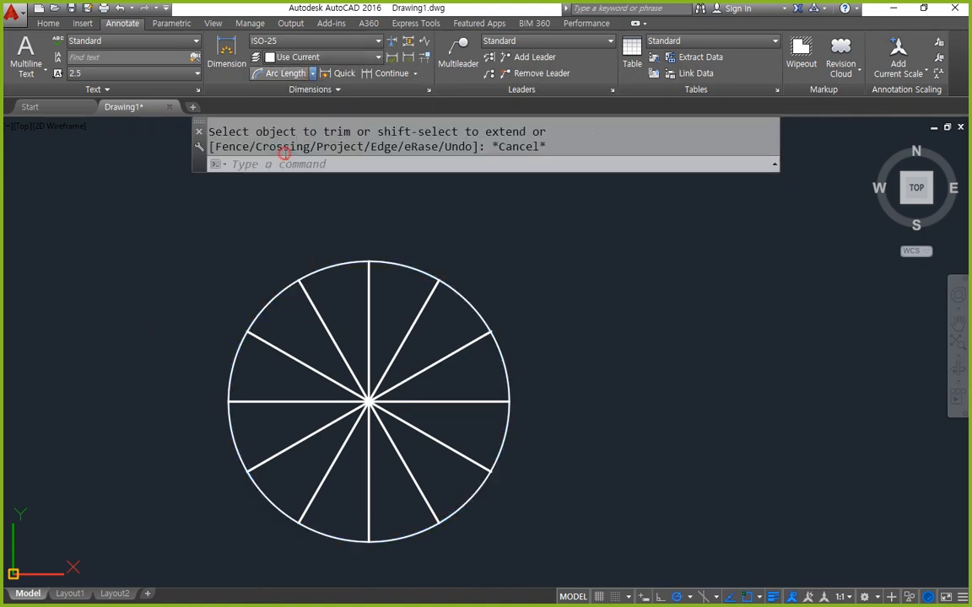
pyautogui.click(496, 400)
pyautogui.click(474, 334)
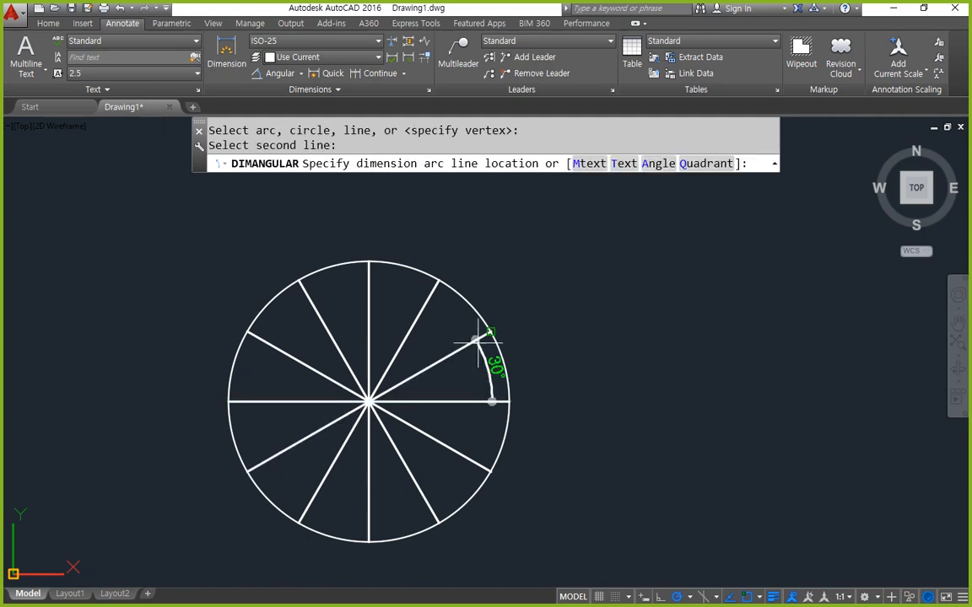
pyautogui.click(550, 338)
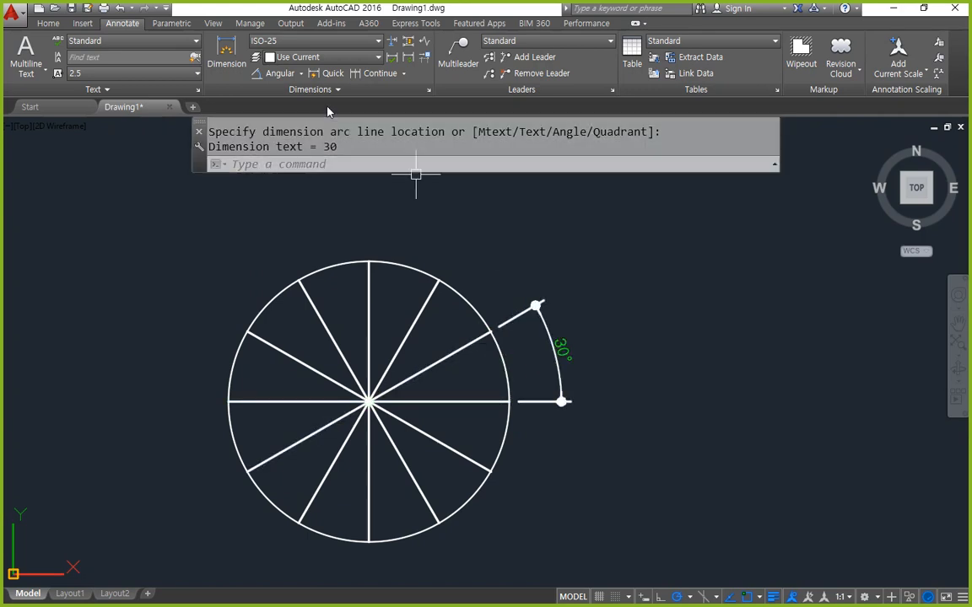
# - Continue the angular dimension counterclockwise from spoke to spoke around the whole circle, back to the horizontal spoke
pyautogui.click(377, 73)
pyautogui.click(438, 279)
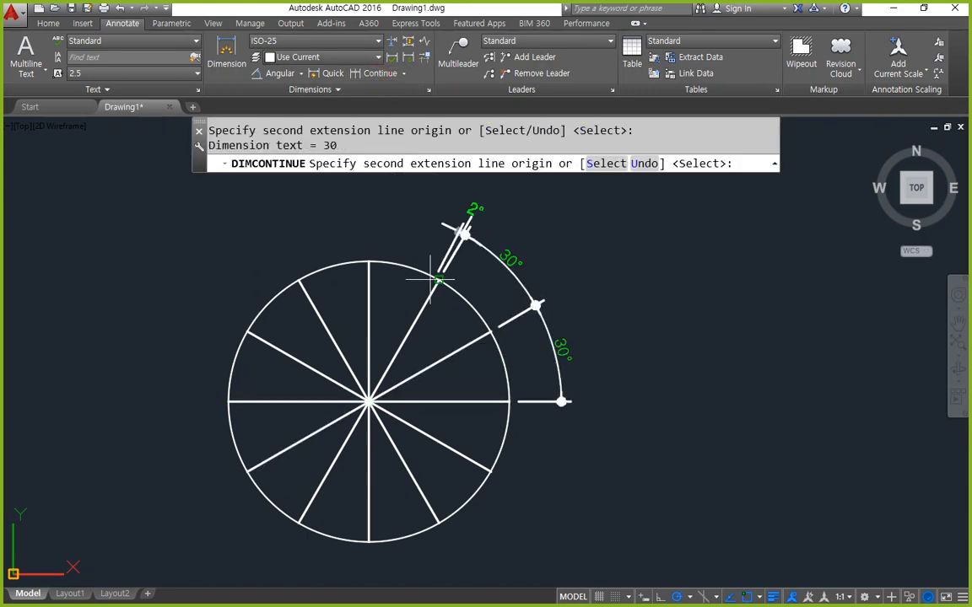
pyautogui.click(368, 262)
pyautogui.click(300, 281)
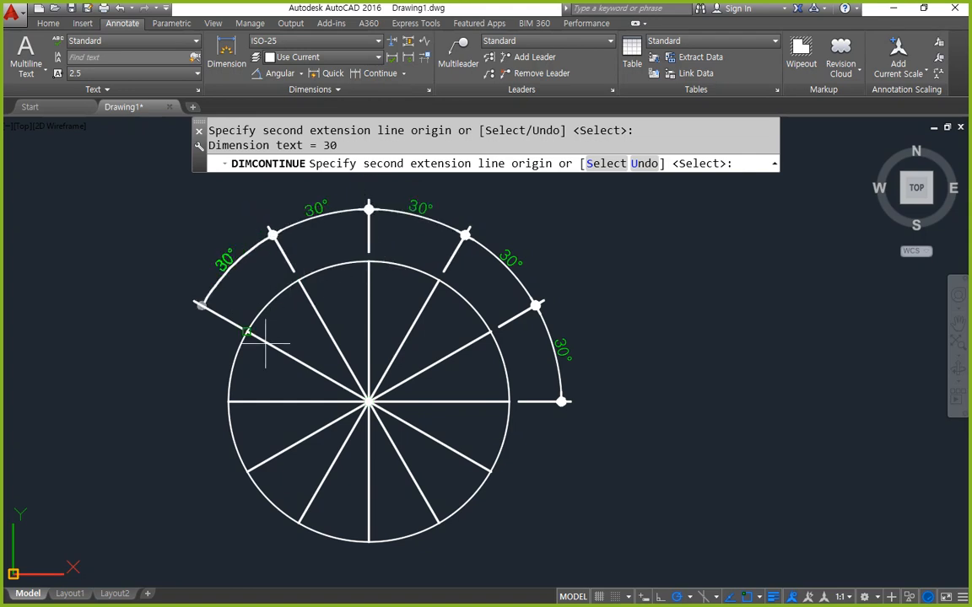
pyautogui.click(254, 334)
pyautogui.click(257, 400)
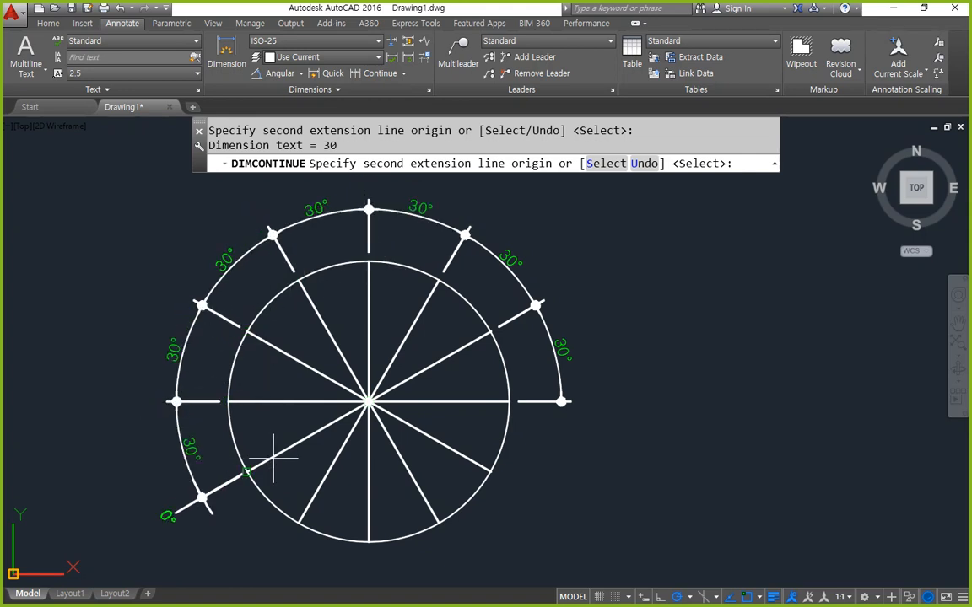
pyautogui.click(276, 455)
pyautogui.click(317, 503)
pyautogui.click(368, 506)
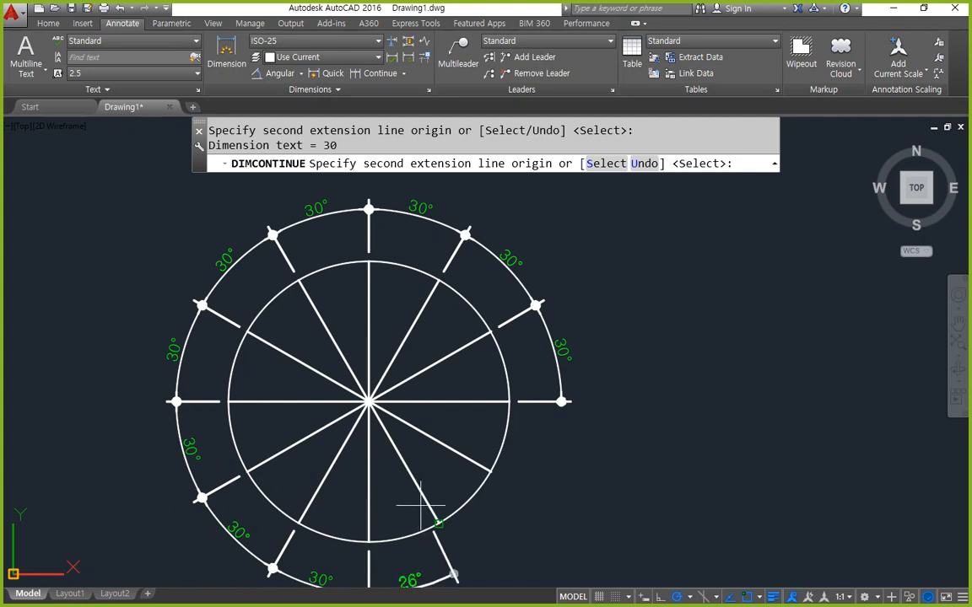
pyautogui.click(424, 504)
pyautogui.click(466, 463)
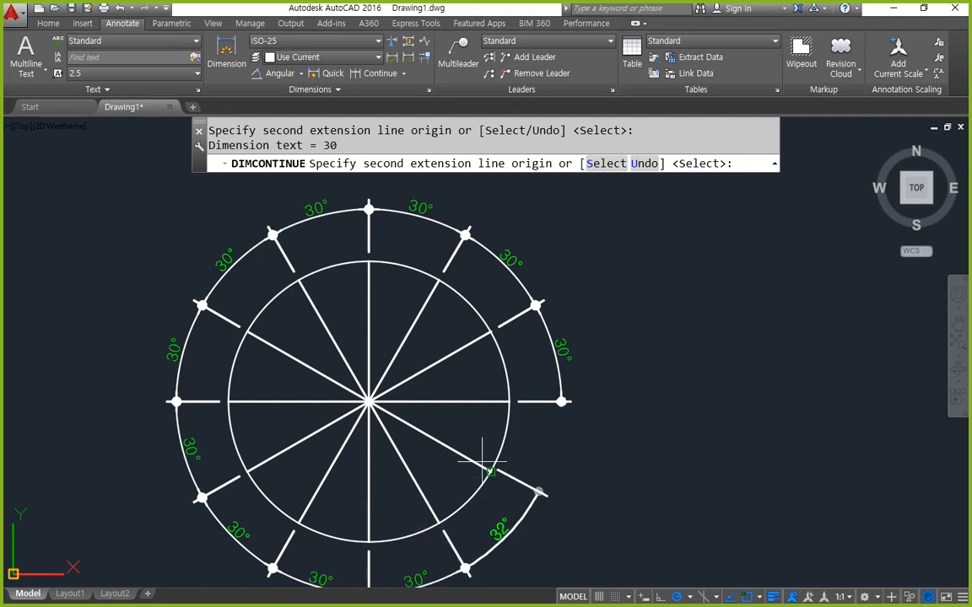
pyautogui.click(510, 401)
pyautogui.press('Return')
pyautogui.press('Escape')
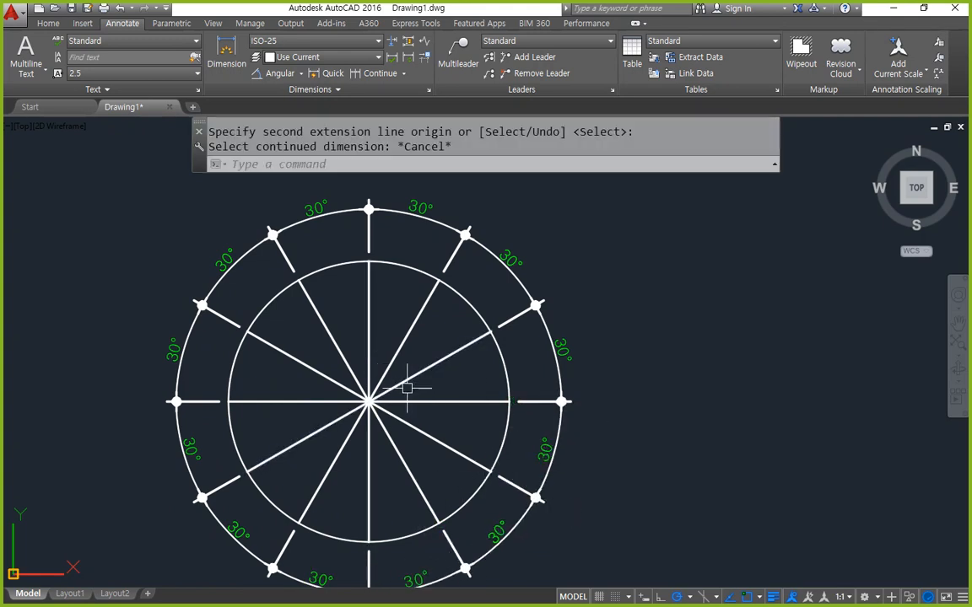
pyautogui.write('z')
pyautogui.press('Return')
pyautogui.press('Return')
pyautogui.moveTo(384, 339); pyautogui.dragTo(382, 357)
pyautogui.press('Escape')
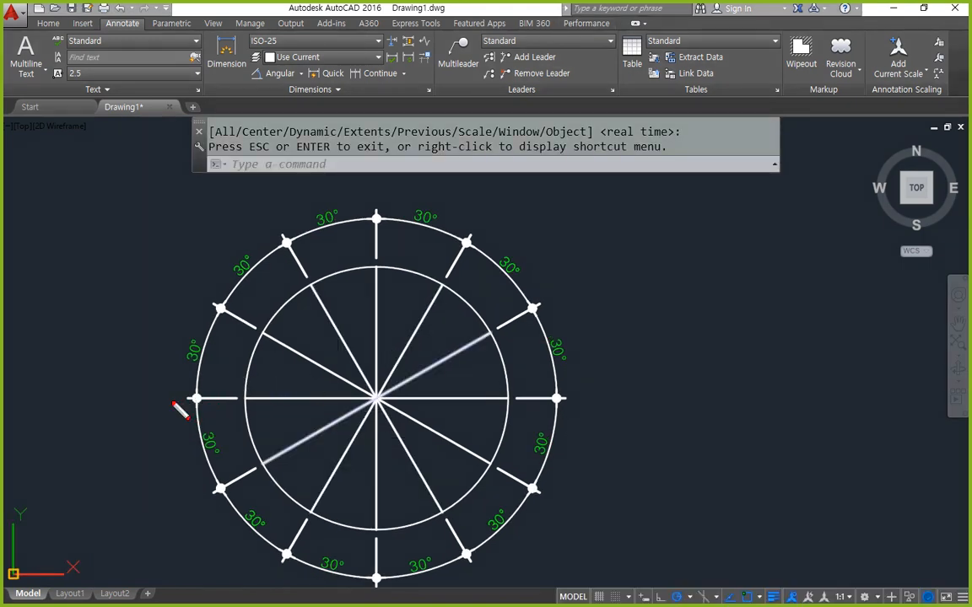
pyautogui.moveTo(124, 405); pyautogui.dragTo(664, 420)
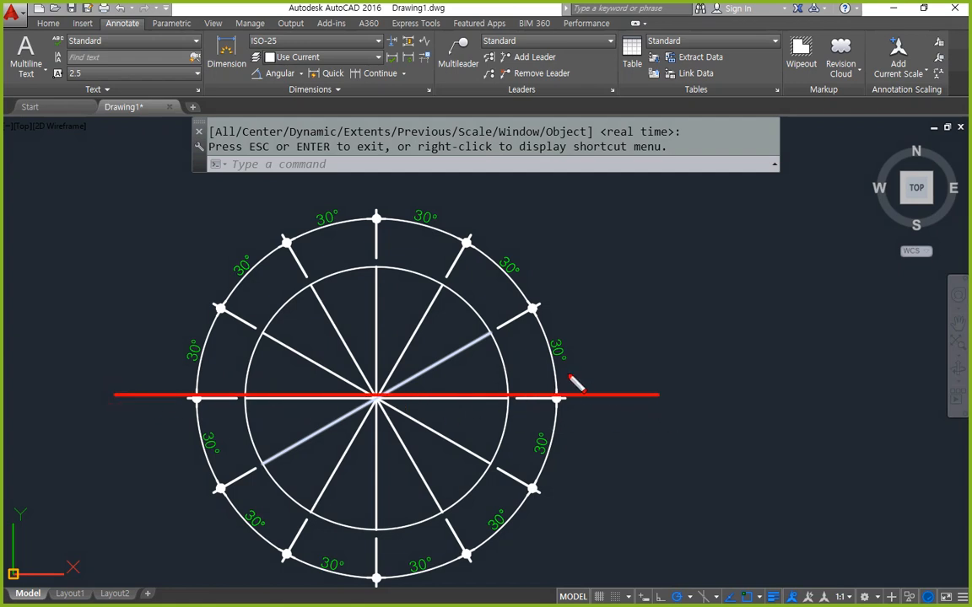
pyautogui.moveTo(605, 374)
pyautogui.mouseDown()
pyautogui.moveTo(550, 344)
pyautogui.moveTo(595, 341)
pyautogui.mouseUp()
pyautogui.moveTo(484, 253); pyautogui.dragTo(528, 273)
pyautogui.moveTo(435, 238)
pyautogui.mouseDown()
pyautogui.moveTo(475, 220)
pyautogui.moveTo(451, 224)
pyautogui.mouseUp()
pyautogui.moveTo(305, 221)
pyautogui.mouseDown()
pyautogui.moveTo(335, 196)
pyautogui.moveTo(331, 216)
pyautogui.mouseUp()
pyautogui.moveTo(240, 257)
pyautogui.mouseDown()
pyautogui.moveTo(225, 219)
pyautogui.moveTo(237, 268)
pyautogui.mouseUp()
pyautogui.moveTo(145, 342)
pyautogui.mouseDown()
pyautogui.moveTo(125, 330)
pyautogui.moveTo(126, 317)
pyautogui.mouseUp()
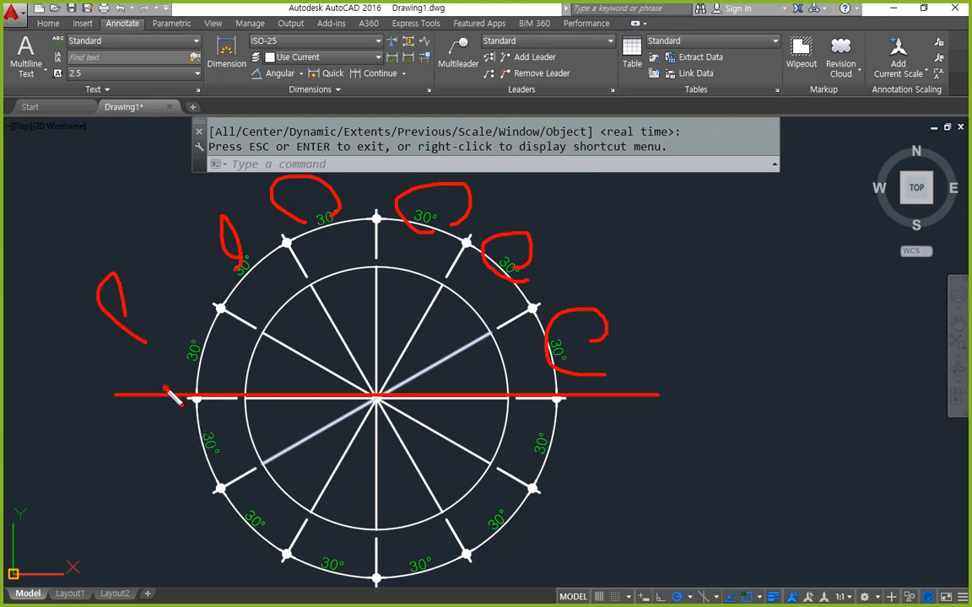
pyautogui.moveTo(167, 391); pyautogui.dragTo(617, 389)
pyautogui.moveTo(537, 457)
pyautogui.mouseDown()
pyautogui.moveTo(513, 449)
pyautogui.moveTo(529, 426)
pyautogui.mouseUp()
pyautogui.moveTo(502, 506); pyautogui.dragTo(498, 533)
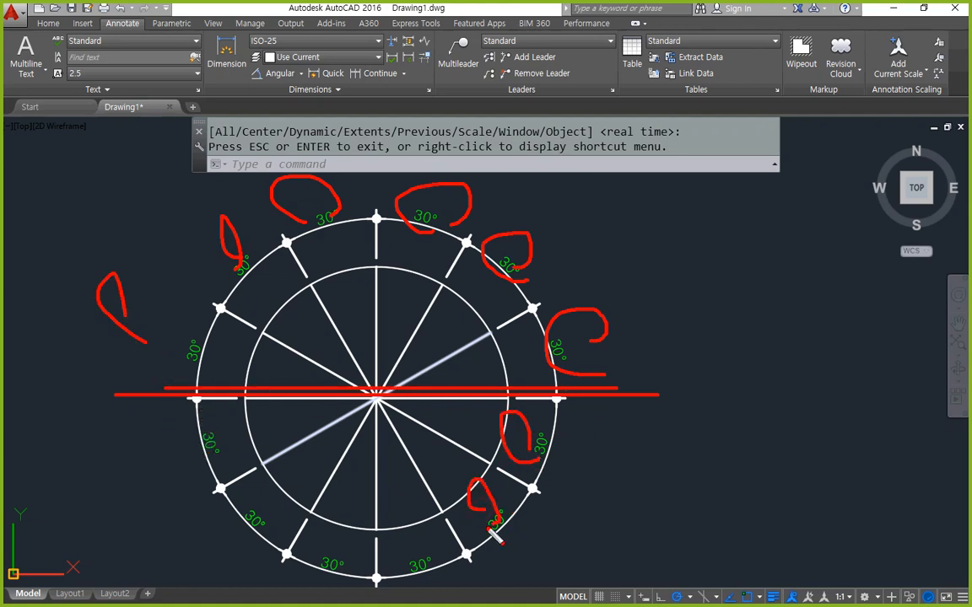
pyautogui.moveTo(433, 567)
pyautogui.mouseDown()
pyautogui.moveTo(378, 541)
pyautogui.moveTo(395, 564)
pyautogui.mouseUp()
pyautogui.moveTo(326, 571)
pyautogui.mouseDown()
pyautogui.moveTo(317, 540)
pyautogui.moveTo(318, 554)
pyautogui.mouseUp()
pyautogui.moveTo(255, 544)
pyautogui.mouseDown()
pyautogui.moveTo(237, 532)
pyautogui.moveTo(235, 492)
pyautogui.mouseUp()
pyautogui.moveTo(167, 427)
pyautogui.mouseDown()
pyautogui.moveTo(165, 394)
pyautogui.moveTo(209, 435)
pyautogui.mouseUp()
pyautogui.press('Escape')
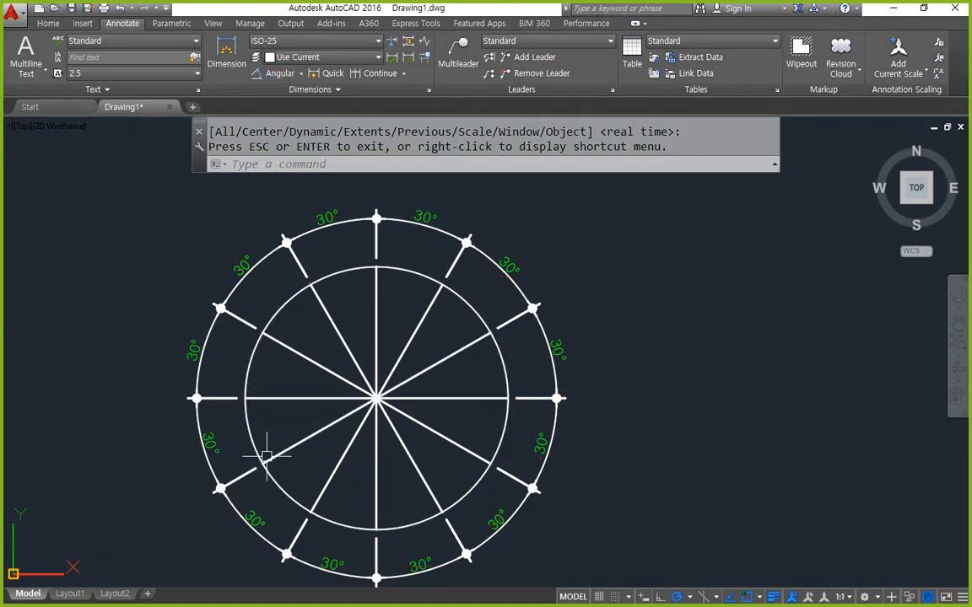
# - Add an angular dimension between the lower-left and upper-left spokes, placed outside the existing dimension ring
pyautogui.click(279, 72)
pyautogui.click(272, 449)
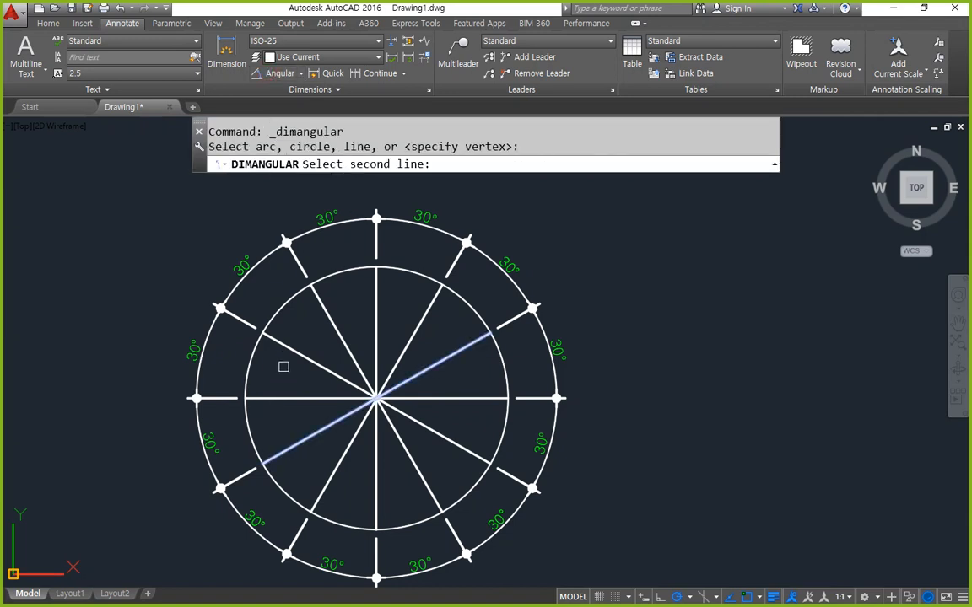
pyautogui.click(257, 328)
pyautogui.click(156, 347)
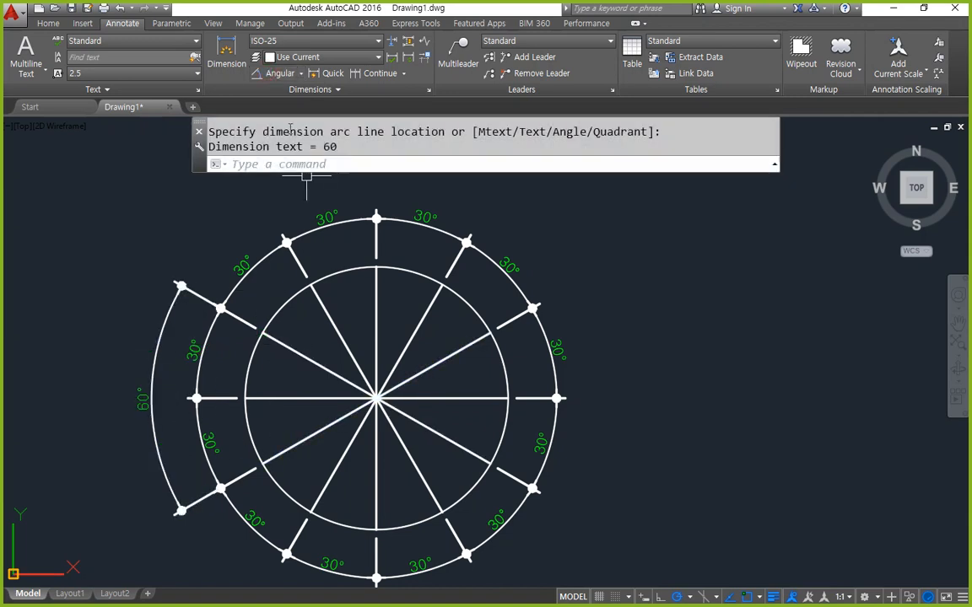
# - Add an angular dimension between the upper-right and lower-right spokes, placed outside the existing dimension ring
pyautogui.click(278, 72)
pyautogui.click(470, 367)
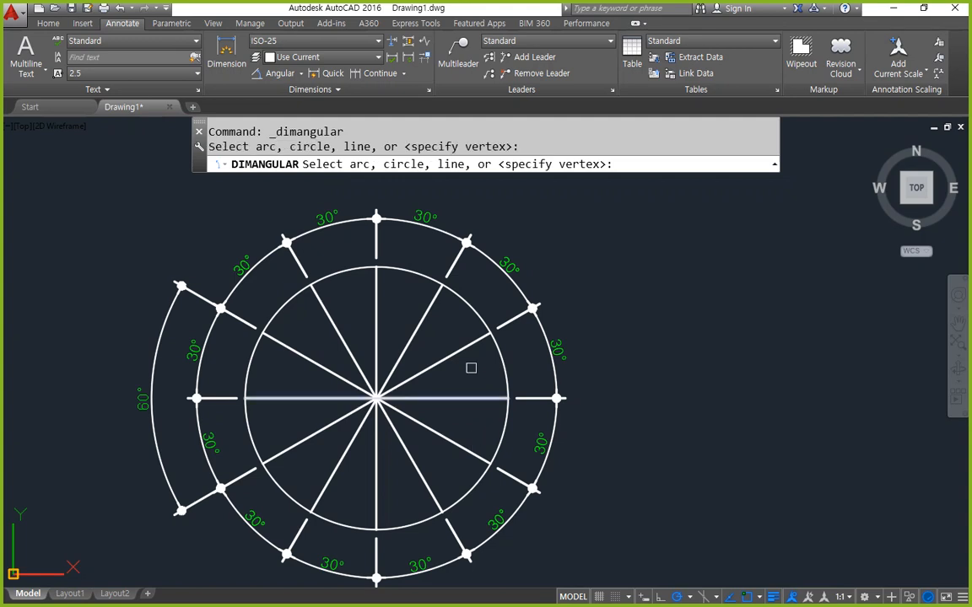
pyautogui.click(466, 346)
pyautogui.click(469, 458)
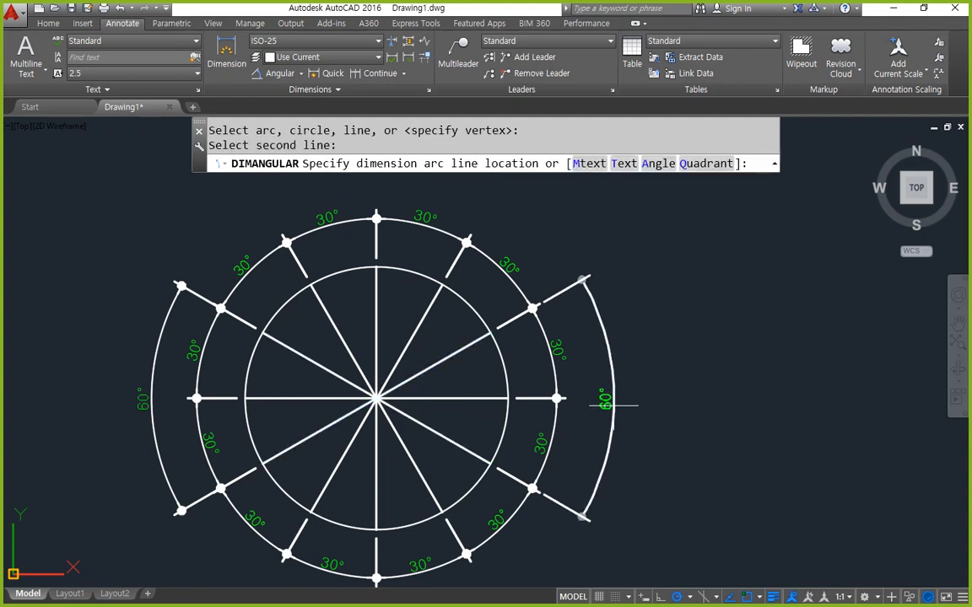
pyautogui.click(609, 398)
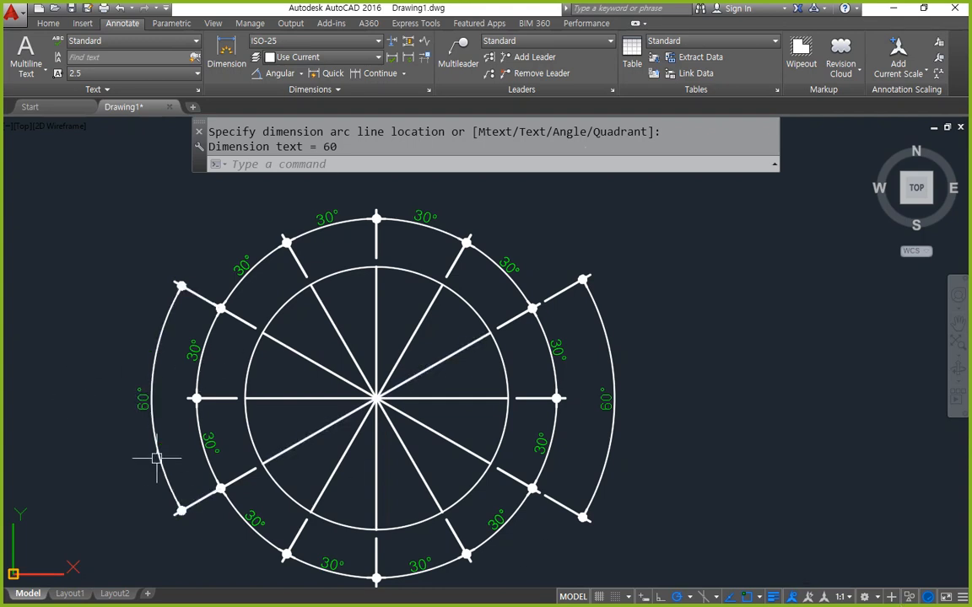
pyautogui.moveTo(121, 434); pyautogui.dragTo(103, 420)
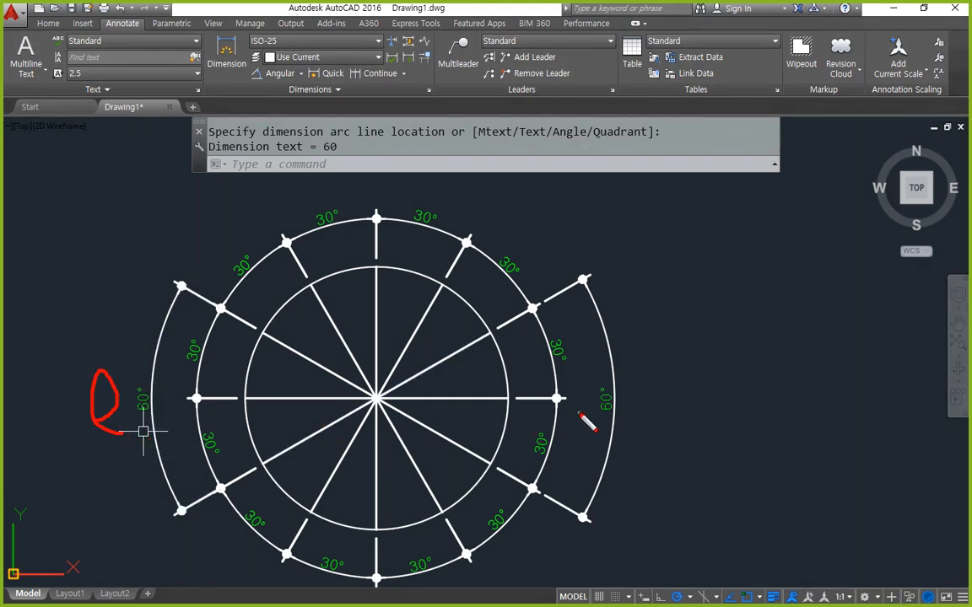
pyautogui.moveTo(580, 414); pyautogui.dragTo(605, 420)
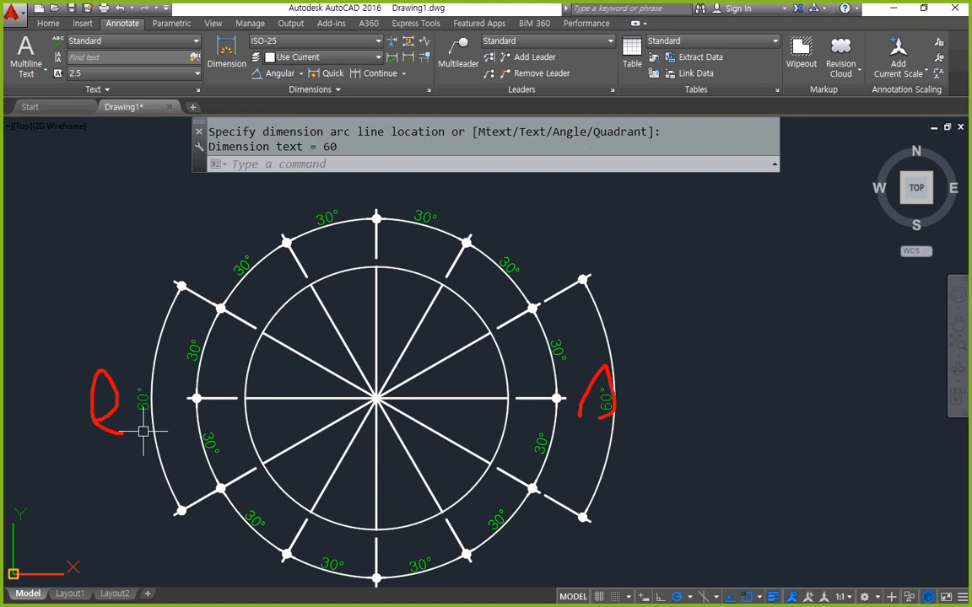
pyautogui.moveTo(152, 381); pyautogui.dragTo(70, 381)
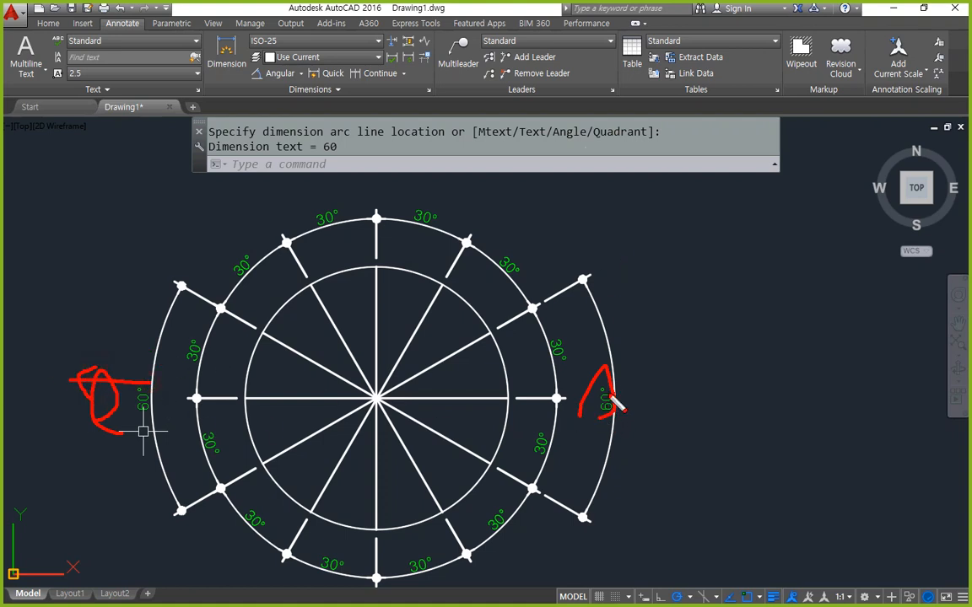
pyautogui.moveTo(596, 388); pyautogui.dragTo(617, 417)
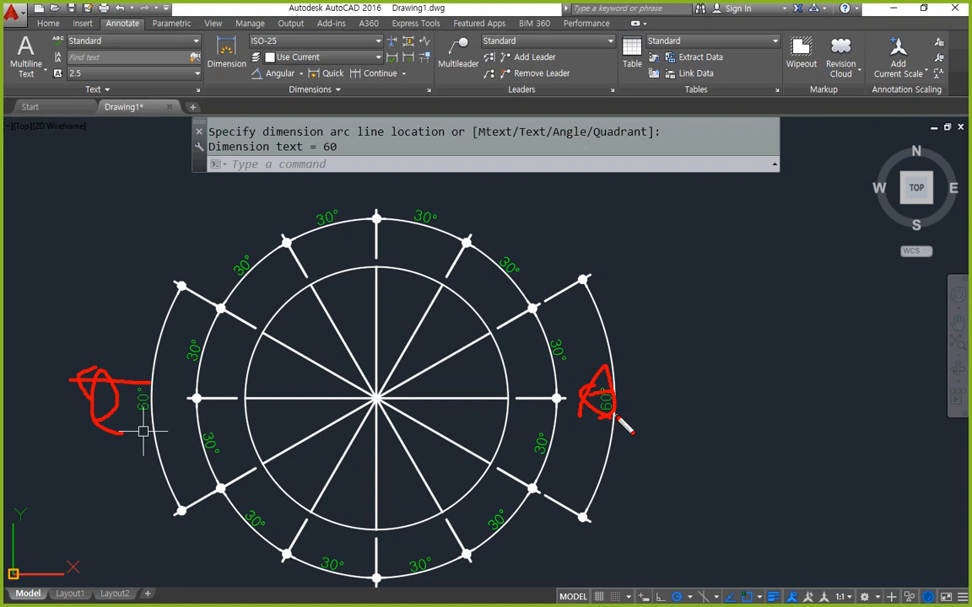
pyautogui.press('e')
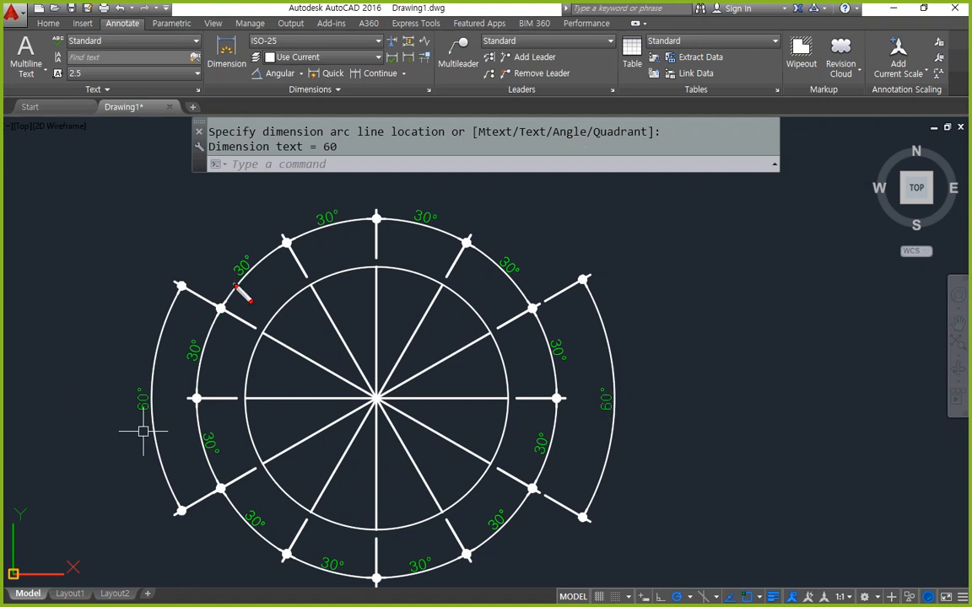
pyautogui.moveTo(191, 400)
pyautogui.mouseDown()
pyautogui.moveTo(479, 403)
pyautogui.moveTo(580, 416)
pyautogui.mouseUp()
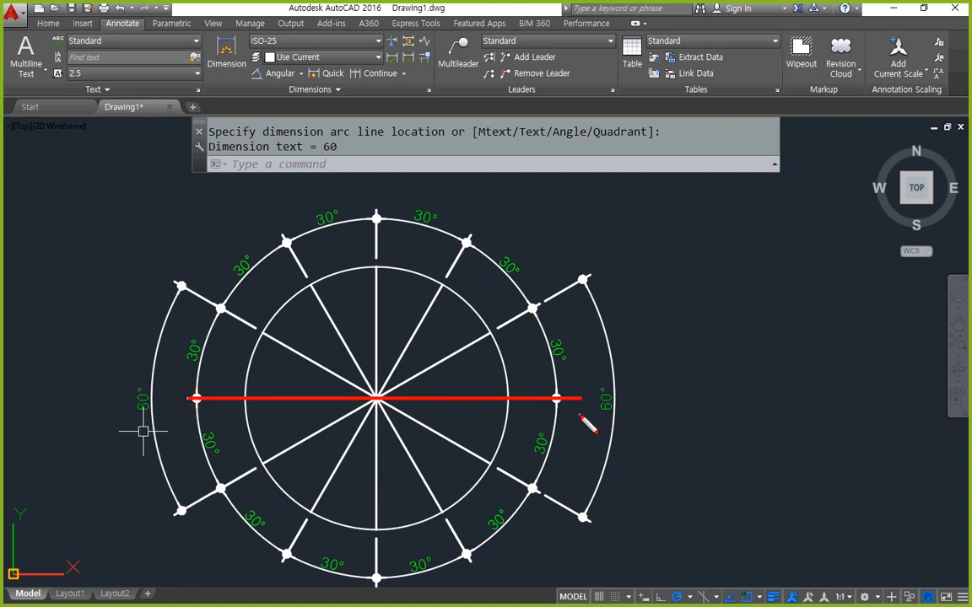
pyautogui.moveTo(570, 355)
pyautogui.mouseDown()
pyautogui.moveTo(444, 201)
pyautogui.moveTo(184, 251)
pyautogui.mouseUp()
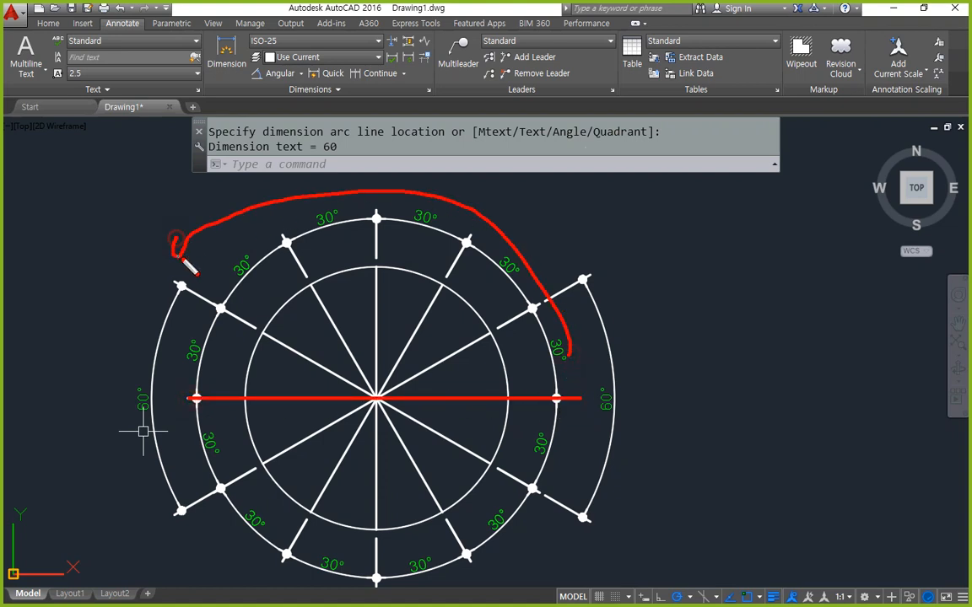
pyautogui.moveTo(560, 413)
pyautogui.mouseDown()
pyautogui.moveTo(518, 497)
pyautogui.moveTo(205, 449)
pyautogui.mouseUp()
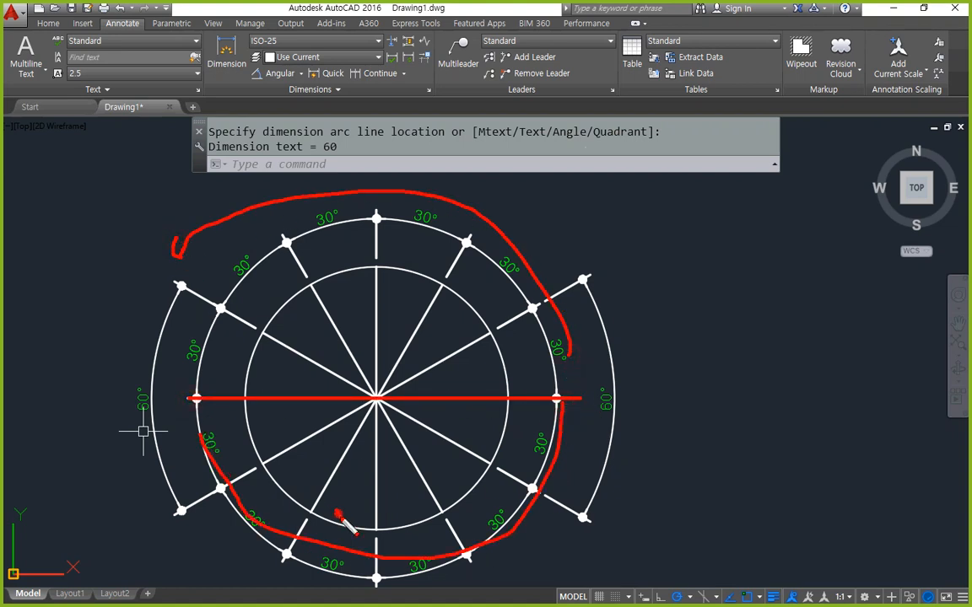
pyautogui.moveTo(338, 514)
pyautogui.mouseDown()
pyautogui.moveTo(326, 481)
pyautogui.moveTo(397, 497)
pyautogui.mouseUp()
pyautogui.moveTo(181, 285); pyautogui.dragTo(181, 510)
pyautogui.moveTo(144, 405)
pyautogui.mouseDown()
pyautogui.moveTo(134, 402)
pyautogui.moveTo(144, 437)
pyautogui.mouseUp()
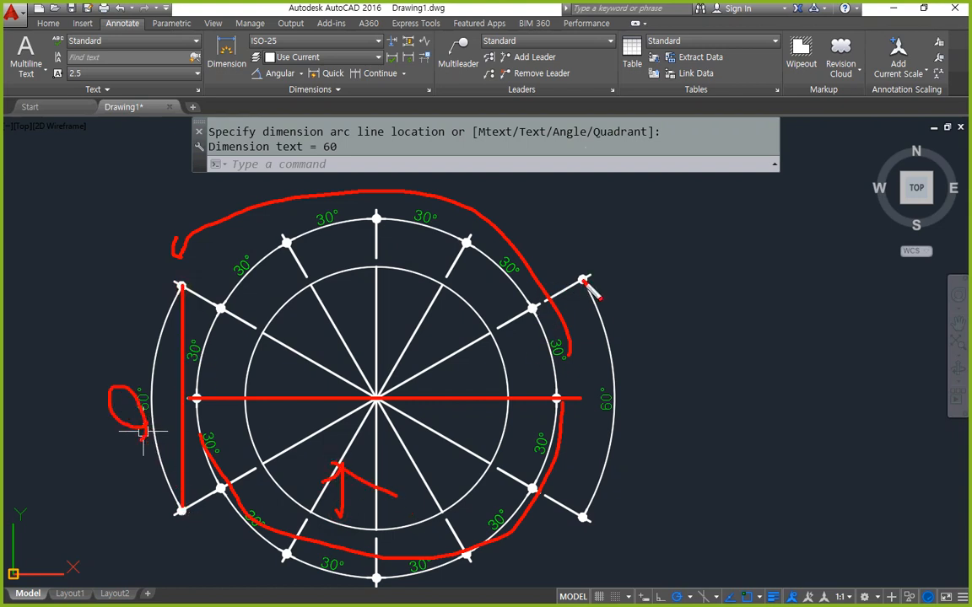
pyautogui.moveTo(584, 282); pyautogui.dragTo(582, 514)
pyautogui.moveTo(594, 398); pyautogui.dragTo(587, 409)
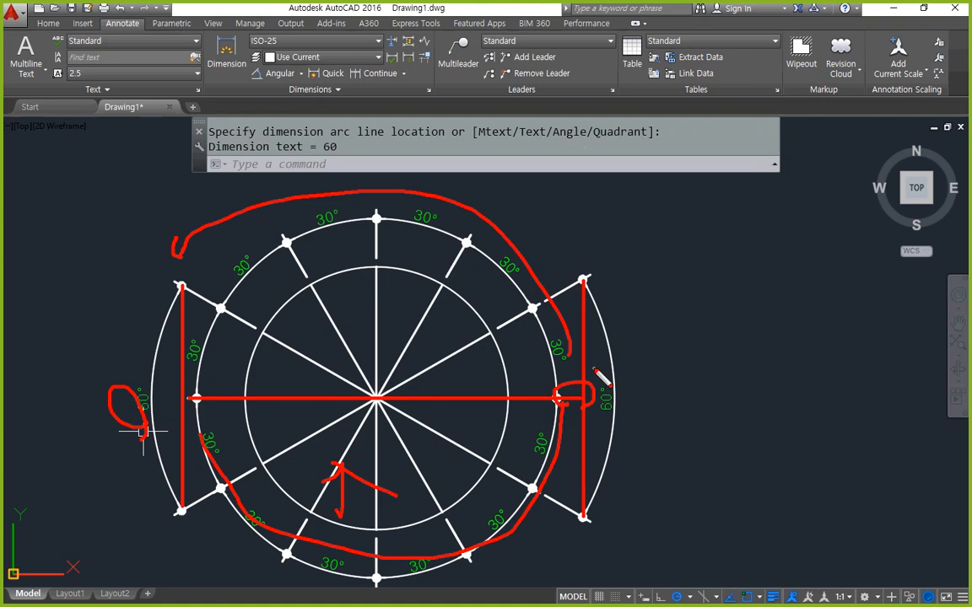
pyautogui.press('Escape')
# - Open the text settings of the ISO-25 dimension style for modification, keeping the dialog clear of the drawing
pyautogui.write('d')
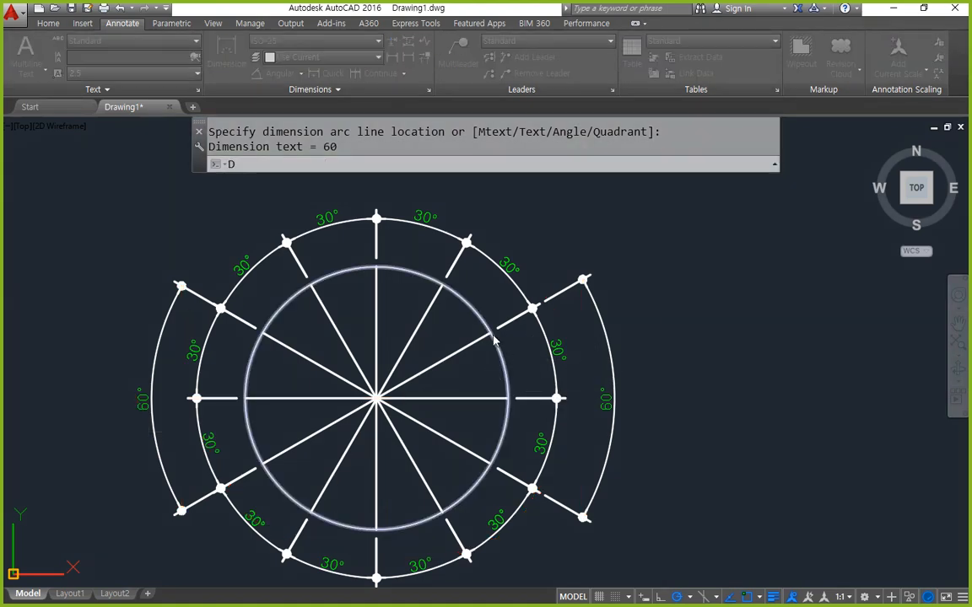
pyautogui.press('Return')
pyautogui.moveTo(460, 198)
pyautogui.mouseDown()
pyautogui.moveTo(679, 186)
pyautogui.moveTo(769, 125)
pyautogui.mouseUp()
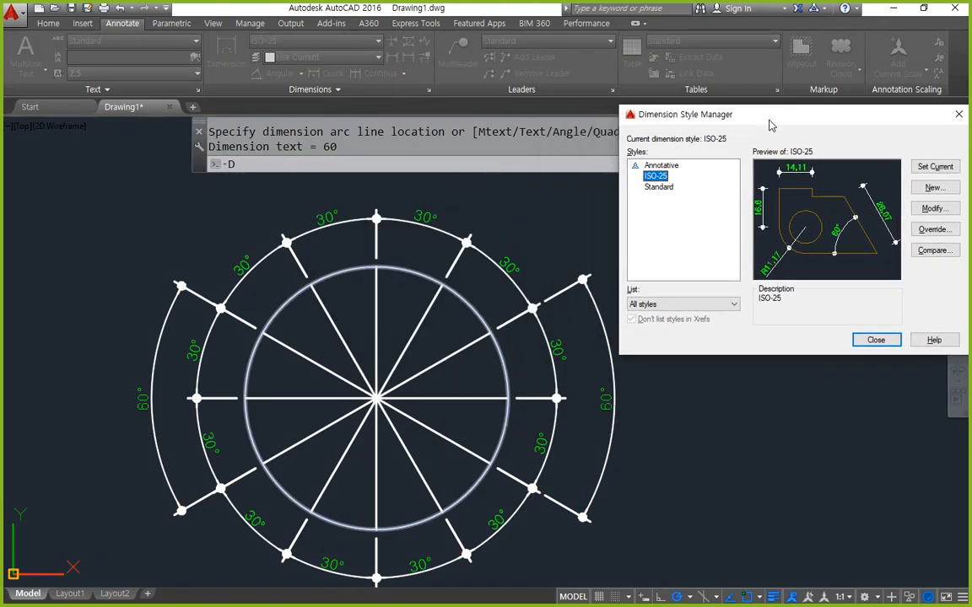
pyautogui.click(918, 208)
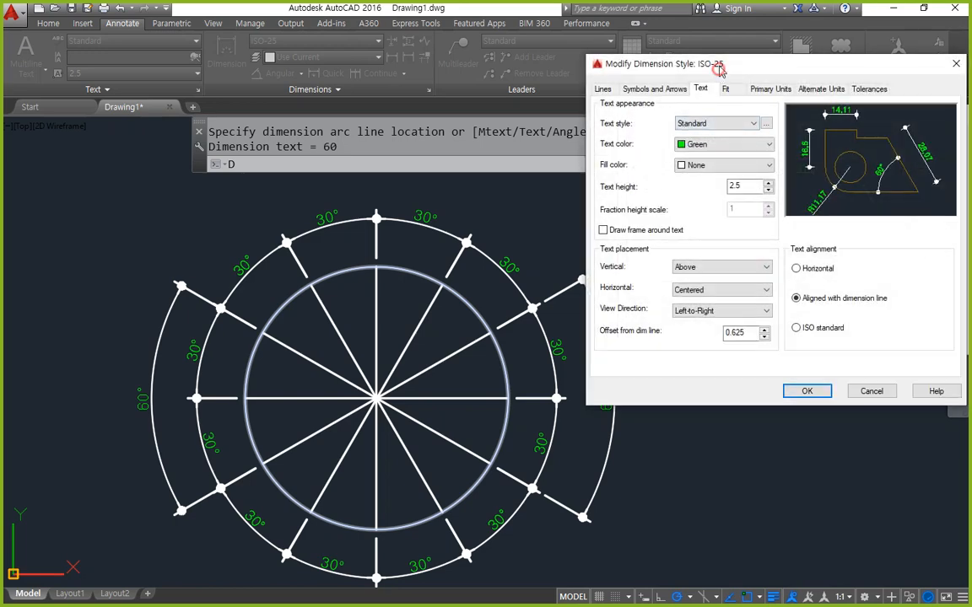
pyautogui.moveTo(721, 70); pyautogui.dragTo(723, 41)
pyautogui.moveTo(601, 250); pyautogui.dragTo(777, 253)
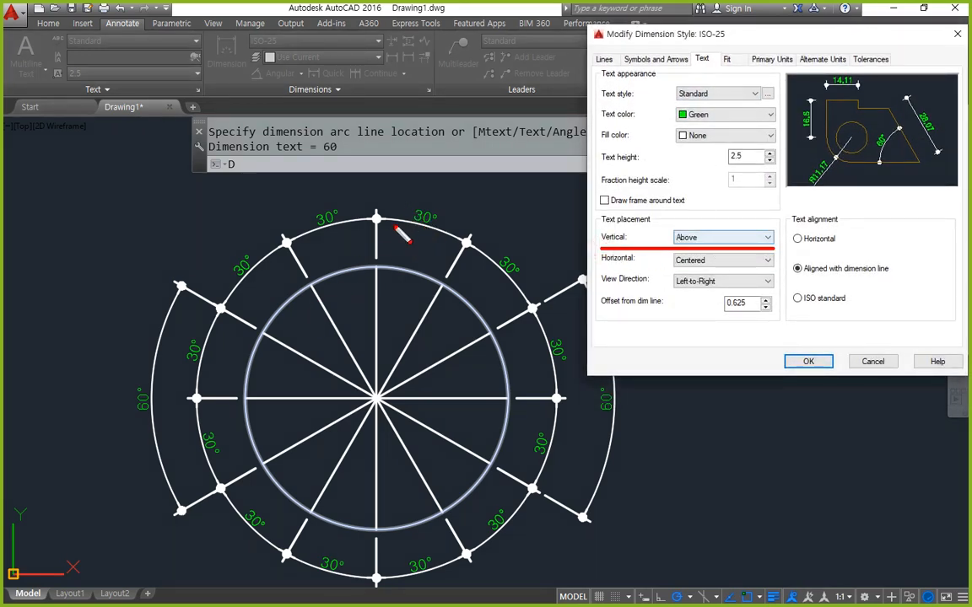
pyautogui.moveTo(441, 175)
pyautogui.mouseDown()
pyautogui.moveTo(399, 263)
pyautogui.moveTo(428, 255)
pyautogui.mouseUp()
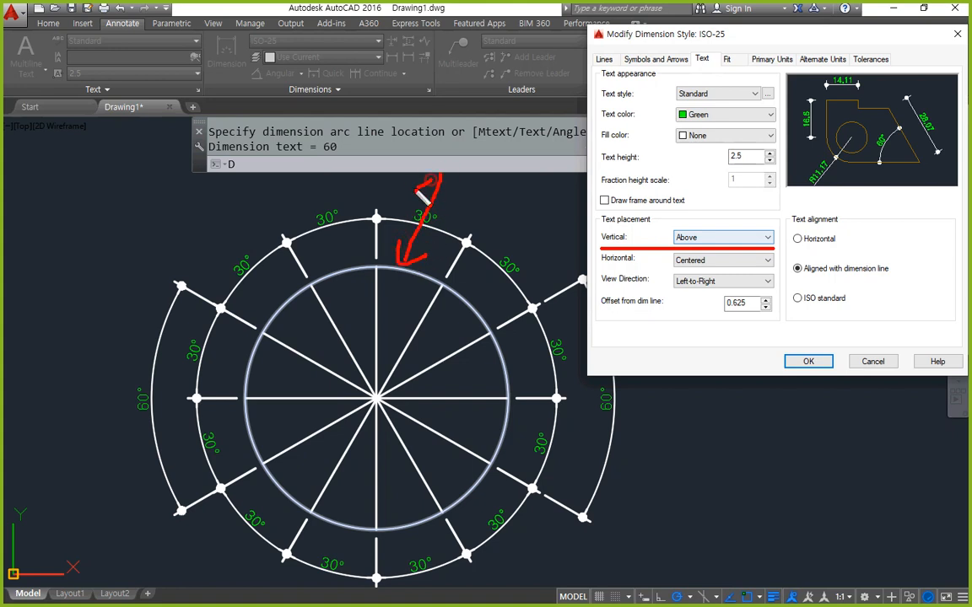
pyautogui.press('e')
pyautogui.moveTo(327, 226)
pyautogui.mouseDown()
pyautogui.moveTo(363, 227)
pyautogui.moveTo(312, 227)
pyautogui.moveTo(284, 242)
pyautogui.mouseUp()
pyautogui.press('e')
pyautogui.press('e')
pyautogui.moveTo(314, 185); pyautogui.dragTo(338, 264)
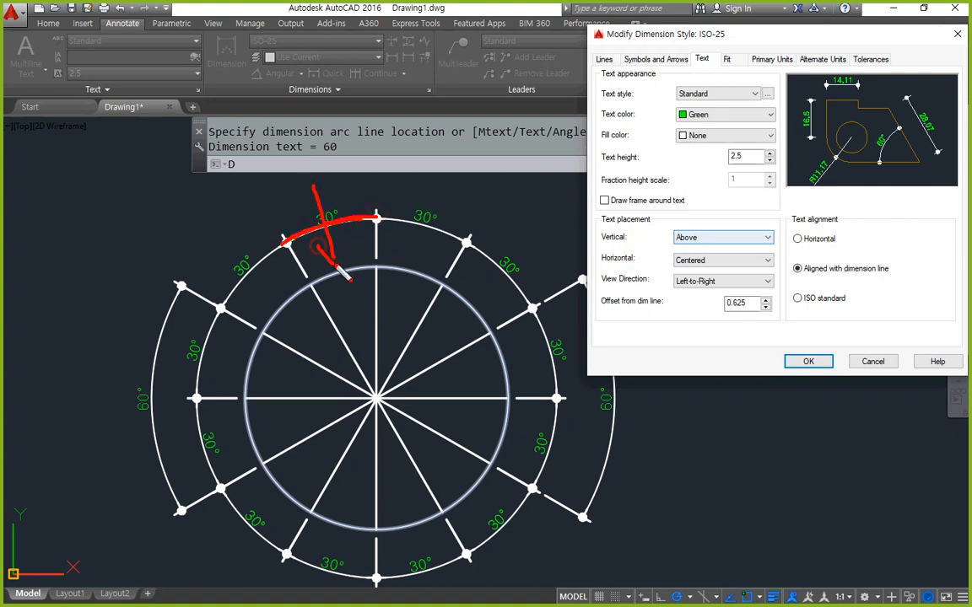
pyautogui.press('e')
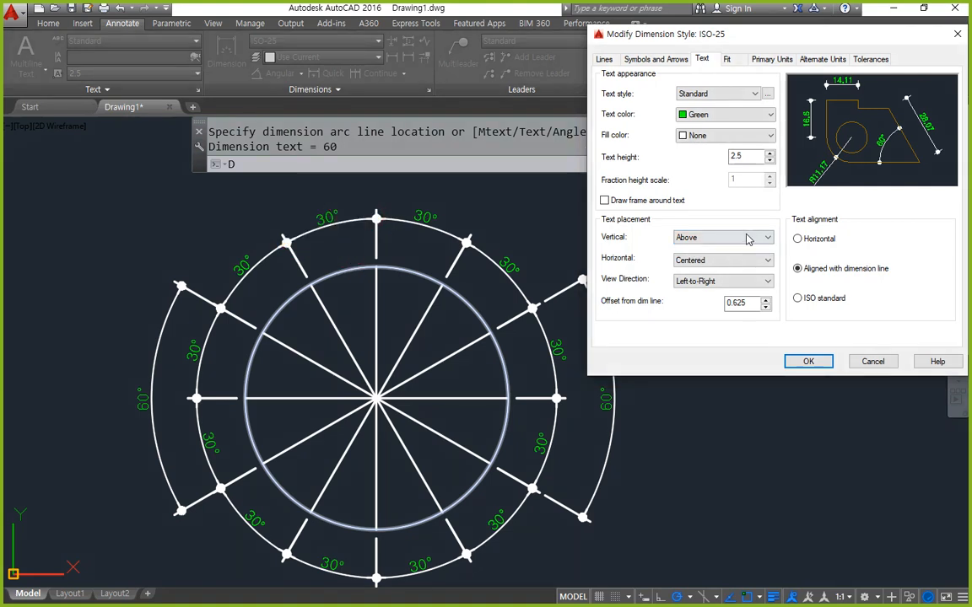
# - Set the vertical text placement of the ISO-25 dimension style to Centered and apply it to the drawing
pyautogui.click(749, 238)
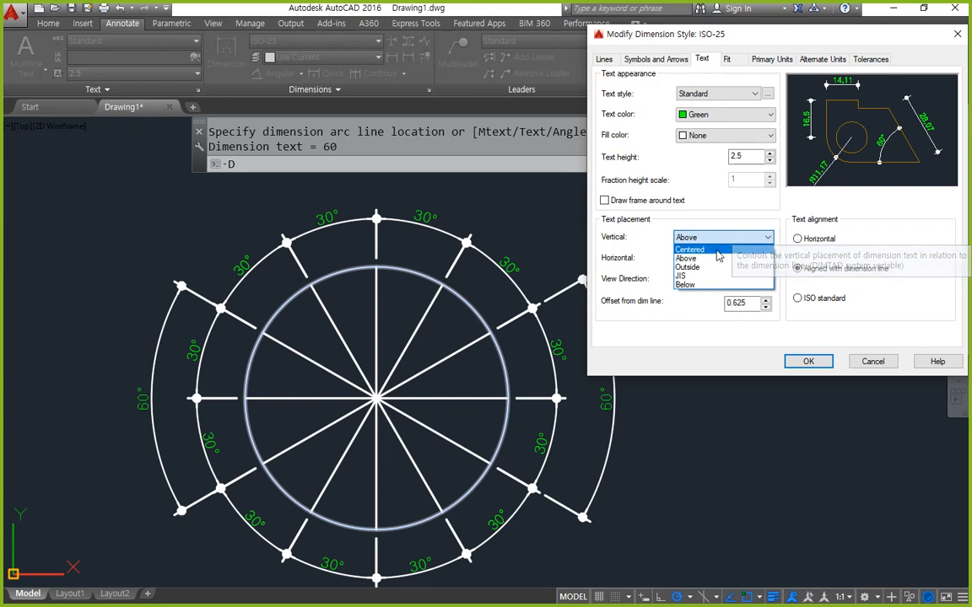
pyautogui.click(689, 250)
pyautogui.click(811, 362)
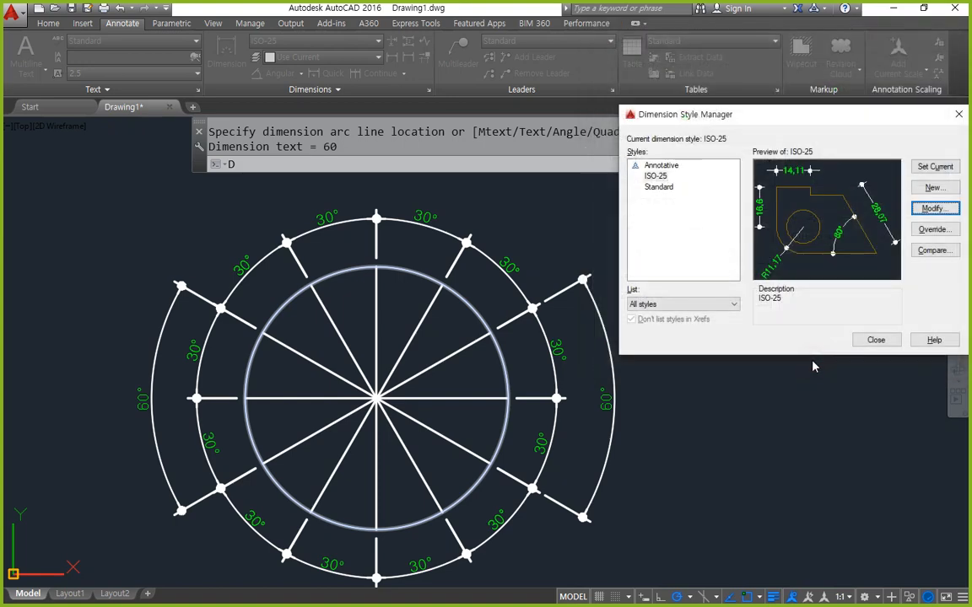
pyautogui.click(875, 340)
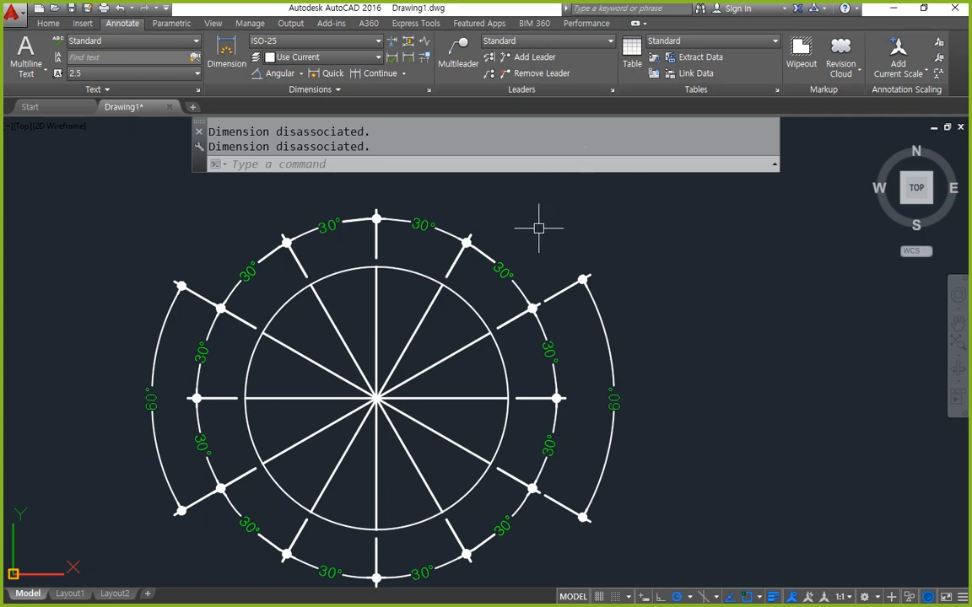
# - Modify the ISO-25 dimension style so its vertical text placement is Below, and apply it to the drawing
pyautogui.scroll(3, 353, 206)
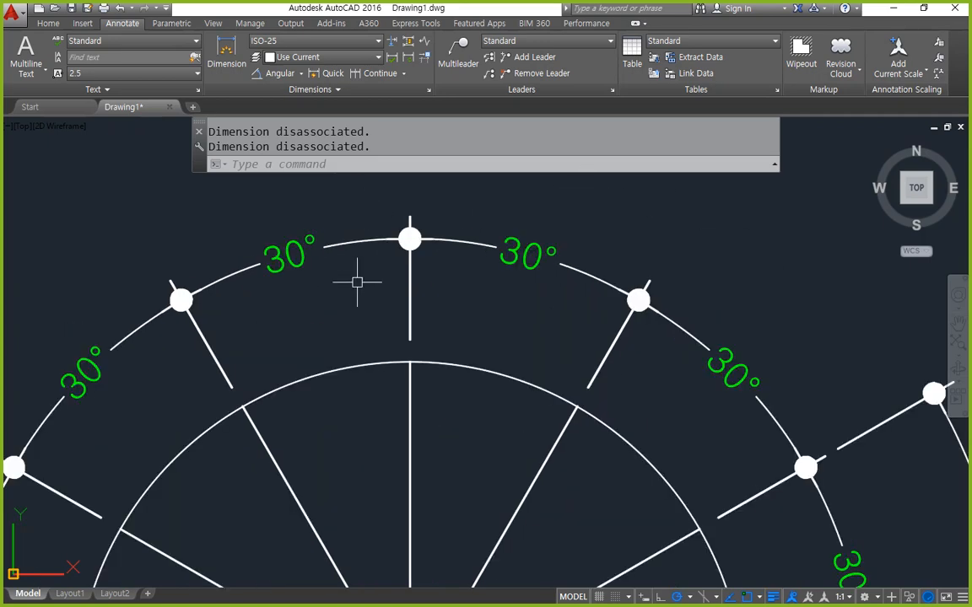
pyautogui.moveTo(354, 287)
pyautogui.mouseDown(button='middle')
pyautogui.moveTo(532, 263)
pyautogui.moveTo(516, 304)
pyautogui.mouseUp(button='middle')
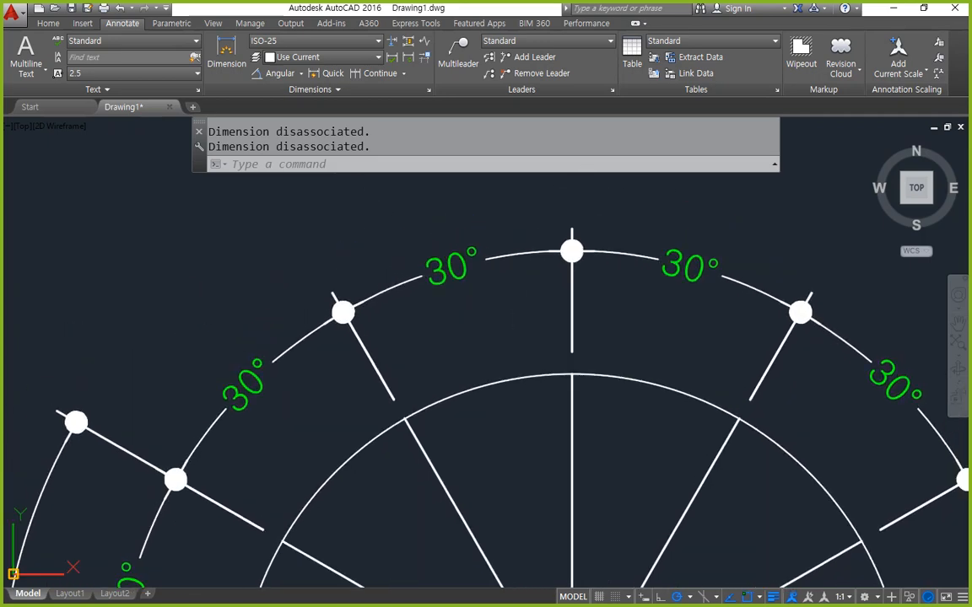
pyautogui.write('d')
pyautogui.press('Return')
pyautogui.moveTo(521, 198); pyautogui.dragTo(695, 201)
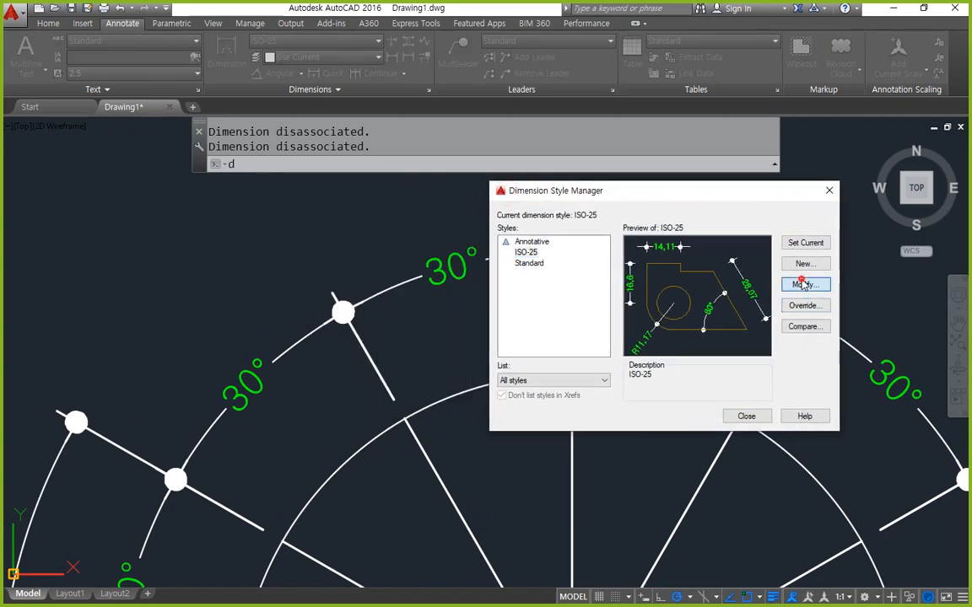
pyautogui.click(803, 281)
pyautogui.click(641, 344)
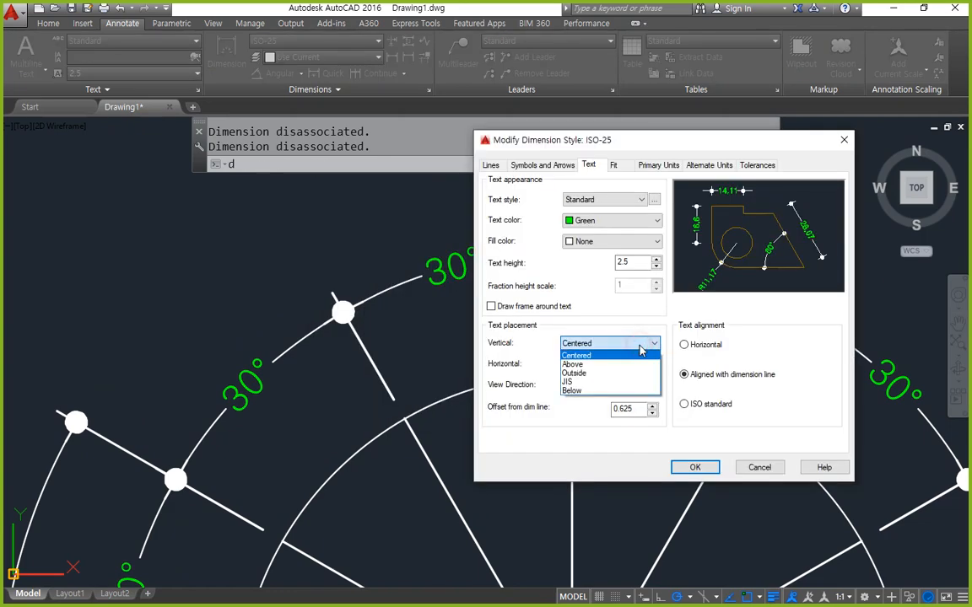
pyautogui.click(628, 391)
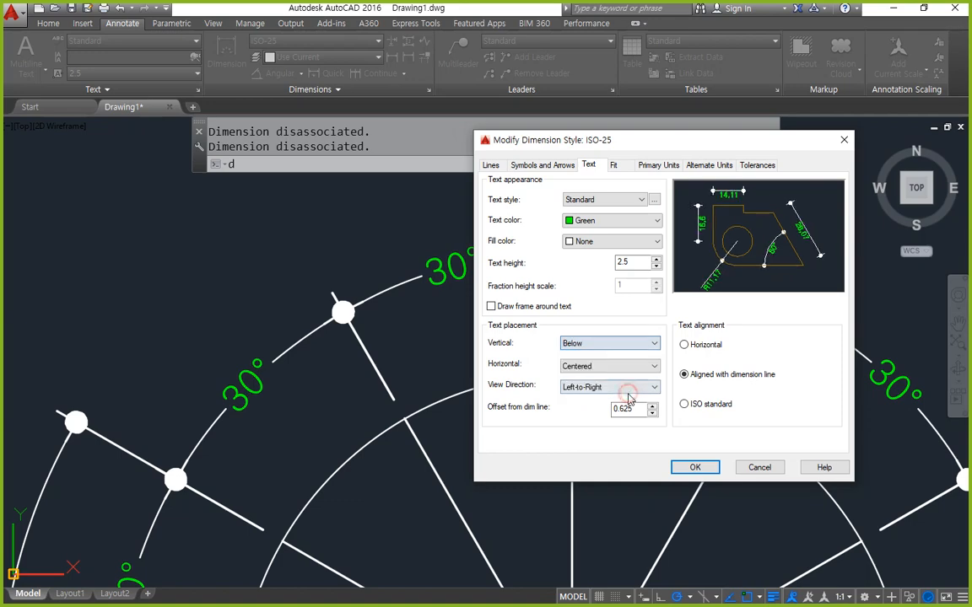
pyautogui.click(691, 465)
pyautogui.click(739, 414)
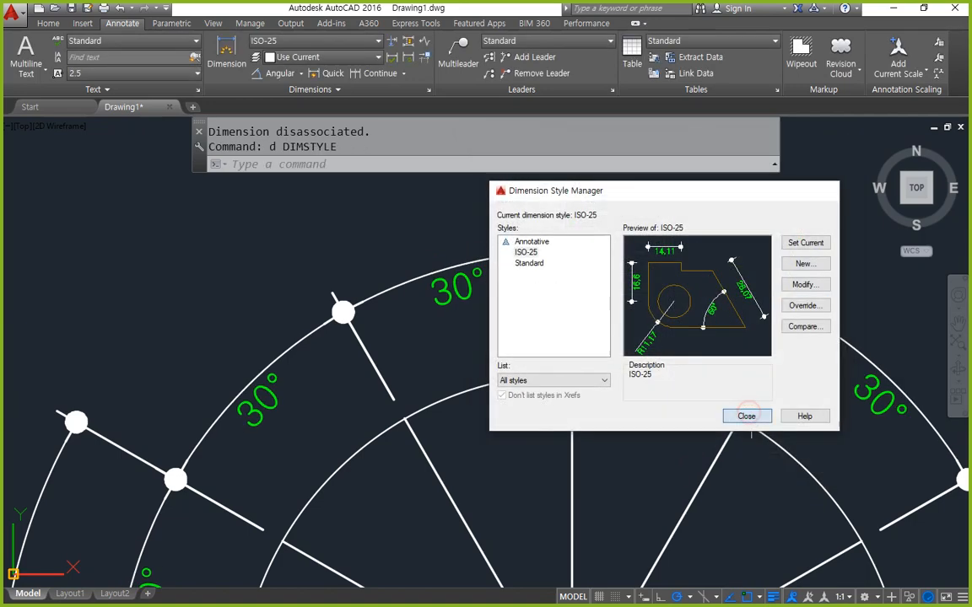
# - Set the vertical text placement of the ISO-25 dimension style to Outside and apply it to the drawing
pyautogui.scroll(-2, 563, 433)
pyautogui.moveTo(560, 431); pyautogui.dragTo(445, 249, button='middle')
pyautogui.scroll(-2, 519, 331)
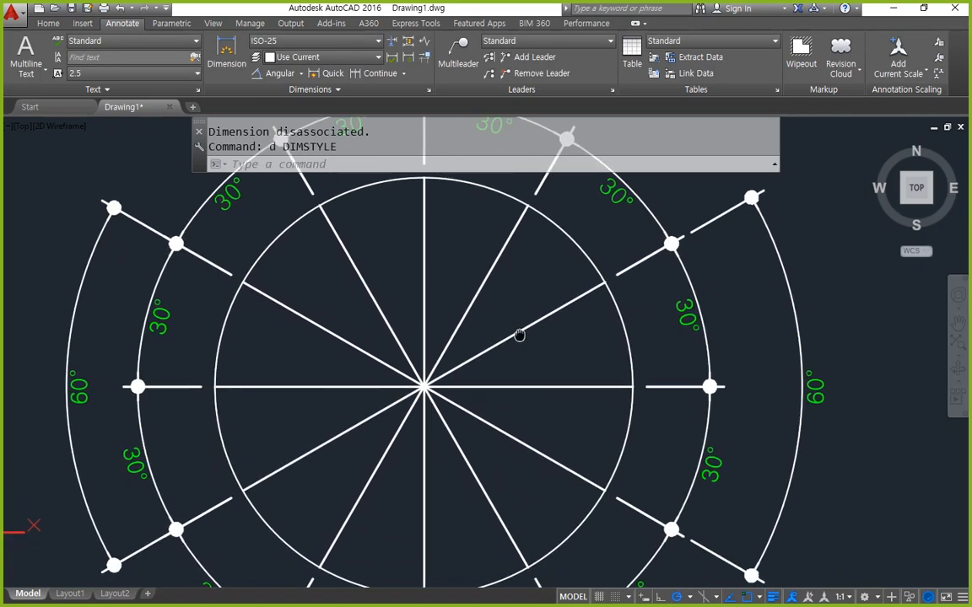
pyautogui.moveTo(520, 362)
pyautogui.mouseDown(button='middle')
pyautogui.moveTo(482, 339)
pyautogui.moveTo(479, 398)
pyautogui.mouseUp(button='middle')
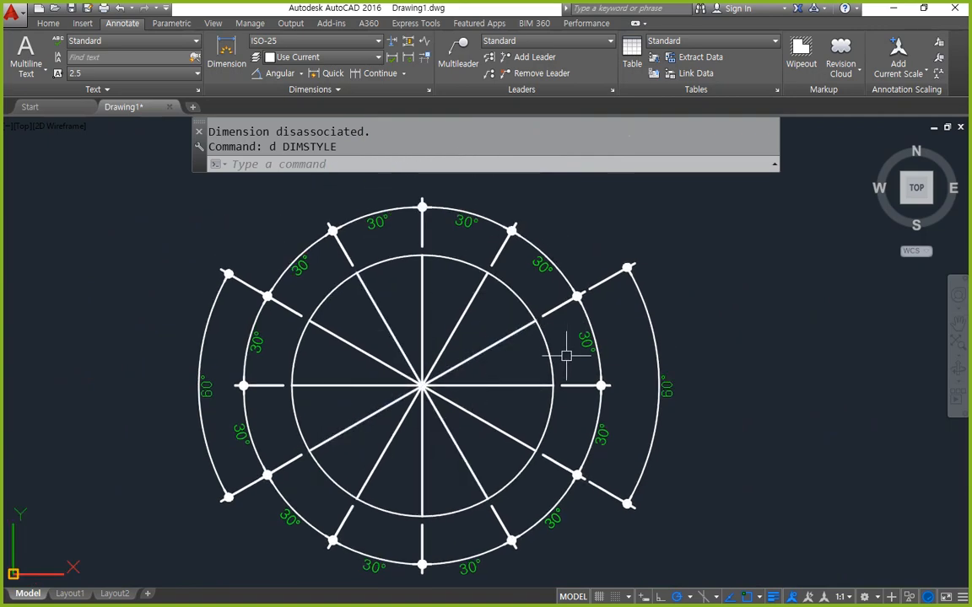
pyautogui.write('d')
pyautogui.press('Return')
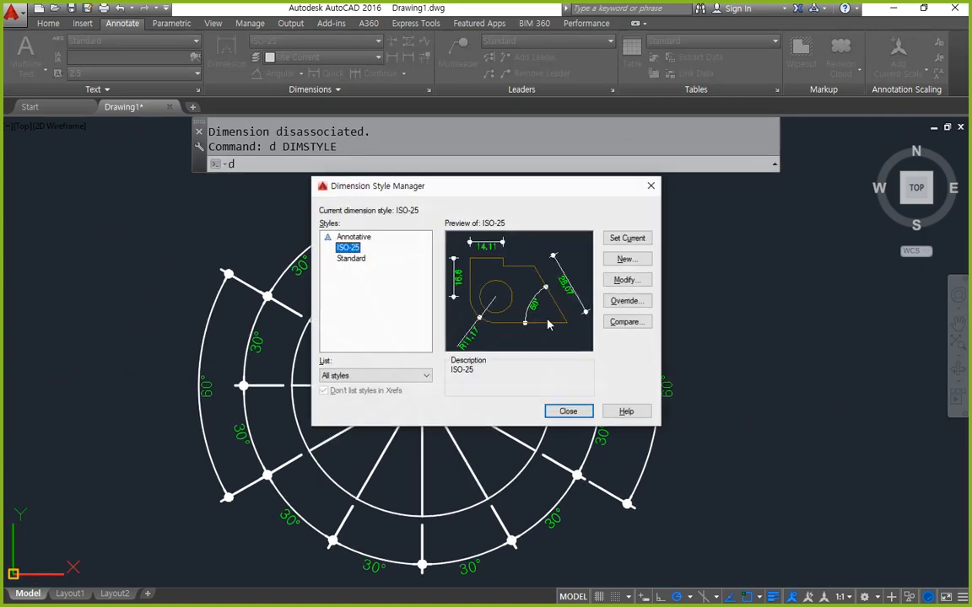
pyautogui.click(625, 280)
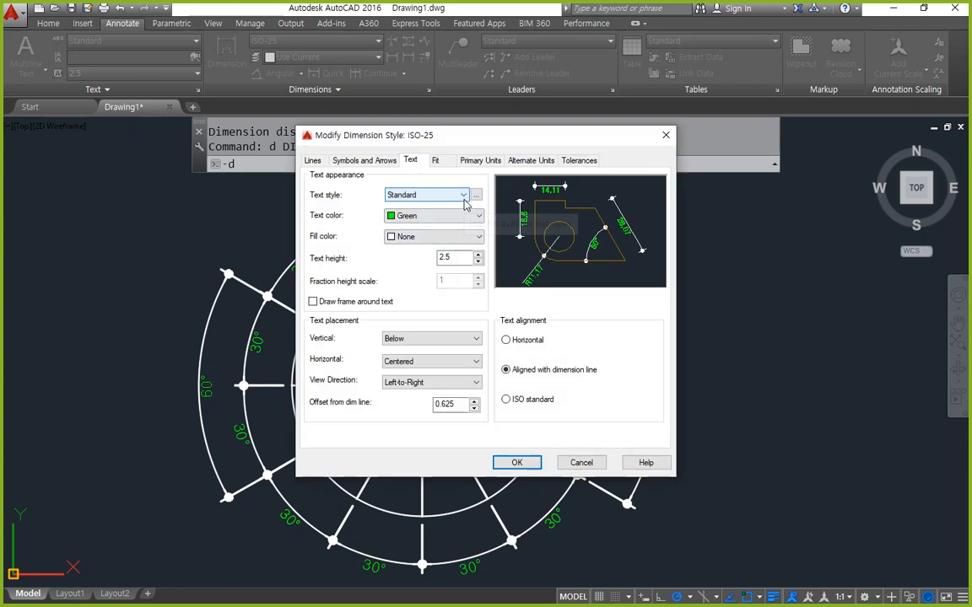
pyautogui.click(449, 339)
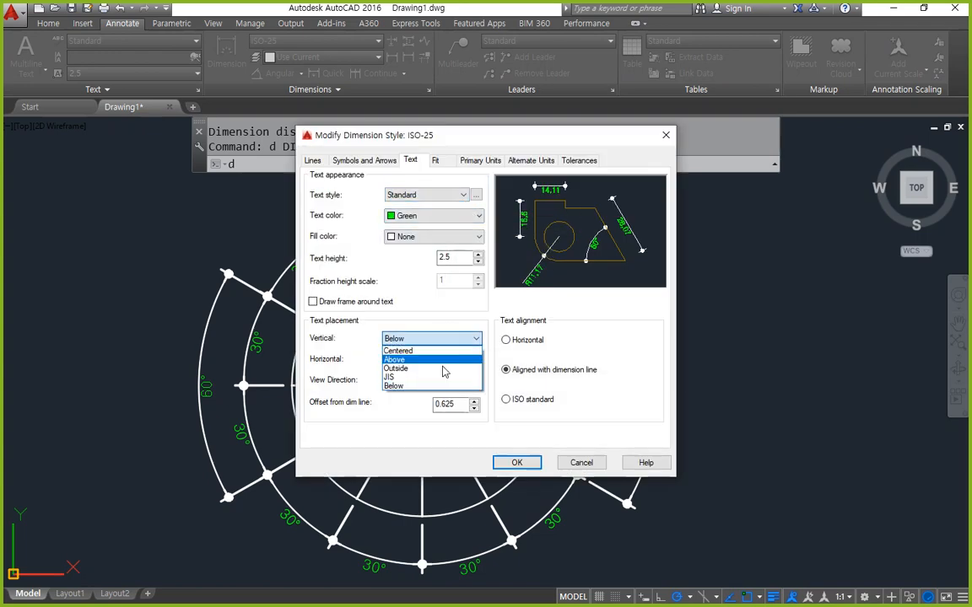
pyautogui.click(444, 371)
pyautogui.click(517, 462)
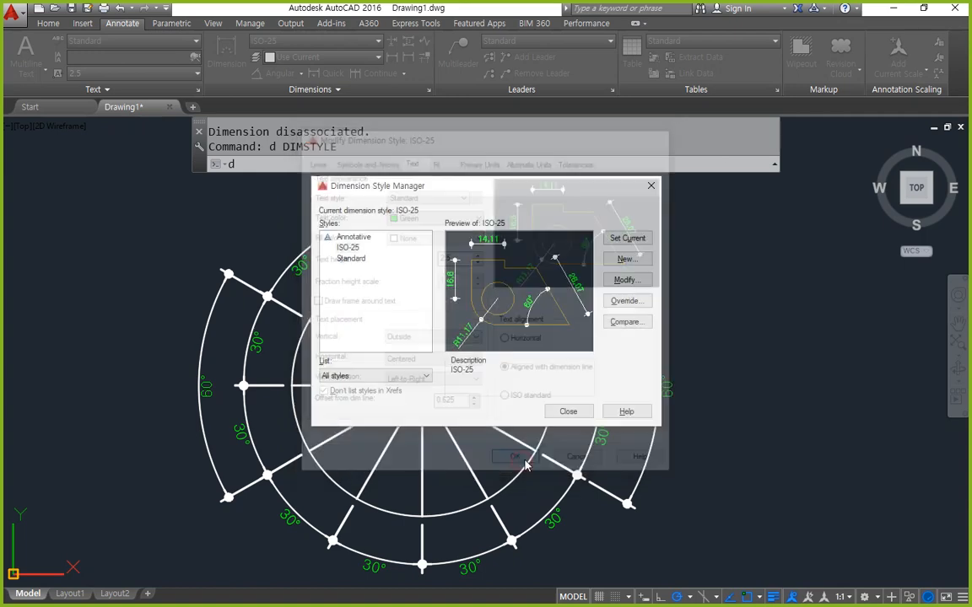
pyautogui.click(570, 409)
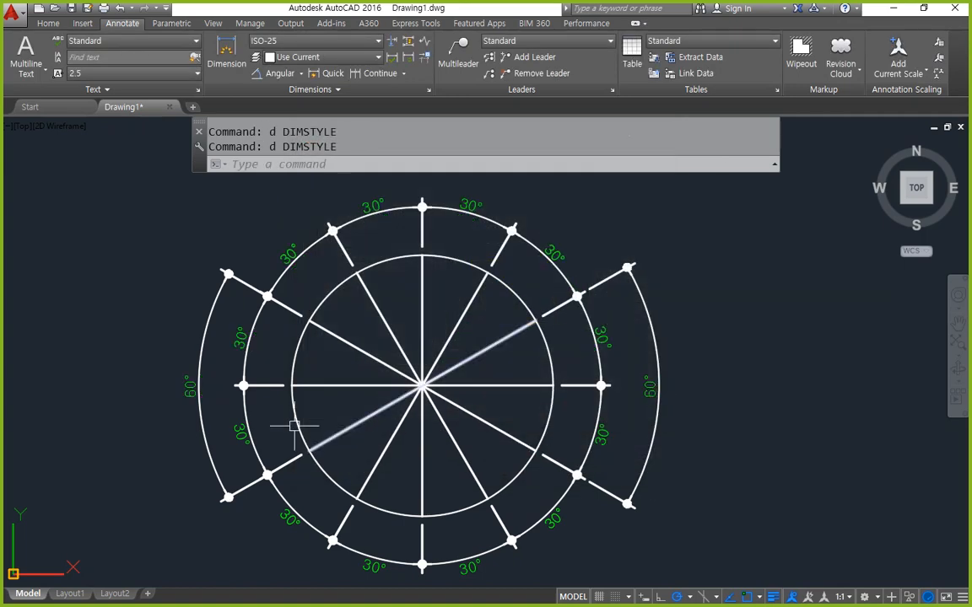
pyautogui.moveTo(235, 344)
pyautogui.mouseDown()
pyautogui.moveTo(269, 289)
pyautogui.moveTo(569, 308)
pyautogui.mouseUp()
pyautogui.moveTo(594, 348)
pyautogui.mouseDown()
pyautogui.moveTo(537, 574)
pyautogui.moveTo(292, 559)
pyautogui.moveTo(226, 393)
pyautogui.moveTo(212, 407)
pyautogui.mouseUp()
pyautogui.moveTo(214, 388); pyautogui.dragTo(244, 396)
pyautogui.press('Escape')
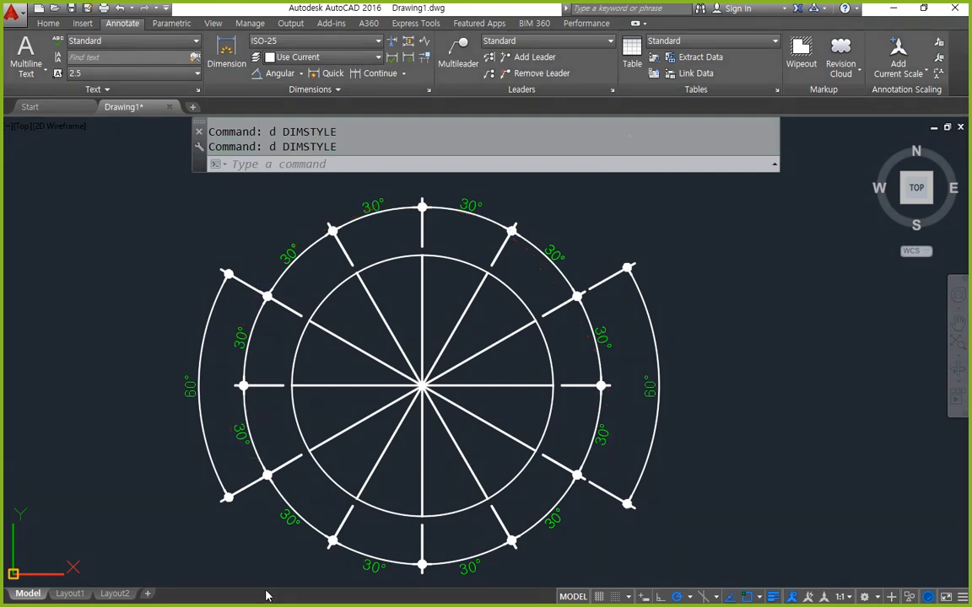
# - Switch the vertical text placement of the ISO-25 dimension style to JIS and apply it to the drawing
pyautogui.write('d')
pyautogui.press('Return')
pyautogui.click(609, 279)
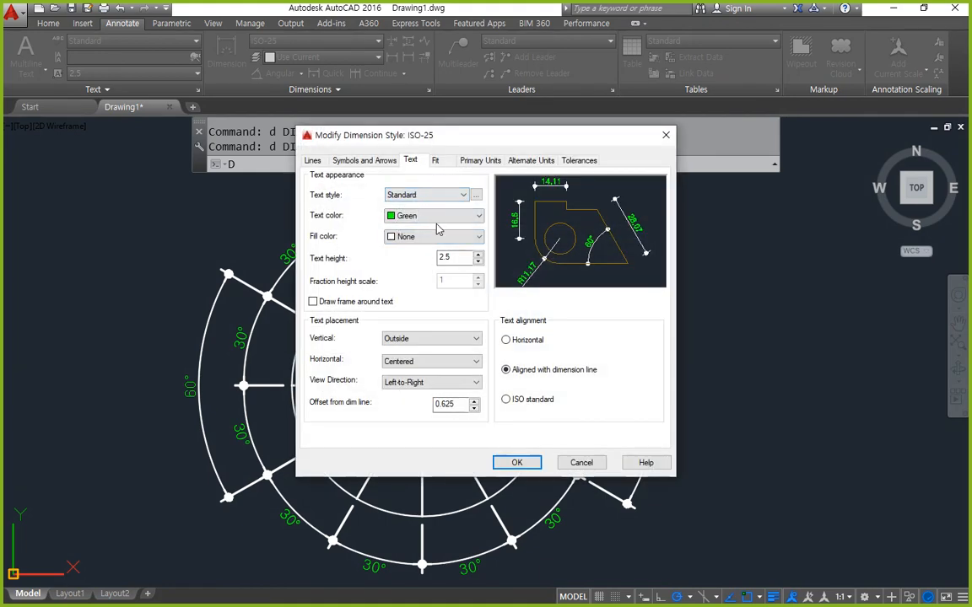
pyautogui.click(440, 339)
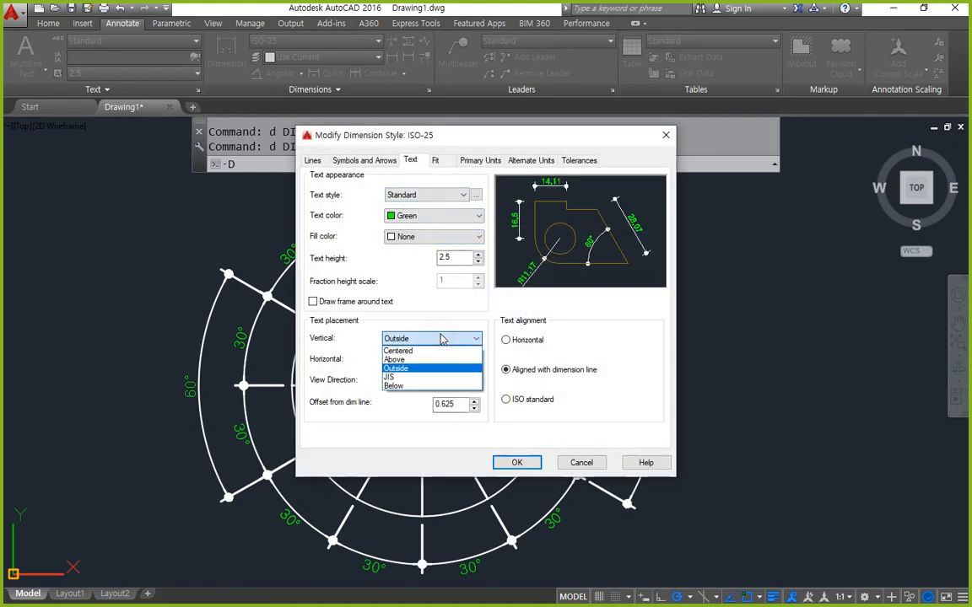
pyautogui.click(430, 383)
pyautogui.click(515, 462)
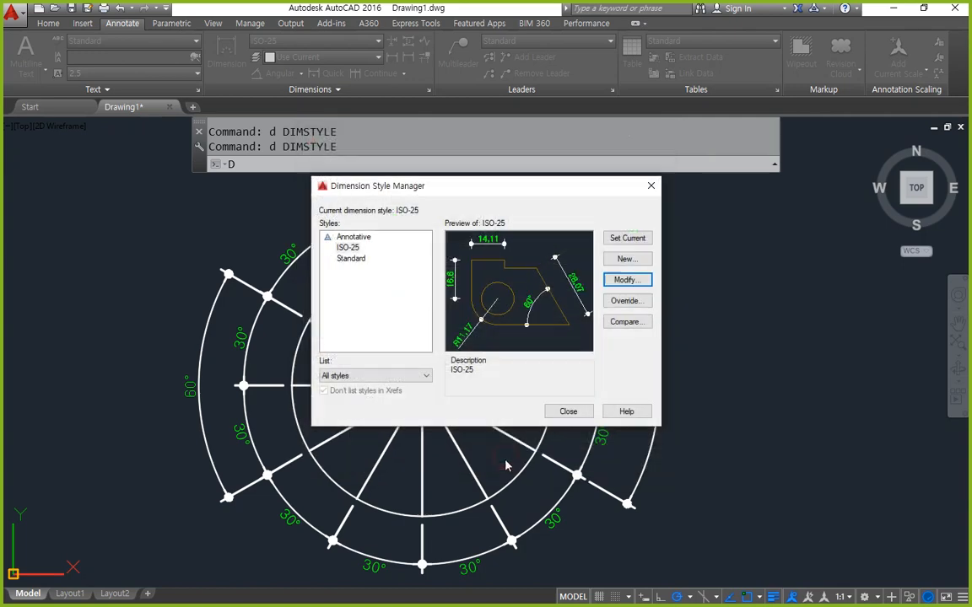
pyautogui.click(584, 413)
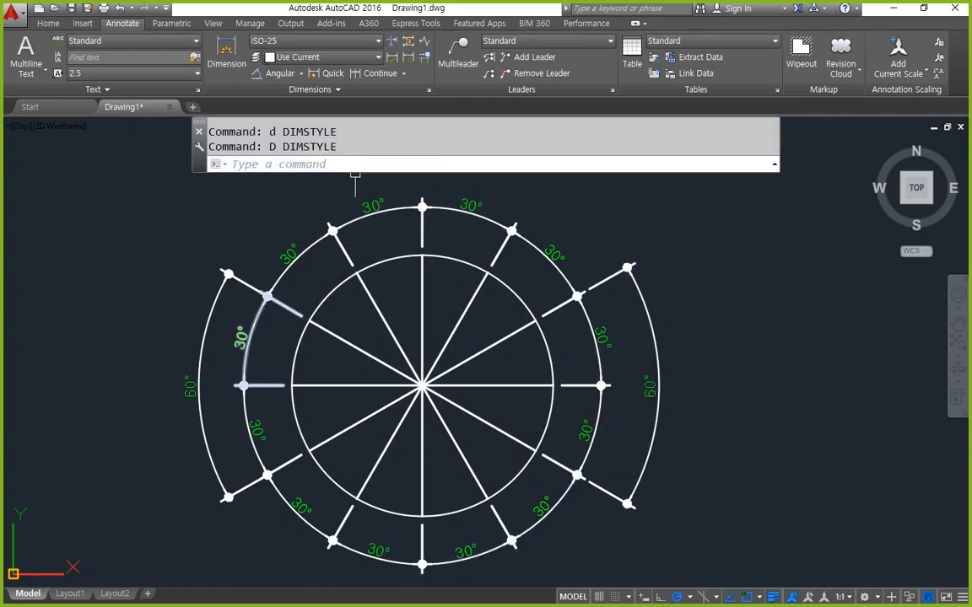
# - Modify the ISO-25 dimension style so its vertical text placement is Above, and apply it to the drawing
pyautogui.write('d')
pyautogui.press('Return')
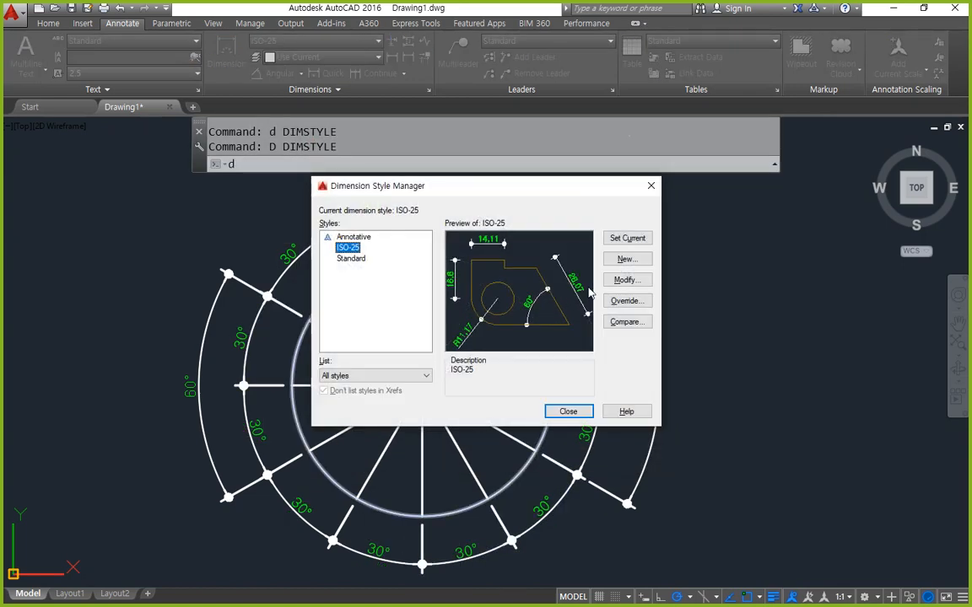
pyautogui.click(625, 280)
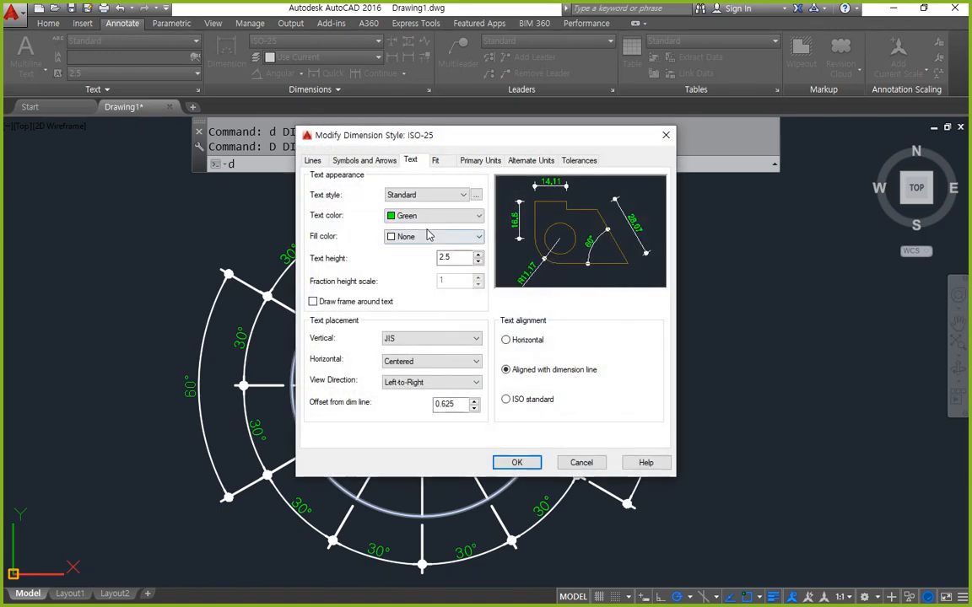
pyautogui.click(452, 339)
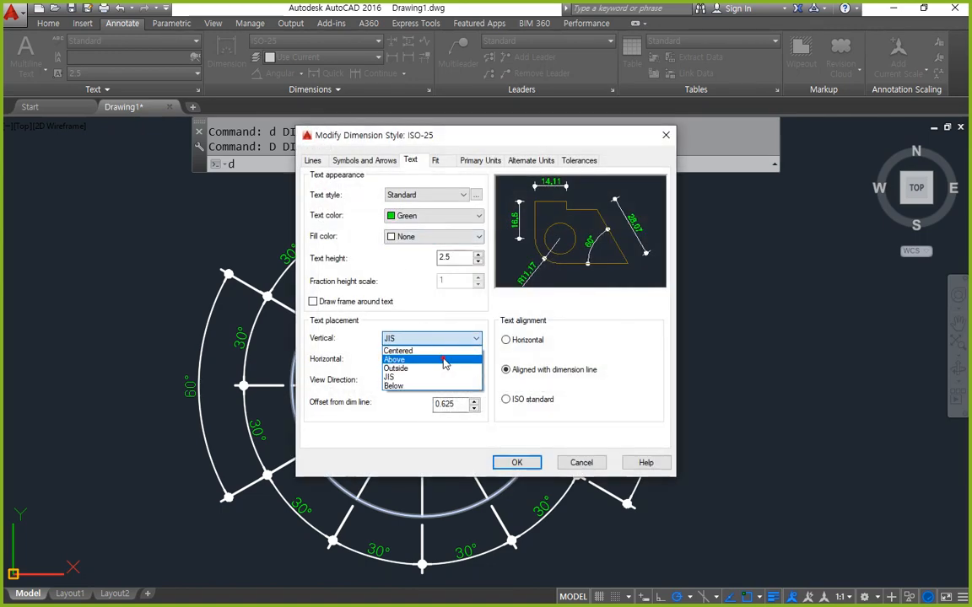
pyautogui.click(445, 360)
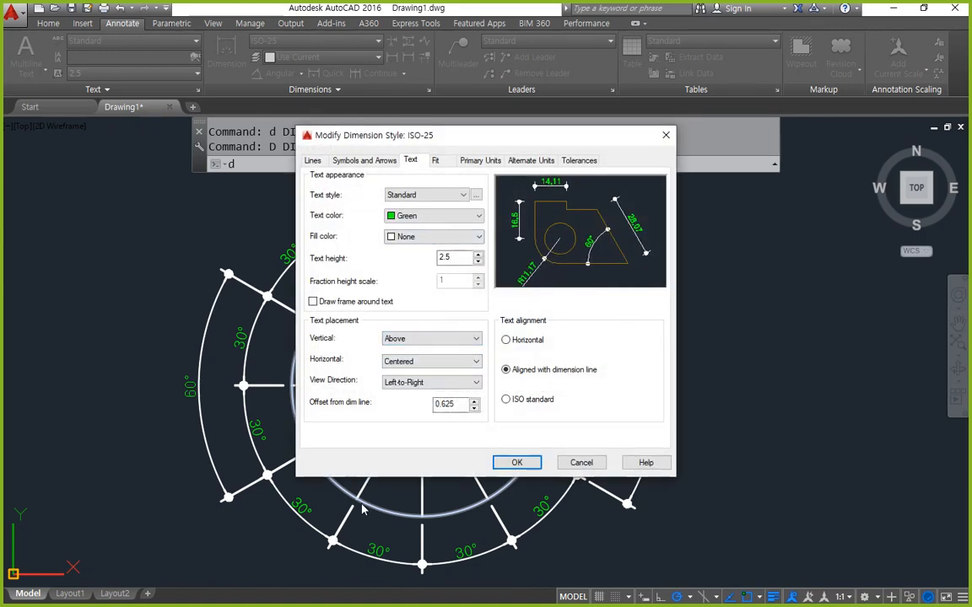
pyautogui.click(533, 469)
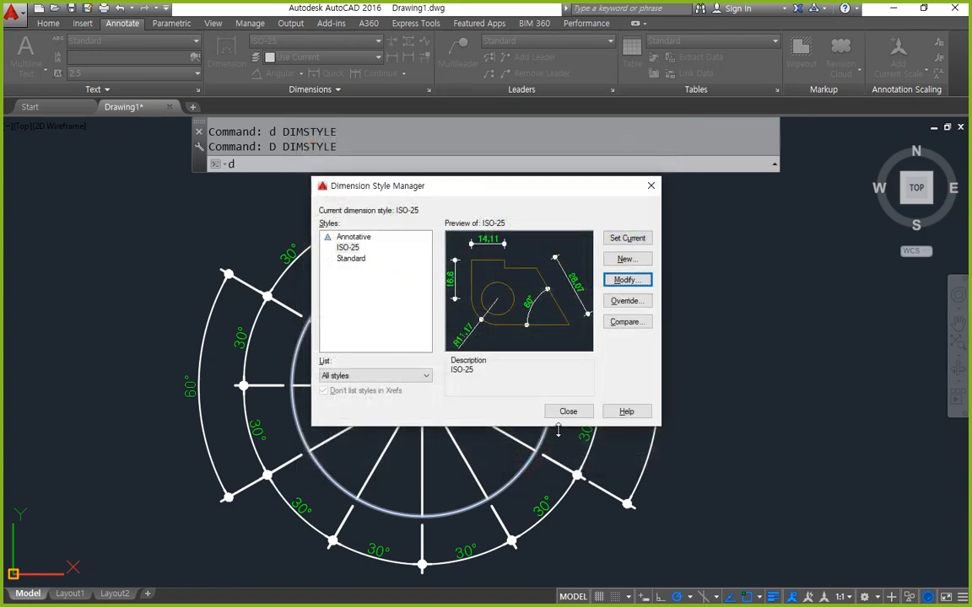
pyautogui.click(567, 408)
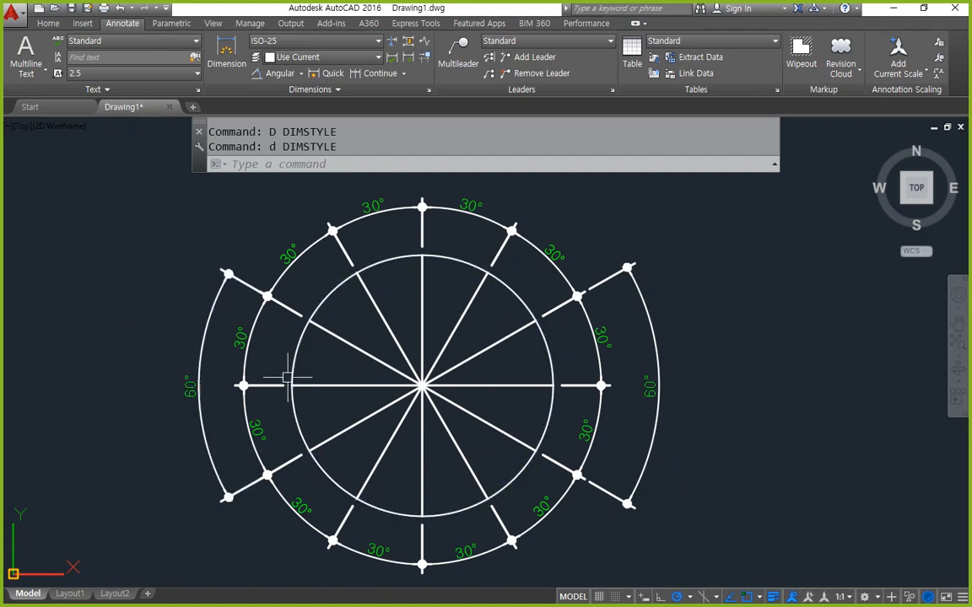
pyautogui.moveTo(290, 356); pyautogui.dragTo(181, 361, button='middle')
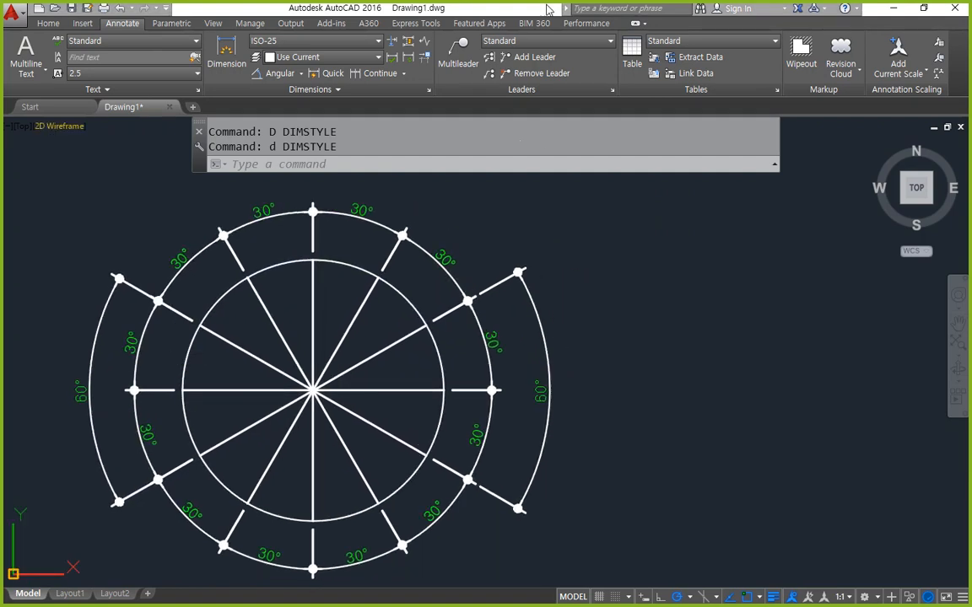
pyautogui.click(646, 265)
pyautogui.write('d')
pyautogui.press('Return')
pyautogui.press('Escape')
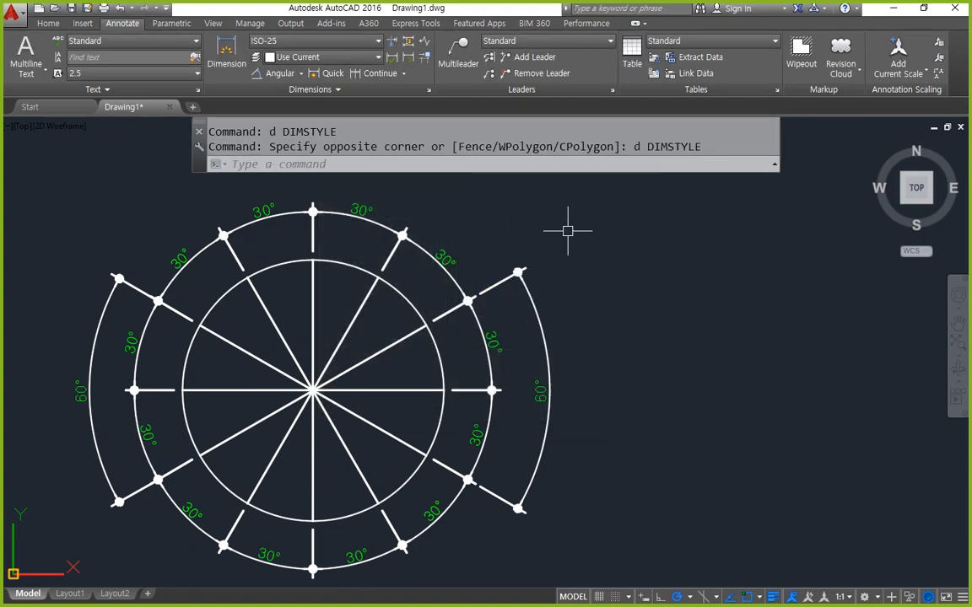
pyautogui.press('Escape')
# - Review the horizontal text placement setting of the ISO-25 dimension style, and leave the style settings without changing anything
pyautogui.write('d')
pyautogui.press('Return')
pyautogui.moveTo(497, 193); pyautogui.dragTo(704, 171)
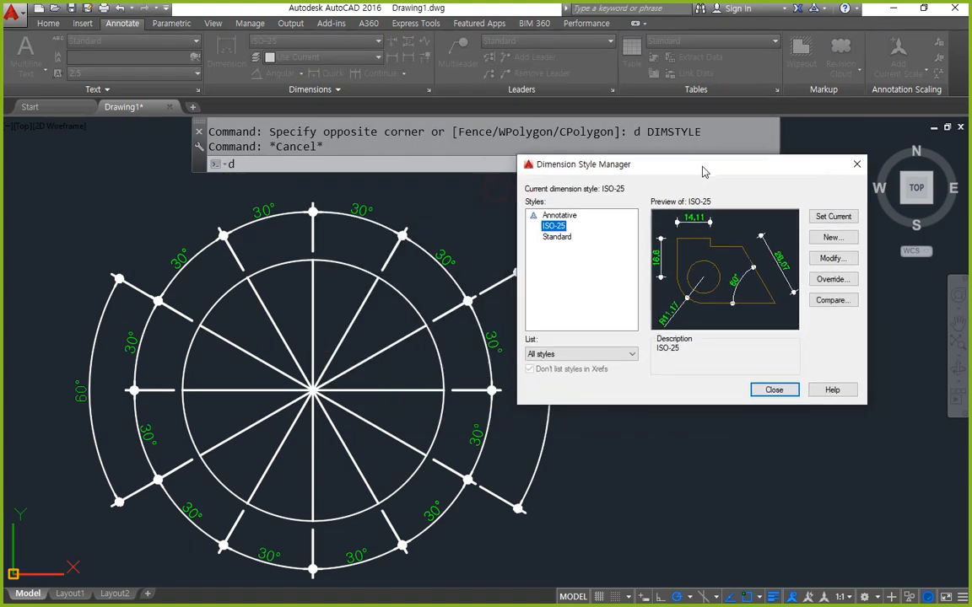
pyautogui.click(832, 258)
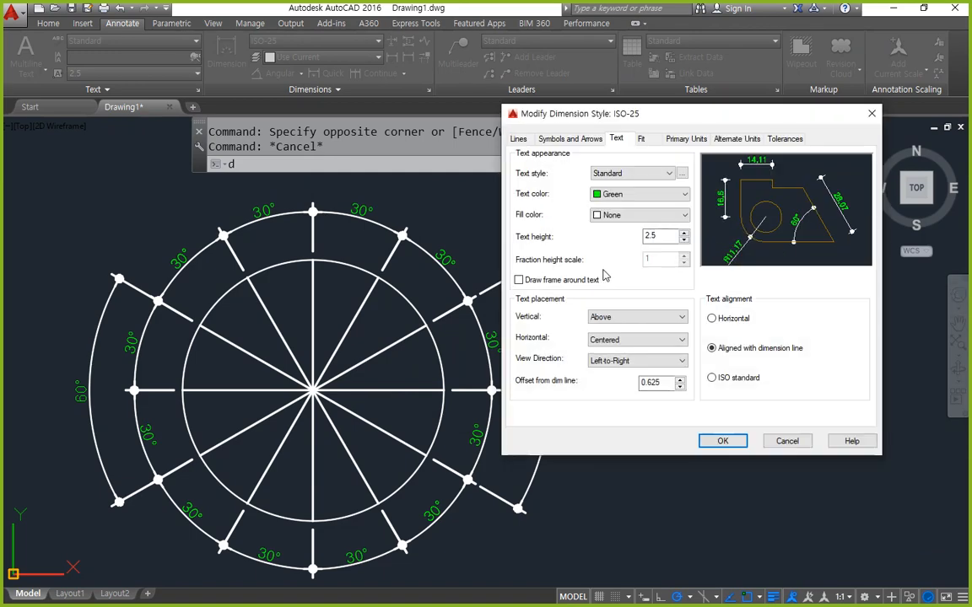
pyautogui.moveTo(516, 347); pyautogui.dragTo(666, 345)
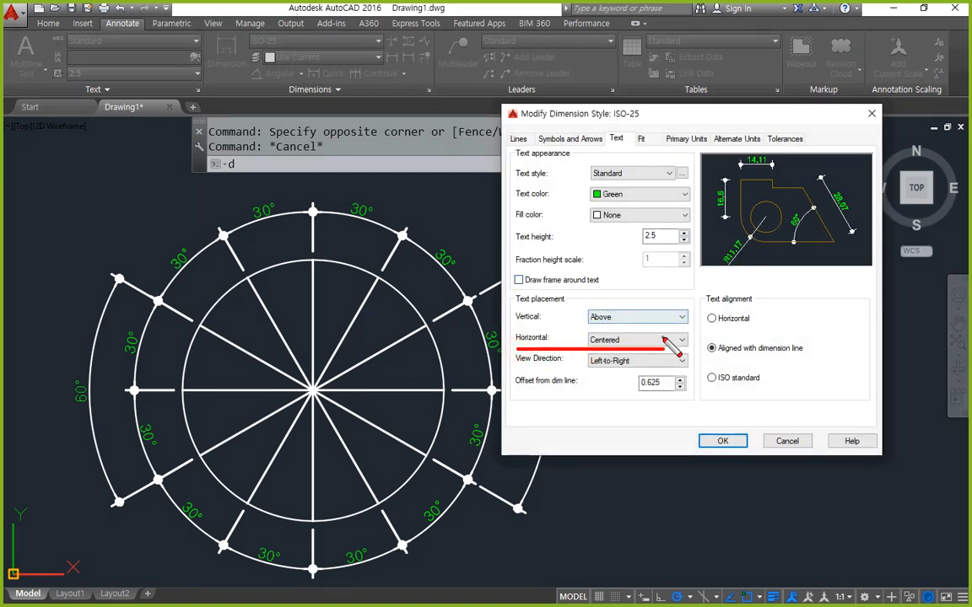
pyautogui.press('Escape')
pyautogui.press('Escape')
pyautogui.press('Escape')
pyautogui.press('Escape')
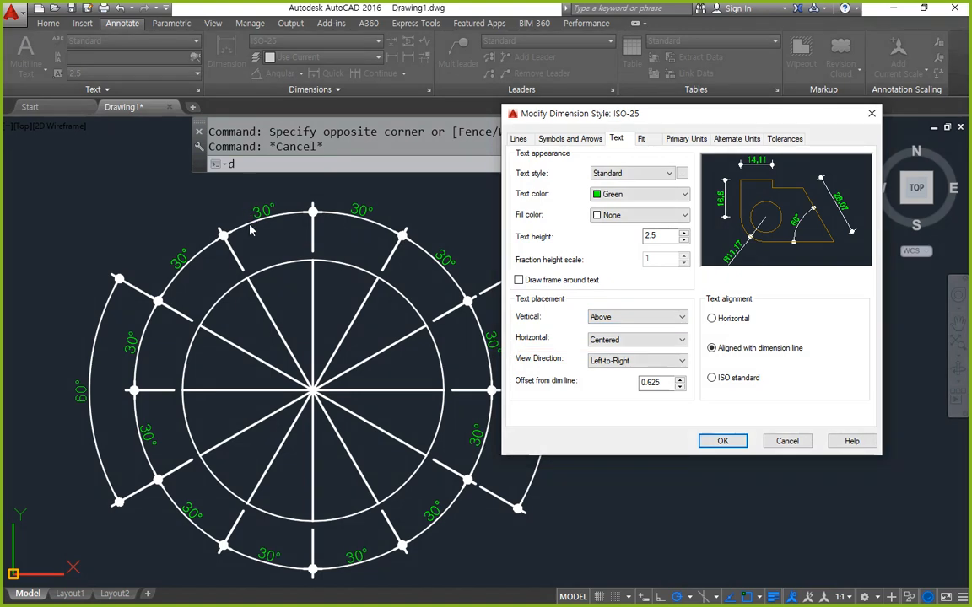
# - Add an angular dimension between the two spokes on either side of the upper vertical spoke, placed outside the existing dimension ring
pyautogui.scroll(6, 253, 219)
pyautogui.moveTo(351, 301); pyautogui.dragTo(399, 384, button='middle')
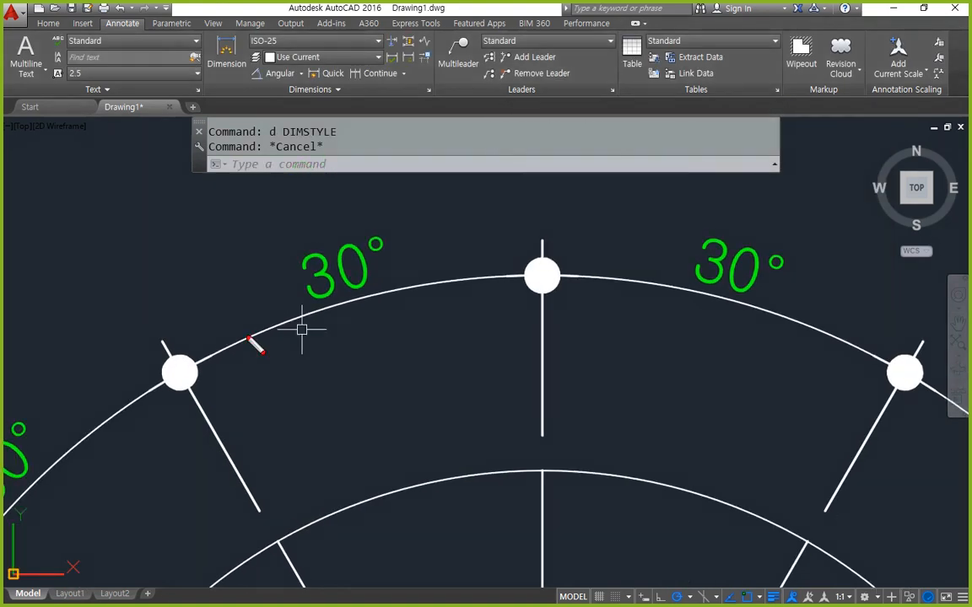
pyautogui.moveTo(189, 368)
pyautogui.mouseDown()
pyautogui.moveTo(439, 291)
pyautogui.moveTo(375, 288)
pyautogui.moveTo(330, 217)
pyautogui.moveTo(314, 333)
pyautogui.mouseUp()
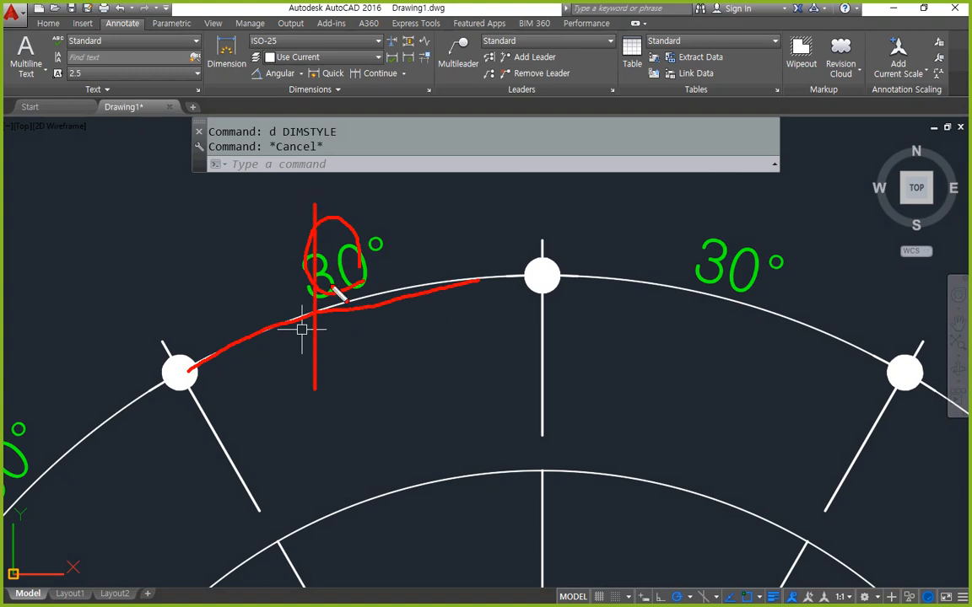
pyautogui.press('Escape')
pyautogui.scroll(-2, 438, 299)
pyautogui.moveTo(425, 292); pyautogui.dragTo(382, 288, button='middle')
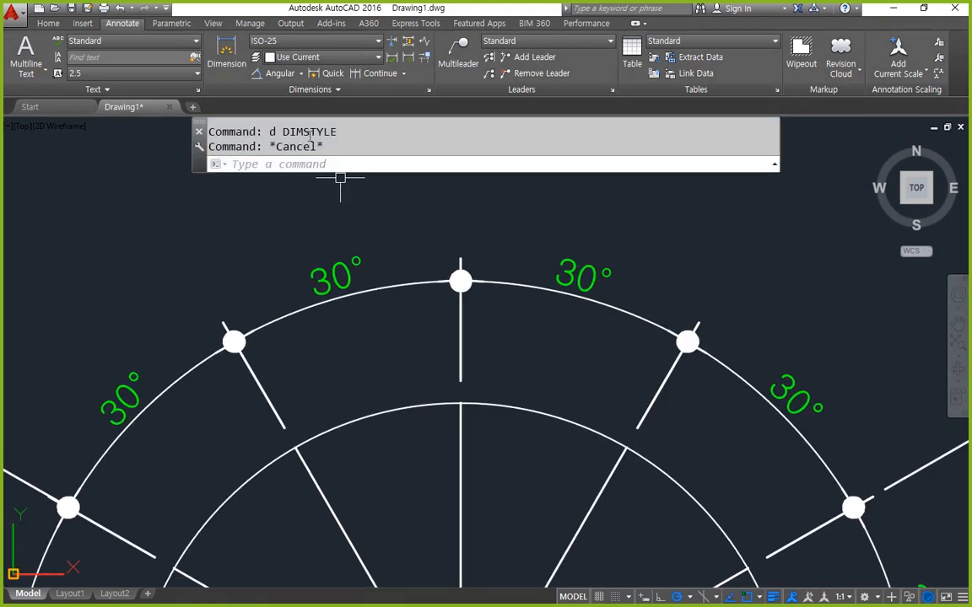
pyautogui.click(280, 72)
pyautogui.click(302, 465)
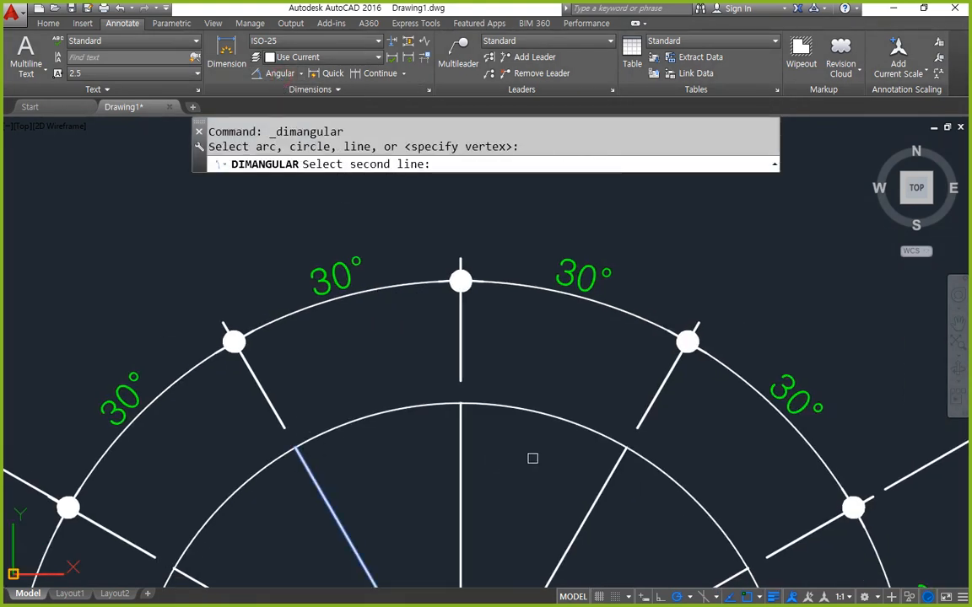
pyautogui.click(609, 472)
pyautogui.moveTo(544, 226)
pyautogui.mouseDown(button='middle')
pyautogui.moveTo(512, 330)
pyautogui.moveTo(501, 325)
pyautogui.mouseUp(button='middle')
pyautogui.click(501, 324)
pyautogui.press('Escape')
pyautogui.moveTo(432, 313)
pyautogui.mouseDown()
pyautogui.moveTo(396, 279)
pyautogui.moveTo(470, 317)
pyautogui.mouseUp()
pyautogui.moveTo(383, 279)
pyautogui.mouseDown()
pyautogui.moveTo(204, 333)
pyautogui.moveTo(181, 350)
pyautogui.moveTo(196, 343)
pyautogui.mouseUp()
pyautogui.moveTo(489, 274)
pyautogui.mouseDown()
pyautogui.moveTo(625, 314)
pyautogui.moveTo(648, 344)
pyautogui.moveTo(691, 356)
pyautogui.mouseUp()
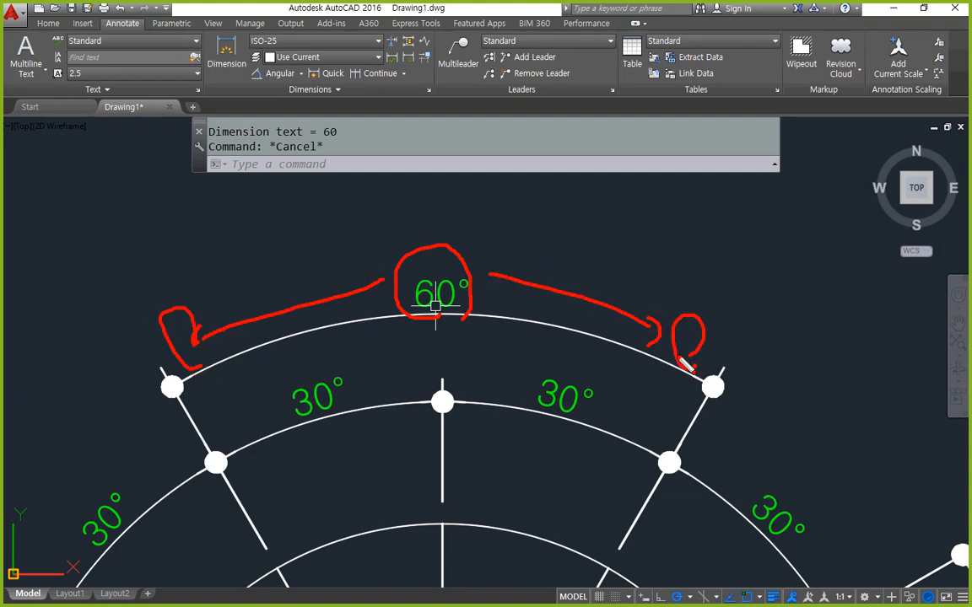
pyautogui.moveTo(173, 388)
pyautogui.mouseDown()
pyautogui.moveTo(102, 243)
pyautogui.moveTo(156, 253)
pyautogui.moveTo(148, 291)
pyautogui.mouseUp()
pyautogui.moveTo(714, 386); pyautogui.dragTo(770, 274)
pyautogui.moveTo(717, 251); pyautogui.dragTo(714, 270)
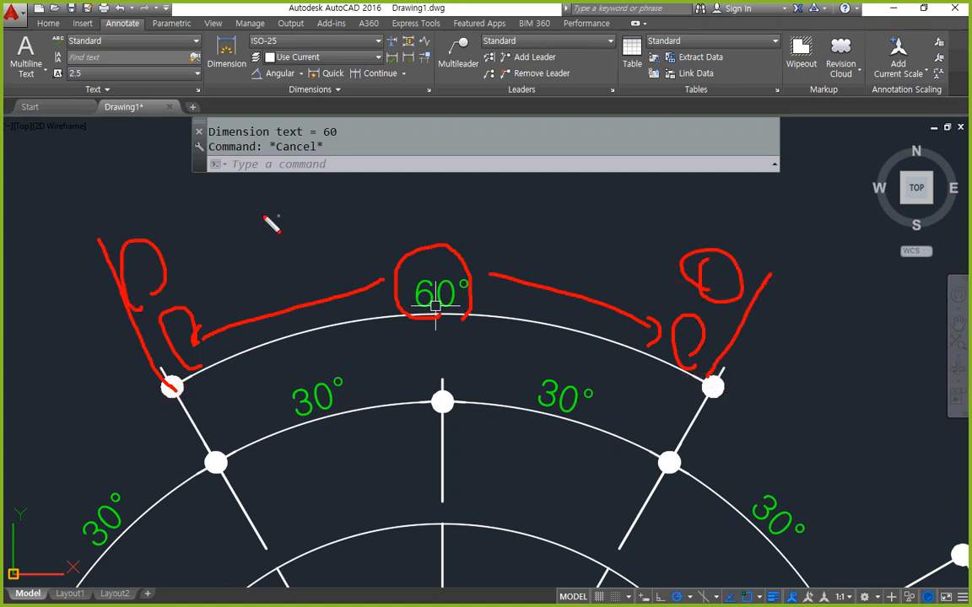
pyautogui.press('Escape')
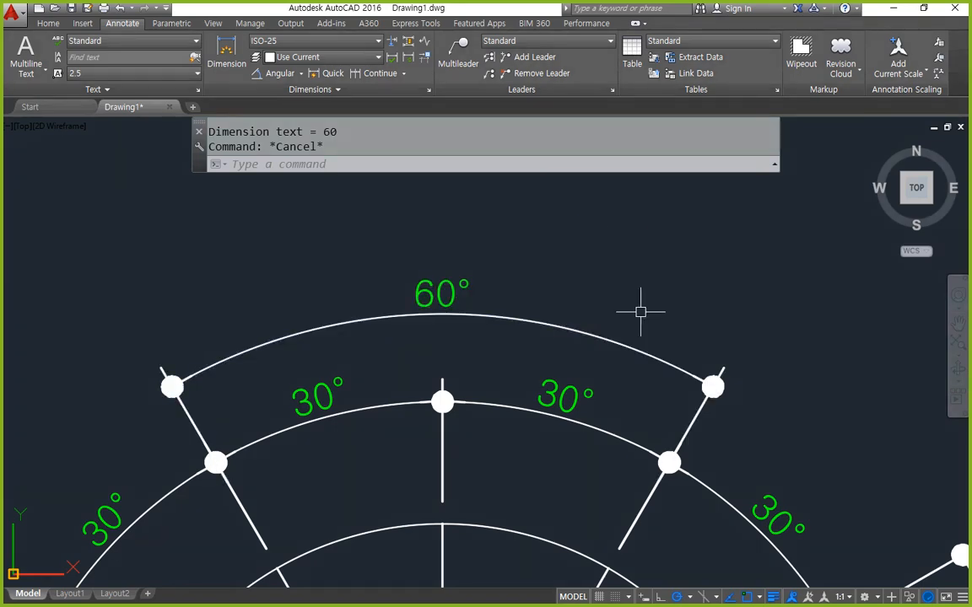
# - Set the horizontal text placement of the ISO-25 dimension style to At Ext Line 1 and apply it to the drawing
pyautogui.write('d')
pyautogui.press('Return')
pyautogui.moveTo(539, 188); pyautogui.dragTo(748, 105)
pyautogui.click(831, 196)
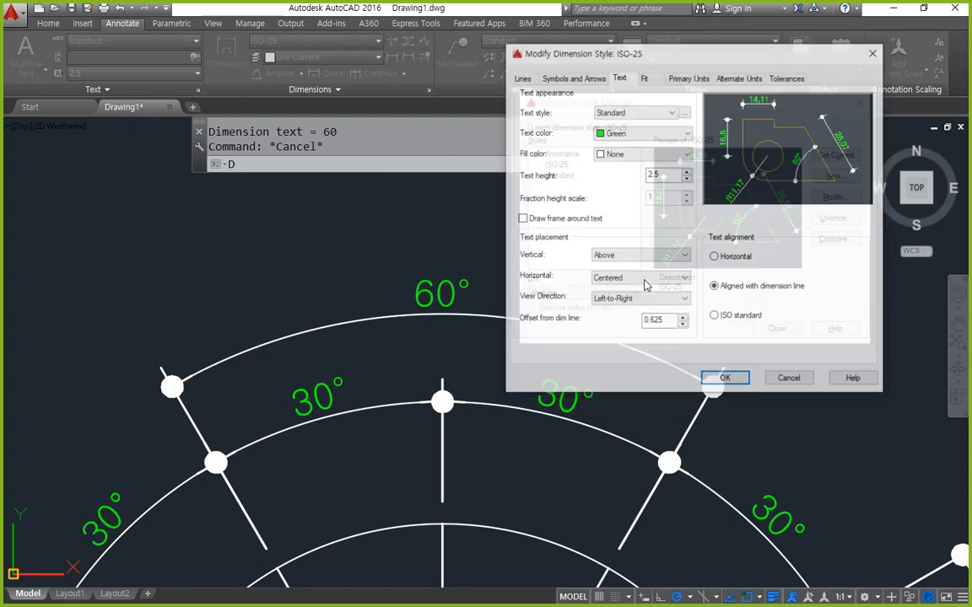
pyautogui.click(642, 278)
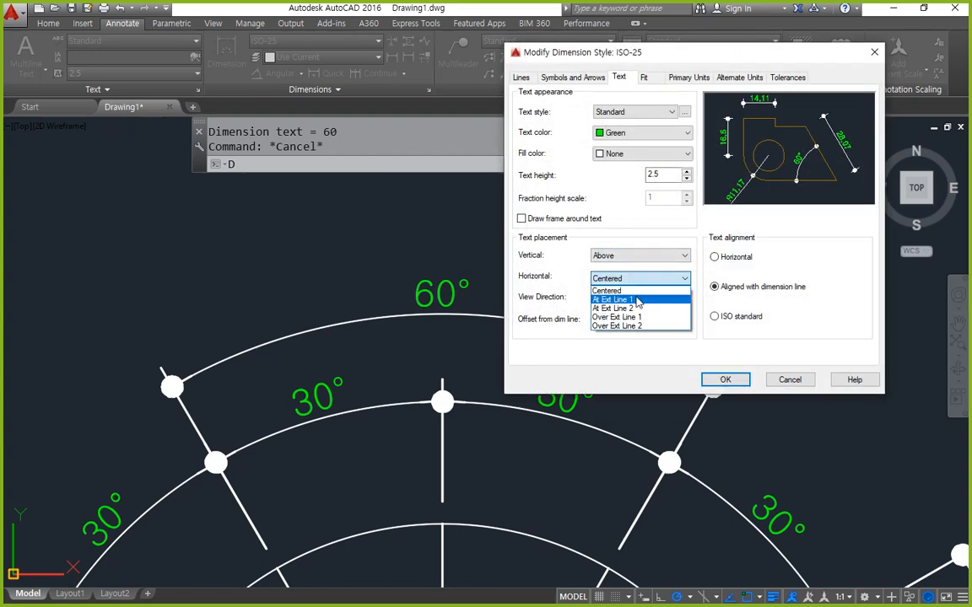
pyautogui.click(643, 302)
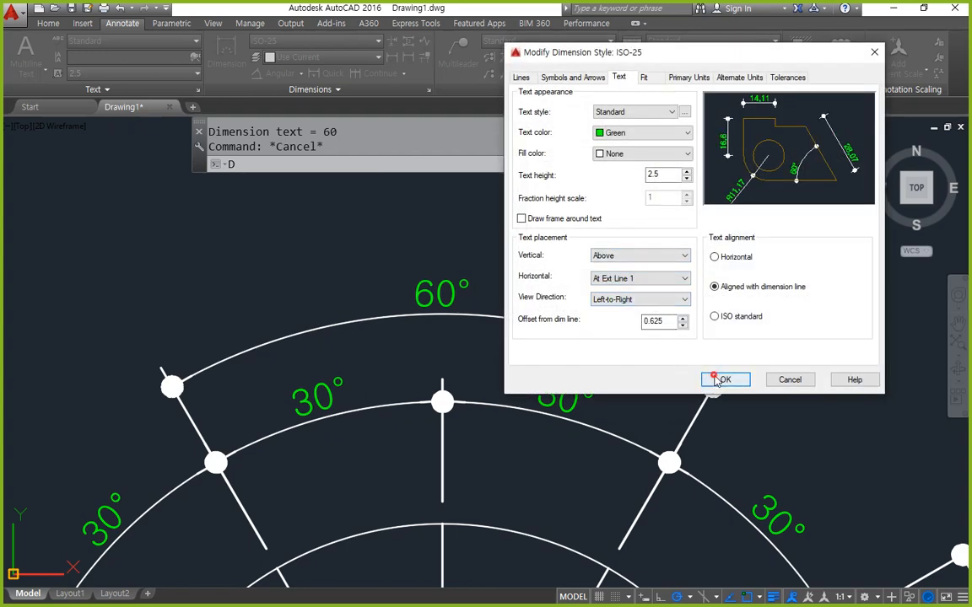
pyautogui.click(708, 379)
pyautogui.click(776, 329)
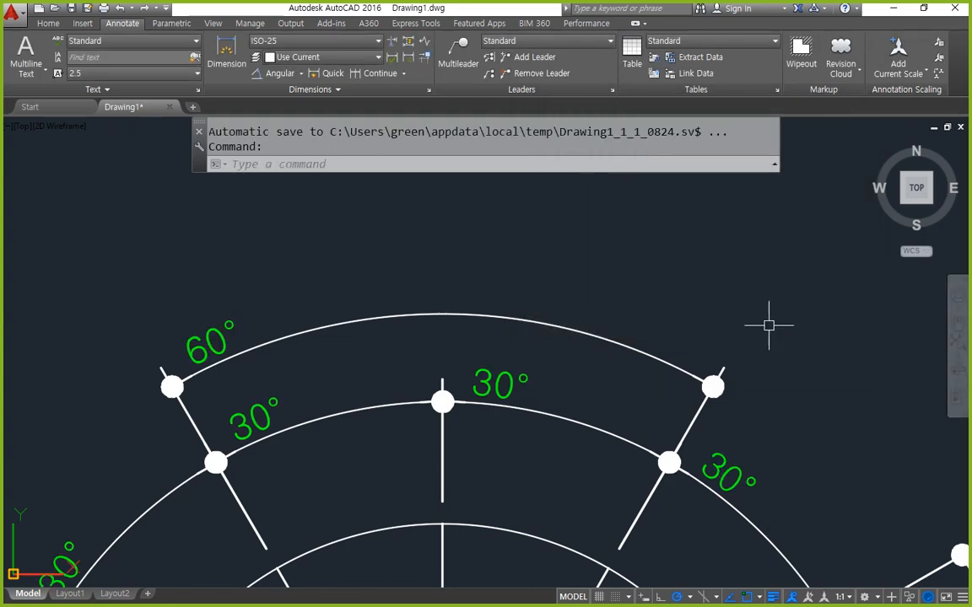
# - Set the horizontal text placement of the ISO-25 dimension style to At Ext Line 2 and apply it to the drawing
pyautogui.write('D')
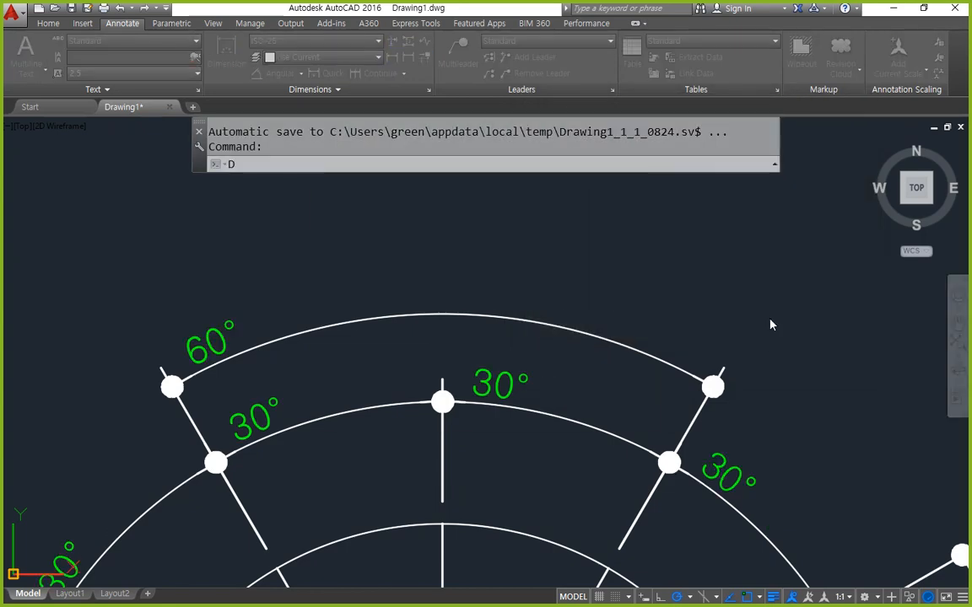
pyautogui.press('Return')
pyautogui.click(648, 282)
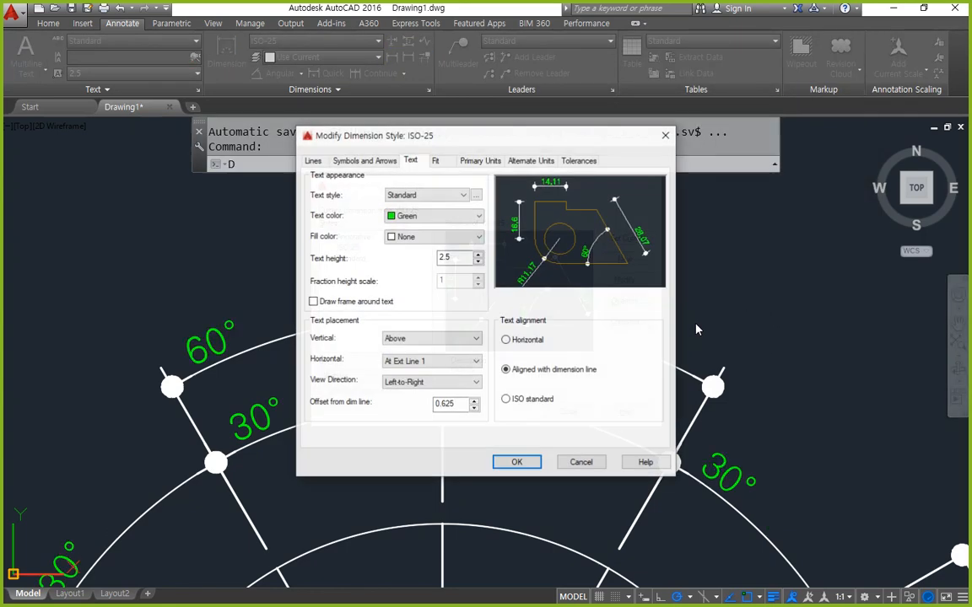
pyautogui.click(460, 361)
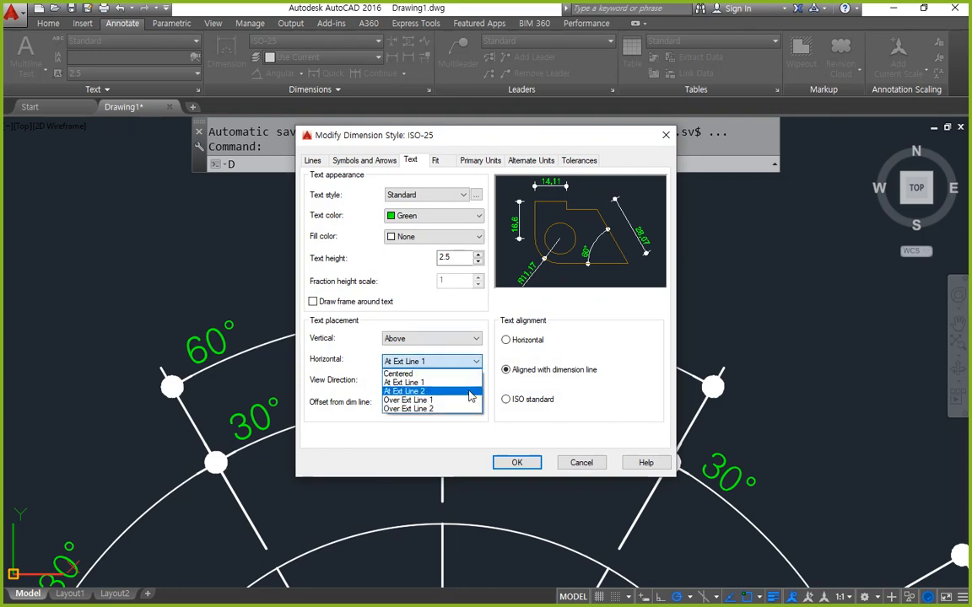
pyautogui.click(475, 392)
pyautogui.click(519, 463)
pyautogui.click(570, 411)
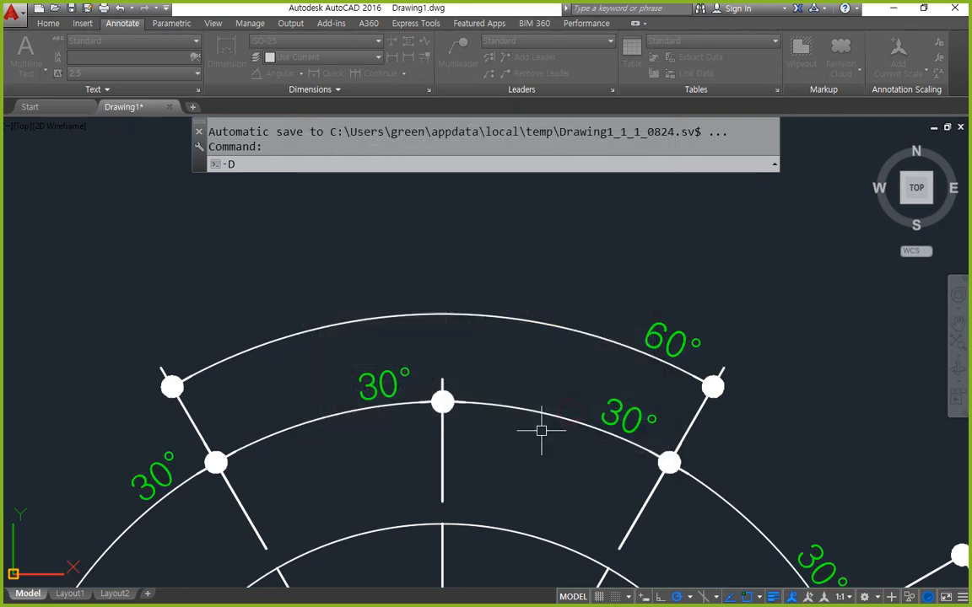
# - Set the horizontal text placement of the ISO-25 dimension style to Over Ext Line 1 and apply it to the drawing
pyautogui.write('d')
pyautogui.press('Return')
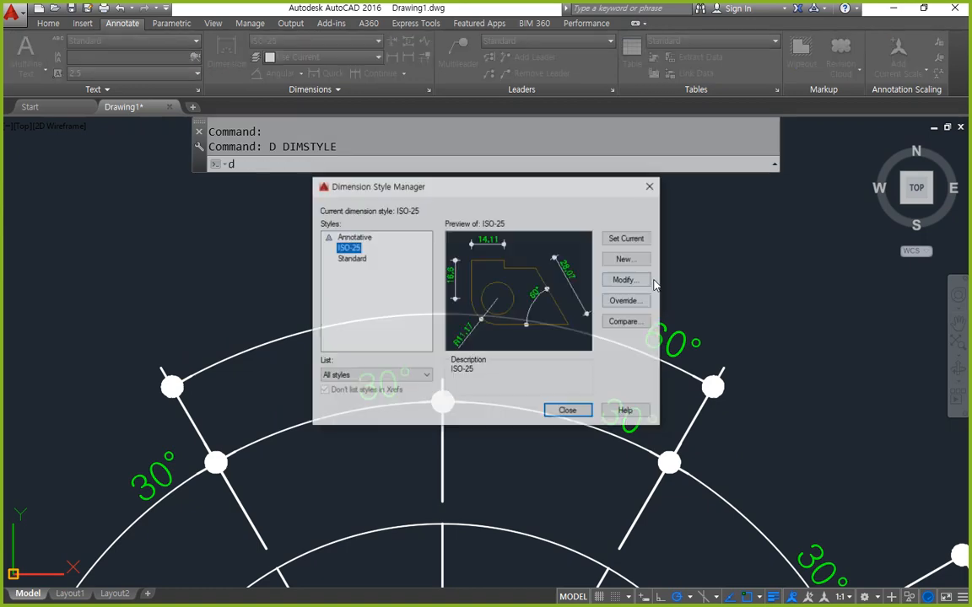
pyautogui.press('Return')
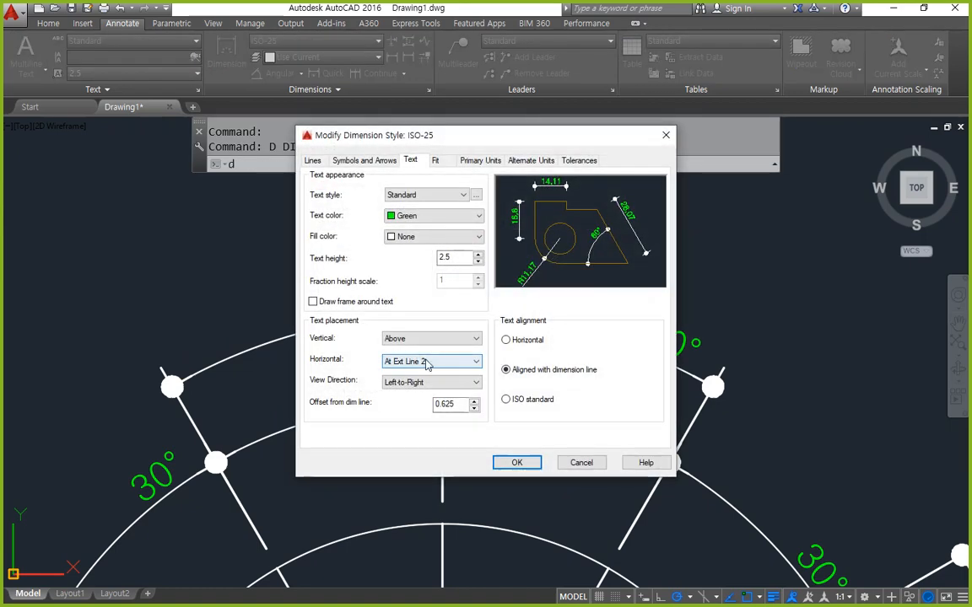
pyautogui.click(432, 361)
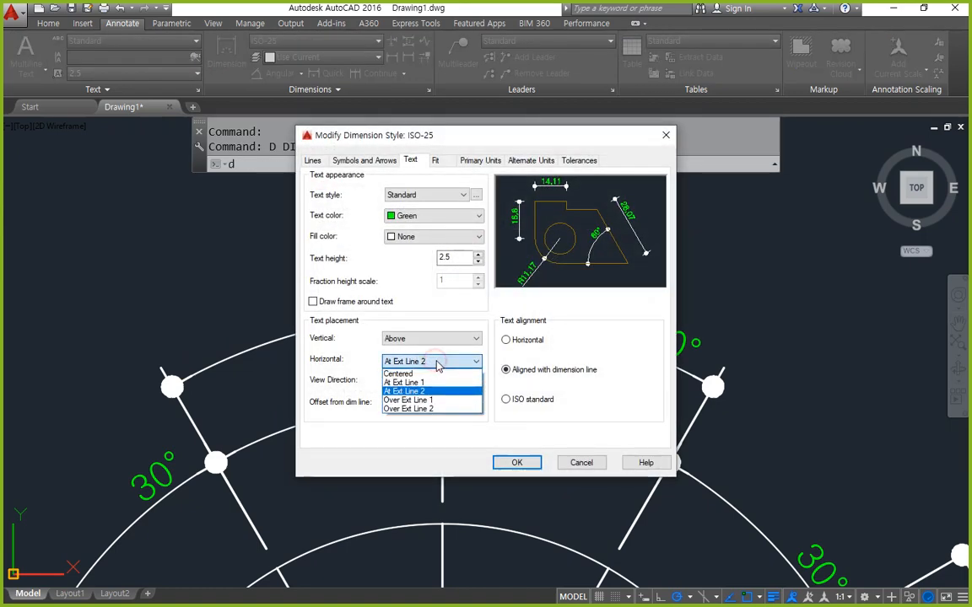
pyautogui.click(459, 401)
pyautogui.click(516, 462)
pyautogui.click(569, 409)
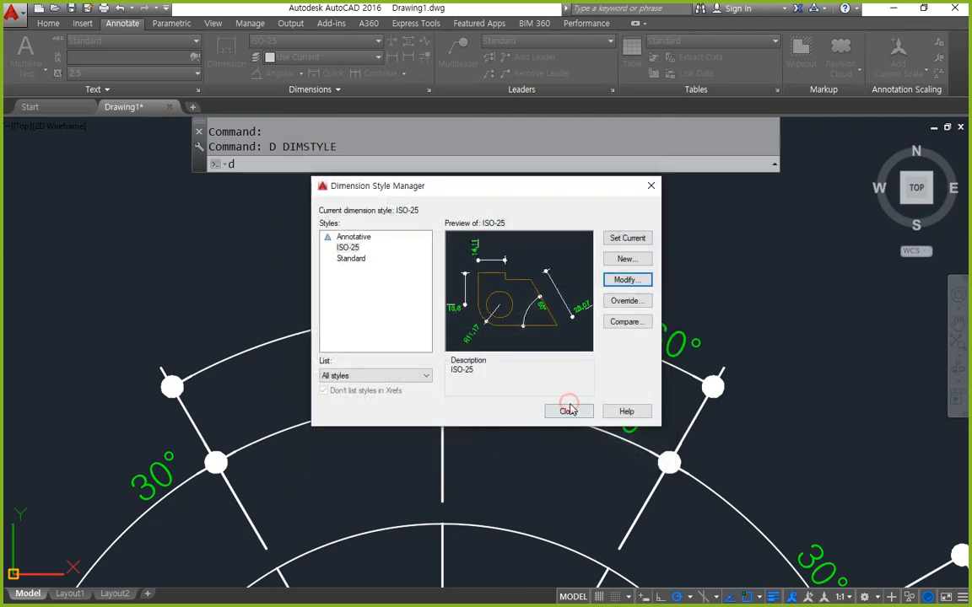
pyautogui.click(569, 411)
pyautogui.click(568, 413)
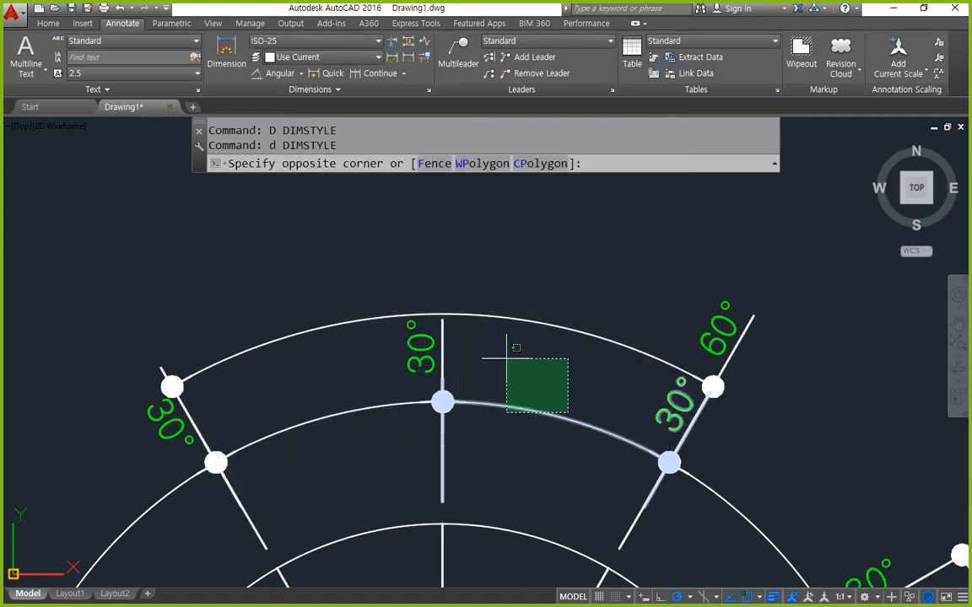
pyautogui.click(511, 331)
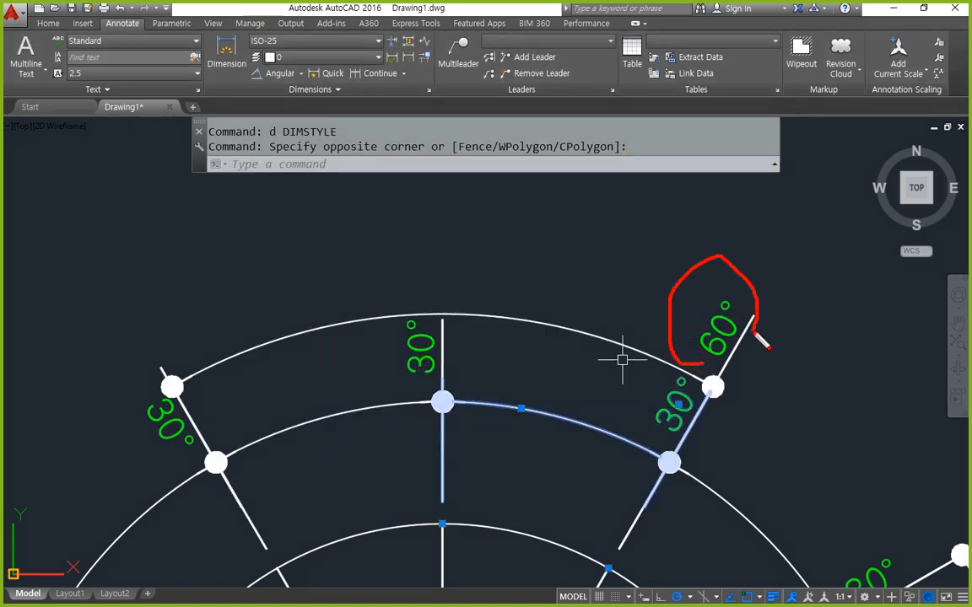
pyautogui.moveTo(755, 336)
pyautogui.mouseDown()
pyautogui.moveTo(679, 270)
pyautogui.moveTo(743, 356)
pyautogui.moveTo(769, 278)
pyautogui.moveTo(735, 361)
pyautogui.moveTo(810, 195)
pyautogui.mouseUp()
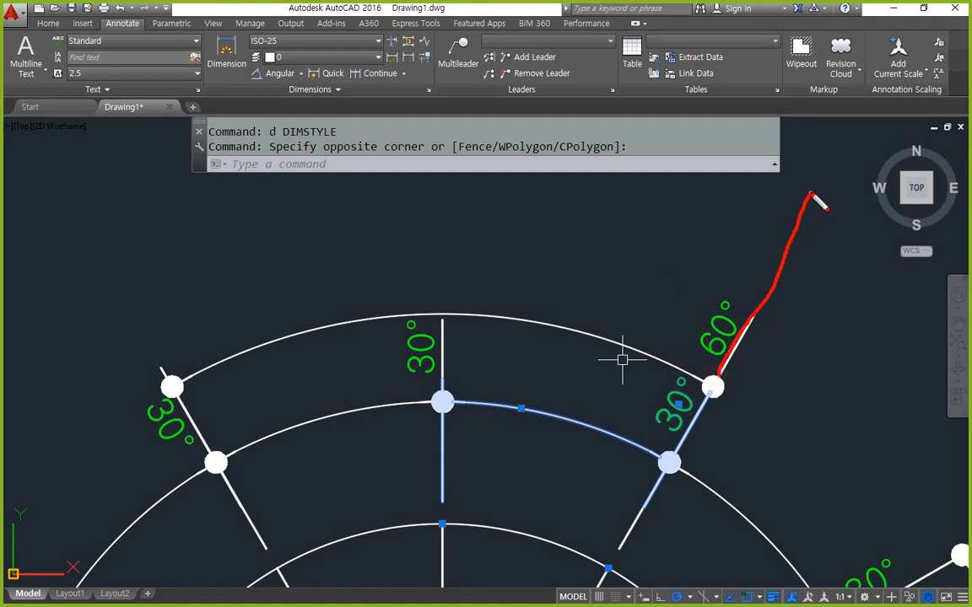
pyautogui.moveTo(730, 354)
pyautogui.mouseDown()
pyautogui.moveTo(732, 265)
pyautogui.moveTo(717, 371)
pyautogui.mouseUp()
pyautogui.press('Escape')
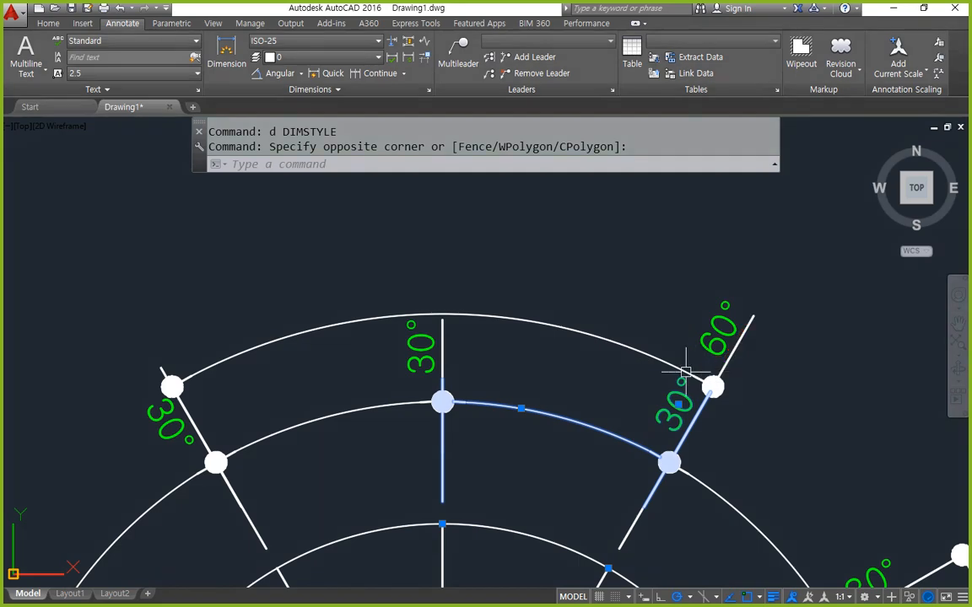
# - Set the horizontal text placement of the ISO-25 dimension style to Over Ext Line 2 and apply it to the drawing
pyautogui.write('d')
pyautogui.press('Return')
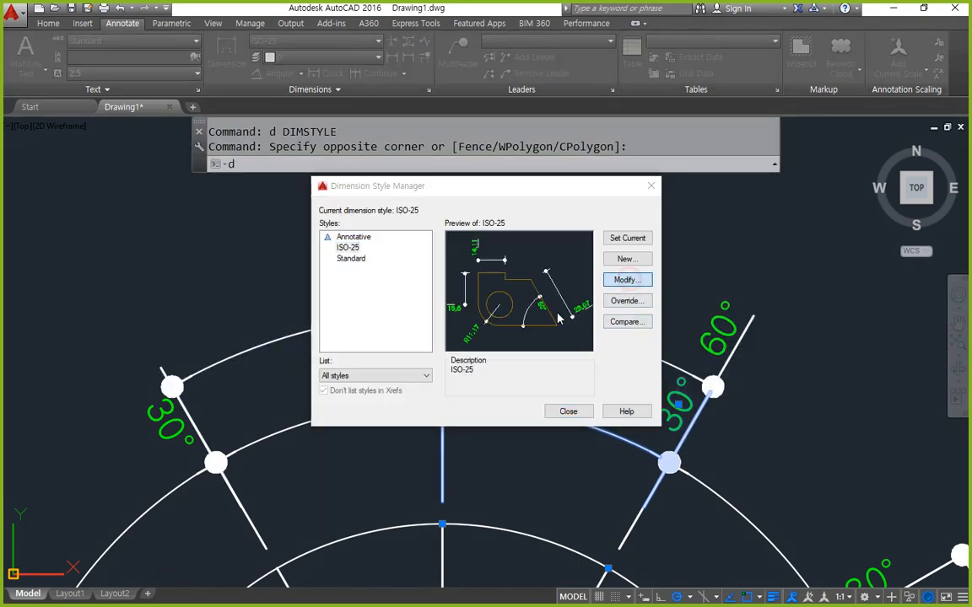
pyautogui.click(627, 279)
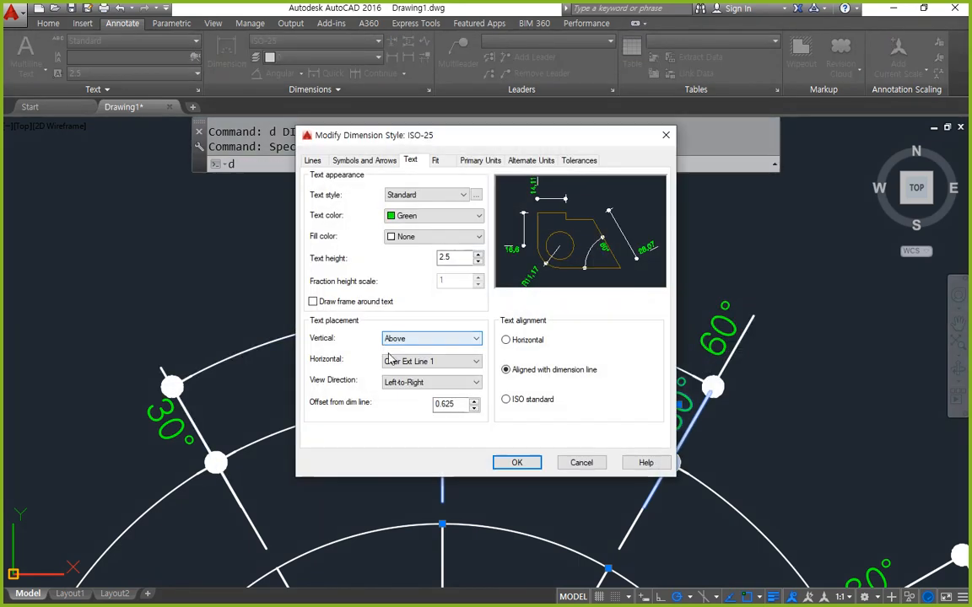
pyautogui.click(430, 361)
pyautogui.click(411, 408)
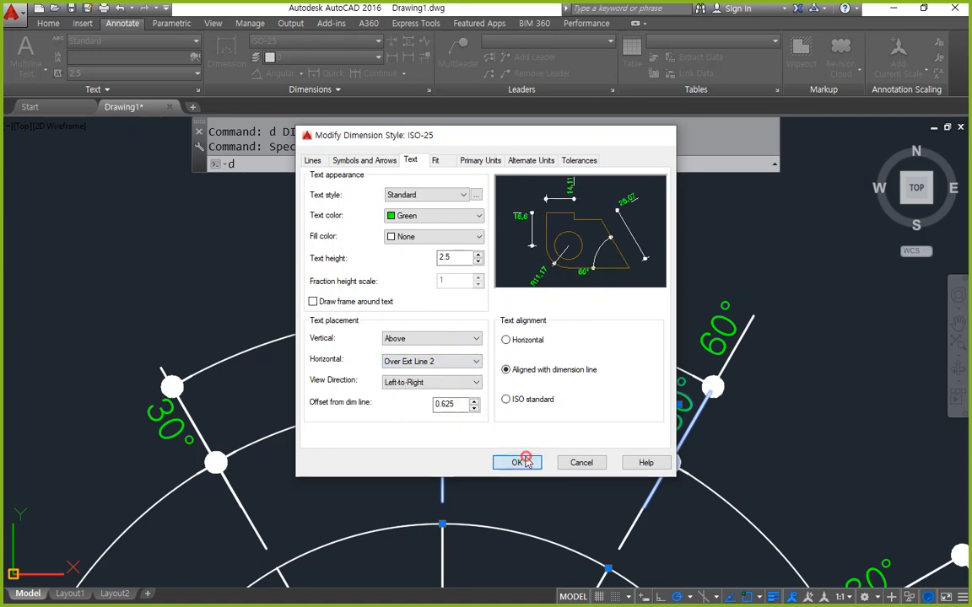
pyautogui.click(517, 462)
pyautogui.click(567, 412)
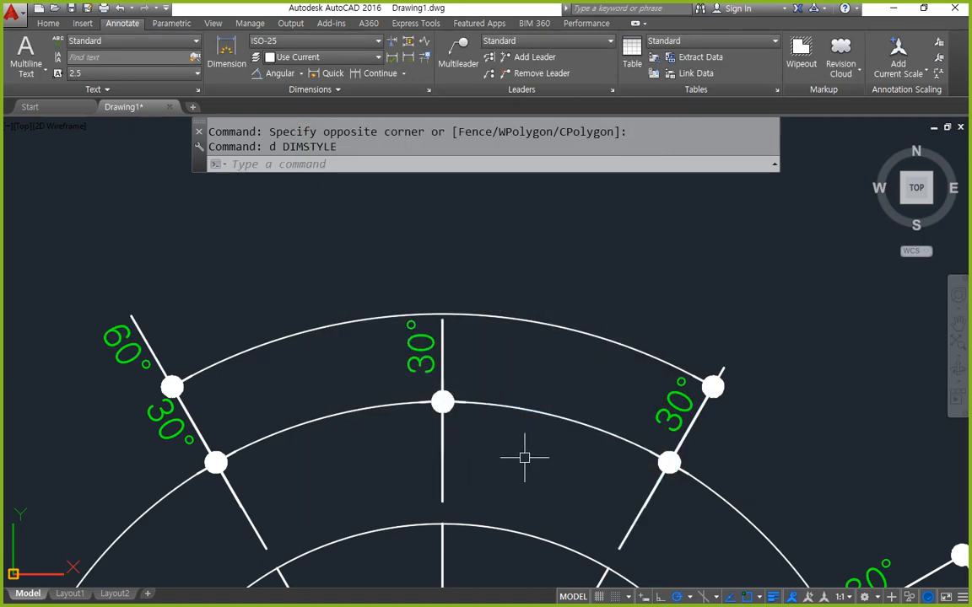
# - Set the horizontal text placement of the ISO-25 dimension style to Centered and apply it to the drawing
pyautogui.write('d')
pyautogui.press('Return')
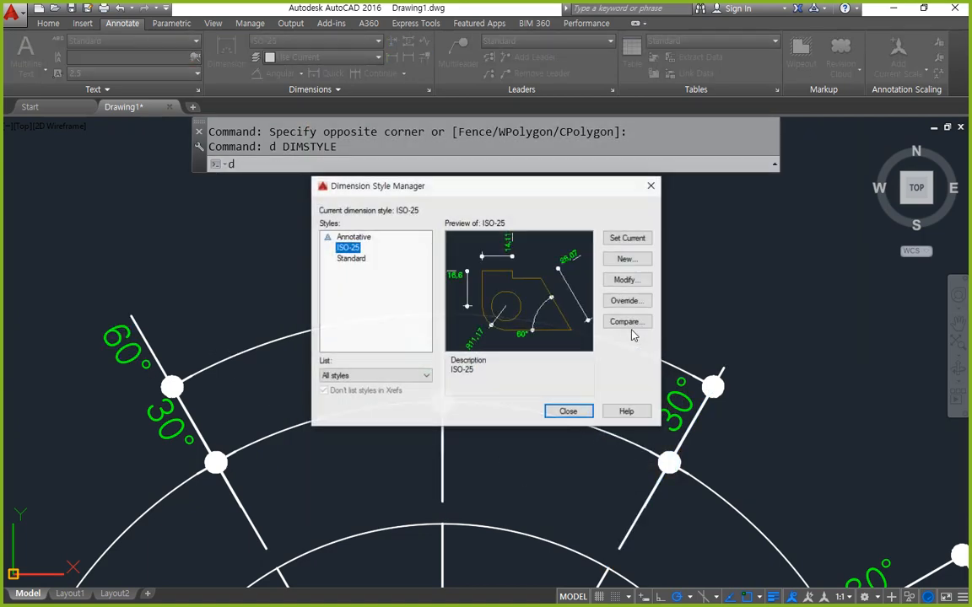
pyautogui.hotkey('alt', 'm')
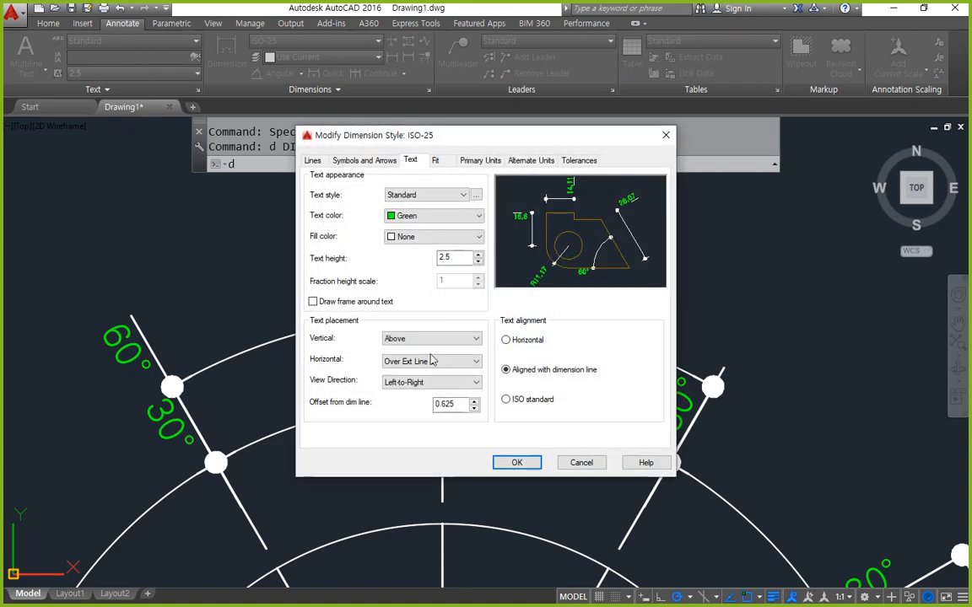
pyautogui.click(431, 362)
pyautogui.click(393, 371)
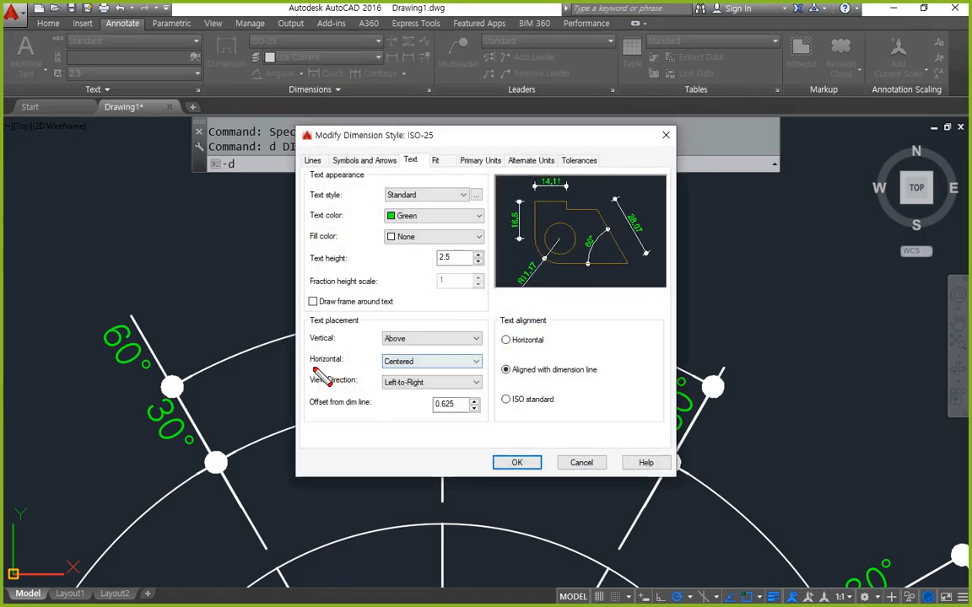
pyautogui.moveTo(296, 368); pyautogui.dragTo(481, 368)
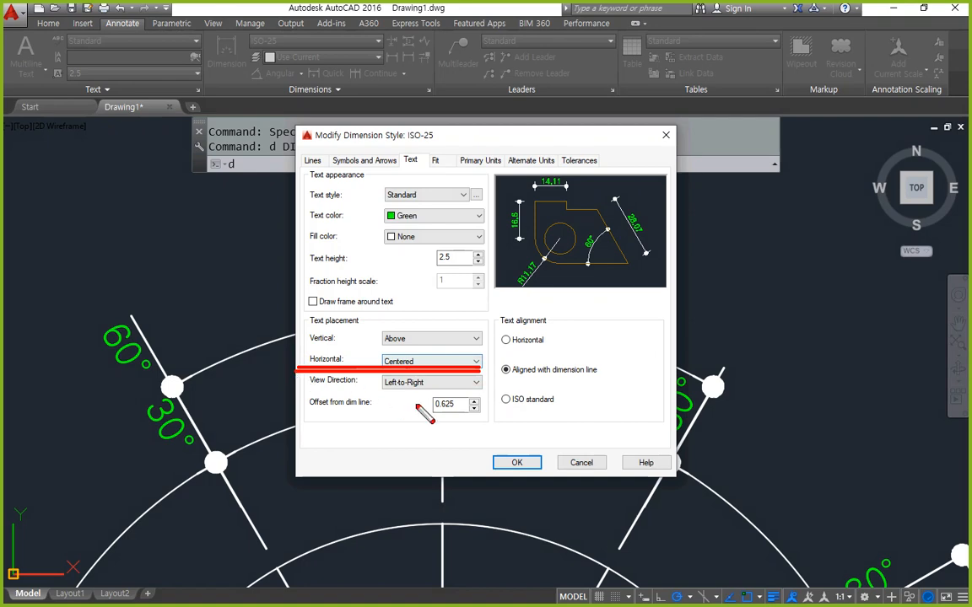
pyautogui.click(515, 462)
pyautogui.click(568, 412)
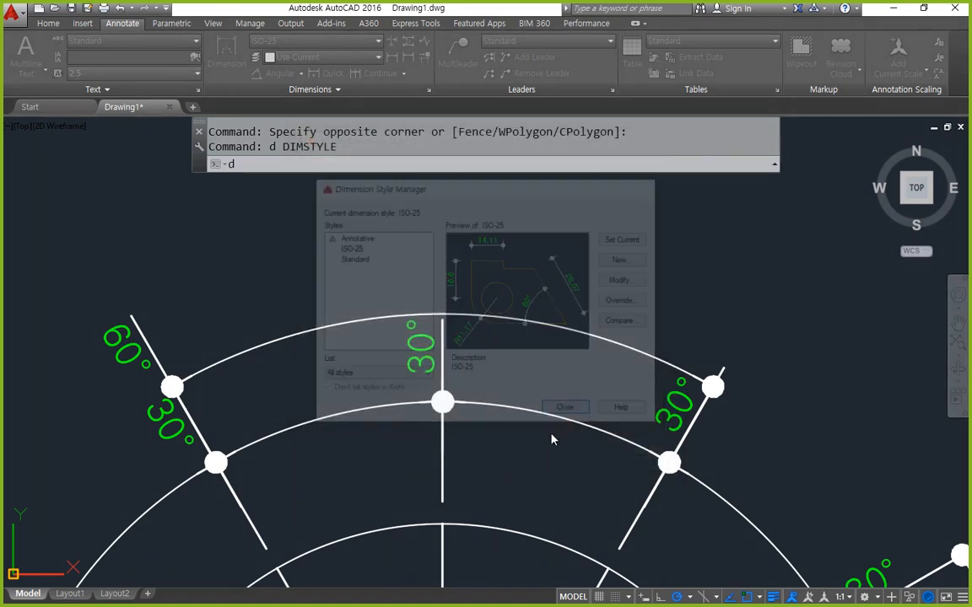
pyautogui.moveTo(445, 442)
pyautogui.mouseDown()
pyautogui.moveTo(545, 280)
pyautogui.moveTo(407, 359)
pyautogui.mouseUp()
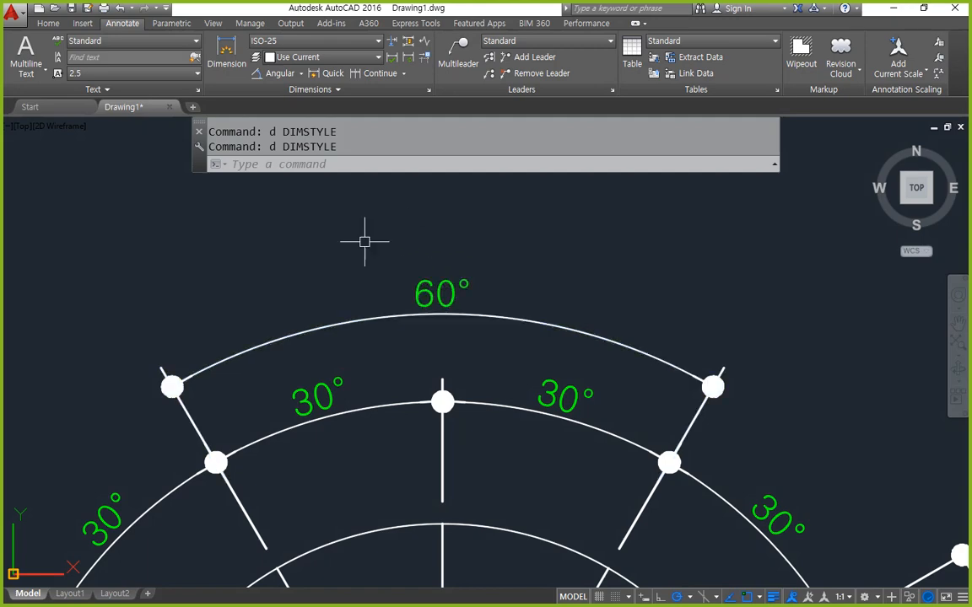
# - Examine the View Direction options in the ISO-25 dimension style's text settings
pyautogui.write('d')
pyautogui.press('Return')
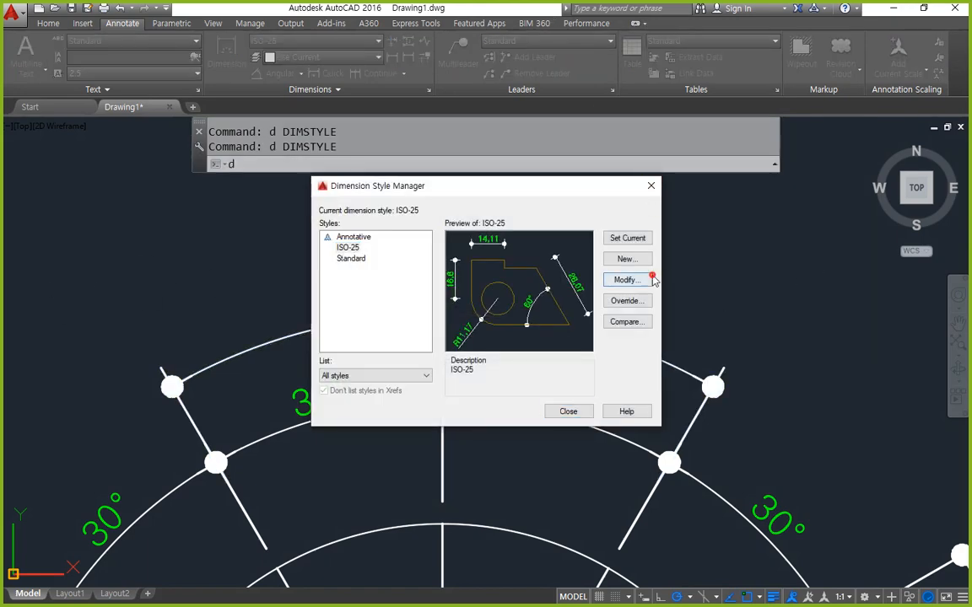
pyautogui.click(625, 280)
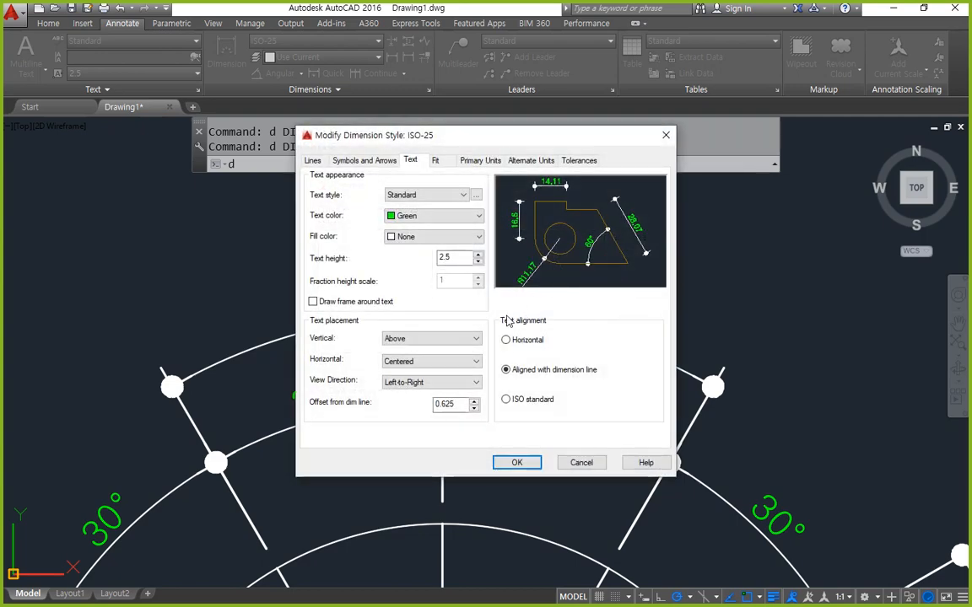
pyautogui.moveTo(304, 389)
pyautogui.mouseDown()
pyautogui.moveTo(446, 389)
pyautogui.moveTo(485, 411)
pyautogui.mouseUp()
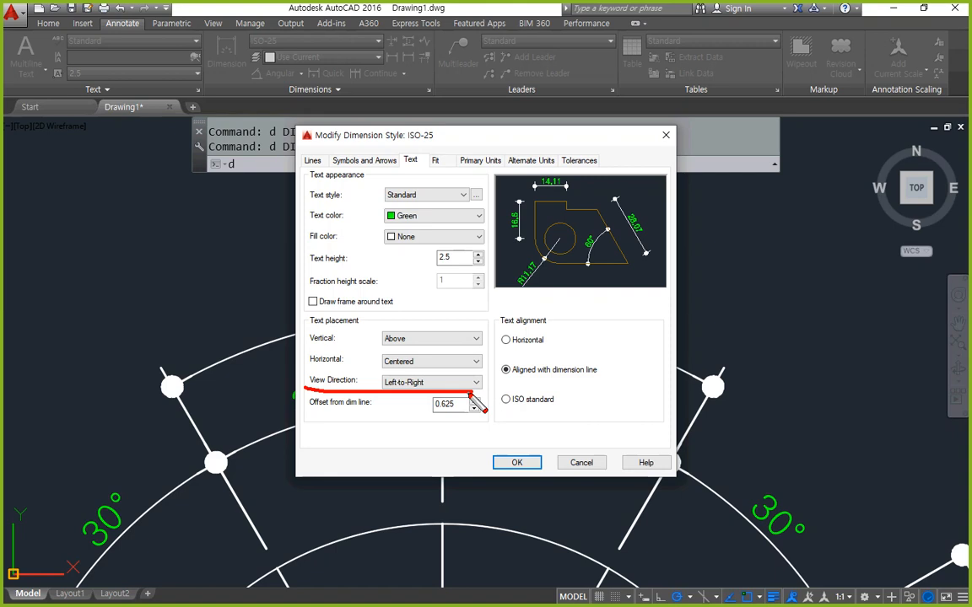
pyautogui.moveTo(217, 297)
pyautogui.mouseDown()
pyautogui.moveTo(221, 268)
pyautogui.moveTo(266, 286)
pyautogui.moveTo(533, 287)
pyautogui.moveTo(523, 308)
pyautogui.mouseUp()
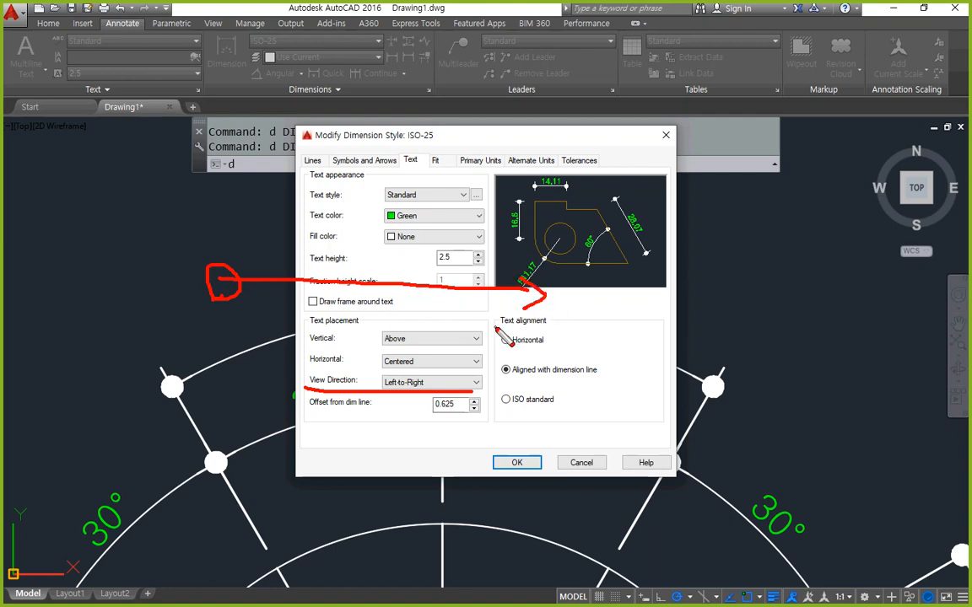
pyautogui.press('Escape')
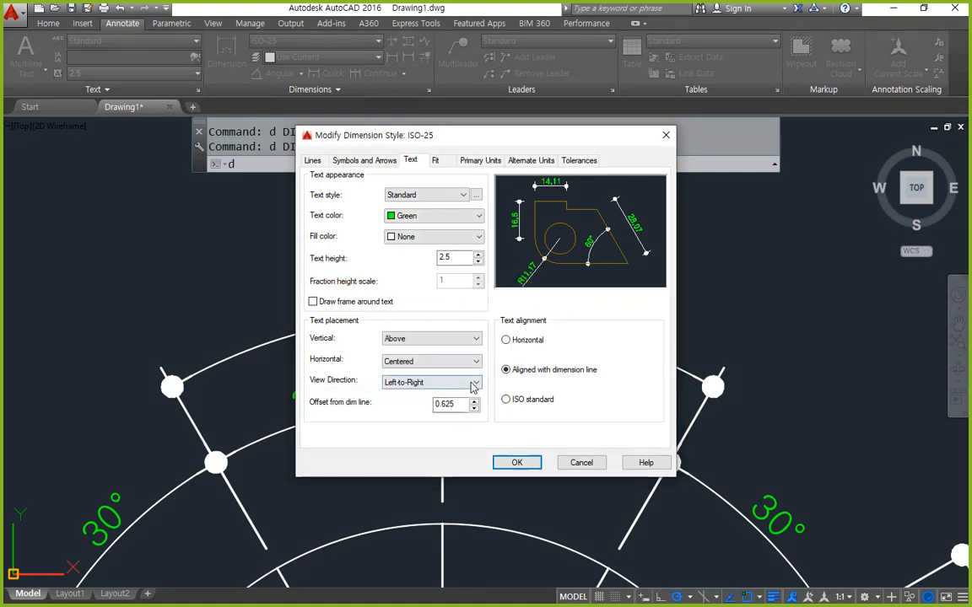
pyautogui.click(475, 384)
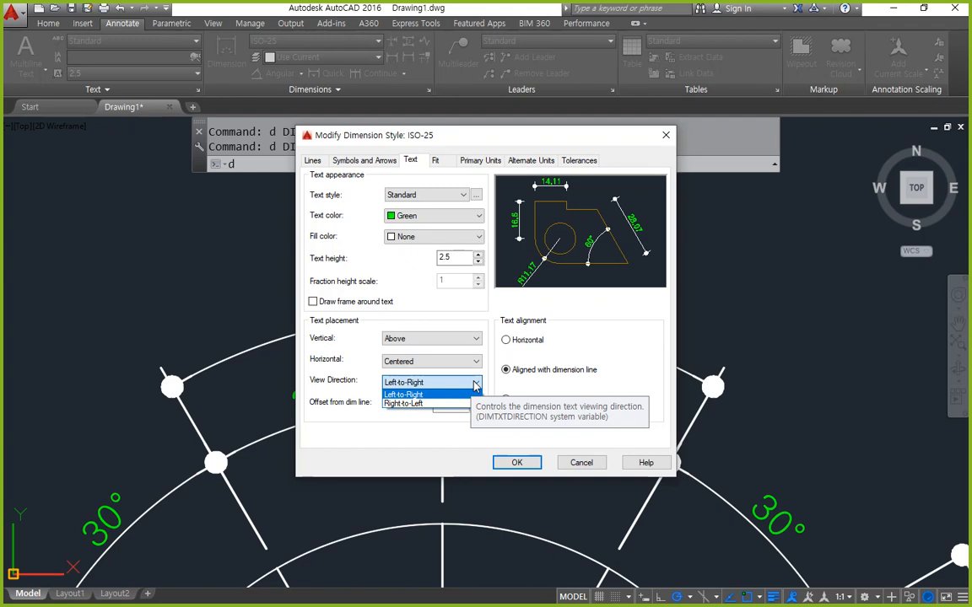
pyautogui.click(453, 320)
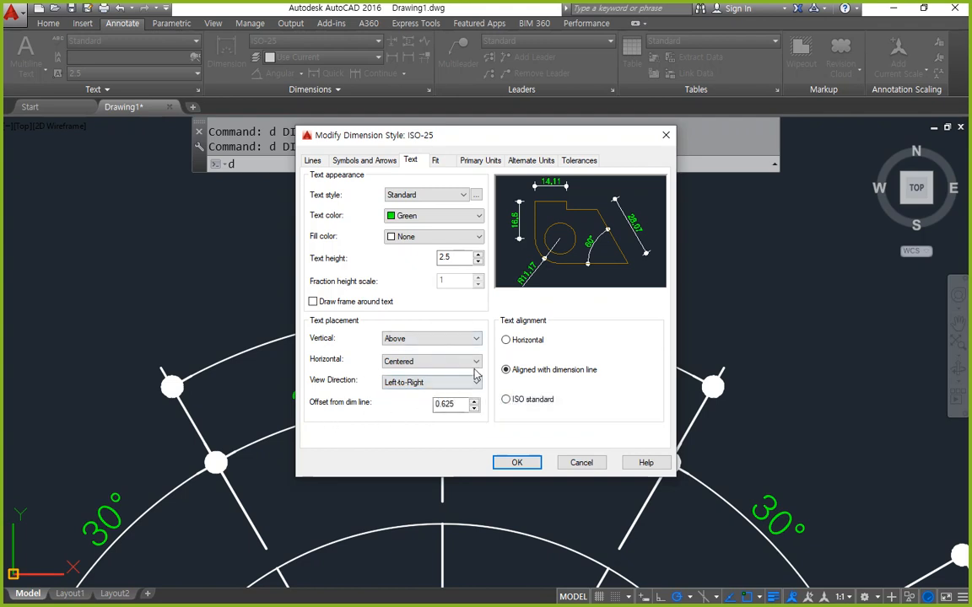
pyautogui.moveTo(539, 306)
pyautogui.mouseDown()
pyautogui.moveTo(503, 419)
pyautogui.moveTo(624, 366)
pyautogui.moveTo(542, 304)
pyautogui.mouseUp()
pyautogui.hotkey('ctrl', 'z')
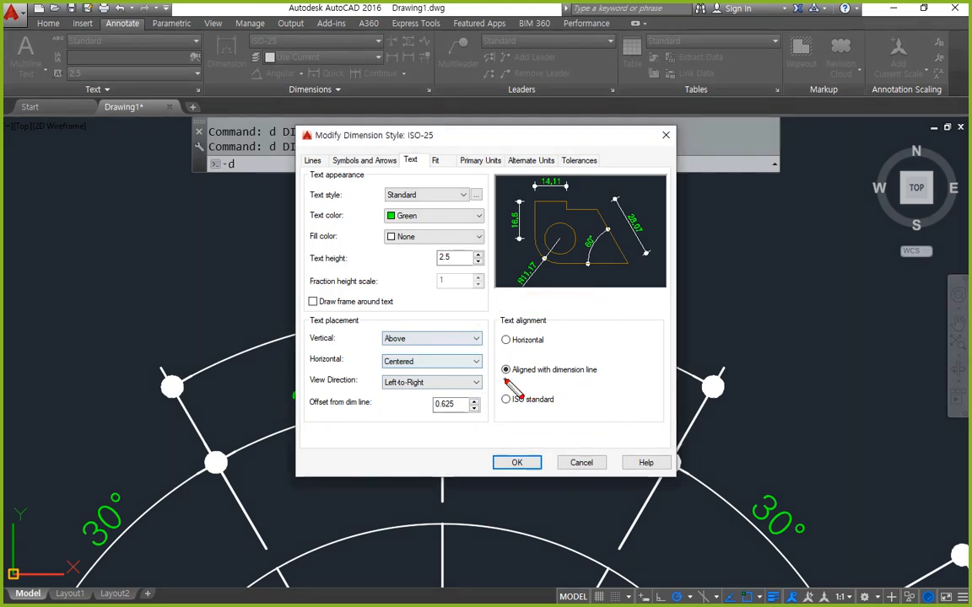
# - Set the text alignment of the ISO-25 dimension style to Horizontal and apply it to the angular dimensions around the circle
pyautogui.moveTo(505, 379); pyautogui.dragTo(607, 381)
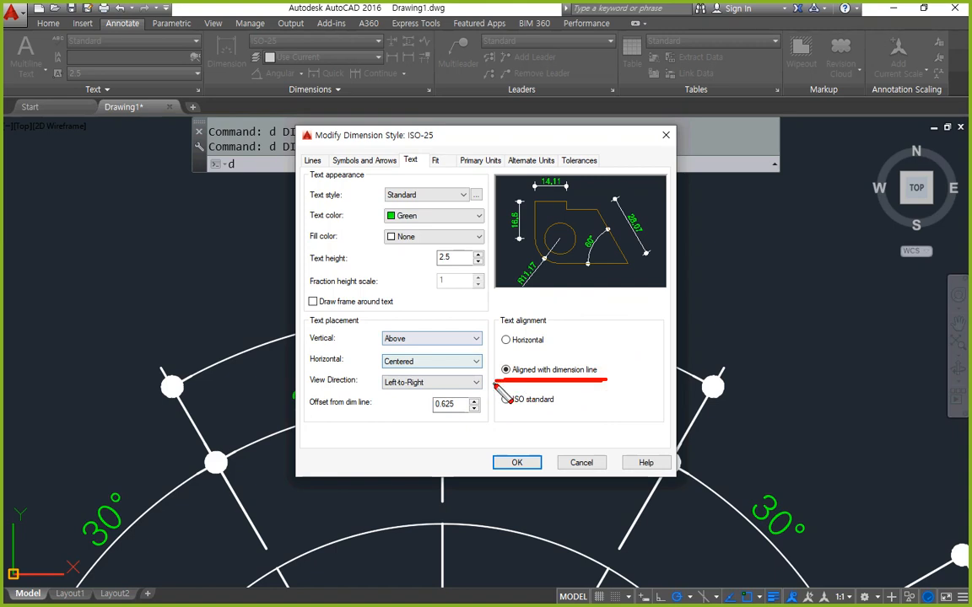
pyautogui.press('Escape')
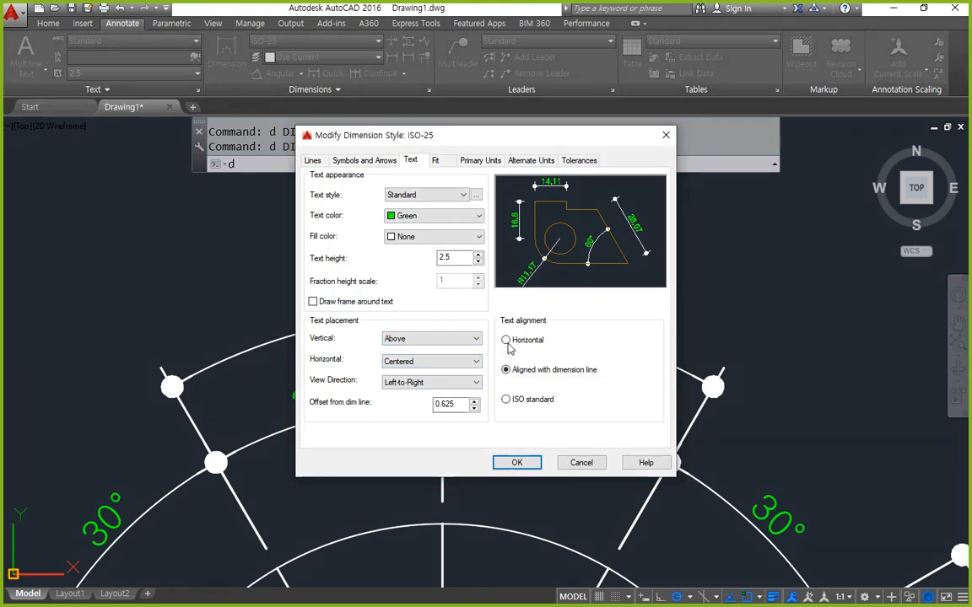
pyautogui.click(505, 340)
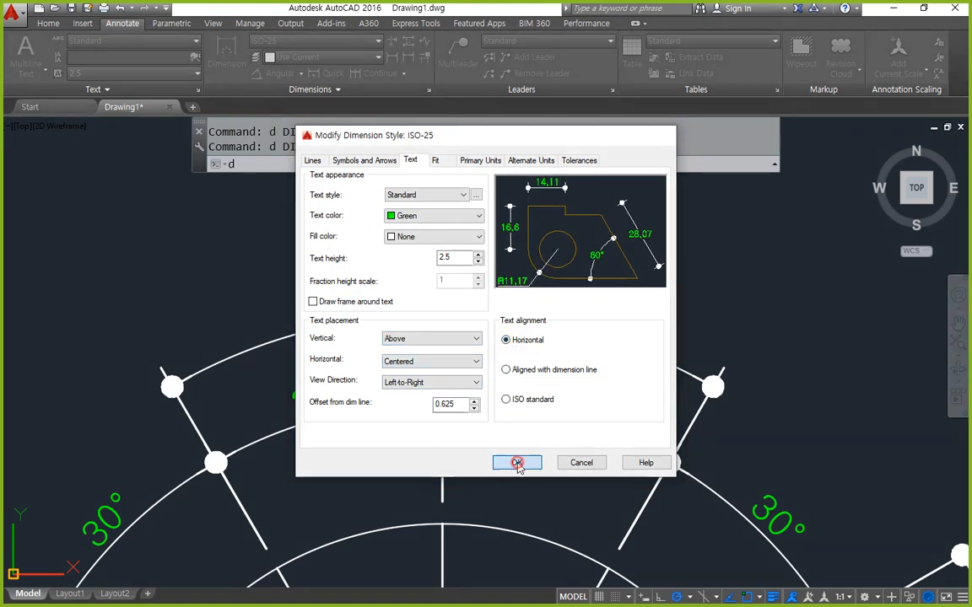
pyautogui.click(517, 462)
pyautogui.click(569, 412)
pyautogui.moveTo(534, 467)
pyautogui.mouseDown(button='middle')
pyautogui.moveTo(394, 343)
pyautogui.moveTo(330, 301)
pyautogui.mouseUp(button='middle')
pyautogui.moveTo(549, 516); pyautogui.dragTo(451, 357, button='middle')
pyautogui.moveTo(517, 454)
pyautogui.mouseDown(button='middle')
pyautogui.moveTo(497, 412)
pyautogui.moveTo(507, 477)
pyautogui.mouseUp(button='middle')
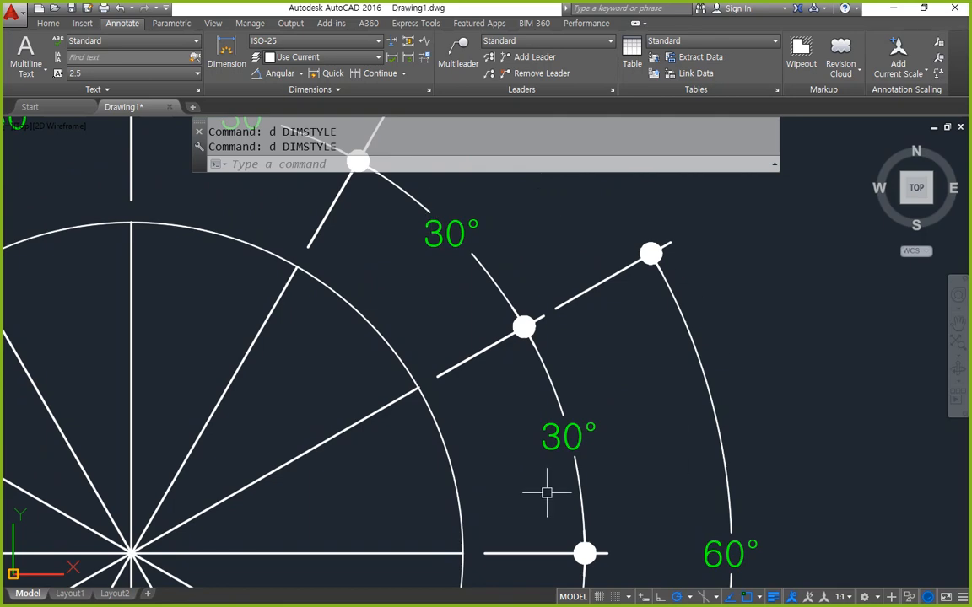
# - Set the text alignment of the ISO-25 dimension style to ISO standard and apply it to the drawing
pyautogui.write('d')
pyautogui.press('Return')
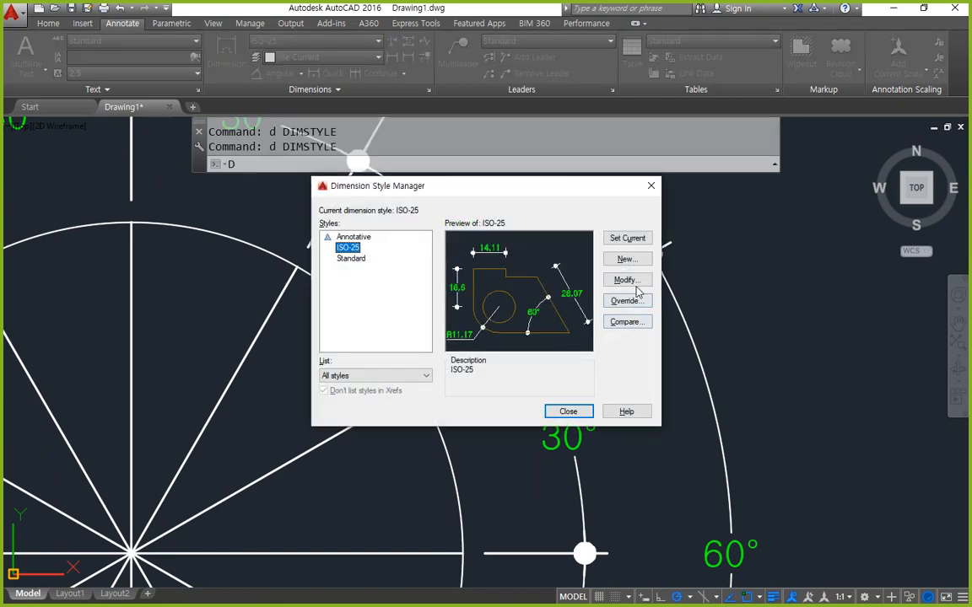
pyautogui.click(621, 279)
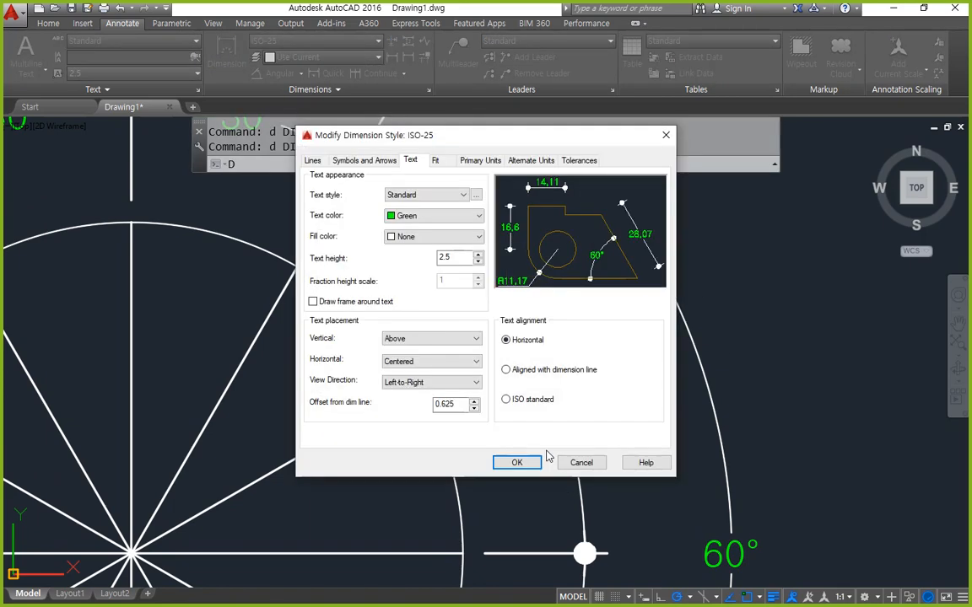
pyautogui.click(505, 399)
pyautogui.click(521, 463)
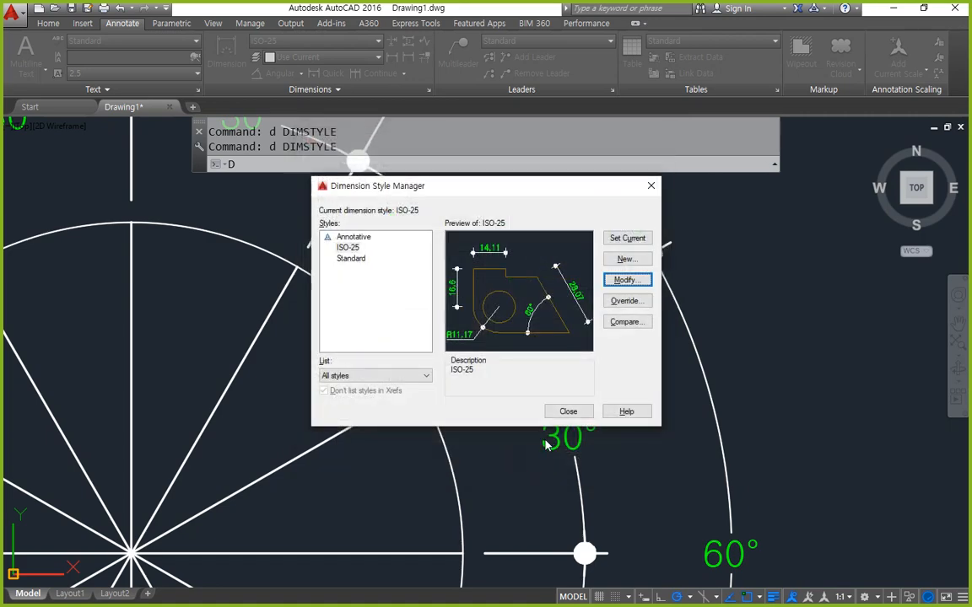
pyautogui.click(564, 410)
# - Draw a circle with a radius of 10 in the empty area beside the spoked circle
pyautogui.scroll(-3, 368, 453)
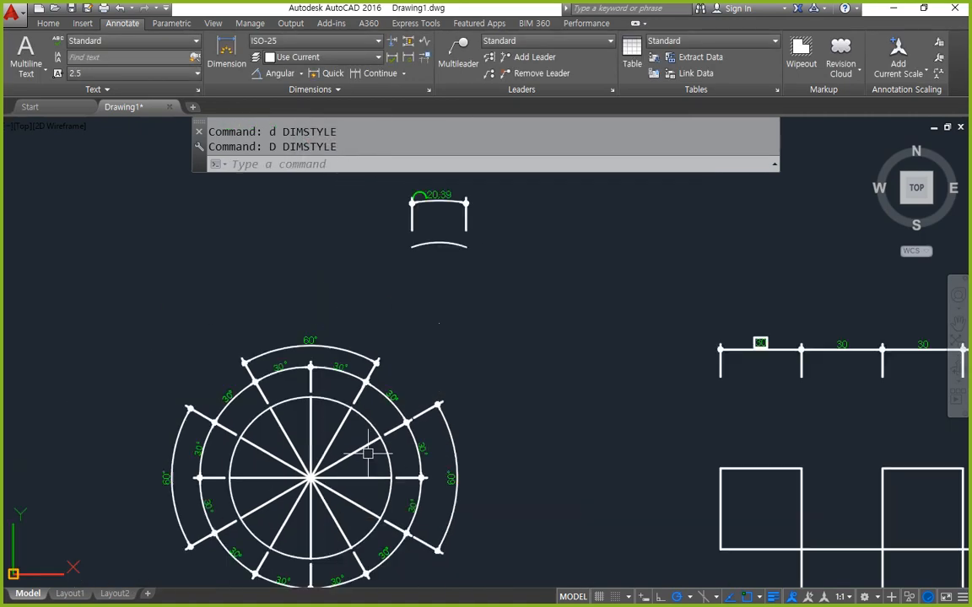
pyautogui.moveTo(335, 451); pyautogui.dragTo(493, 445, button='middle')
pyautogui.scroll(1, 428, 412)
pyautogui.moveTo(301, 426); pyautogui.dragTo(578, 436, button='middle')
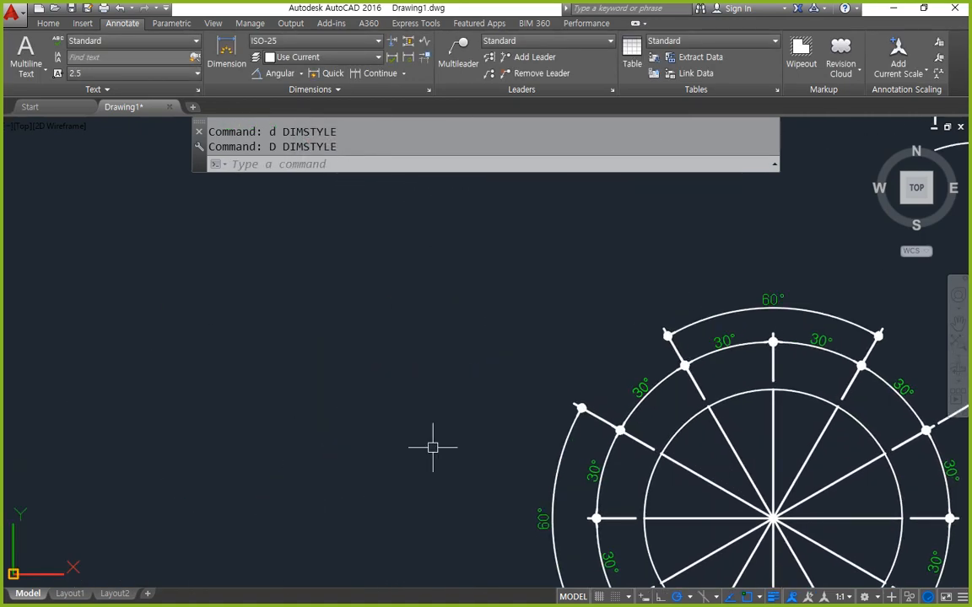
pyautogui.write('c')
pyautogui.press('Return')
pyautogui.click(296, 404)
pyautogui.write('10')
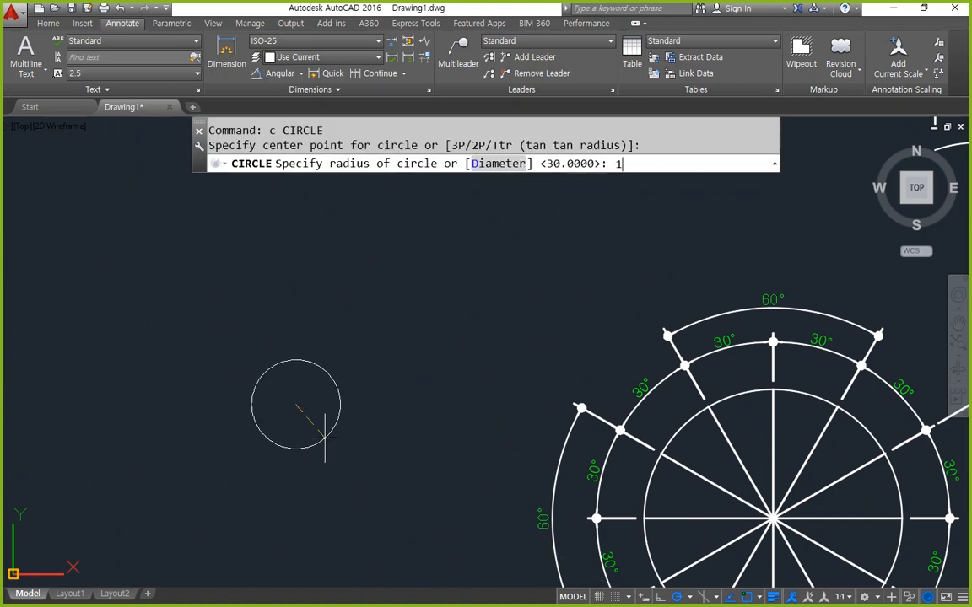
pyautogui.press('Return')
# - Add a radius dimension to the 10-radius circle, placing its text outside the circle toward the upper right
pyautogui.moveTo(273, 406); pyautogui.dragTo(325, 472, button='middle')
pyautogui.scroll(2, 314, 415)
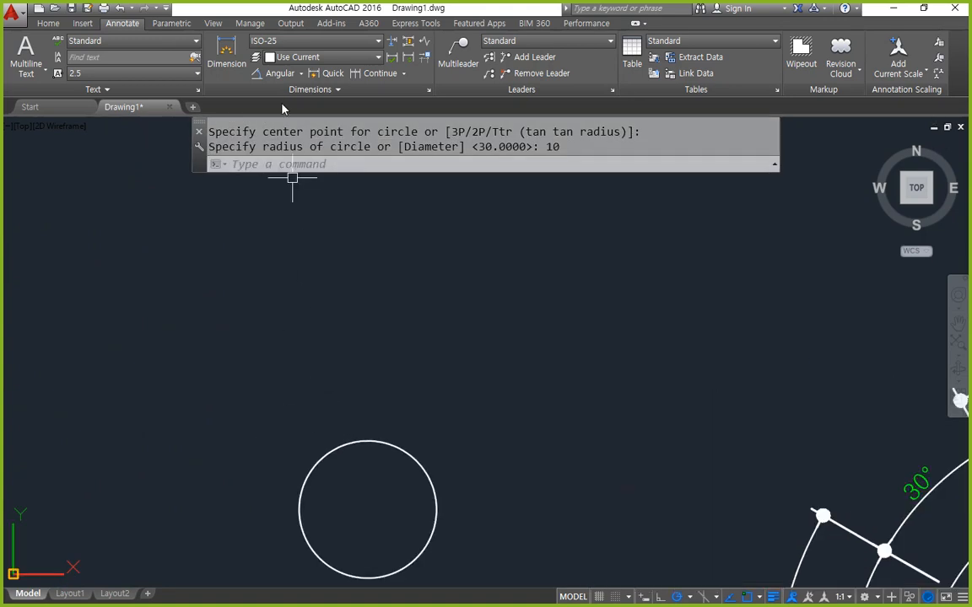
pyautogui.click(300, 73)
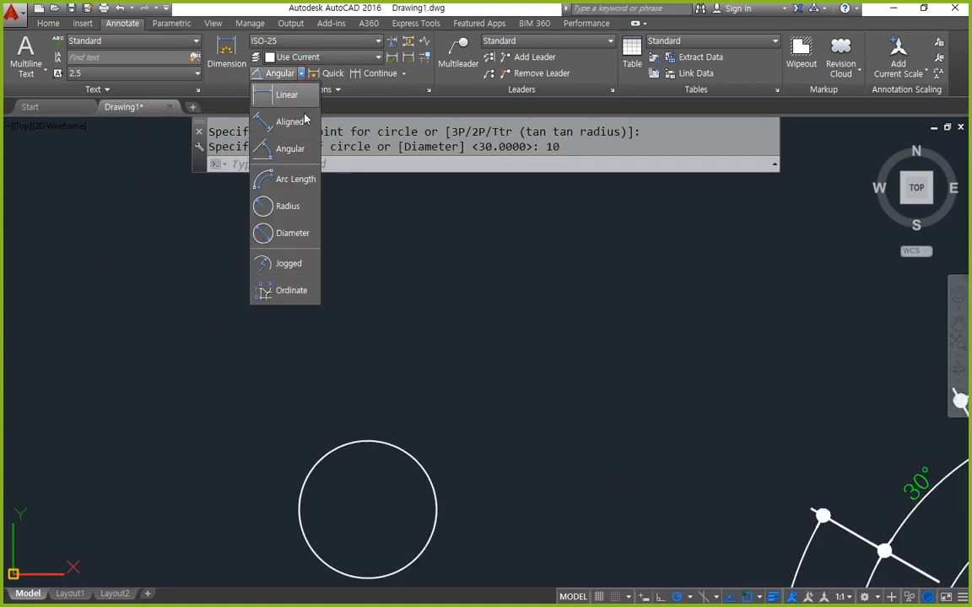
pyautogui.click(287, 206)
pyautogui.click(416, 461)
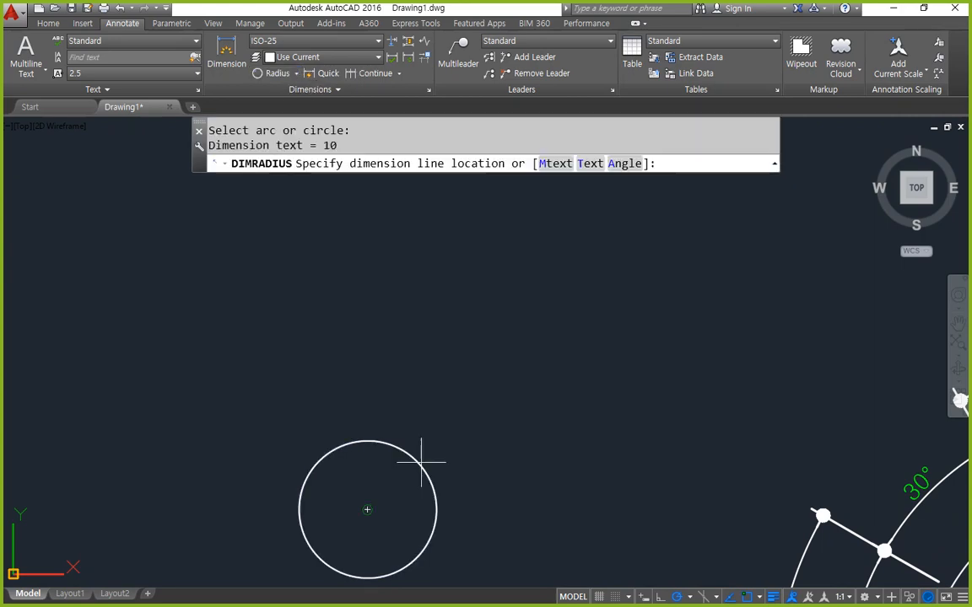
pyautogui.click(421, 413)
pyautogui.scroll(2, 436, 467)
pyautogui.moveTo(434, 470); pyautogui.dragTo(512, 459, button='middle')
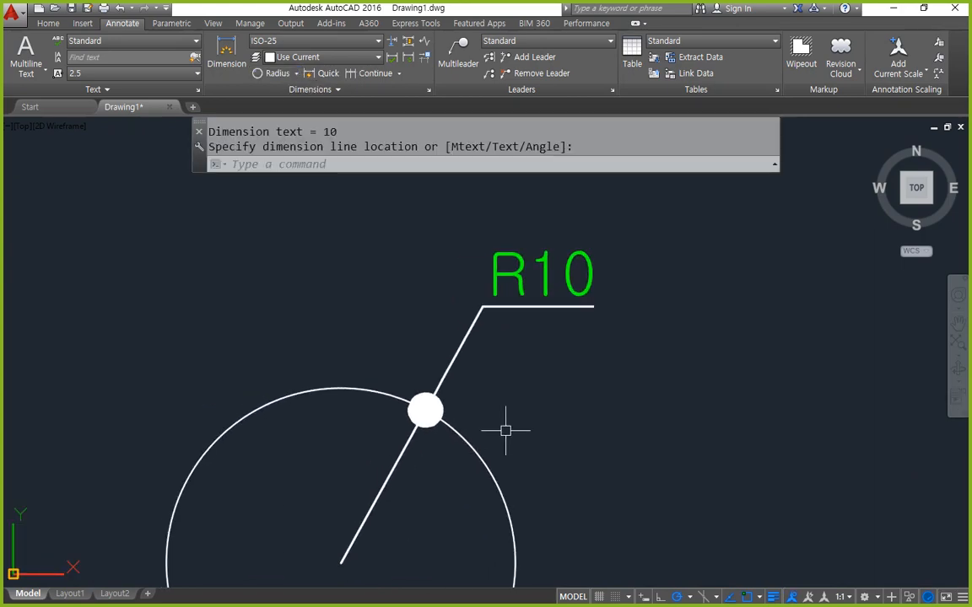
pyautogui.moveTo(517, 428)
pyautogui.mouseDown()
pyautogui.moveTo(406, 448)
pyautogui.moveTo(600, 215)
pyautogui.moveTo(554, 499)
pyautogui.moveTo(497, 500)
pyautogui.mouseUp()
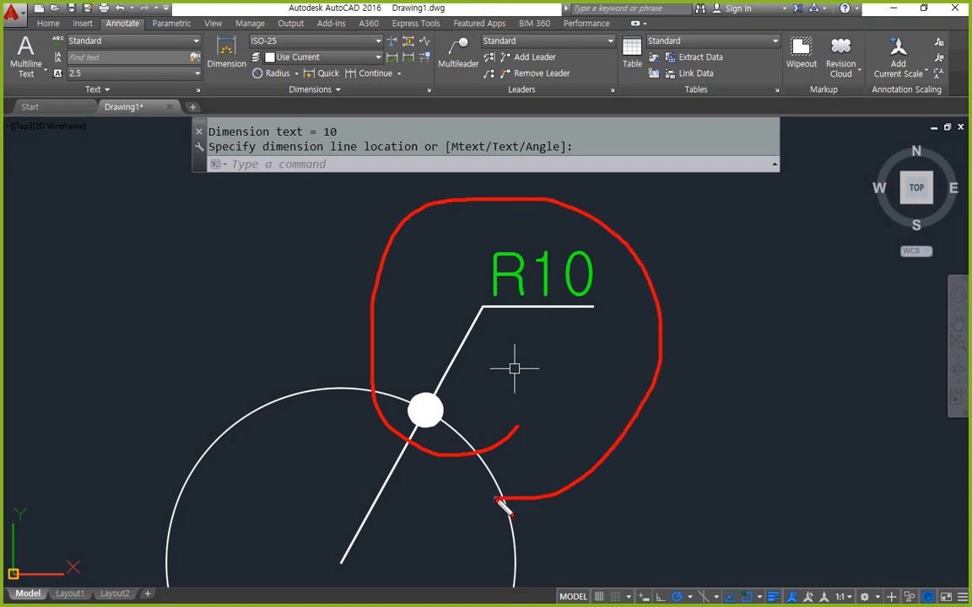
pyautogui.press('Escape')
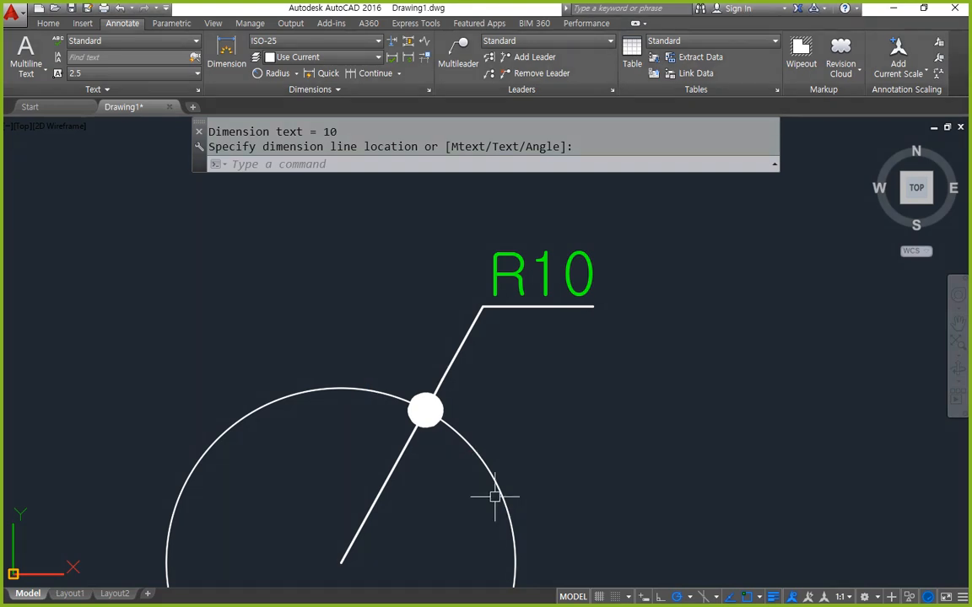
# - Set the text alignment of the ISO-25 dimension style to Aligned with dimension line and apply it to the drawing
pyautogui.write('d')
pyautogui.press('Return')
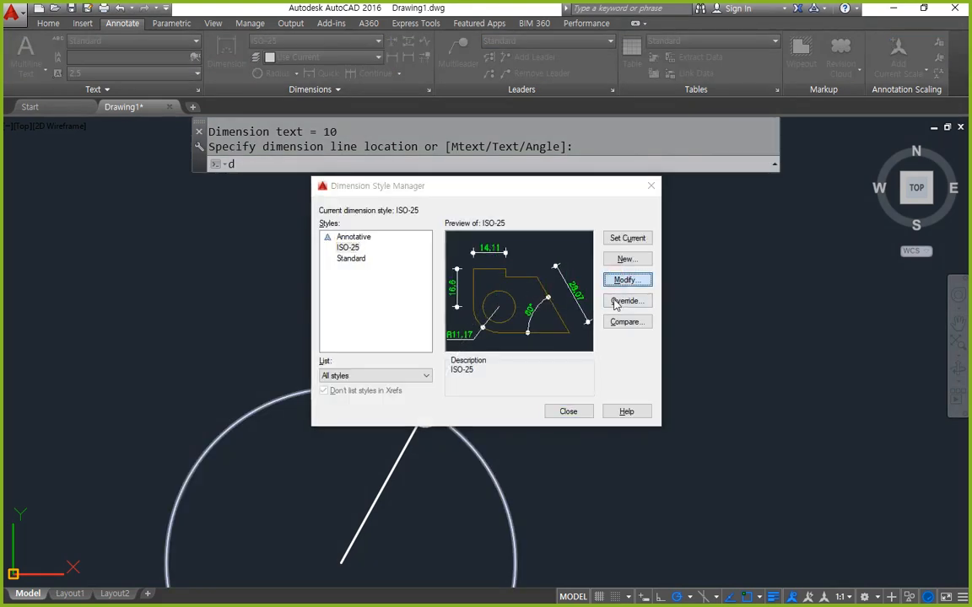
pyautogui.click(622, 281)
pyautogui.click(536, 372)
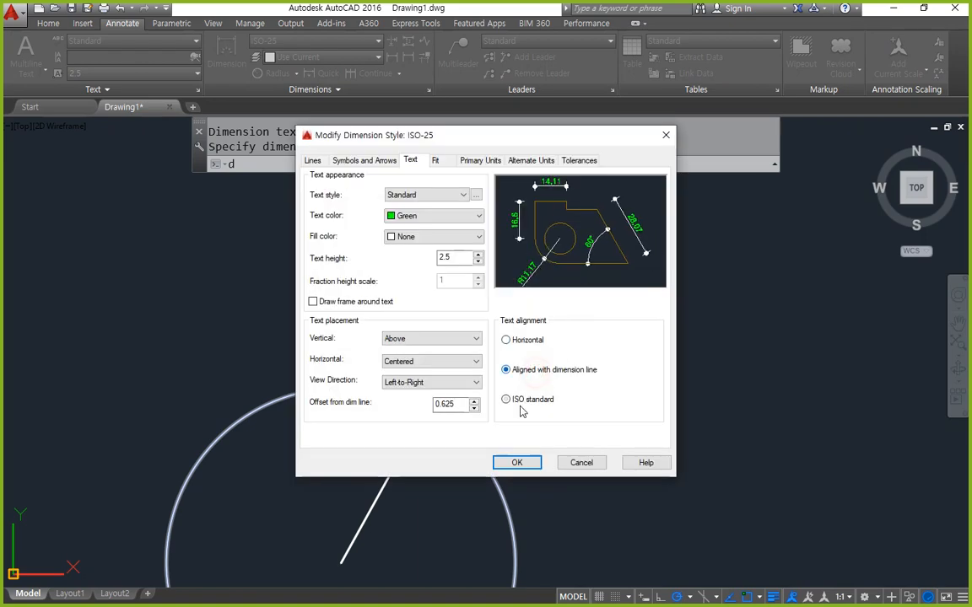
pyautogui.click(517, 462)
pyautogui.click(565, 413)
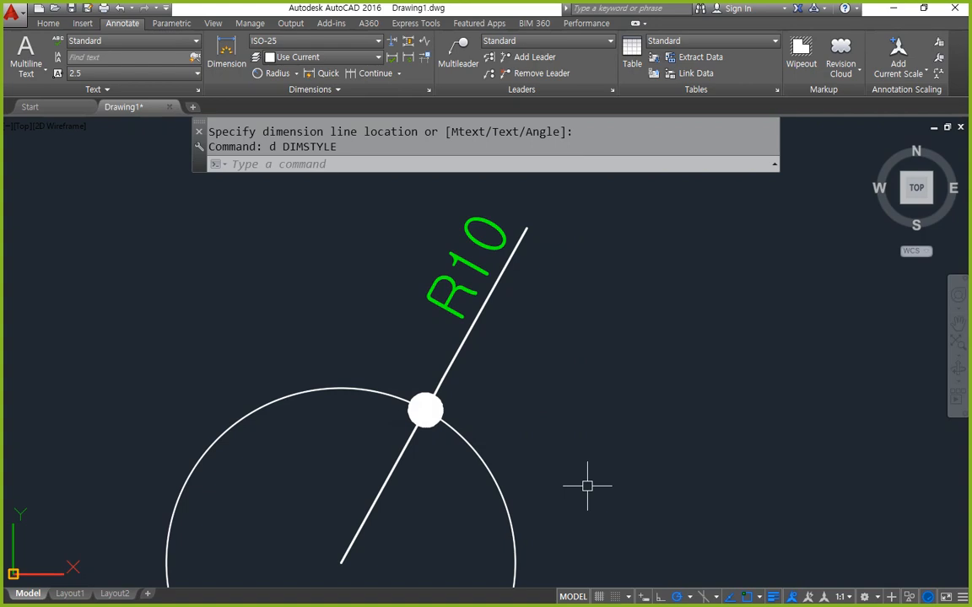
pyautogui.moveTo(504, 377)
pyautogui.mouseDown()
pyautogui.moveTo(388, 248)
pyautogui.moveTo(557, 244)
pyautogui.moveTo(401, 339)
pyautogui.moveTo(439, 156)
pyautogui.moveTo(495, 329)
pyautogui.moveTo(411, 222)
pyautogui.mouseUp()
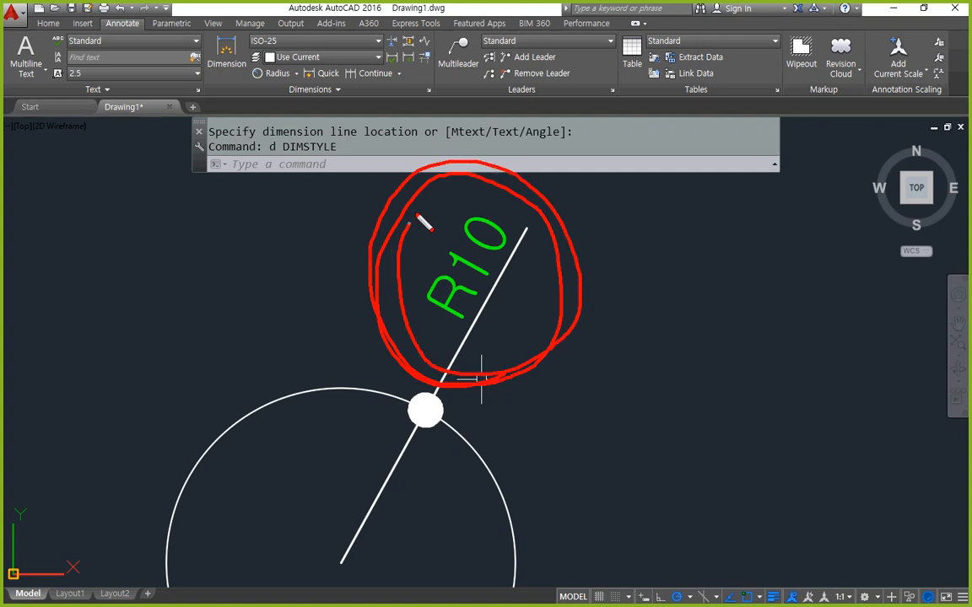
pyautogui.moveTo(582, 253)
pyautogui.mouseDown()
pyautogui.moveTo(604, 222)
pyautogui.moveTo(621, 244)
pyautogui.mouseUp()
pyautogui.moveTo(651, 204); pyautogui.dragTo(652, 242)
pyautogui.moveTo(702, 189)
pyautogui.mouseDown()
pyautogui.moveTo(677, 212)
pyautogui.moveTo(691, 234)
pyautogui.mouseUp()
pyautogui.moveTo(725, 190); pyautogui.dragTo(707, 239)
pyautogui.press('e')
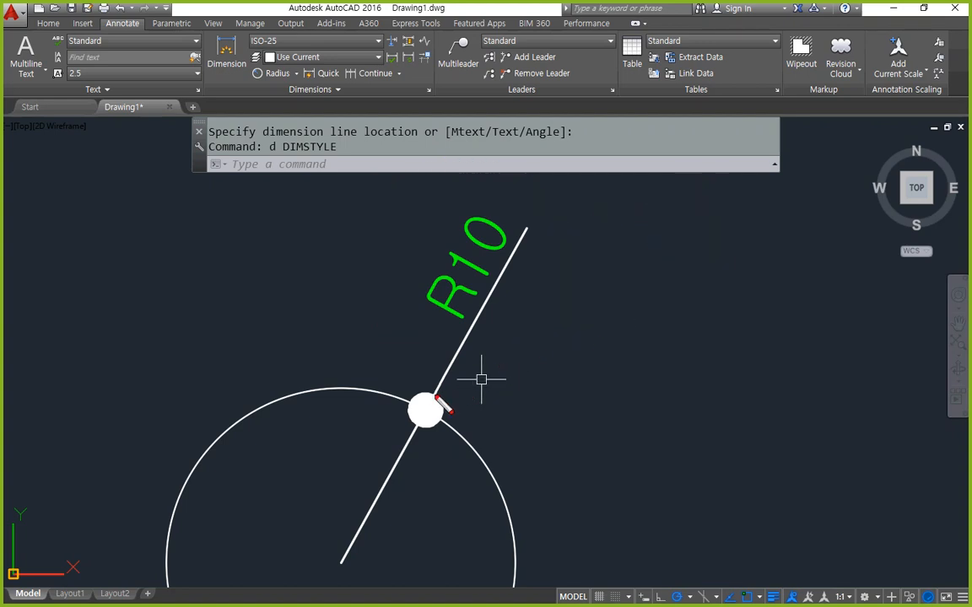
pyautogui.moveTo(435, 397)
pyautogui.mouseDown()
pyautogui.moveTo(469, 332)
pyautogui.moveTo(683, 327)
pyautogui.moveTo(697, 349)
pyautogui.moveTo(718, 343)
pyautogui.moveTo(698, 355)
pyautogui.mouseUp()
pyautogui.moveTo(754, 313)
pyautogui.mouseDown()
pyautogui.moveTo(743, 346)
pyautogui.moveTo(756, 315)
pyautogui.mouseUp()
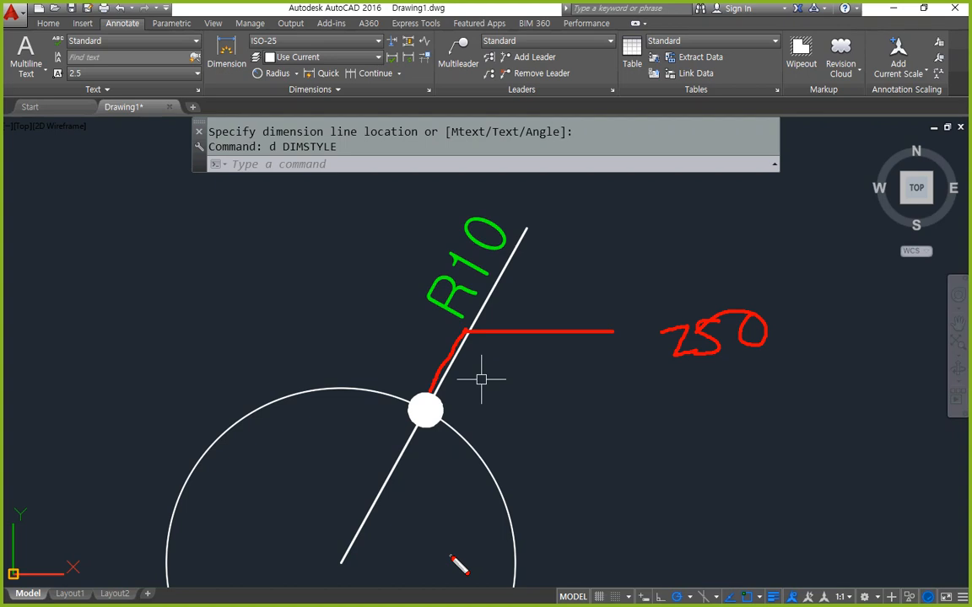
pyautogui.moveTo(462, 322)
pyautogui.mouseDown()
pyautogui.moveTo(383, 293)
pyautogui.moveTo(474, 317)
pyautogui.moveTo(466, 346)
pyautogui.mouseUp()
pyautogui.press('Escape')
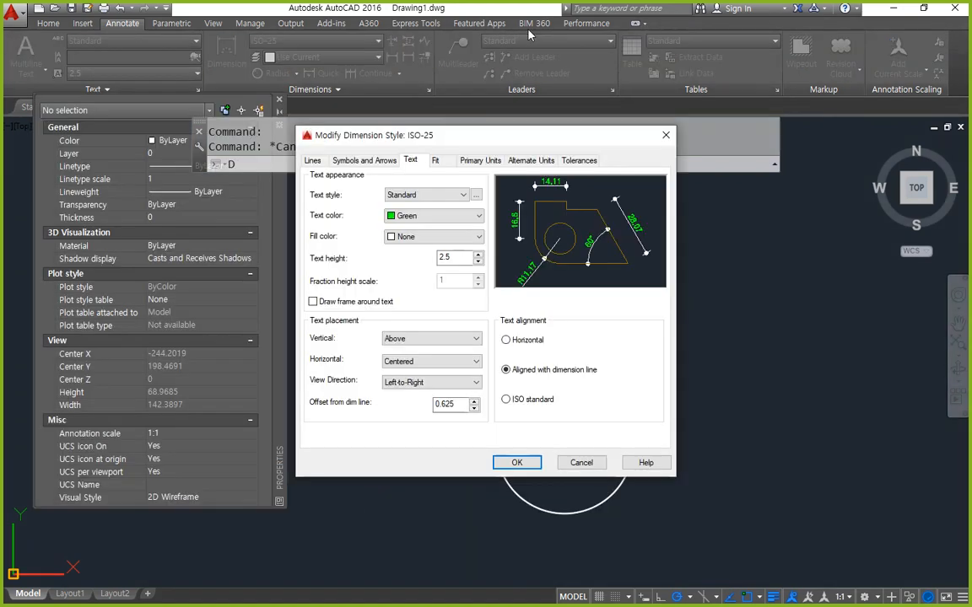
# - Try the ISO-25 fit option Always keep text between ext lines, return it to Either text or arrows (best fit), and apply the style
pyautogui.click(436, 161)
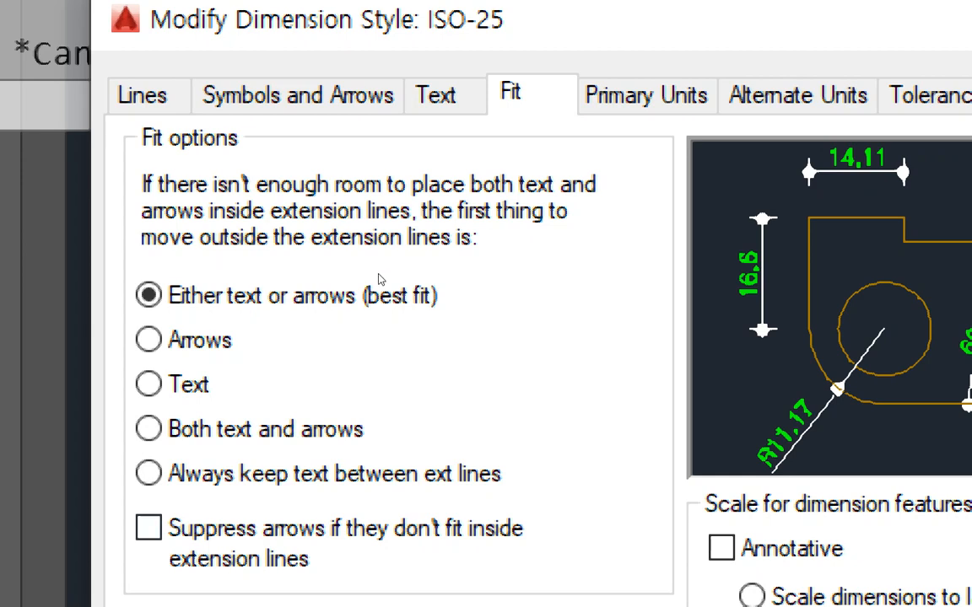
pyautogui.click(148, 473)
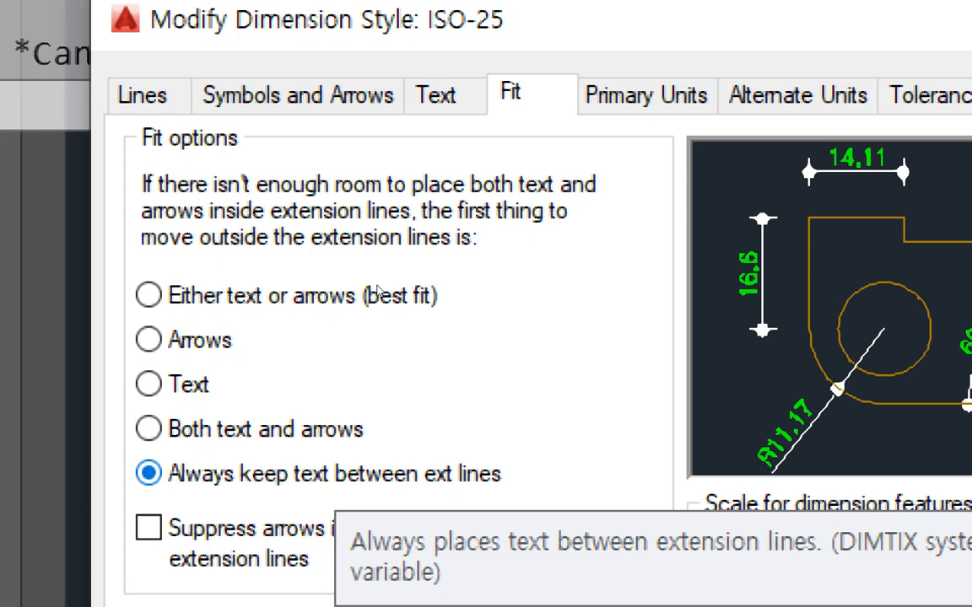
pyautogui.click(352, 249)
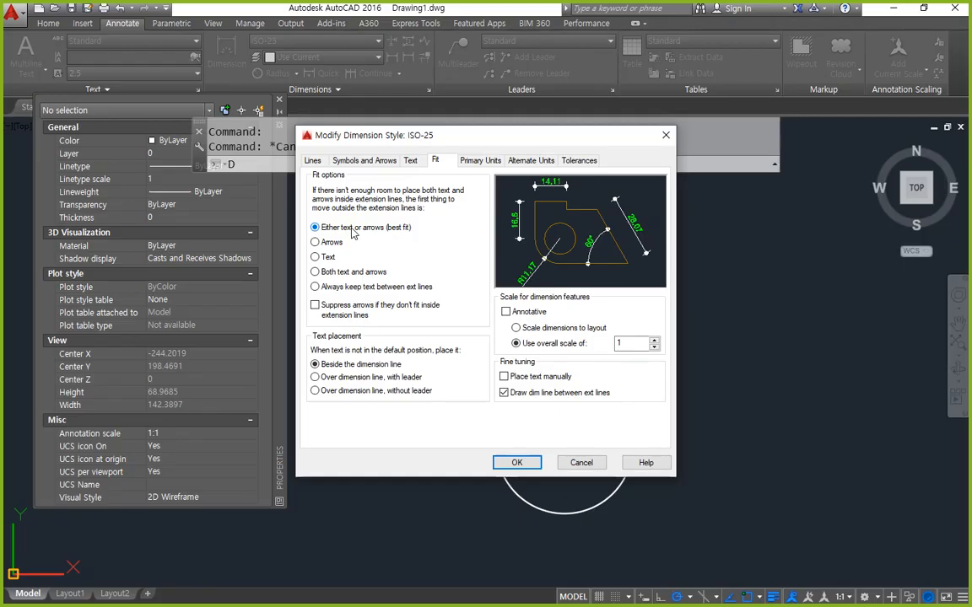
pyautogui.click(515, 462)
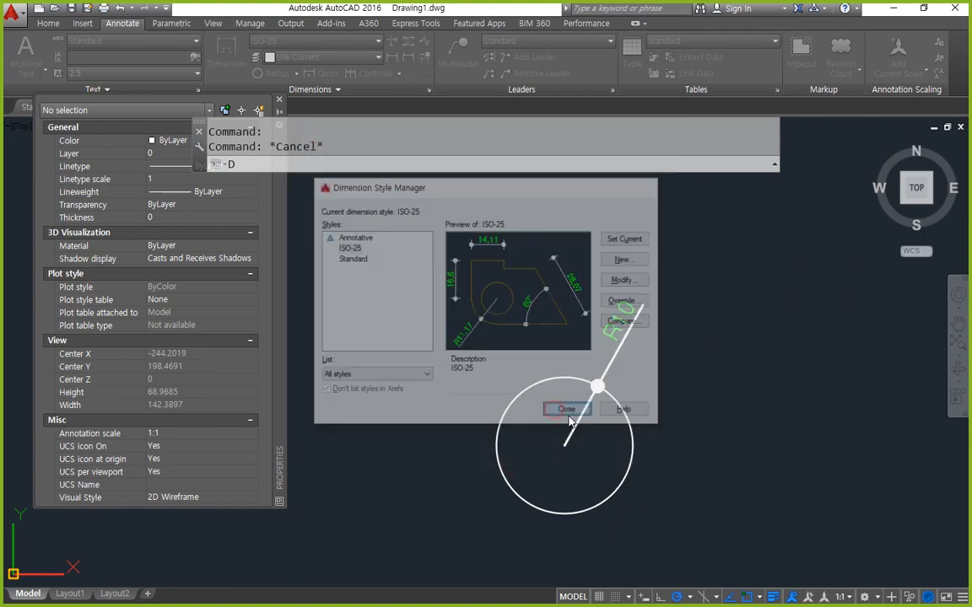
pyautogui.click(567, 411)
# - Draw a circle with a radius of 15 between the 10-radius circle and the spoked circle
pyautogui.moveTo(689, 449); pyautogui.dragTo(489, 412, button='middle')
pyautogui.write('c')
pyautogui.press('Return')
pyautogui.click(582, 414)
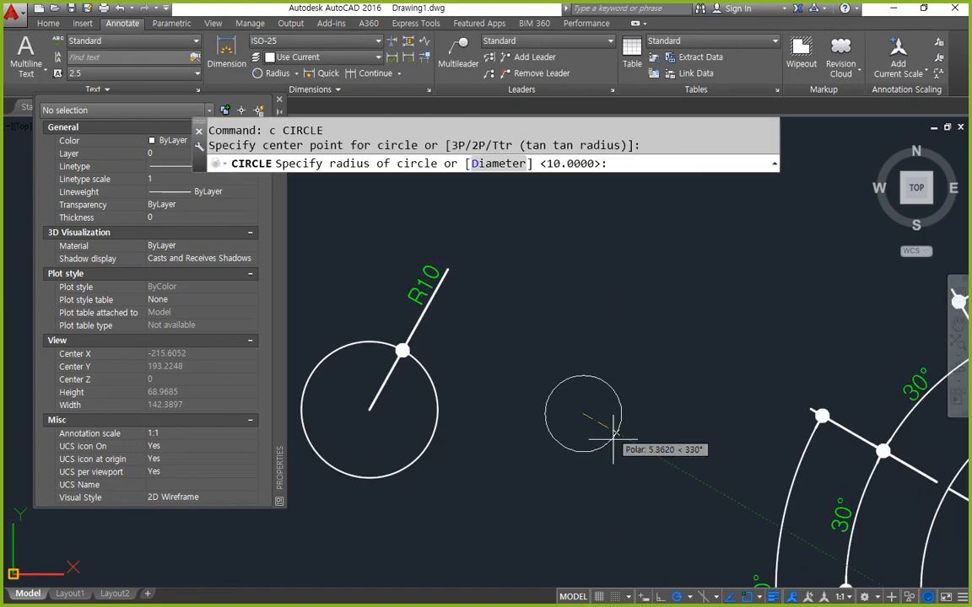
pyautogui.write('15')
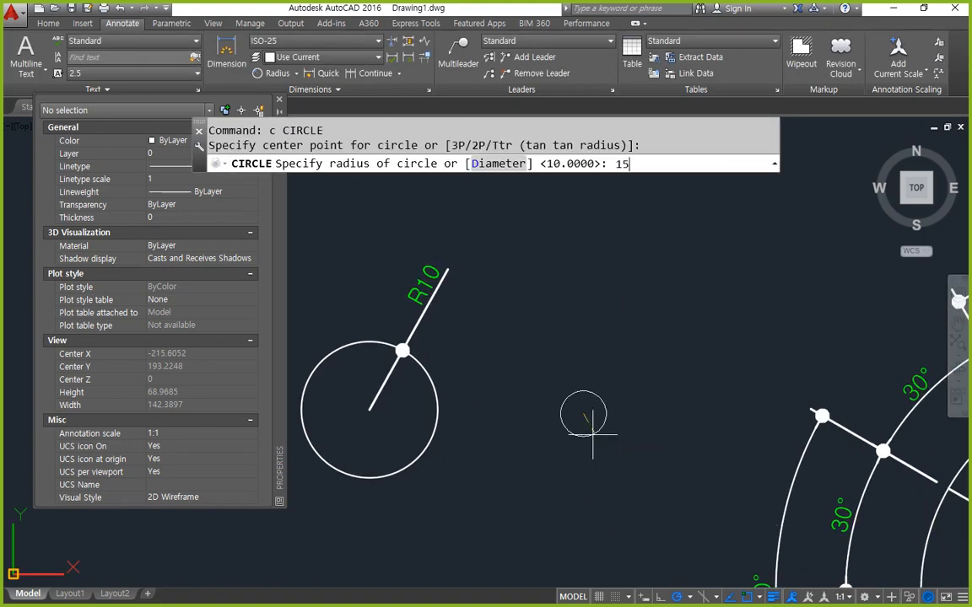
pyautogui.press('Return')
# - Add a radius dimension to the 15-radius circle with its text placed inside the circle
pyautogui.click(275, 74)
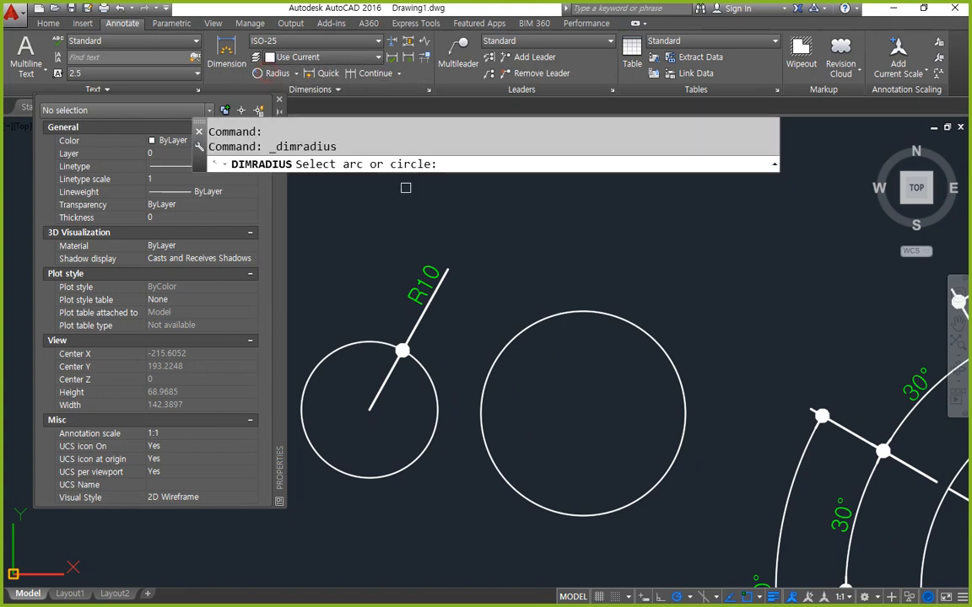
pyautogui.click(642, 330)
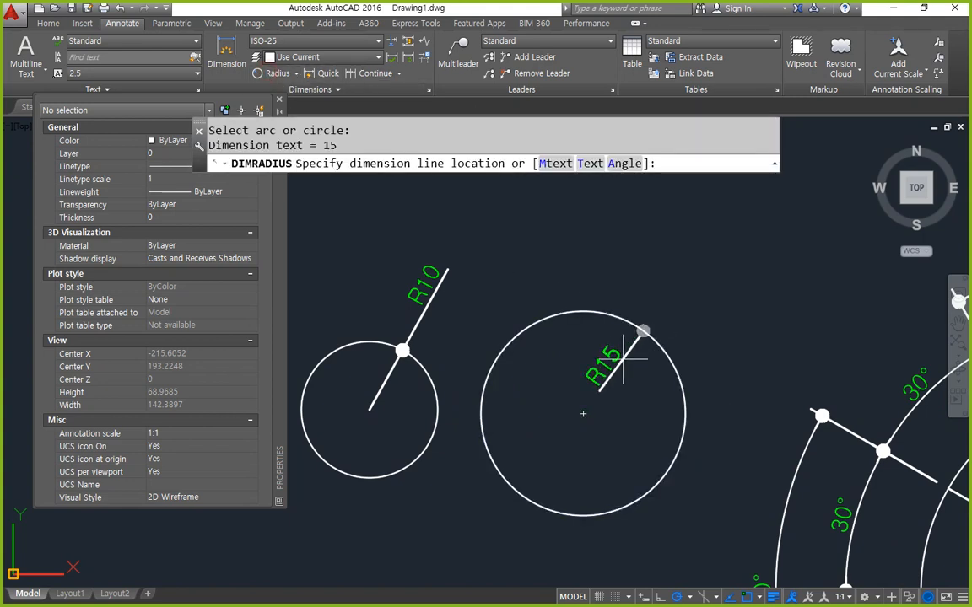
pyautogui.click(631, 344)
# - Stretch the 15-radius circle from its upper quadrant to a radius of 5 and back to 15
pyautogui.click(664, 347)
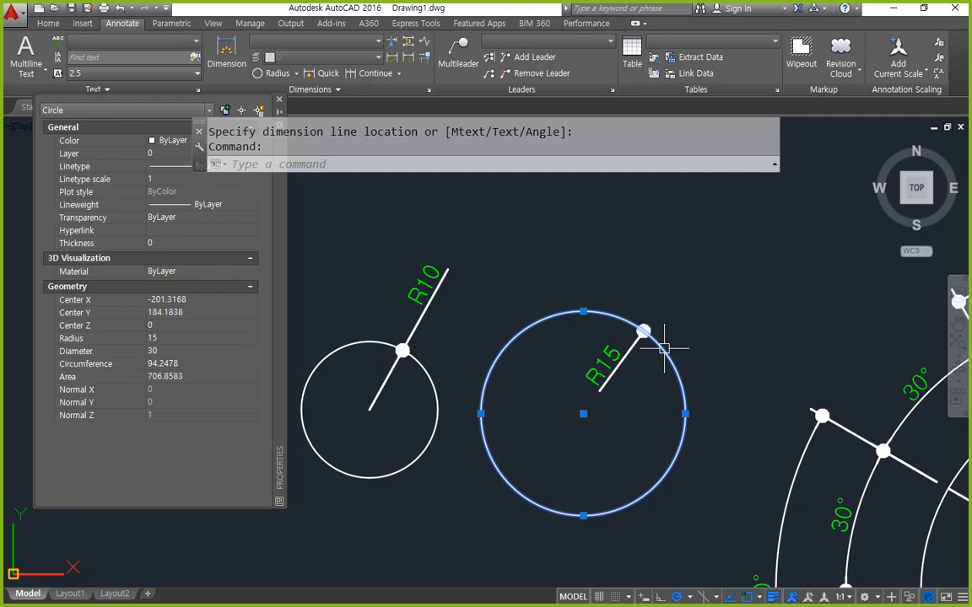
pyautogui.click(582, 312)
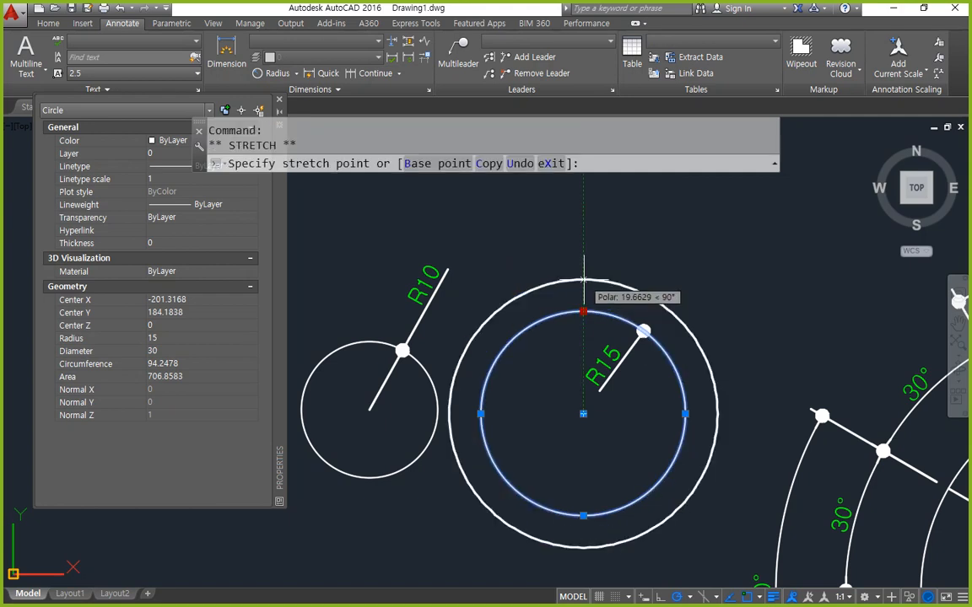
pyautogui.write('5')
pyautogui.press('Return')
pyautogui.click(583, 381)
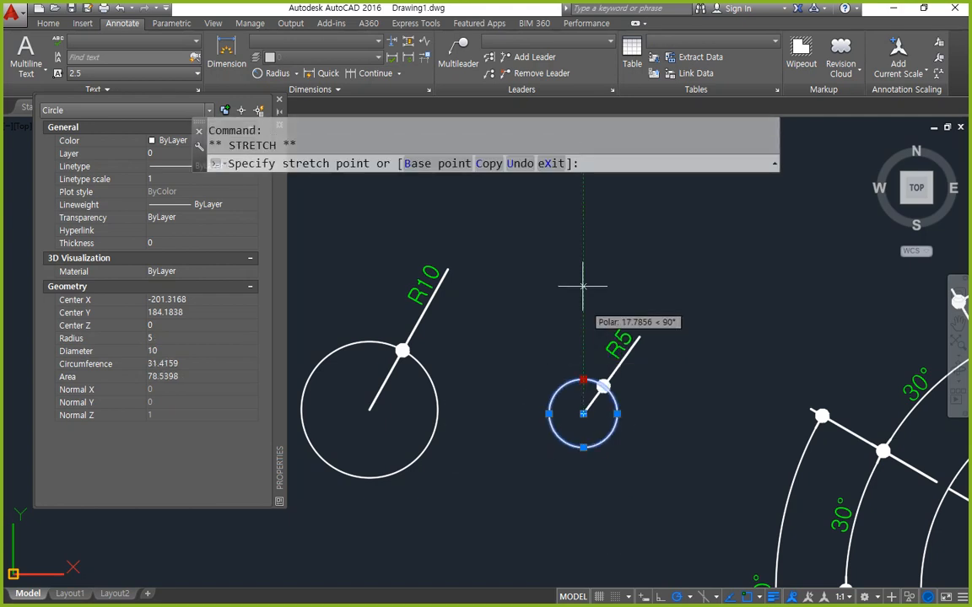
pyautogui.write('15')
pyautogui.press('Return')
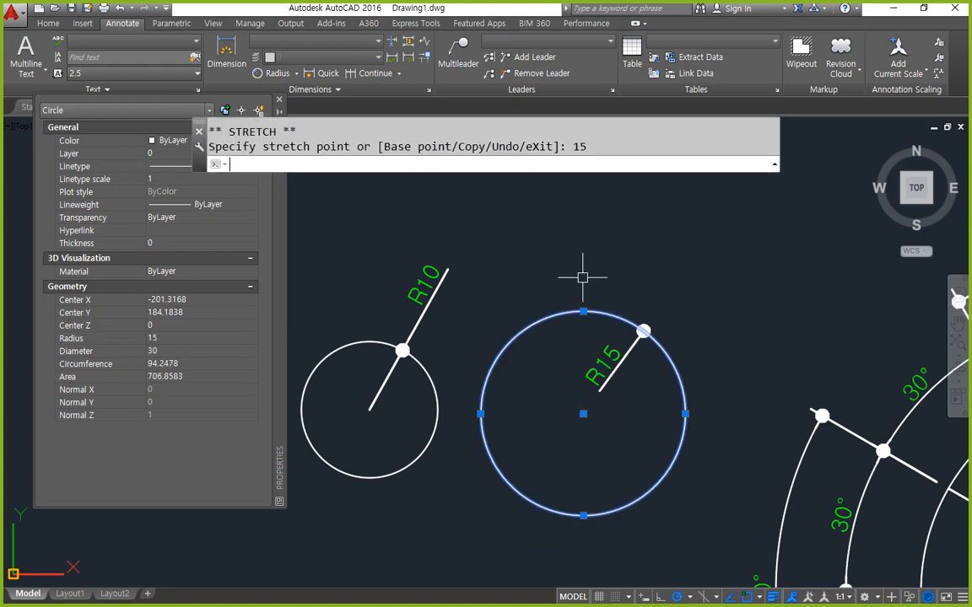
# - Stretch the same circle from its upper quadrant to a radius of 5, and enlarge it to a radius of 20
pyautogui.click(583, 311)
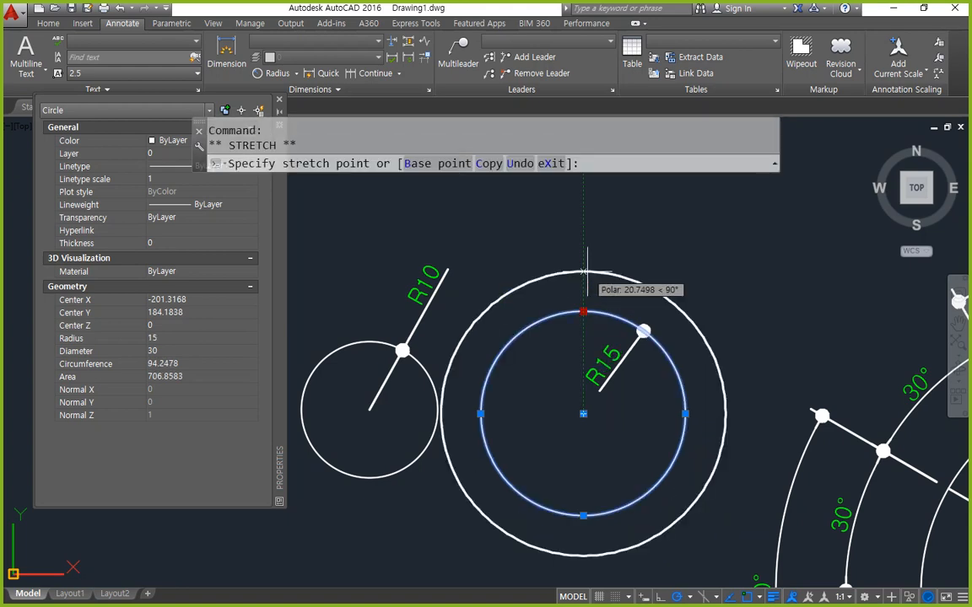
pyautogui.write('5')
pyautogui.press('Return')
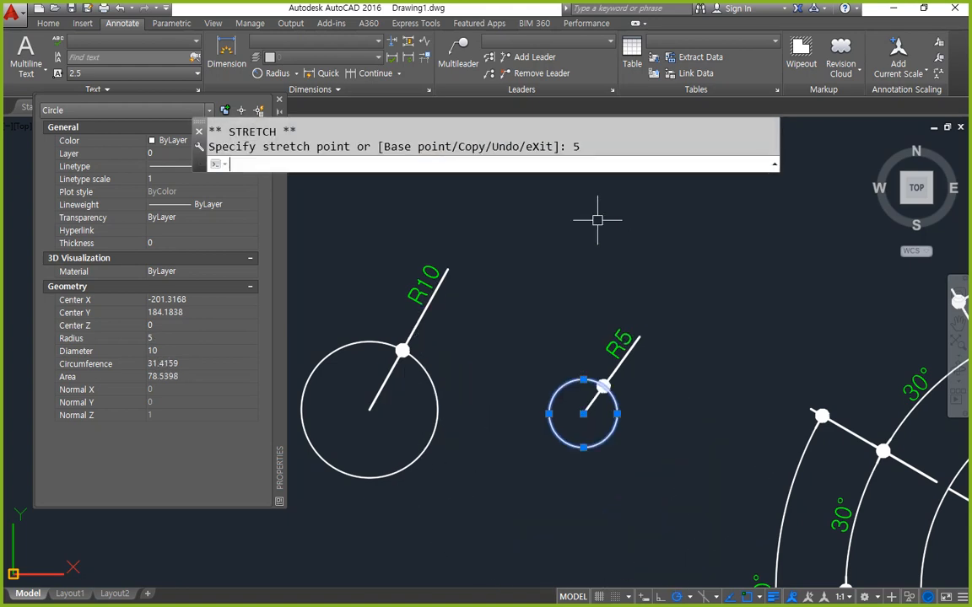
pyautogui.click(583, 379)
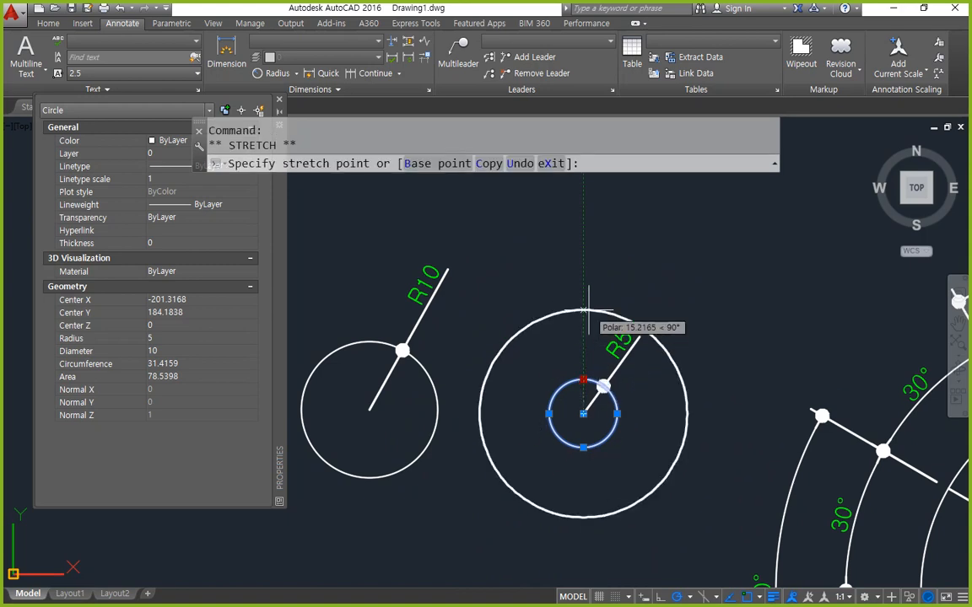
pyautogui.write('20')
pyautogui.press('Return')
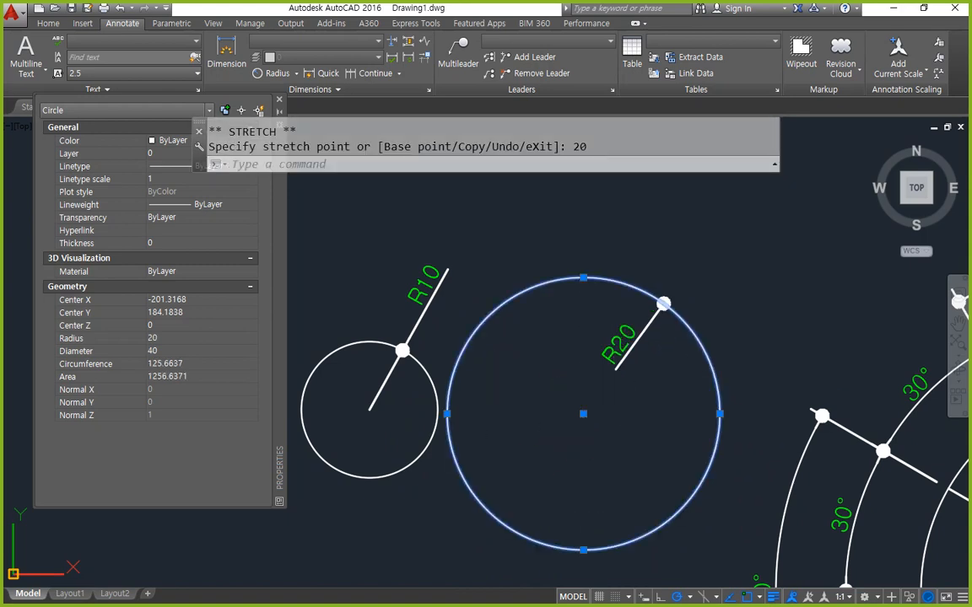
pyautogui.press('Escape')
pyautogui.scroll(2, 651, 358)
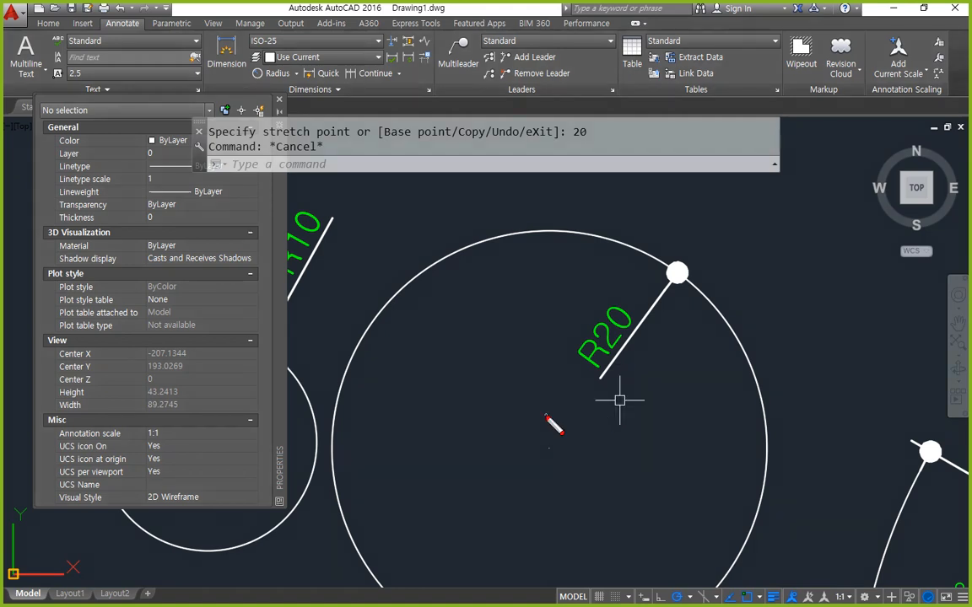
pyautogui.moveTo(601, 378); pyautogui.dragTo(579, 422)
pyautogui.hotkey('ctrl', 'z')
pyautogui.moveTo(611, 383)
pyautogui.mouseDown()
pyautogui.moveTo(592, 287)
pyautogui.moveTo(566, 376)
pyautogui.moveTo(591, 272)
pyautogui.moveTo(641, 338)
pyautogui.moveTo(671, 283)
pyautogui.moveTo(593, 421)
pyautogui.moveTo(555, 454)
pyautogui.moveTo(660, 291)
pyautogui.moveTo(584, 382)
pyautogui.moveTo(550, 448)
pyautogui.moveTo(670, 278)
pyautogui.moveTo(553, 447)
pyautogui.moveTo(556, 457)
pyautogui.mouseUp()
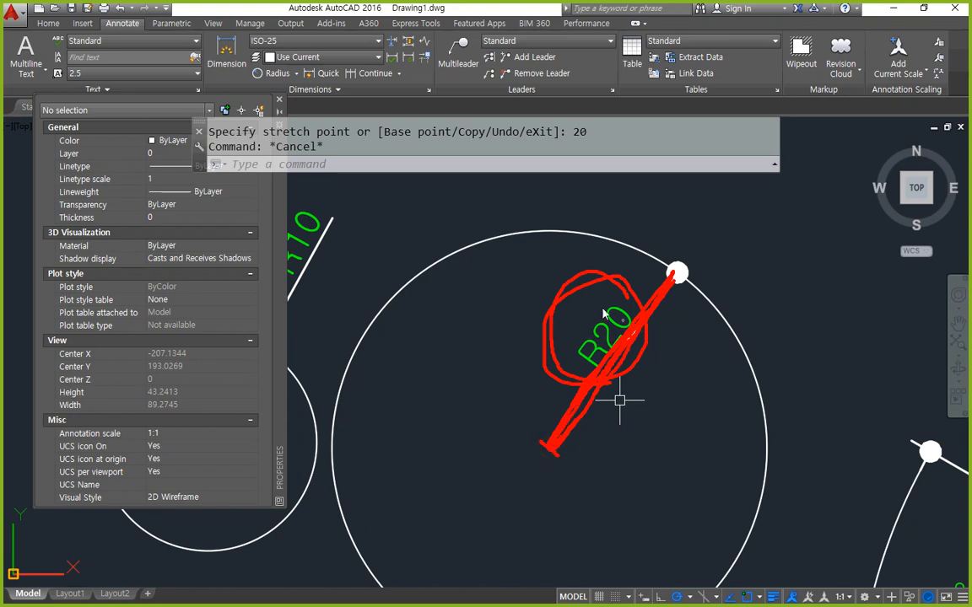
pyautogui.press('Escape')
# - Add a diameter dimension to the 20-radius circle with its text placed inside the circle
pyautogui.click(295, 74)
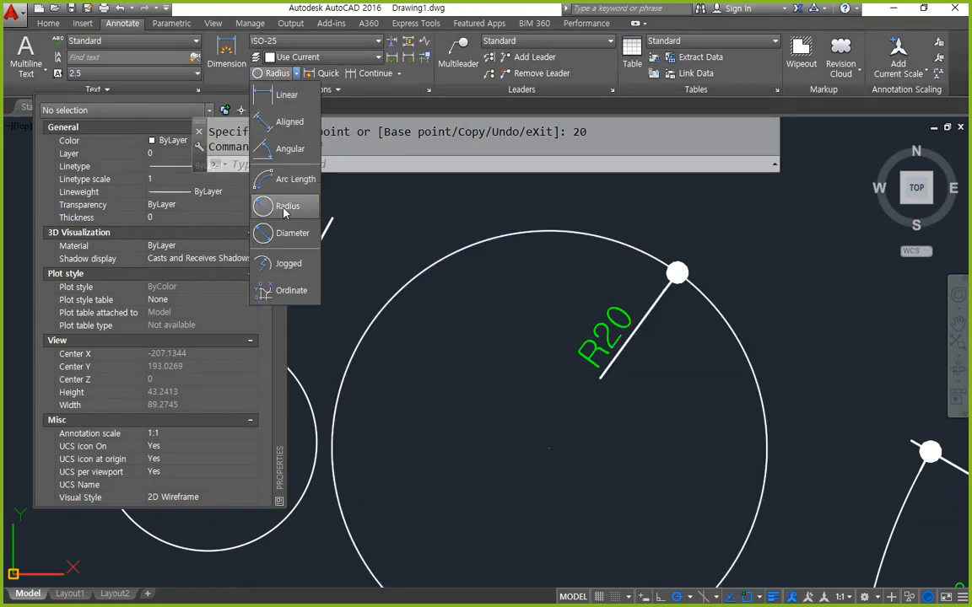
pyautogui.click(260, 223)
pyautogui.click(385, 301)
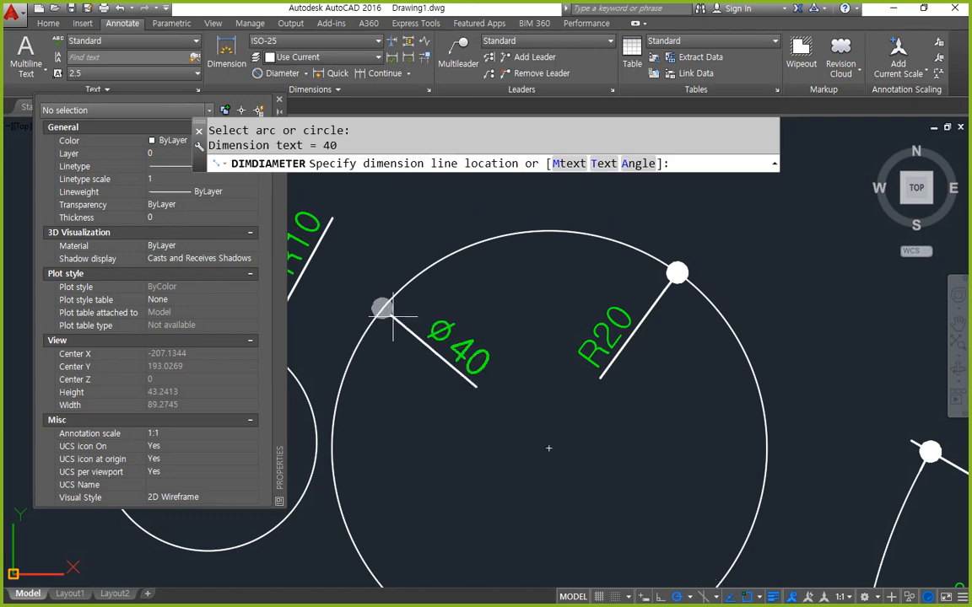
pyautogui.click(415, 331)
# - Modify the ISO-25 dimension style so that its fit option moves the arrows outside first
pyautogui.scroll(-5, 455, 371)
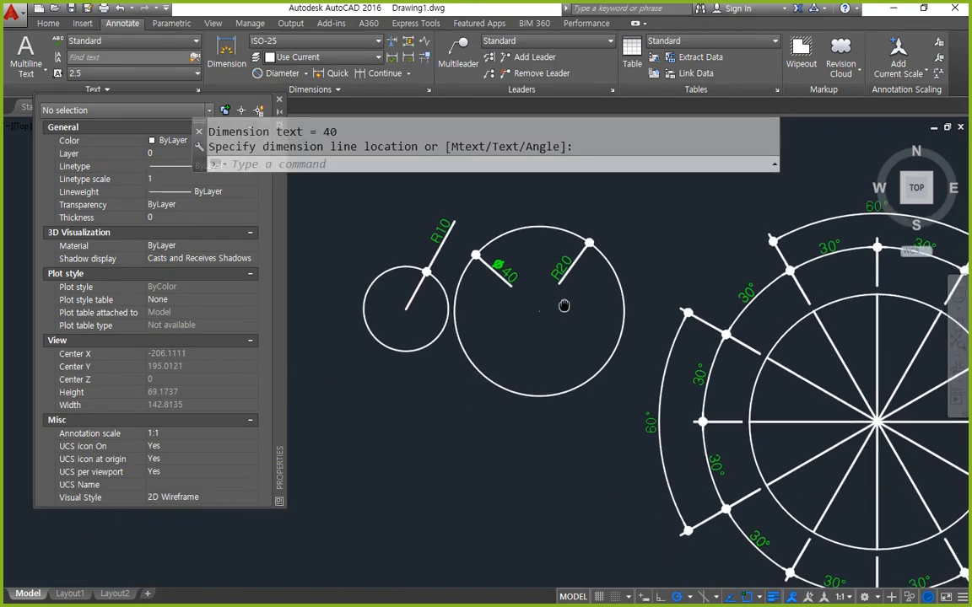
pyautogui.scroll(2, 563, 304)
pyautogui.moveTo(441, 224)
pyautogui.mouseDown()
pyautogui.moveTo(559, 355)
pyautogui.moveTo(628, 413)
pyautogui.moveTo(639, 405)
pyautogui.moveTo(638, 416)
pyautogui.mouseUp()
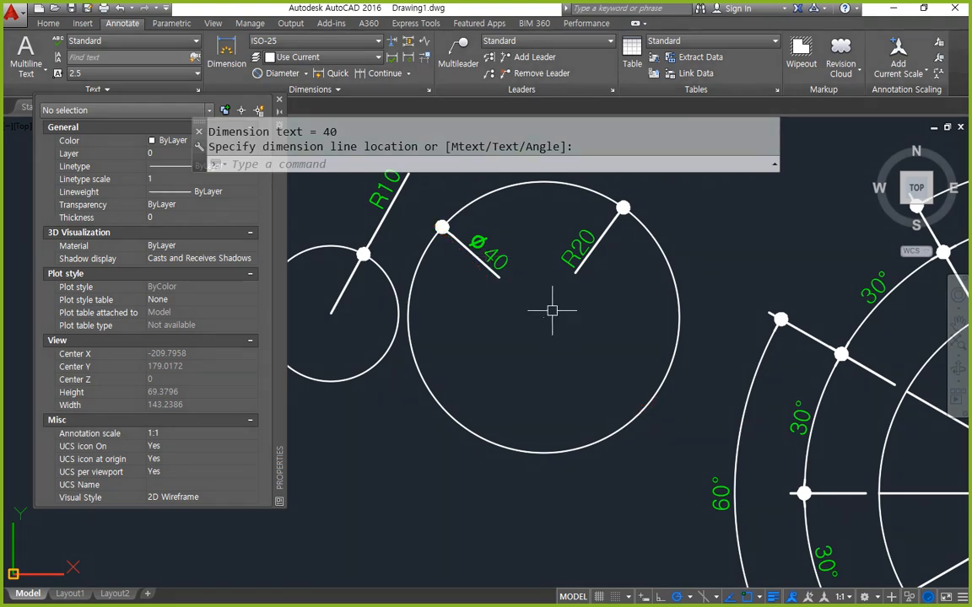
pyautogui.write('D')
pyautogui.press('Return')
pyautogui.moveTo(510, 193); pyautogui.dragTo(261, 75)
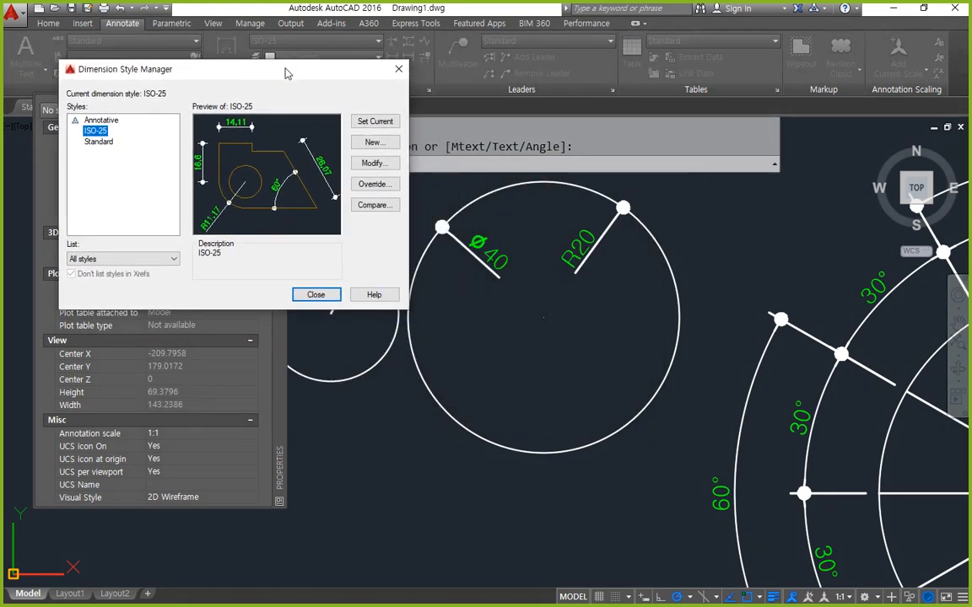
pyautogui.click(374, 162)
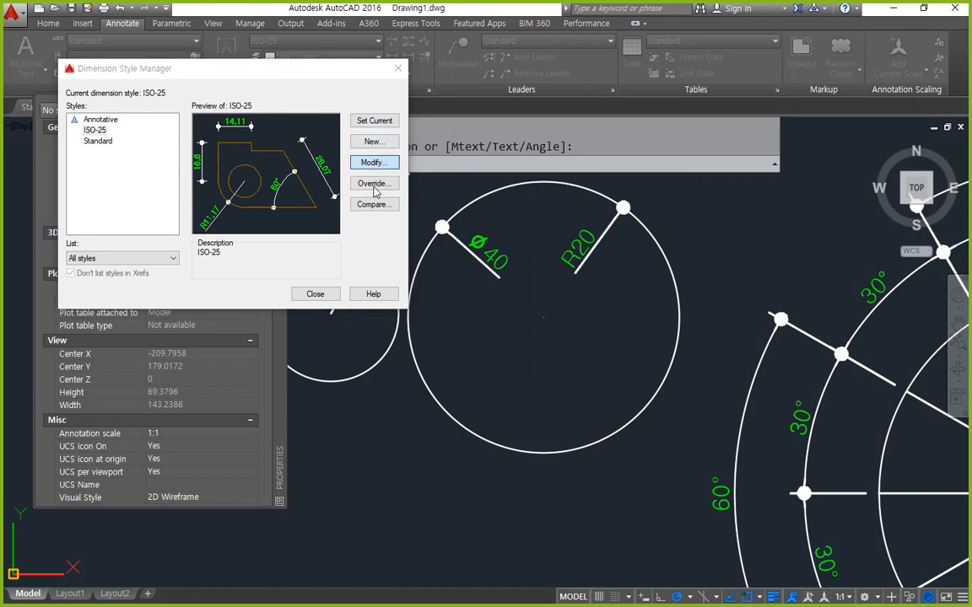
pyautogui.click(79, 127)
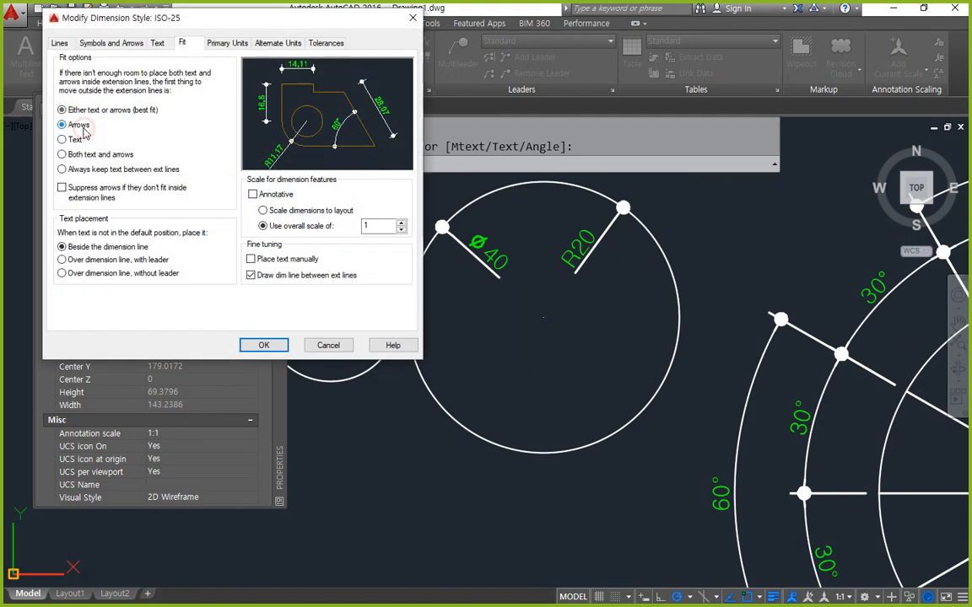
pyautogui.click(263, 344)
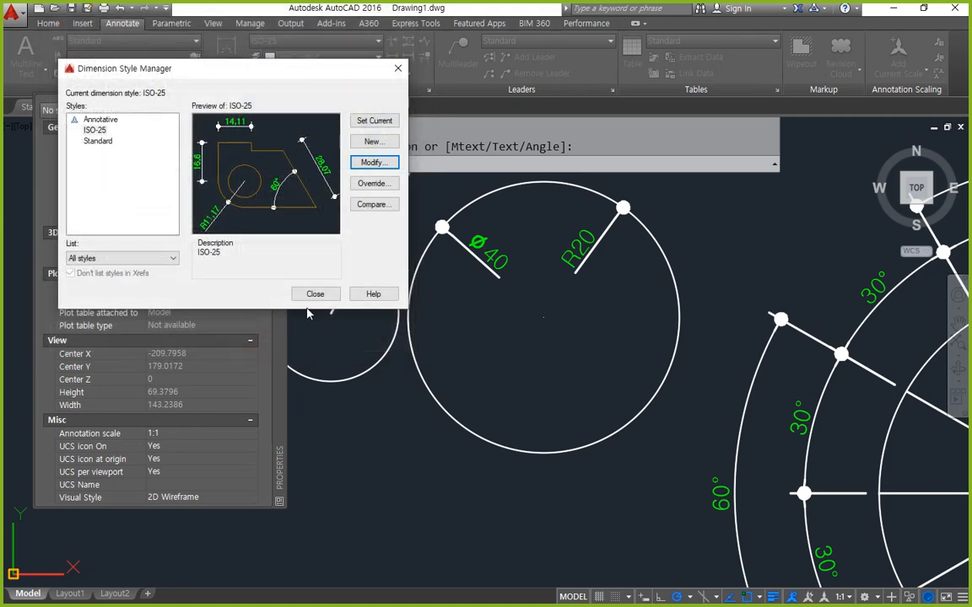
pyautogui.click(312, 293)
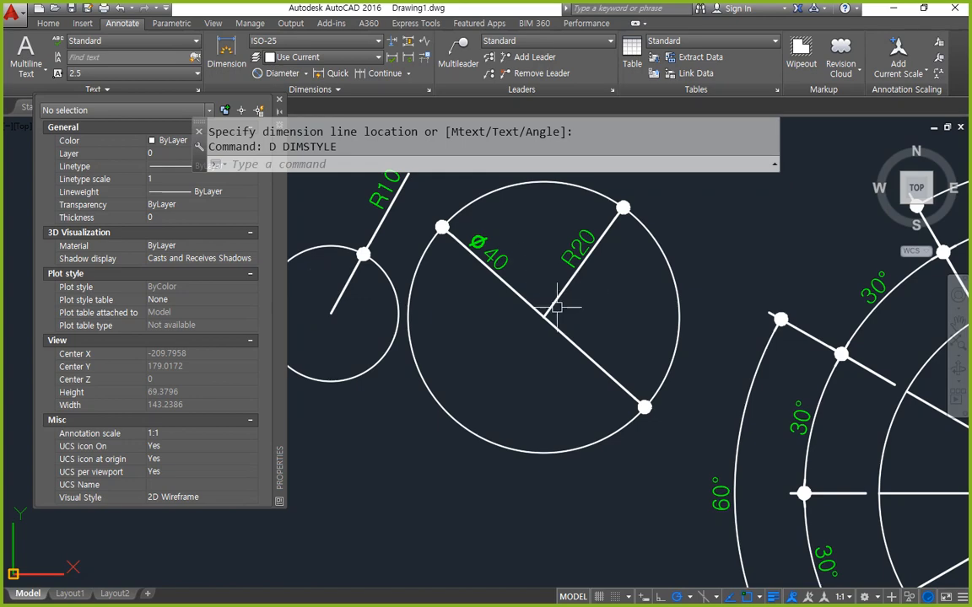
# - Erase the 10-radius and 20-radius circles together with the R10 and diameter dimensions
pyautogui.scroll(-4, 559, 304)
pyautogui.click(672, 328)
pyautogui.click(579, 261)
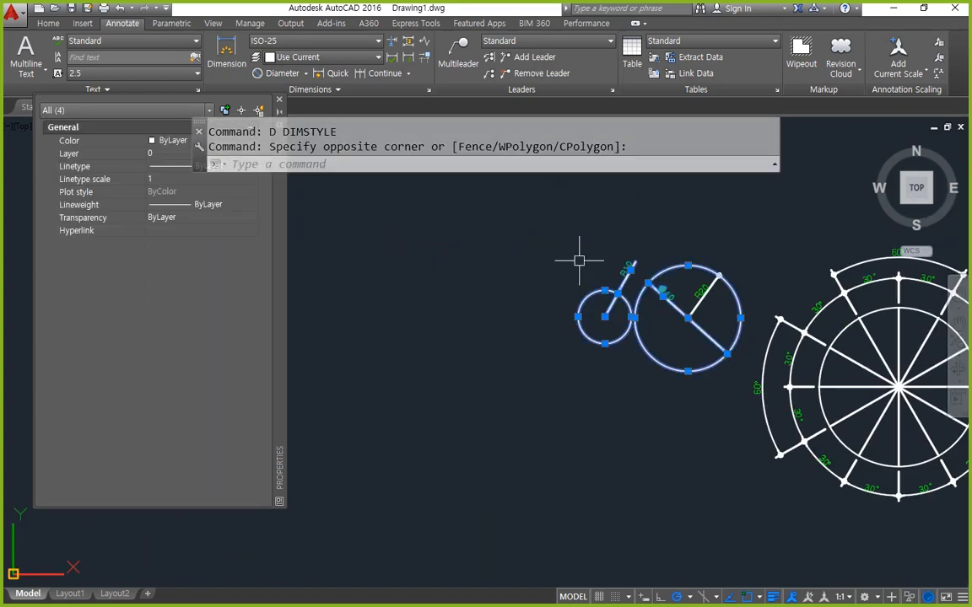
pyautogui.write('ec')
pyautogui.press('Return')
pyautogui.write('e')
pyautogui.press('Return')
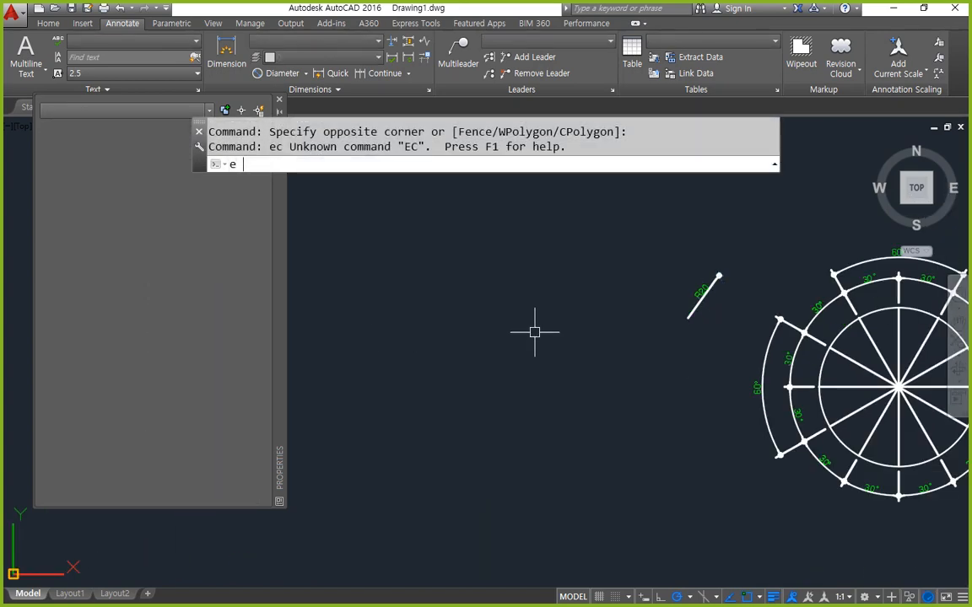
# - Draw two separate circles of radius 20 side by side in the empty area beside the spoked circle
pyautogui.write('c')
pyautogui.press('Return')
pyautogui.click(402, 325)
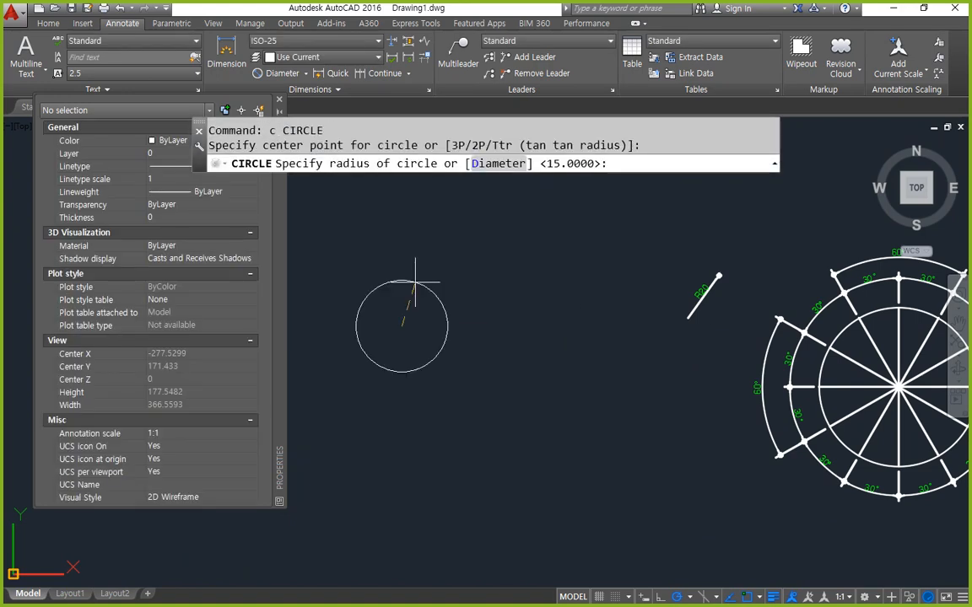
pyautogui.write('20')
pyautogui.press('Return')
pyautogui.press('Return')
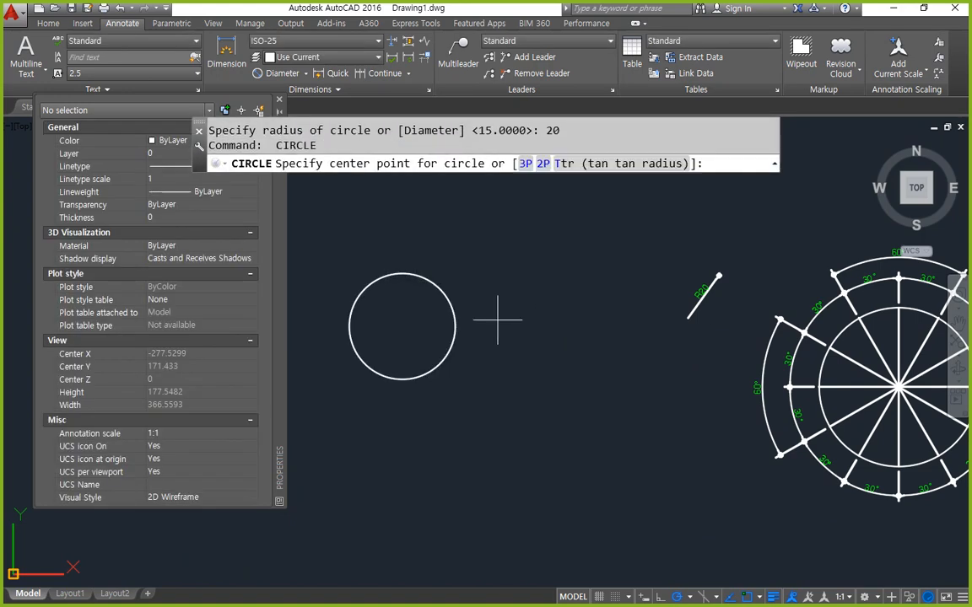
pyautogui.click(551, 333)
pyautogui.write('20')
pyautogui.press('Return')
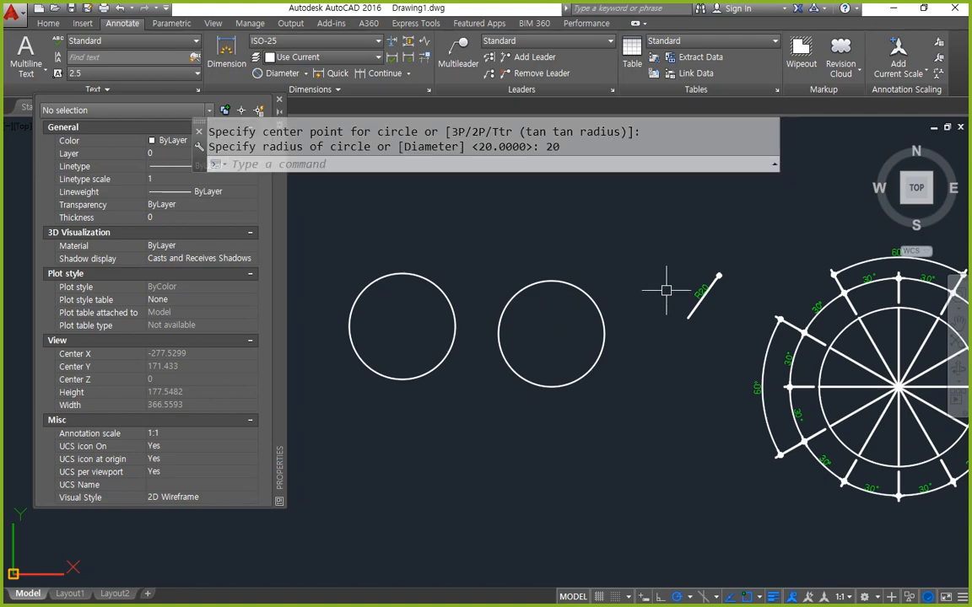
# - Erase the leftover R20 radius dimension near the spoked circle
pyautogui.click(695, 305)
pyautogui.write('e')
pyautogui.press('Return')
pyautogui.scroll(4, 398, 308)
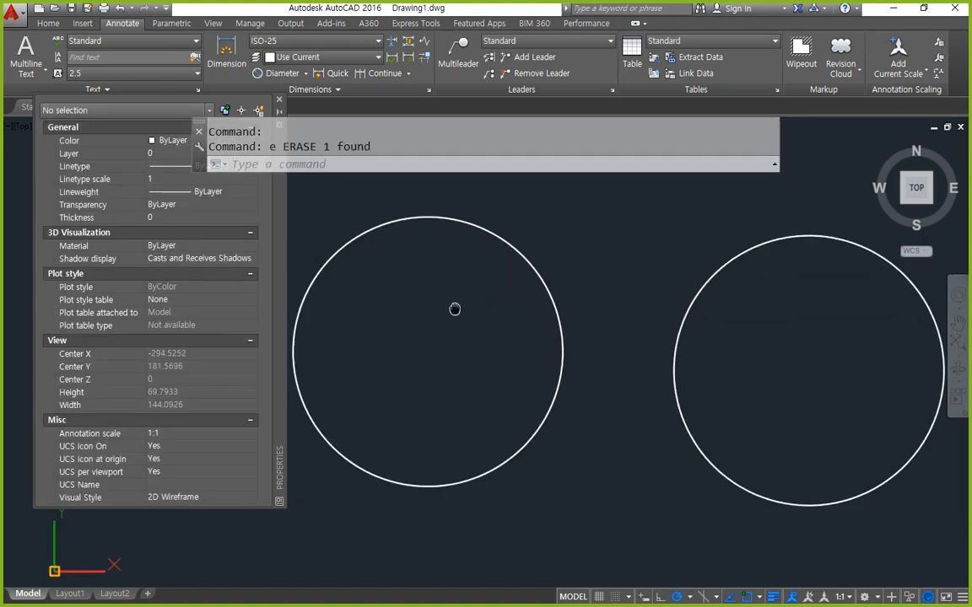
pyautogui.write('d')
pyautogui.press('Return')
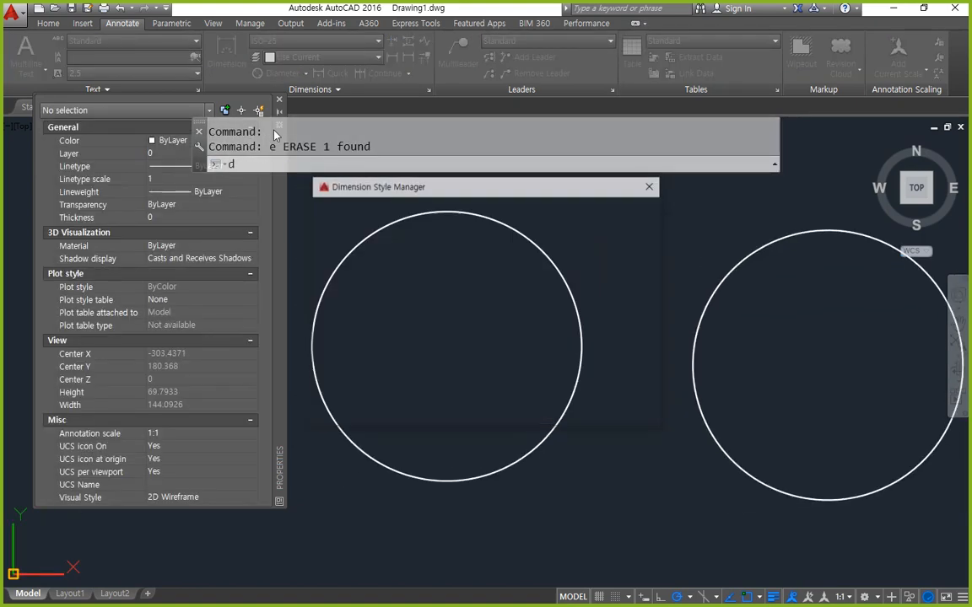
pyautogui.press('Escape')
pyautogui.press('Escape')
# - Add a diameter dimension to the left circle and a radius dimension to the right circle, placing both texts inside
pyautogui.click(280, 74)
pyautogui.click(373, 228)
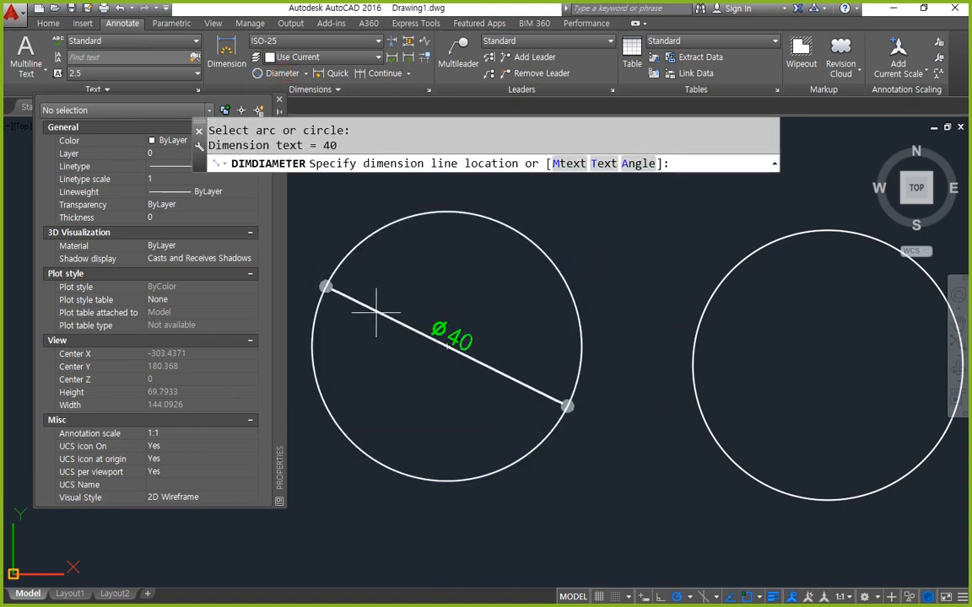
pyautogui.click(381, 297)
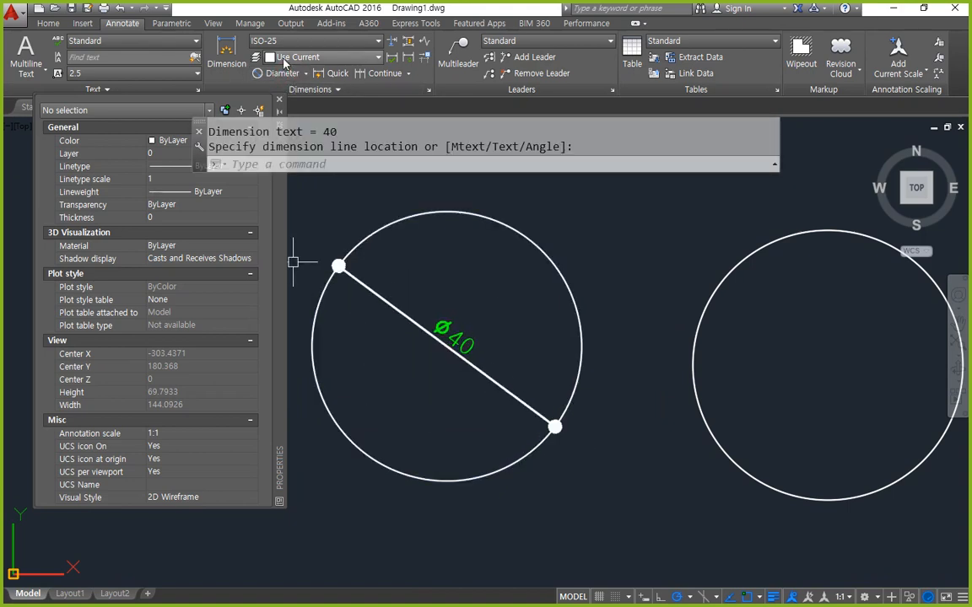
pyautogui.click(307, 74)
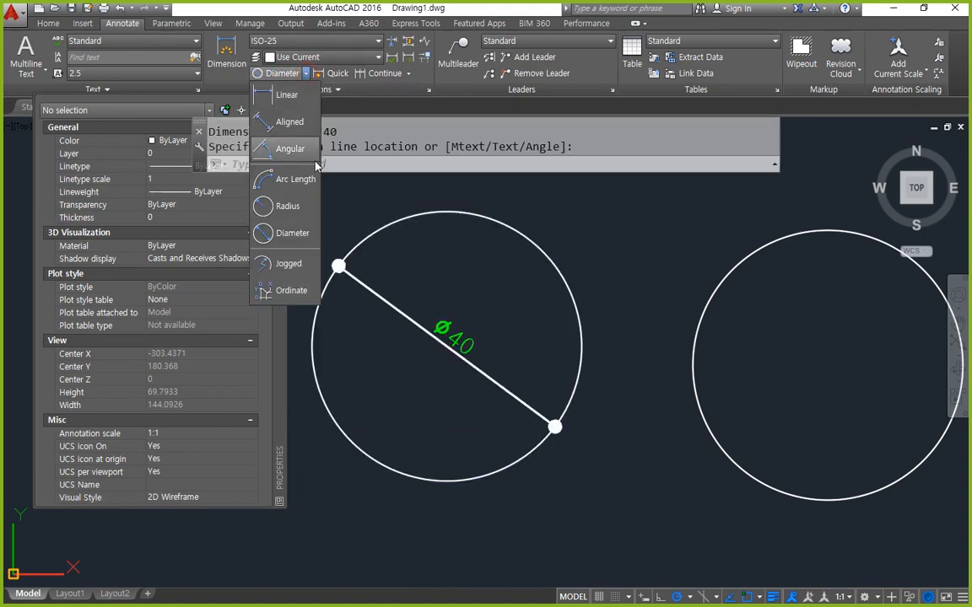
pyautogui.click(287, 207)
pyautogui.click(740, 268)
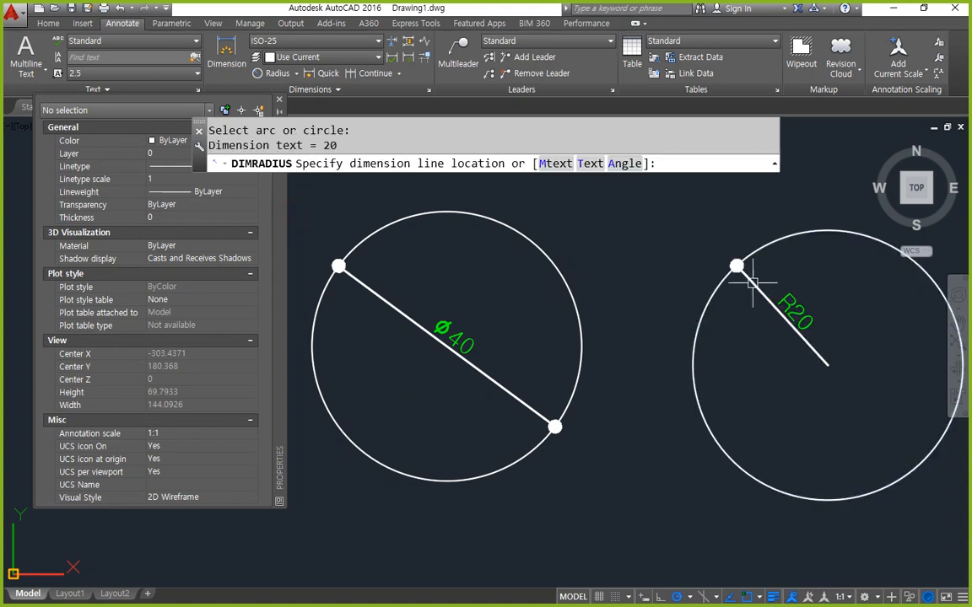
pyautogui.click(754, 281)
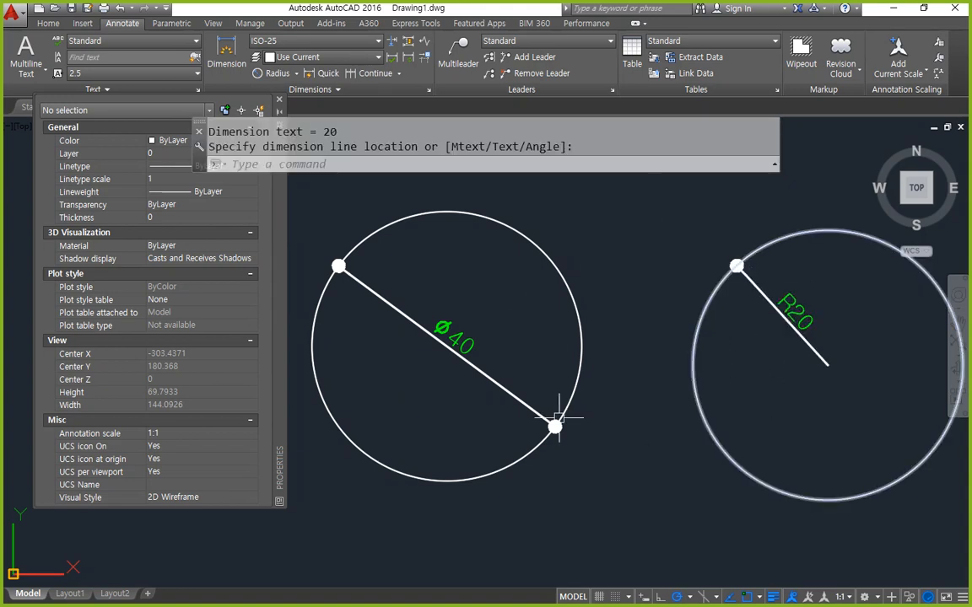
pyautogui.moveTo(445, 453)
pyautogui.mouseDown()
pyautogui.moveTo(417, 284)
pyautogui.moveTo(422, 420)
pyautogui.mouseUp()
pyautogui.moveTo(849, 374)
pyautogui.mouseDown()
pyautogui.moveTo(704, 341)
pyautogui.moveTo(802, 361)
pyautogui.mouseUp()
pyautogui.moveTo(685, 247)
pyautogui.mouseDown()
pyautogui.moveTo(532, 274)
pyautogui.moveTo(558, 279)
pyautogui.mouseUp()
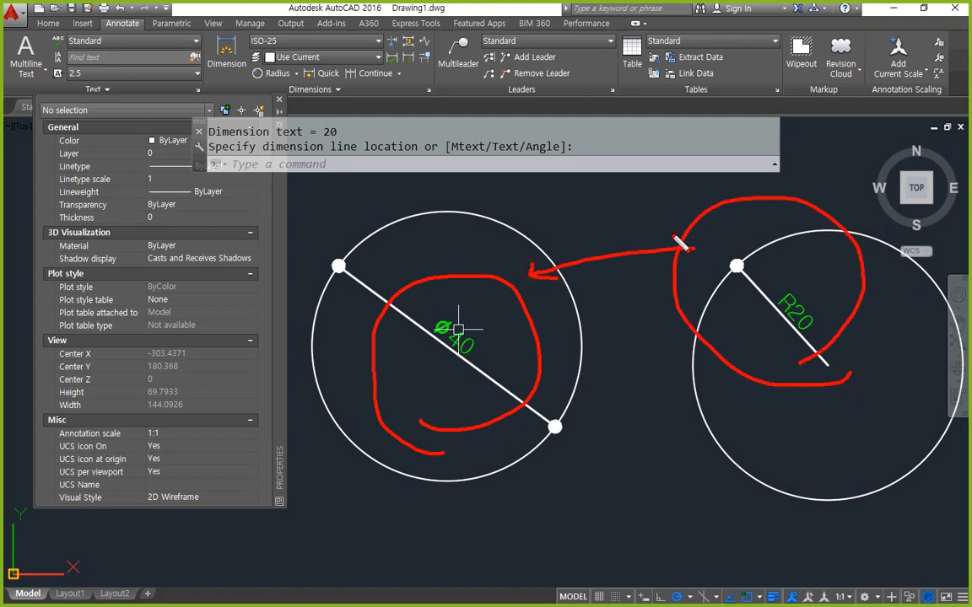
pyautogui.moveTo(673, 226); pyautogui.dragTo(636, 267)
pyautogui.moveTo(579, 170)
pyautogui.mouseDown()
pyautogui.moveTo(588, 213)
pyautogui.moveTo(602, 203)
pyautogui.mouseUp()
pyautogui.moveTo(652, 170); pyautogui.dragTo(606, 205)
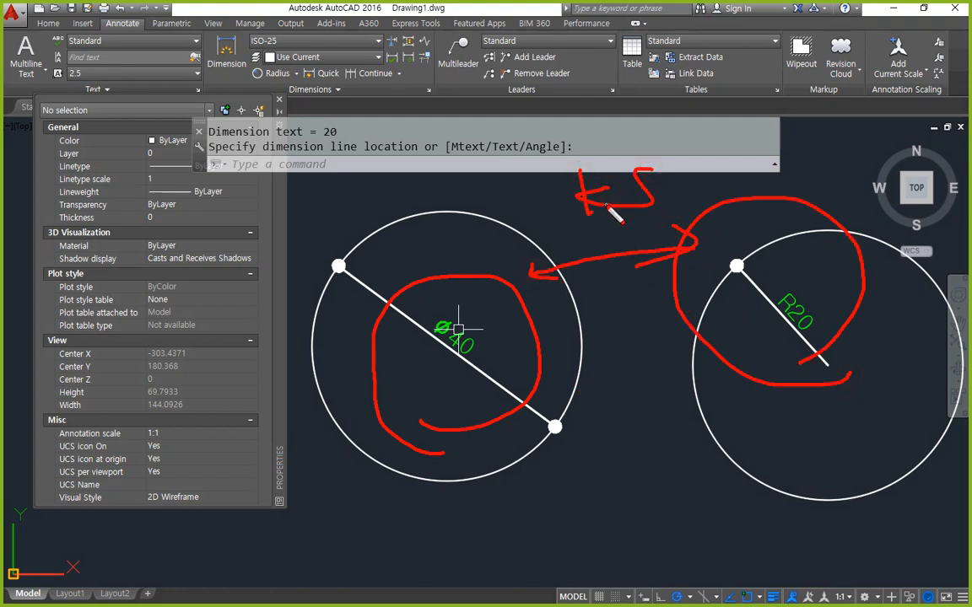
pyautogui.press('Escape')
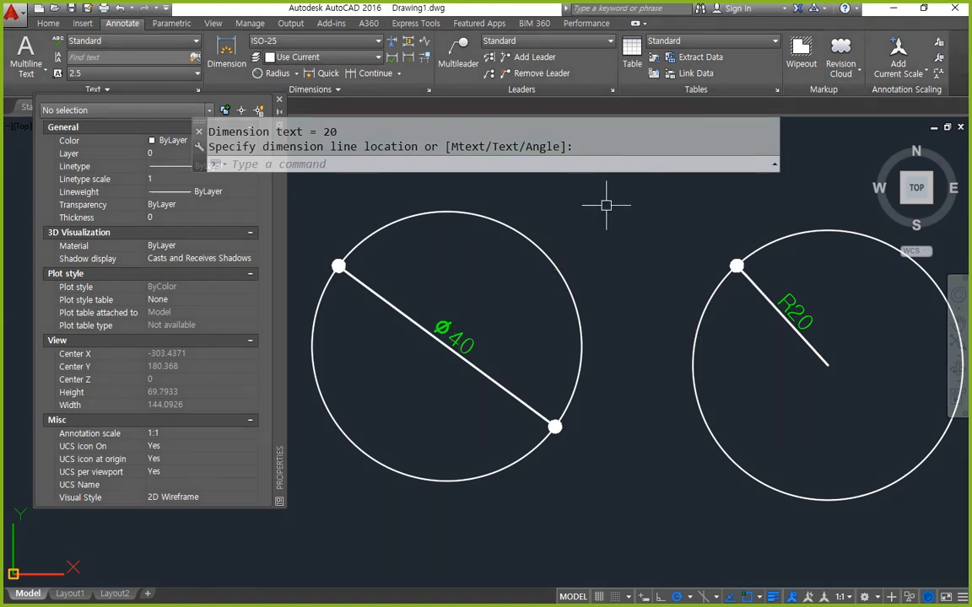
# - Set the ISO-25 dimension style's fit option to "Either text or arrows (best fit)"
pyautogui.write('d')
pyautogui.press('Return')
pyautogui.click(625, 281)
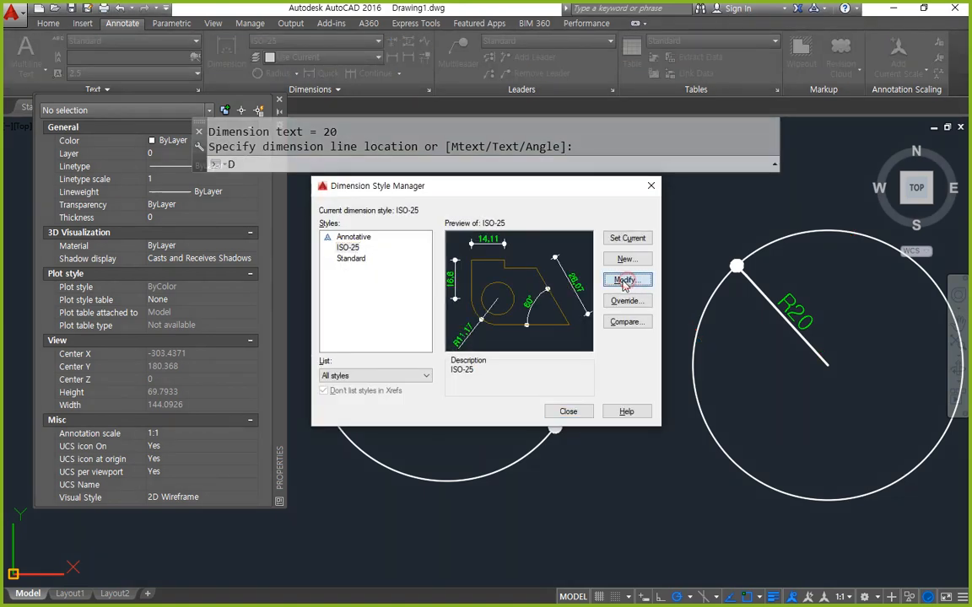
pyautogui.click(320, 227)
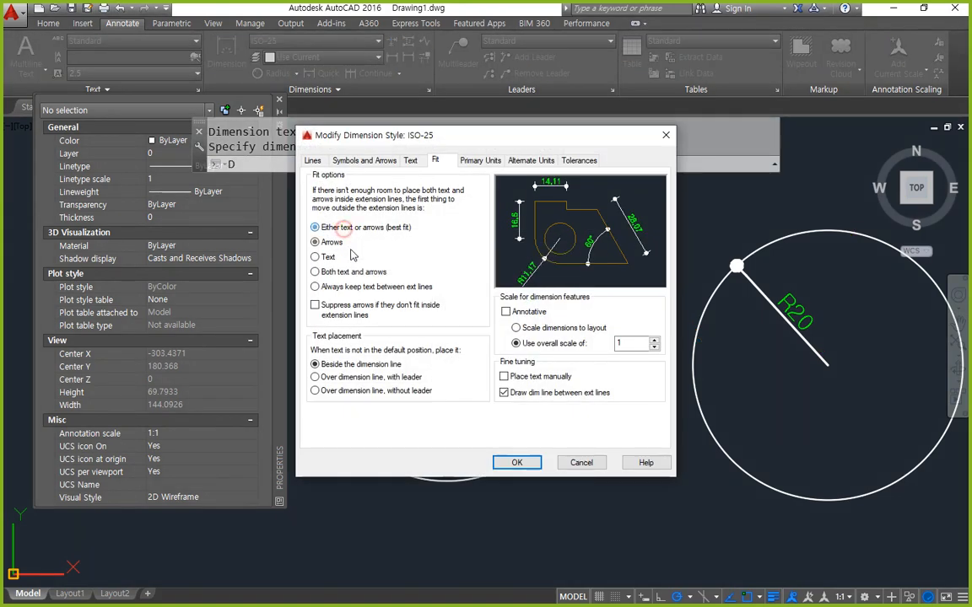
pyautogui.click(513, 462)
pyautogui.click(567, 411)
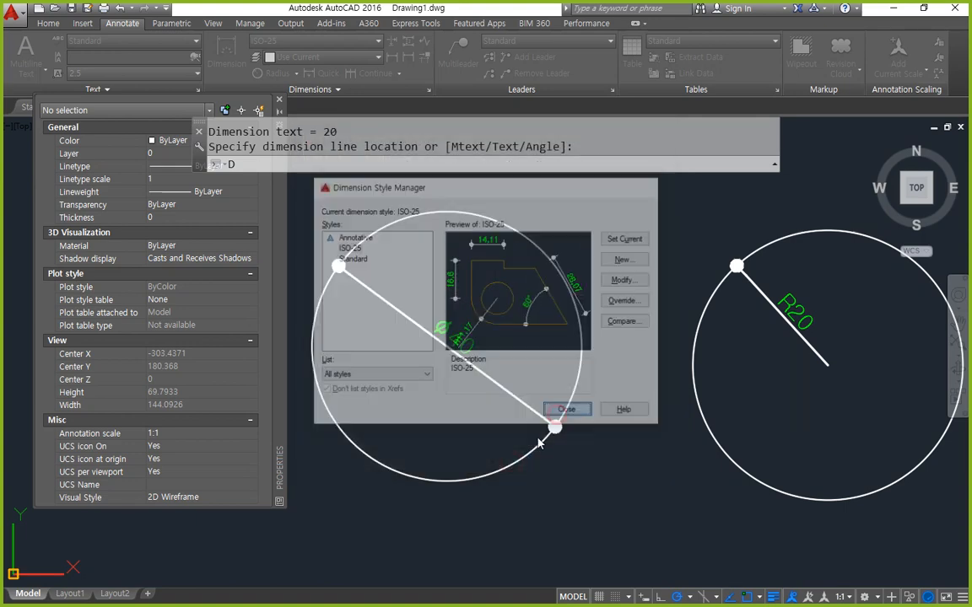
# - Erase the diameter dimension and the radius dimension from the two circles
pyautogui.scroll(-2, 517, 339)
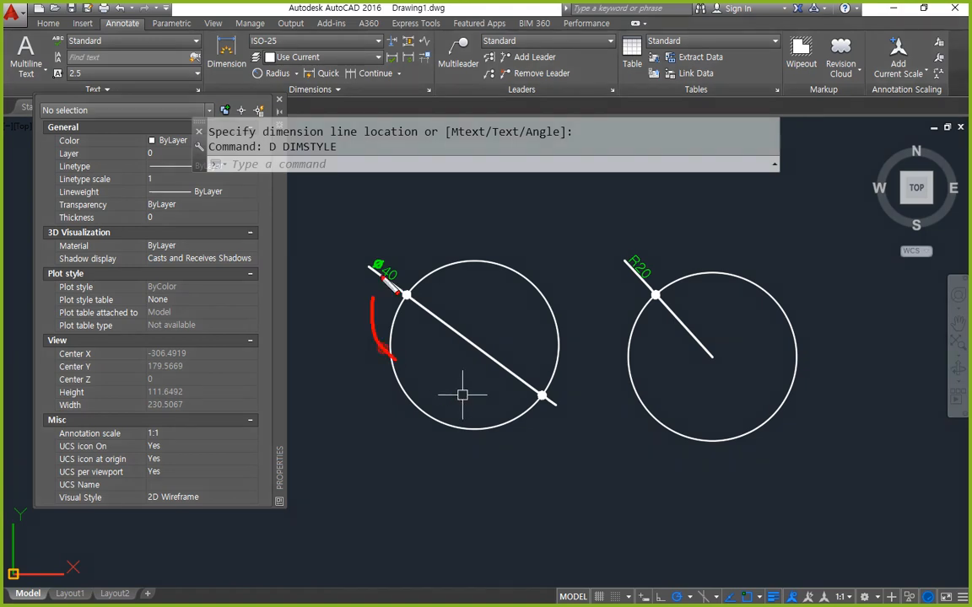
pyautogui.click(454, 338)
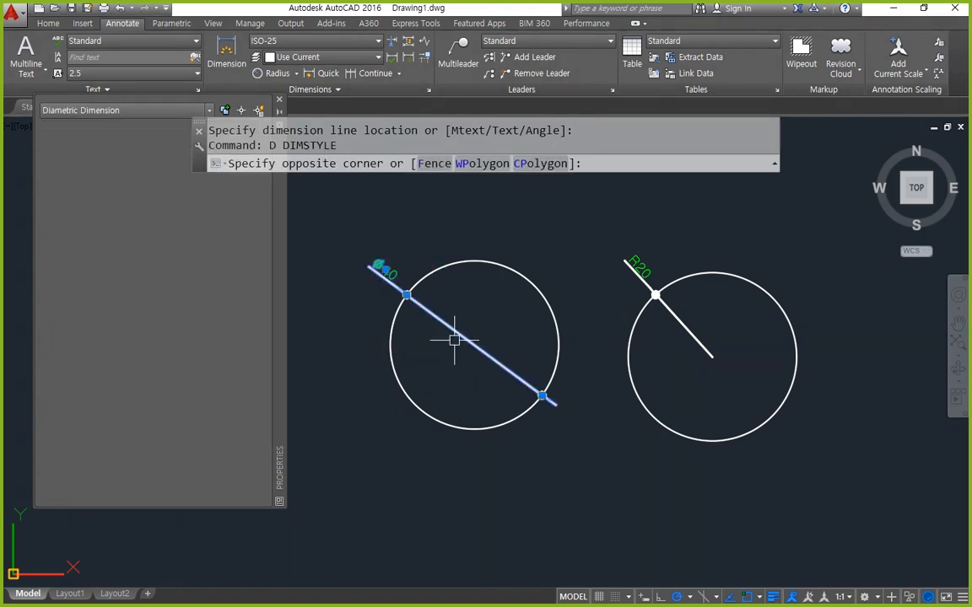
pyautogui.click(692, 331)
pyautogui.write('e')
pyautogui.press('Return')
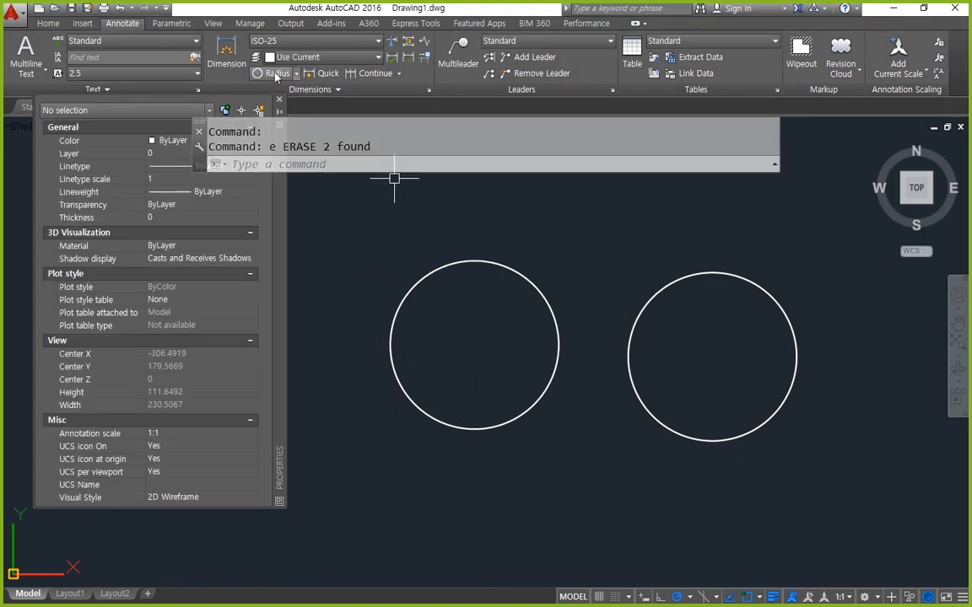
# - Add two radius dimensions to the left circle, one with its text inside and the other with its text outside
pyautogui.click(274, 73)
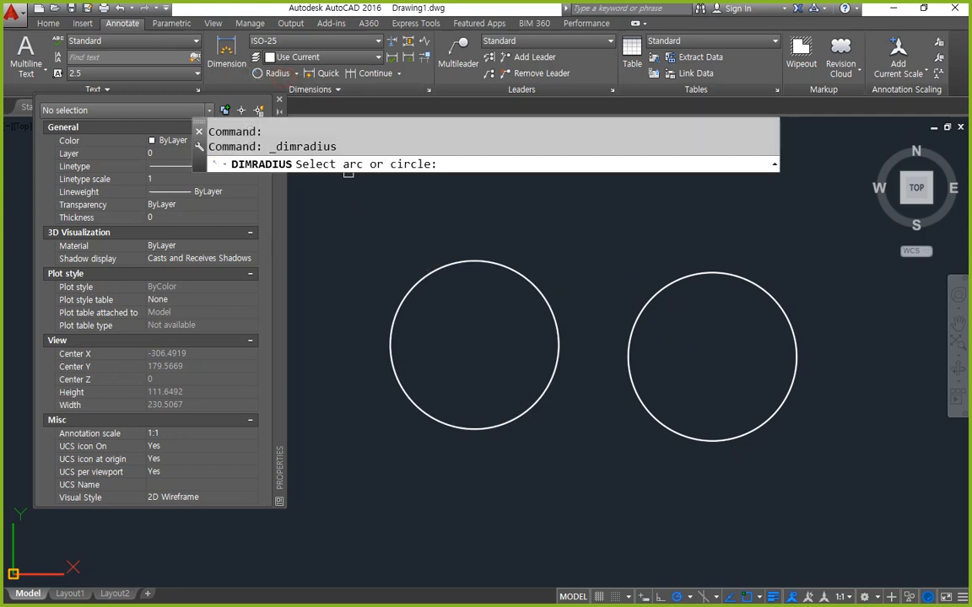
pyautogui.click(423, 276)
pyautogui.click(445, 296)
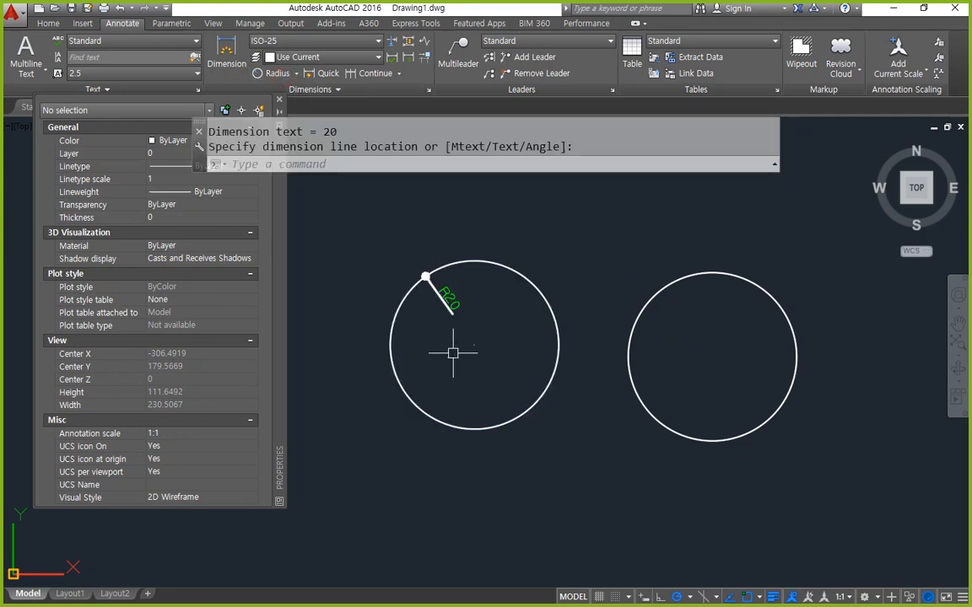
pyautogui.press('Return')
pyautogui.click(530, 277)
pyautogui.click(540, 257)
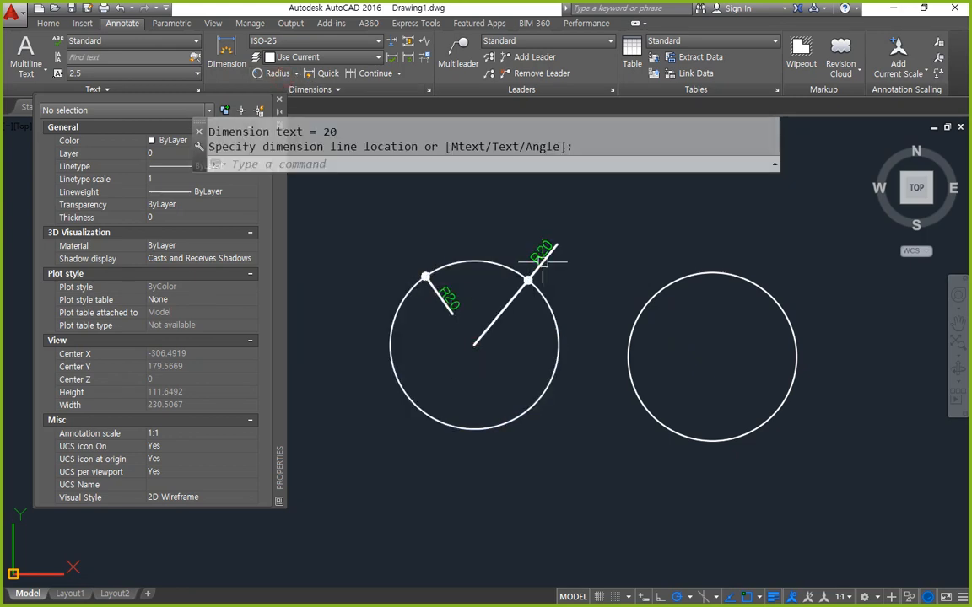
# - Add two diameter dimensions to the right circle, one with its text inside and the other with its text outside
pyautogui.click(296, 73)
pyautogui.click(286, 233)
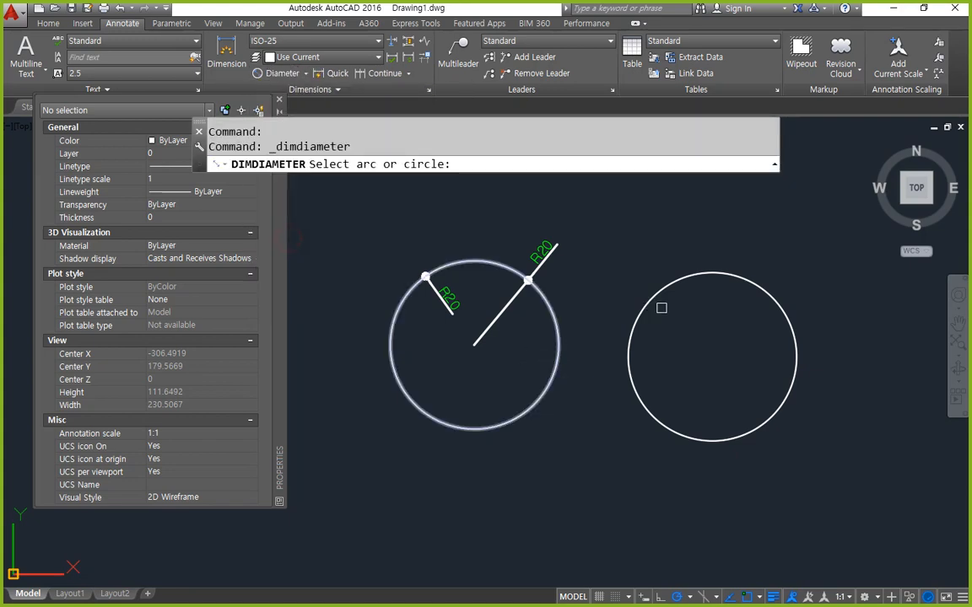
pyautogui.click(644, 306)
pyautogui.click(676, 342)
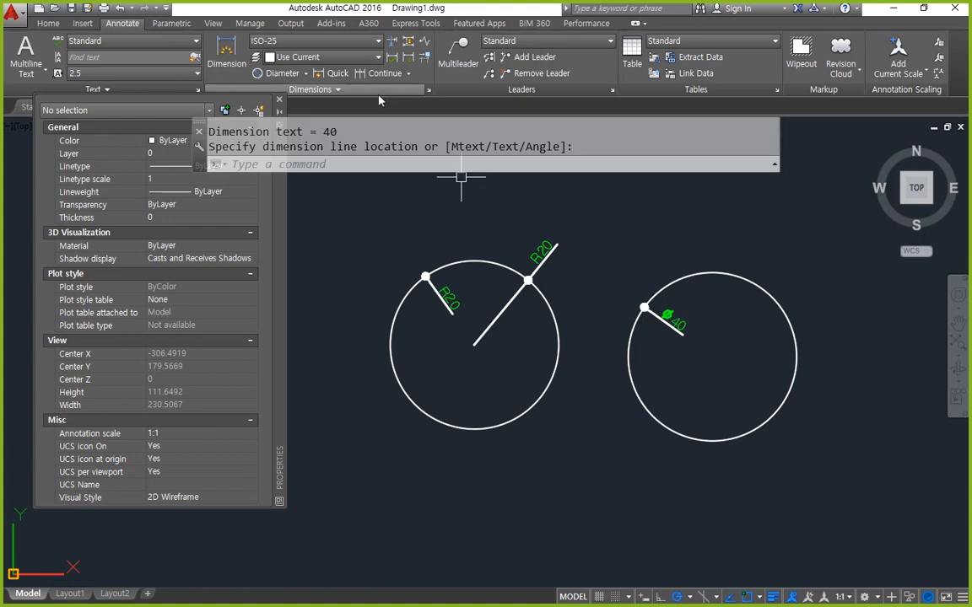
pyautogui.press('Return')
pyautogui.click(722, 275)
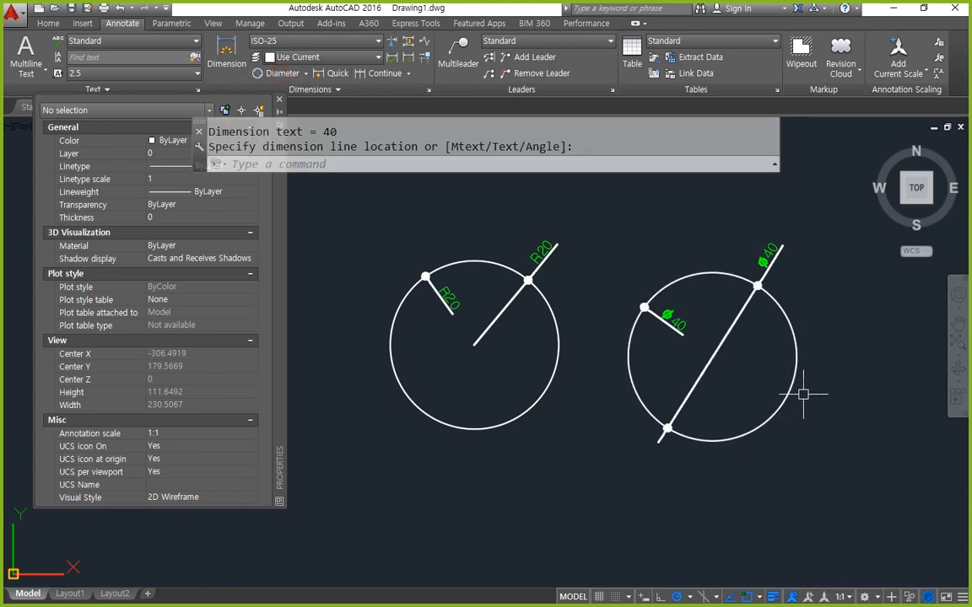
pyautogui.moveTo(791, 288)
pyautogui.mouseDown()
pyautogui.moveTo(718, 241)
pyautogui.moveTo(791, 304)
pyautogui.mouseUp()
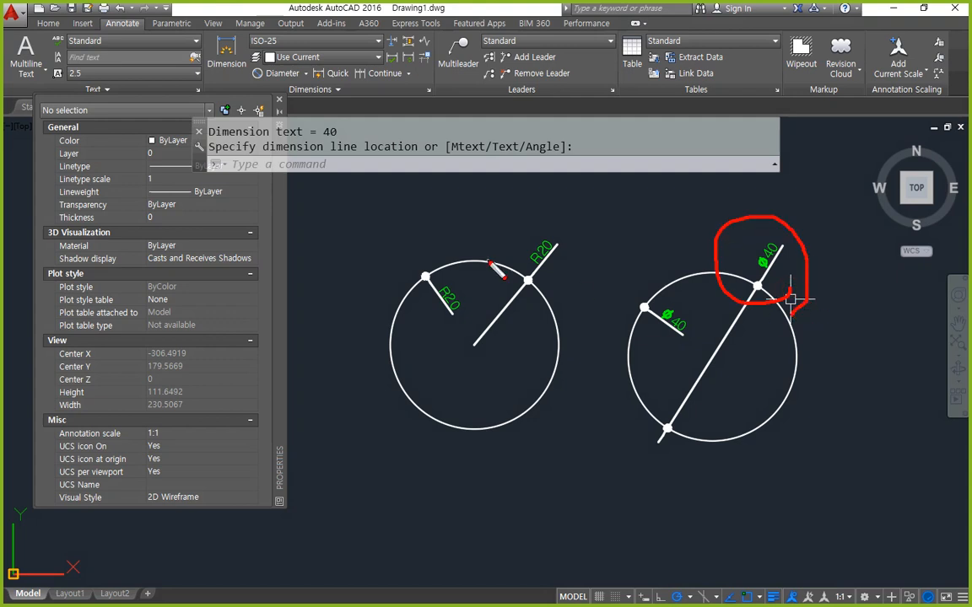
pyautogui.moveTo(538, 285)
pyautogui.mouseDown()
pyautogui.moveTo(511, 249)
pyautogui.moveTo(562, 295)
pyautogui.mouseUp()
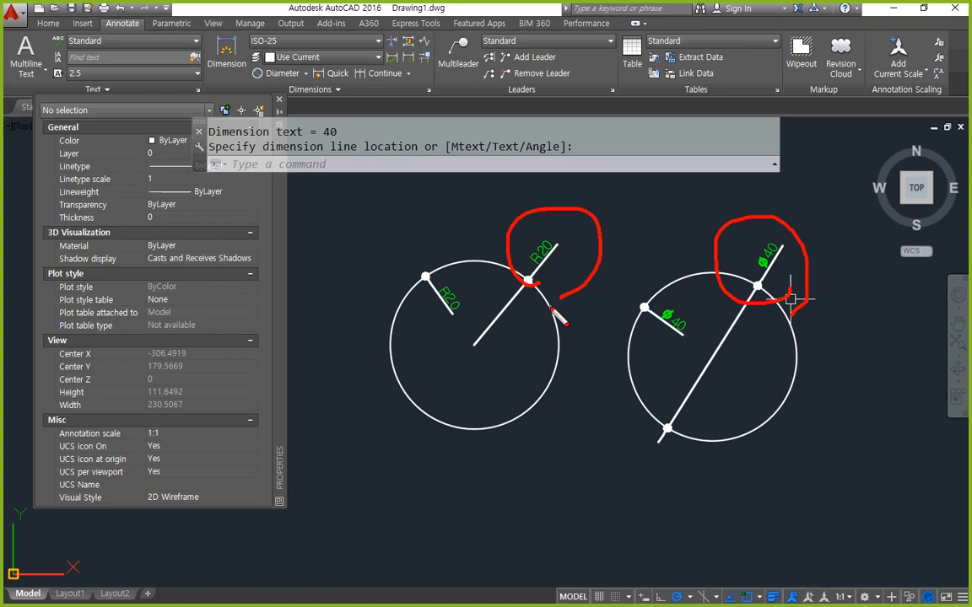
pyautogui.press('Escape')
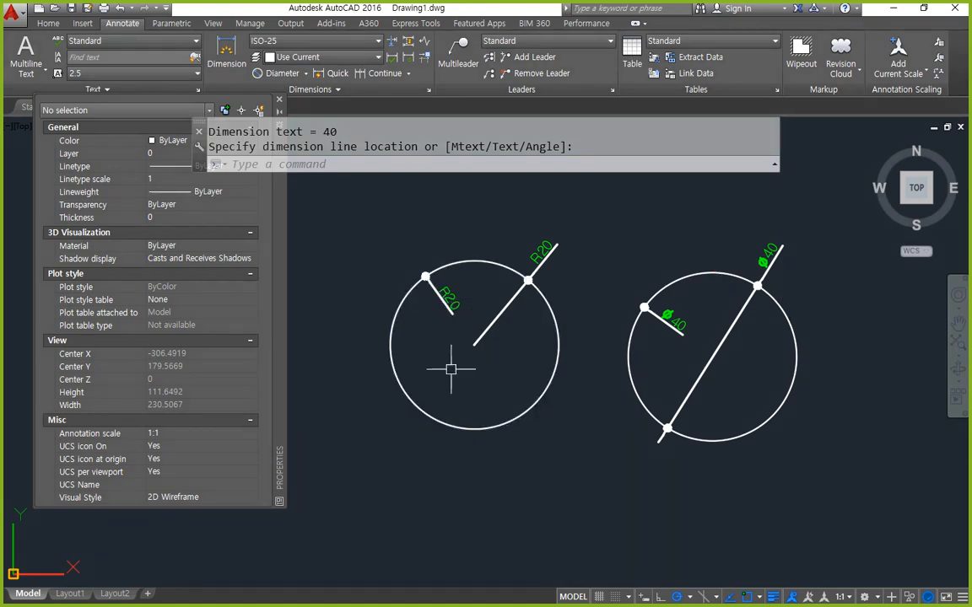
# - Examine the text movement and forced dimension line properties of the left circle's radius dimension with inside text
pyautogui.write('D')
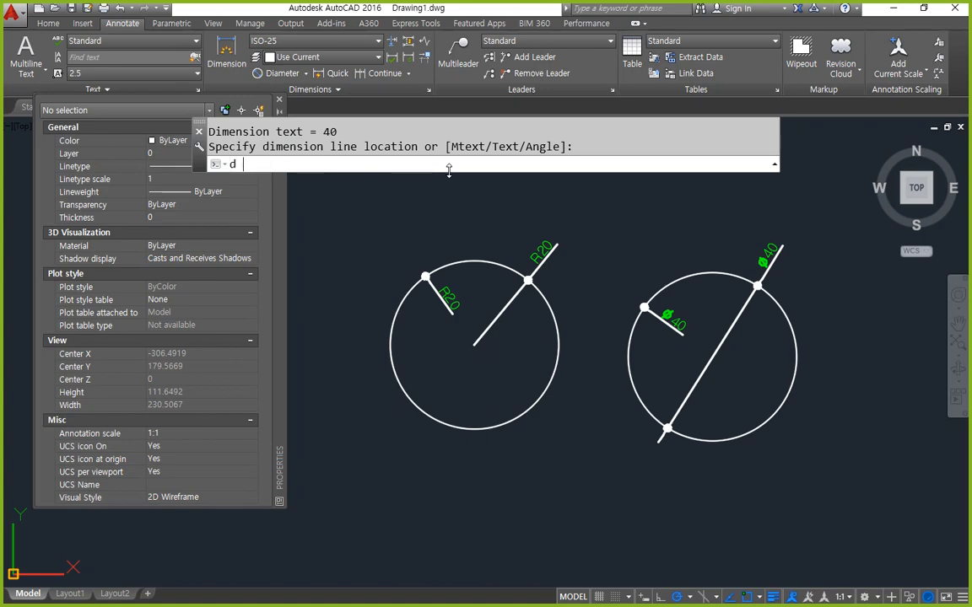
pyautogui.press('Return')
pyautogui.press('Escape')
pyautogui.click(443, 295)
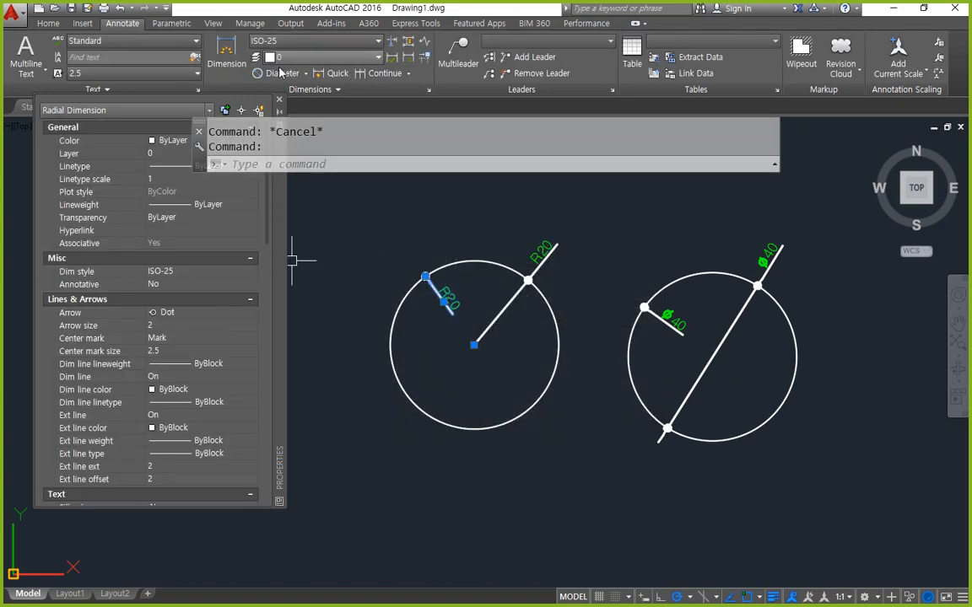
pyautogui.write('d')
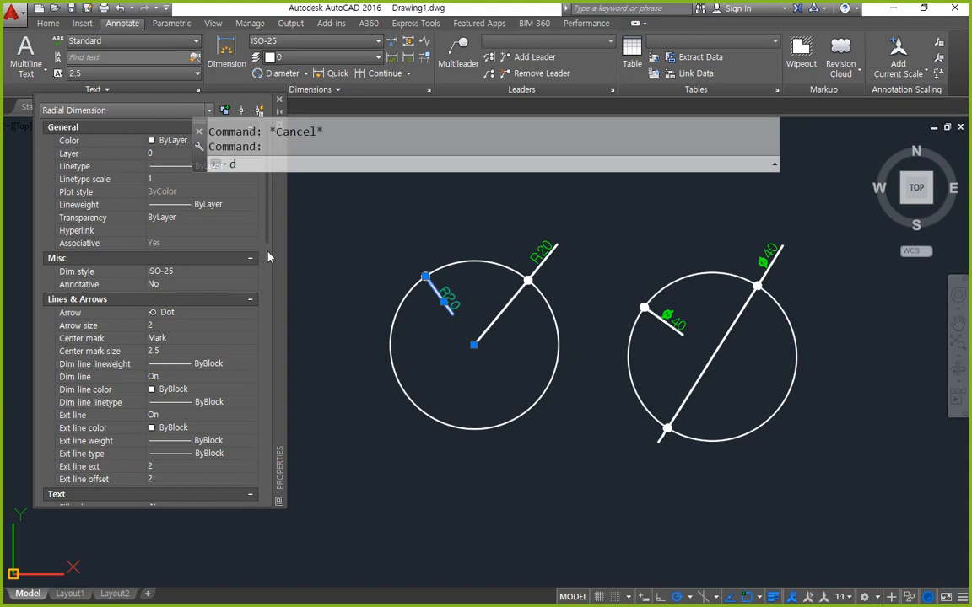
pyautogui.press('BackSpace')
pyautogui.scroll(-10, 118, 353)
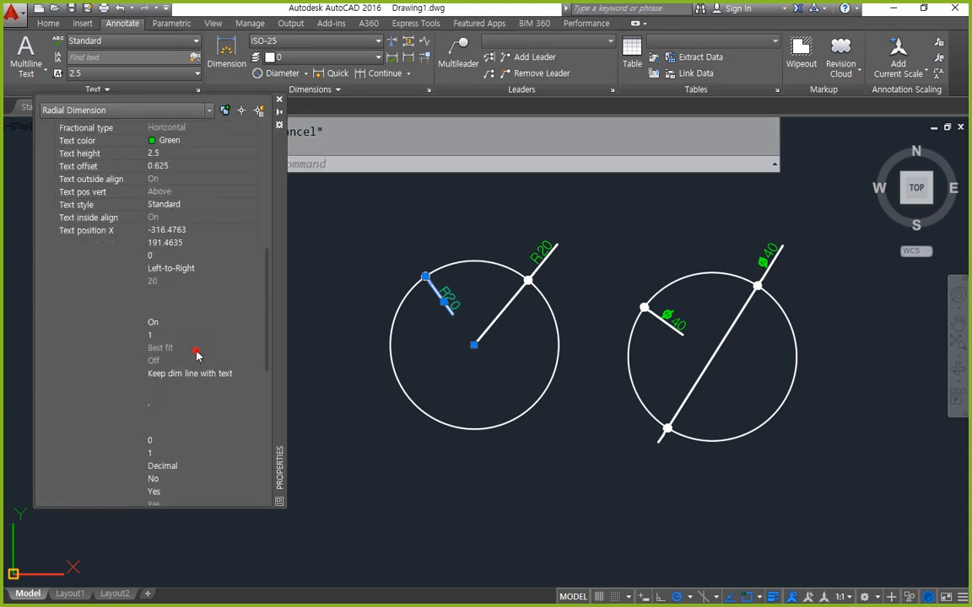
pyautogui.click(242, 374)
pyautogui.click(244, 375)
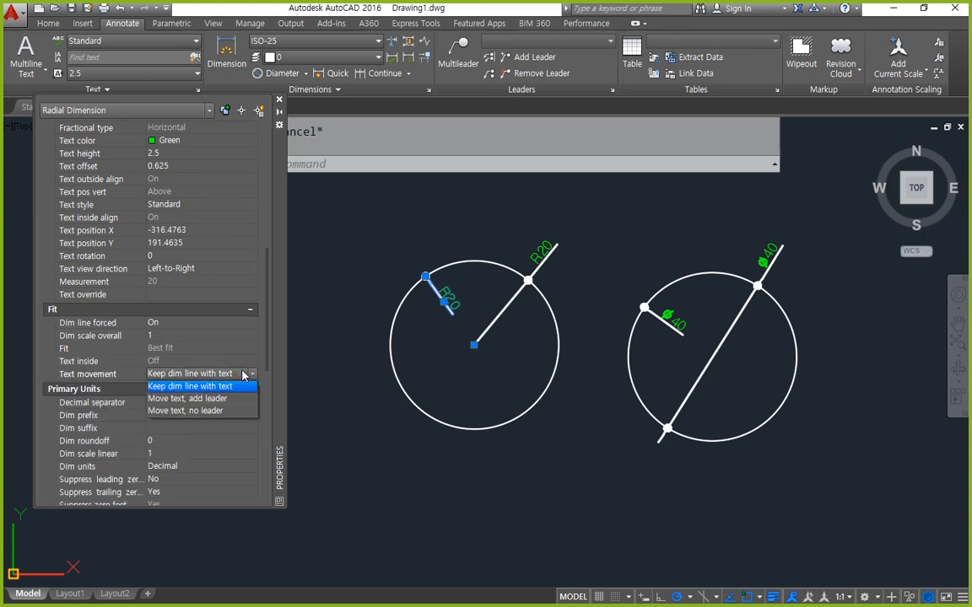
pyautogui.click(200, 321)
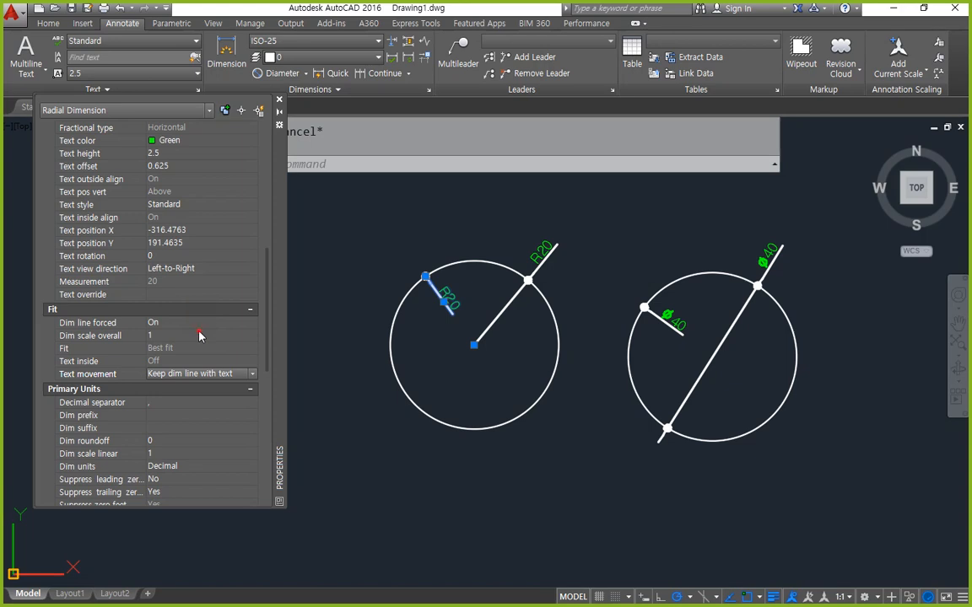
pyautogui.click(202, 325)
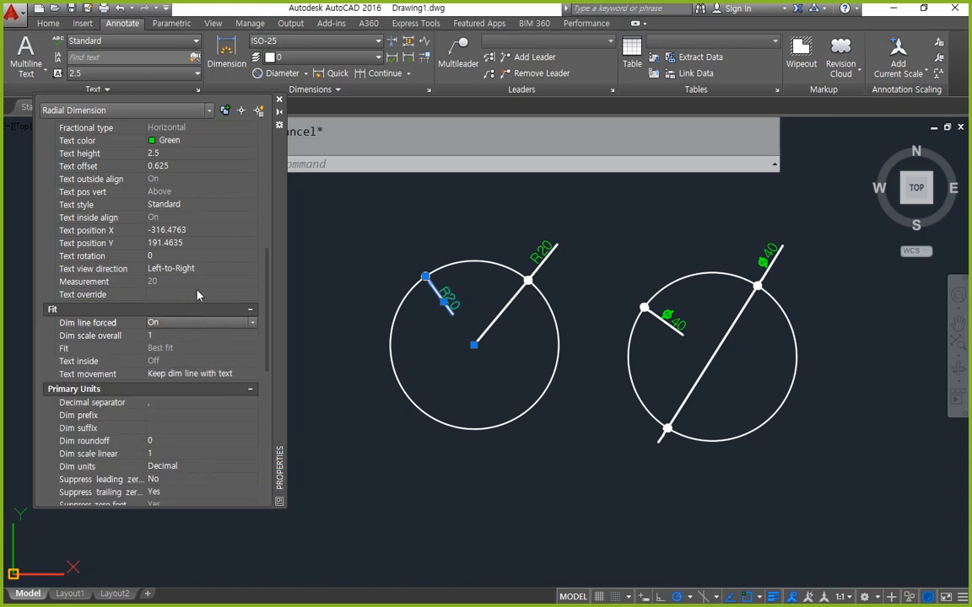
# - Set the ISO-25 dimension style's fit option to "Text"
pyautogui.write('d')
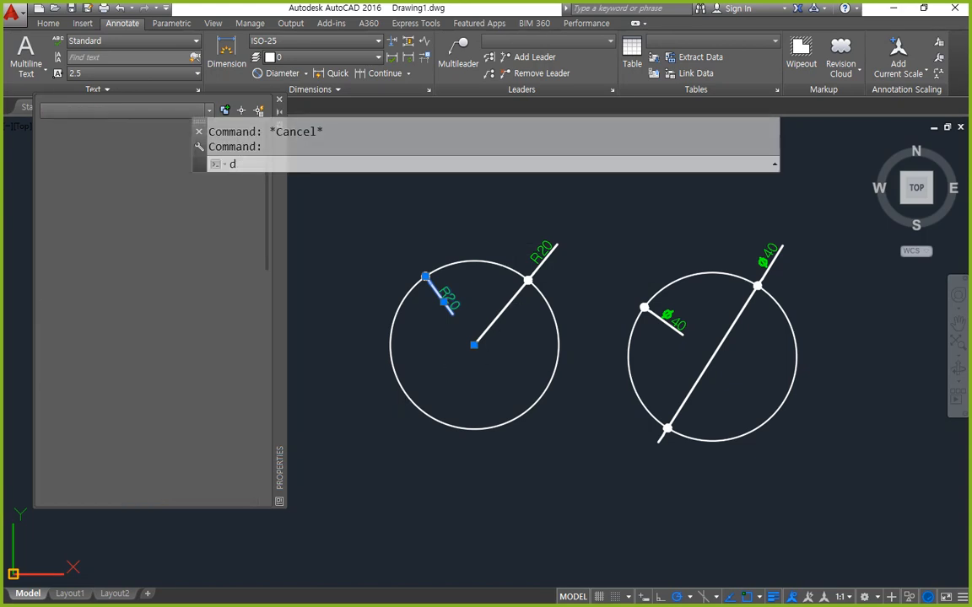
pyautogui.press('Return')
pyautogui.click(625, 278)
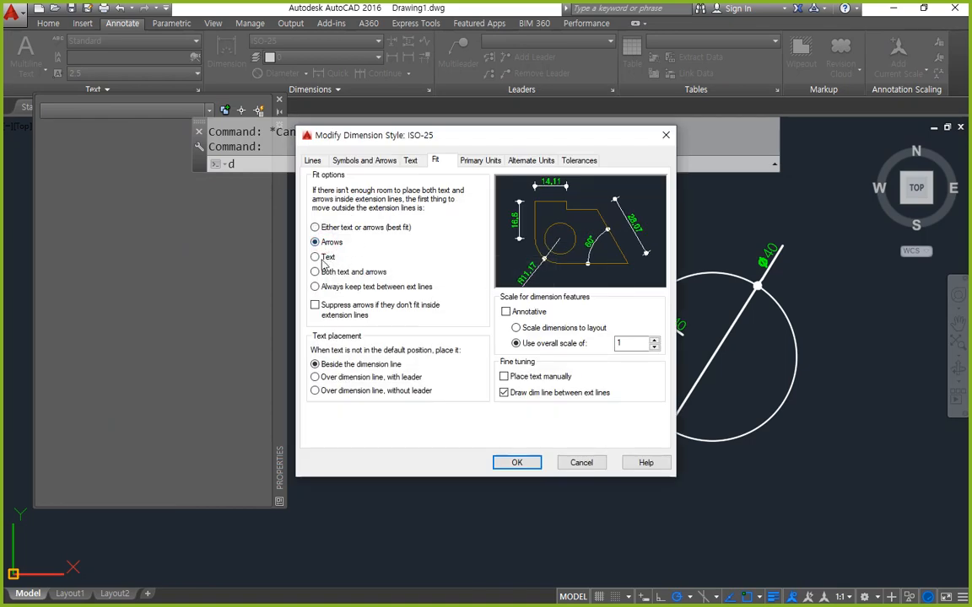
pyautogui.click(319, 257)
pyautogui.click(522, 465)
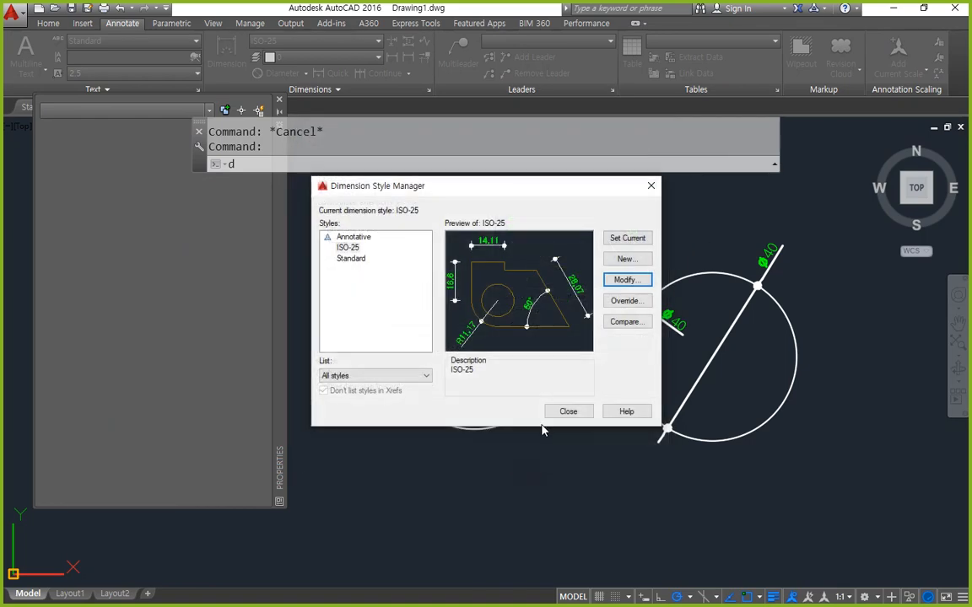
pyautogui.click(563, 412)
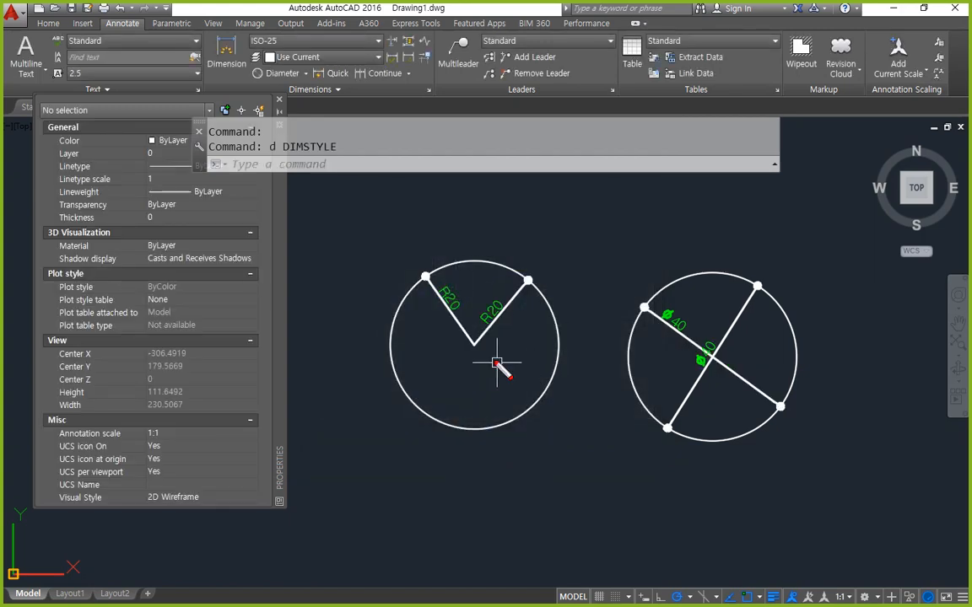
pyautogui.moveTo(495, 369)
pyautogui.mouseDown()
pyautogui.moveTo(455, 199)
pyautogui.moveTo(502, 386)
pyautogui.mouseUp()
pyautogui.moveTo(725, 436)
pyautogui.mouseDown()
pyautogui.moveTo(662, 346)
pyautogui.moveTo(725, 405)
pyautogui.mouseUp()
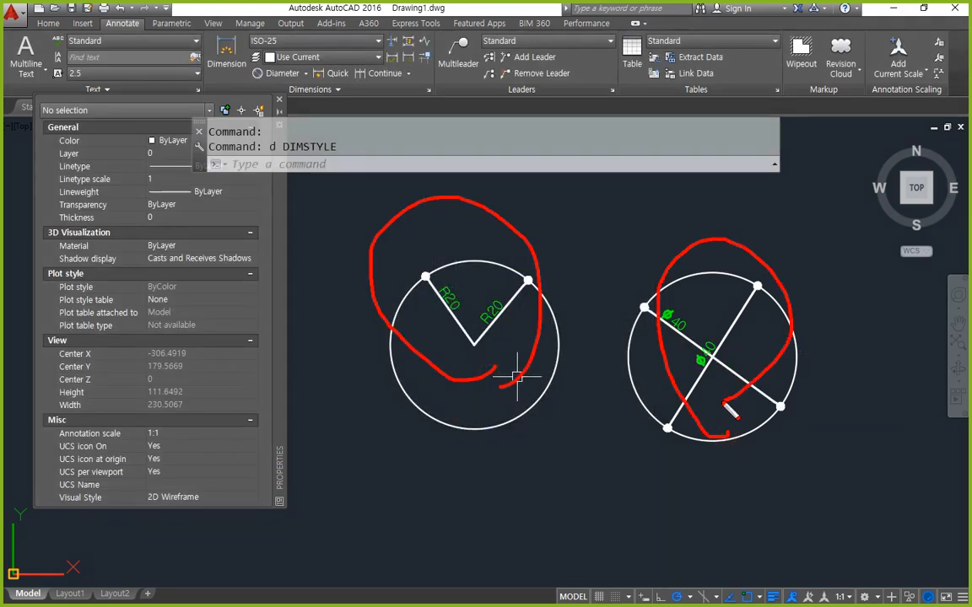
pyautogui.press('Escape')
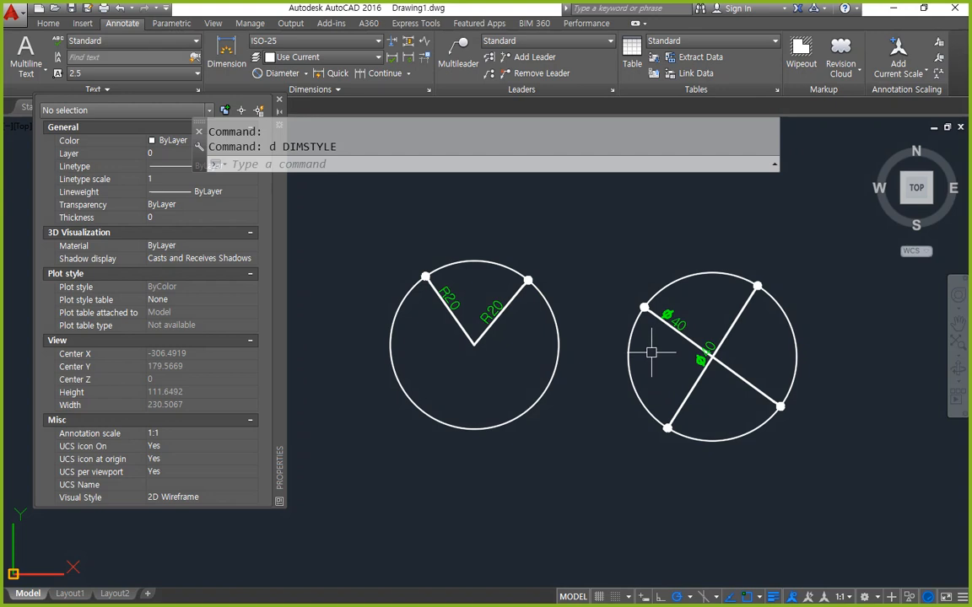
# - Add a horizontal linear dimension about 2.72 wide in empty space, picking its extension line origins from left to right
pyautogui.click(304, 74)
pyautogui.click(285, 95)
pyautogui.moveTo(636, 316); pyautogui.dragTo(568, 272, button='middle')
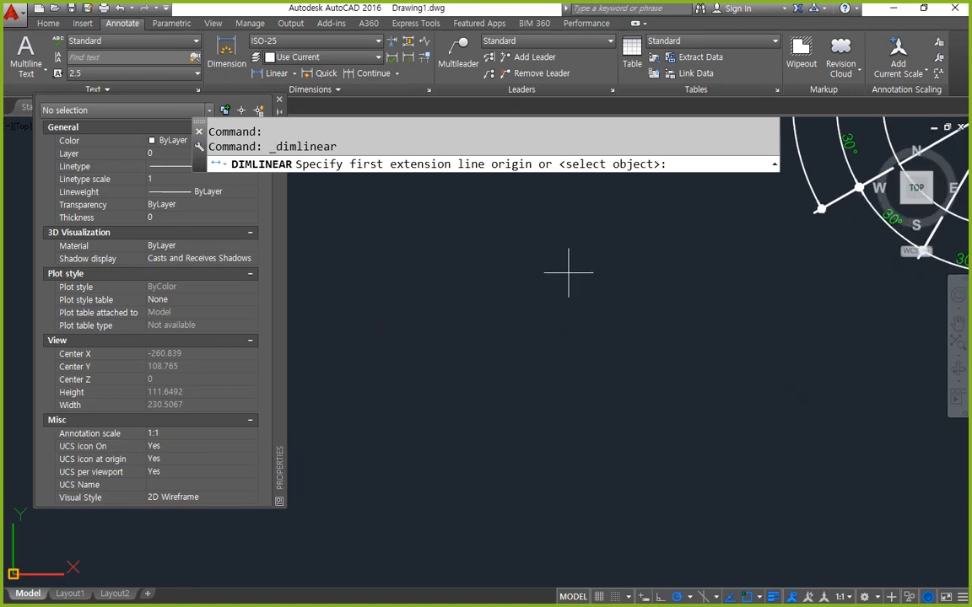
pyautogui.scroll(-2, 647, 411)
pyautogui.scroll(4, 532, 395)
pyautogui.click(482, 363)
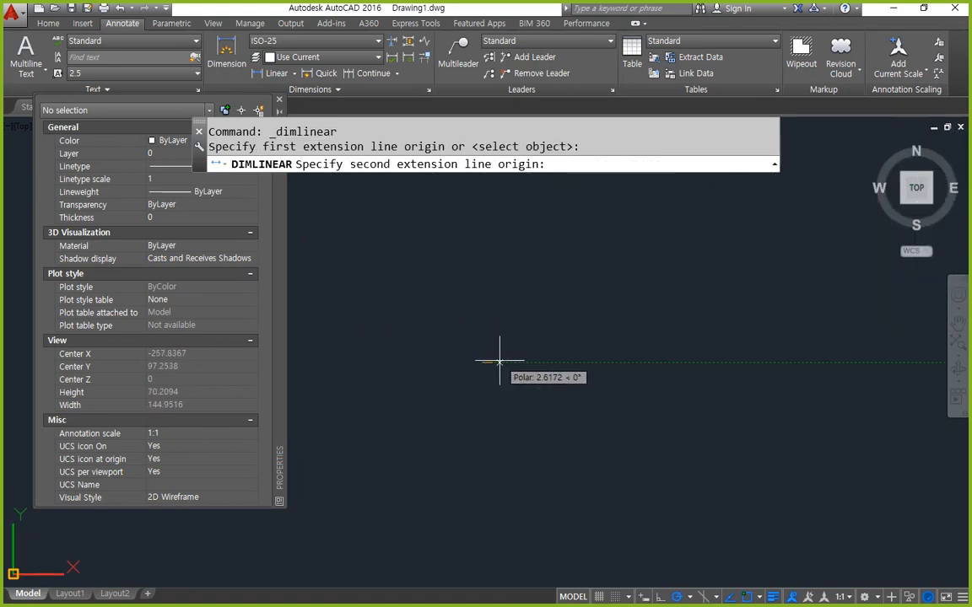
pyautogui.click(499, 353)
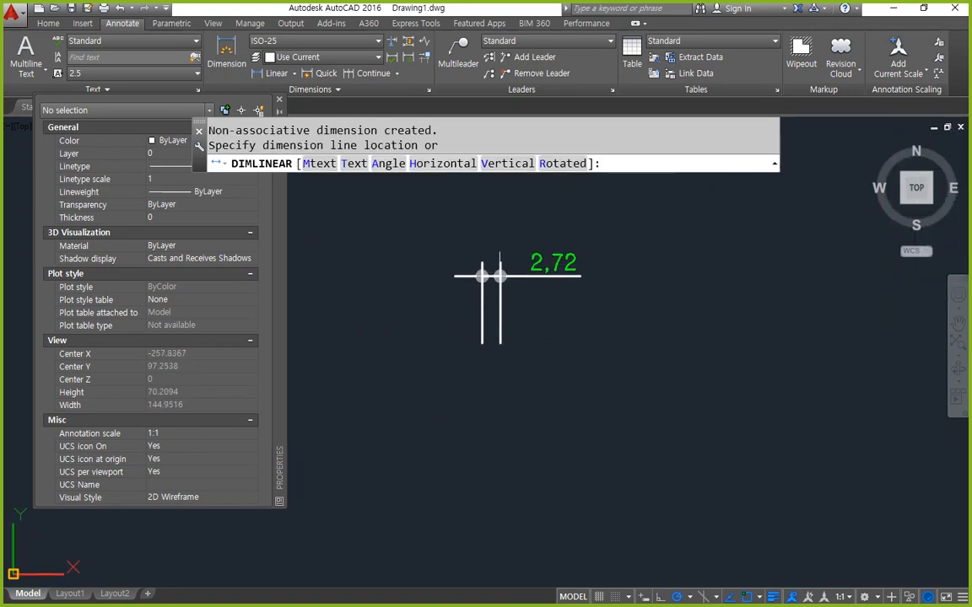
pyautogui.click(497, 282)
pyautogui.scroll(2, 493, 295)
pyautogui.moveTo(499, 333); pyautogui.dragTo(511, 351, button='middle')
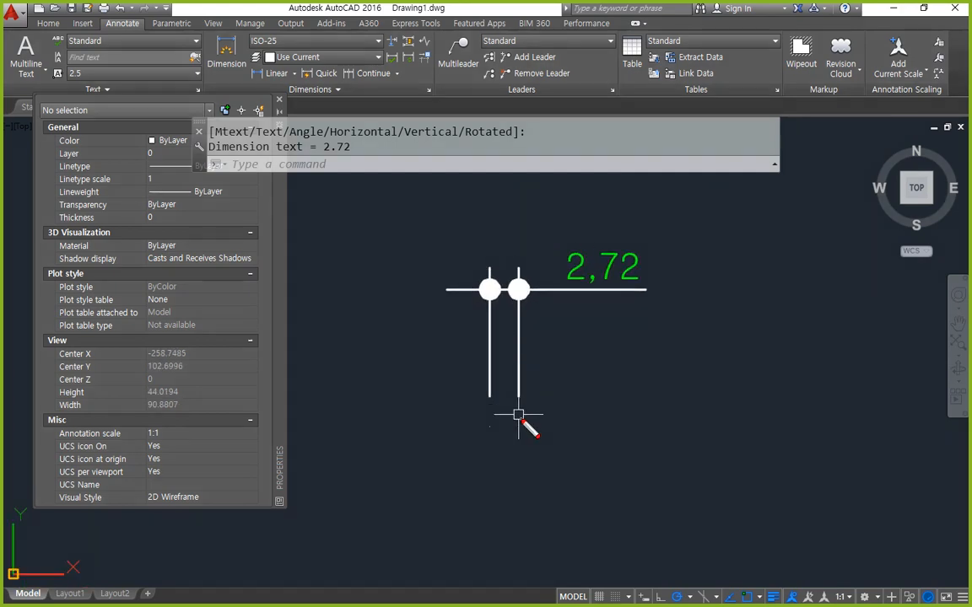
pyautogui.moveTo(529, 303)
pyautogui.mouseDown()
pyautogui.moveTo(605, 284)
pyautogui.moveTo(557, 261)
pyautogui.moveTo(628, 285)
pyautogui.mouseUp()
pyautogui.press('Escape')
# - Add a second linear dimension about 2.4 wide right of the first, picking its extension line origins from right to left
pyautogui.click(280, 75)
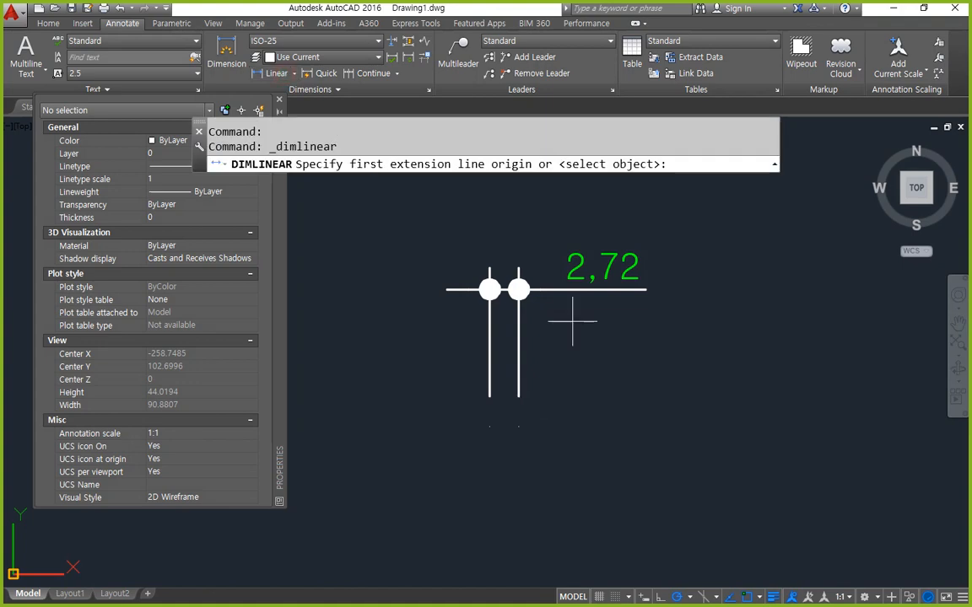
pyautogui.moveTo(629, 331); pyautogui.dragTo(501, 337, button='middle')
pyautogui.click(779, 382)
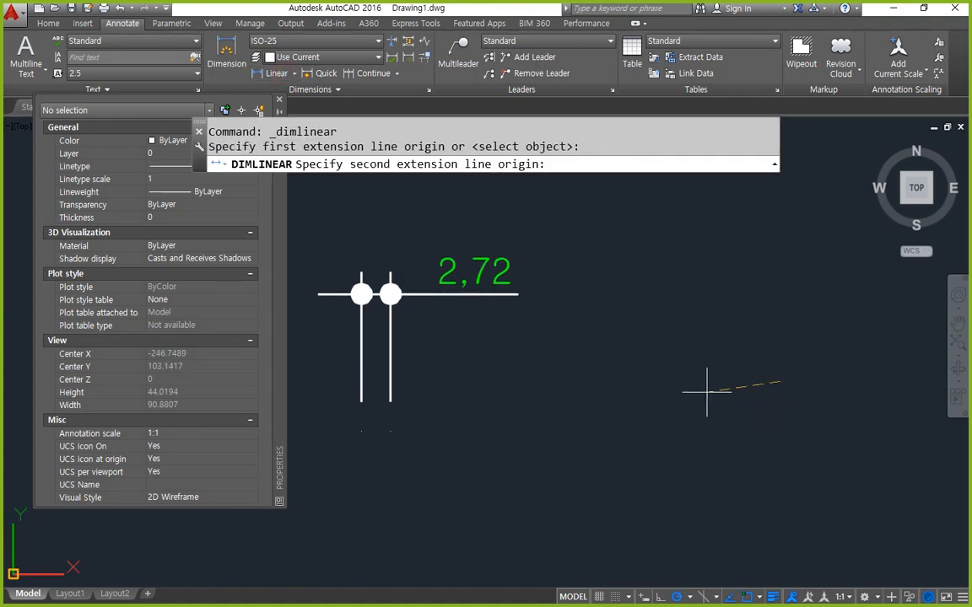
pyautogui.click(752, 381)
pyautogui.click(753, 258)
pyautogui.hotkey('ctrl', 'shift', 'd')
pyautogui.moveTo(708, 291)
pyautogui.mouseDown()
pyautogui.moveTo(698, 293)
pyautogui.moveTo(757, 283)
pyautogui.moveTo(706, 325)
pyautogui.mouseUp()
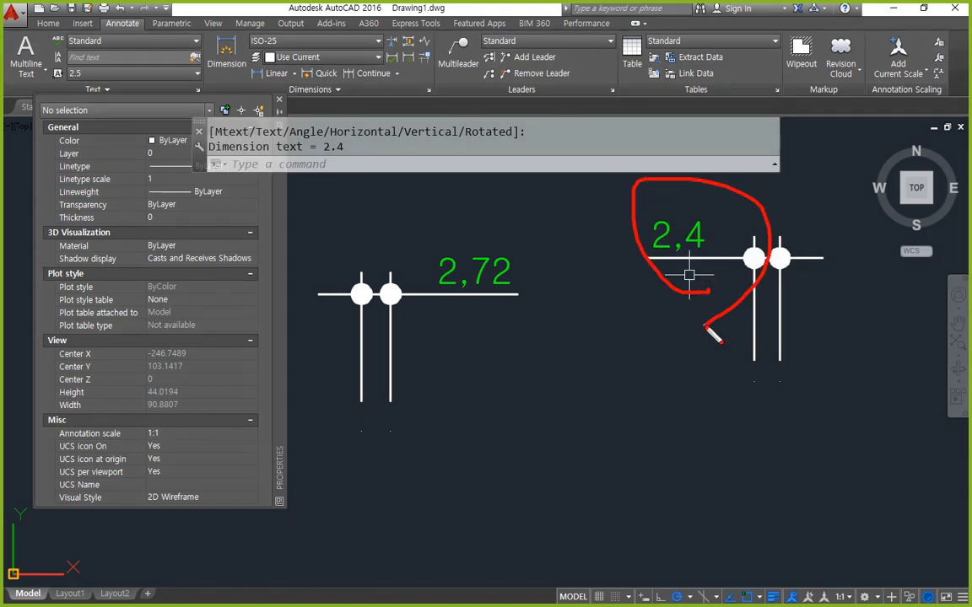
pyautogui.moveTo(688, 259); pyautogui.dragTo(652, 260)
pyautogui.press('Escape')
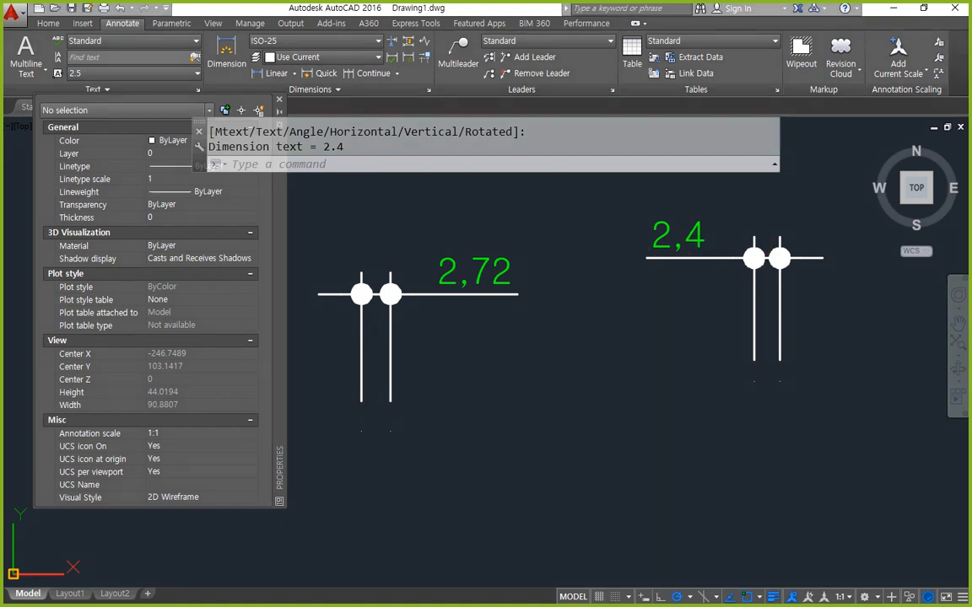
# - Move the first linear dimension's text to the left side of its extension lines
pyautogui.moveTo(497, 278); pyautogui.dragTo(651, 292, button='middle')
pyautogui.click(638, 282)
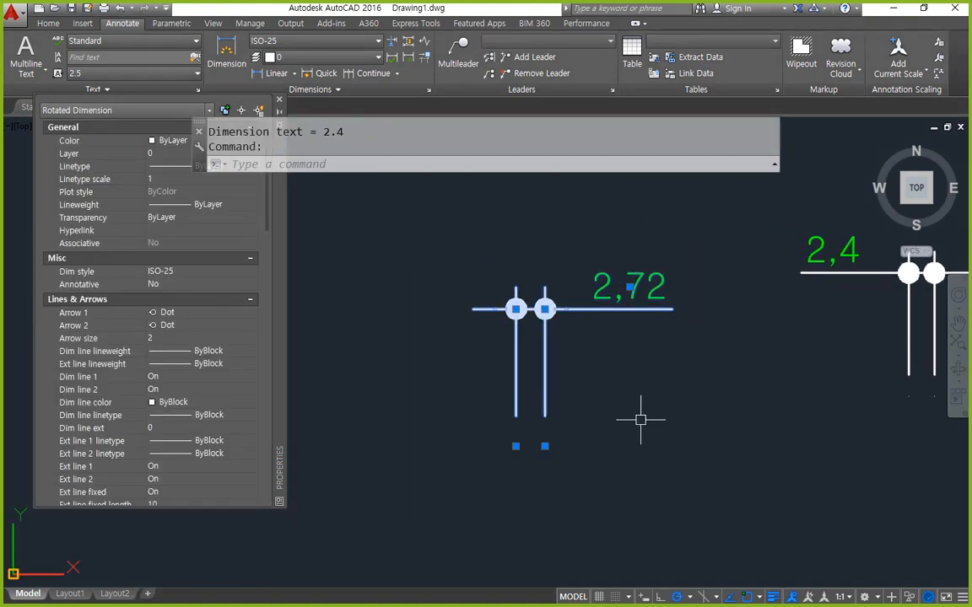
pyautogui.click(627, 285)
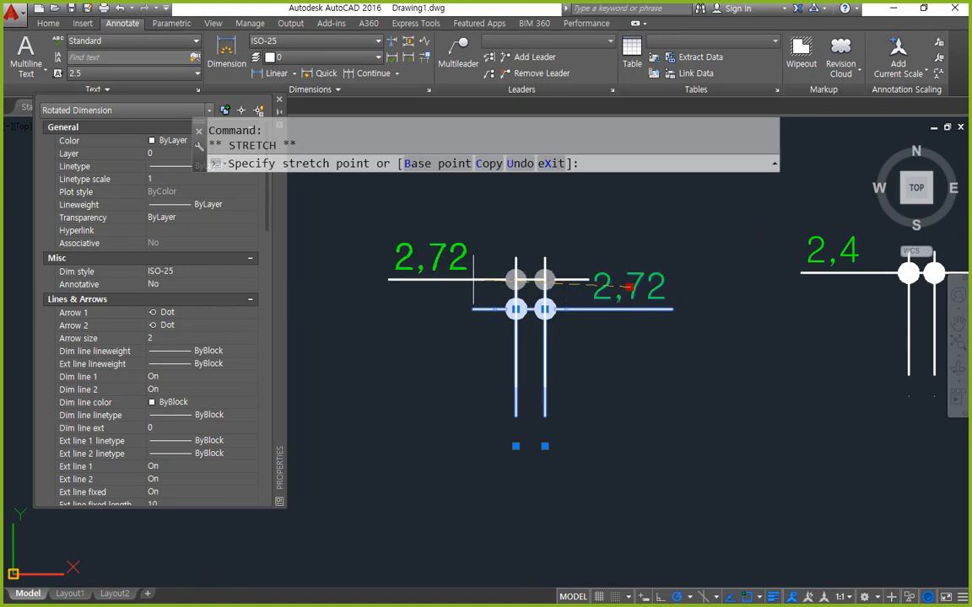
pyautogui.click(457, 309)
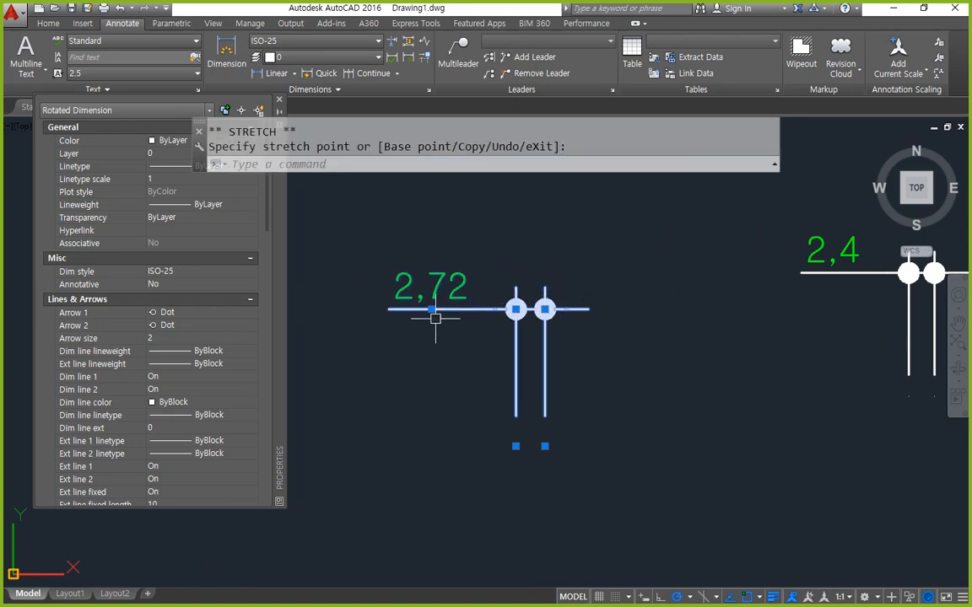
pyautogui.click(432, 309)
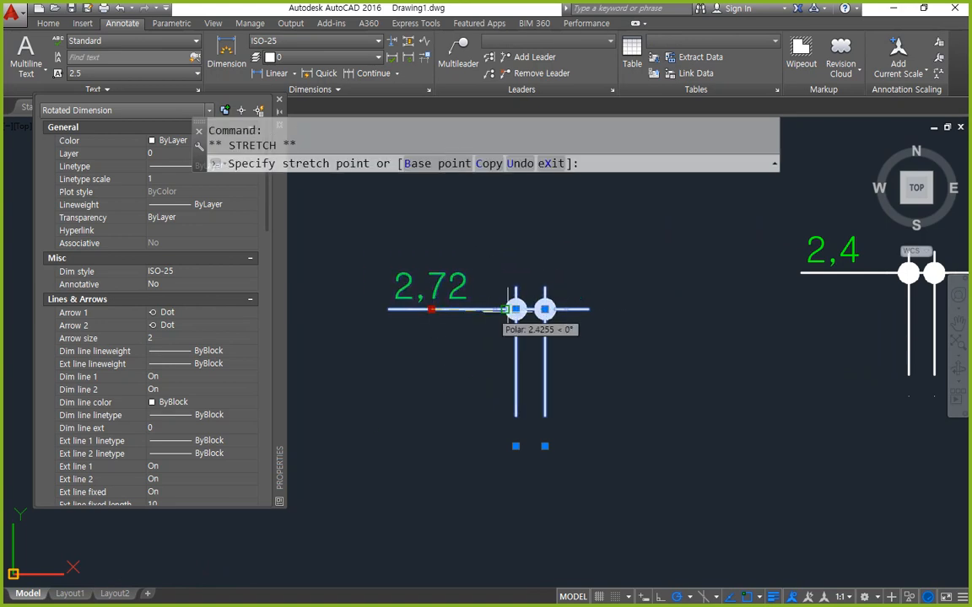
pyautogui.click(566, 310)
pyautogui.click(629, 310)
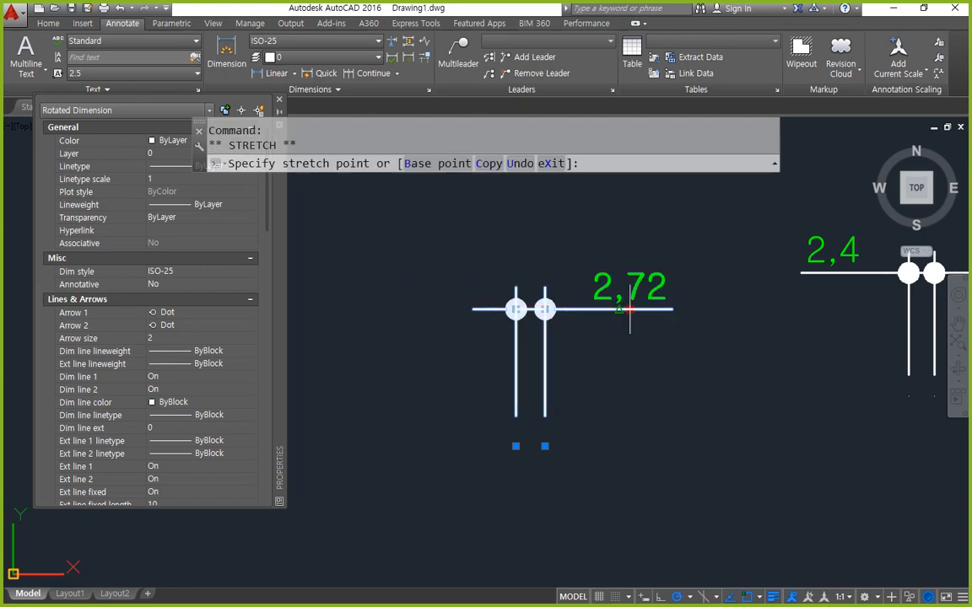
pyautogui.click(430, 309)
pyautogui.press('Escape')
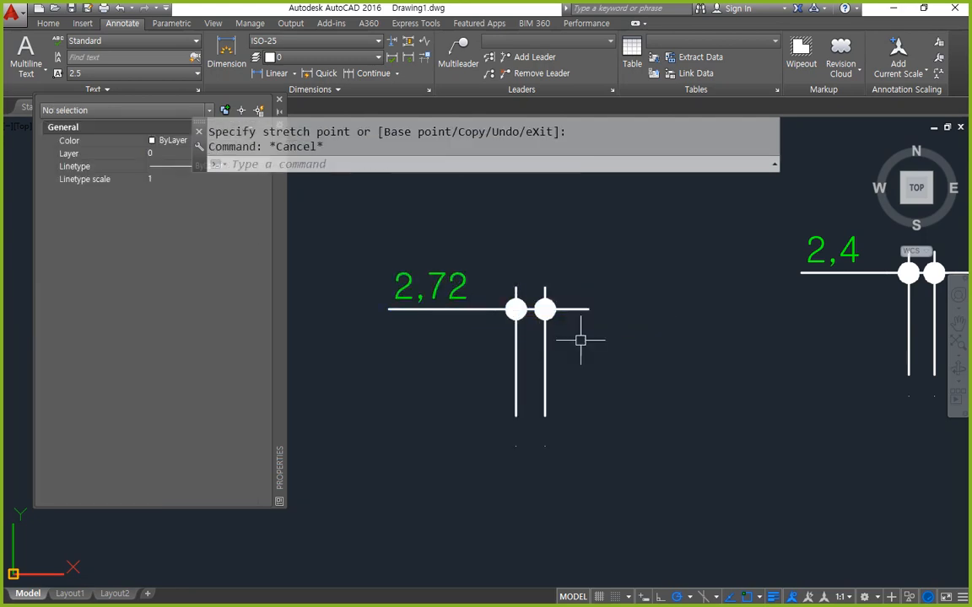
# - Add a linear dimension about 2.08 wide between the two existing ones, picking its extension line origins from right to left
pyautogui.click(276, 72)
pyautogui.click(746, 396)
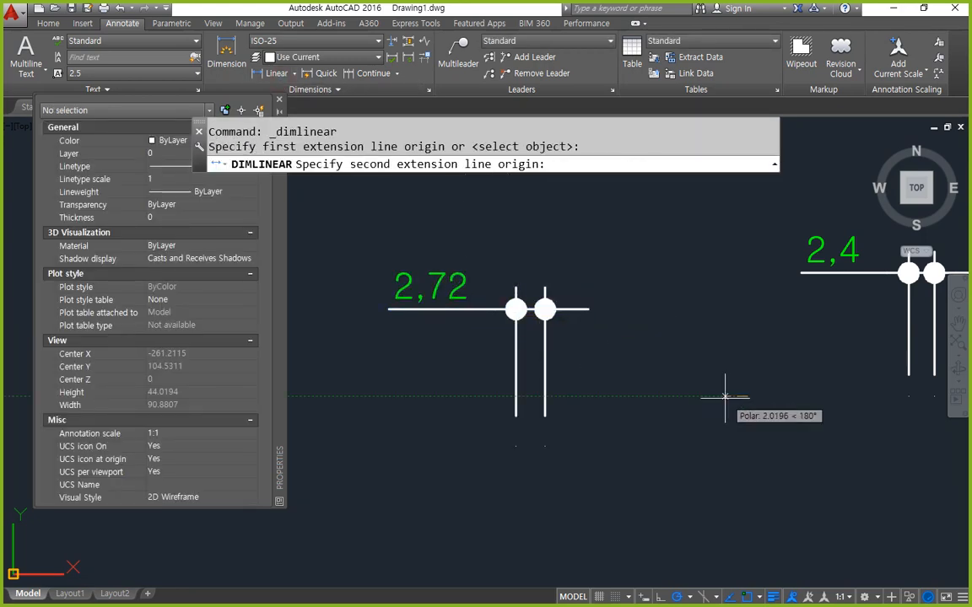
pyautogui.click(724, 396)
pyautogui.click(603, 294)
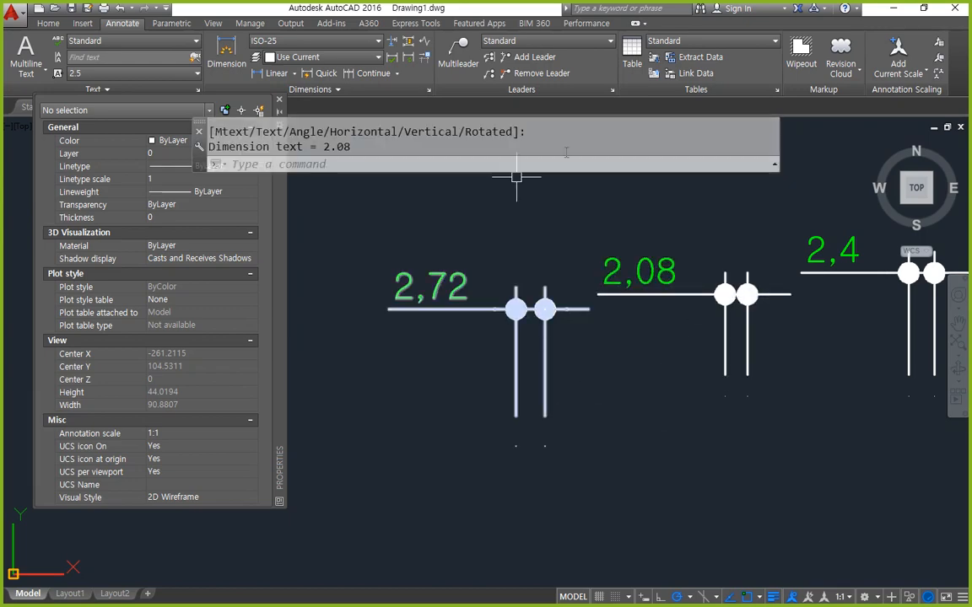
# - Set the ISO-25 dimension style to always keep text between extension lines and suppress arrows that don't fit inside
pyautogui.write('d')
pyautogui.press('Escape')
pyautogui.write('d')
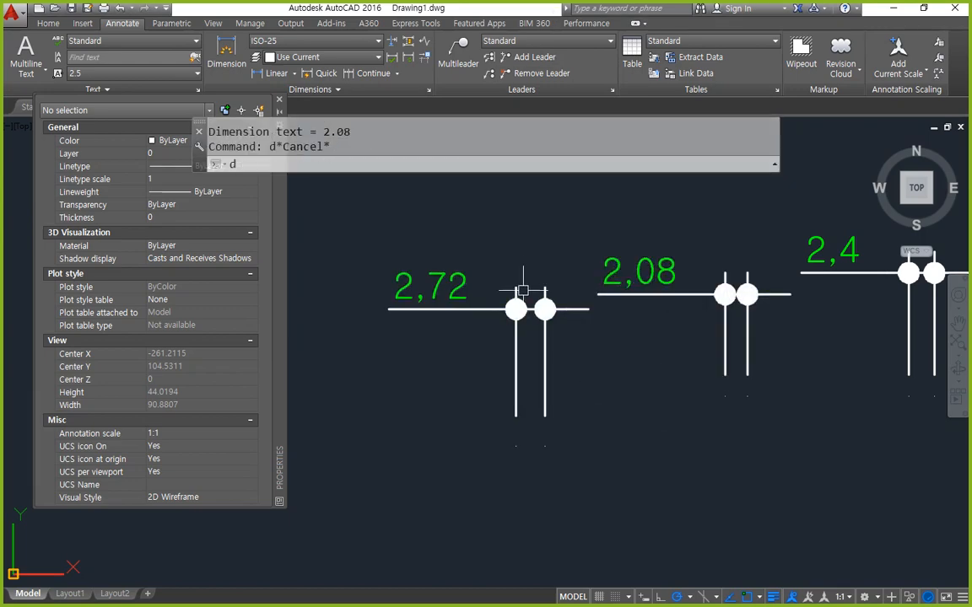
pyautogui.press('Return')
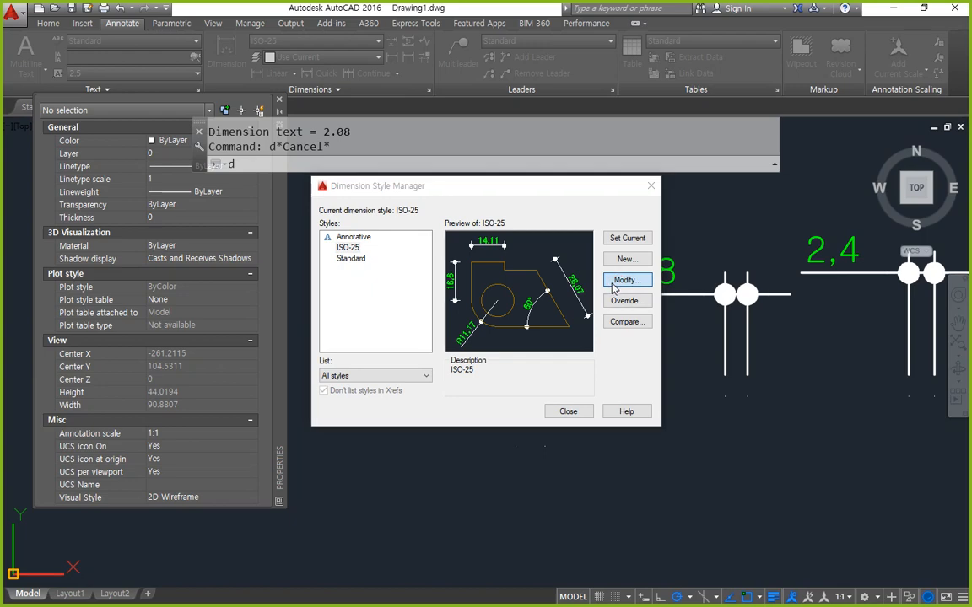
pyautogui.click(625, 280)
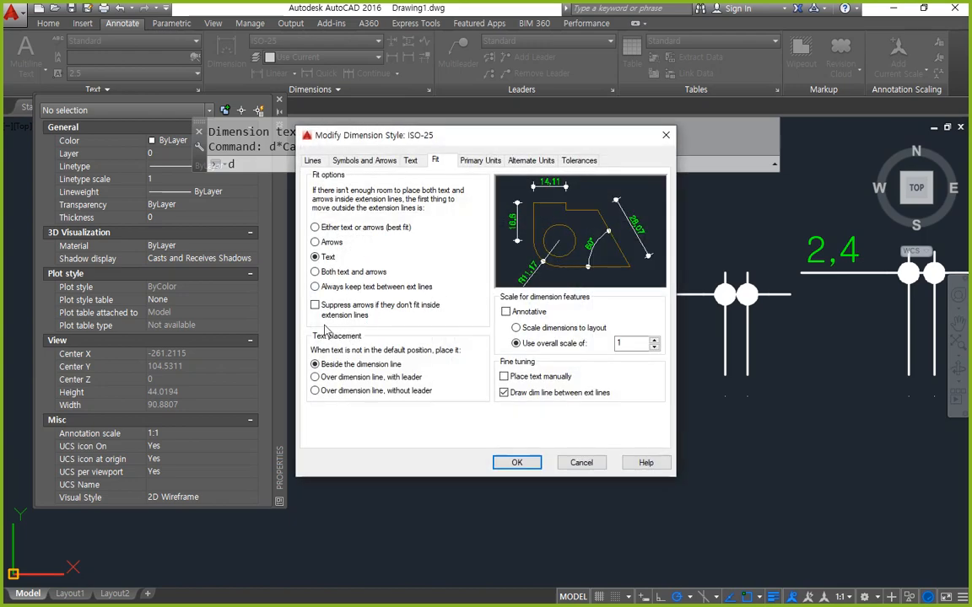
pyautogui.moveTo(321, 323)
pyautogui.mouseDown()
pyautogui.moveTo(295, 310)
pyautogui.moveTo(305, 296)
pyautogui.moveTo(390, 299)
pyautogui.moveTo(474, 333)
pyautogui.moveTo(355, 322)
pyautogui.moveTo(323, 332)
pyautogui.mouseUp()
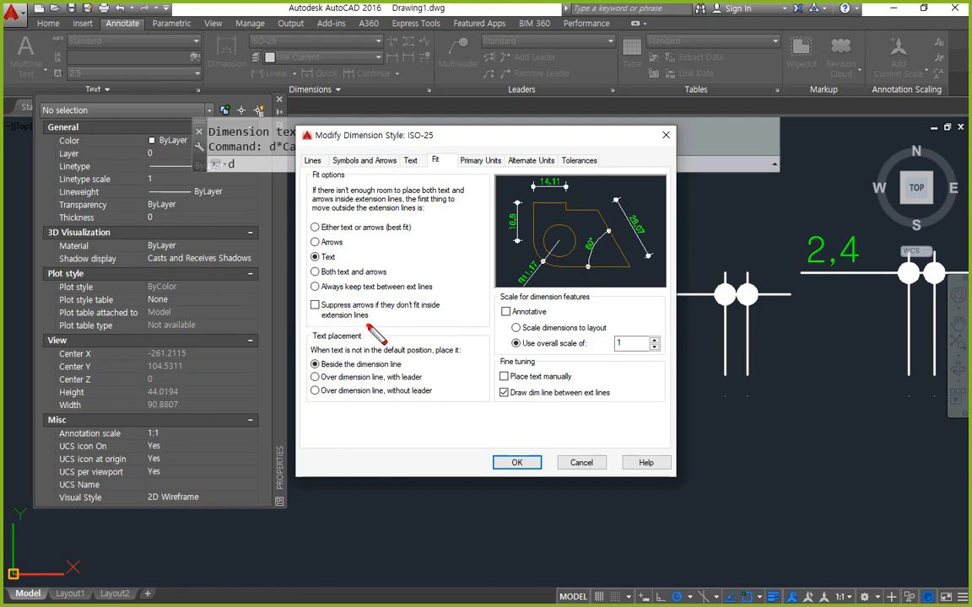
pyautogui.click(514, 463)
pyautogui.moveTo(764, 331)
pyautogui.mouseDown()
pyautogui.moveTo(700, 263)
pyautogui.moveTo(766, 344)
pyautogui.mouseUp()
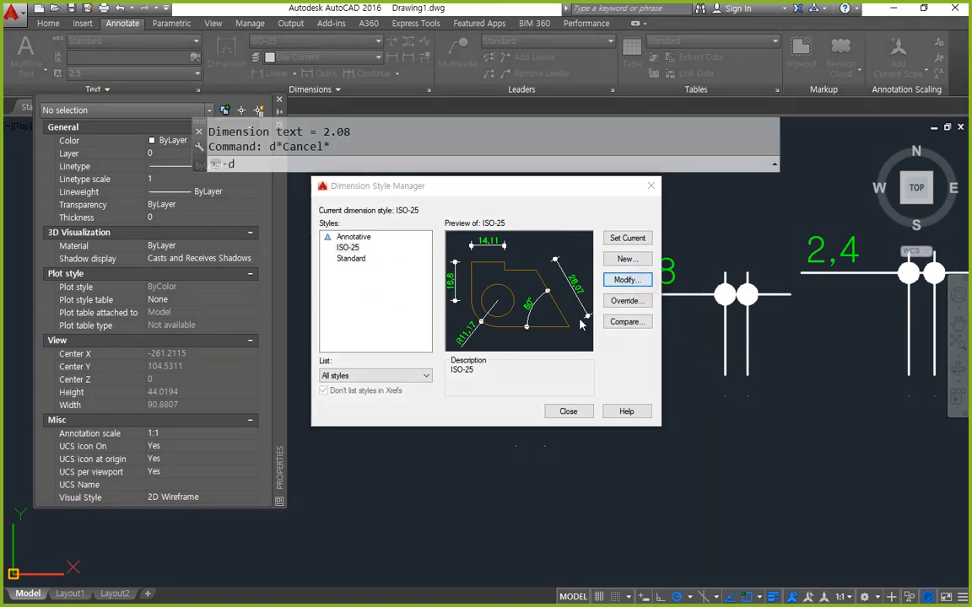
pyautogui.click(639, 282)
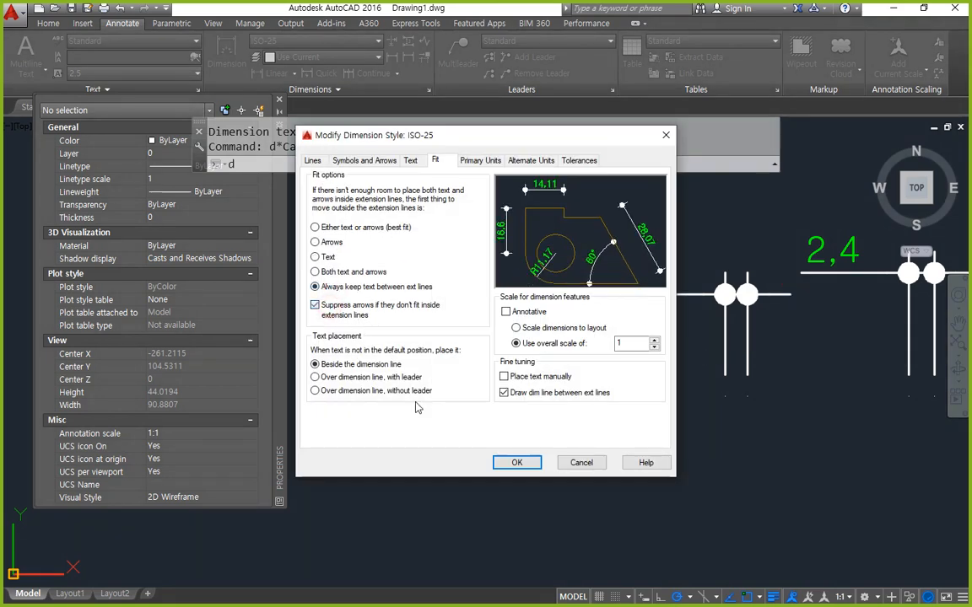
pyautogui.click(517, 463)
pyautogui.click(565, 411)
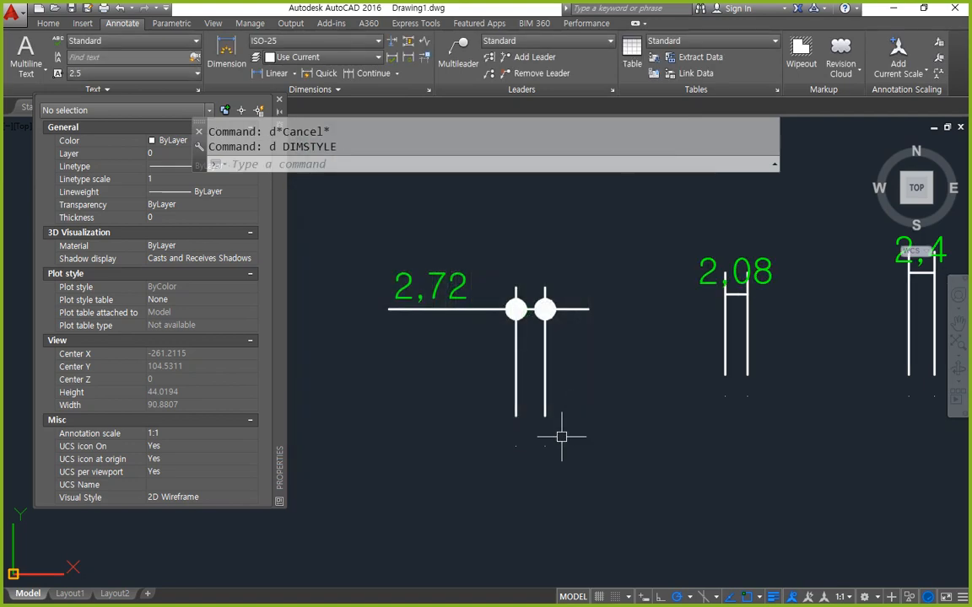
pyautogui.moveTo(747, 300); pyautogui.dragTo(545, 314, button='middle')
pyautogui.moveTo(555, 332)
pyautogui.mouseDown()
pyautogui.moveTo(485, 271)
pyautogui.moveTo(567, 344)
pyautogui.mouseUp()
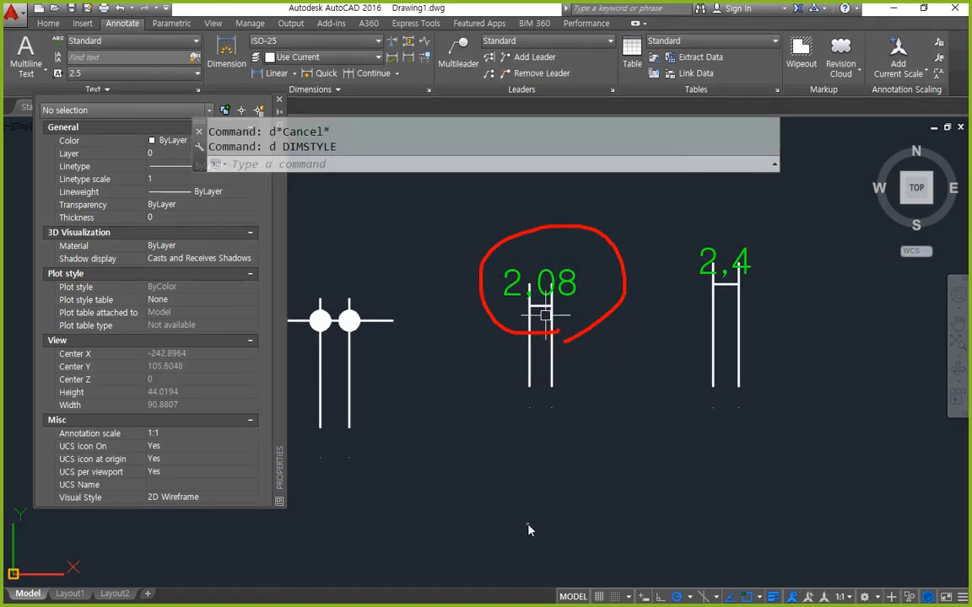
# - Change the ISO-25 style's fit option to Arrows and apply it to the drawing's dimensions
pyautogui.write('d')
pyautogui.press('Return')
pyautogui.moveTo(520, 192); pyautogui.dragTo(488, 187)
pyautogui.moveTo(739, 319)
pyautogui.mouseDown()
pyautogui.moveTo(764, 243)
pyautogui.moveTo(734, 309)
pyautogui.mouseUp()
pyautogui.click(610, 280)
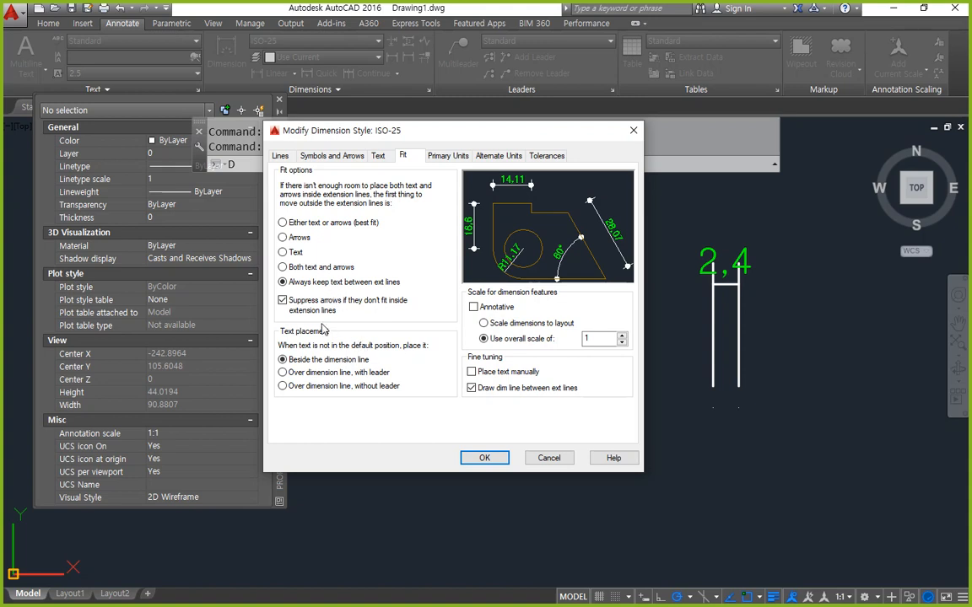
pyautogui.moveTo(281, 323)
pyautogui.mouseDown()
pyautogui.moveTo(694, 301)
pyautogui.moveTo(781, 237)
pyautogui.moveTo(732, 309)
pyautogui.mouseUp()
pyautogui.press('Escape')
pyautogui.click(300, 237)
pyautogui.click(479, 460)
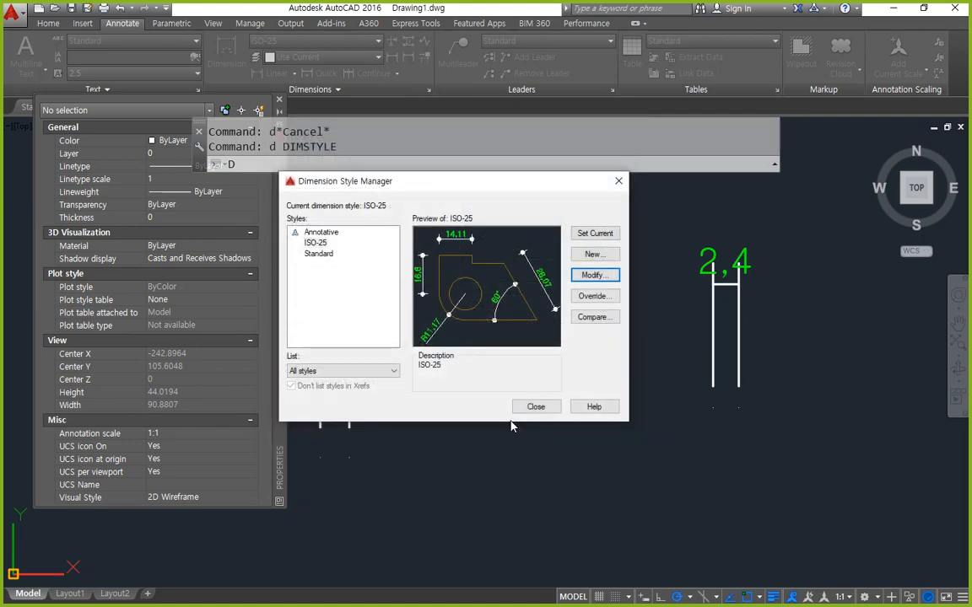
pyautogui.click(530, 406)
pyautogui.moveTo(747, 323); pyautogui.dragTo(759, 299)
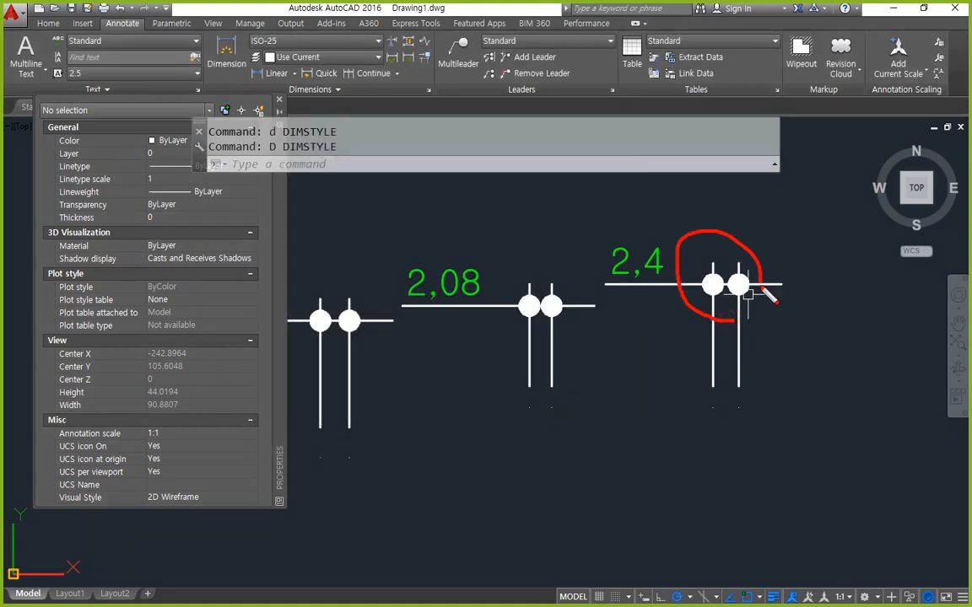
# - Switch the ISO-25 style's fit option back to Always keep text between ext lines and apply it
pyautogui.press('Escape')
pyautogui.write('d')
pyautogui.press('Return')
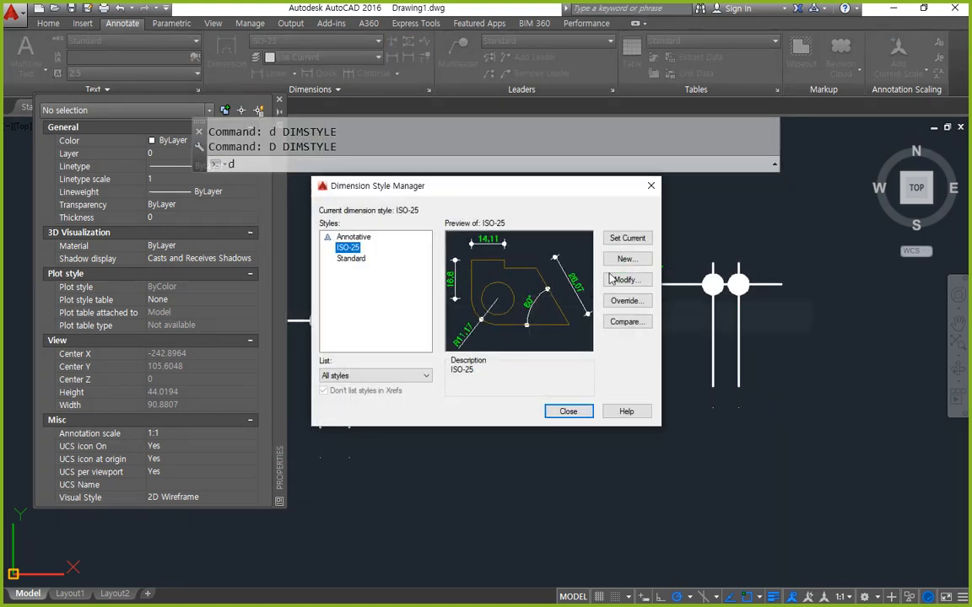
pyautogui.click(620, 279)
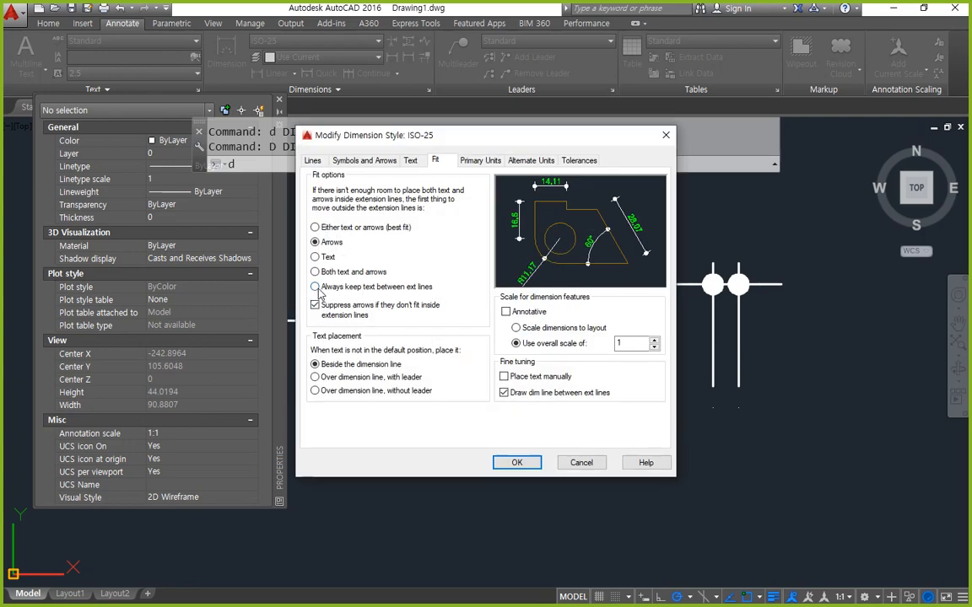
pyautogui.moveTo(306, 280)
pyautogui.mouseDown()
pyautogui.moveTo(300, 309)
pyautogui.moveTo(305, 281)
pyautogui.moveTo(301, 296)
pyautogui.mouseUp()
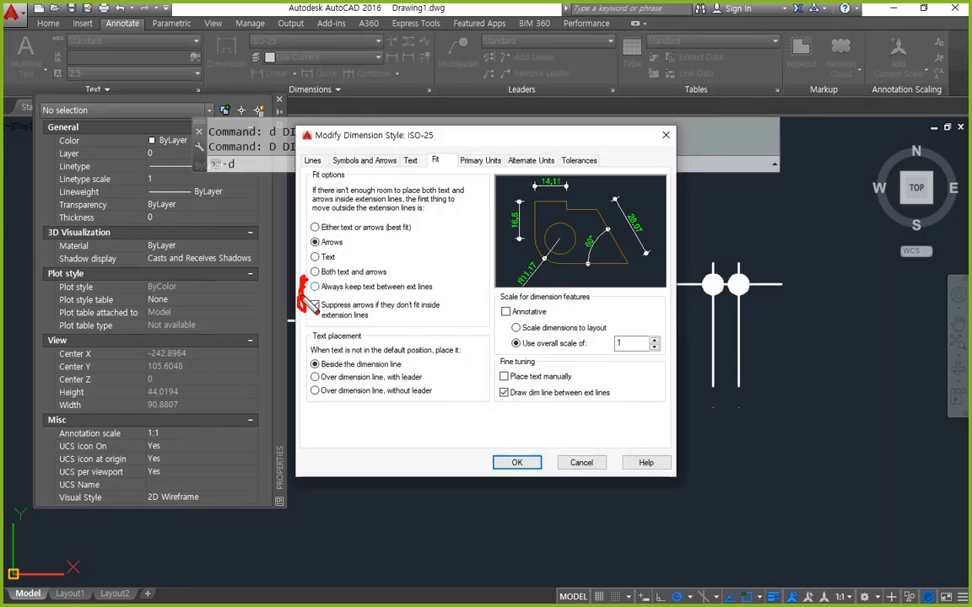
pyautogui.press('Escape')
pyautogui.click(315, 287)
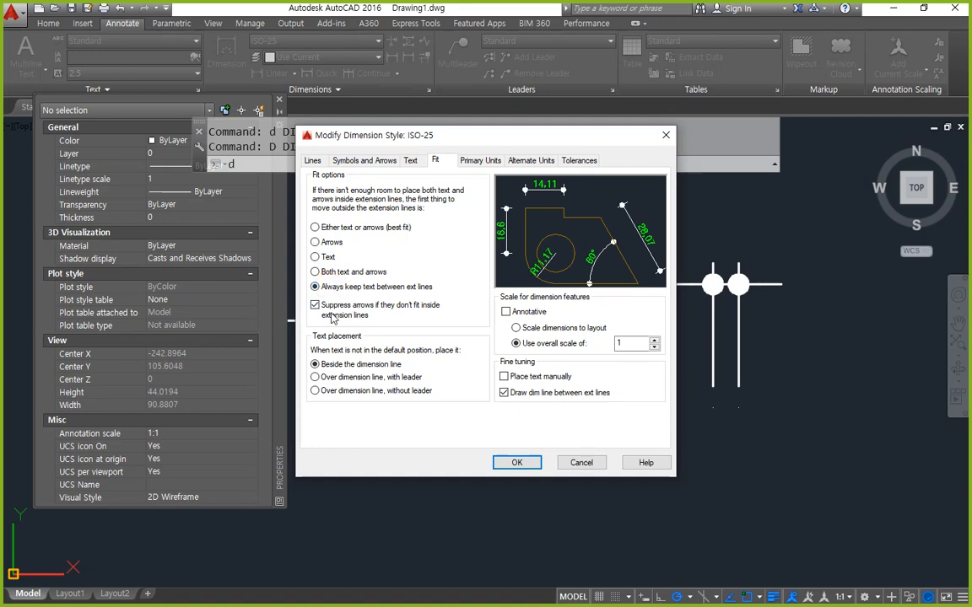
pyautogui.click(517, 462)
pyautogui.click(569, 412)
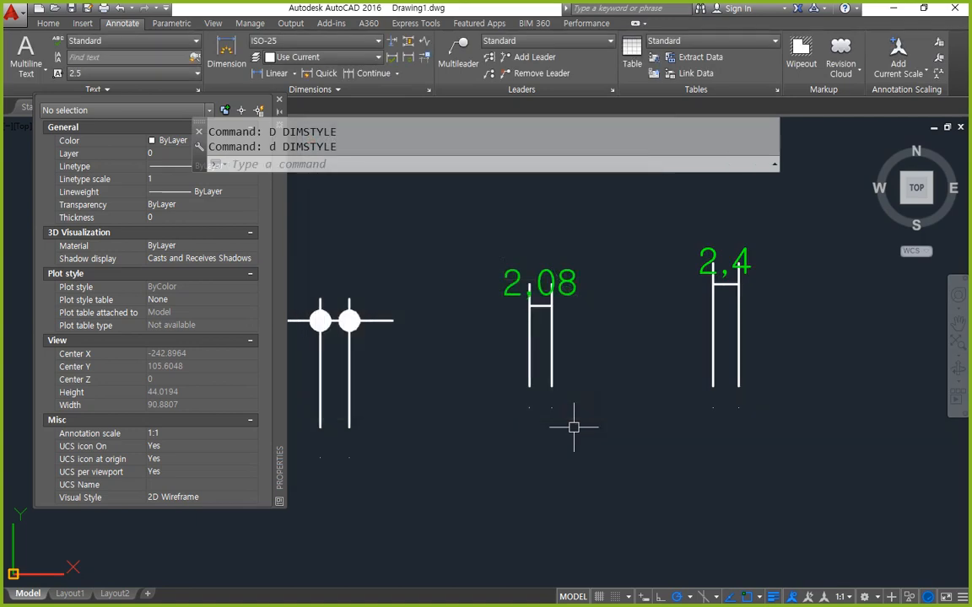
pyautogui.moveTo(746, 314)
pyautogui.mouseDown()
pyautogui.moveTo(649, 314)
pyautogui.moveTo(757, 348)
pyautogui.mouseUp()
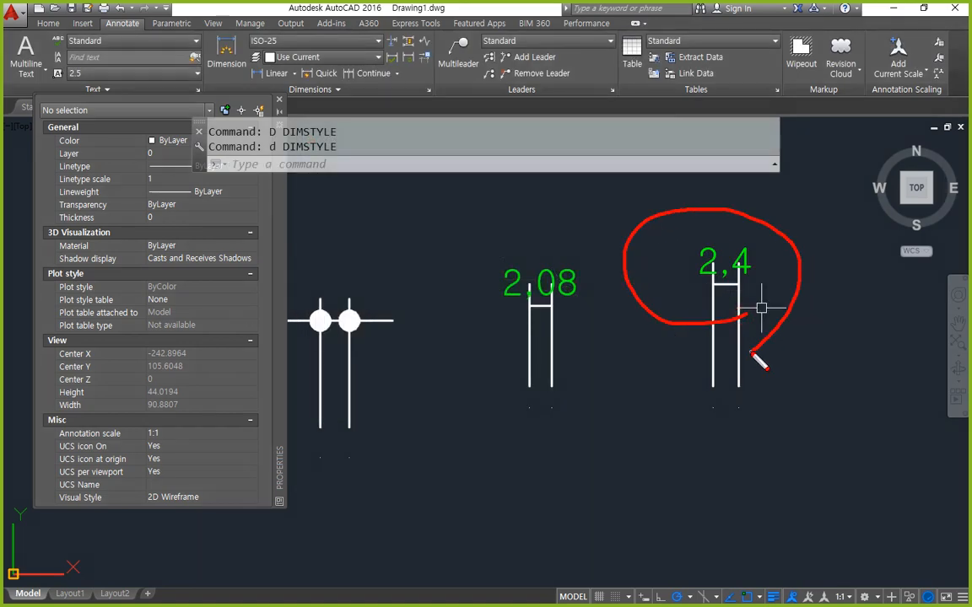
pyautogui.press('Escape')
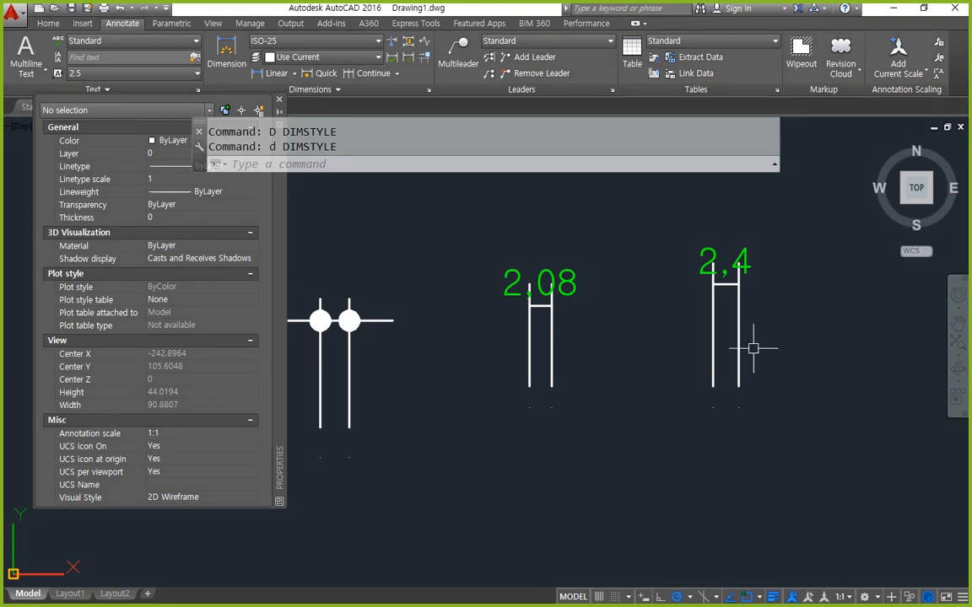
# - Reopen the ISO-25 style for modification and select Arrows as the fit option
pyautogui.write('d')
pyautogui.press('Return')
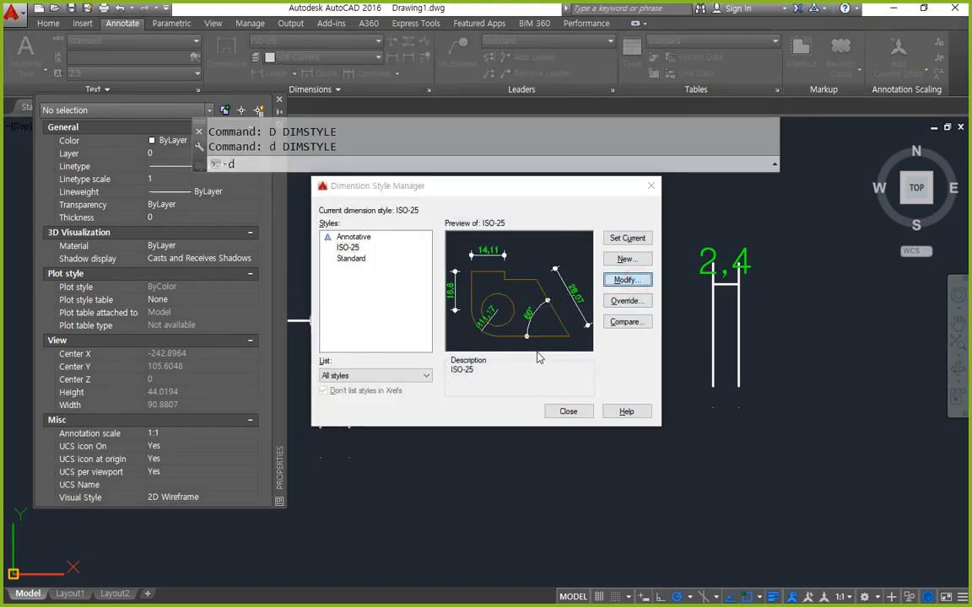
pyautogui.hotkey('ctrl', '2')
pyautogui.moveTo(321, 402); pyautogui.dragTo(486, 400)
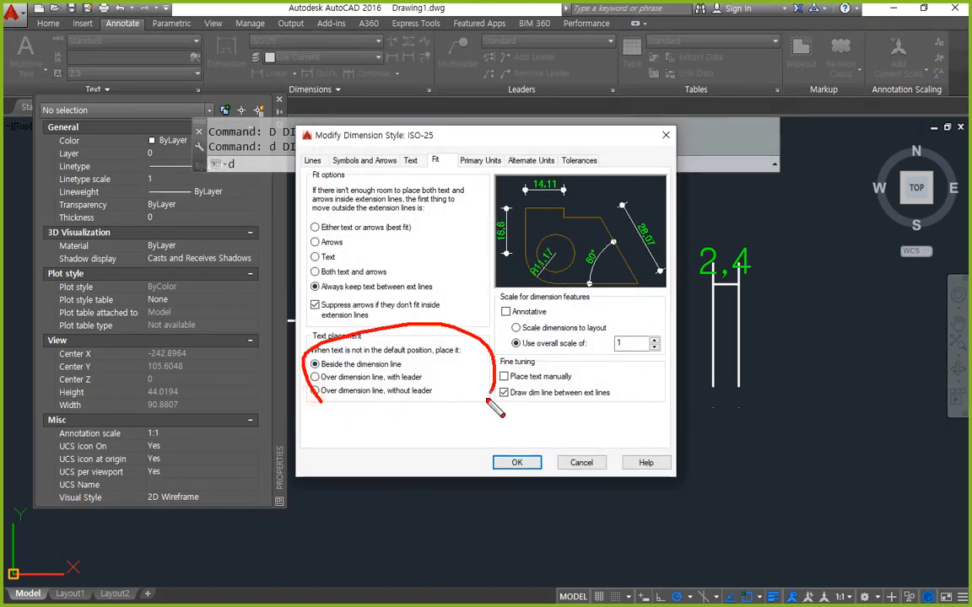
pyautogui.press('Escape')
pyautogui.click(314, 242)
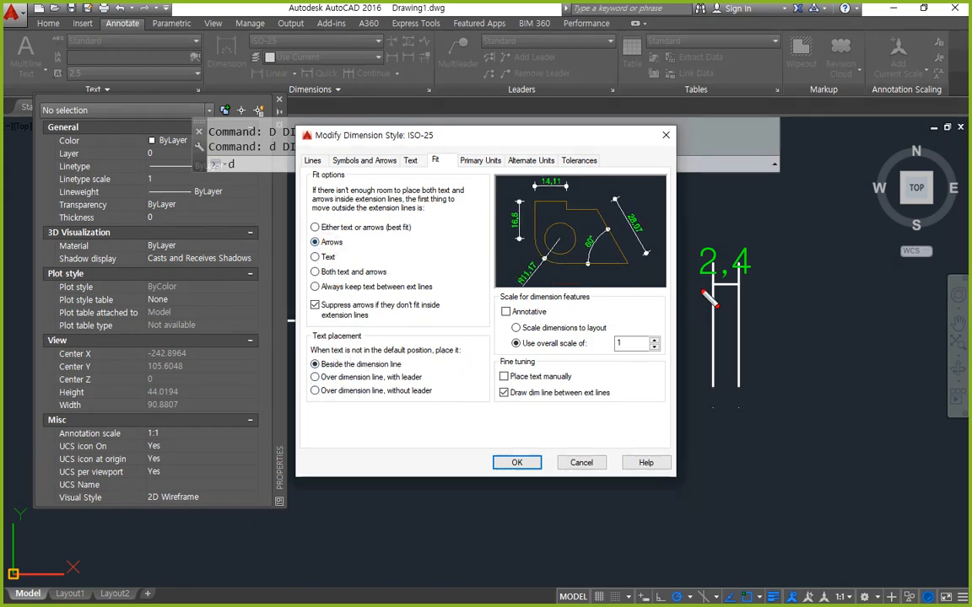
# - Set the ISO-25 style's text placement to Over dimension line, with leader, and apply the style changes
pyautogui.moveTo(743, 289)
pyautogui.mouseDown()
pyautogui.moveTo(698, 232)
pyautogui.moveTo(751, 302)
pyautogui.mouseUp()
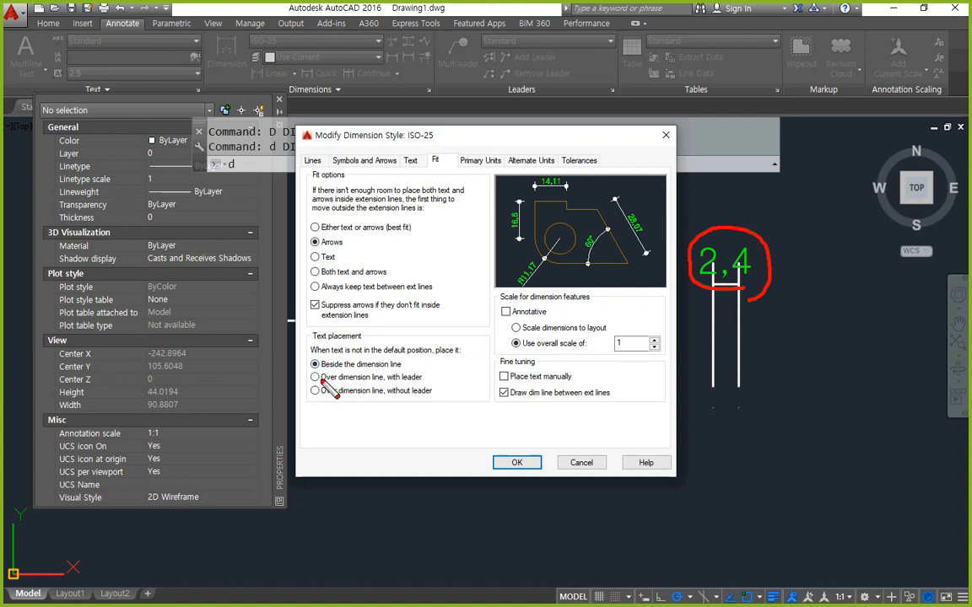
pyautogui.moveTo(321, 368); pyautogui.dragTo(418, 369)
pyautogui.moveTo(831, 251)
pyautogui.mouseDown()
pyautogui.moveTo(823, 286)
pyautogui.moveTo(836, 257)
pyautogui.mouseUp()
pyautogui.moveTo(650, 253); pyautogui.dragTo(672, 279)
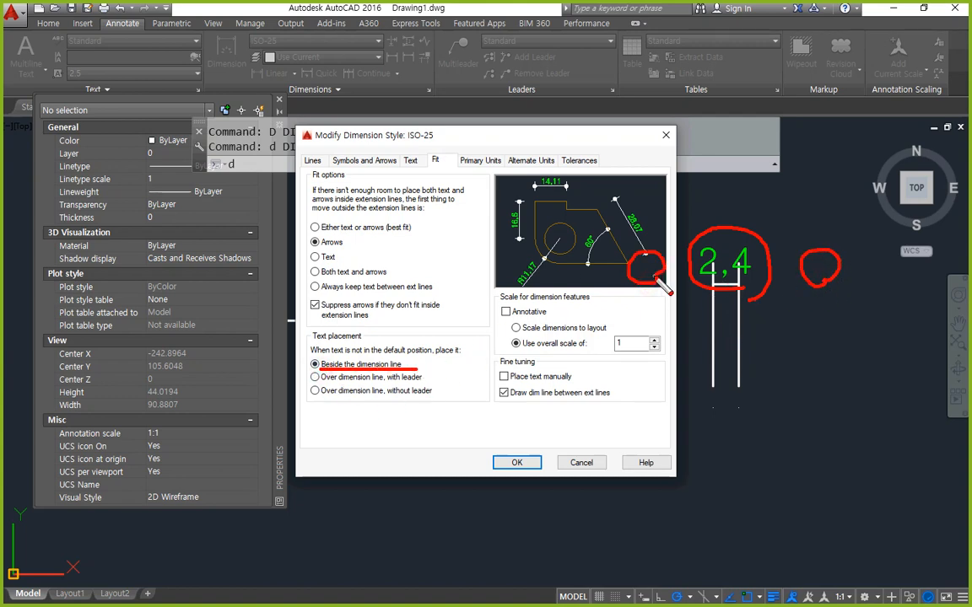
pyautogui.press('Escape')
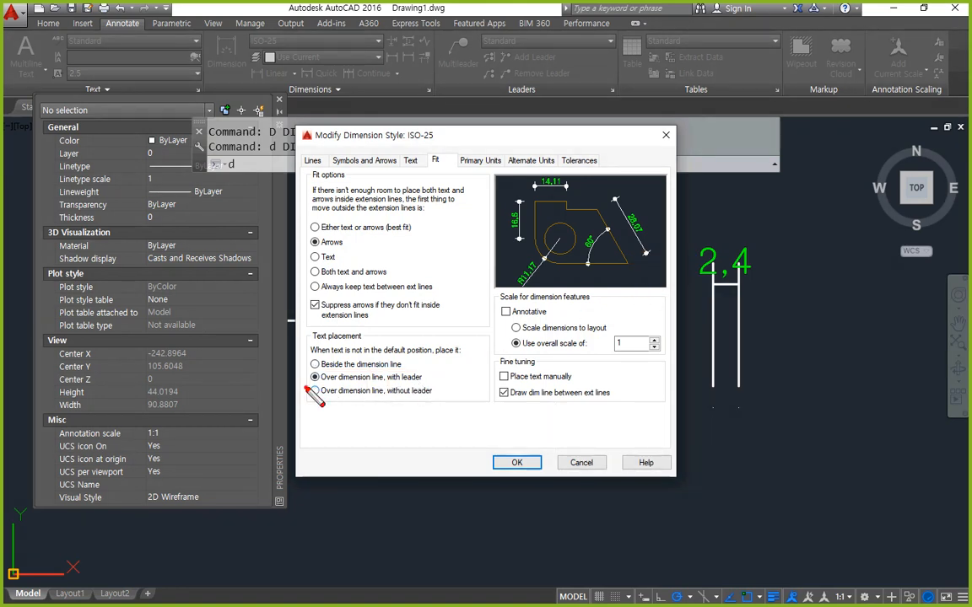
pyautogui.moveTo(306, 387); pyautogui.dragTo(459, 389)
pyautogui.press('Escape')
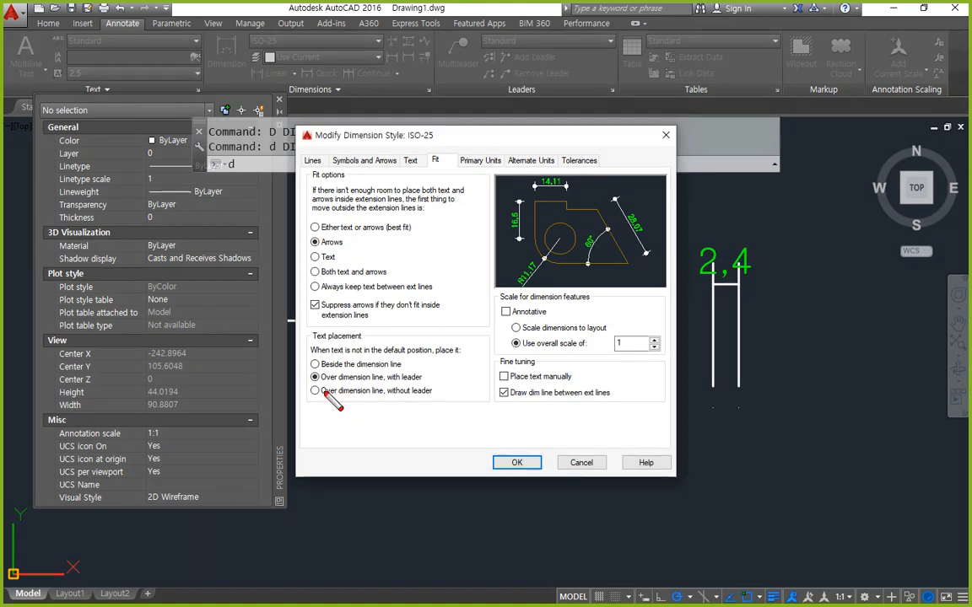
pyautogui.moveTo(312, 386)
pyautogui.mouseDown()
pyautogui.moveTo(403, 386)
pyautogui.moveTo(371, 359)
pyautogui.moveTo(426, 381)
pyautogui.mouseUp()
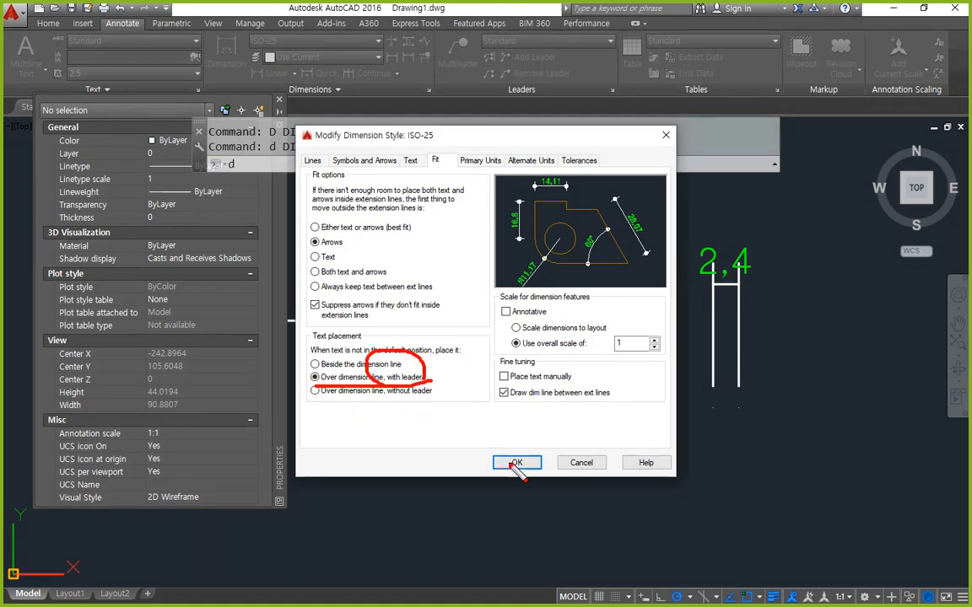
pyautogui.click(516, 463)
pyautogui.click(570, 410)
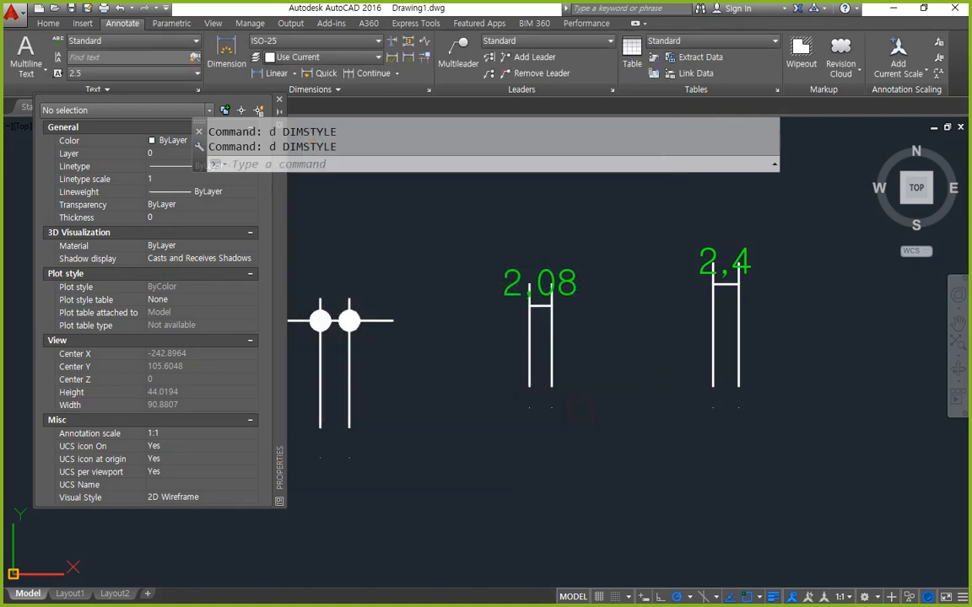
pyautogui.moveTo(657, 340); pyautogui.dragTo(617, 409, button='middle')
pyautogui.moveTo(722, 388)
pyautogui.mouseDown()
pyautogui.moveTo(637, 335)
pyautogui.moveTo(717, 416)
pyautogui.moveTo(646, 397)
pyautogui.moveTo(774, 394)
pyautogui.moveTo(713, 245)
pyautogui.moveTo(831, 393)
pyautogui.mouseUp()
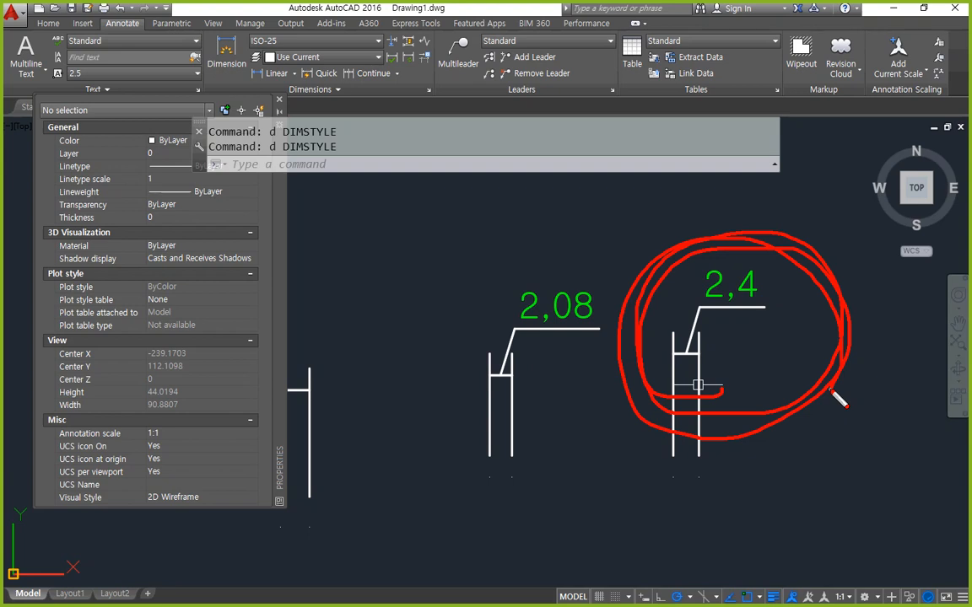
# - Examine the ISO-25 style's overall scale, the text placement option without leader, and the remaining unit and tolerance categories
pyautogui.write('d')
pyautogui.press('Return')
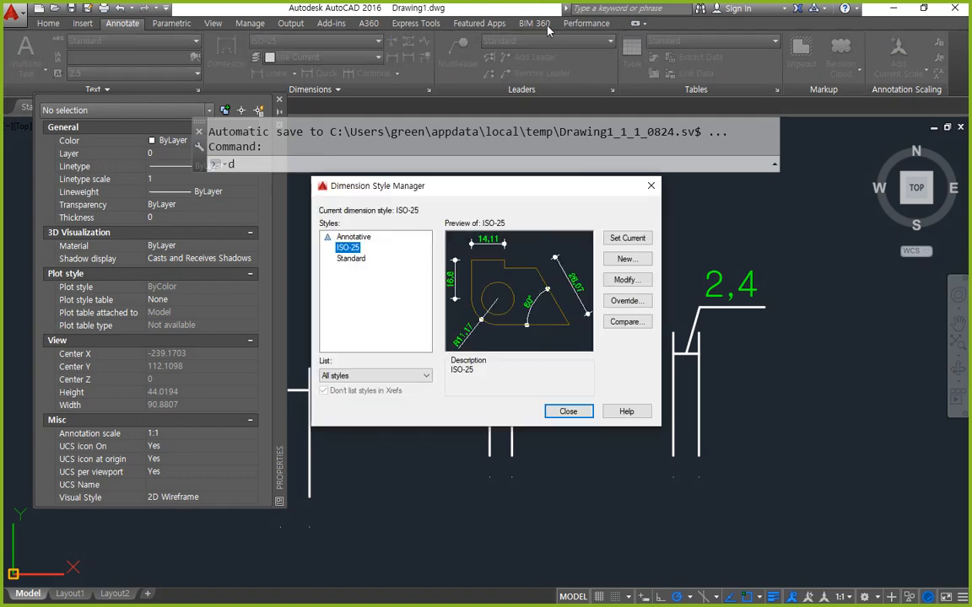
pyautogui.click(625, 279)
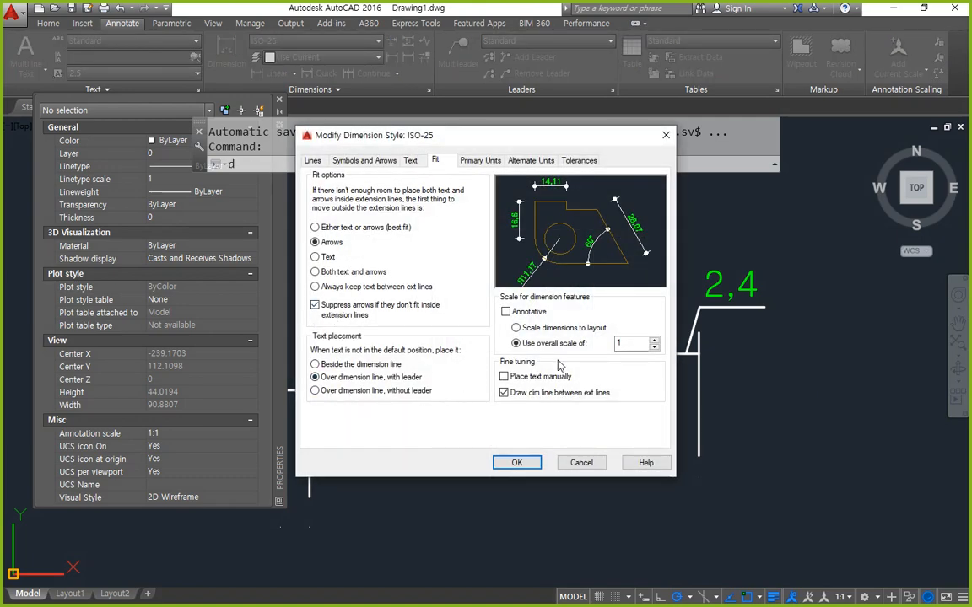
pyautogui.moveTo(628, 362)
pyautogui.mouseDown()
pyautogui.moveTo(477, 359)
pyautogui.moveTo(506, 288)
pyautogui.moveTo(690, 366)
pyautogui.moveTo(455, 333)
pyautogui.moveTo(506, 265)
pyautogui.moveTo(582, 350)
pyautogui.moveTo(529, 289)
pyautogui.moveTo(603, 325)
pyautogui.moveTo(504, 365)
pyautogui.mouseUp()
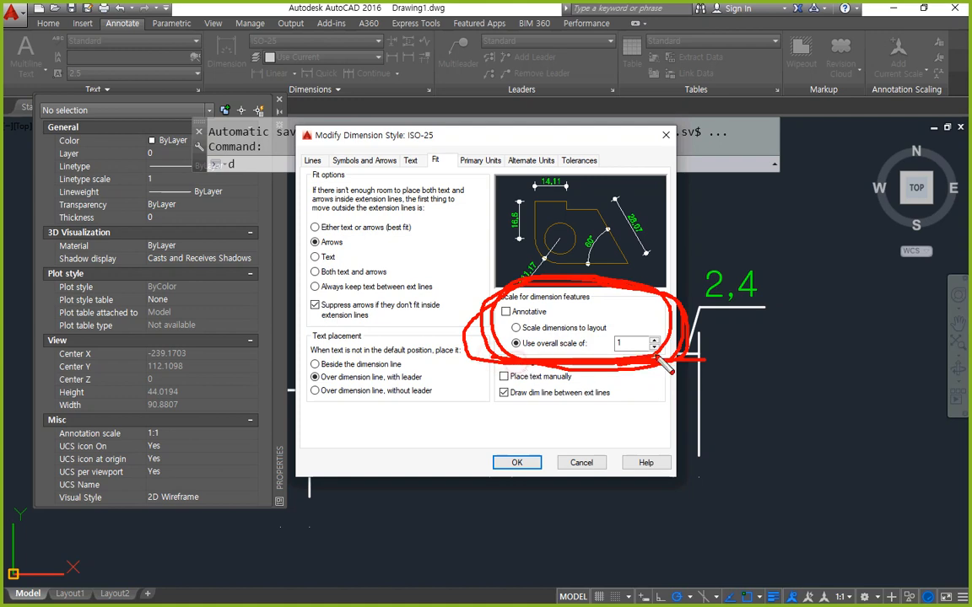
pyautogui.moveTo(497, 353)
pyautogui.mouseDown()
pyautogui.moveTo(633, 348)
pyautogui.moveTo(547, 361)
pyautogui.moveTo(677, 356)
pyautogui.mouseUp()
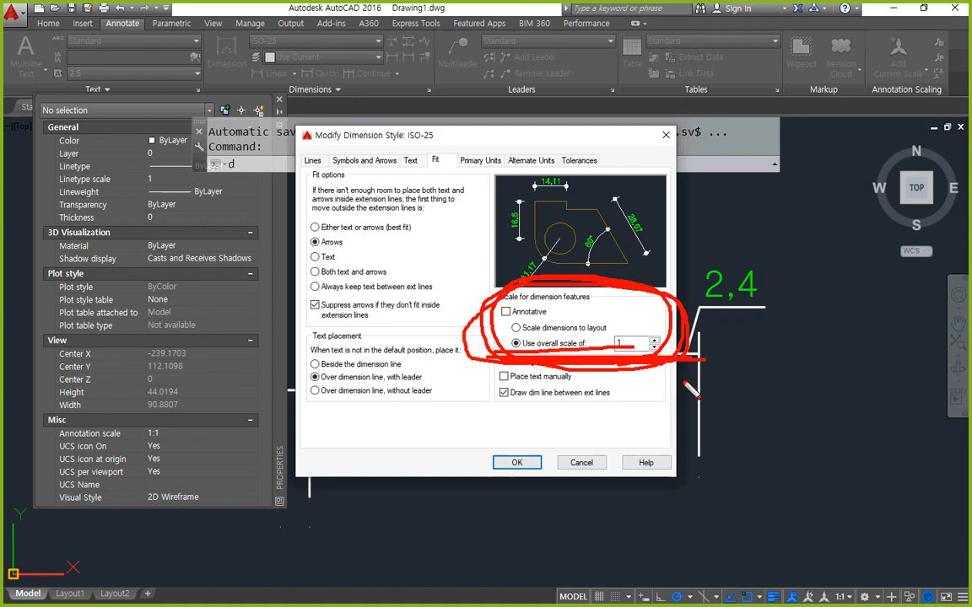
pyautogui.press('Escape')
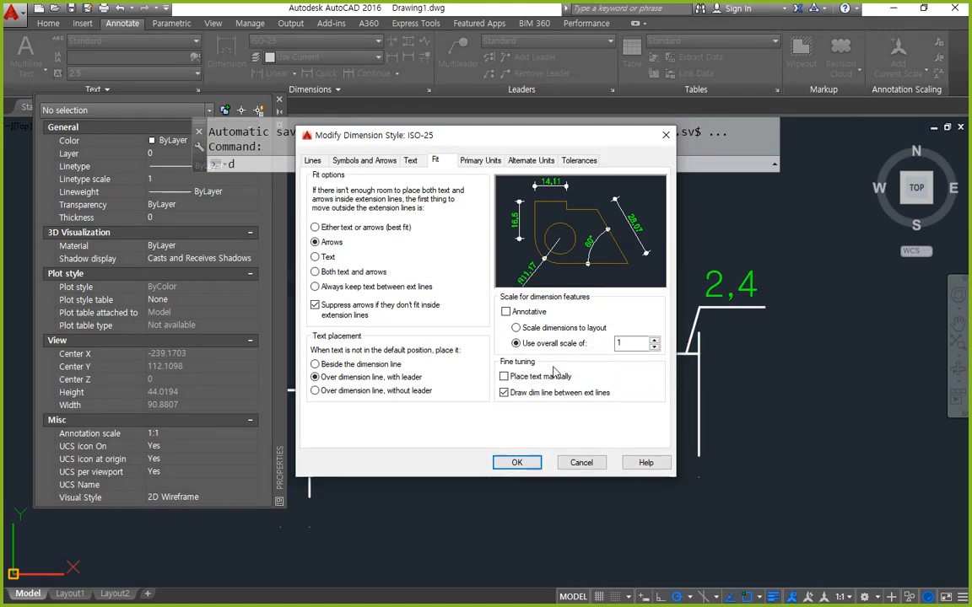
pyautogui.hotkey('ctrl', 'shift', 'd')
pyautogui.moveTo(519, 355)
pyautogui.mouseDown()
pyautogui.moveTo(662, 356)
pyautogui.moveTo(622, 364)
pyautogui.mouseUp()
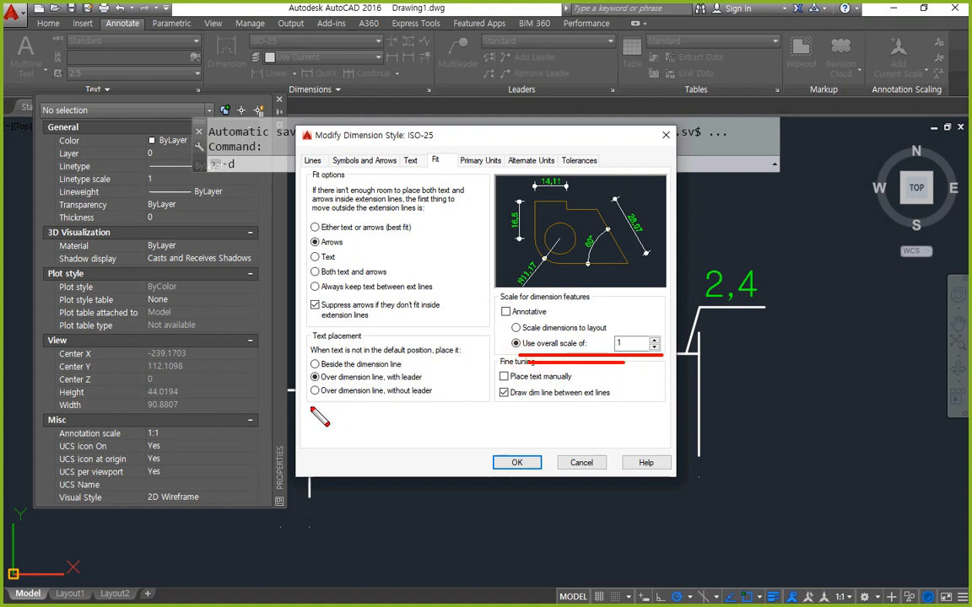
pyautogui.moveTo(317, 398)
pyautogui.mouseDown()
pyautogui.moveTo(432, 399)
pyautogui.moveTo(305, 405)
pyautogui.mouseUp()
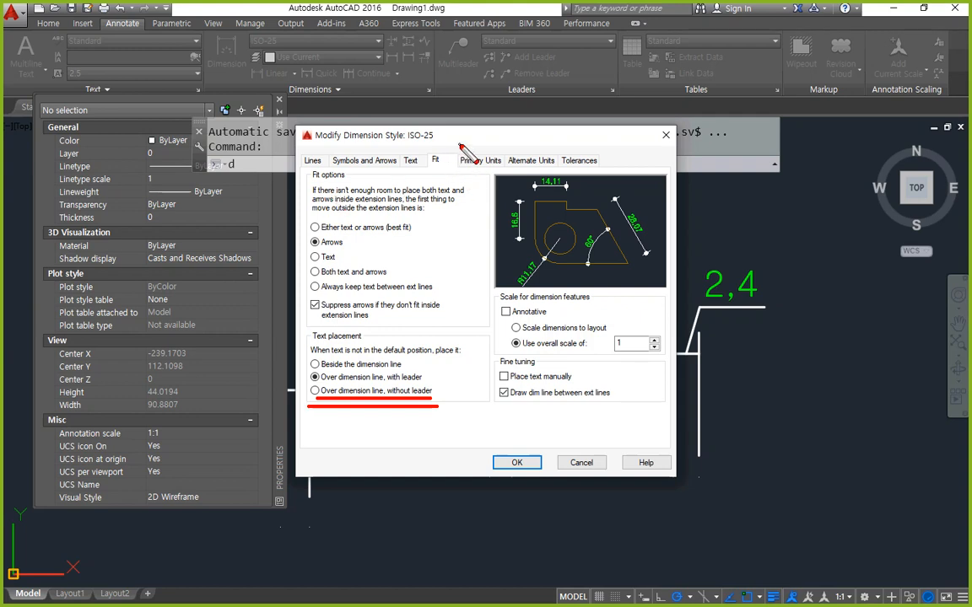
pyautogui.moveTo(461, 147); pyautogui.dragTo(461, 514)
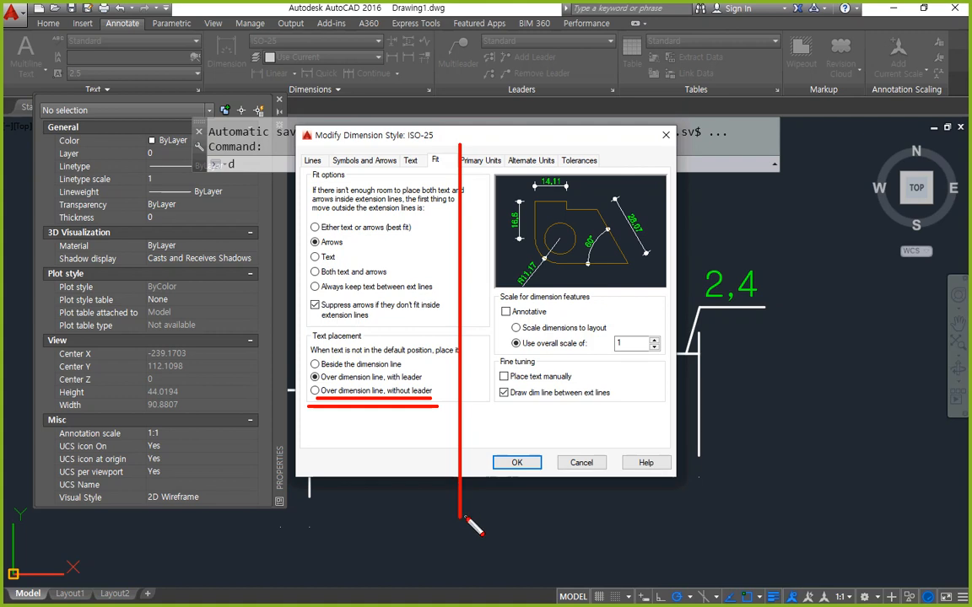
pyautogui.press('Escape')
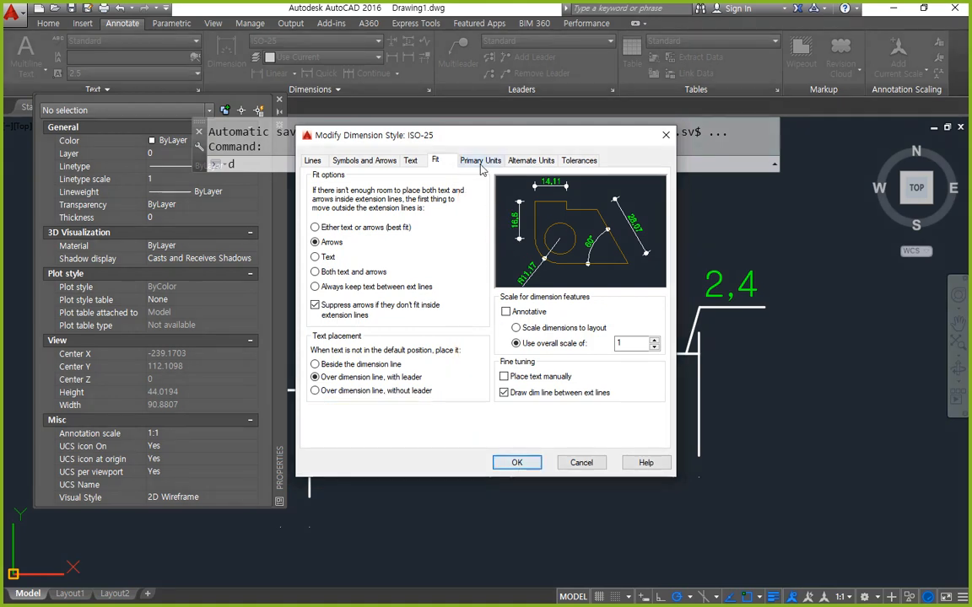
pyautogui.hotkey('ctrl', '2')
pyautogui.moveTo(484, 172)
pyautogui.mouseDown()
pyautogui.moveTo(572, 145)
pyautogui.moveTo(595, 172)
pyautogui.mouseUp()
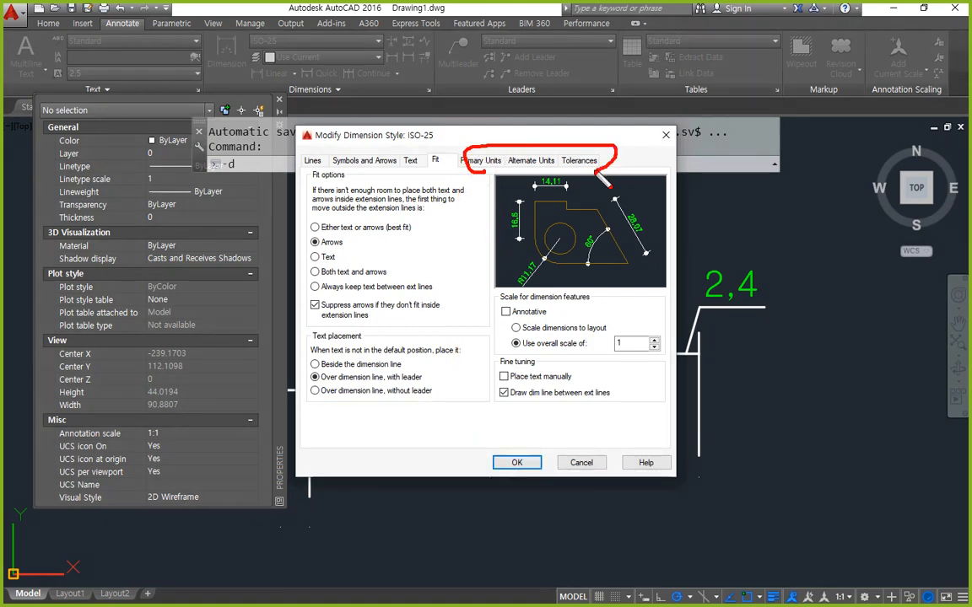
pyautogui.press('Escape')
pyautogui.click(519, 462)
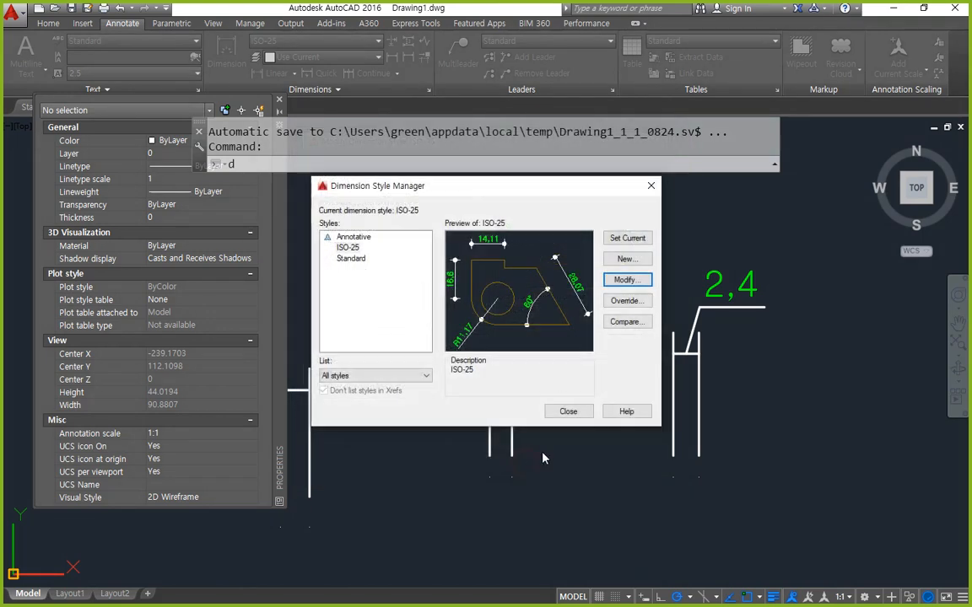